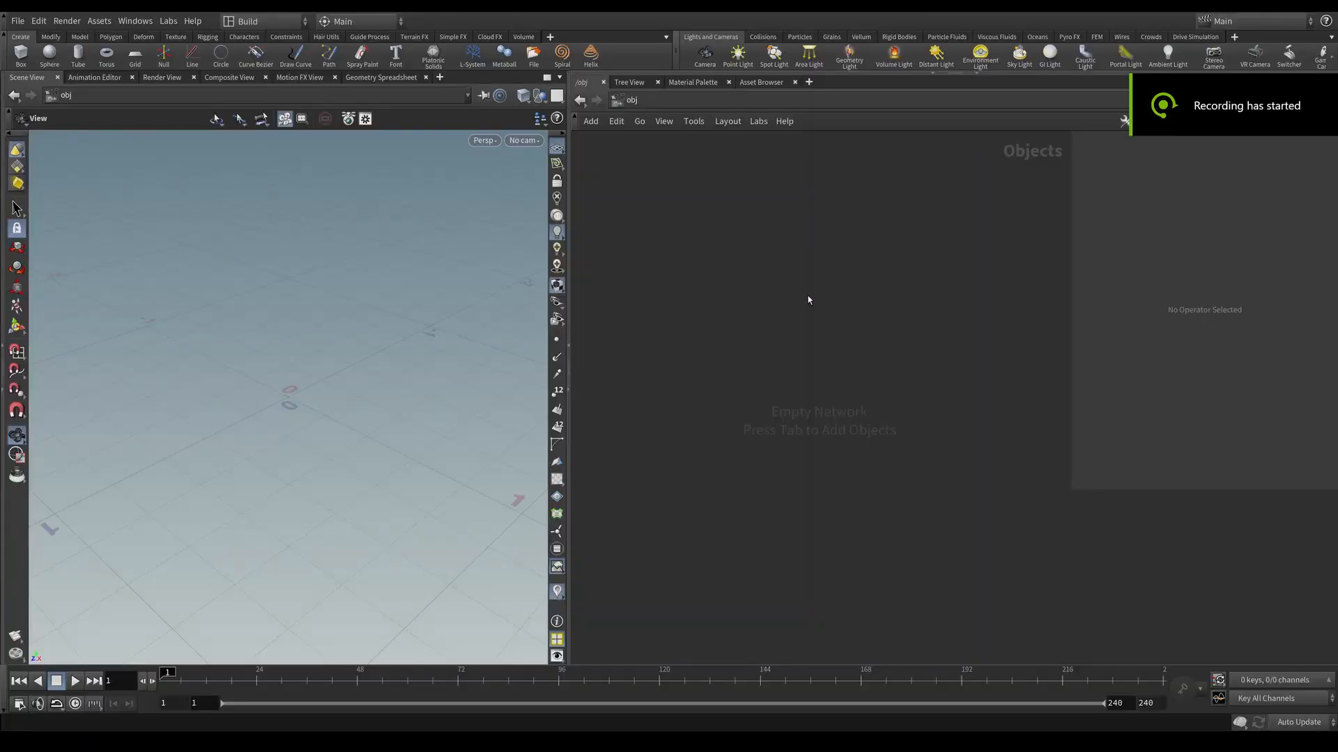
Step: Create a Geometry object in the empty object network and go inside it
{"action": "key", "text": "Tab"}
{"action": "type", "text": "geo"}
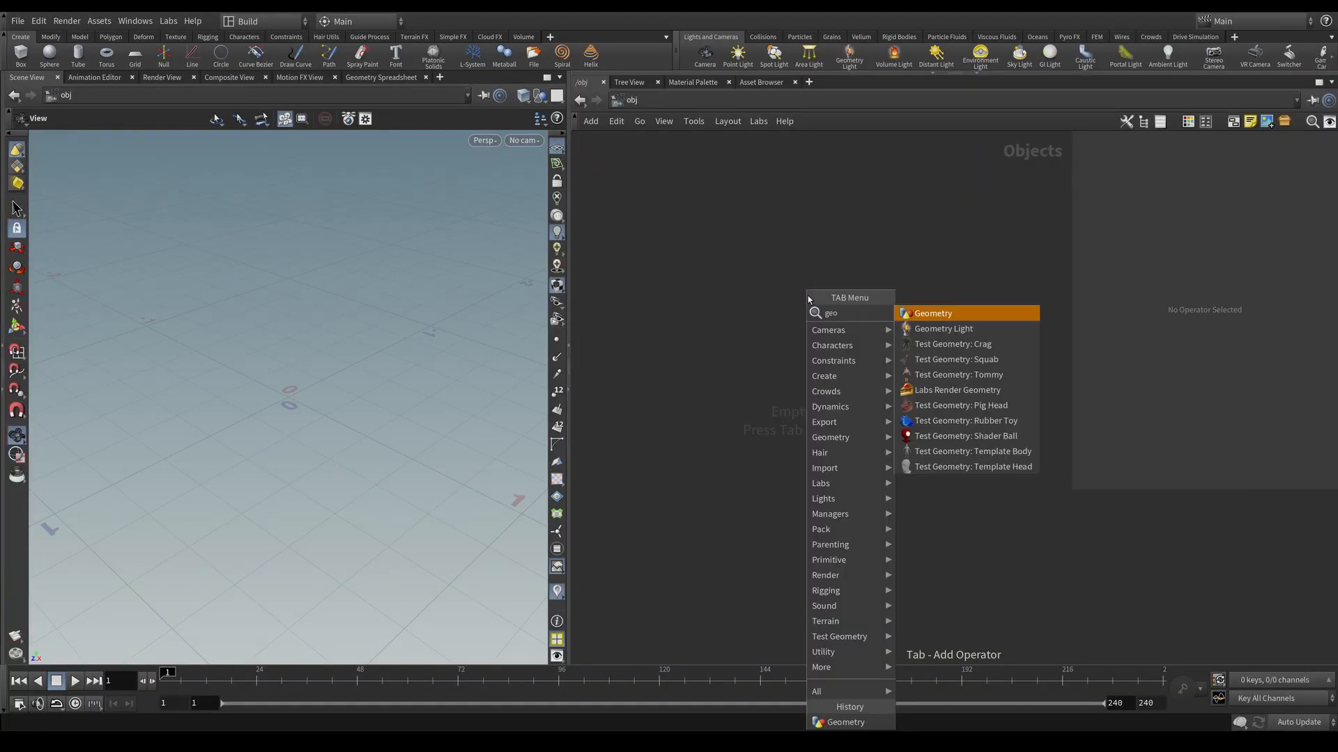
{"action": "key", "text": "Return"}
{"action": "left_click", "coordinate": [808, 300]}
{"action": "key", "text": "i"}
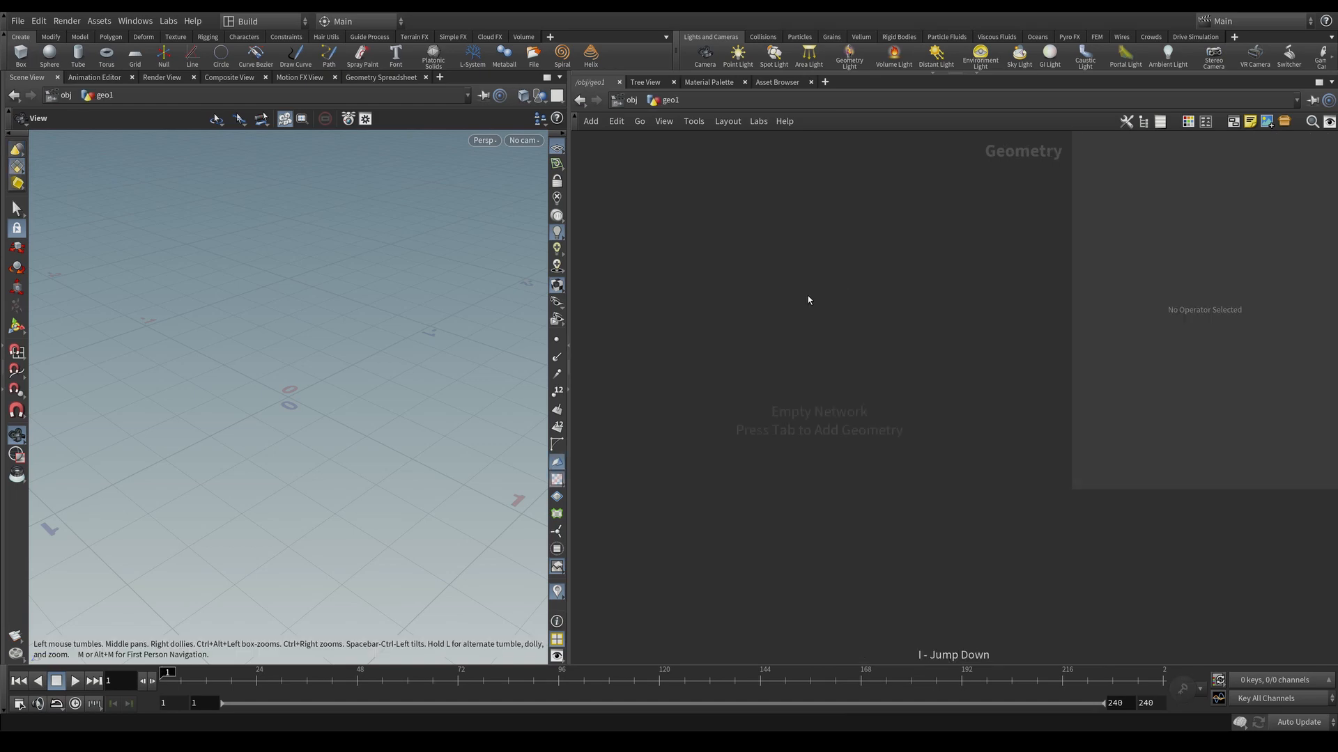
Step: Add a Grid node and set its size to 1 by 1
{"action": "key", "text": "Tab"}
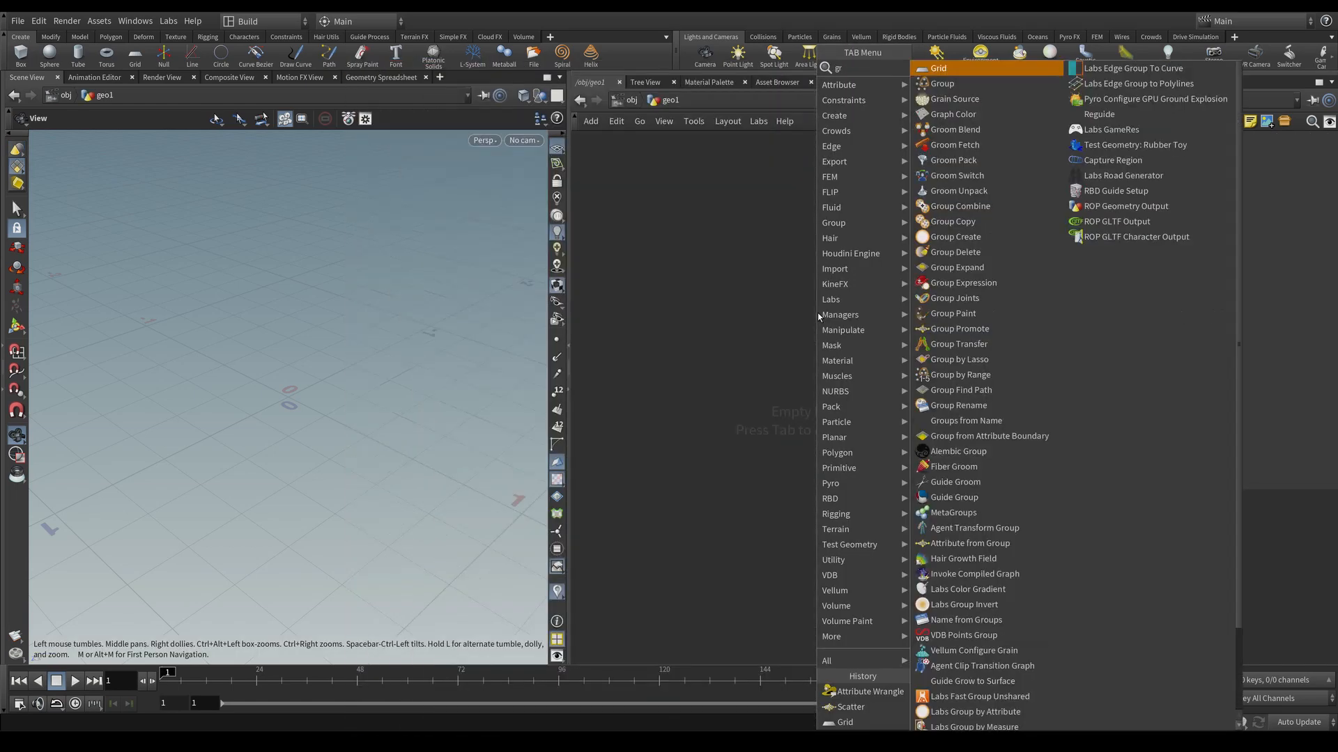
{"action": "left_click", "coordinate": [845, 723]}
{"action": "left_click", "coordinate": [817, 312]}
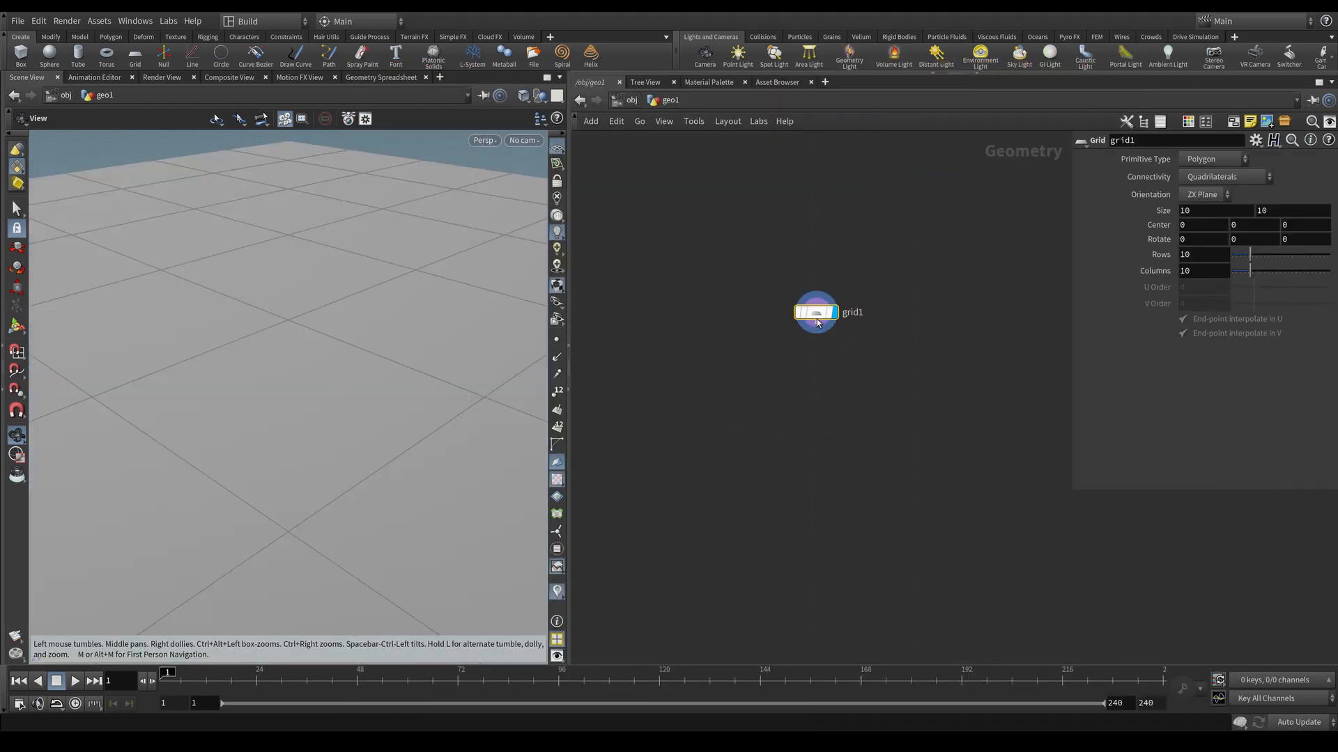
{"action": "left_click_drag", "start_coordinate": [1200, 212], "coordinate": [1064, 215]}
{"action": "type", "text": "1"}
{"action": "key", "text": "Tab"}
{"action": "type", "text": "1"}
{"action": "key", "text": "Return"}
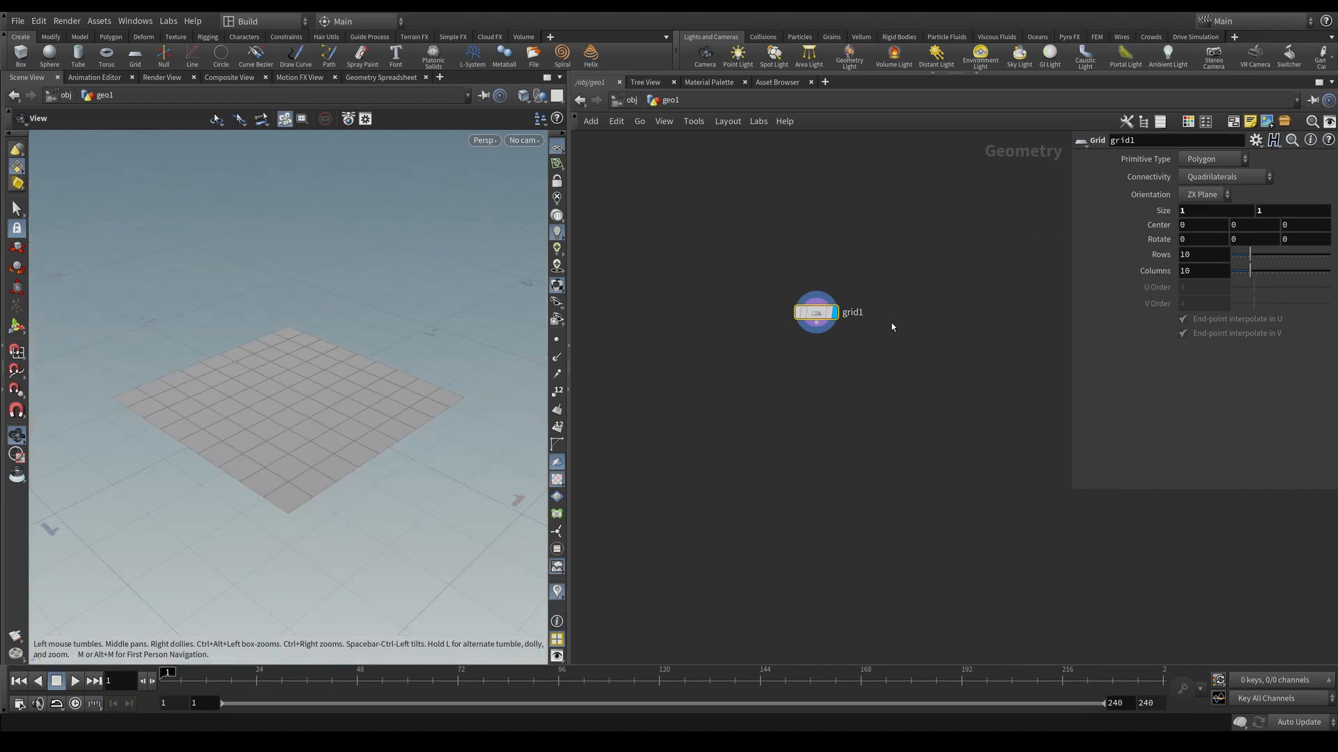
Step: Add a displayed Scatter node fed by the grid and set its Force Total Count to 10
{"action": "left_click", "coordinate": [816, 337]}
{"action": "key", "text": "Tab"}
{"action": "type", "text": "sca"}
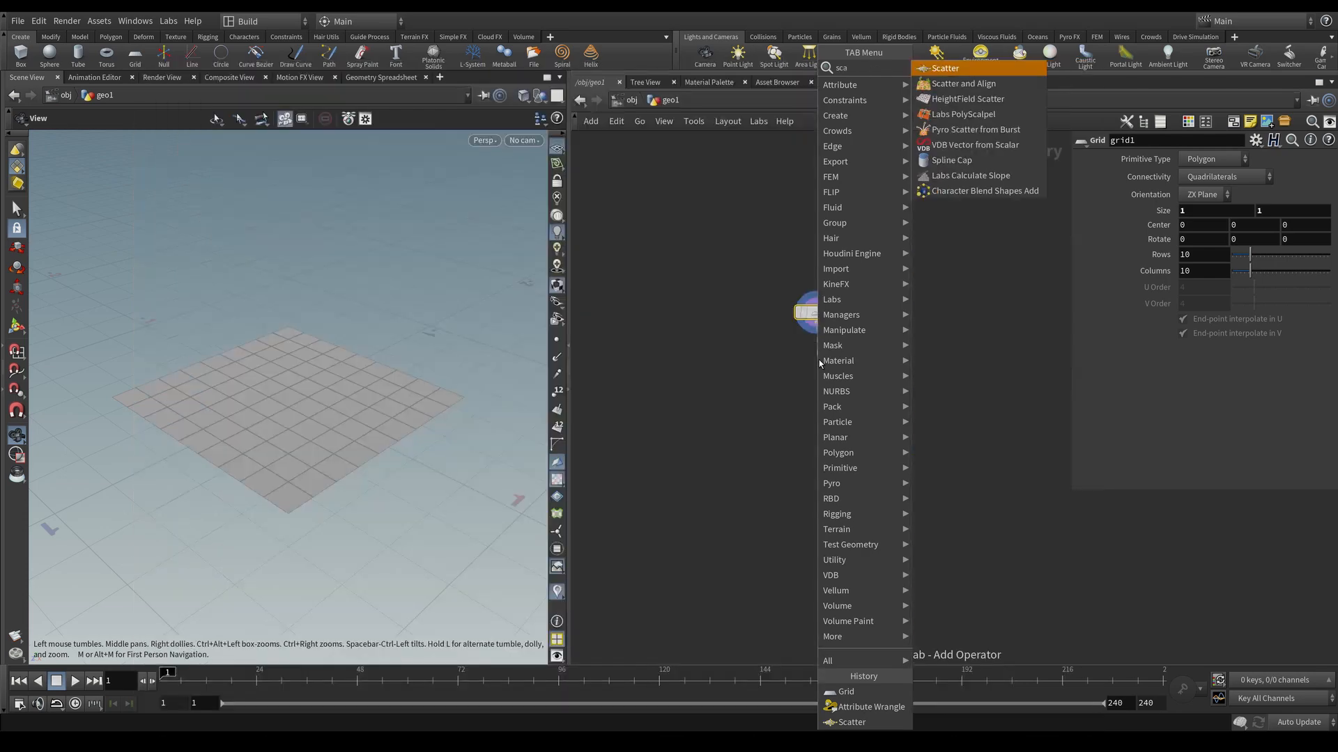
{"action": "key", "text": "Return"}
{"action": "left_click", "coordinate": [819, 360]}
{"action": "left_click", "coordinate": [820, 360]}
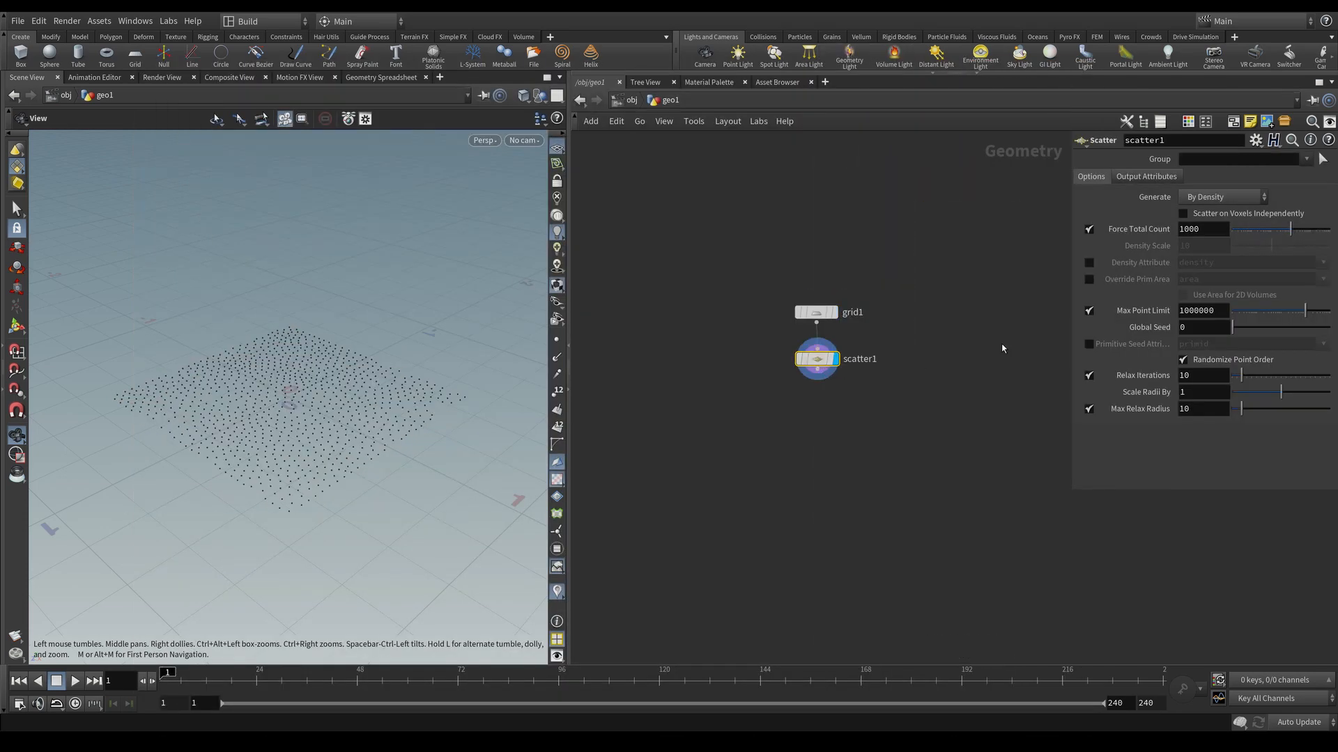
{"action": "left_click_drag", "start_coordinate": [1204, 229], "coordinate": [1112, 231]}
{"action": "type", "text": "10"}
{"action": "key", "text": "Return"}
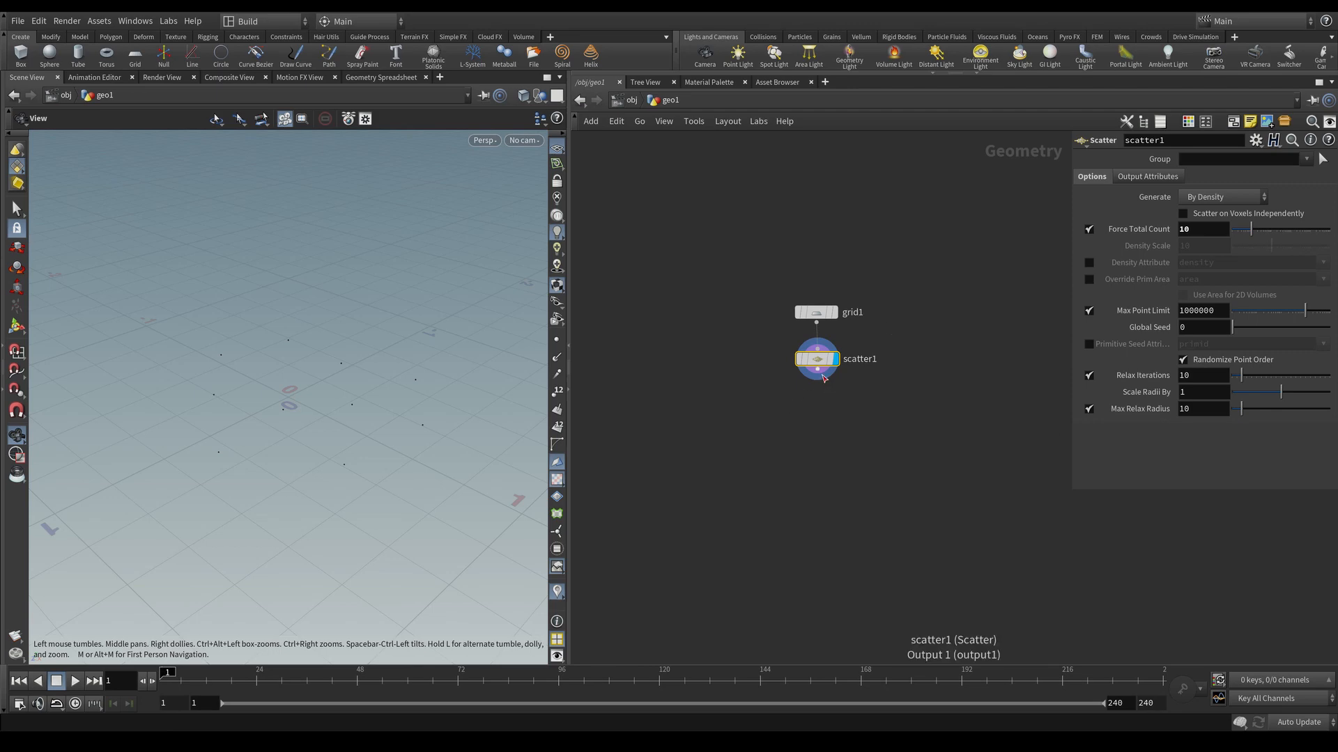
Step: Add an Attribute Wrangle fed by the scatter node, display its result and align it beneath the scatter node
{"action": "key", "text": "Tab"}
{"action": "type", "text": "wran"}
{"action": "key", "text": "Return"}
{"action": "key", "text": "Return"}
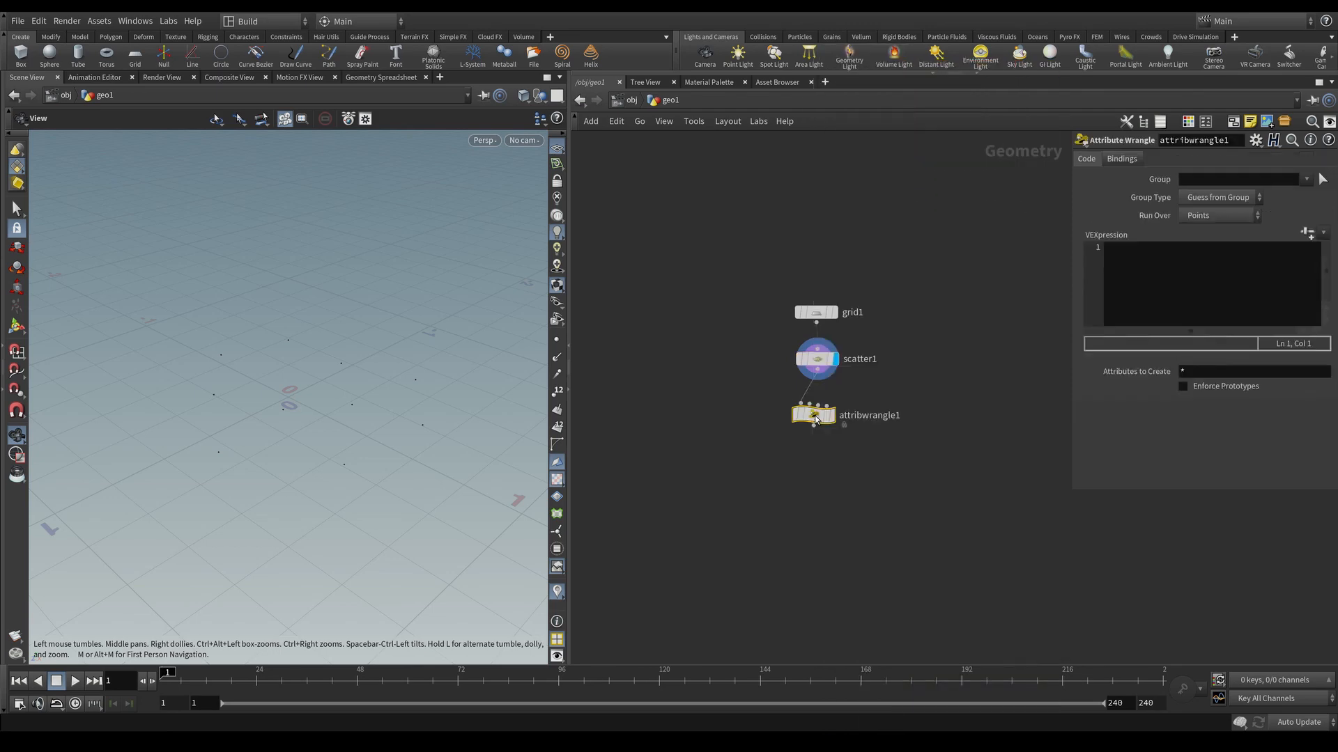
{"action": "left_click", "coordinate": [815, 420]}
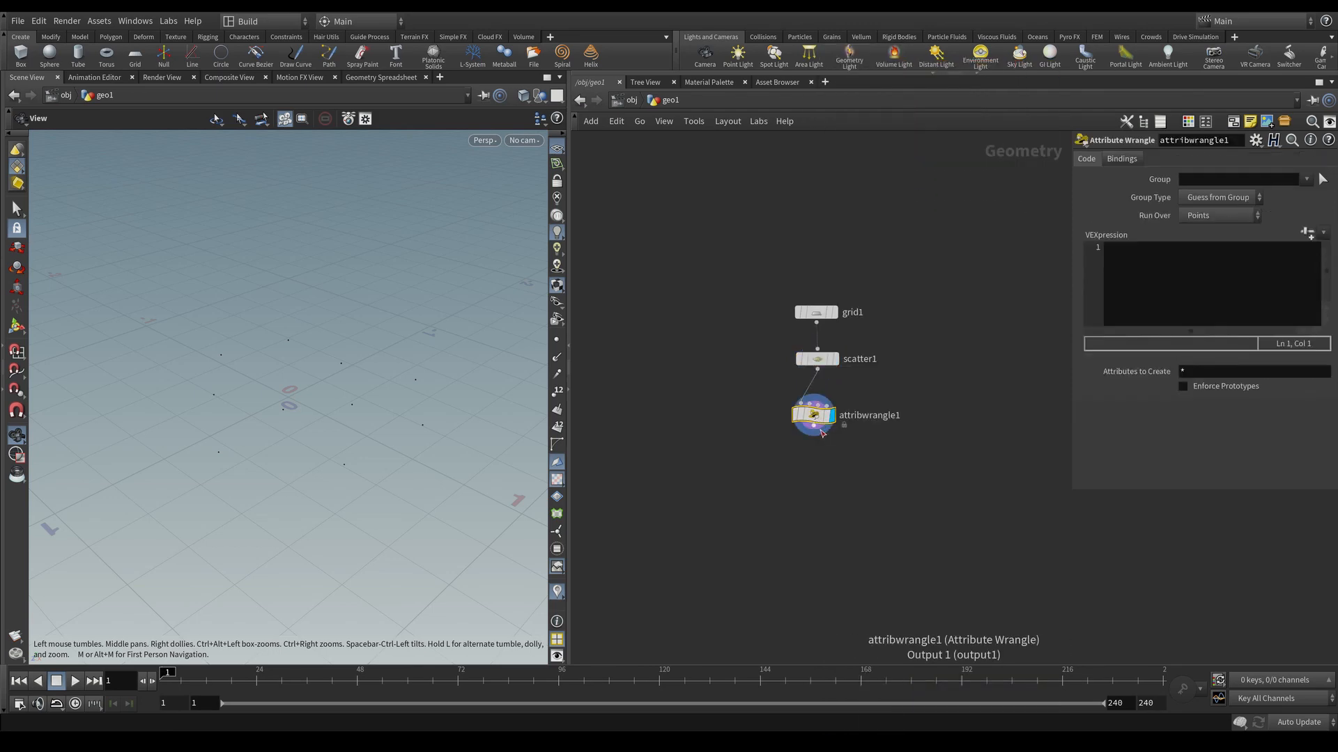
{"action": "left_click_drag", "start_coordinate": [813, 422], "coordinate": [817, 411]}
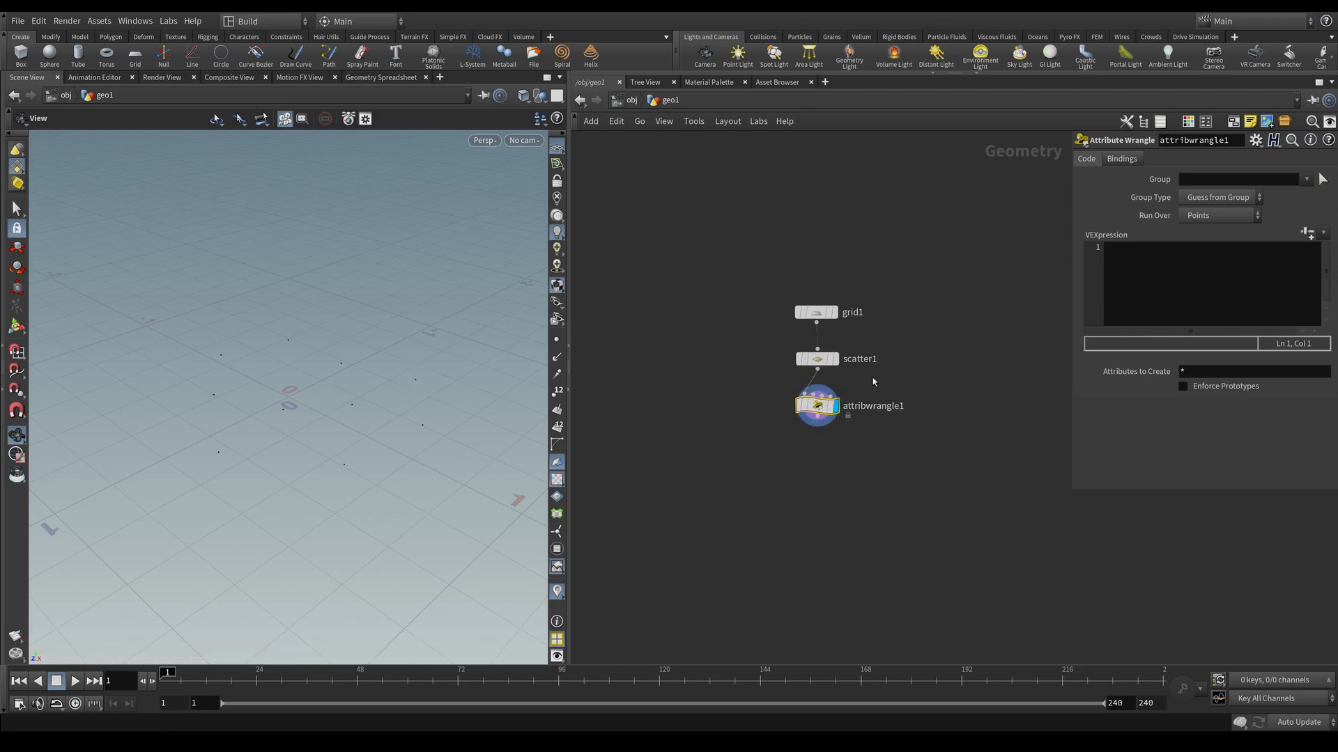
{"action": "left_click", "coordinate": [1168, 283]}
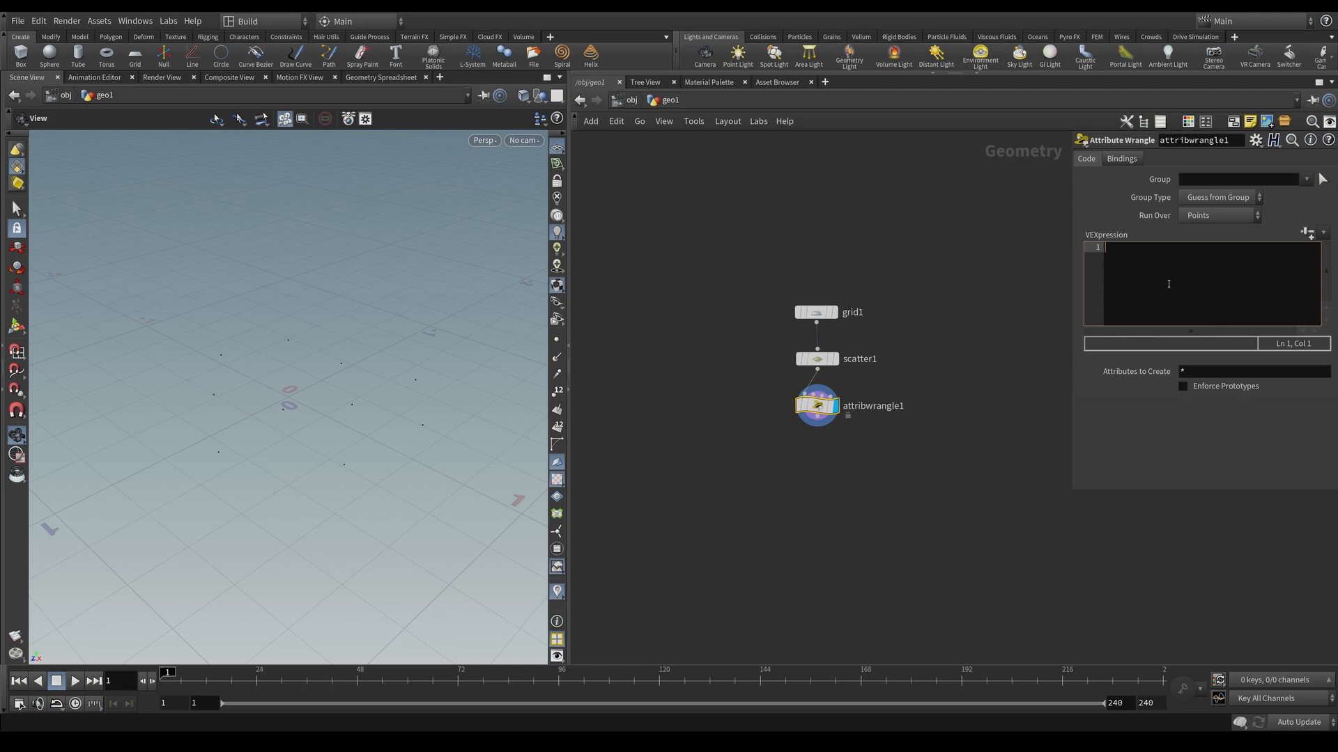
{"action": "type", "text": "int pts[];"}
{"action": "key", "text": "Return"}
{"action": "type", "text": "floa"}
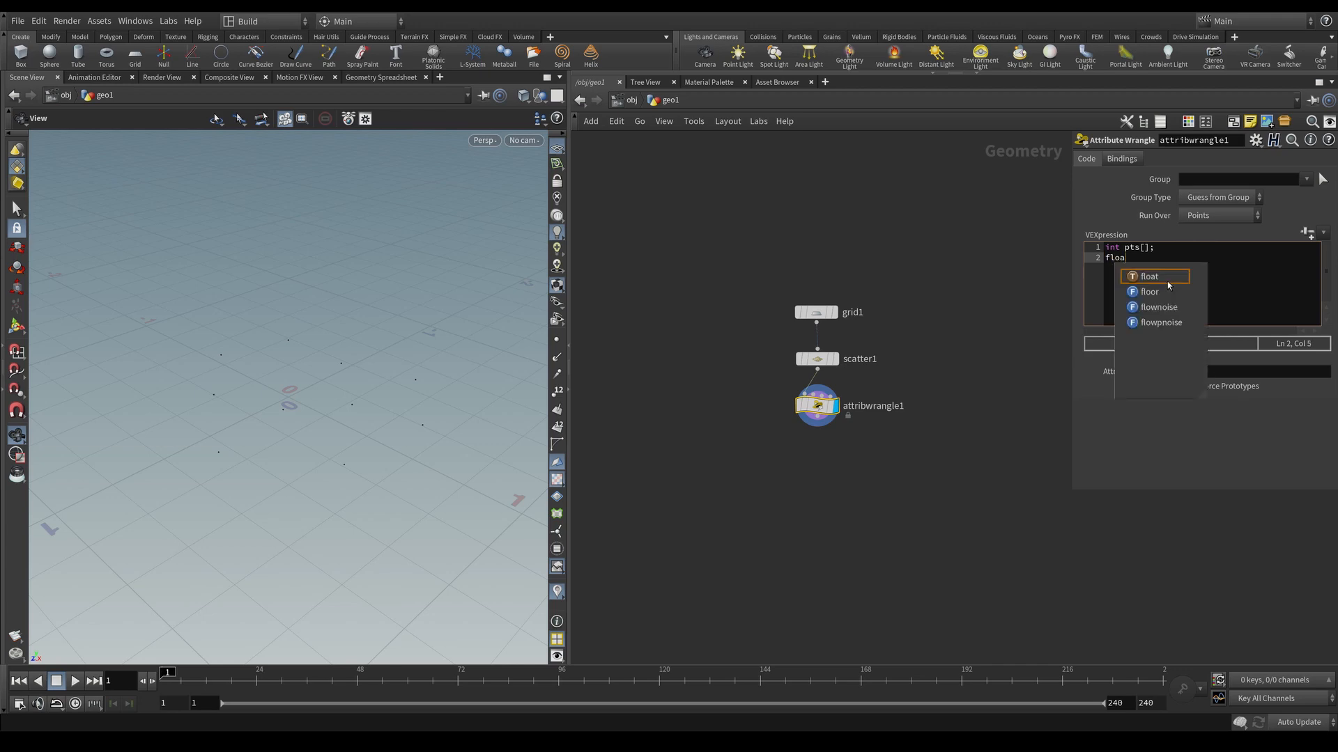
{"action": "type", "text": "t y_step"}
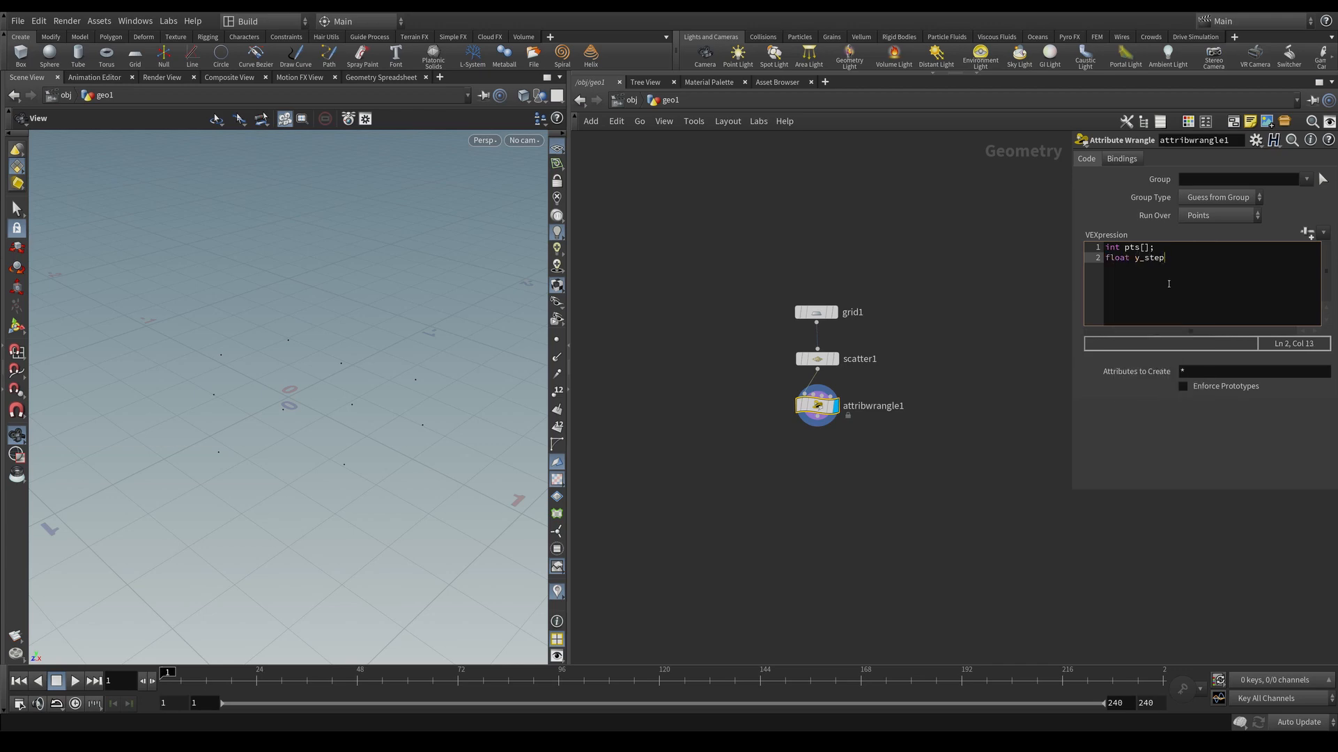
{"action": "type", "text": " = ch("}
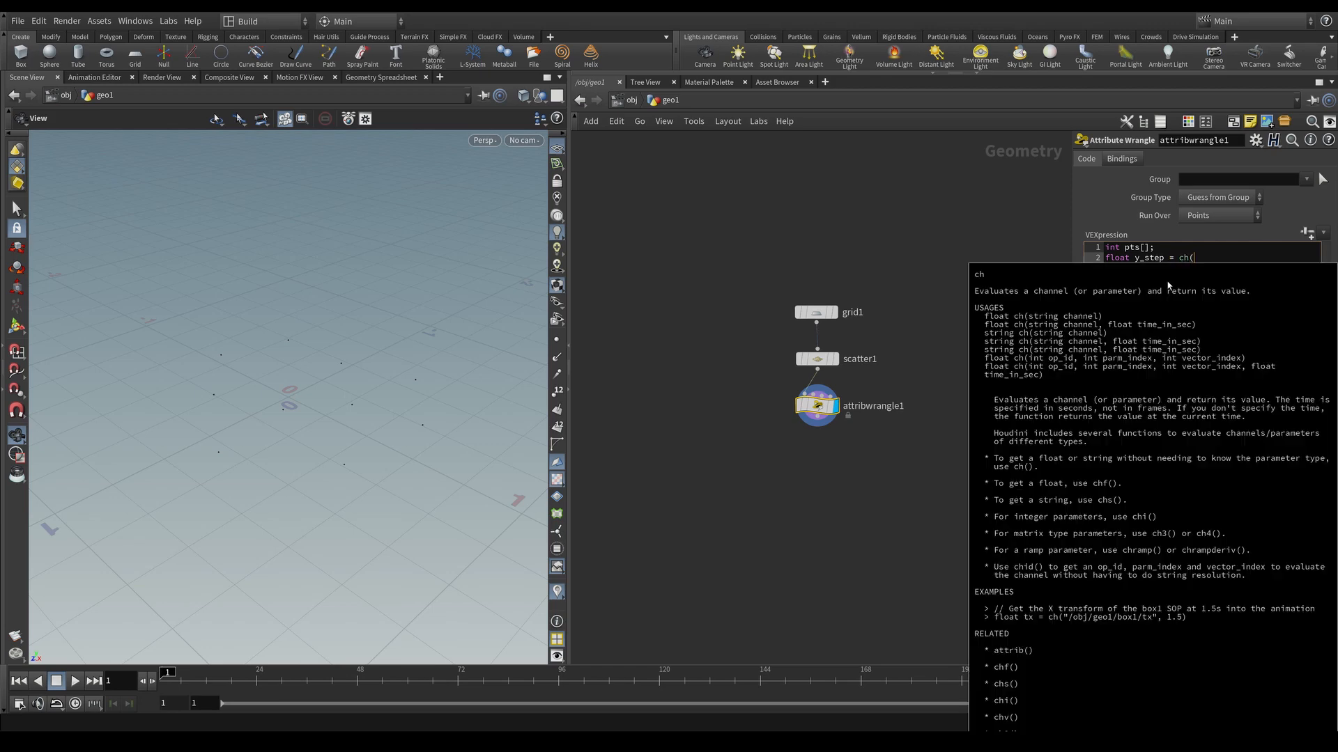
{"action": "type", "text": "\"y_step"}
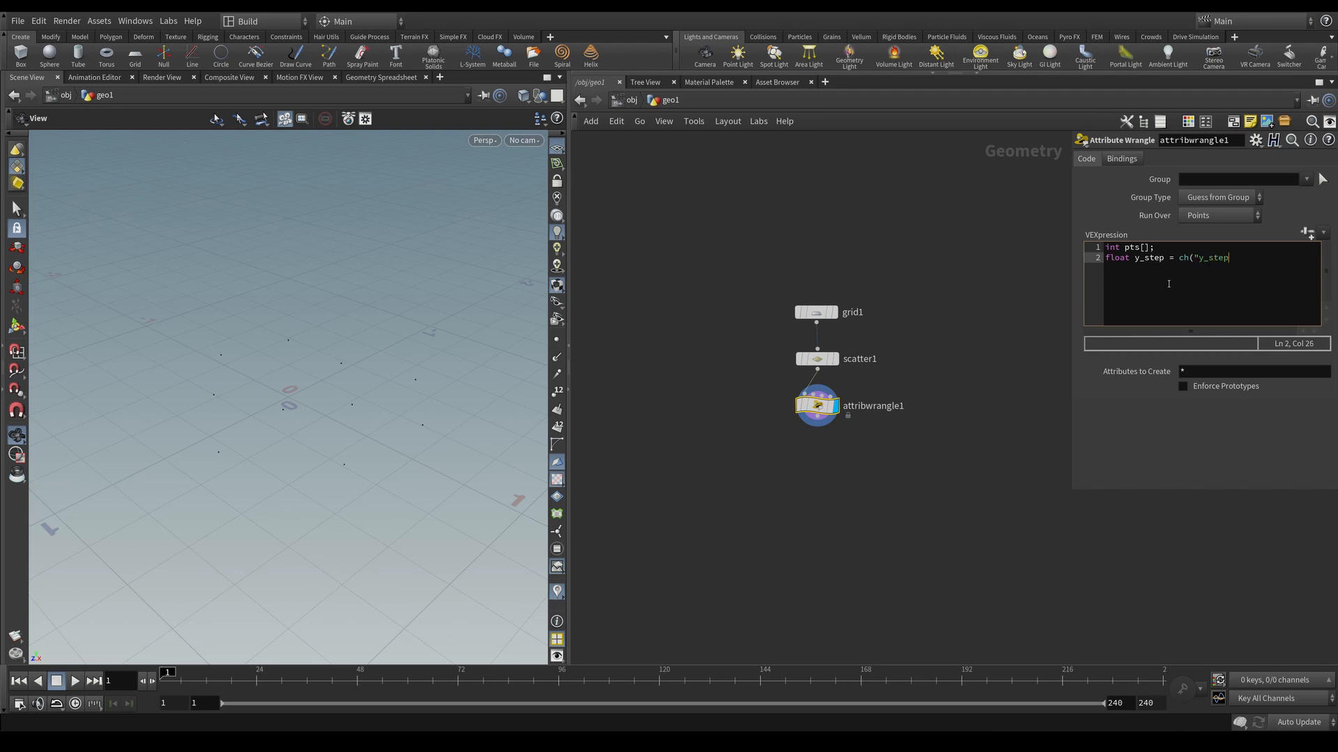
{"action": "type", "text": "\")"}
{"action": "type", "text": "*(rand(@ptnum));"}
{"action": "key", "text": "Return"}
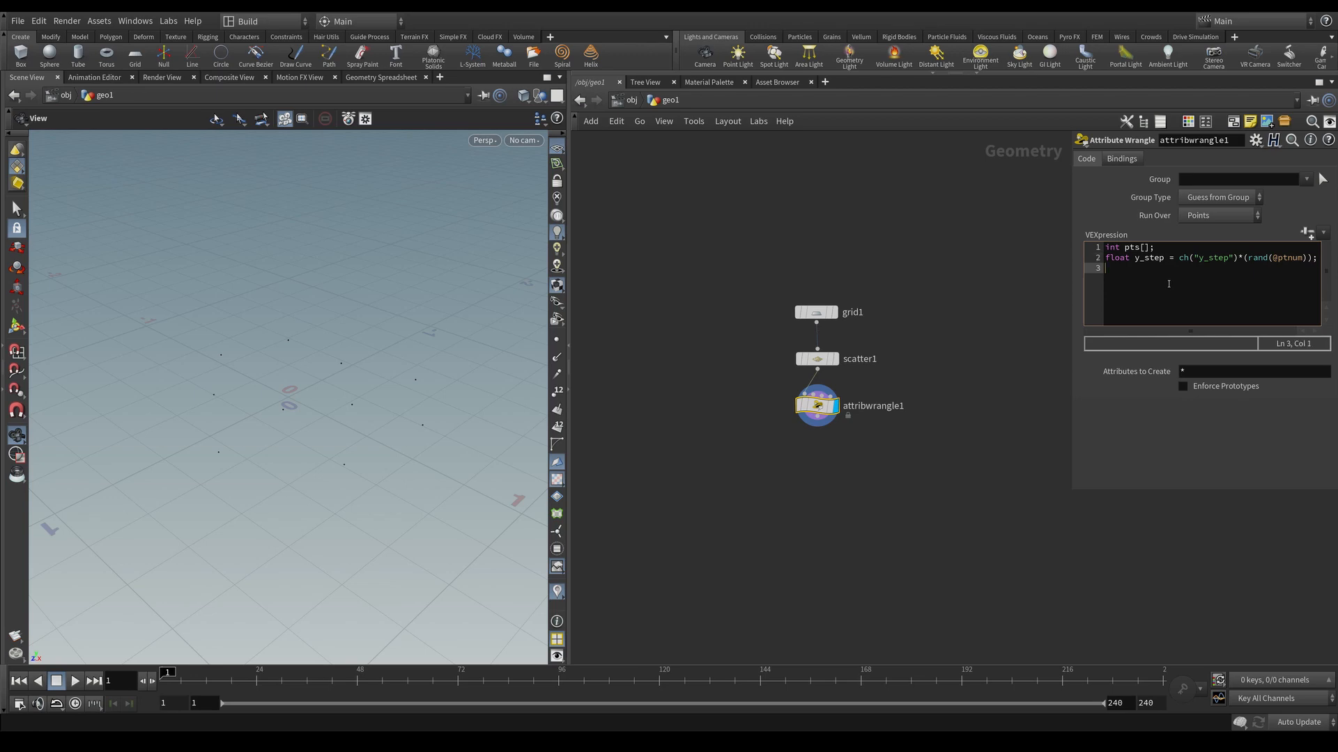
Step: Add the VEX line float res = ch("res")*100; below the y_step declaration
{"action": "type", "text": "float res"}
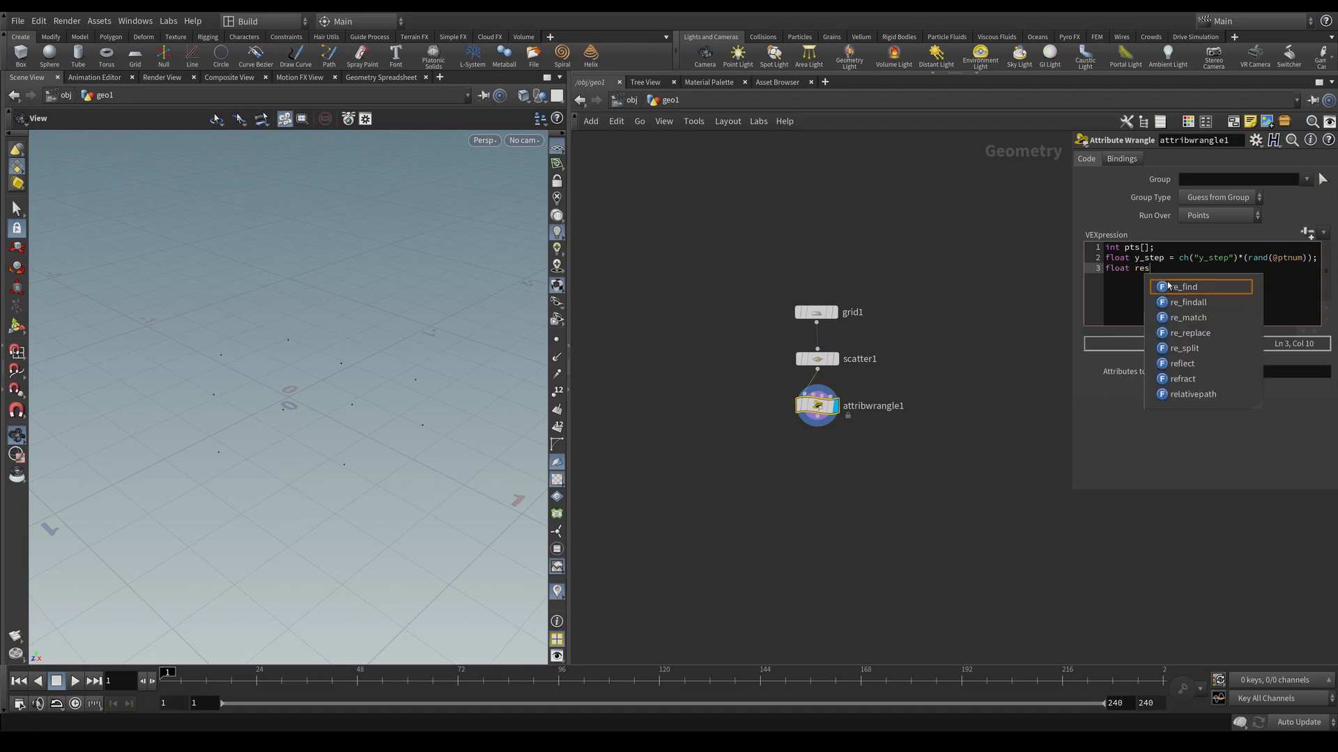
{"action": "type", "text": " = ch"}
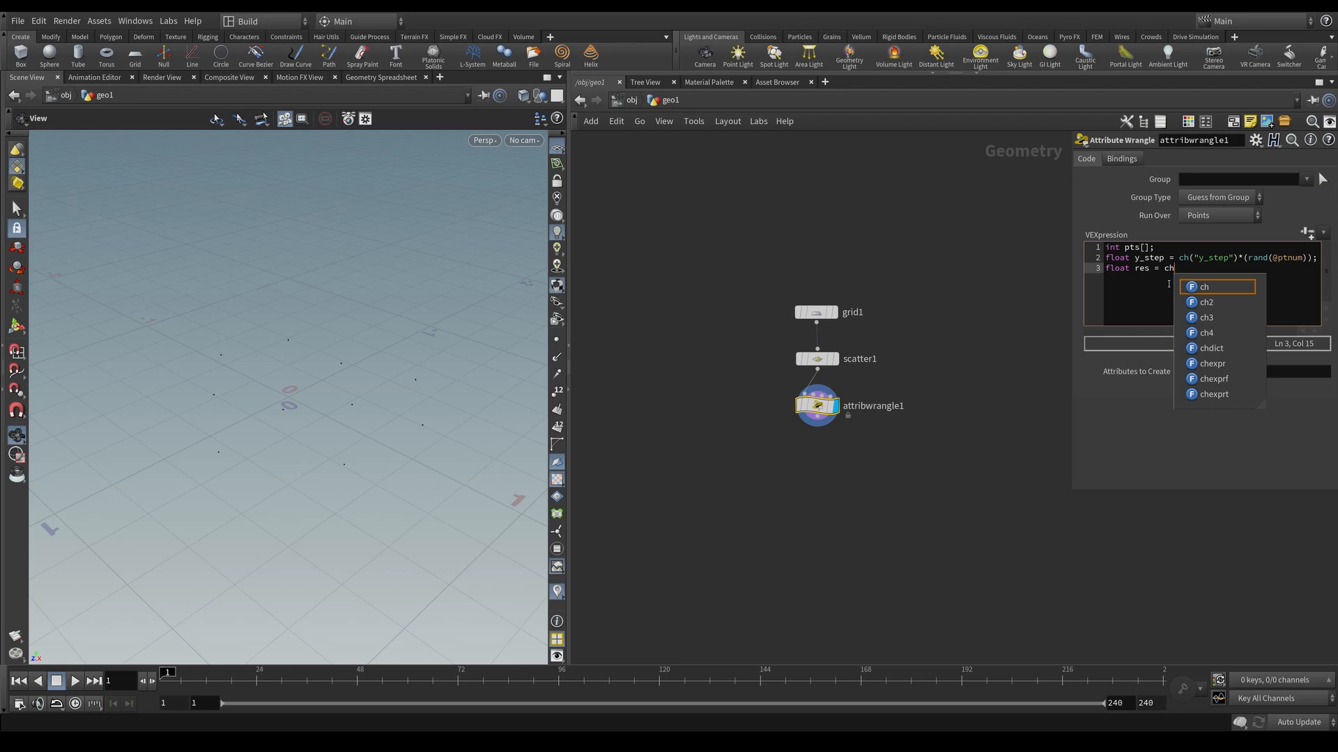
{"action": "type", "text": "(\""}
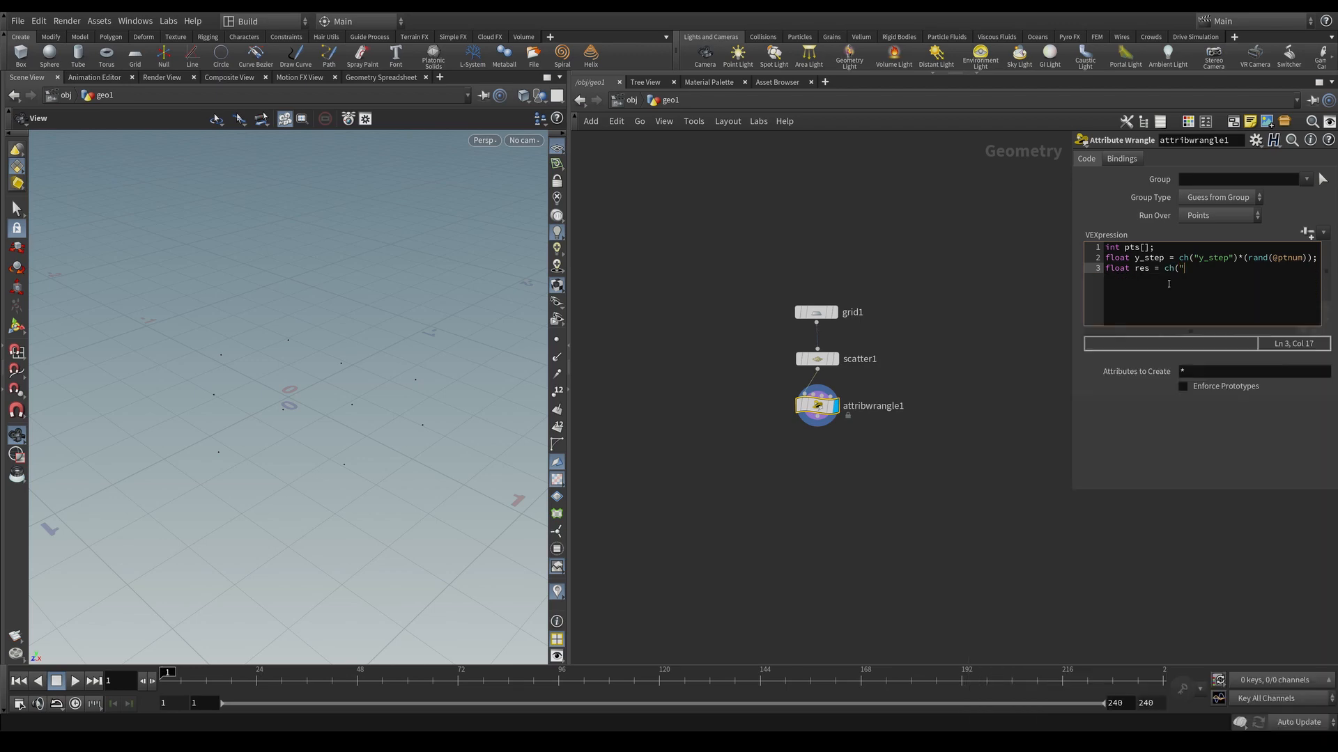
{"action": "type", "text": "res\")*100;"}
Step: Create the wrangle's channel parameters from the code and set Y Step to 0.01 and Res to 0.2
{"action": "left_click", "coordinate": [1312, 237]}
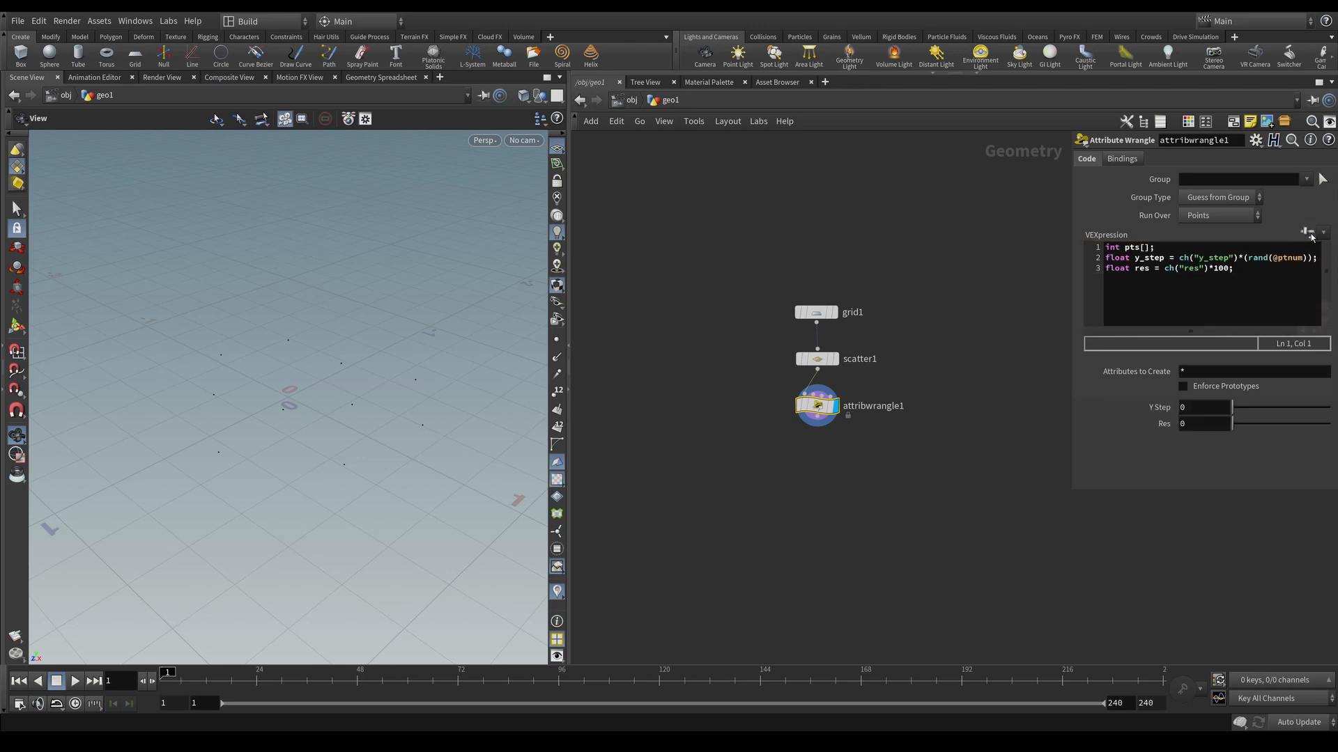
{"action": "left_click", "coordinate": [1208, 409]}
{"action": "double_click", "coordinate": [1199, 409]}
{"action": "type", "text": "0.01"}
{"action": "key", "text": "Tab"}
{"action": "type", "text": "0.2"}
{"action": "key", "text": "Return"}
Step: Add blank lines after the res declaration and turn on point display in the viewport
{"action": "left_click", "coordinate": [1257, 270]}
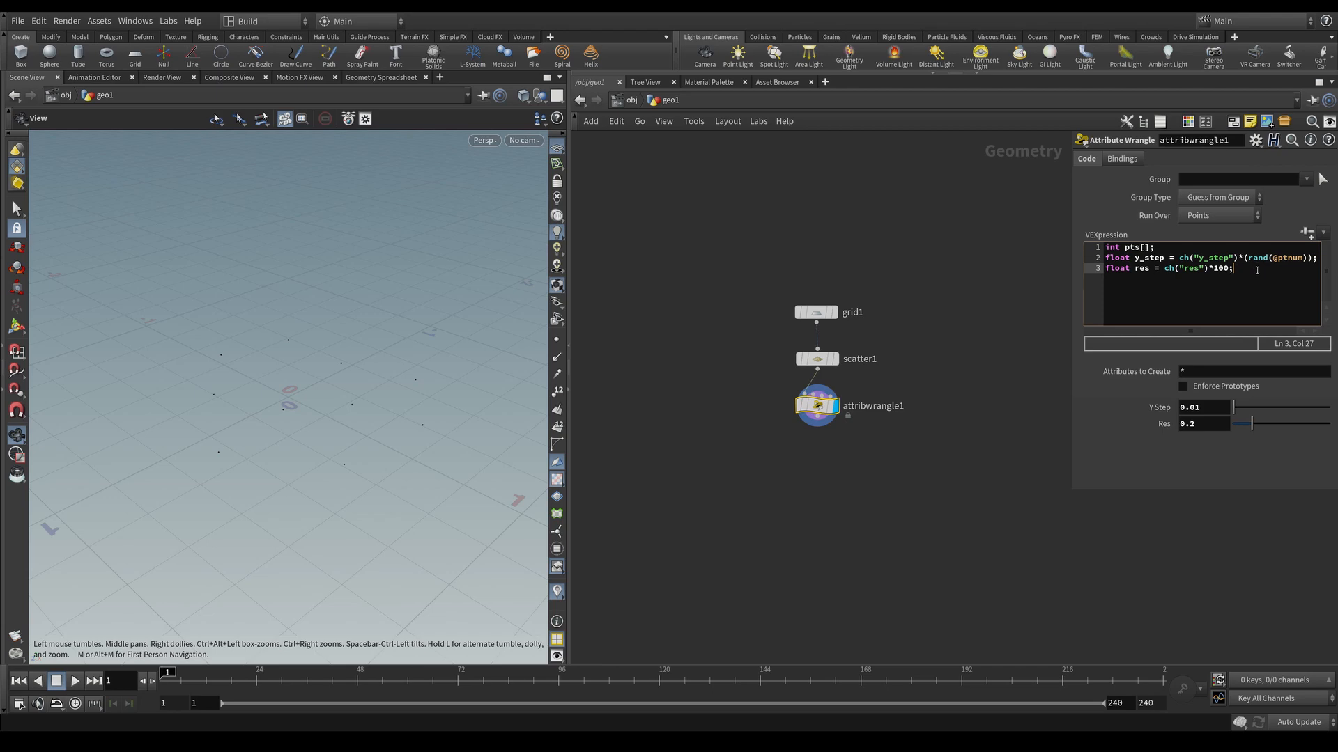
{"action": "key", "text": "Return"}
{"action": "key", "text": "Return"}
{"action": "left_click", "coordinate": [557, 340]}
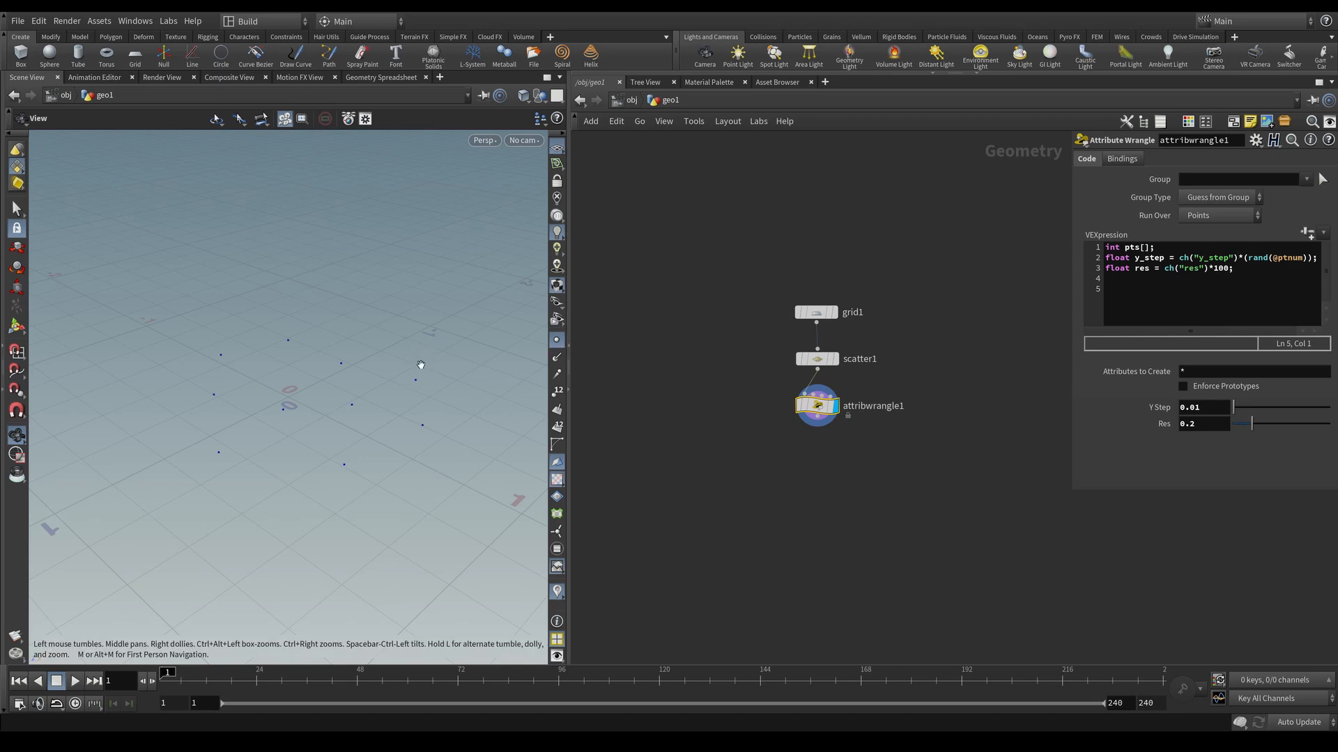
{"action": "left_click_drag", "start_coordinate": [415, 374], "coordinate": [420, 368]}
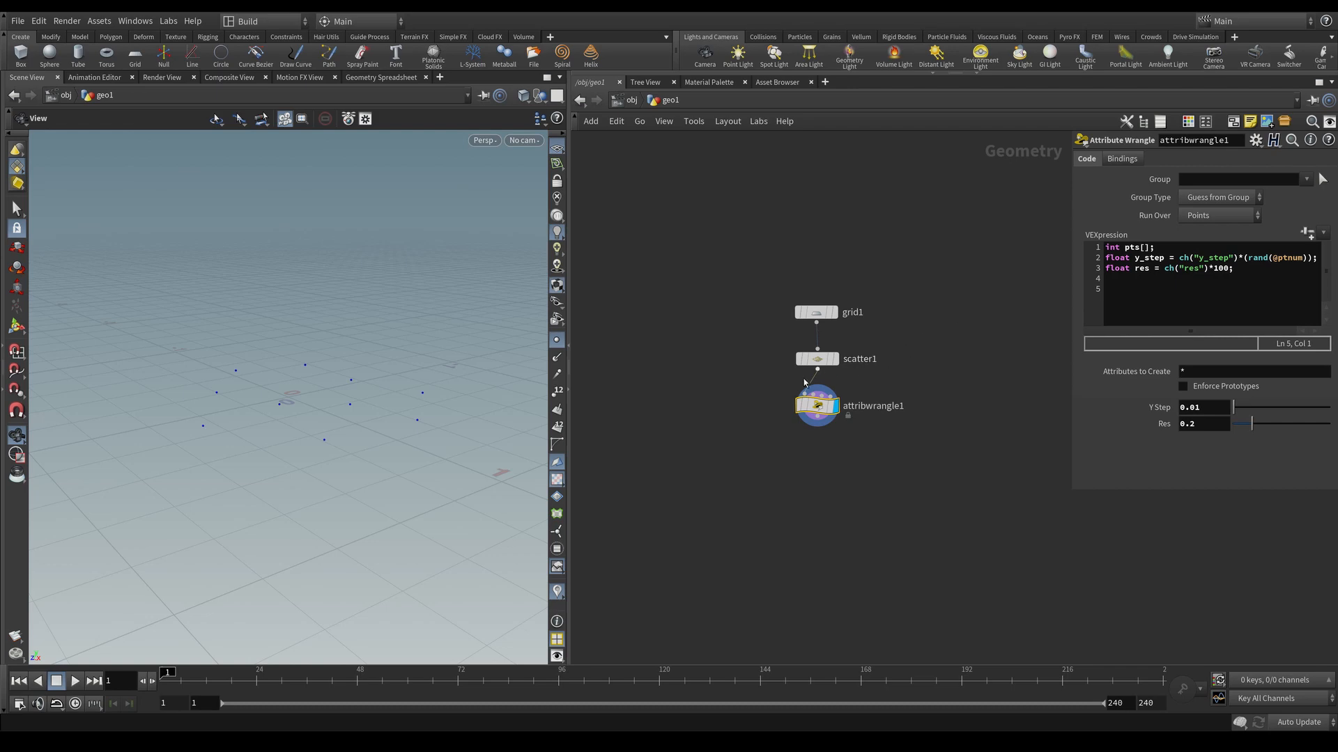
Step: Add the loop for (int i=0; i<res; i+=1) { } below the declarations, leaving a blank line before it
{"action": "left_click", "coordinate": [1254, 278]}
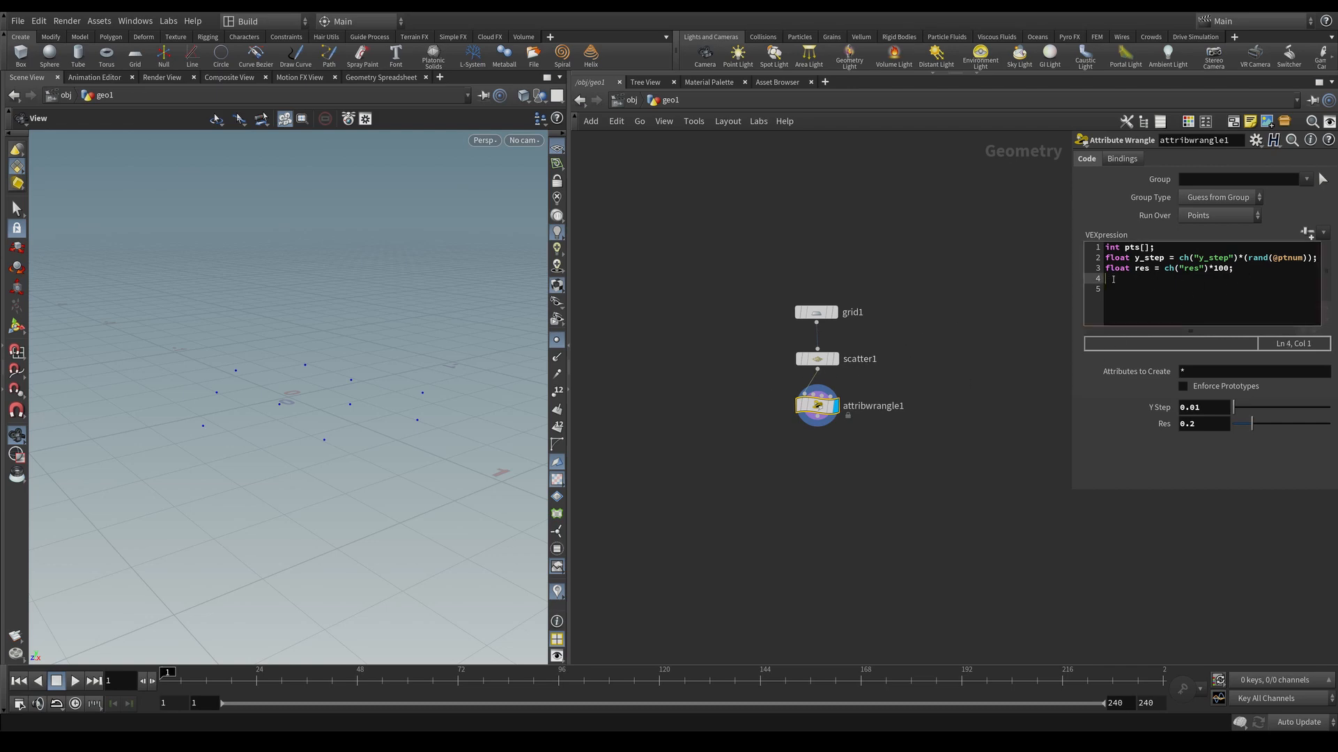
{"action": "key", "text": "Return"}
{"action": "type", "text": "for "}
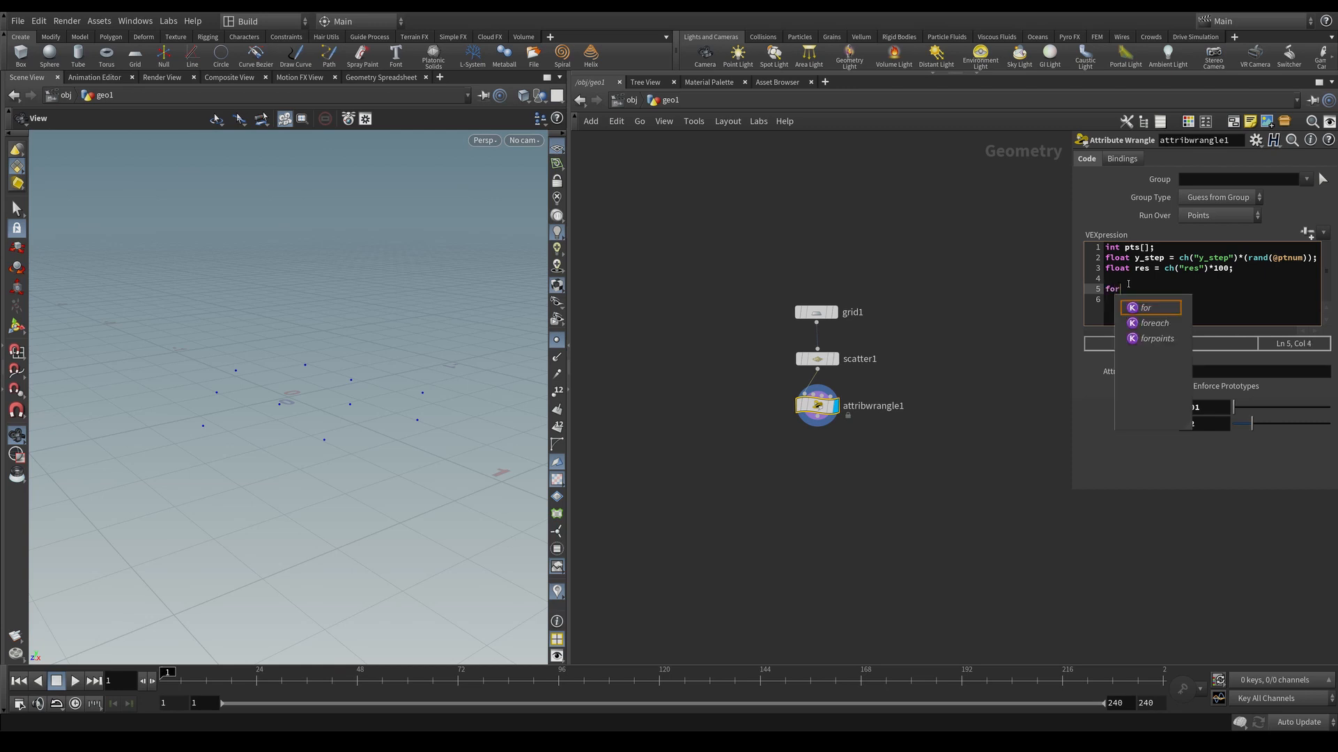
{"action": "type", "text": "(in"}
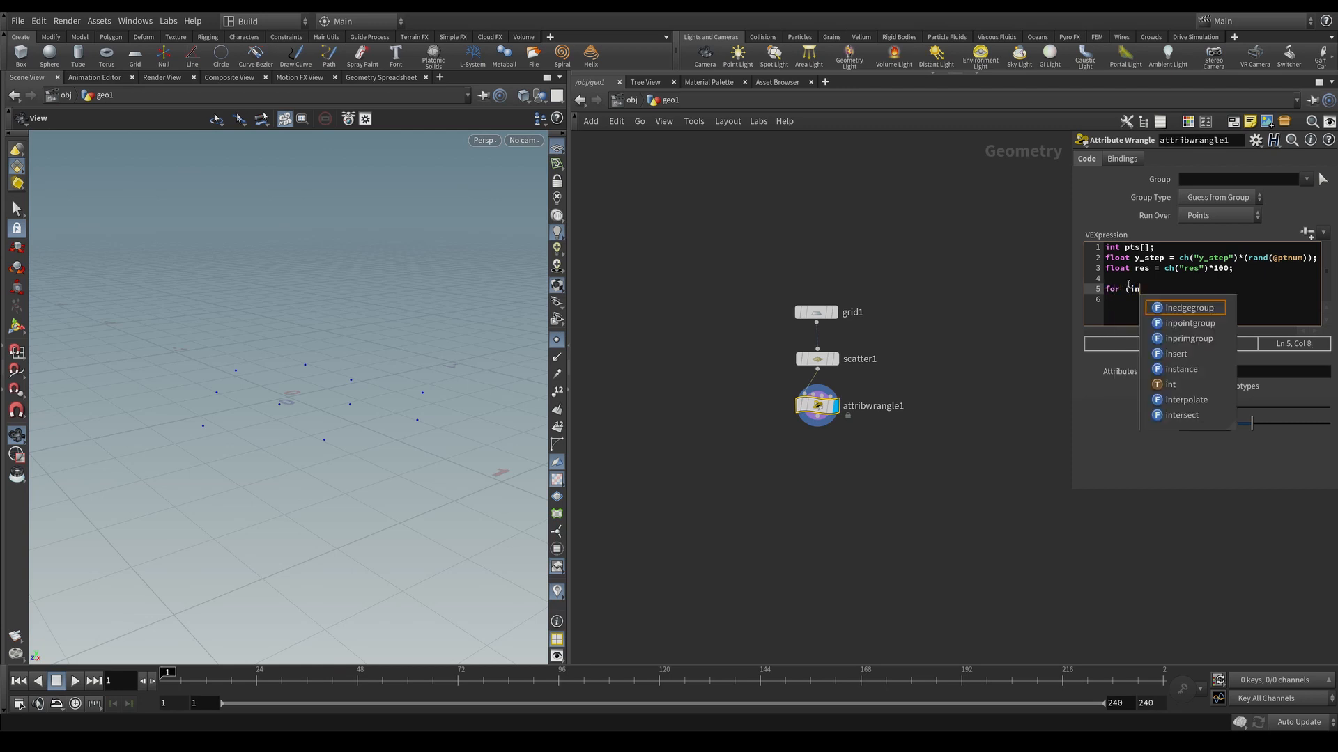
{"action": "type", "text": "t i"}
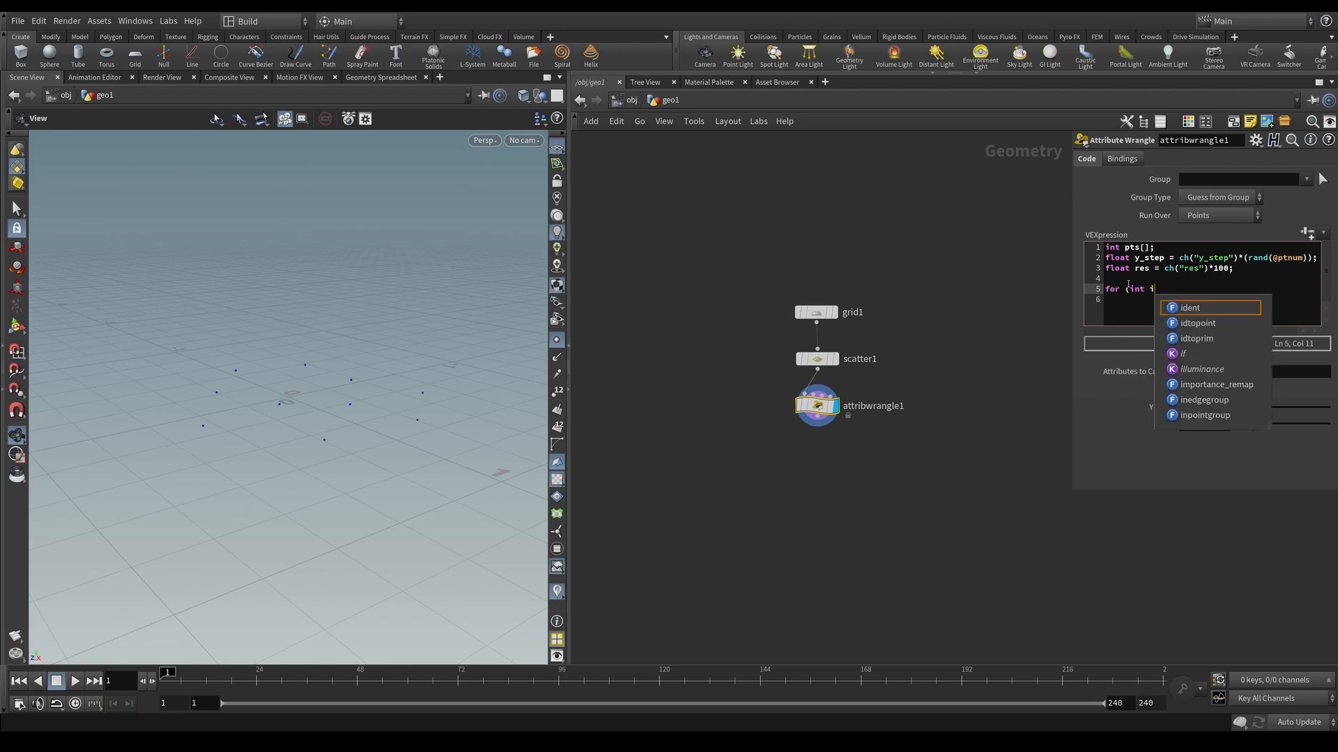
{"action": "type", "text": "=0;"}
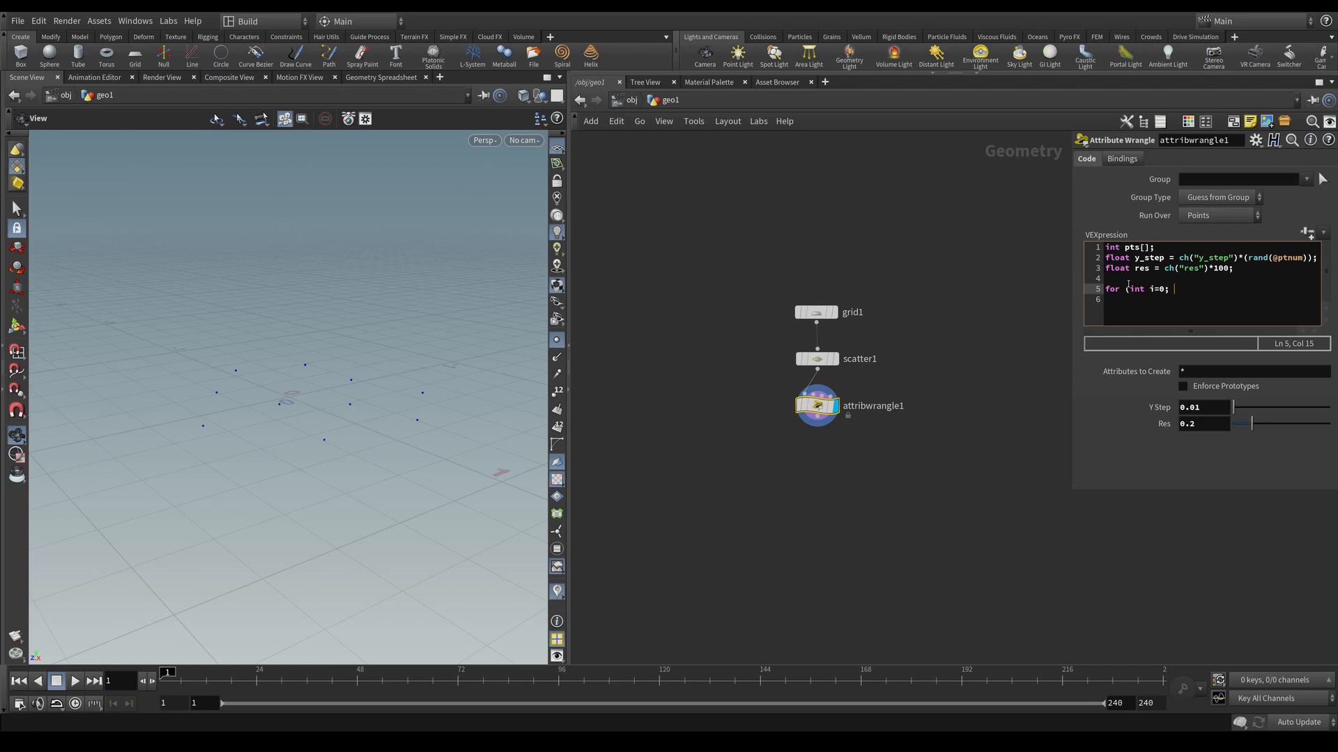
{"action": "type", "text": " i"}
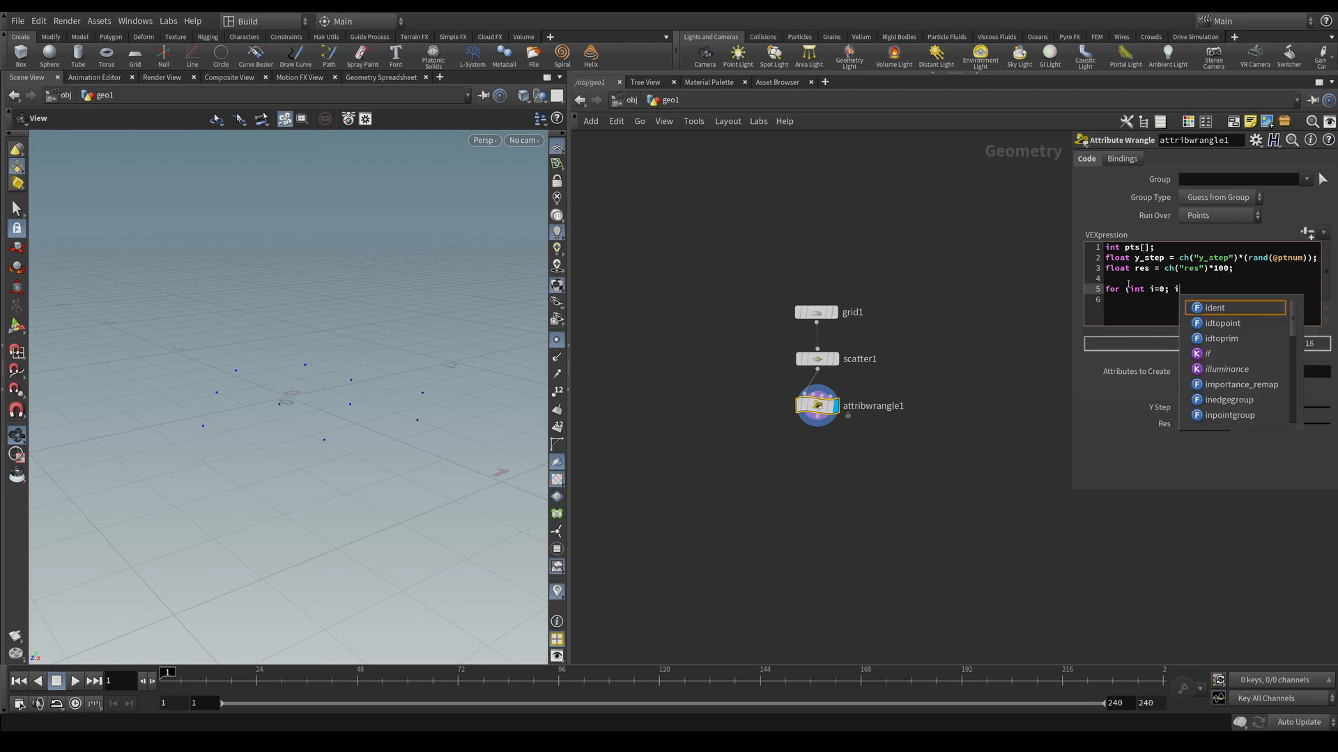
{"action": "type", "text": "<res"}
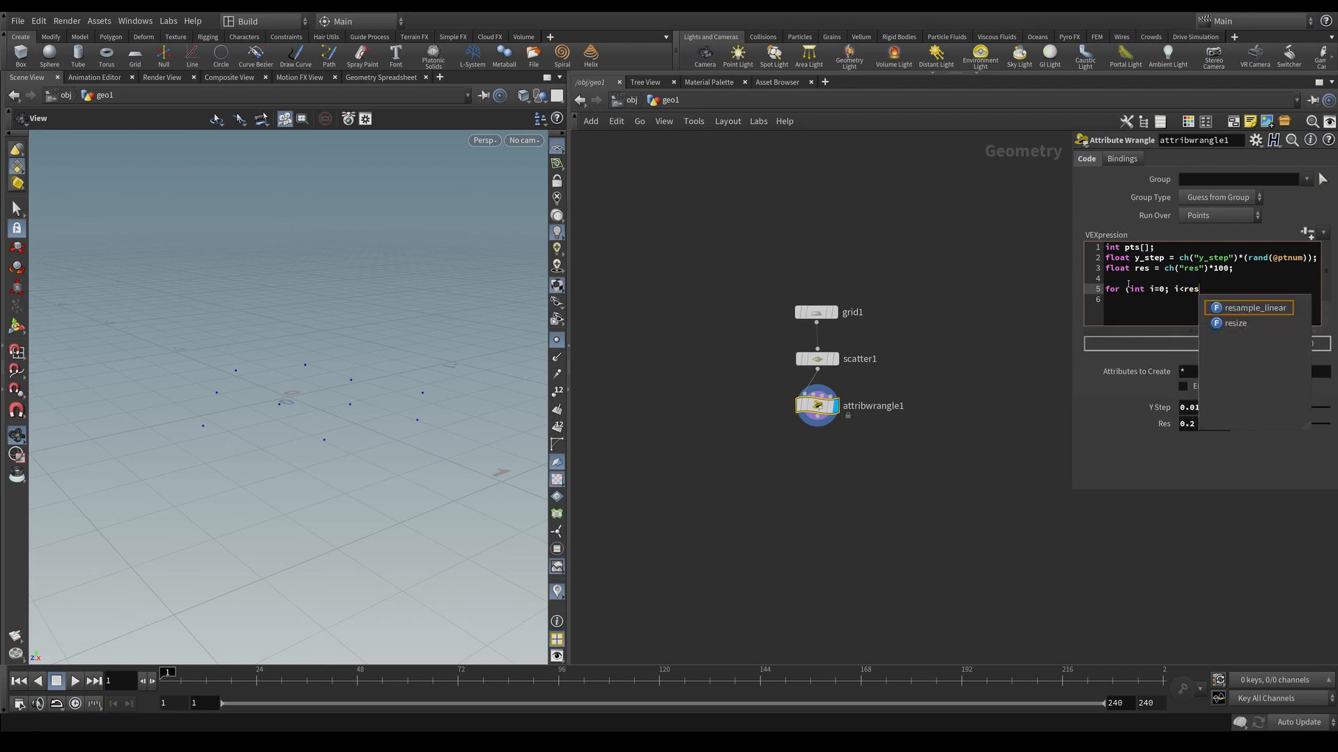
{"action": "type", "text": ";"}
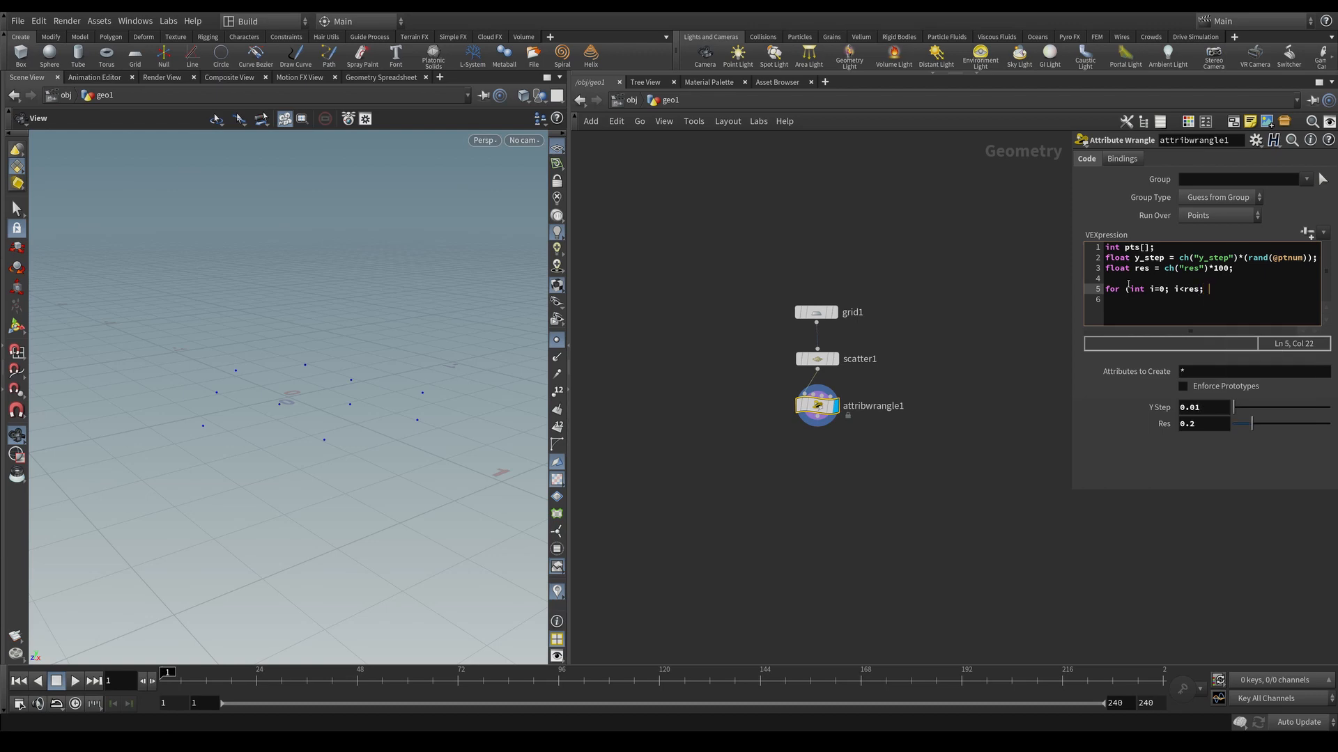
{"action": "type", "text": " i+=1) {"}
{"action": "key", "text": "Return"}
{"action": "key", "text": "Return"}
Step: Declare float y_offset = i*y_step inside the for loop
{"action": "type", "text": "float y_offse"}
{"action": "type", "text": "t"}
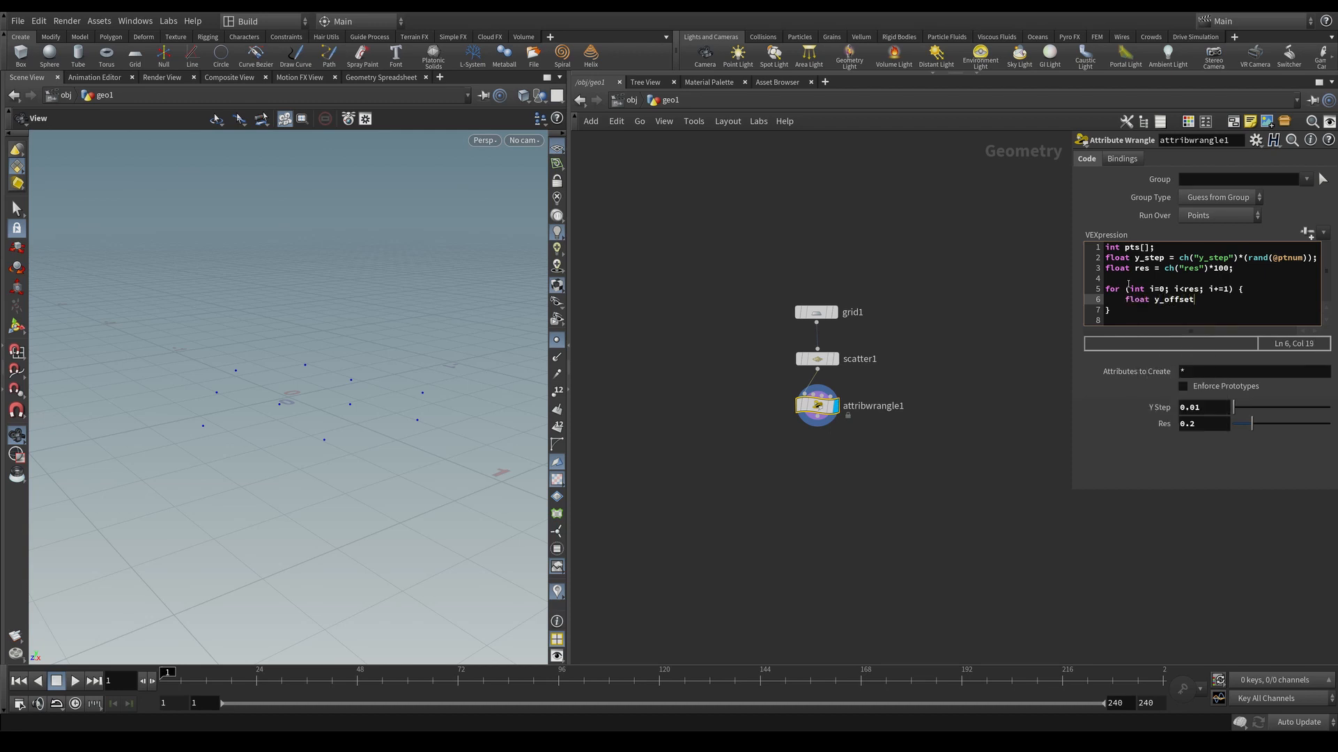
{"action": "type", "text": " = i*y_step"}
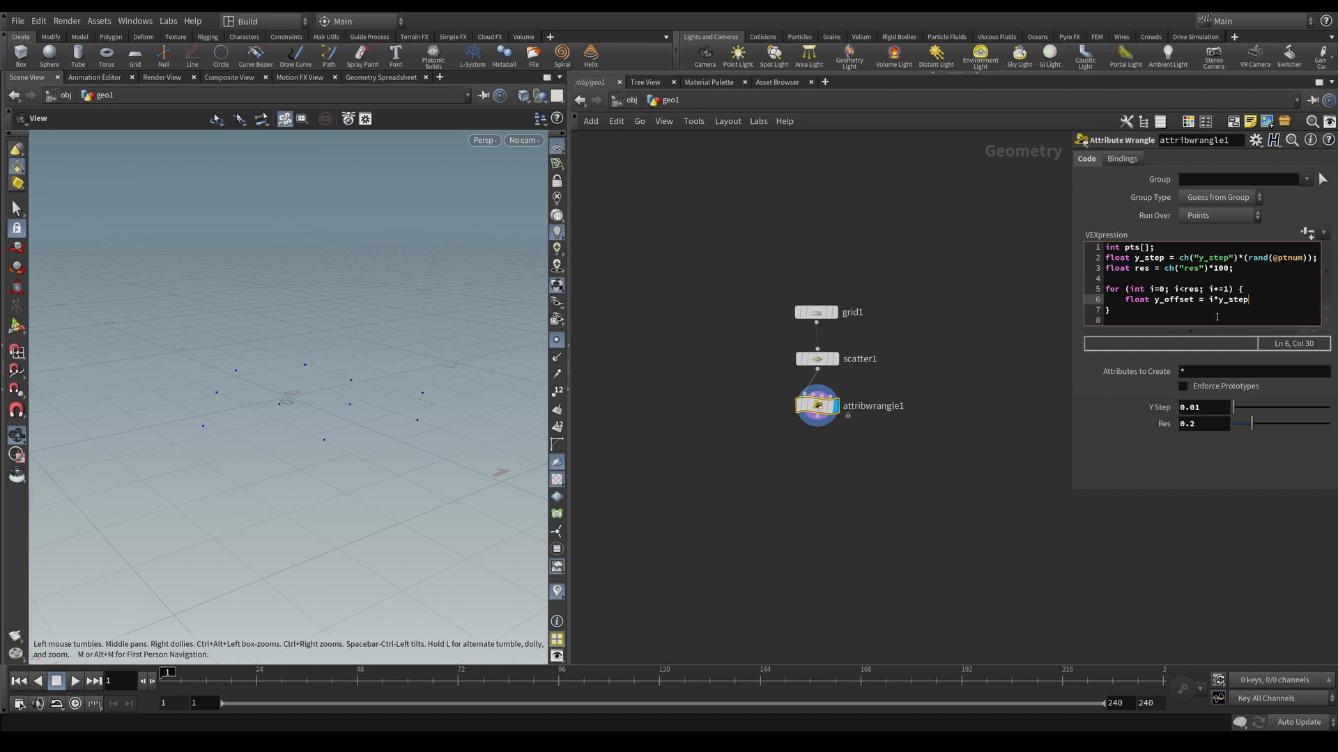
{"action": "key", "text": "Return"}
{"action": "type", "text": "floa"}
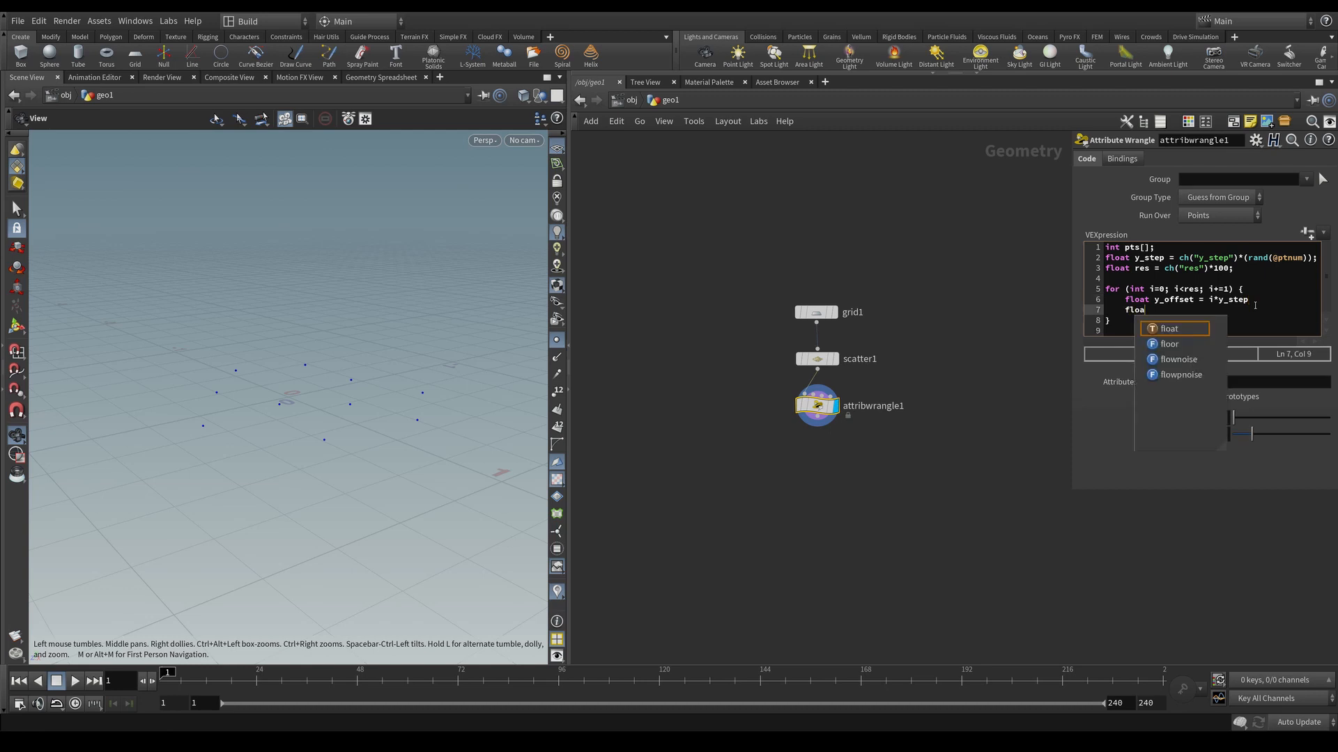
{"action": "type", "text": "t y_pos"}
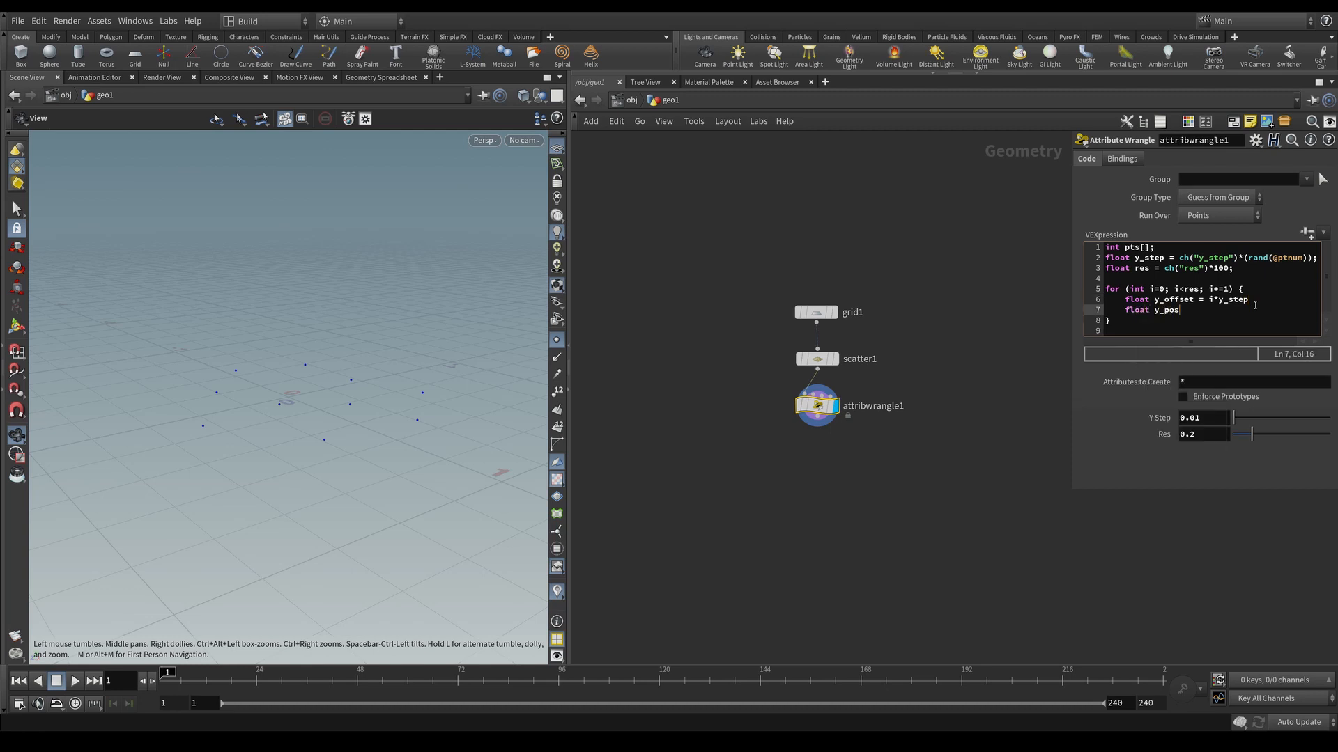
{"action": "type", "text": " = v@"}
{"action": "key", "text": "Caps_Lock"}
{"action": "type", "text": "P"}
{"action": "key", "text": "Caps_Lock"}
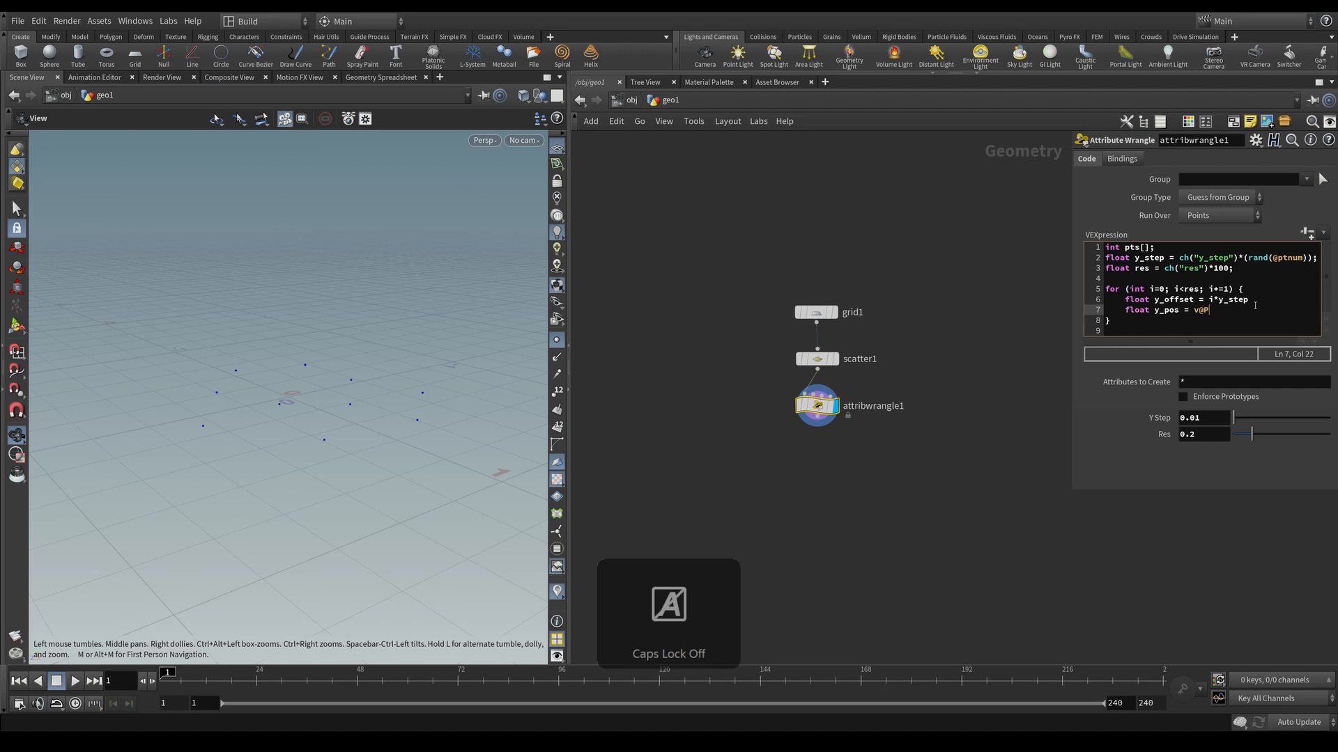
{"action": "type", "text": "."}
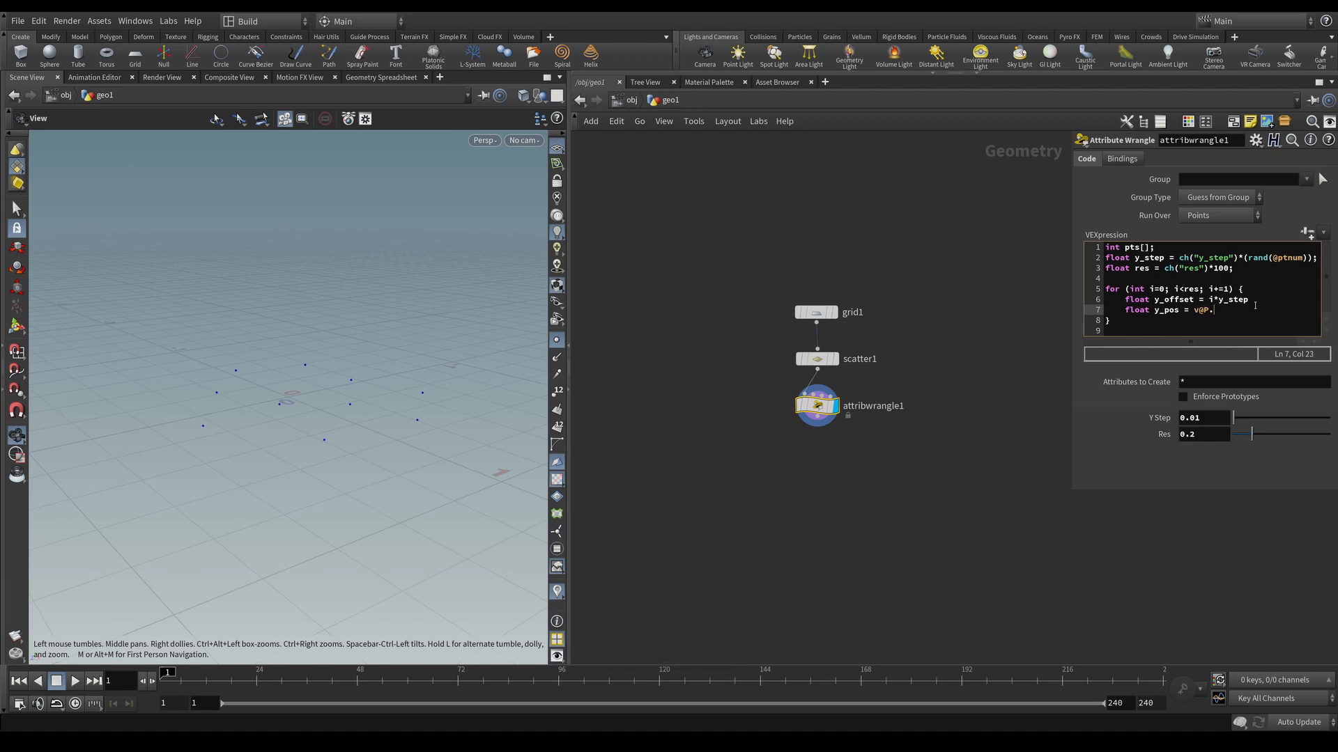
{"action": "type", "text": "y + y_offset;"}
{"action": "key", "text": "Return"}
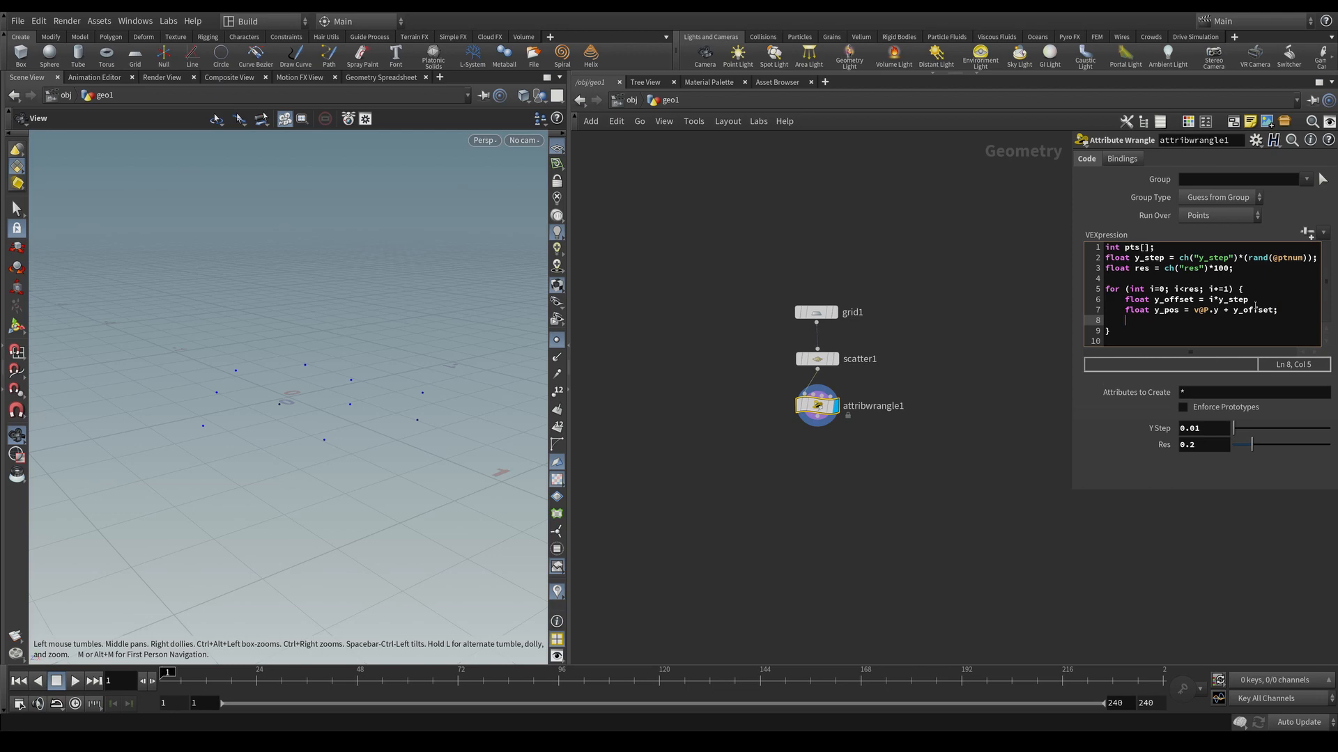
{"action": "type", "text": "vector pos = set"}
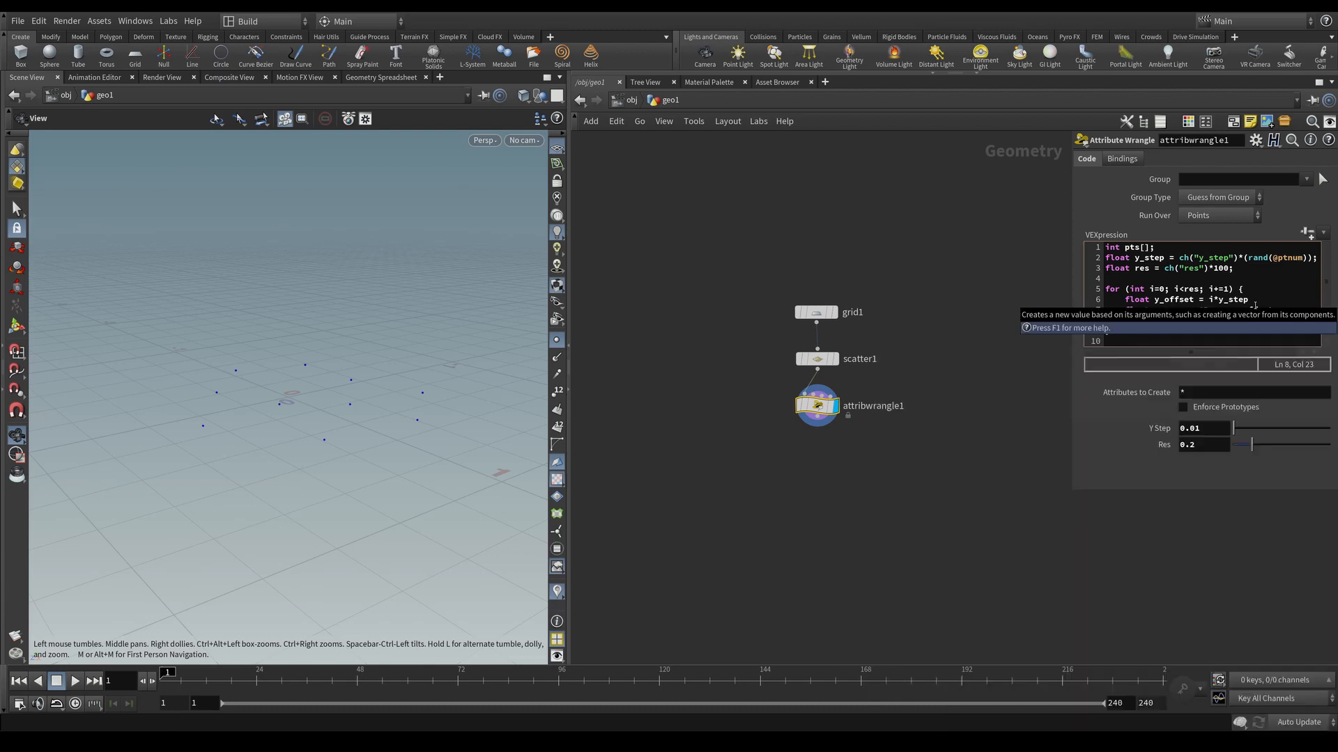
{"action": "type", "text": "("}
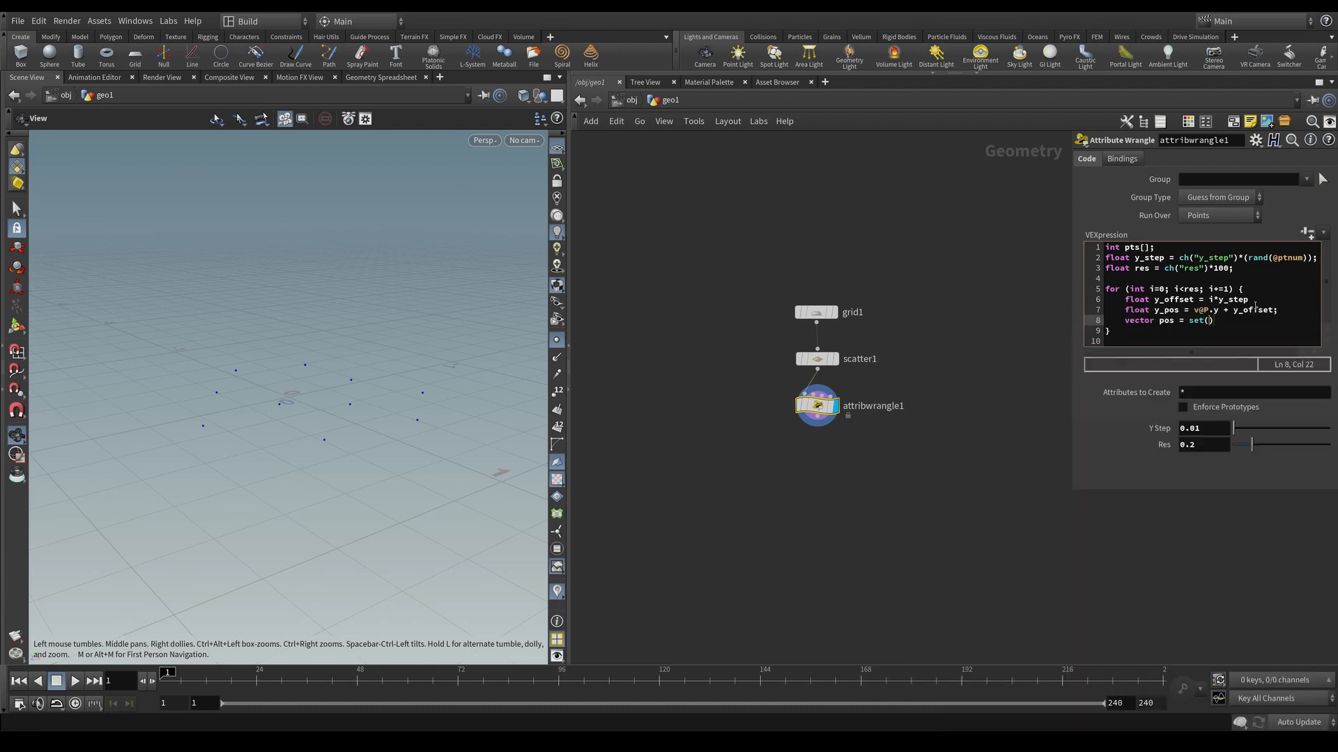
{"action": "type", "text": "v@"}
{"action": "key", "text": "Caps_Lock"}
{"action": "type", "text": "P.x"}
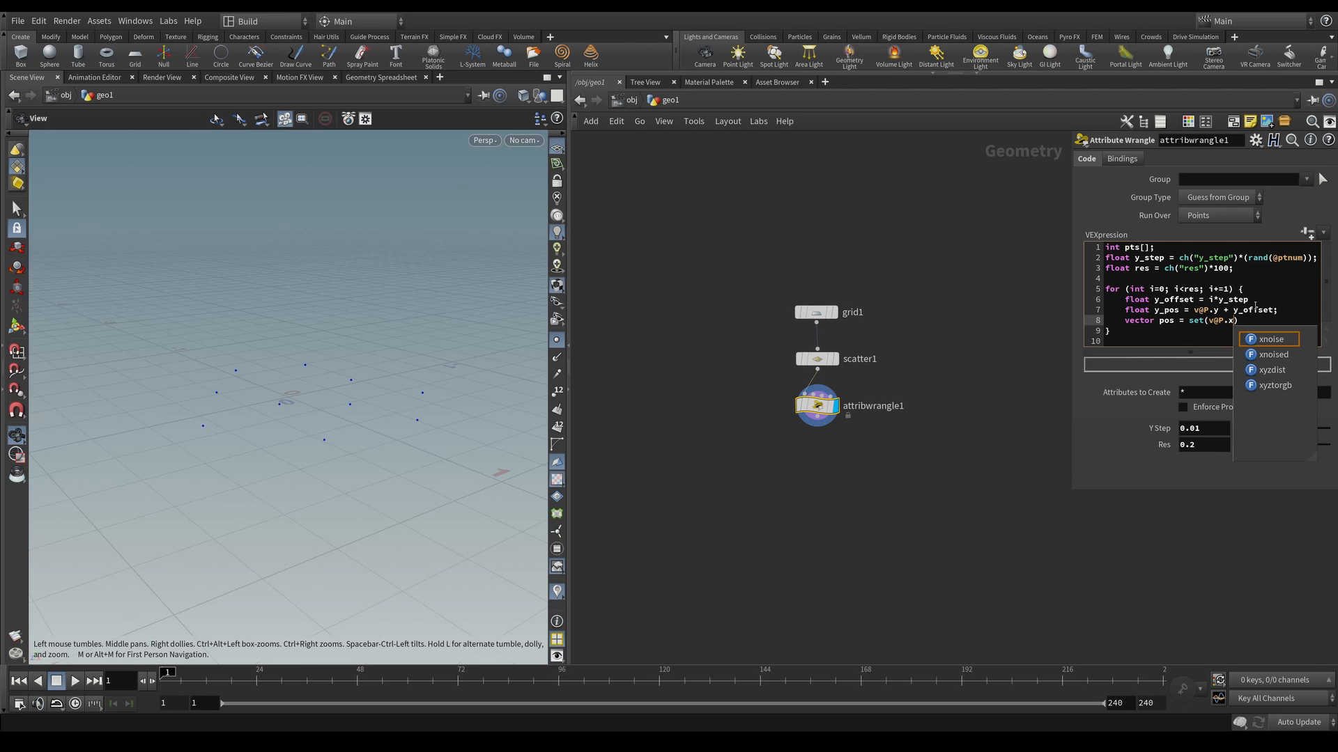
{"action": "type", "text": ","}
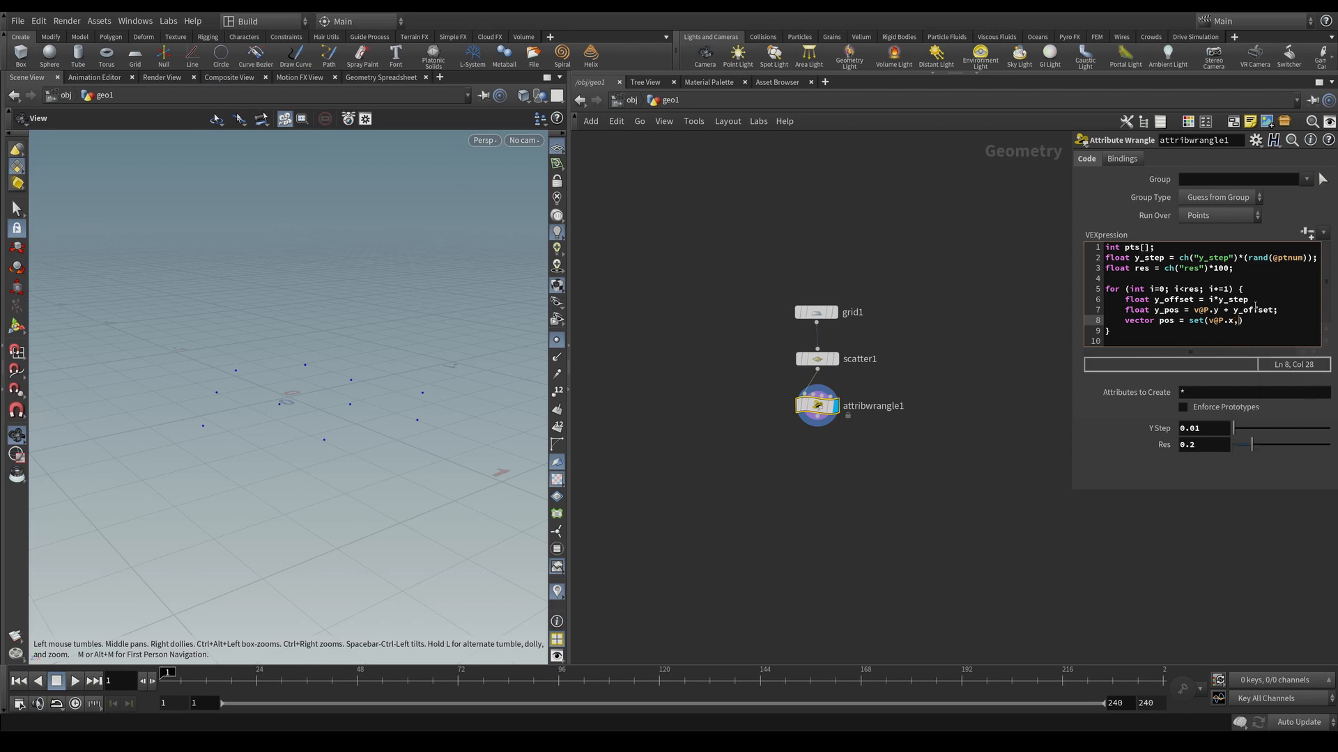
{"action": "type", "text": " y"}
{"action": "type", "text": "_pos"}
{"action": "type", "text": ", "}
{"action": "type", "text": "v@"}
{"action": "key", "text": "Caps_Lock"}
{"action": "type", "text": "P"}
{"action": "key", "text": "Caps_Lock"}
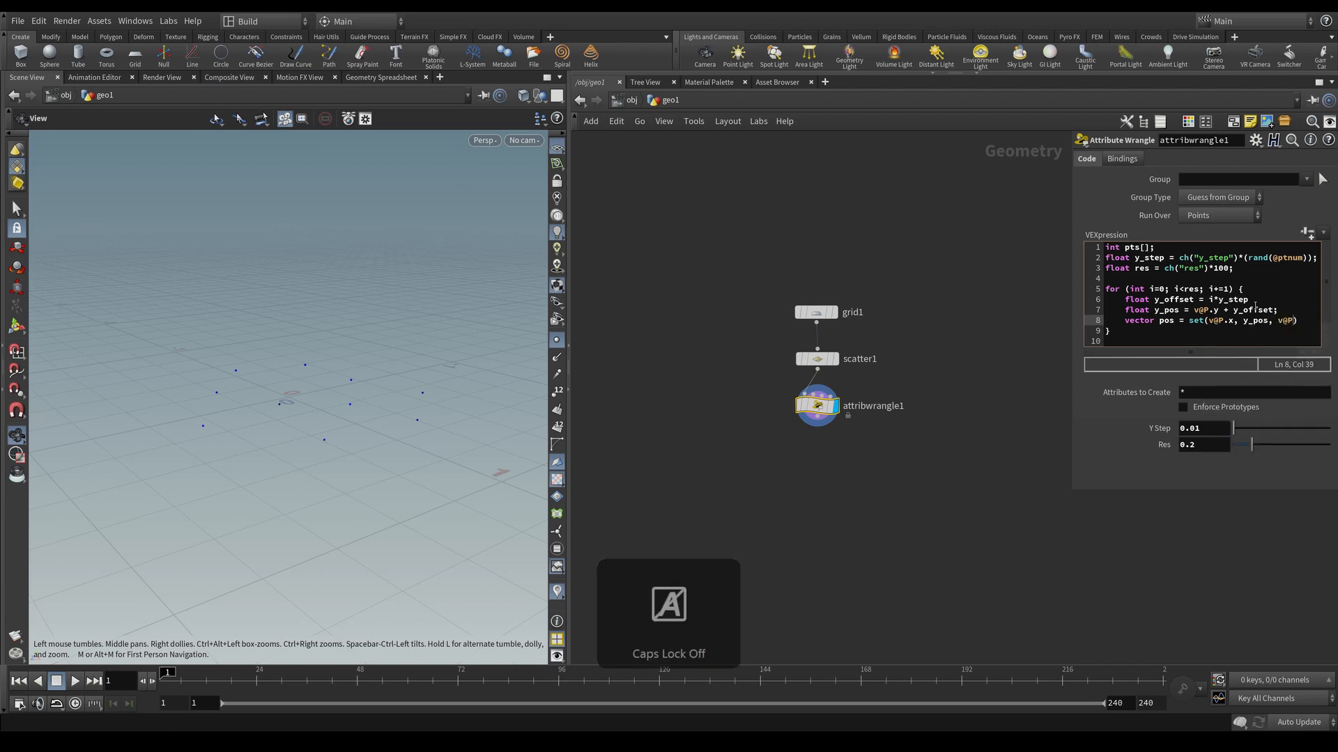
{"action": "type", "text": ".z)"}
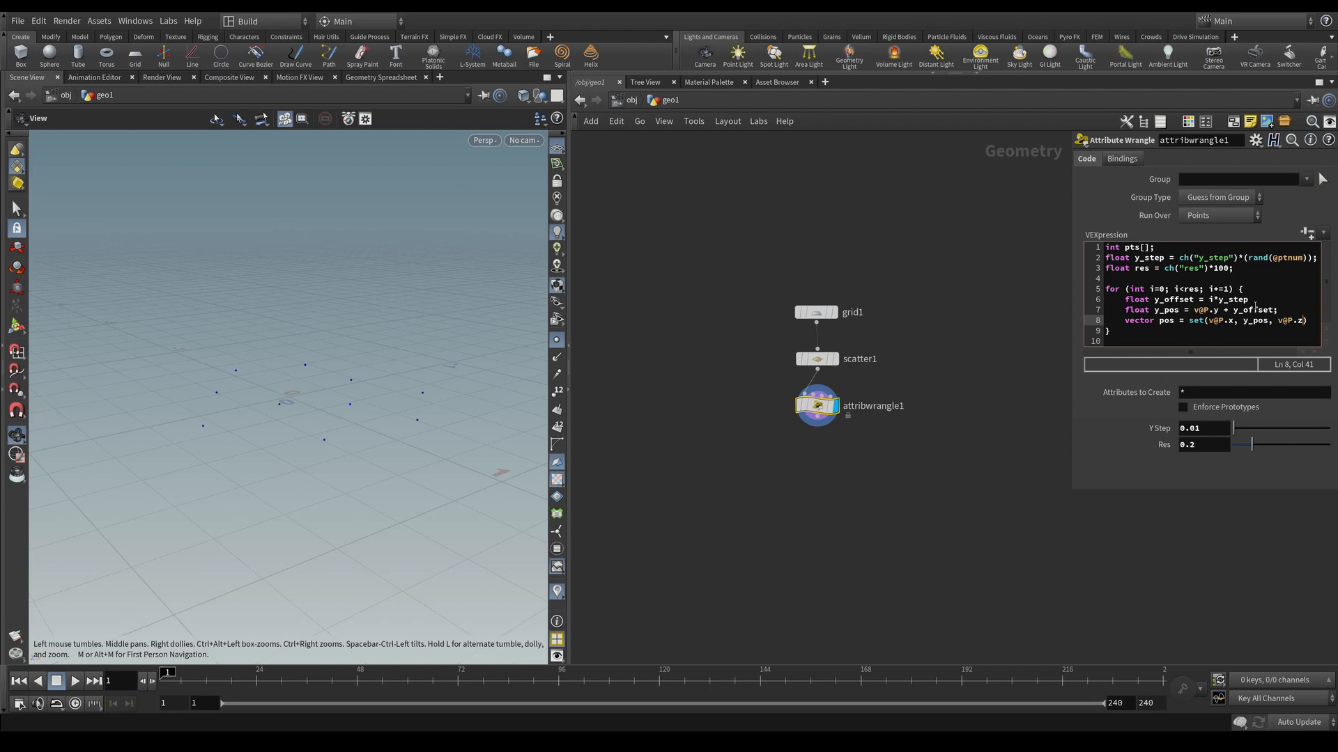
{"action": "type", "text": ";"}
{"action": "key", "text": "Return"}
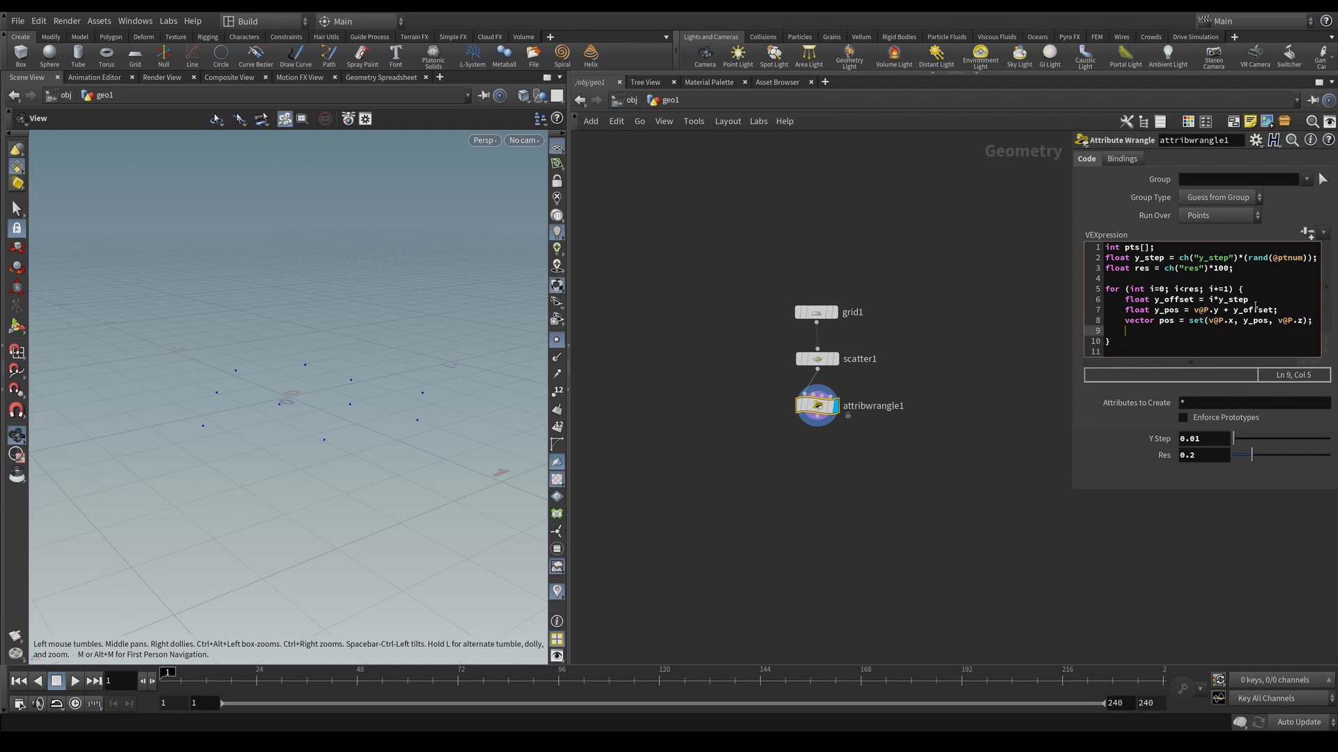
Step: Create a point at that position in the loop with int pt = addpoint(0, pos);
{"action": "type", "text": "int pt = a"}
{"action": "type", "text": "ddpoint"}
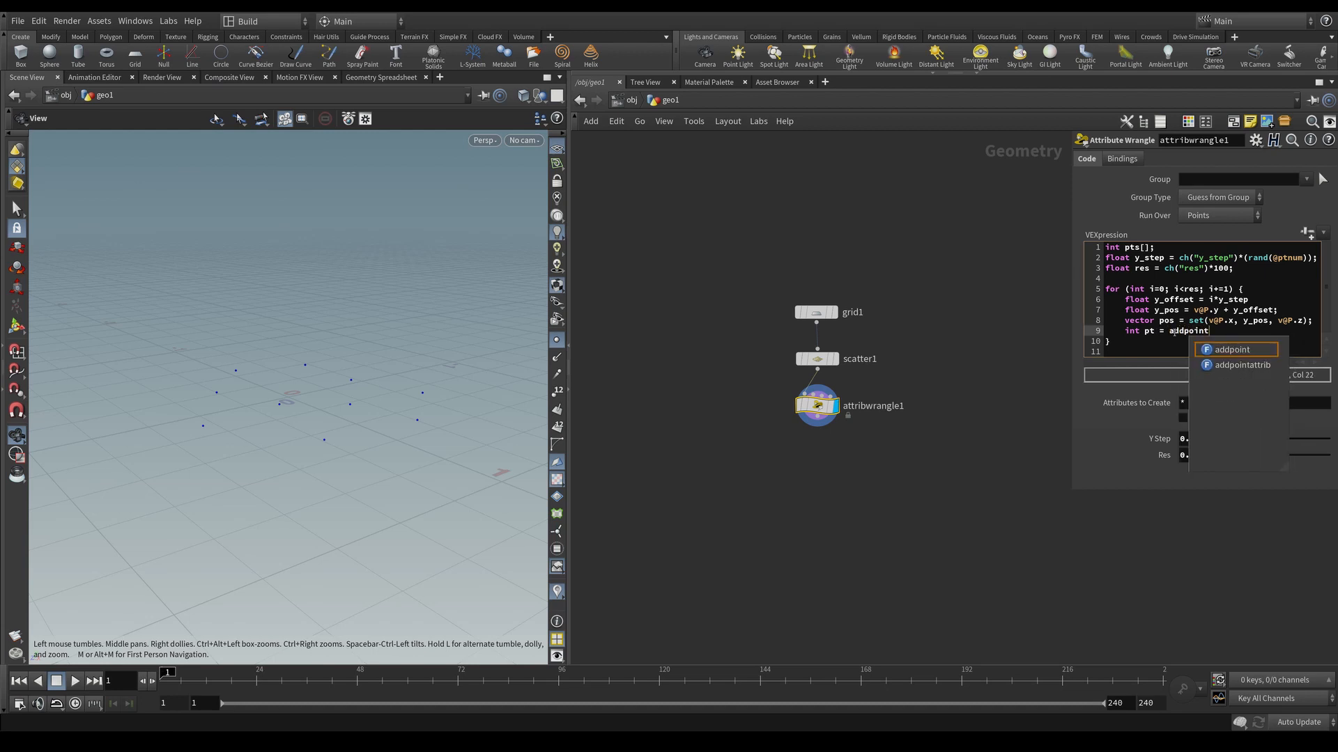
{"action": "type", "text": "(0,"}
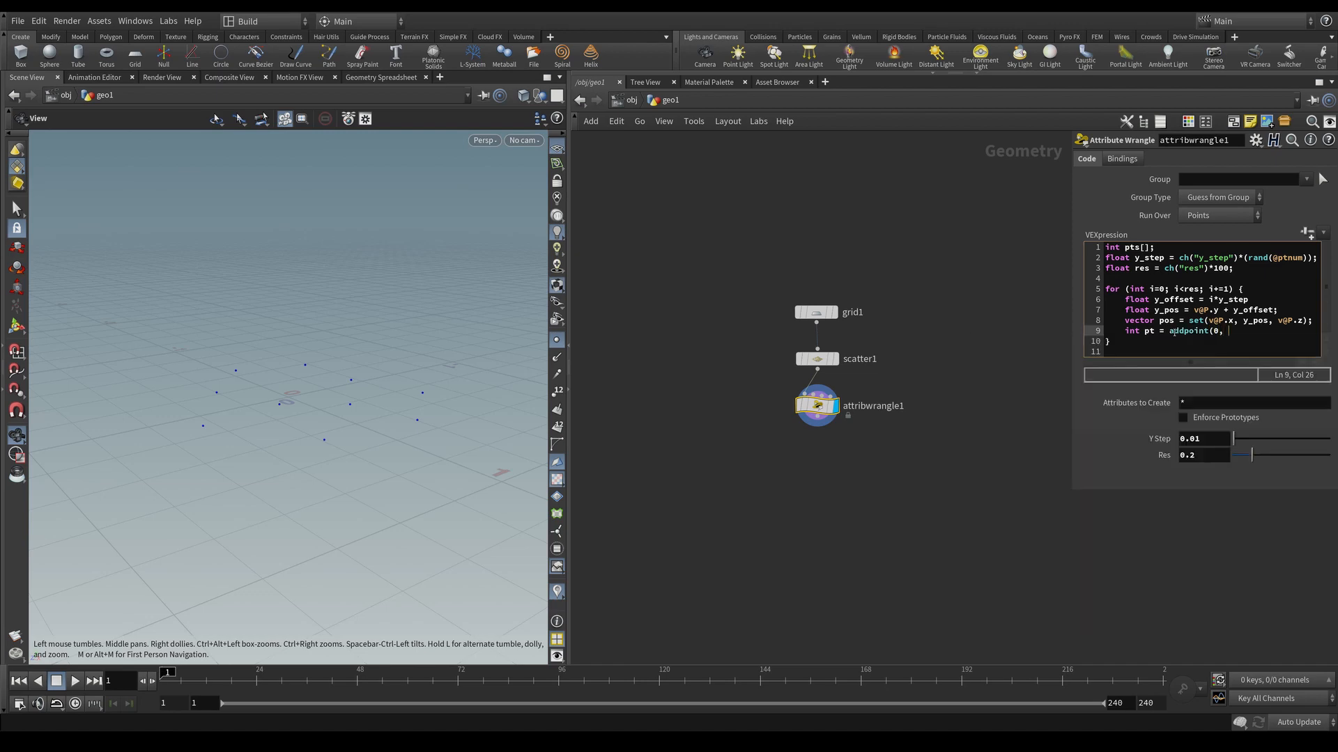
{"action": "type", "text": " pos);"}
{"action": "key", "text": "Return"}
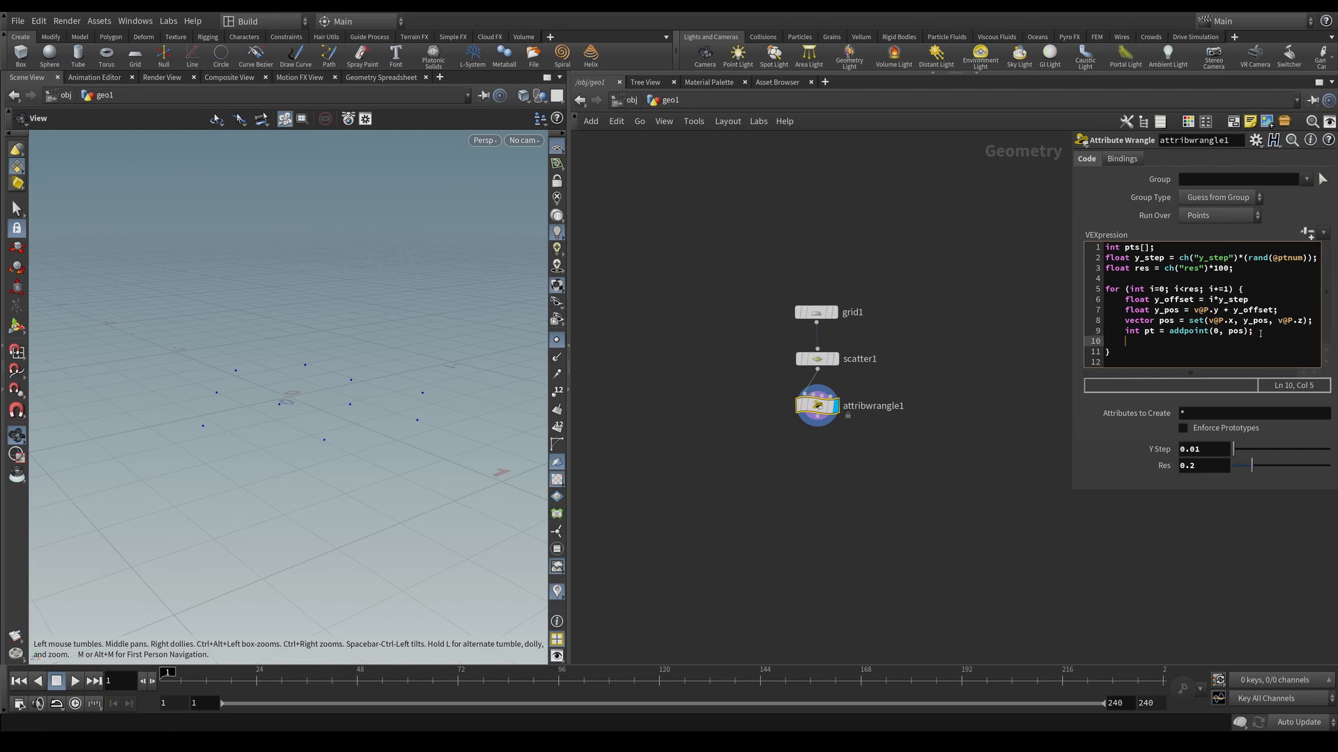
Step: Collect each new point in the array by adding append(pts, pt); to the loop
{"action": "type", "text": "append("}
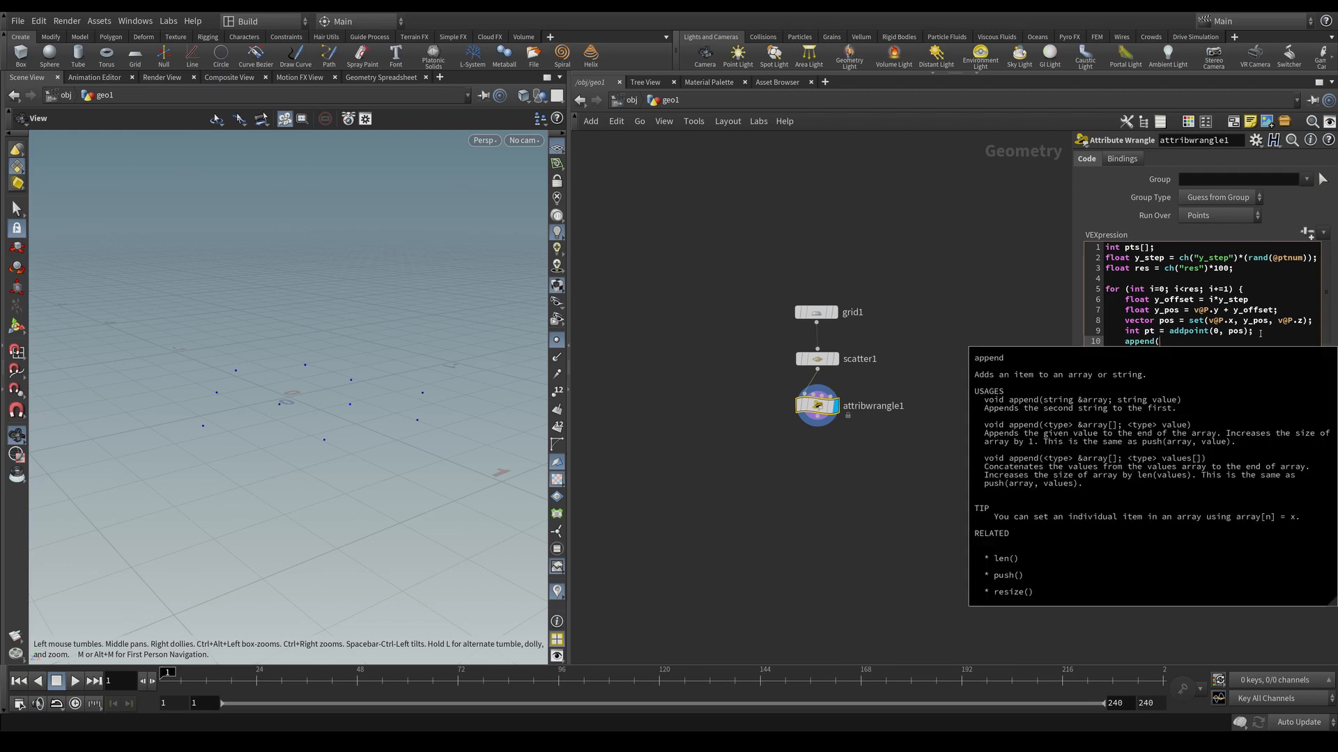
{"action": "type", "text": "pt,"}
{"action": "key", "text": "BackSpace"}
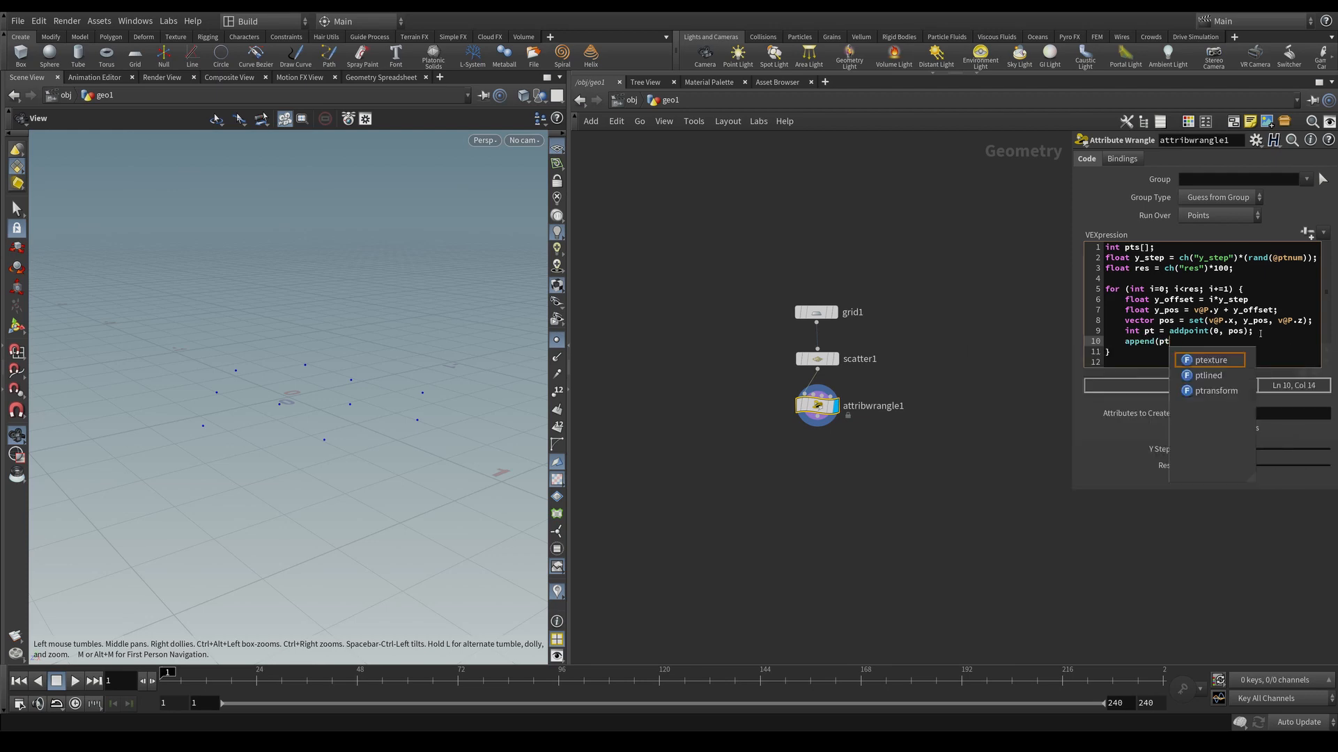
{"action": "type", "text": "s, "}
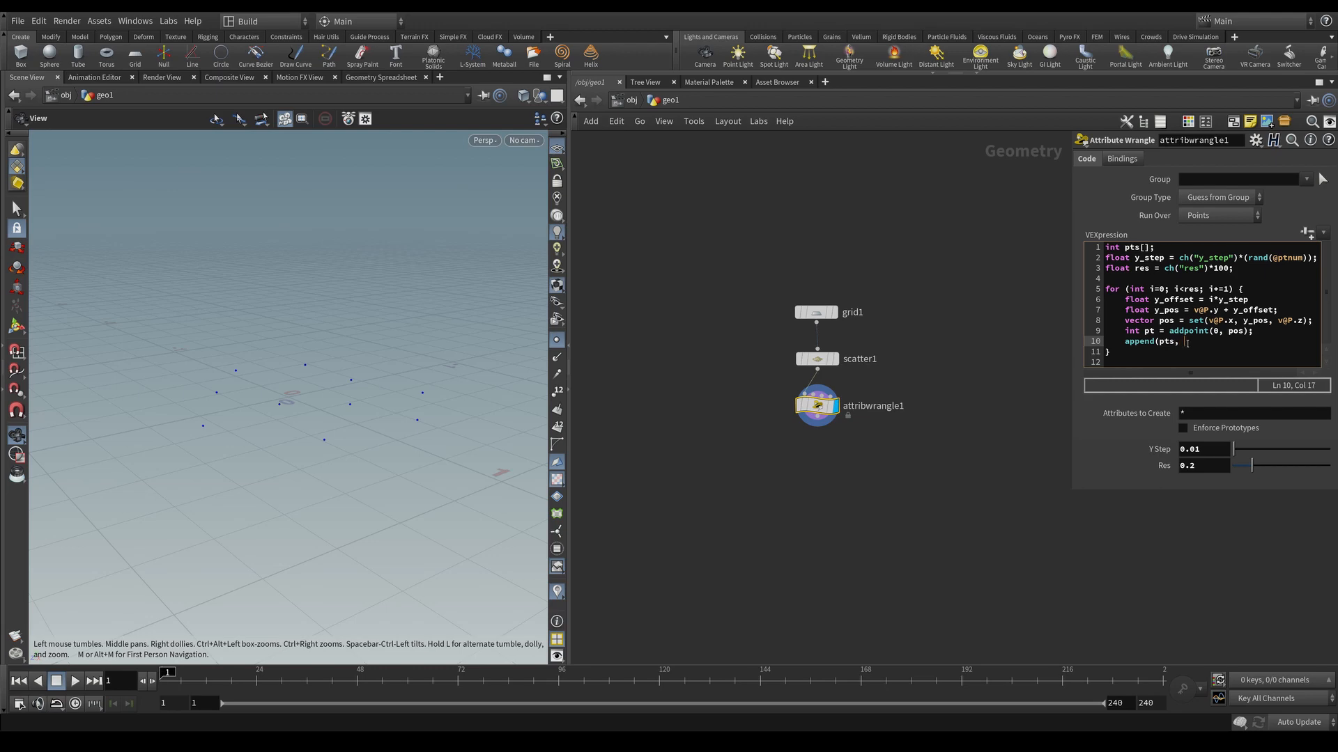
{"action": "type", "text": "pt"}
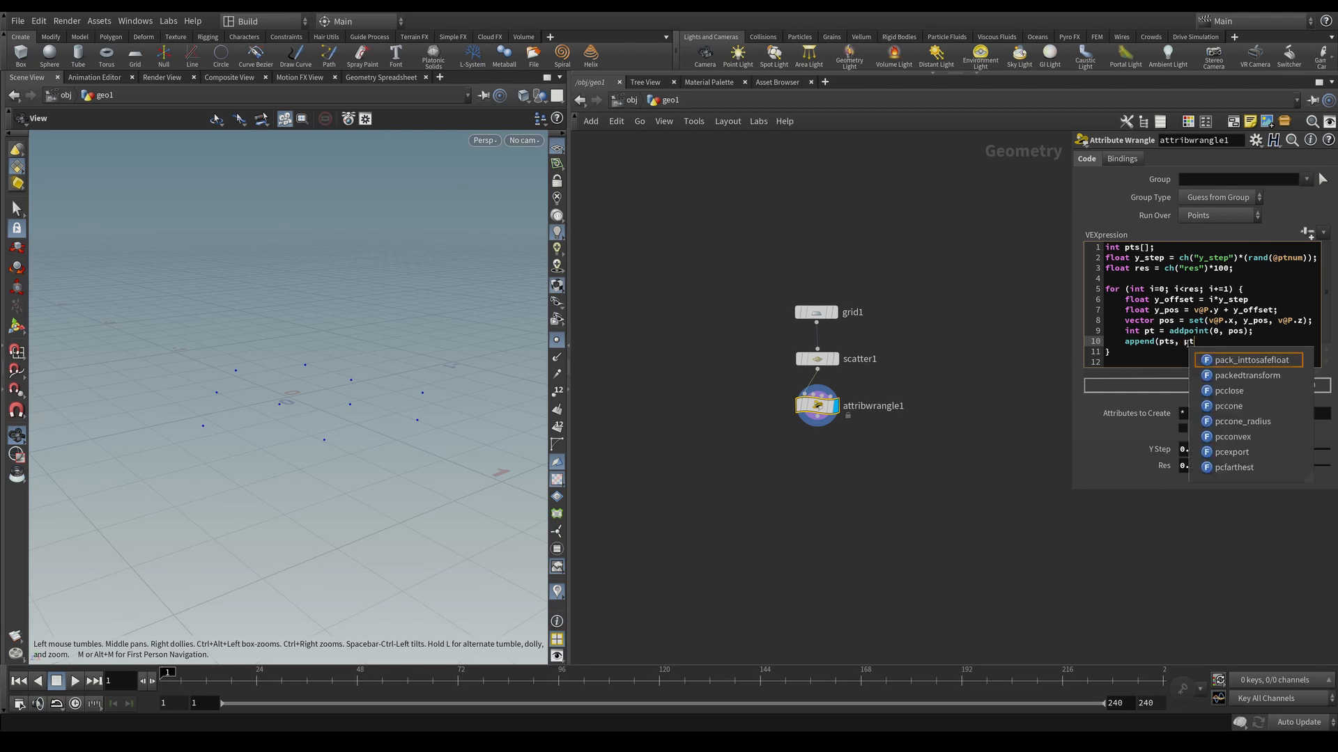
{"action": "type", "text": ");"}
{"action": "key", "text": "Return"}
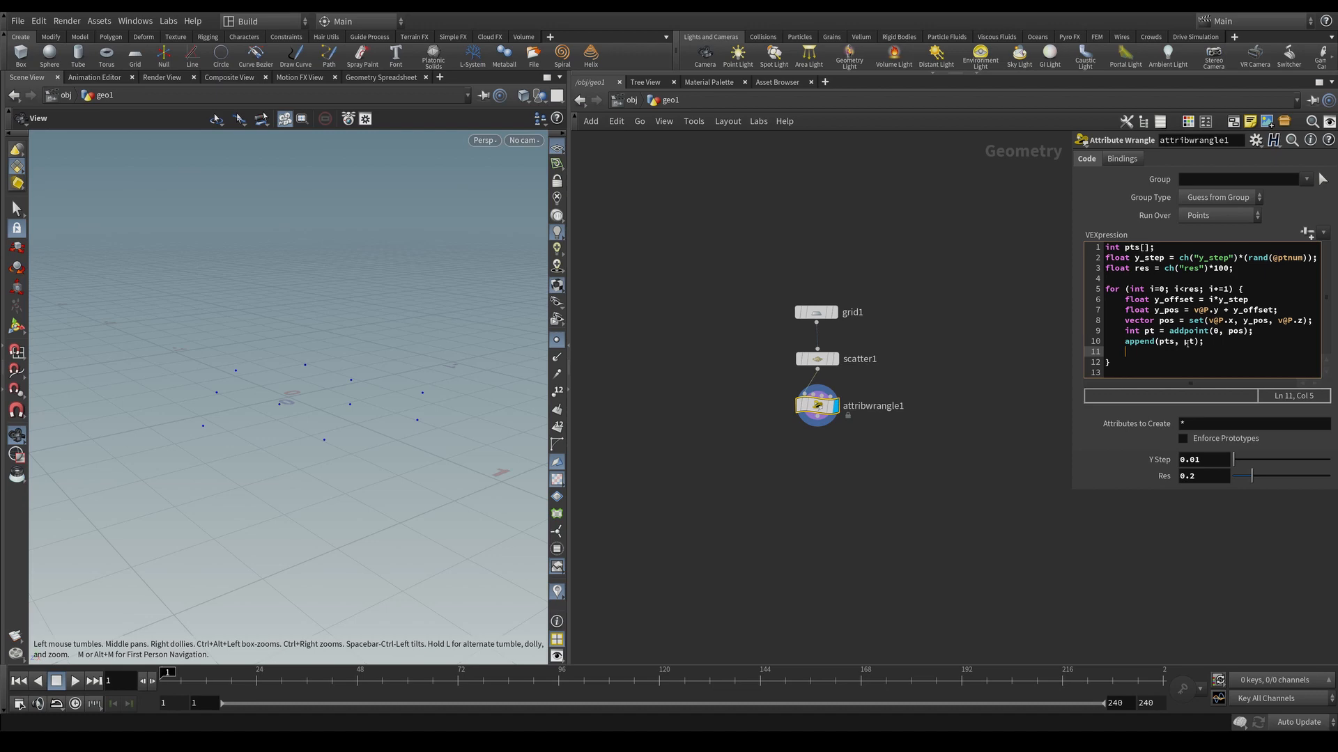
Step: Connect each point to the previous one with addprim(0, "polyline", pt, pts[i-1]); and apply the wrangle code
{"action": "type", "text": "addprim"}
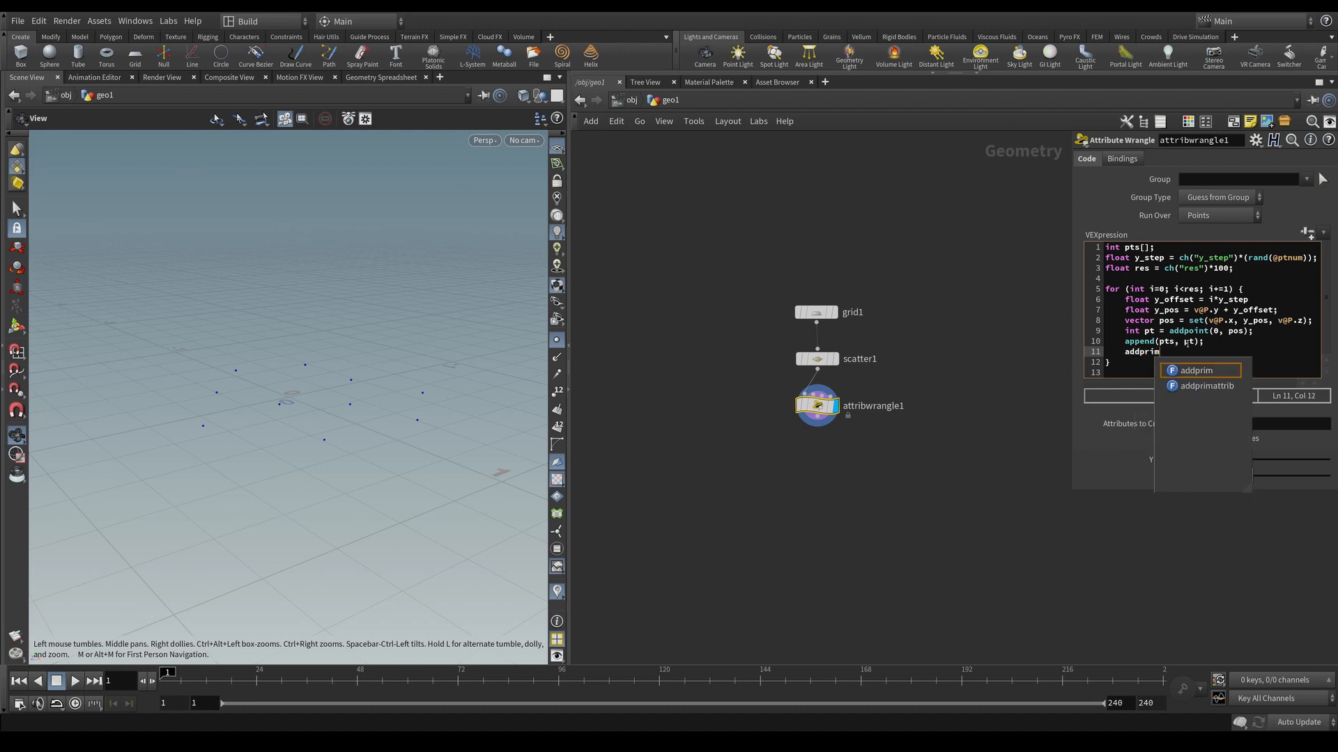
{"action": "type", "text": "(0,"}
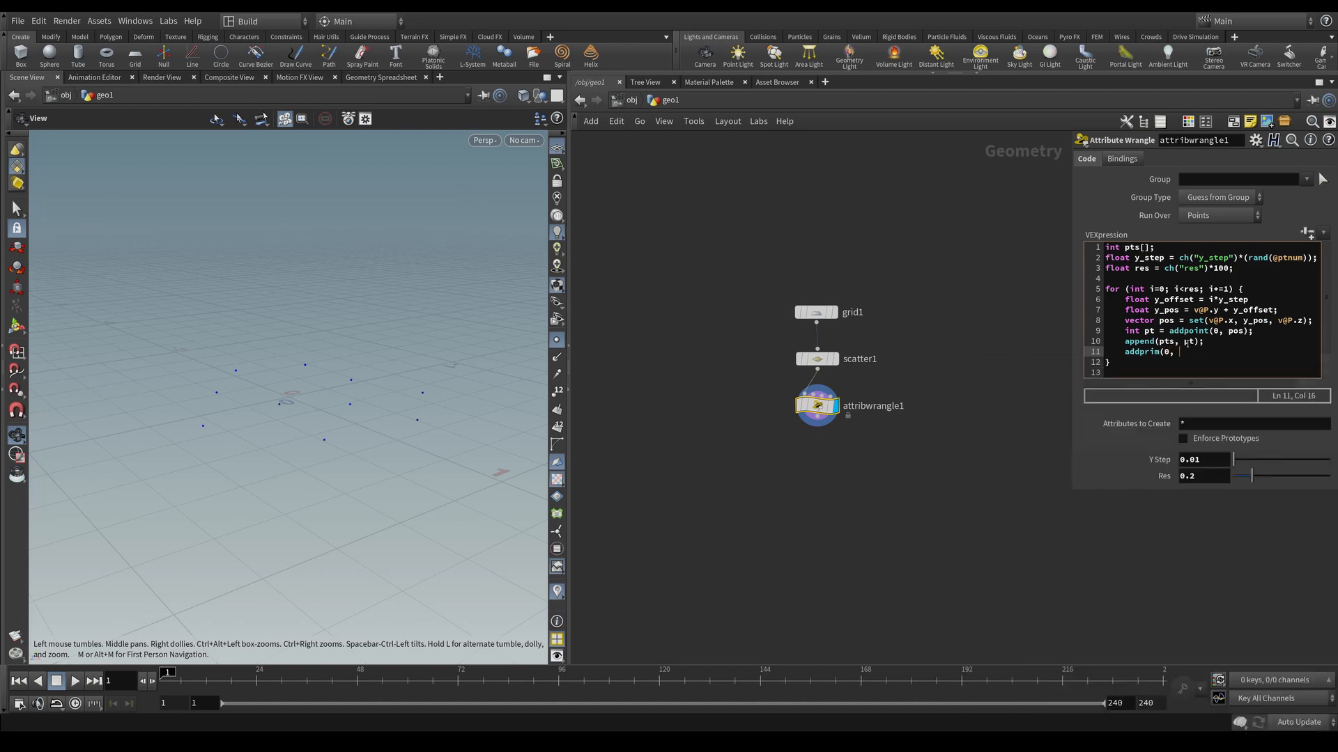
{"action": "type", "text": " \"polyline\", p"}
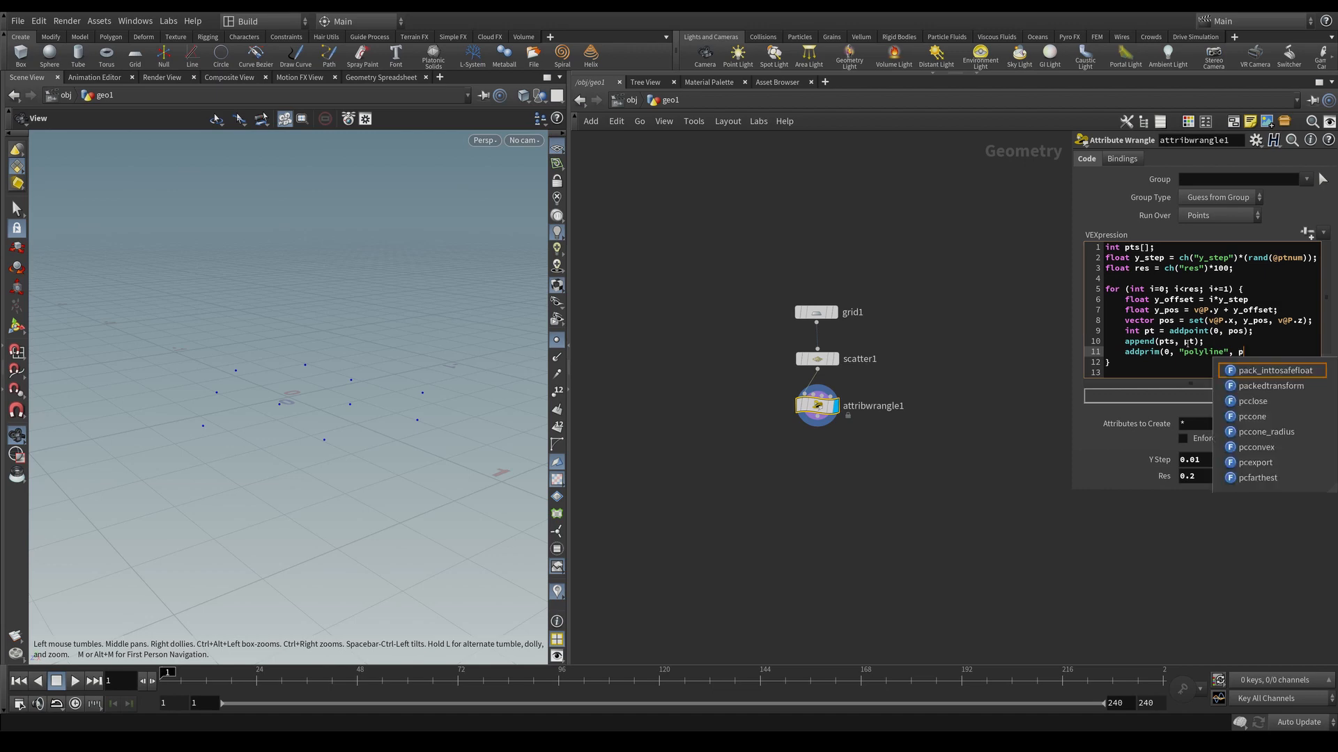
{"action": "type", "text": "t"}
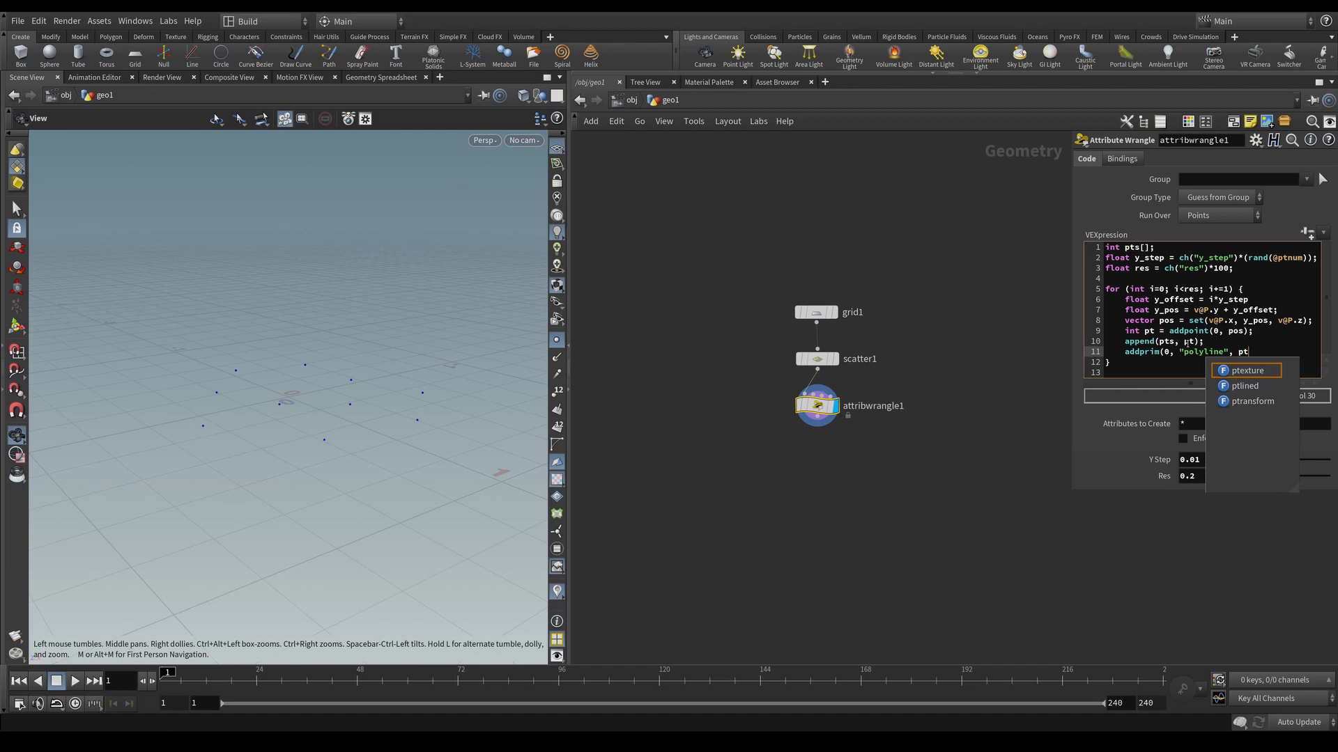
{"action": "type", "text": ","}
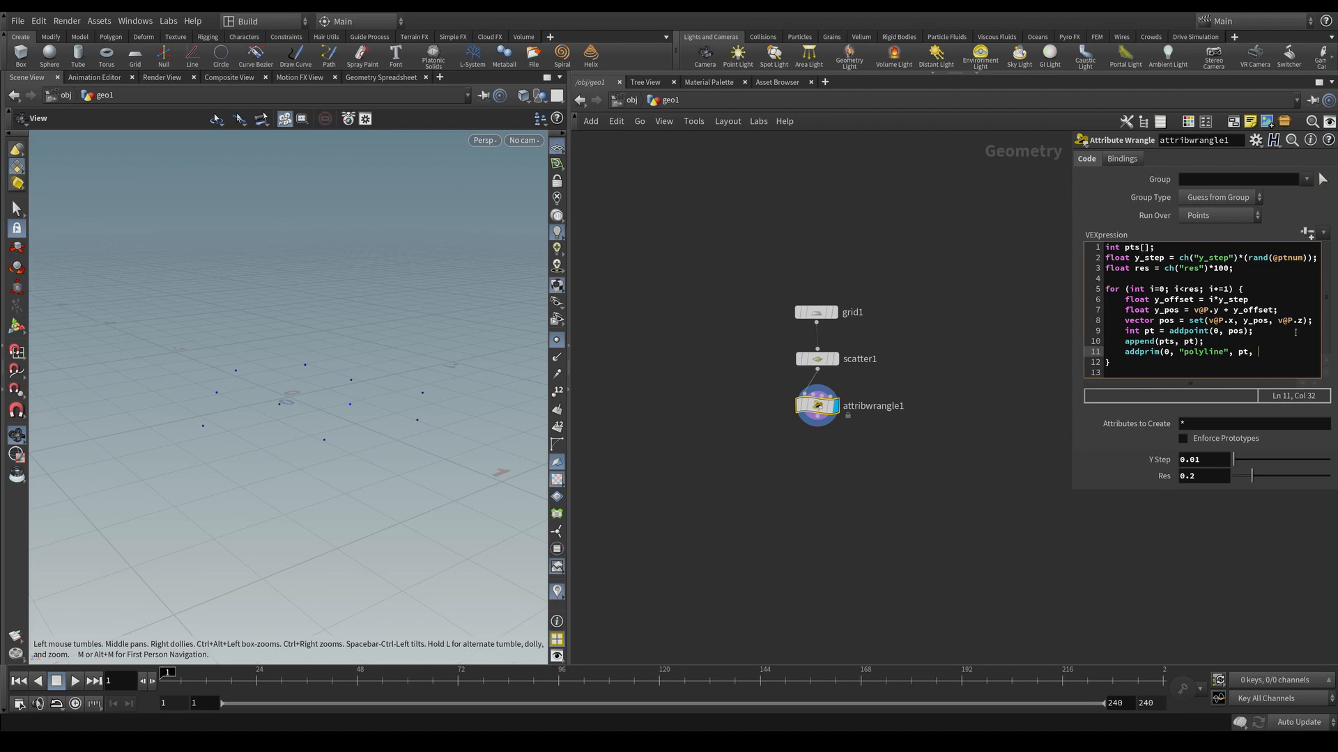
{"action": "type", "text": "pts[i-1]);"}
{"action": "left_click", "coordinate": [946, 502]}
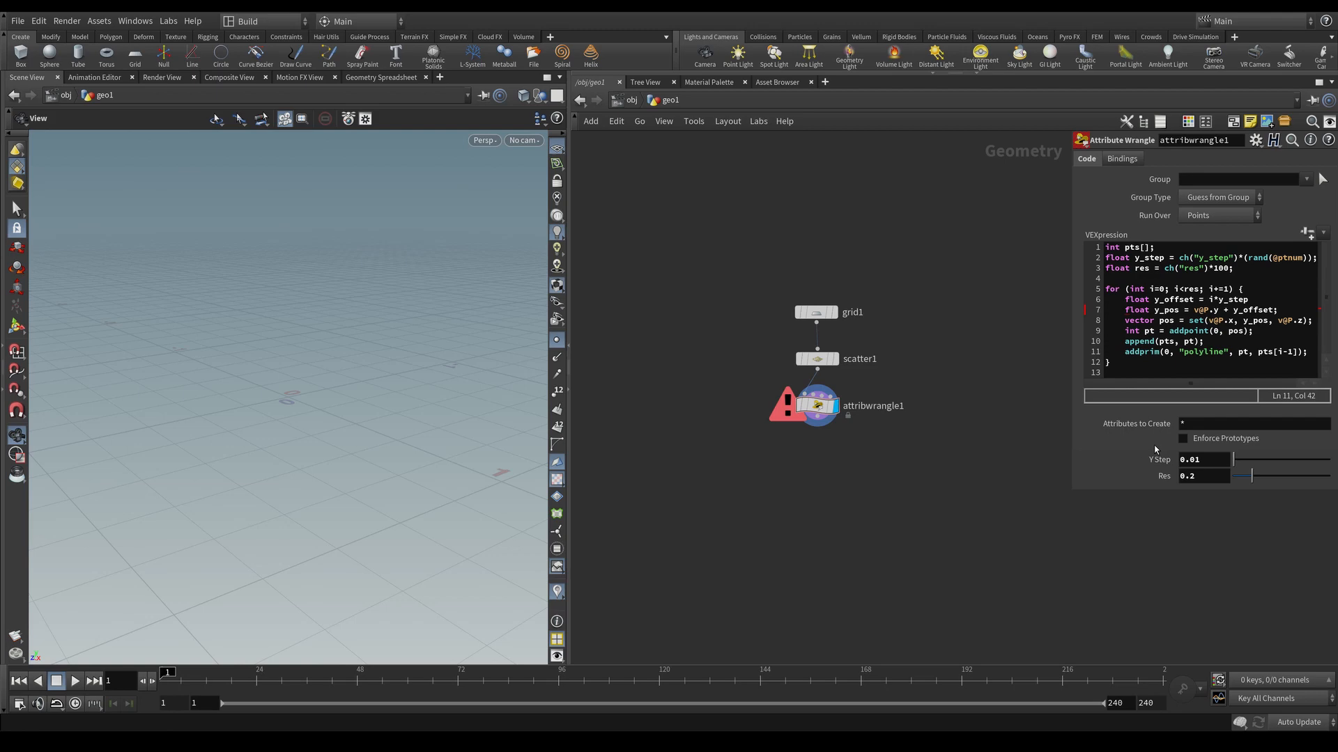
Step: Check the wrangle node's error, add the missing semicolon after float y_offset = i*y_step, and apply the code
{"action": "middle_click", "coordinate": [813, 415]}
{"action": "left_click", "coordinate": [1093, 302]}
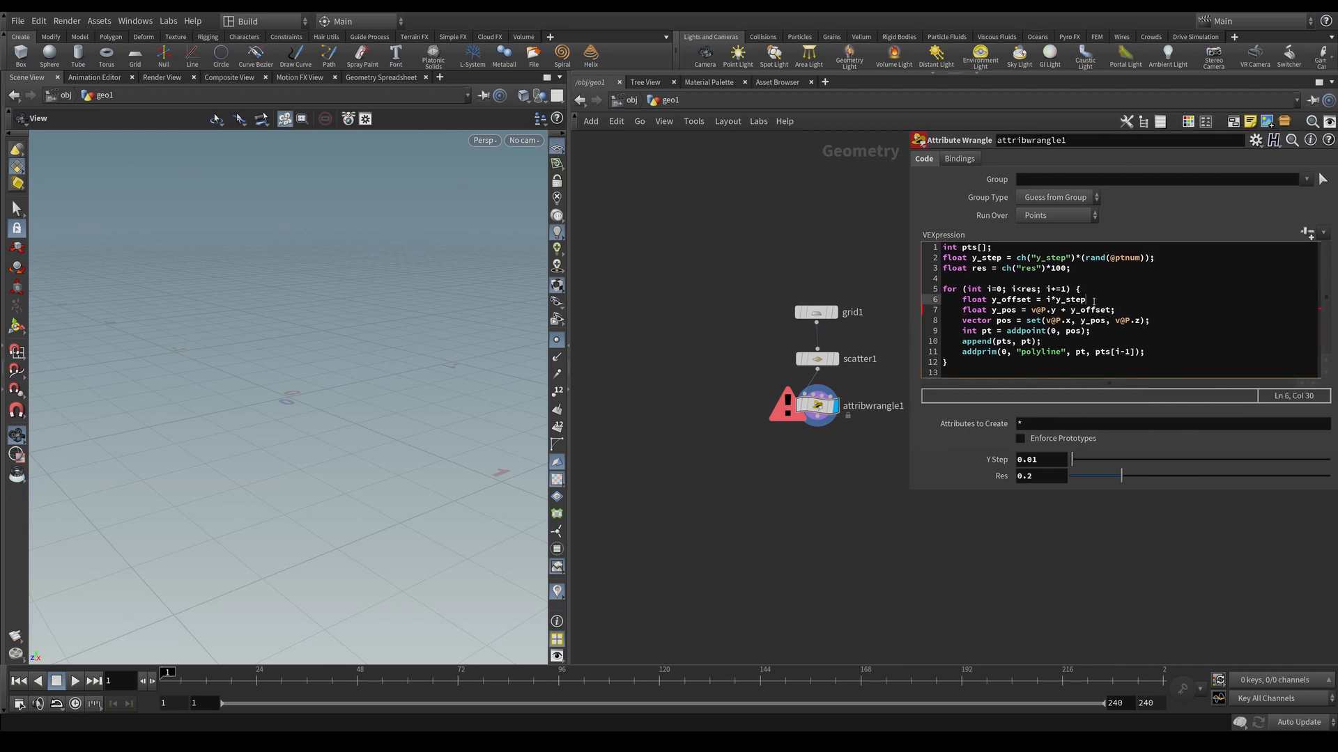
{"action": "type", "text": ";"}
{"action": "left_click", "coordinate": [864, 262]}
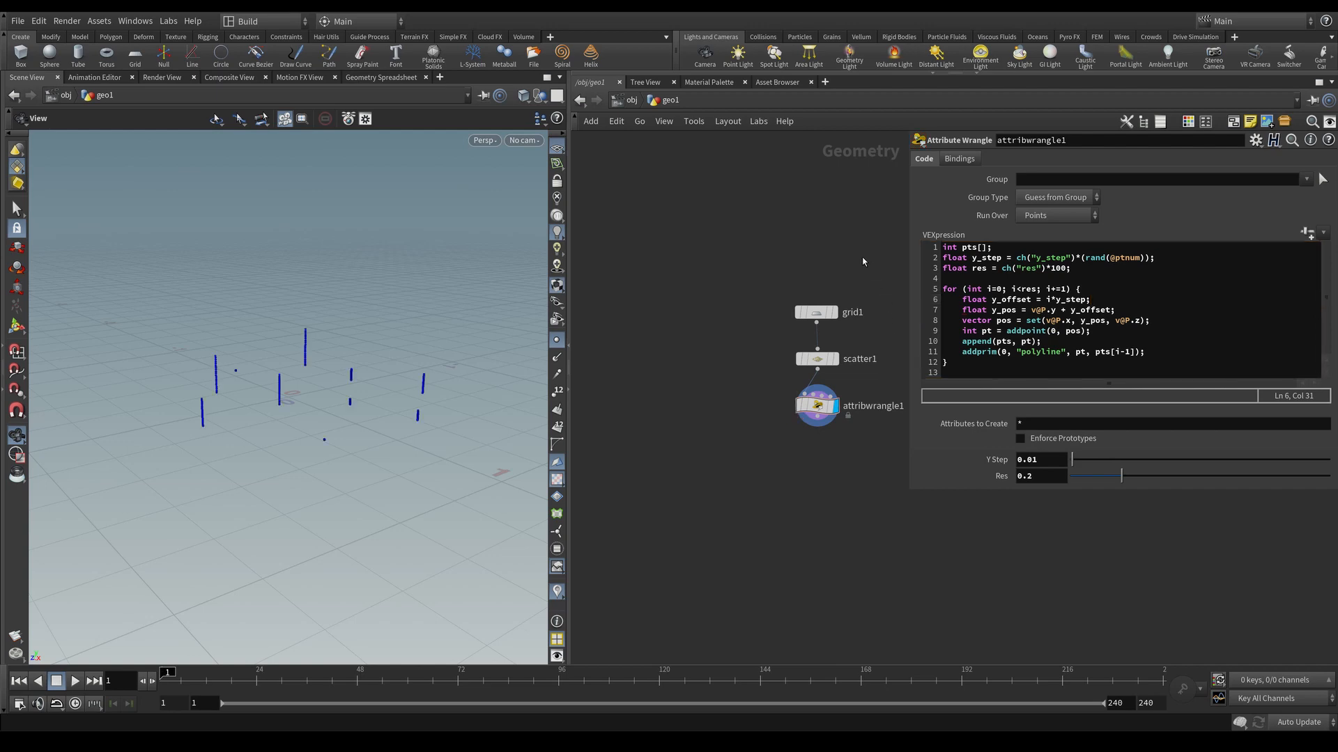
Step: Try a lower Res value of 0.083 on the generated lines, and undo the parameter change
{"action": "mouse_move", "coordinate": [332, 387]}
{"action": "left_mouse_down"}
{"action": "mouse_move", "coordinate": [371, 385]}
{"action": "mouse_move", "coordinate": [314, 385]}
{"action": "mouse_move", "coordinate": [460, 352]}
{"action": "mouse_move", "coordinate": [356, 385]}
{"action": "mouse_move", "coordinate": [397, 379]}
{"action": "mouse_move", "coordinate": [313, 388]}
{"action": "mouse_move", "coordinate": [347, 388]}
{"action": "mouse_move", "coordinate": [334, 387]}
{"action": "left_mouse_up"}
{"action": "left_click_drag", "start_coordinate": [1073, 460], "coordinate": [1082, 482]}
{"action": "key", "text": "ctrl+z"}
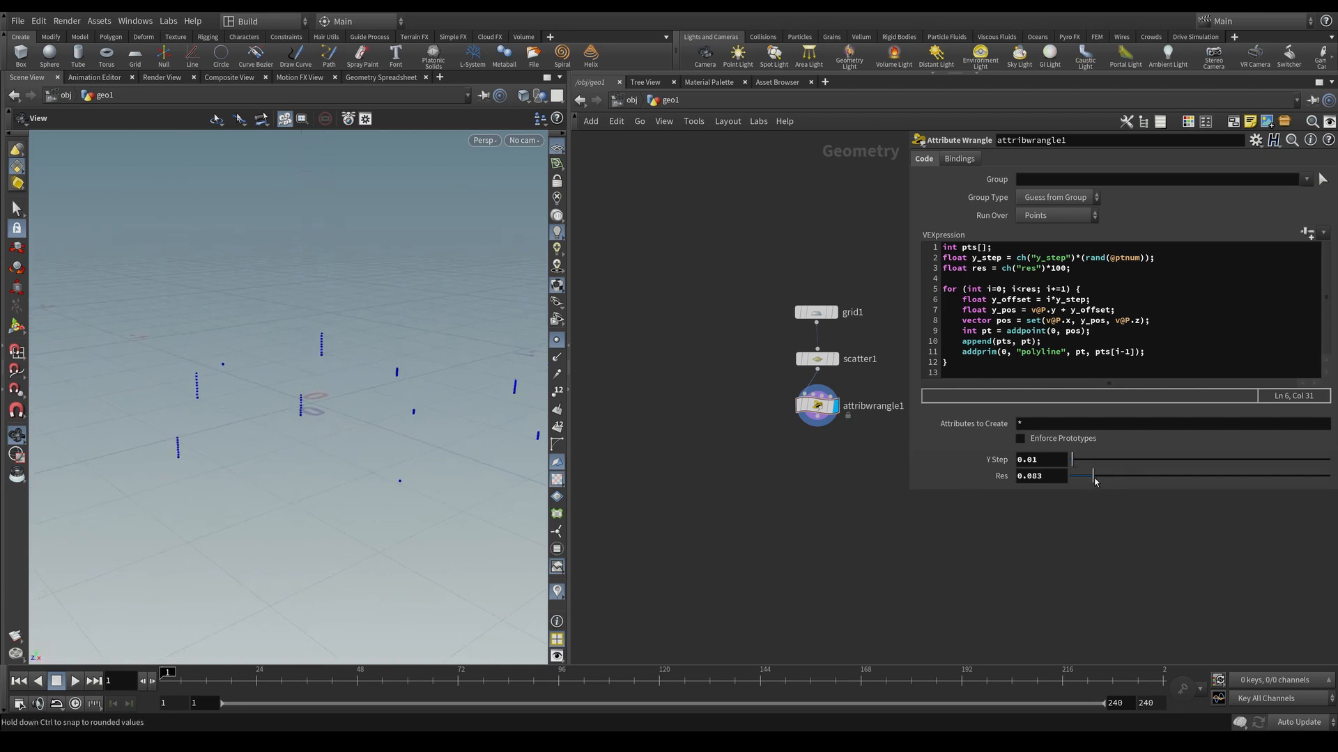
{"action": "left_click_drag", "start_coordinate": [1077, 258], "coordinate": [1156, 259]}
{"action": "key", "text": "BackSpace"}
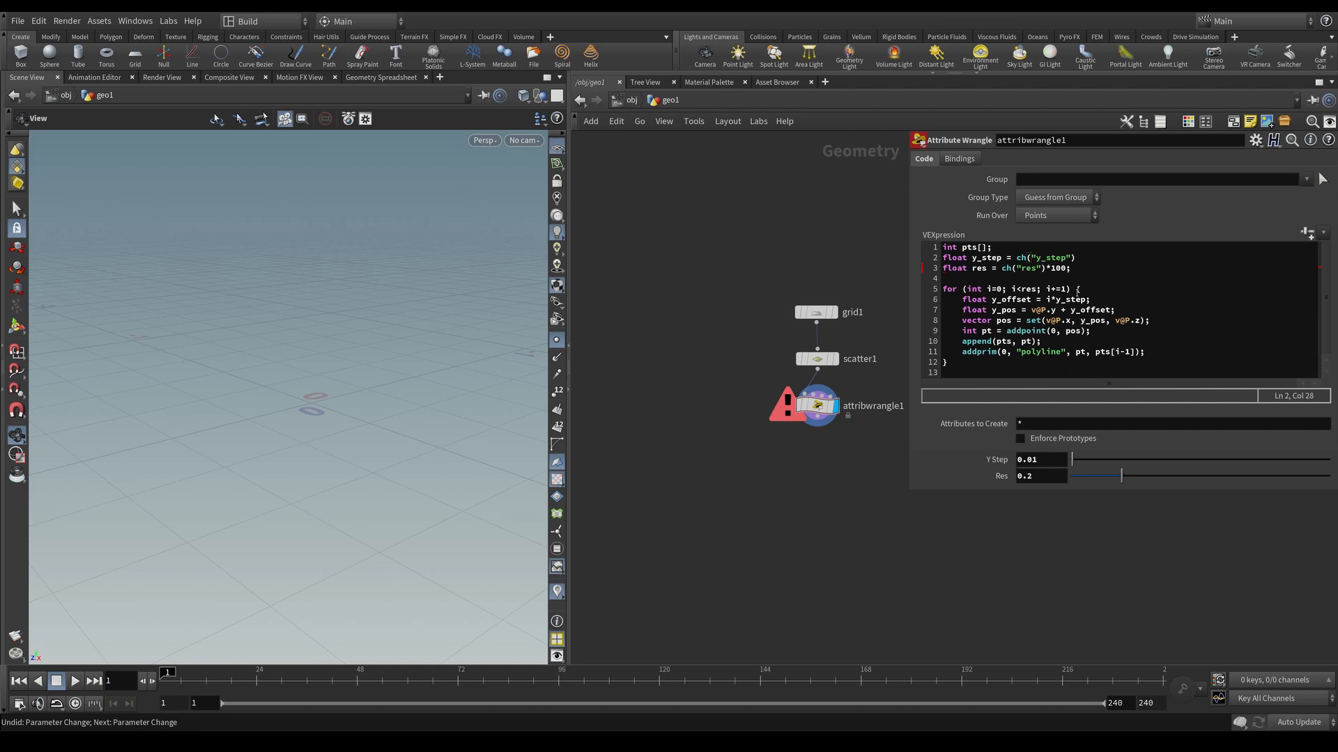
{"action": "type", "text": ";"}
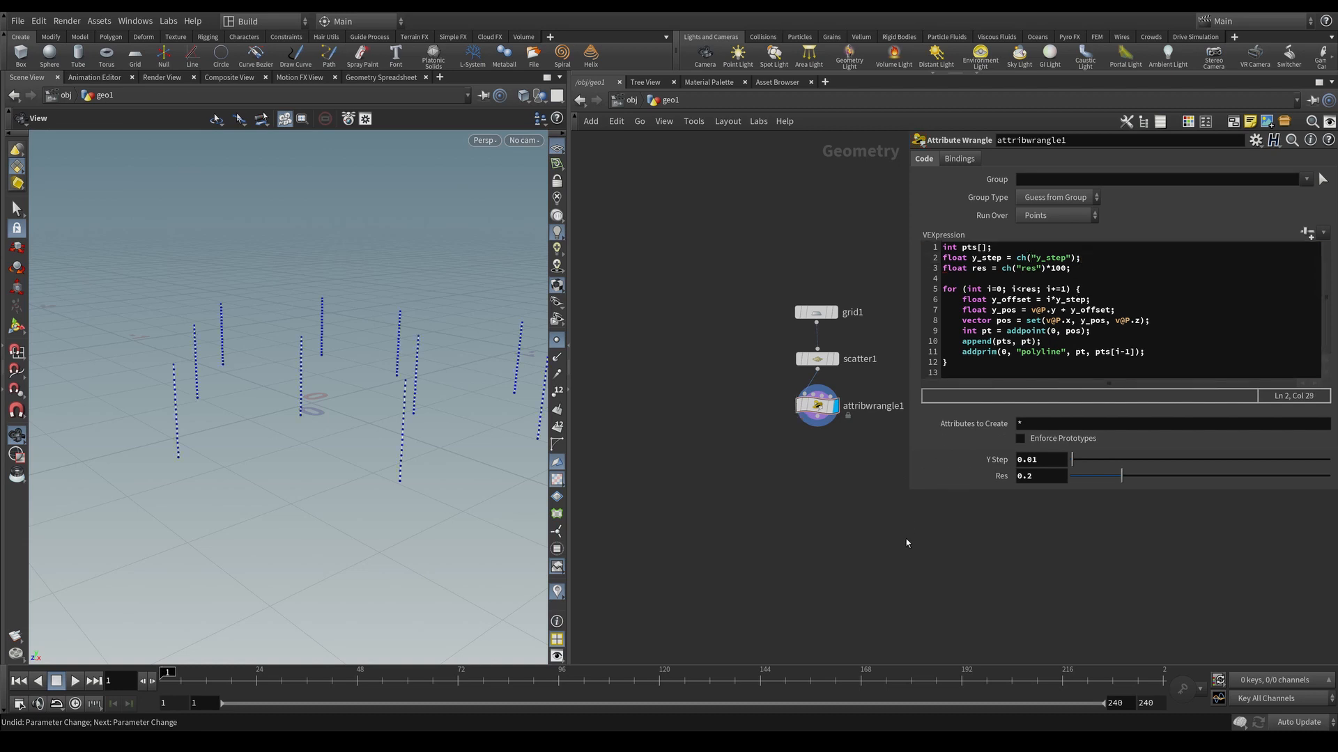
{"action": "left_click_drag", "start_coordinate": [357, 378], "coordinate": [398, 381]}
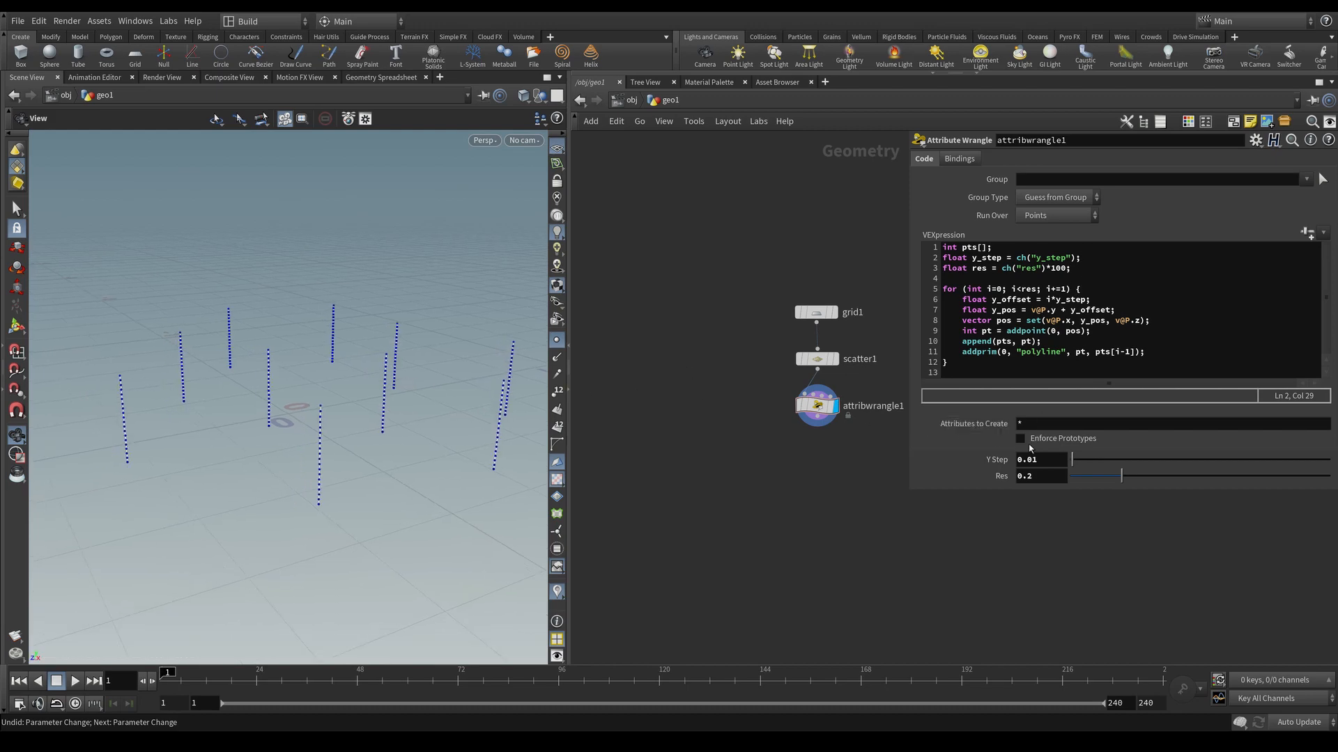
{"action": "mouse_move", "coordinate": [1073, 460]}
{"action": "left_mouse_down"}
{"action": "mouse_move", "coordinate": [1088, 460]}
{"action": "mouse_move", "coordinate": [1075, 460]}
{"action": "left_mouse_up"}
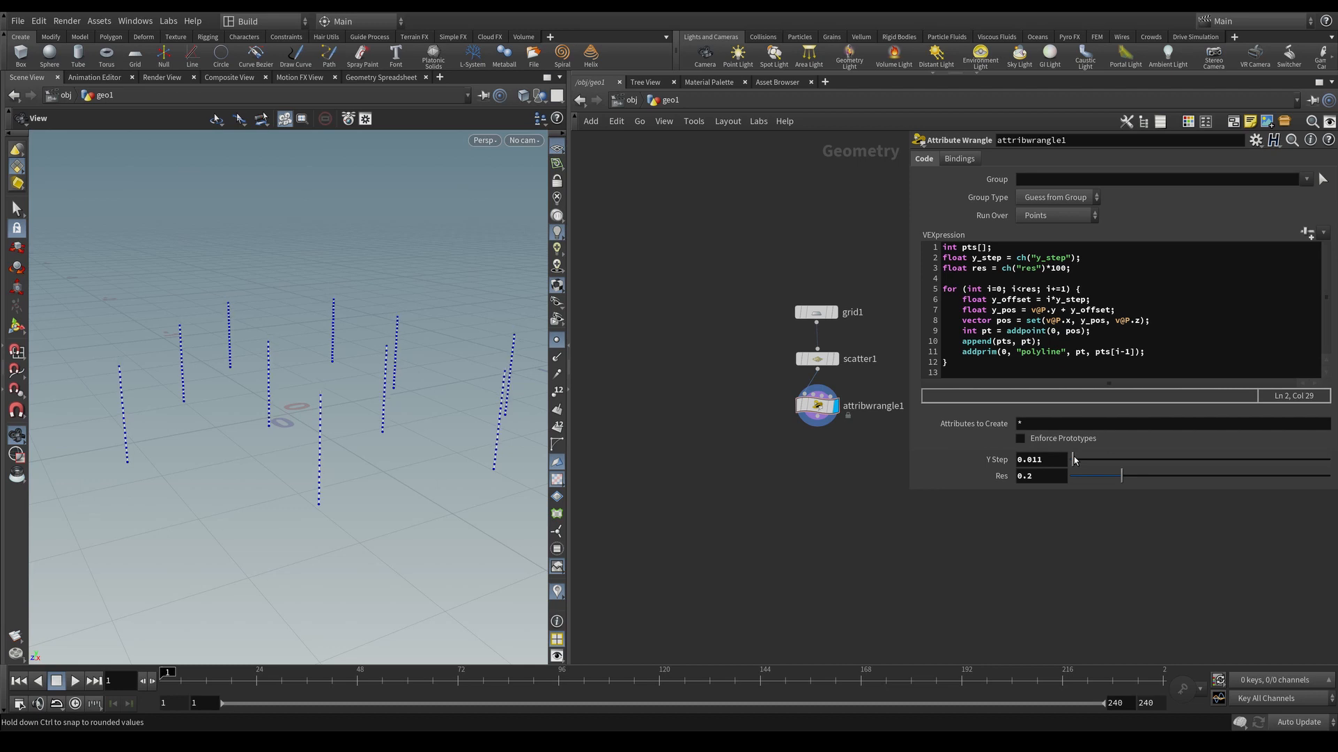
Step: Below the addprim line inside the loop, add the line float n_y_range = fit(y_offset, 0, (y_step)*res, 0, 1);
{"action": "left_click", "coordinate": [1159, 352]}
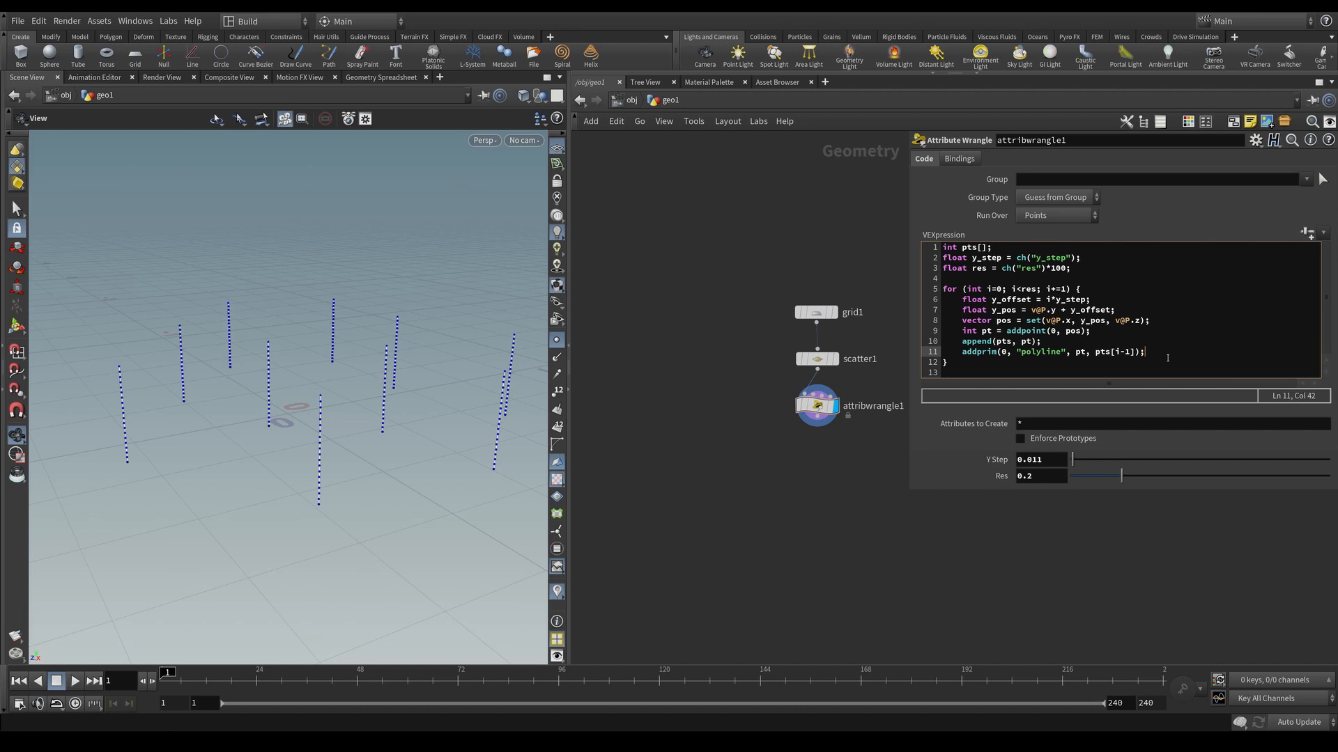
{"action": "key", "text": "Return"}
{"action": "key", "text": "Return"}
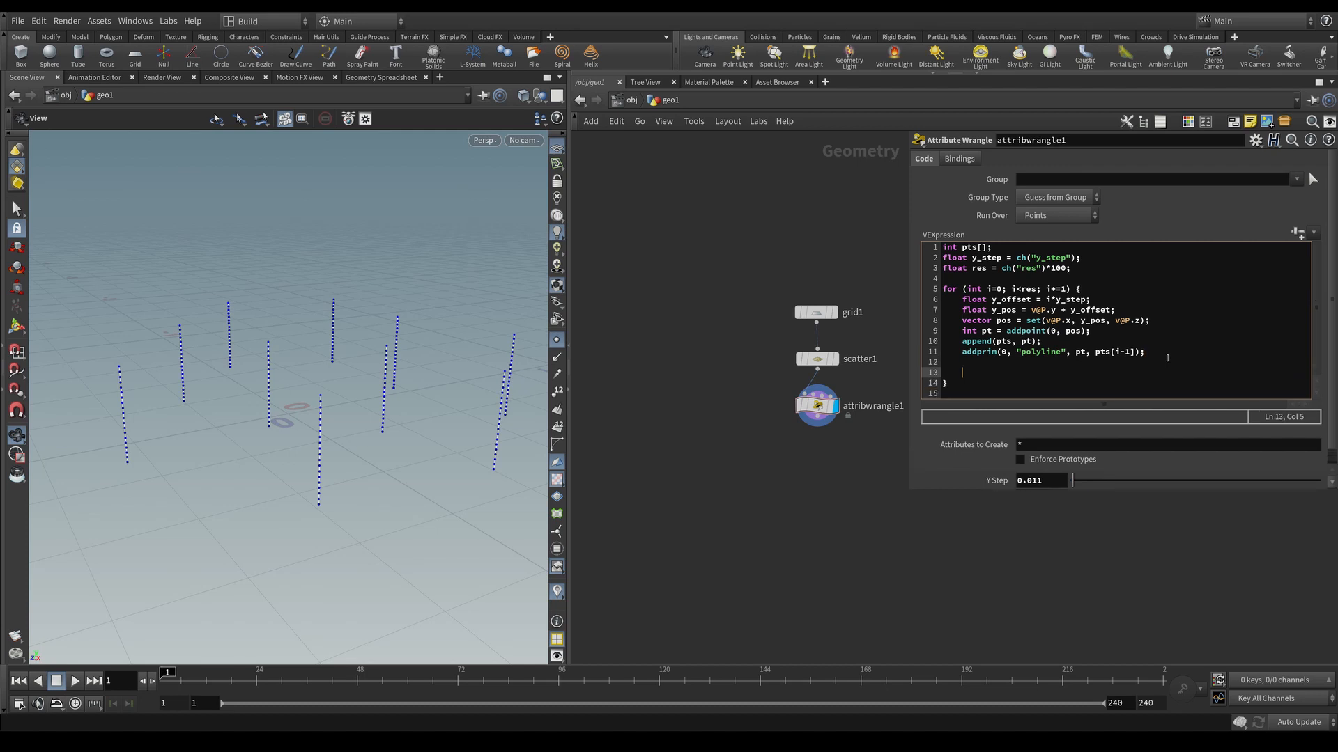
{"action": "type", "text": "float n_y_range"}
{"action": "type", "text": "= fit("}
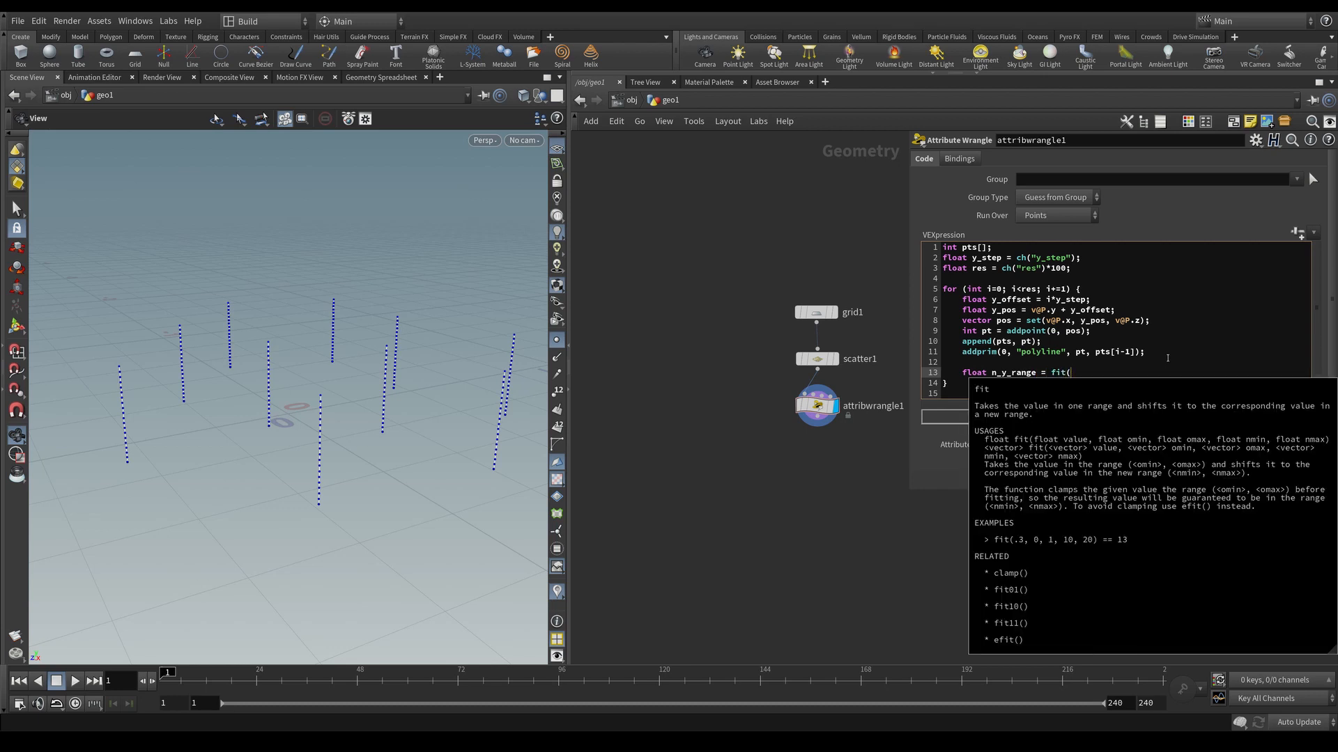
{"action": "type", "text": "y_offset"}
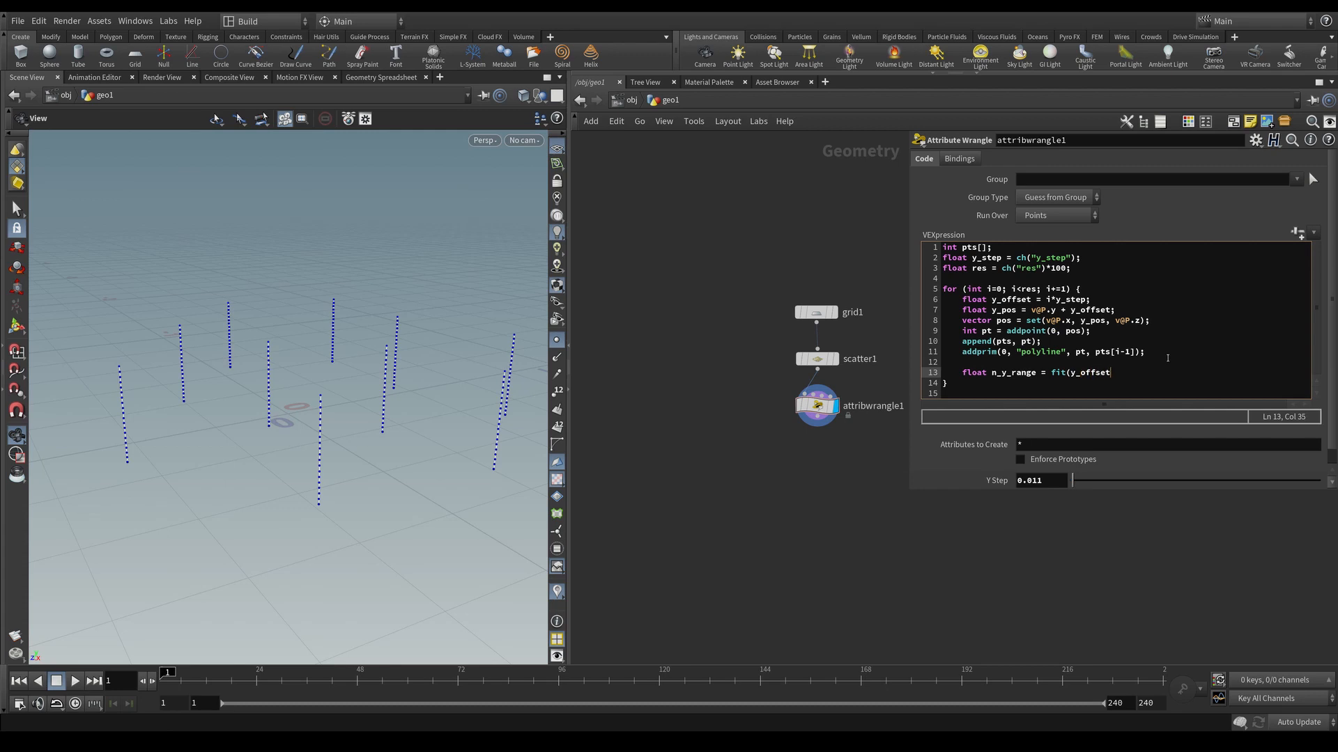
{"action": "type", "text": ", 0, (y_Step)"}
{"action": "key", "text": "BackSpace"}
{"action": "key", "text": "BackSpace"}
{"action": "key", "text": "BackSpace"}
{"action": "key", "text": "BackSpace"}
{"action": "key", "text": "BackSpace"}
{"action": "type", "text": "step)*res"}
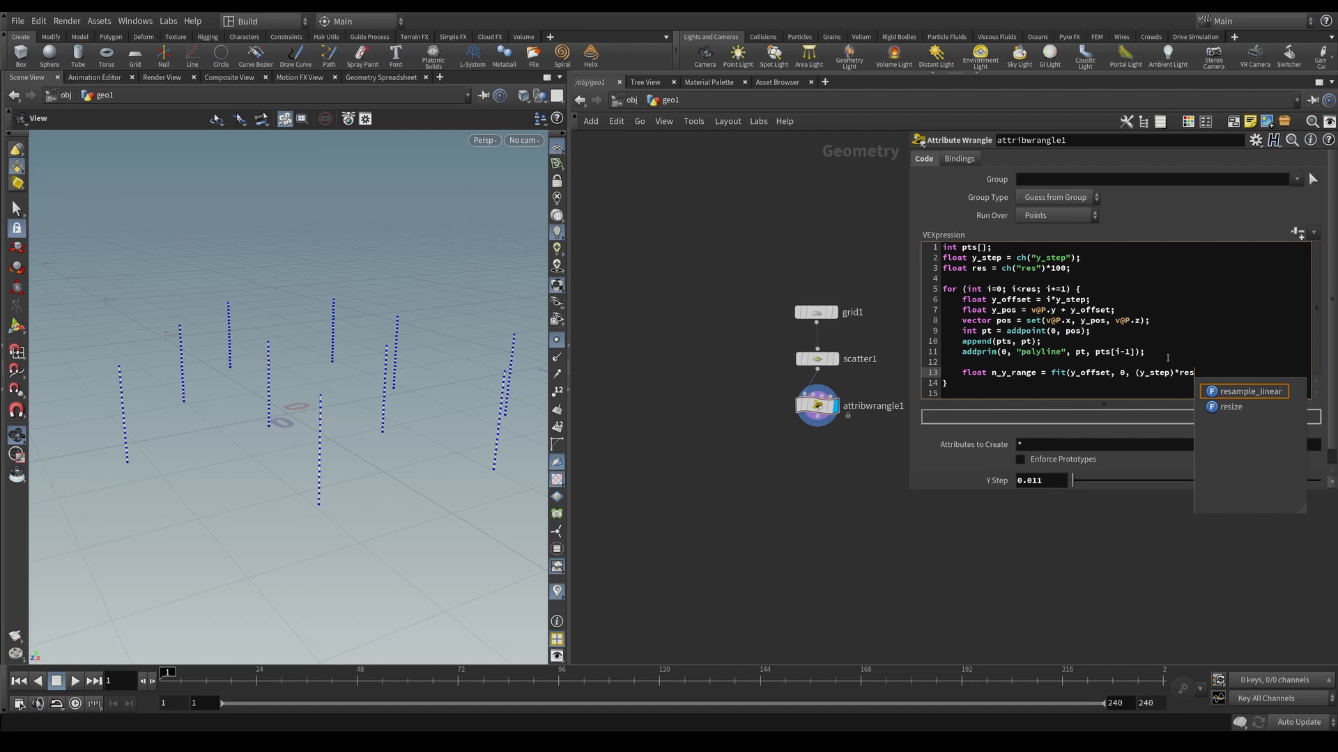
{"action": "type", "text": ","}
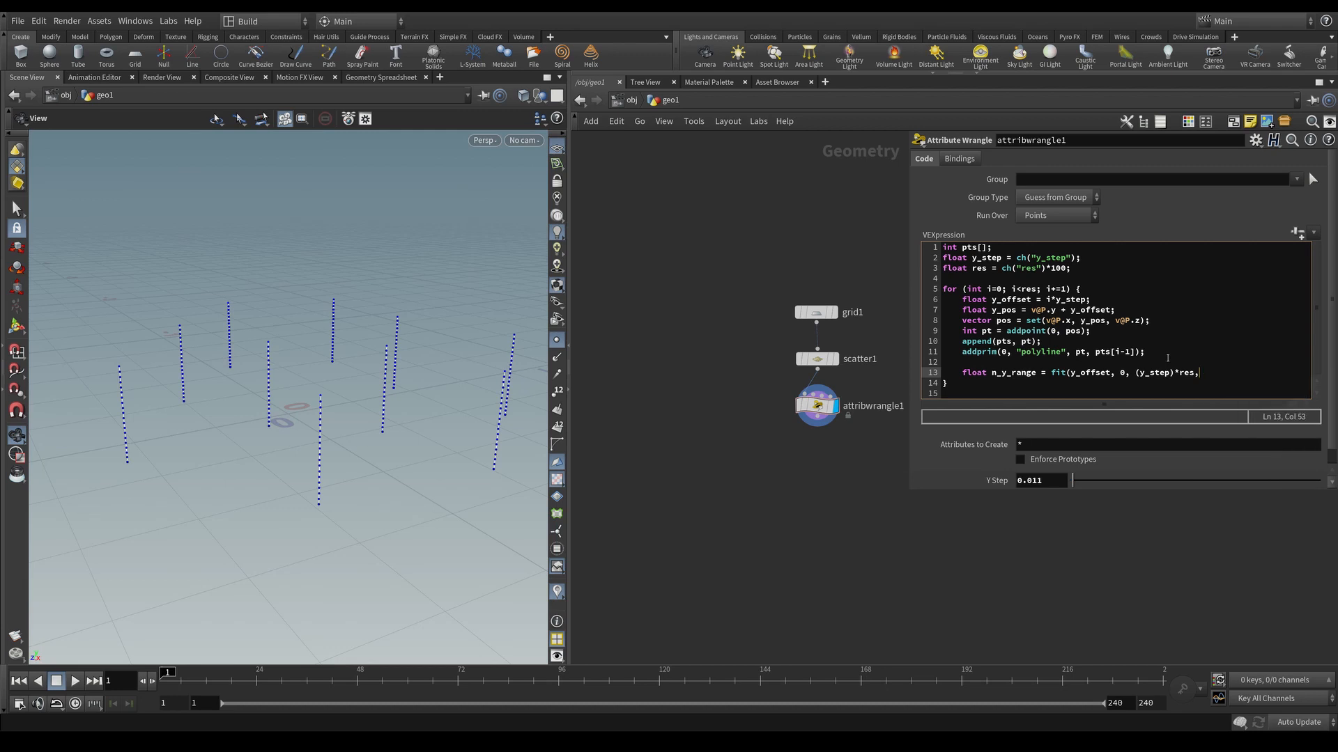
{"action": "type", "text": " 0, 1);"}
{"action": "key", "text": "Return"}
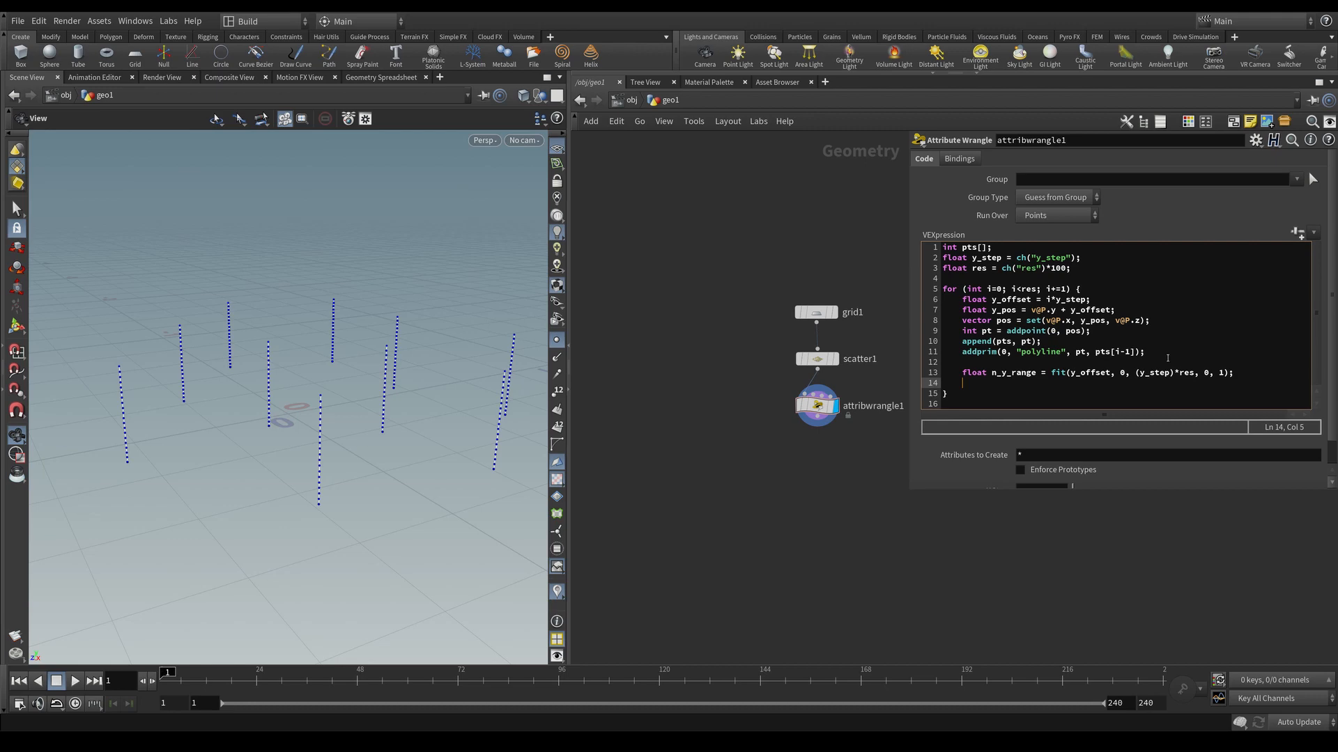
Step: Store the normalized height on each new point with setpointattrib(0, "y_range", pt, n_y_range);
{"action": "type", "text": "set"}
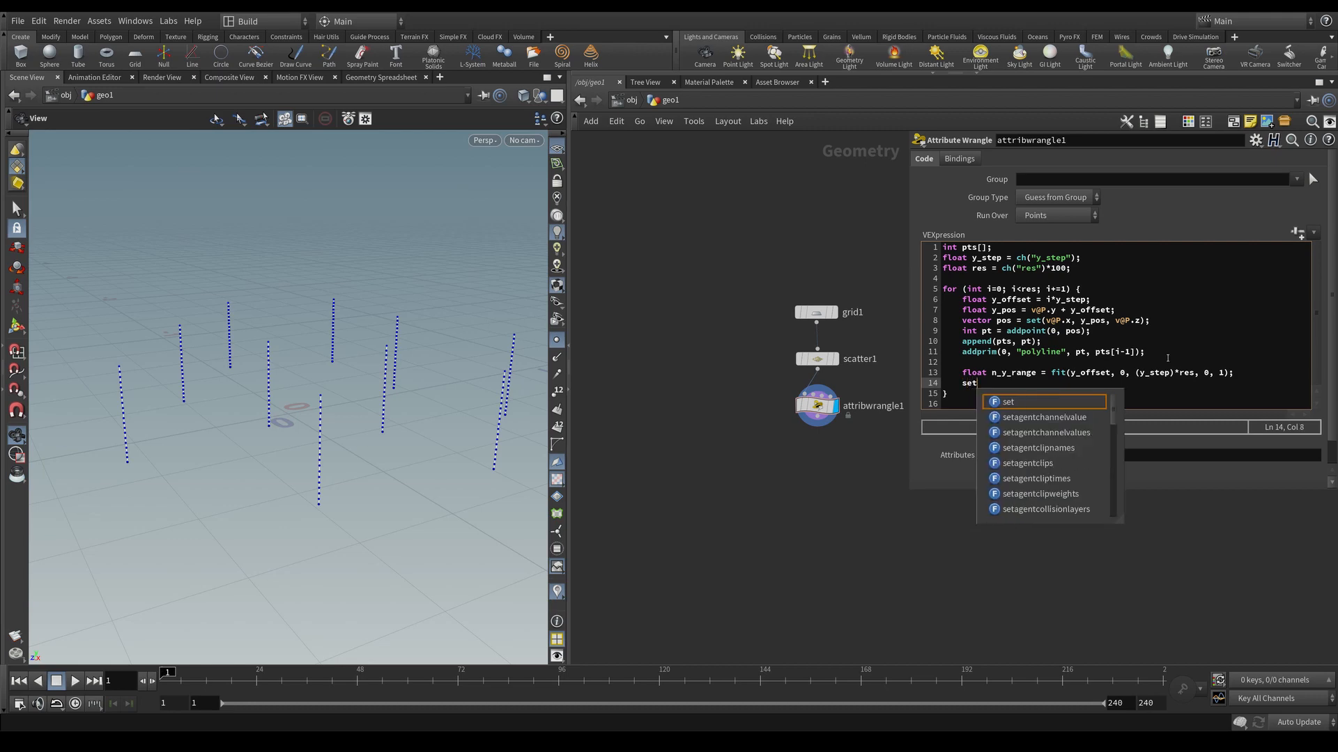
{"action": "type", "text": "point"}
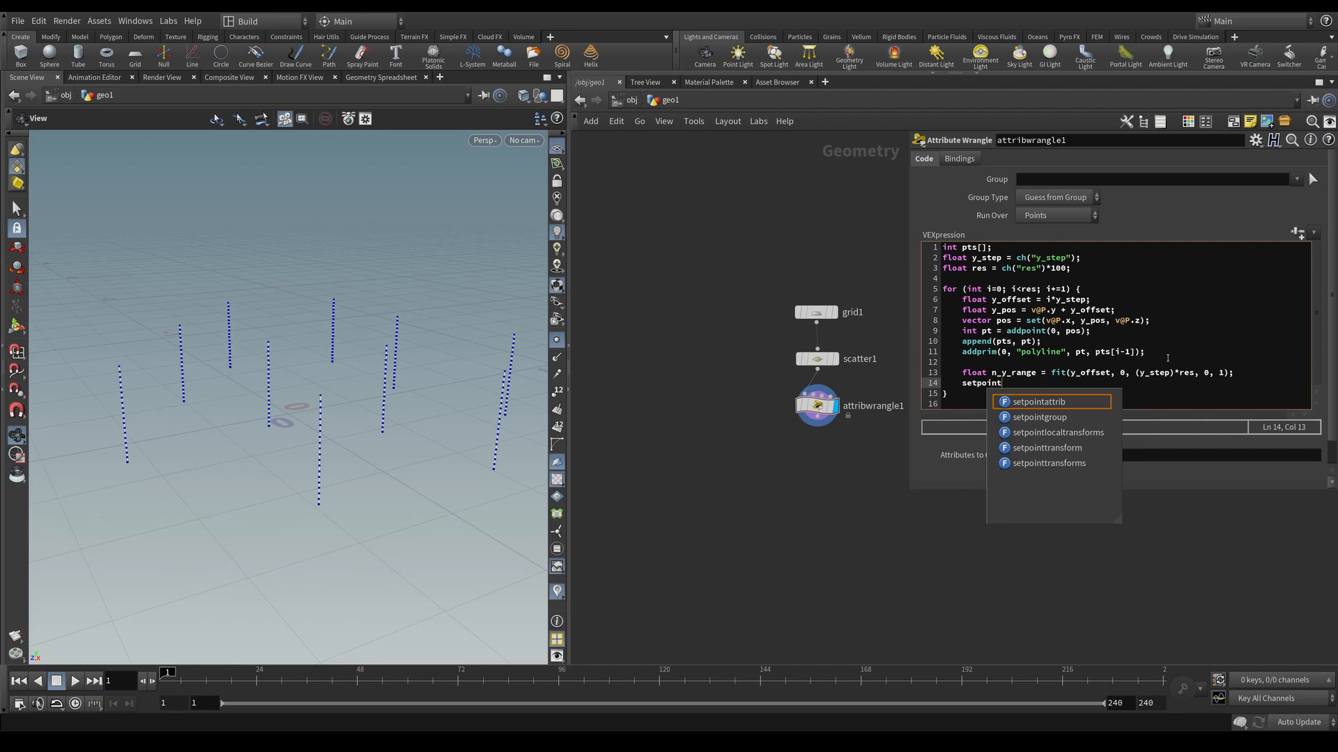
{"action": "key", "text": "Return"}
{"action": "type", "text": "("}
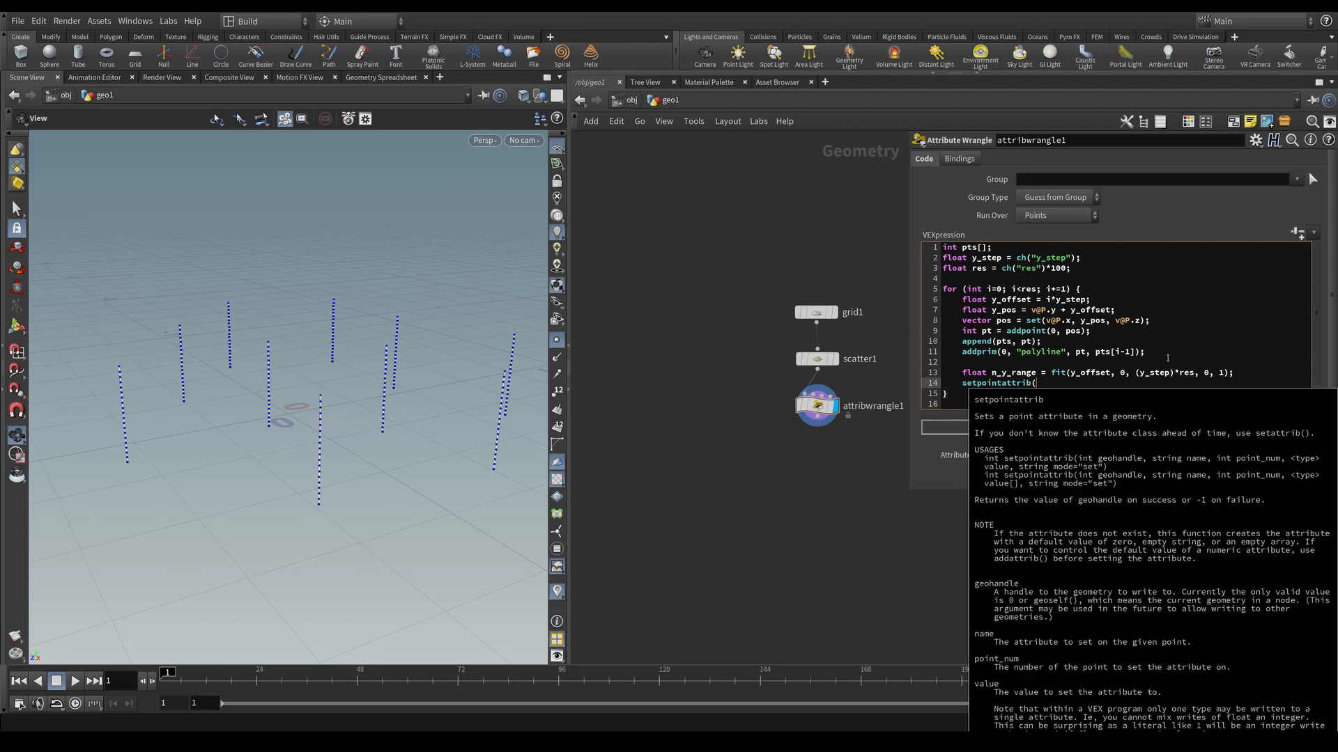
{"action": "type", "text": "0"}
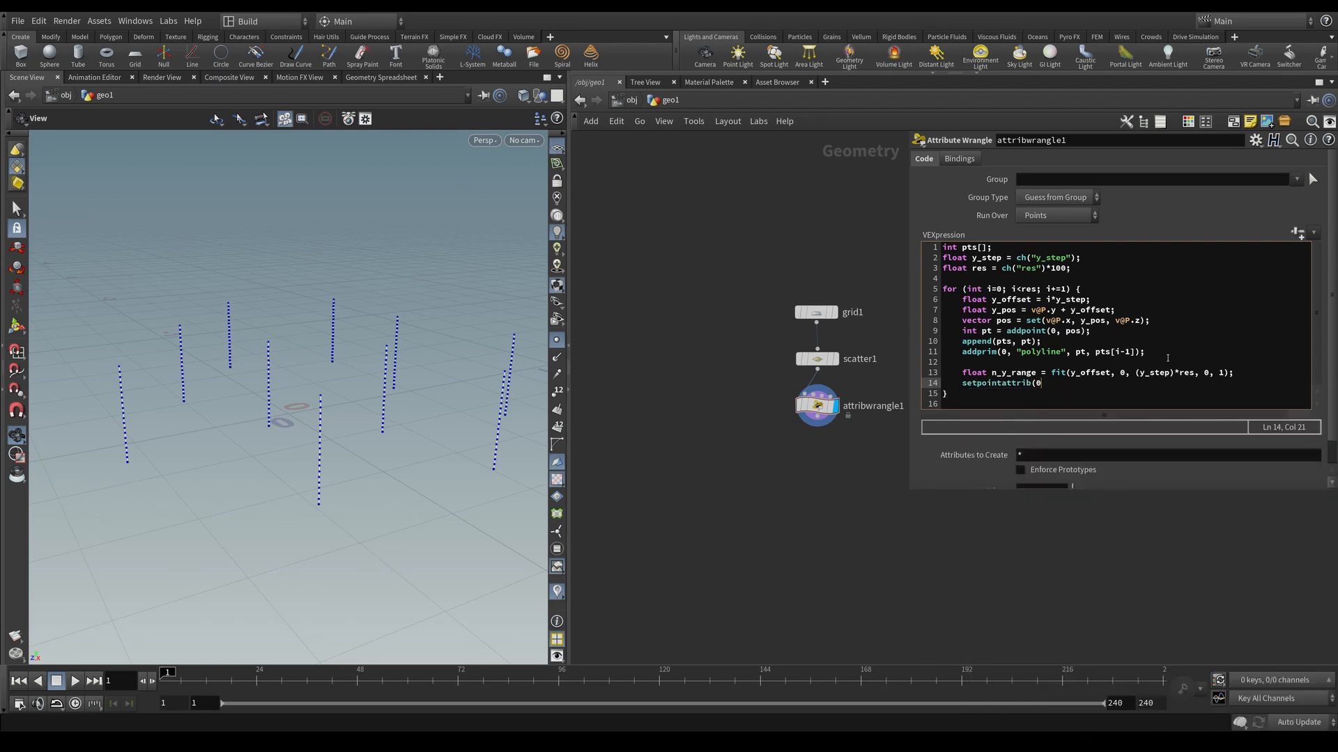
{"action": "type", "text": ", \"y_range\", pt"}
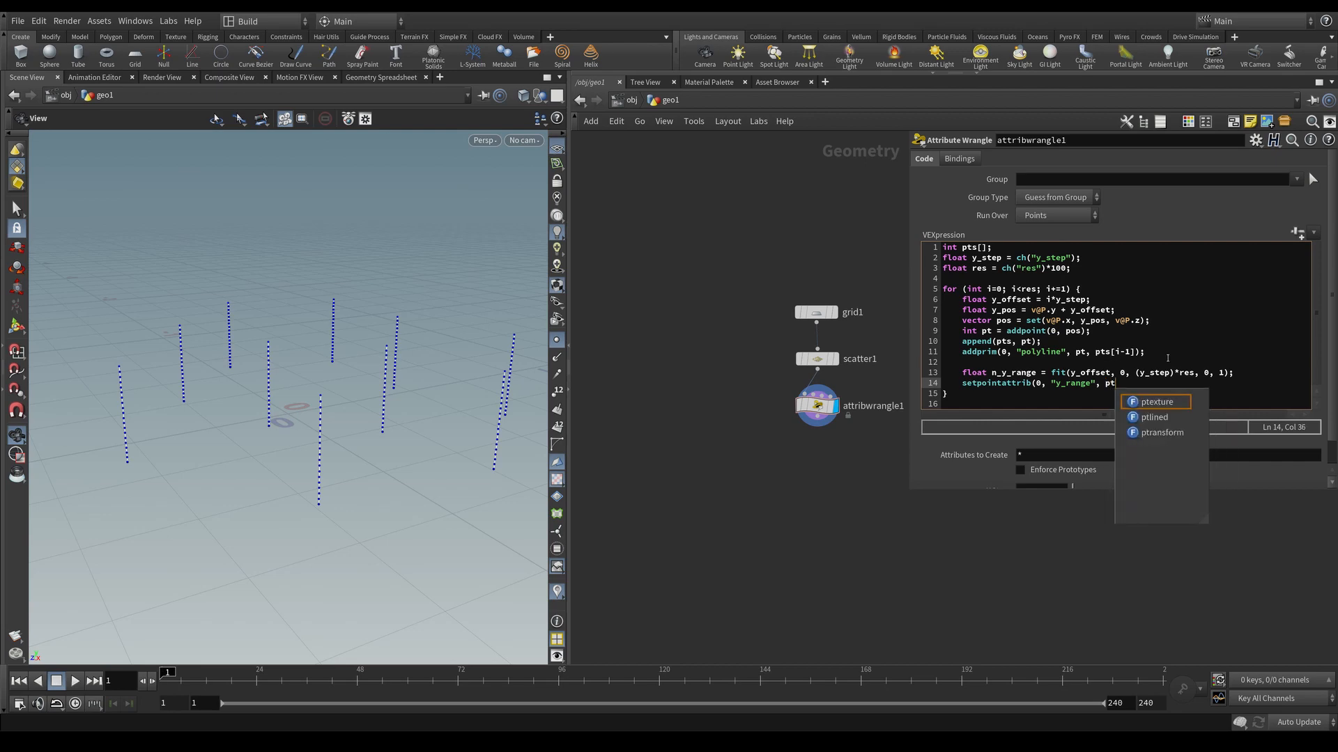
{"action": "type", "text": ","}
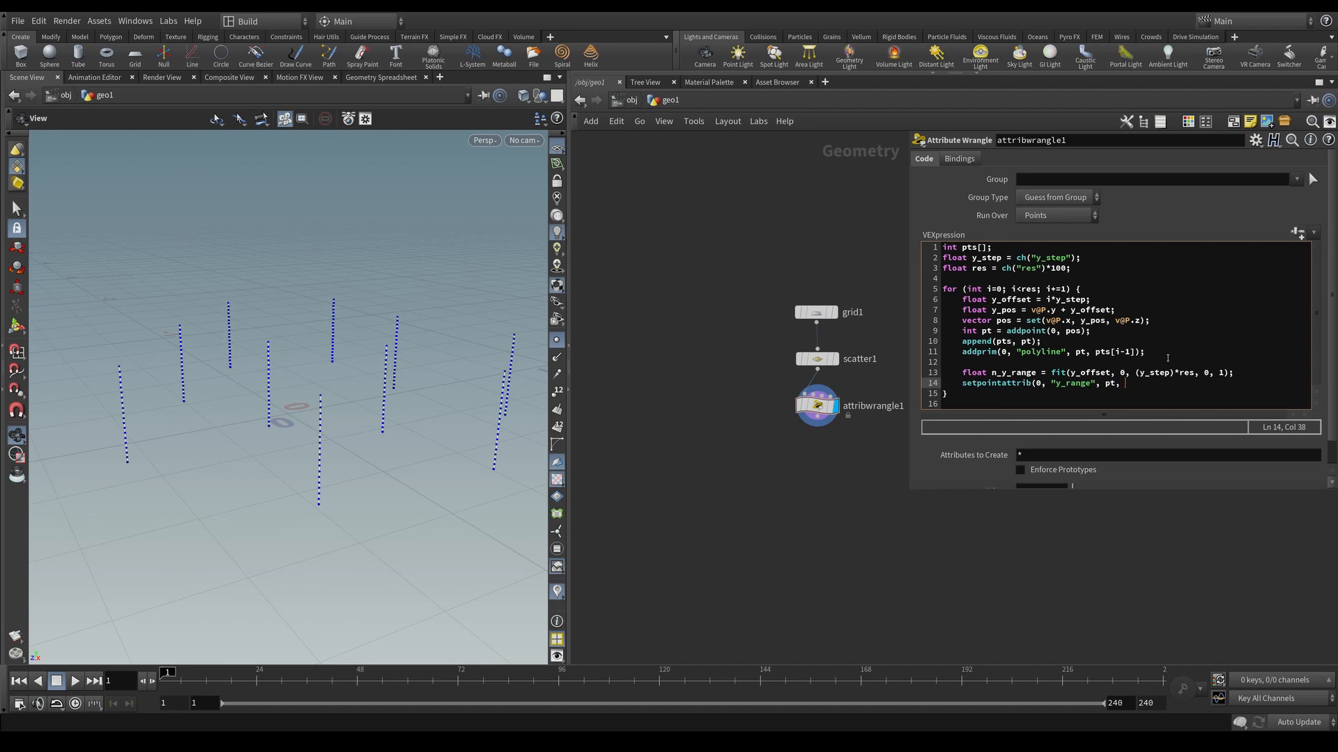
{"action": "type", "text": " n_y_range);"}
{"action": "key", "text": "Return"}
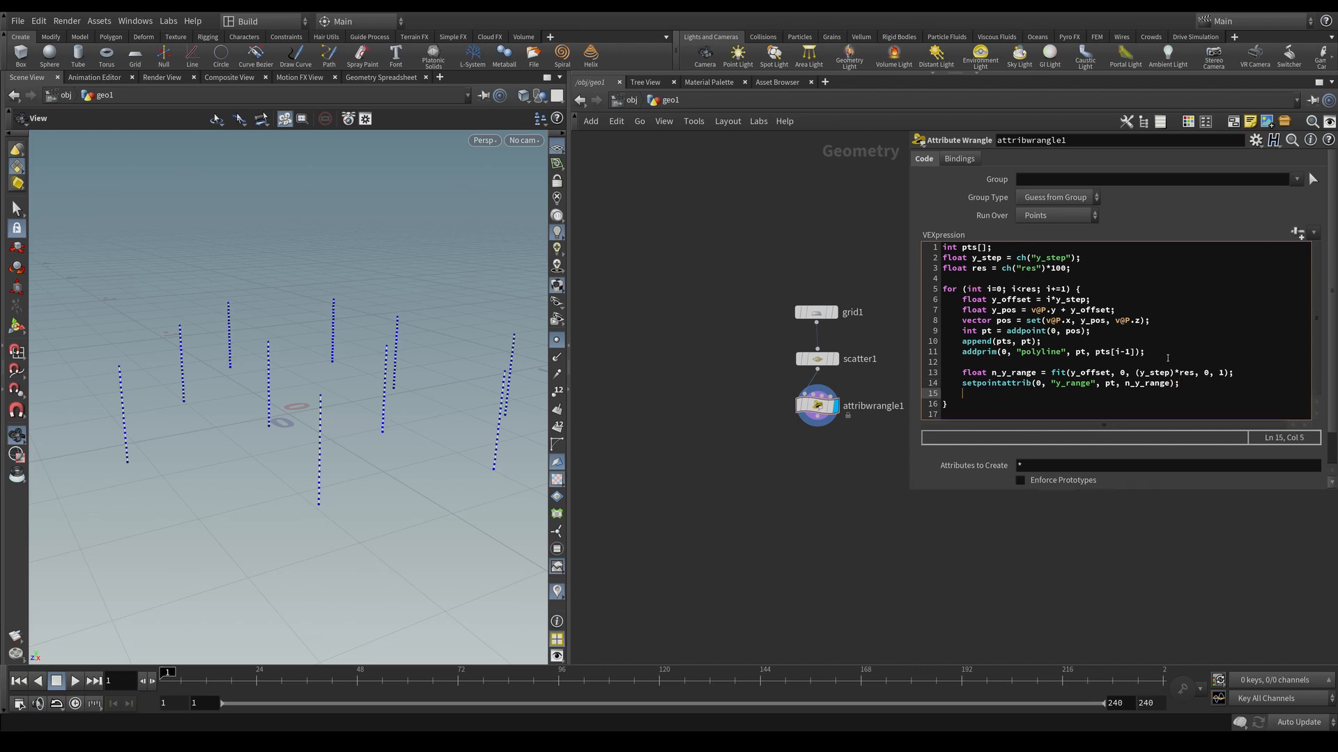
Step: Store the line's full height on each new point with setpointattrib(0, "y_max", pt, res*y_step);
{"action": "type", "text": "setpoin"}
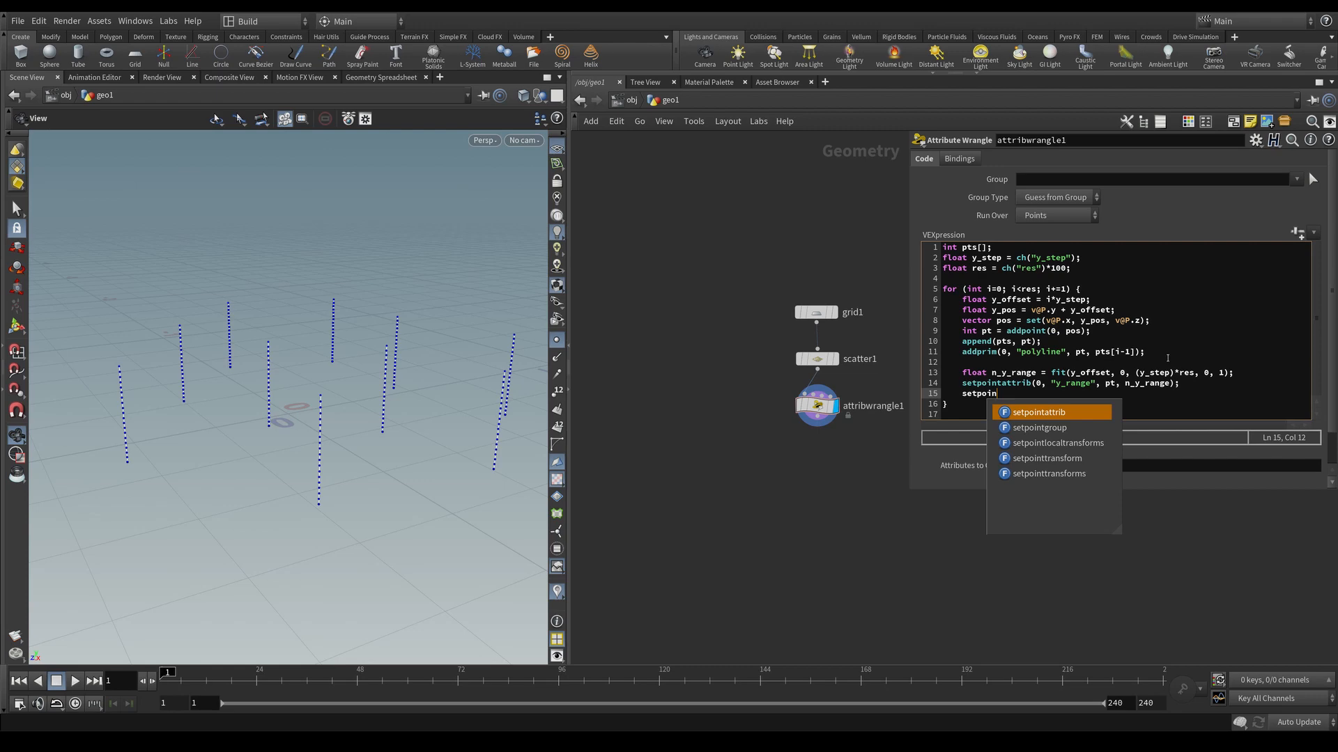
{"action": "key", "text": "Return"}
{"action": "type", "text": "("}
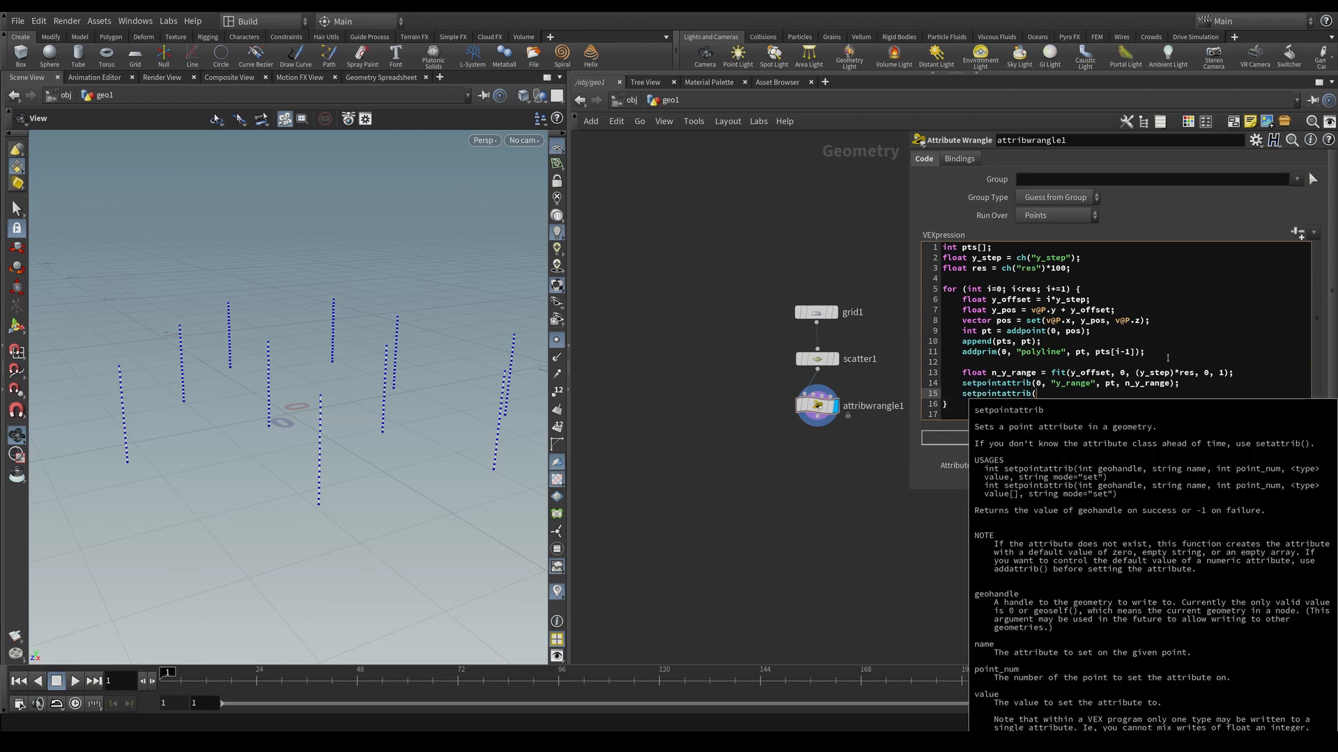
{"action": "type", "text": "0,"}
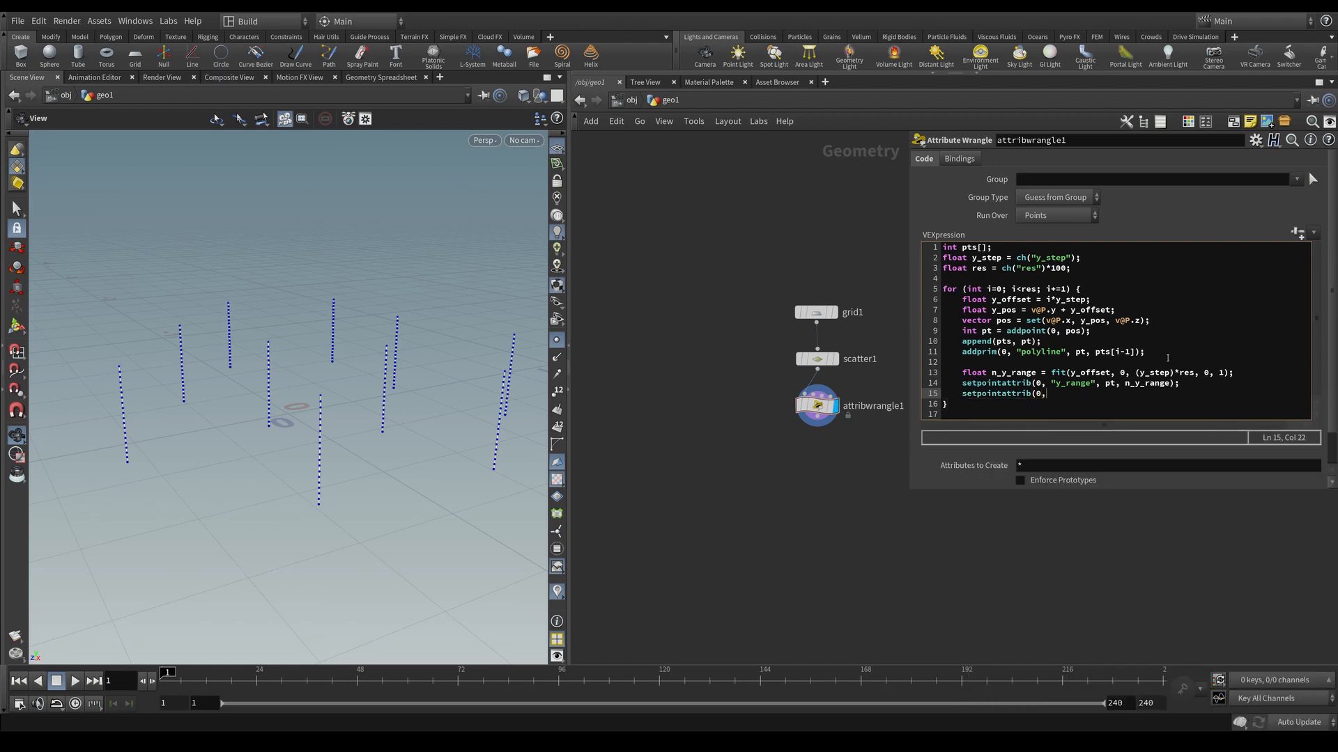
{"action": "type", "text": " \"y_max\""}
{"action": "type", "text": ", pt, res"}
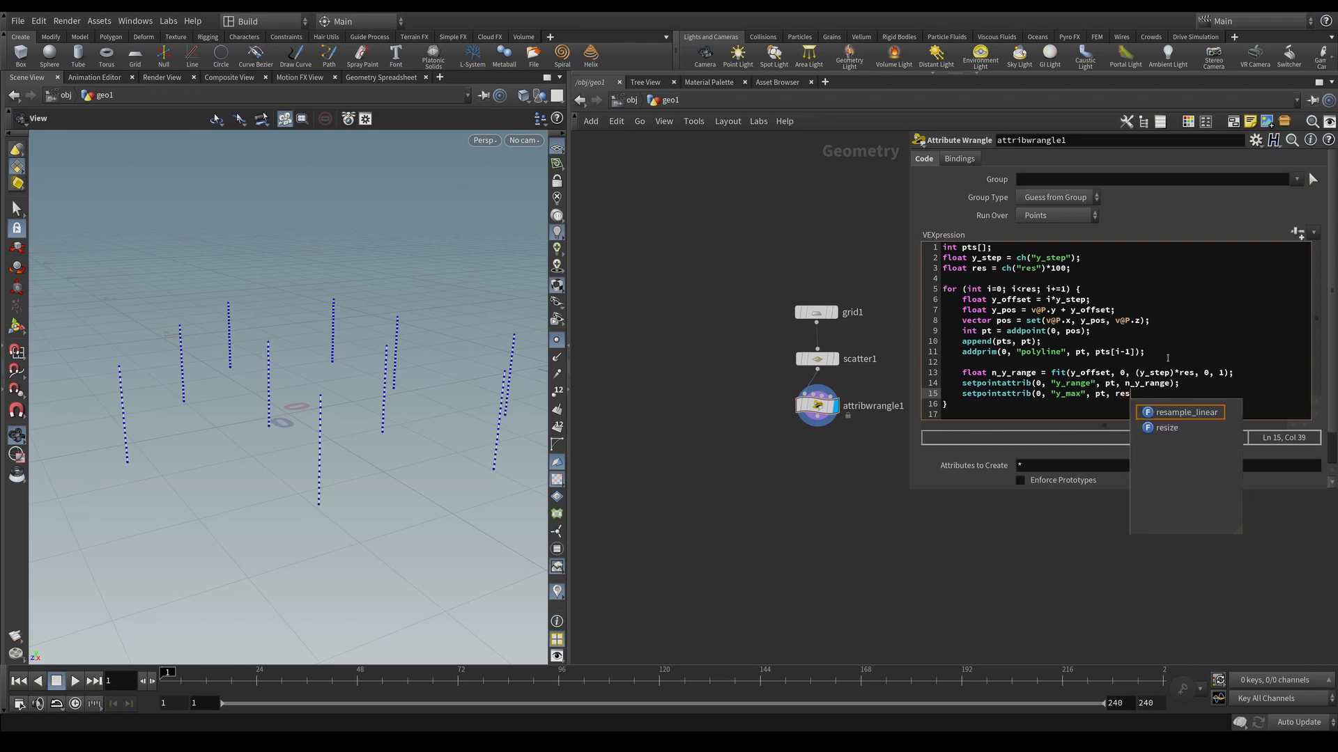
{"action": "type", "text": "*y_step"}
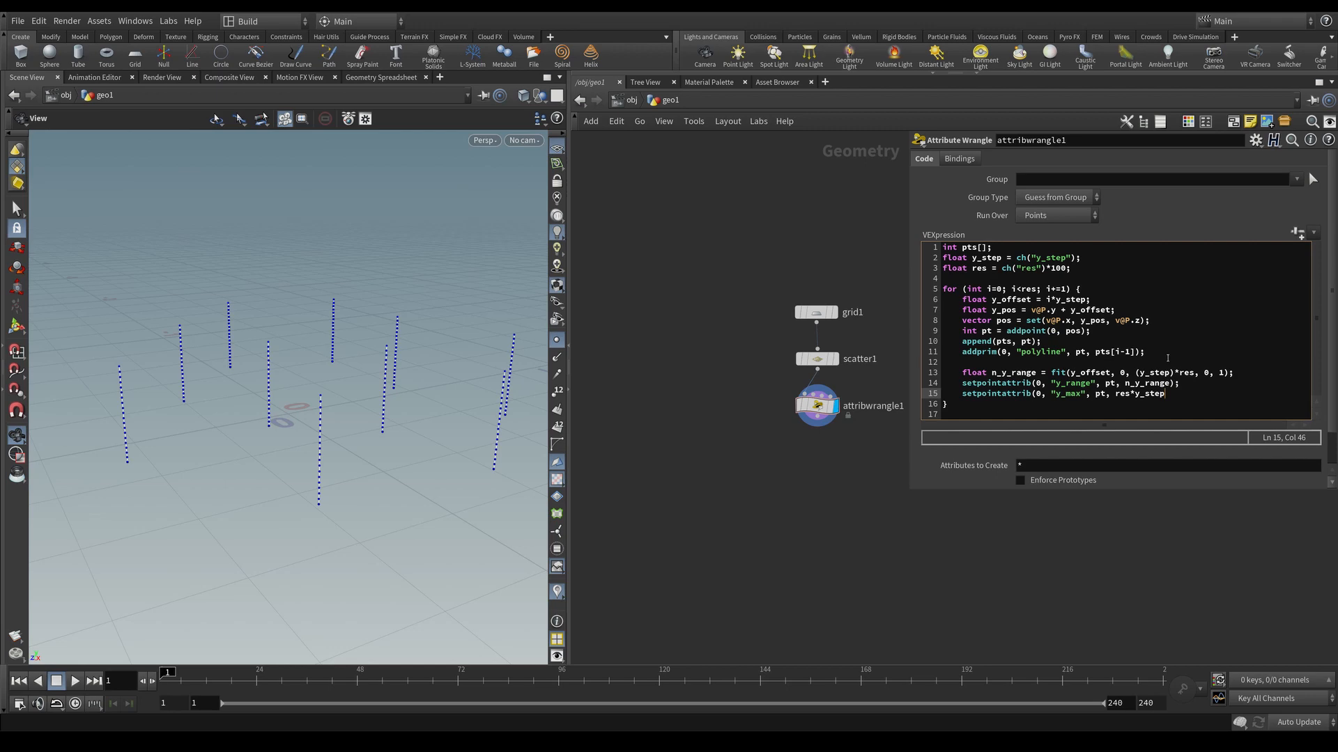
{"action": "type", "text": ");"}
{"action": "key", "text": "Return"}
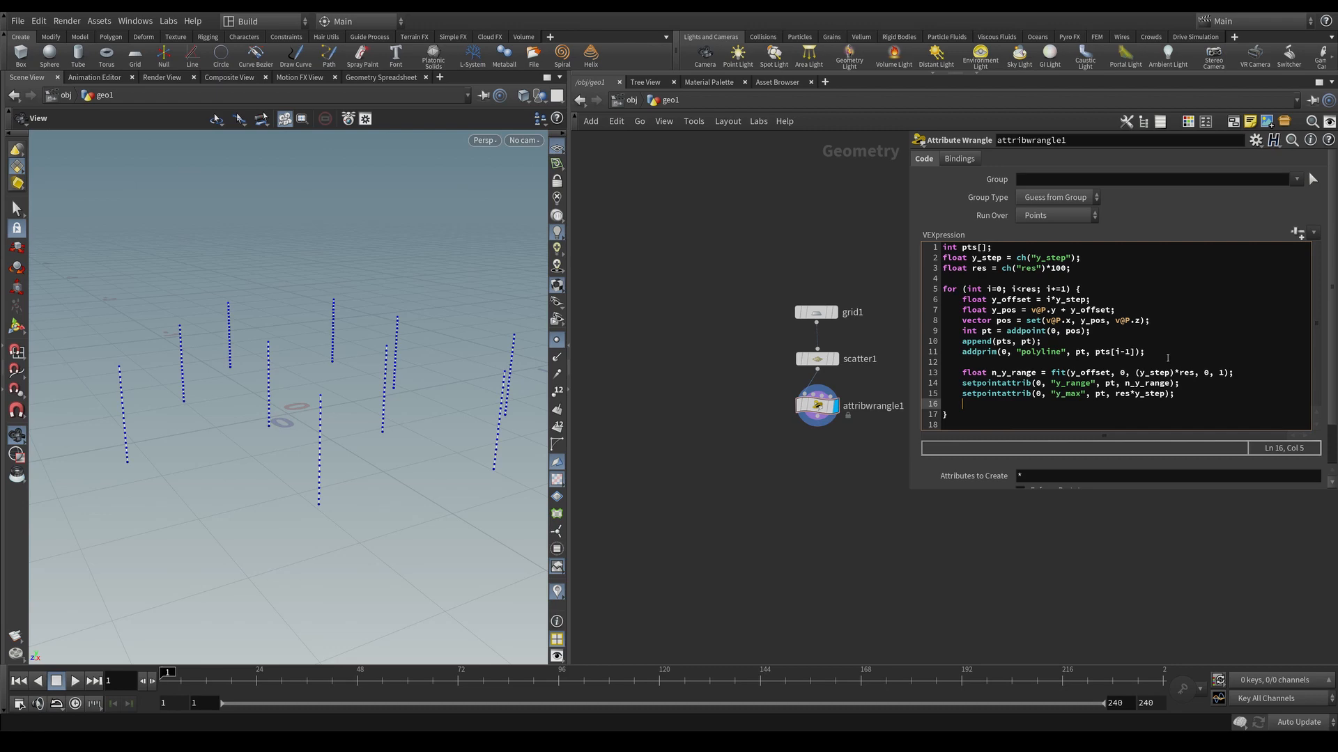
Step: Declare int is_top = 0; and add an if (i == res-1) block that sets is_top = 1;
{"action": "type", "text": "int"}
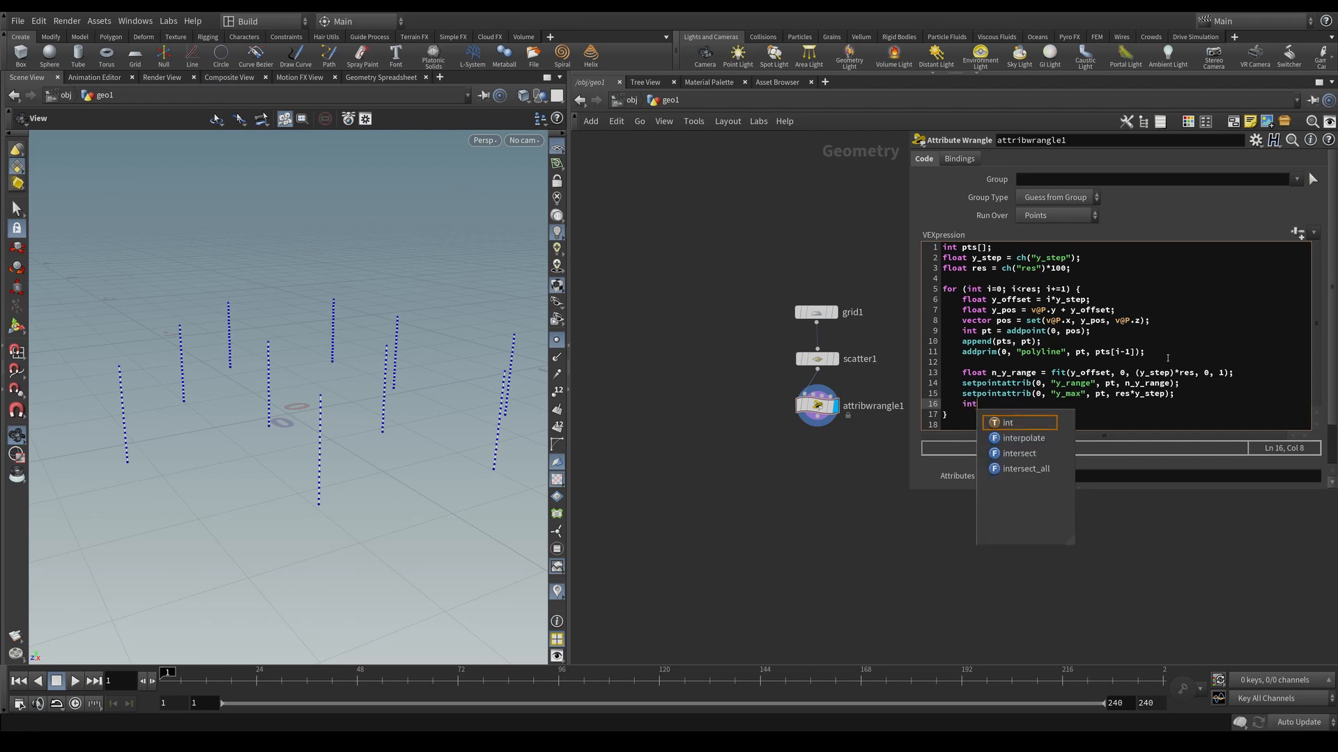
{"action": "type", "text": " is_"}
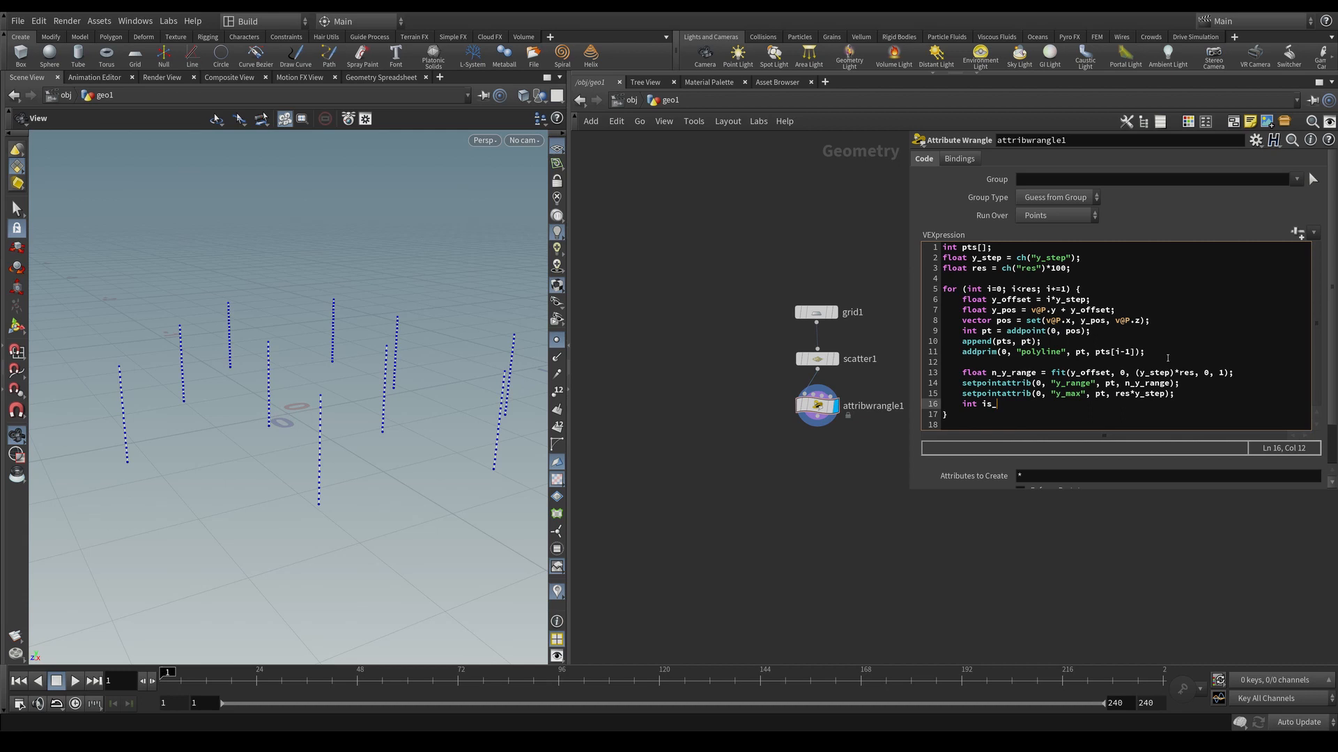
{"action": "type", "text": "top = 0;"}
{"action": "key", "text": "Return"}
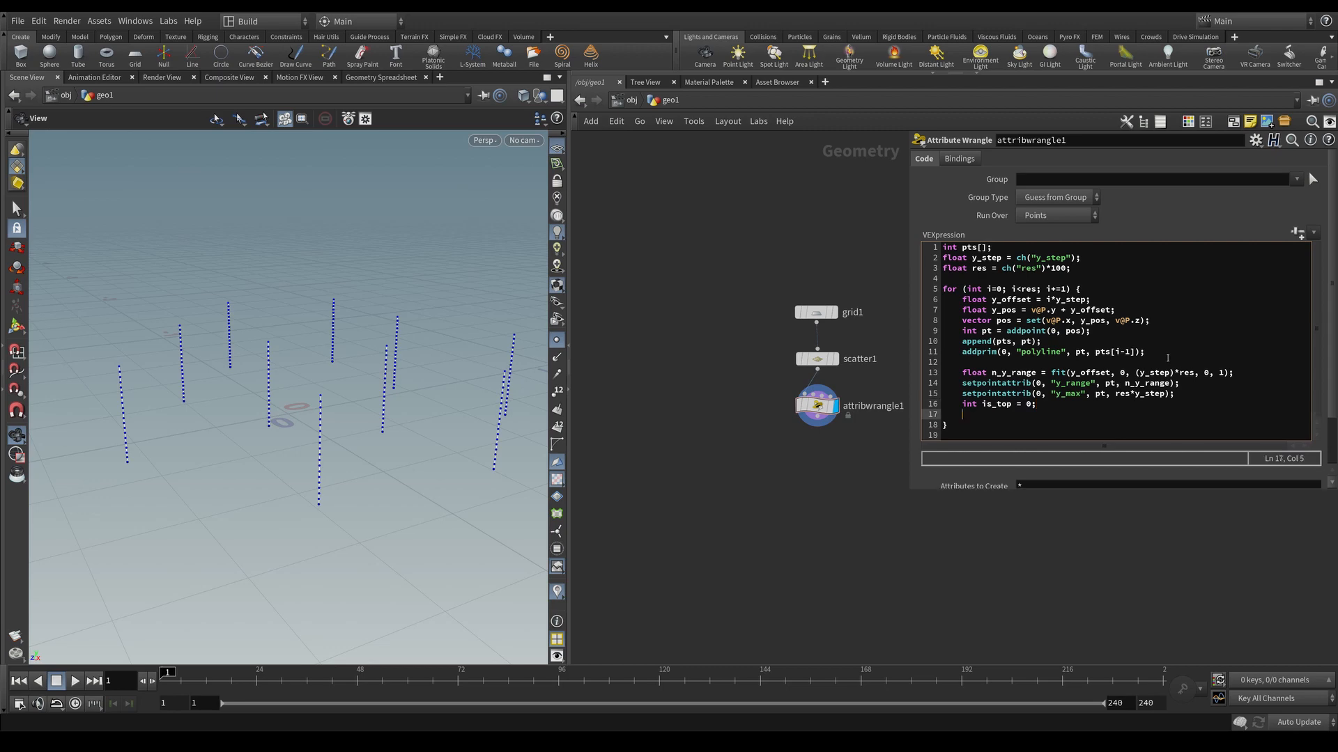
{"action": "type", "text": "if (i "}
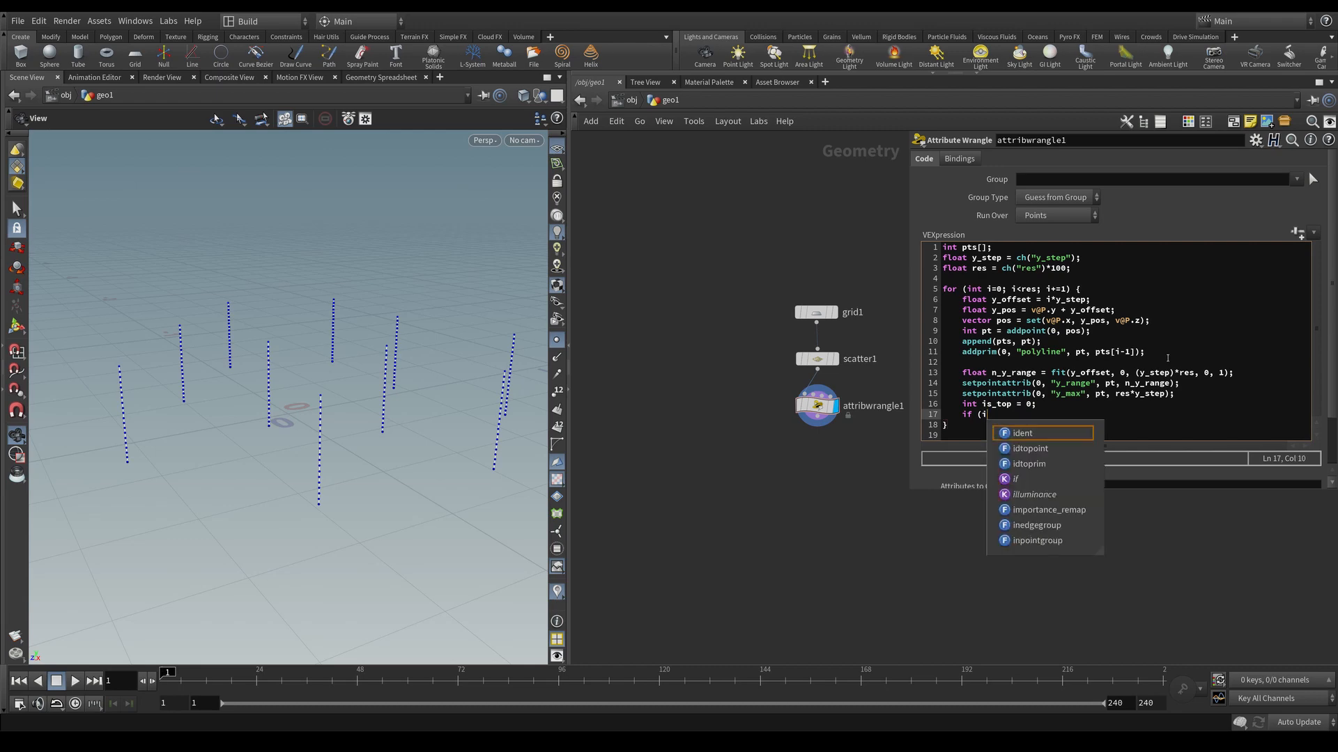
{"action": "type", "text": "=="}
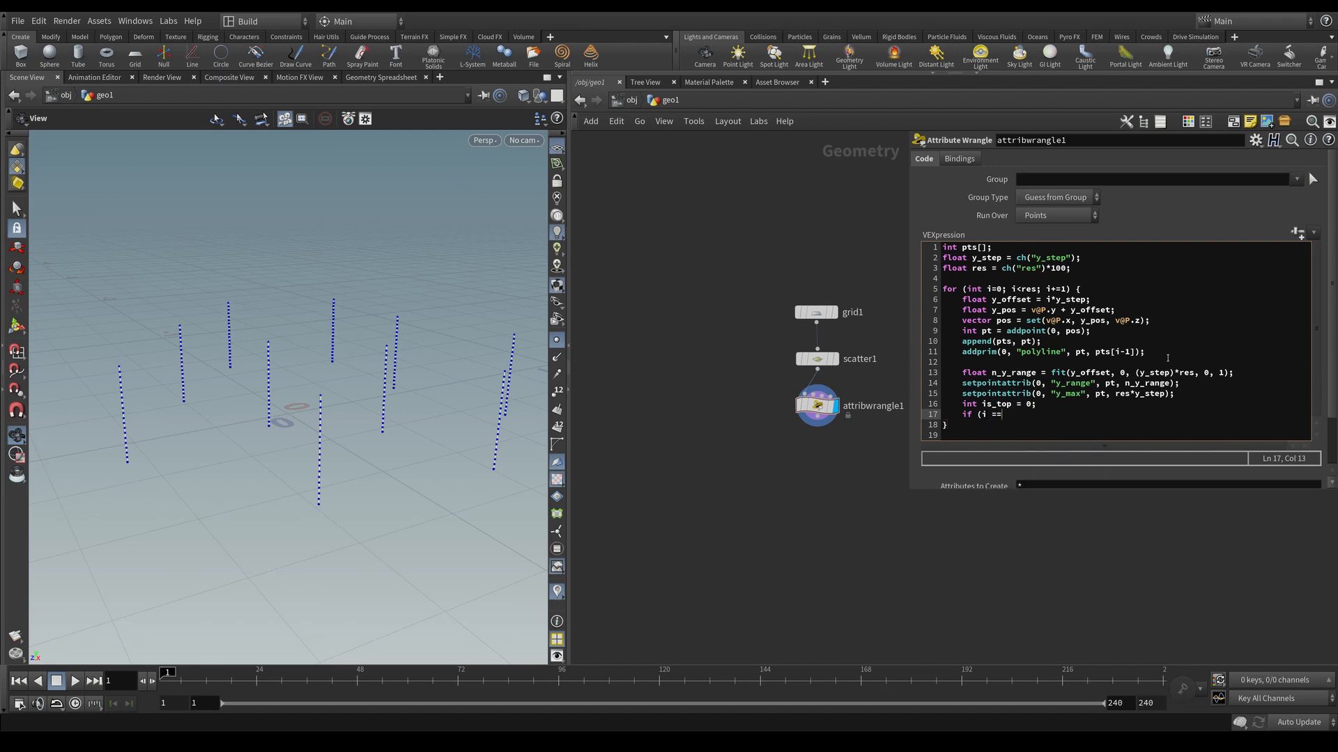
{"action": "type", "text": " res-1)"}
{"action": "type", "text": "{}"}
{"action": "key", "text": "Return"}
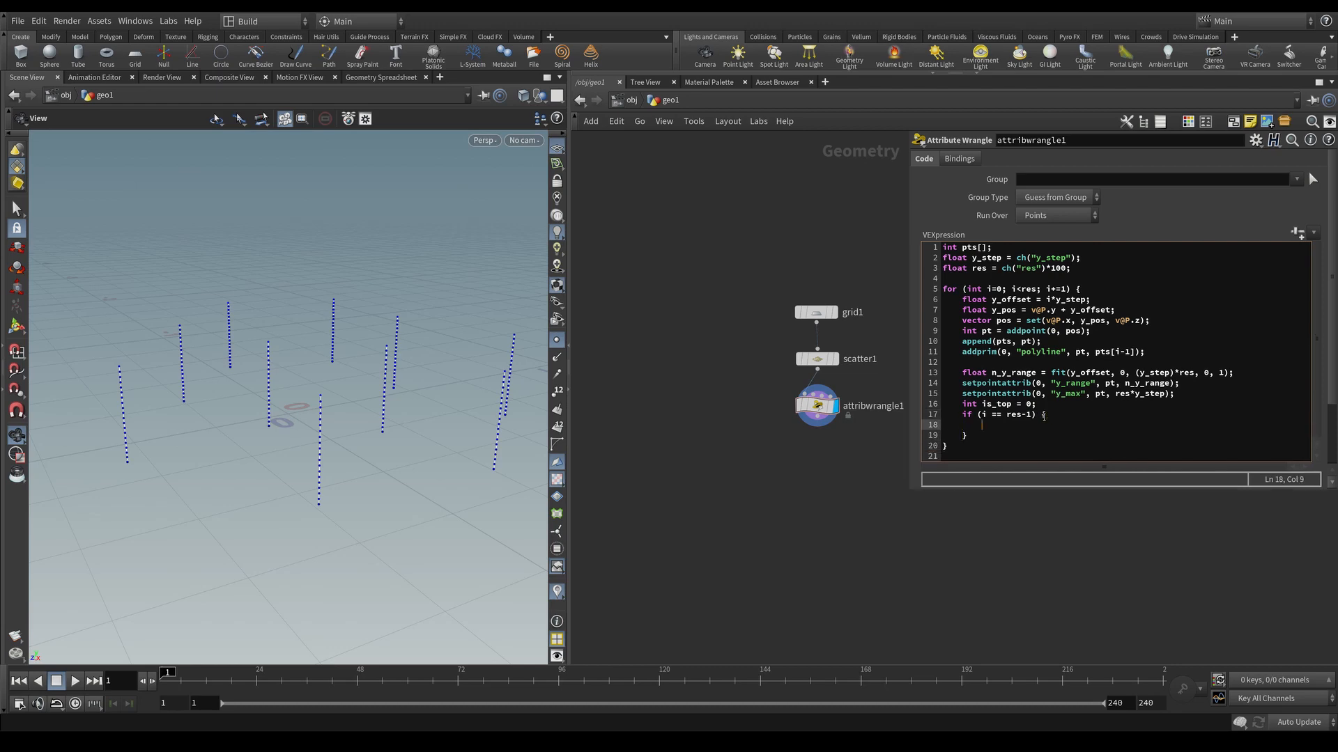
{"action": "type", "text": "is_top = 1;"}
Step: After the if block, add setpointattrib(0, "is_top", pt, is_top); then apply the code and save the scene
{"action": "left_click", "coordinate": [983, 437]}
{"action": "key", "text": "Return"}
{"action": "type", "text": "setpointattrib"}
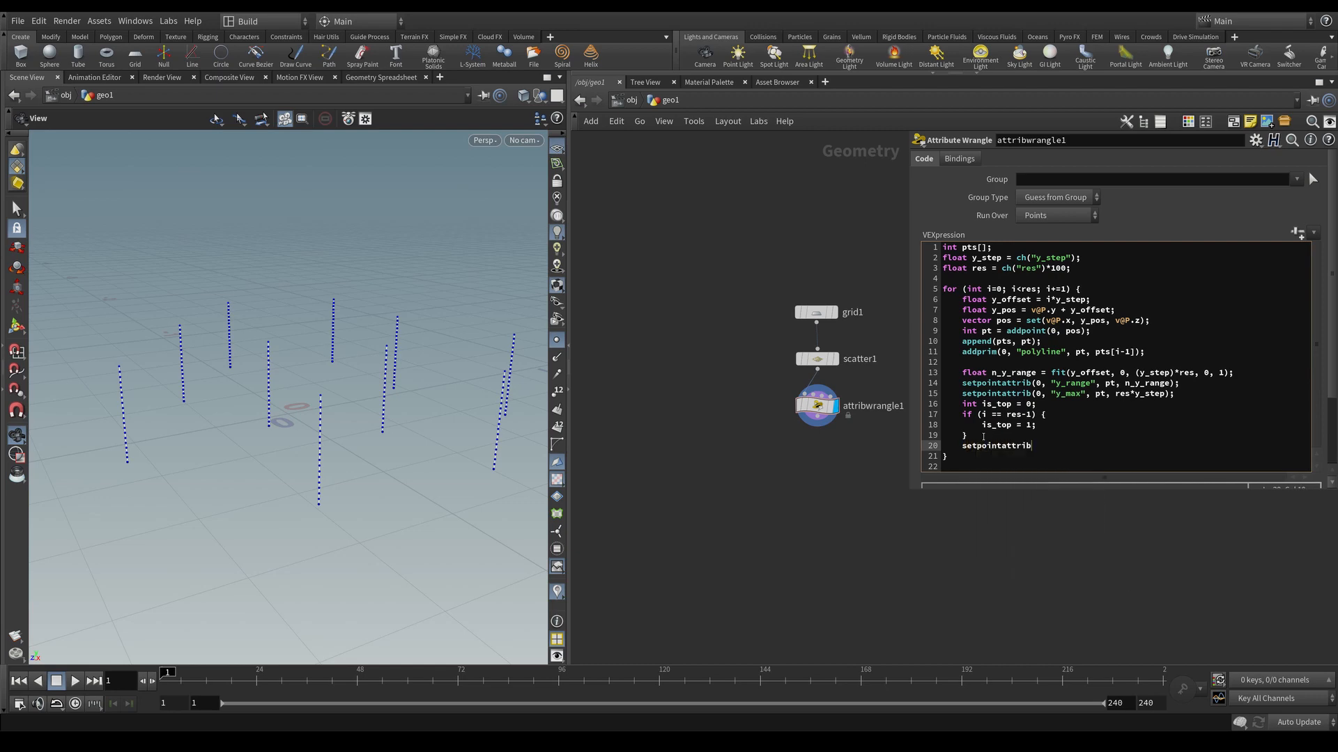
{"action": "type", "text": "(0, \"is_top\", pt"}
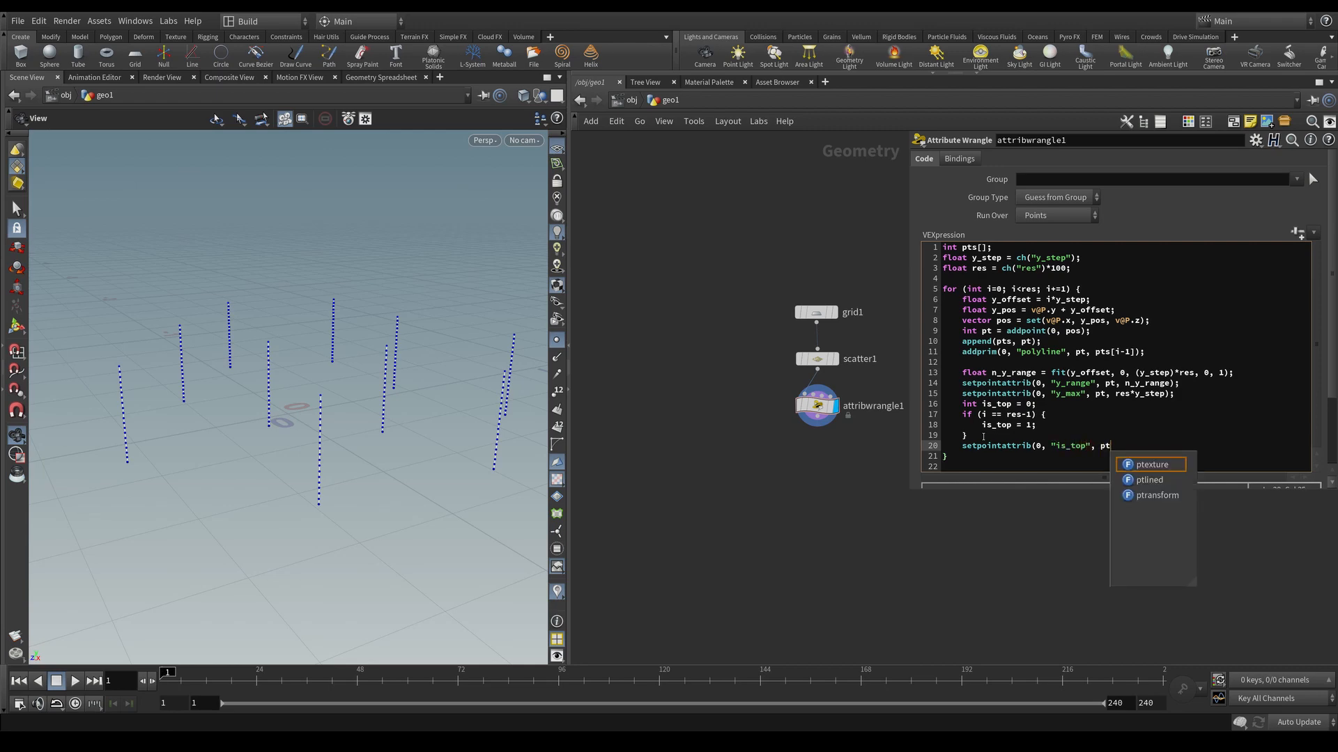
{"action": "type", "text": ", is_"}
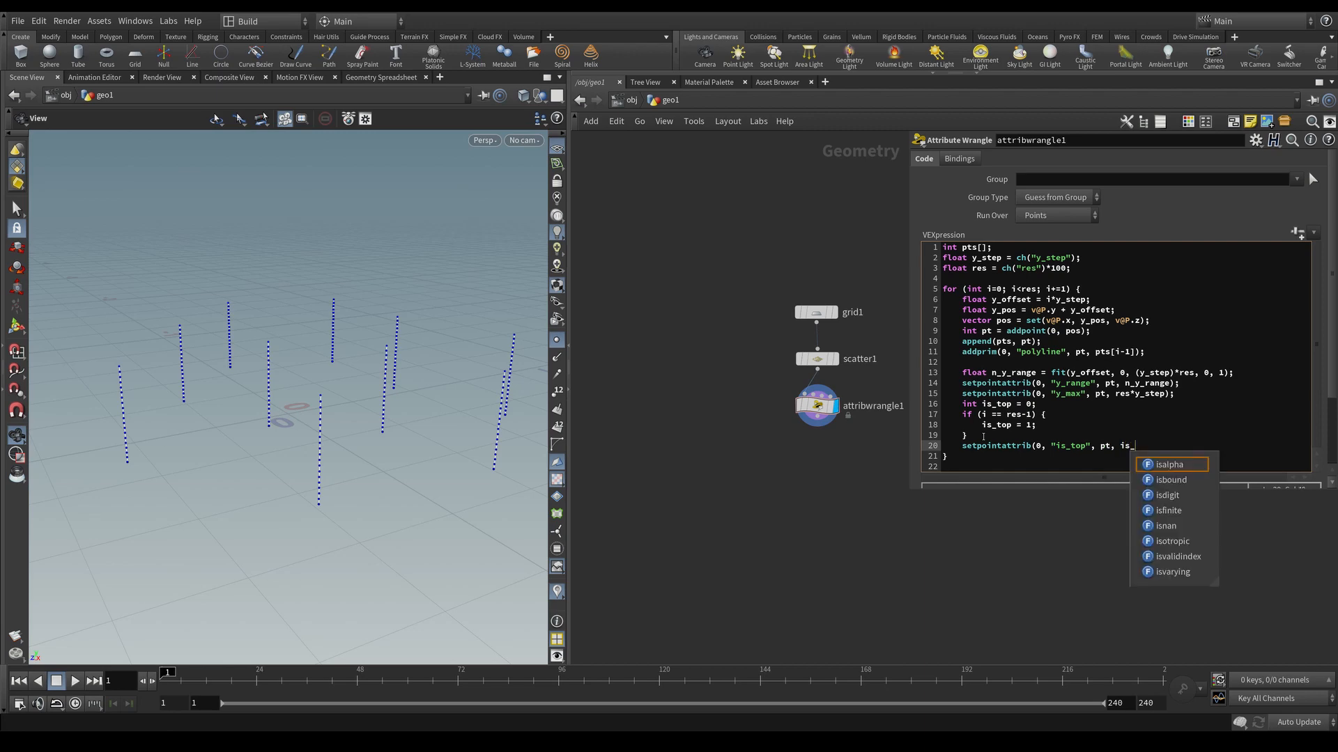
{"action": "type", "text": "t"}
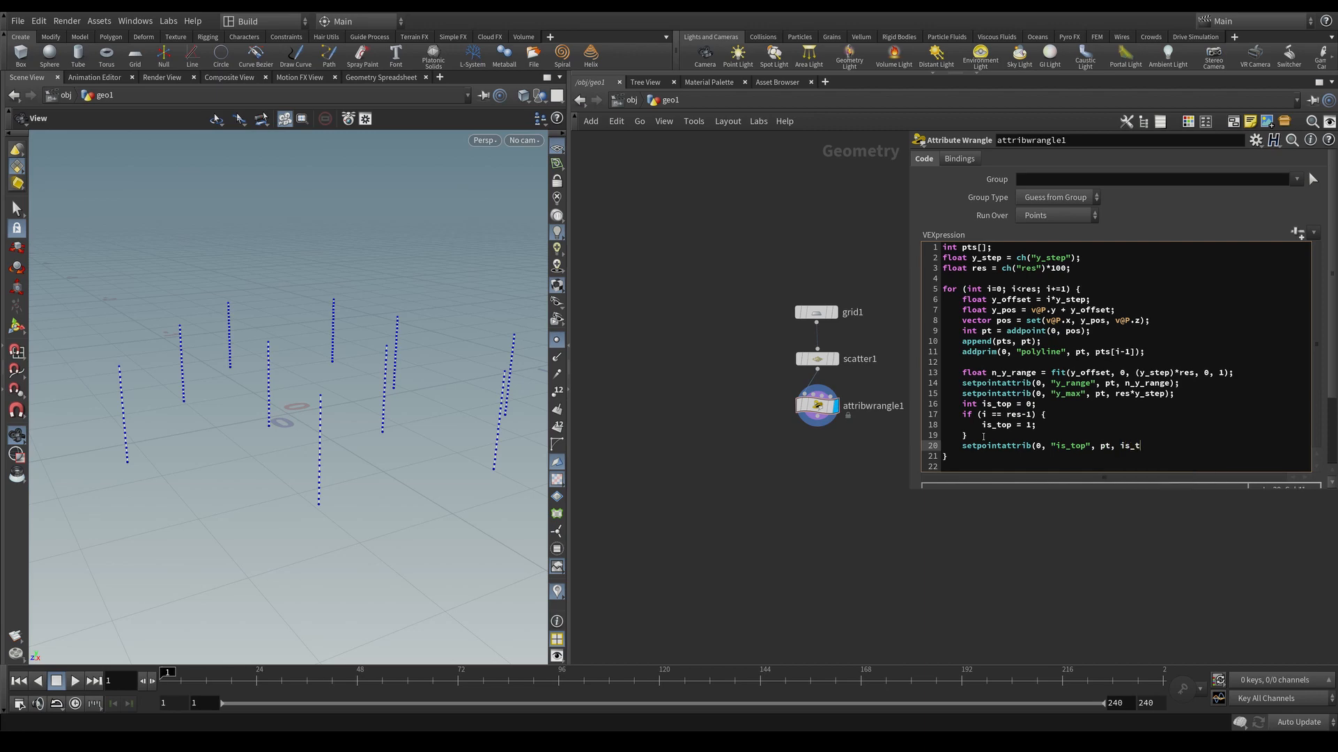
{"action": "type", "text": "op);"}
{"action": "left_click", "coordinate": [959, 523]}
{"action": "key", "text": "ctrl+s"}
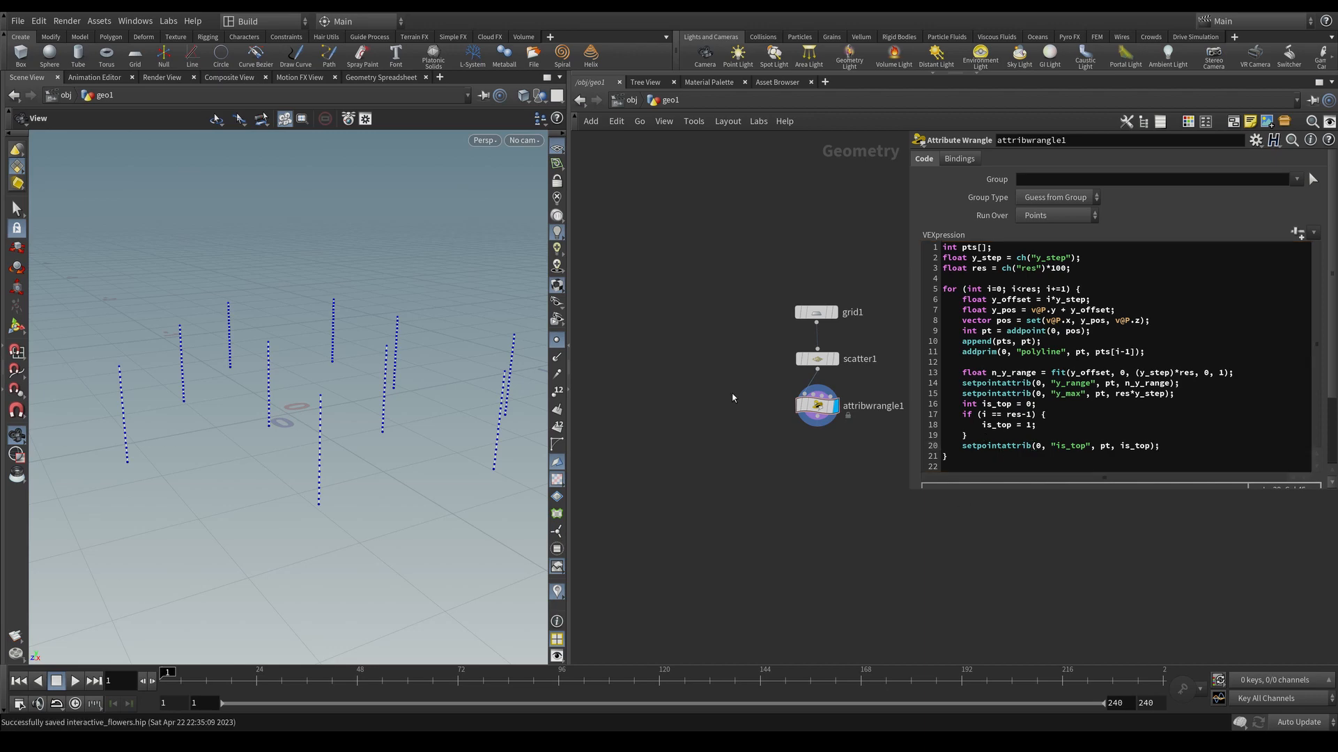
Step: Check the new point attributes in the Geometry Spreadsheet, sorting the points by is_top in descending order
{"action": "left_click", "coordinate": [380, 77]}
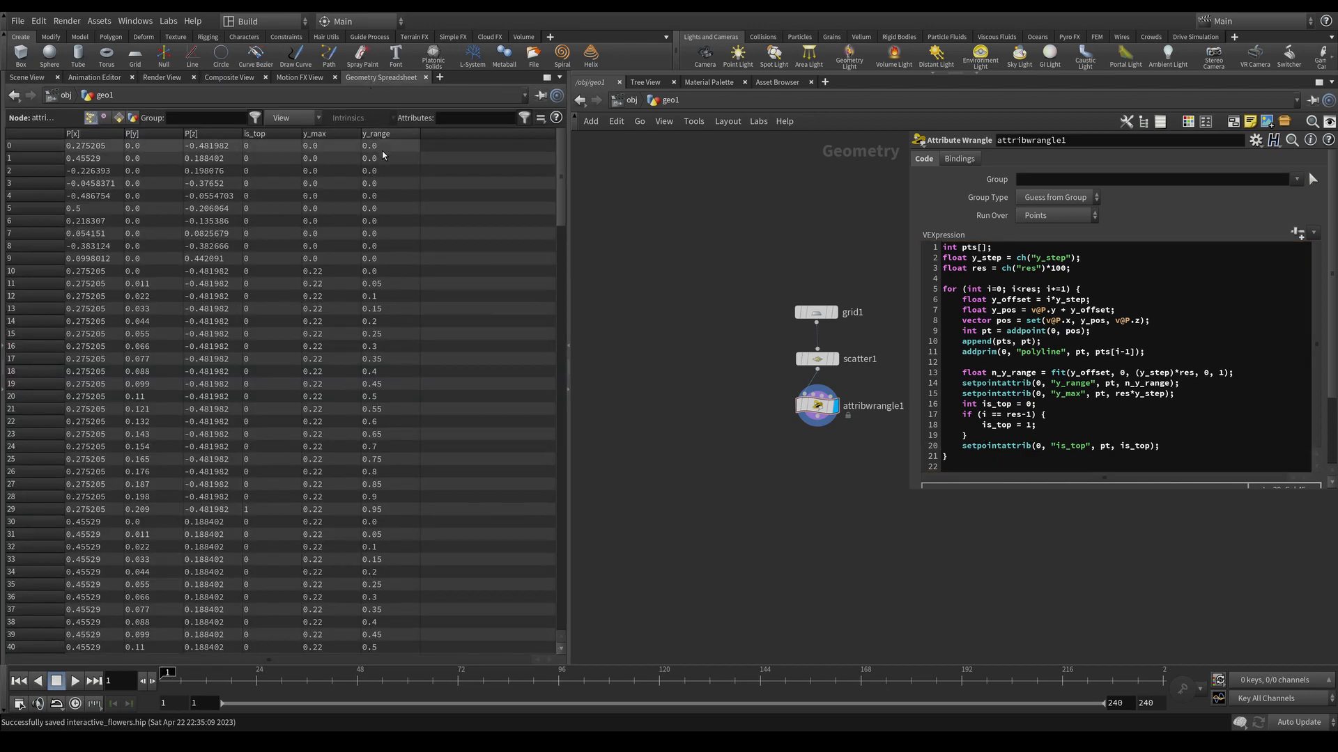
{"action": "left_click", "coordinate": [272, 134]}
{"action": "left_click", "coordinate": [262, 136]}
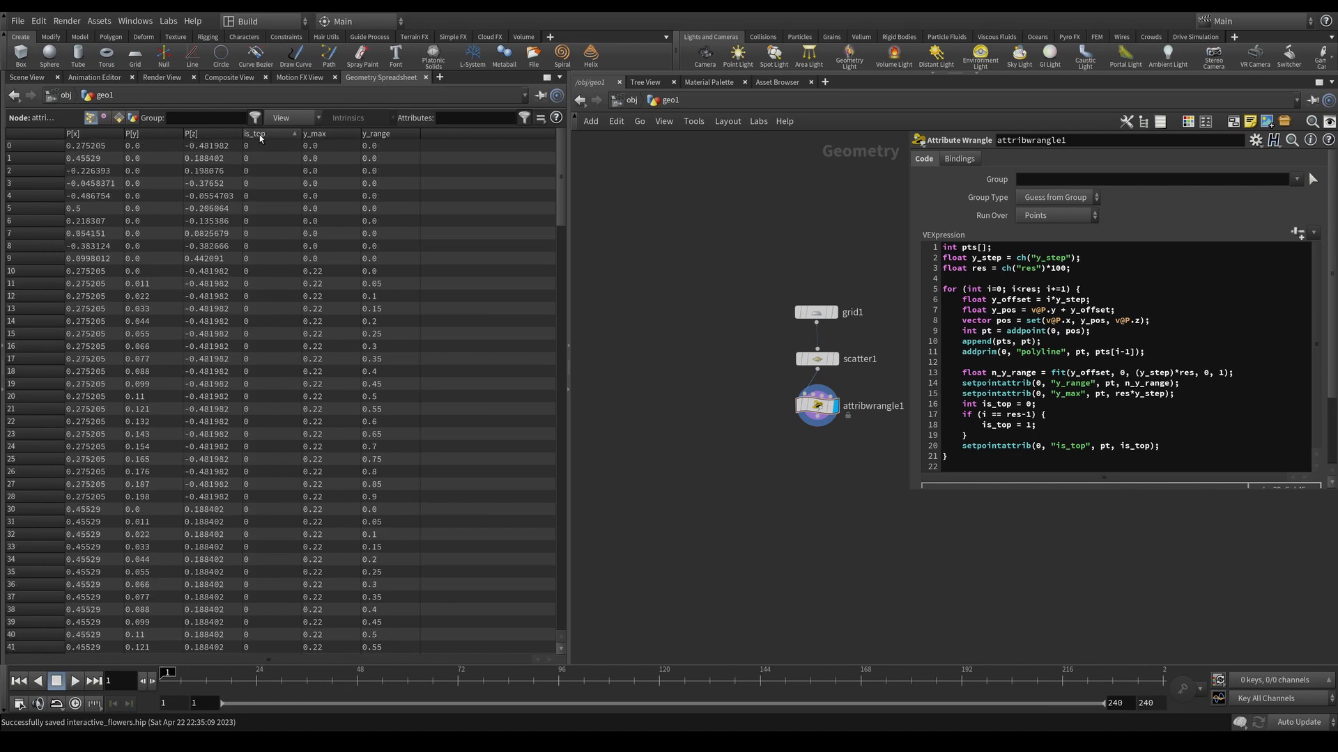
{"action": "left_click", "coordinate": [259, 136]}
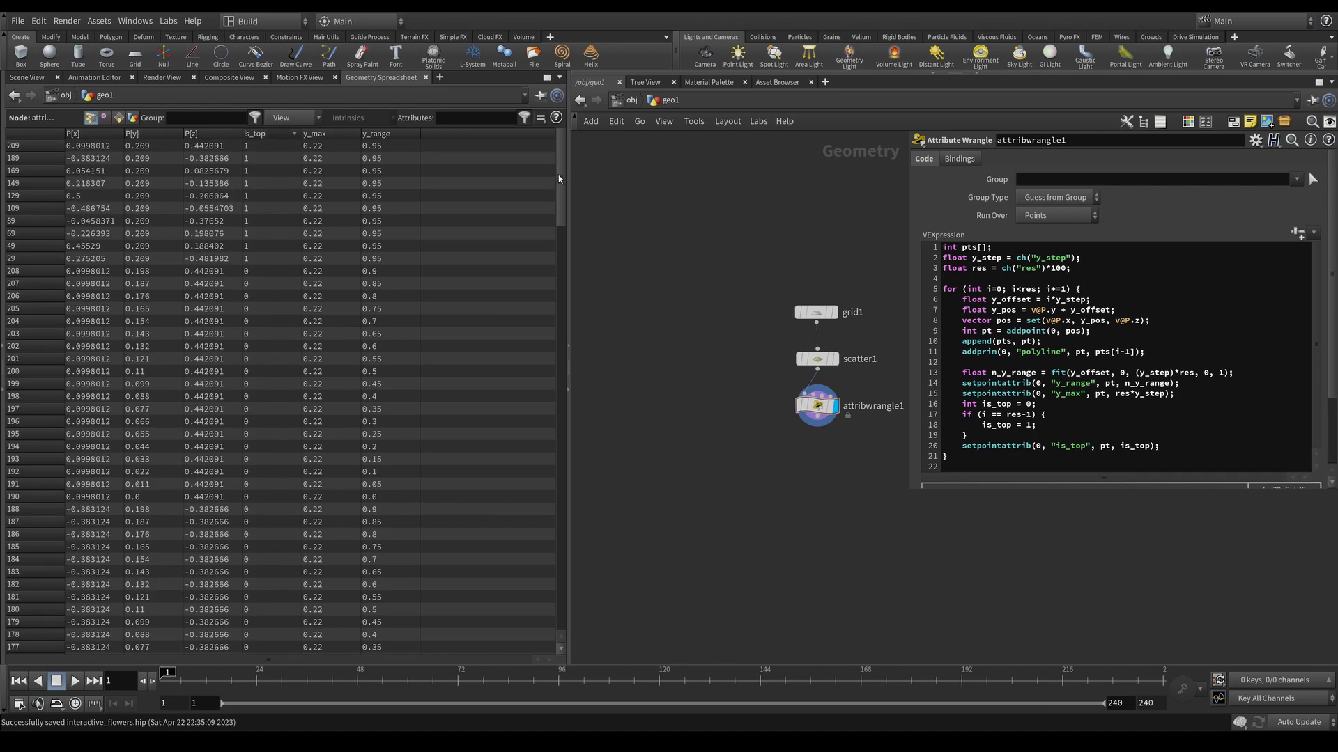
{"action": "left_click_drag", "start_coordinate": [558, 175], "coordinate": [561, 144]}
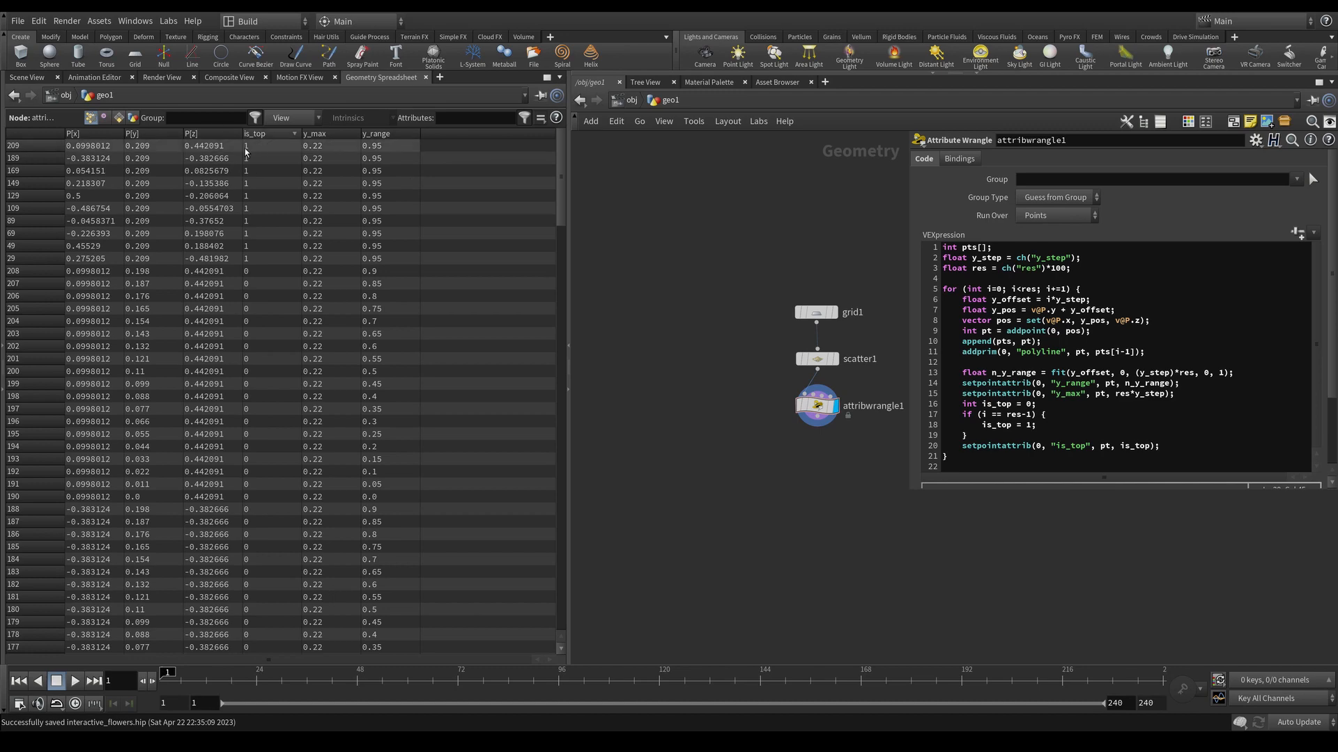
Step: Check the node info of grid1 and scatter1, and return to the 3D scene view
{"action": "middle_click", "coordinate": [817, 317]}
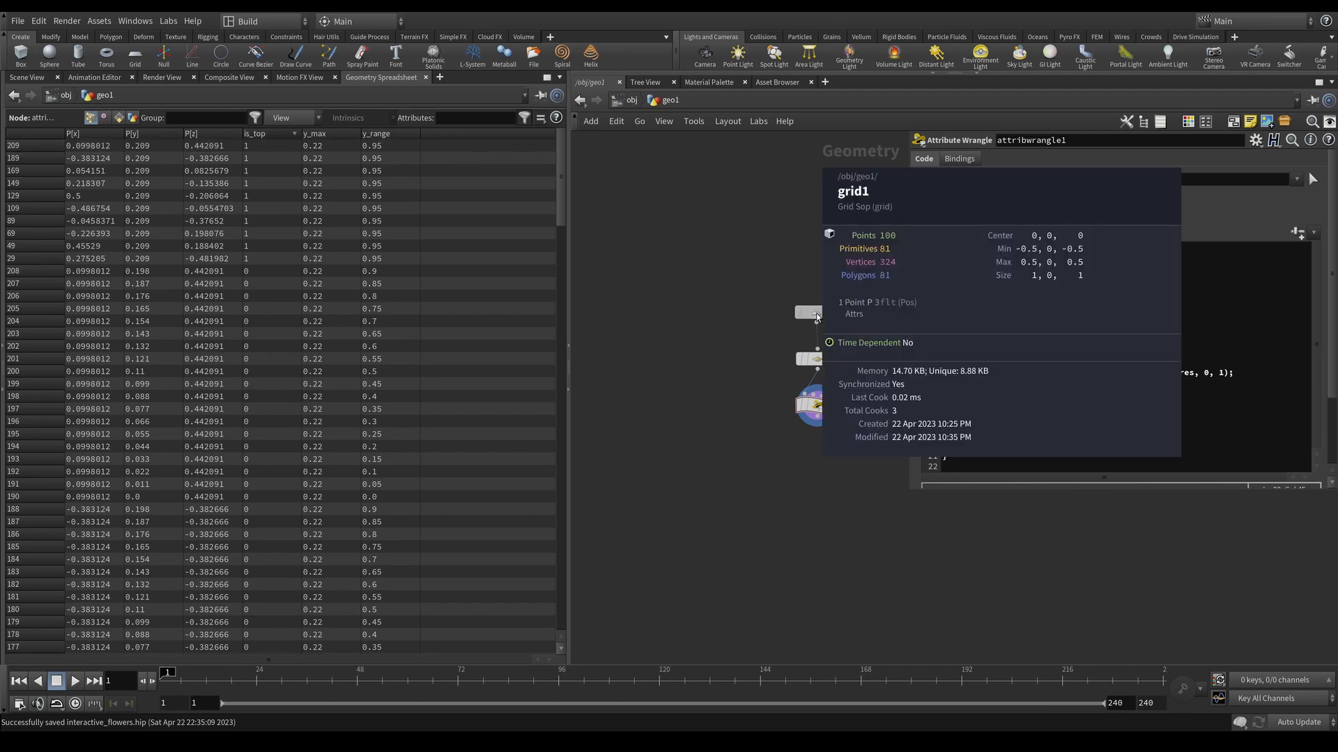
{"action": "middle_click", "coordinate": [822, 358]}
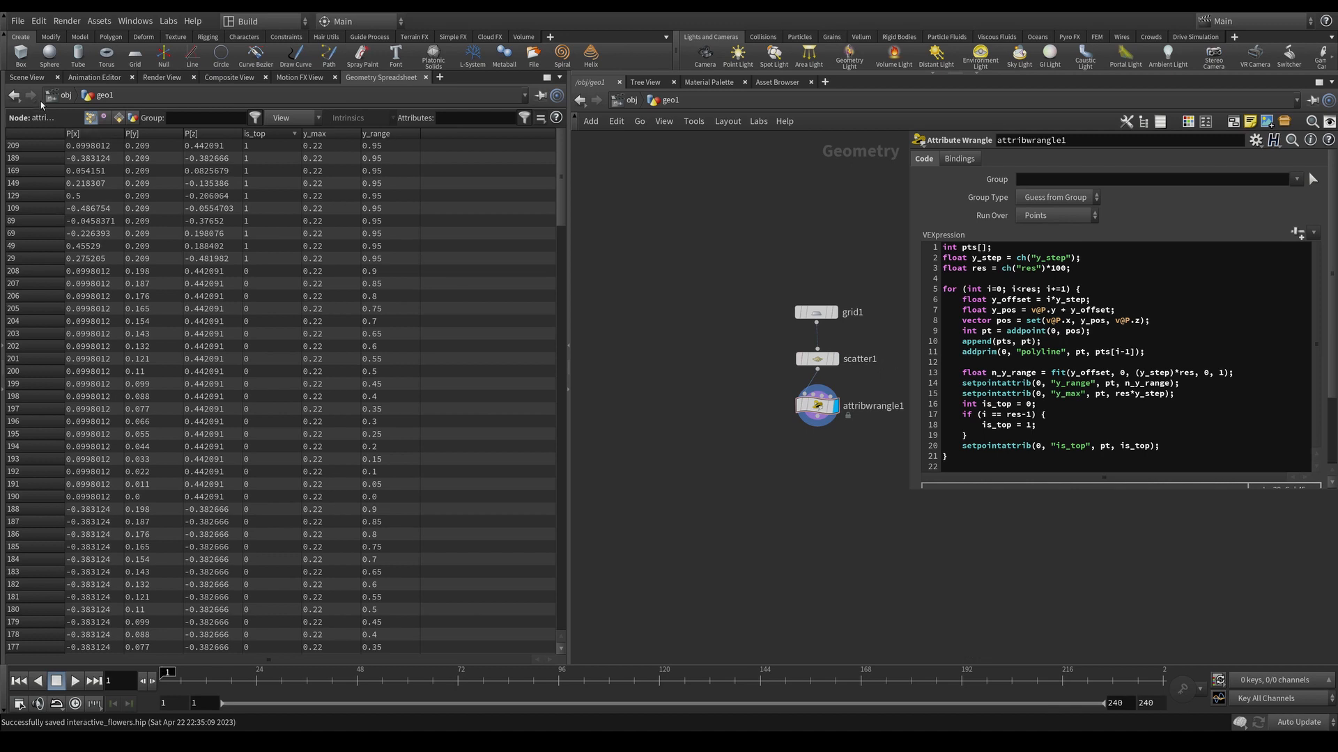
{"action": "left_click", "coordinate": [23, 80]}
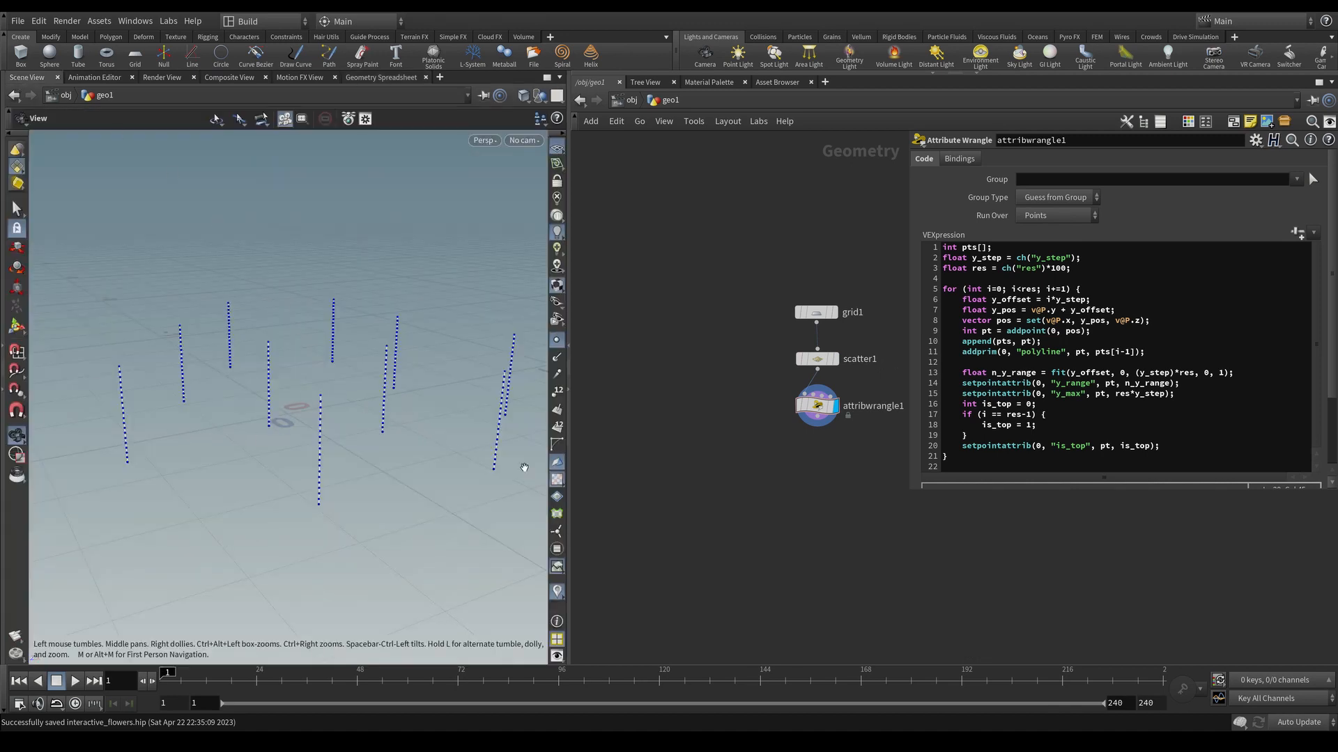
Step: Add a second Attribute Wrangle below attribwrangle1, connected to its output
{"action": "middle_click_drag", "start_coordinate": [818, 467], "coordinate": [766, 432]}
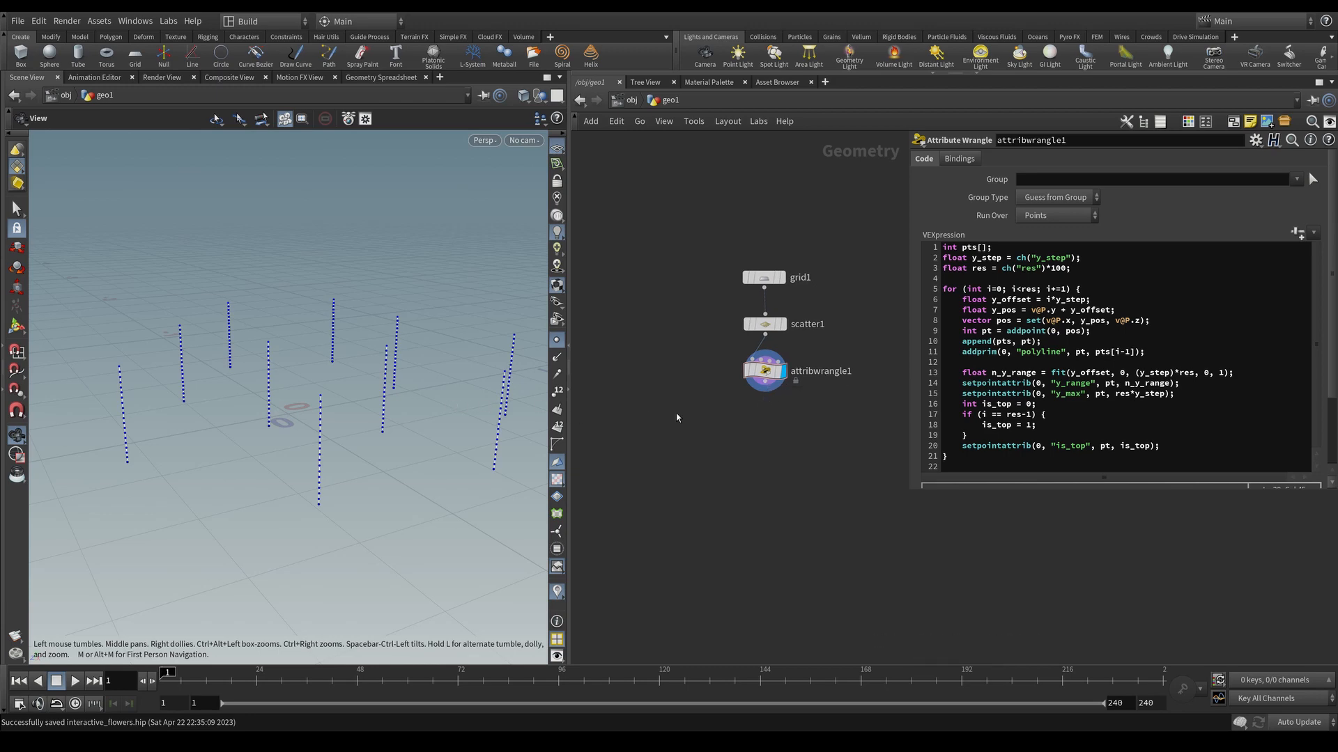
{"action": "left_click", "coordinate": [765, 392]}
{"action": "key", "text": "Tab"}
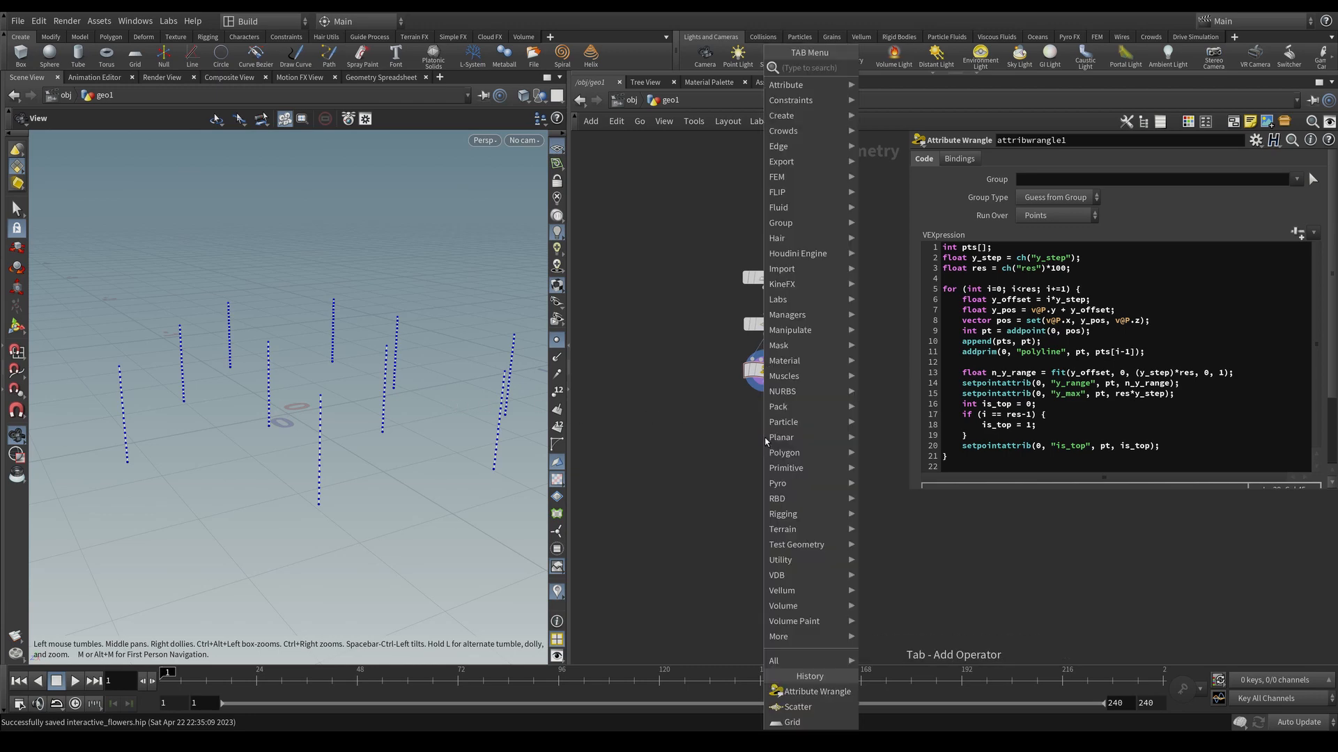
{"action": "type", "text": "wrangle"}
{"action": "key", "text": "Return"}
{"action": "left_click", "coordinate": [765, 439]}
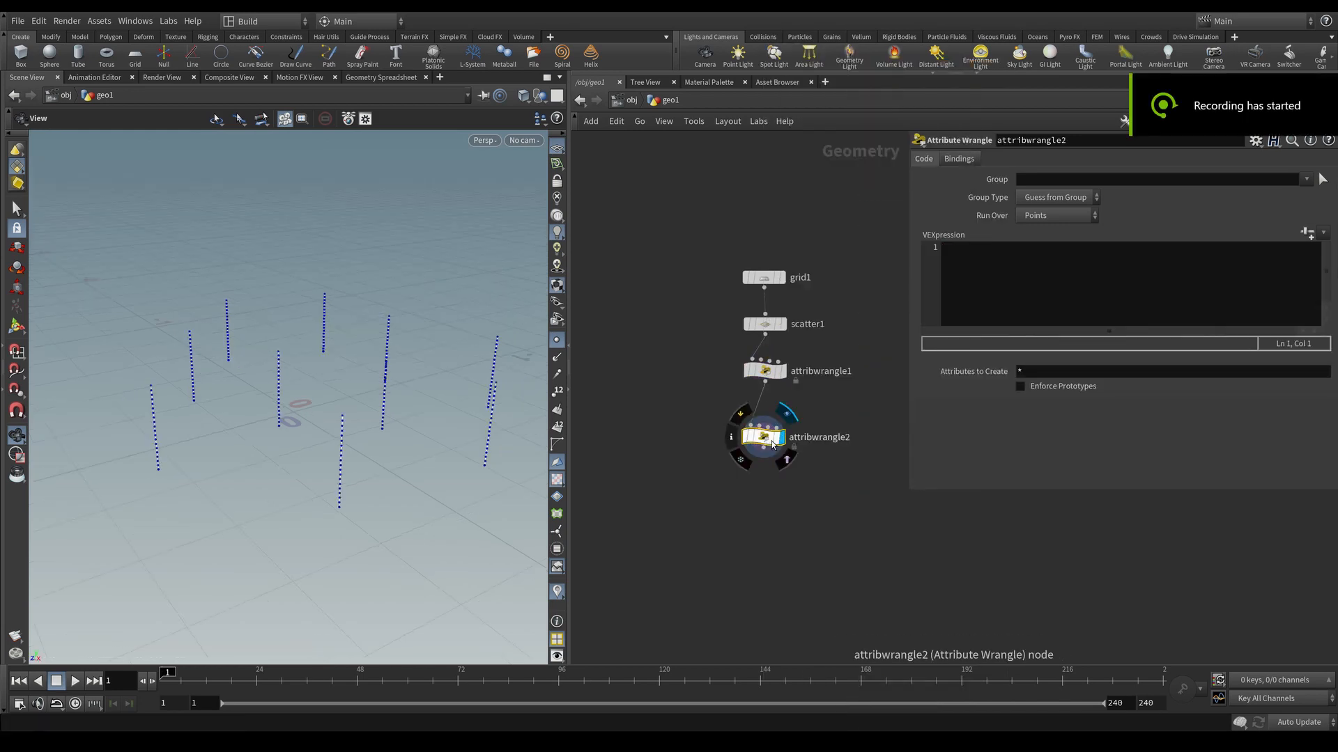
Step: In attribwrangle2's VEX code, read the target position from the second input with vector target_pos = point(1, "P", 0);
{"action": "left_click", "coordinate": [1024, 293]}
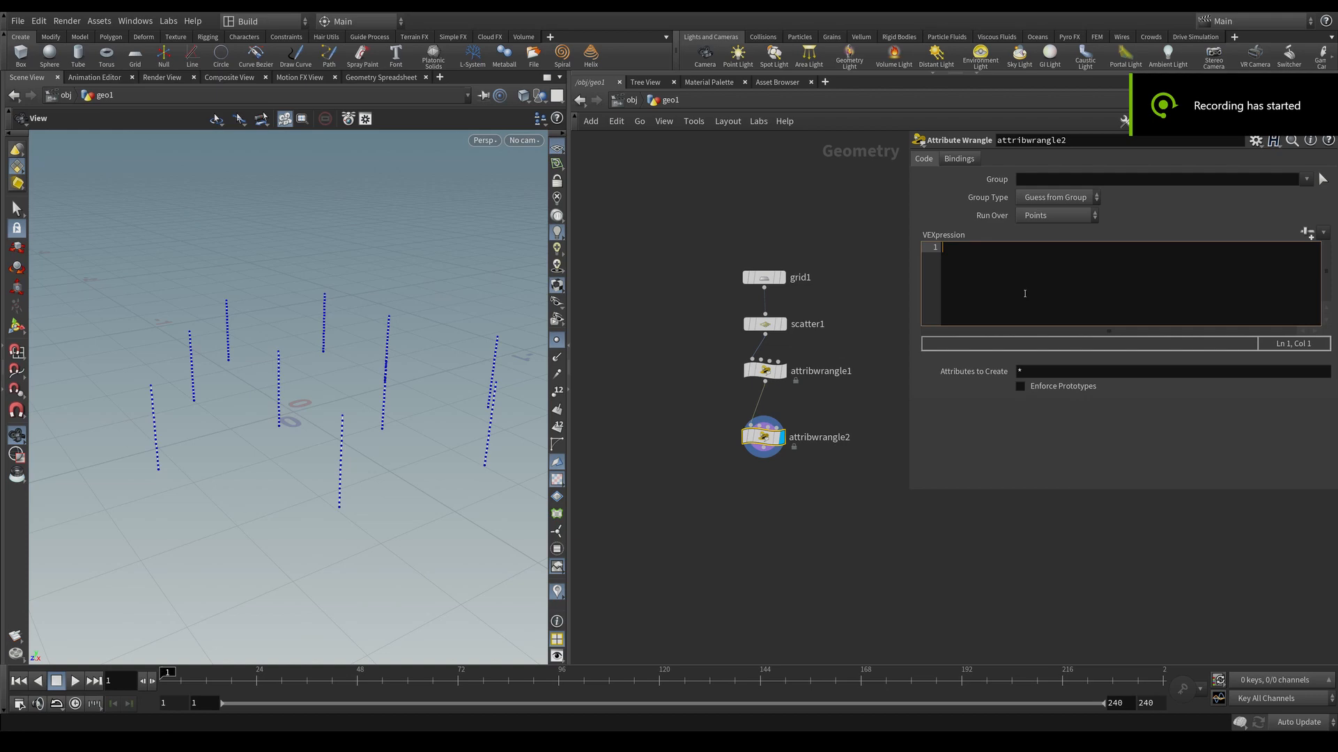
{"action": "type", "text": "vector"}
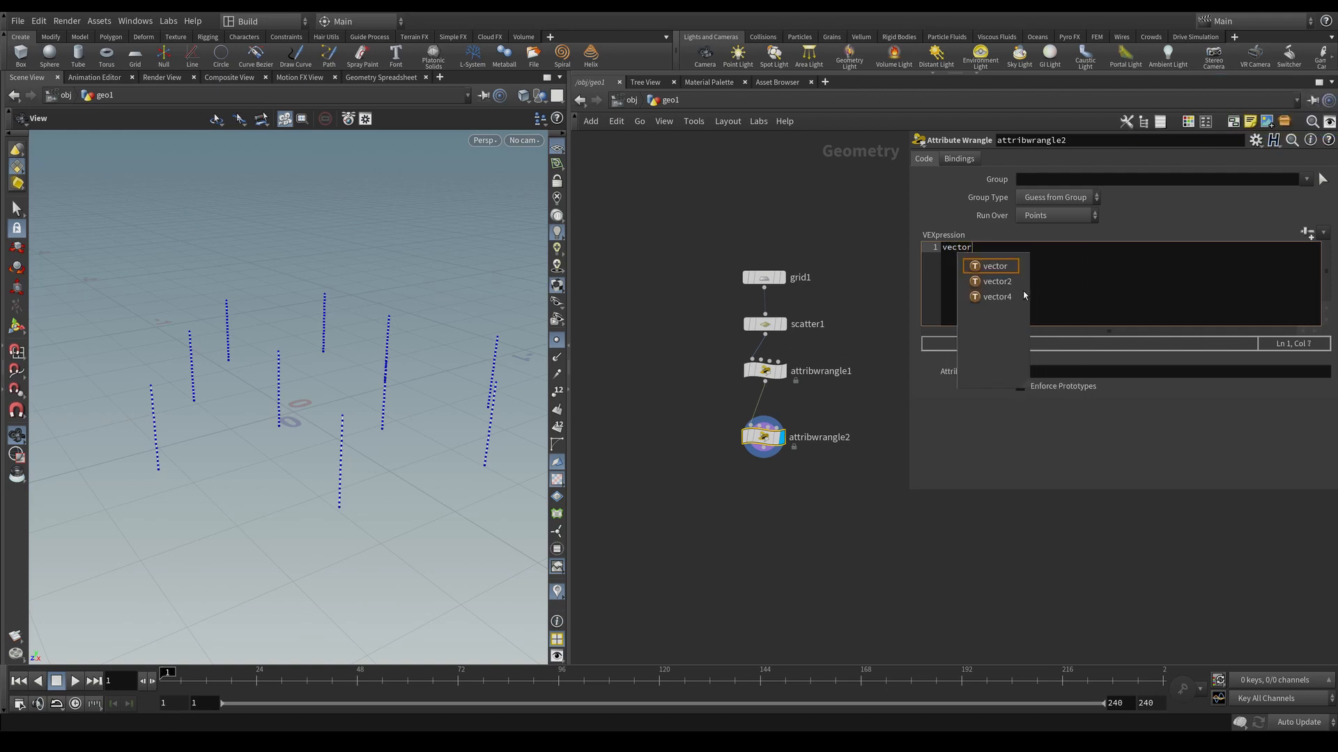
{"action": "type", "text": " target"}
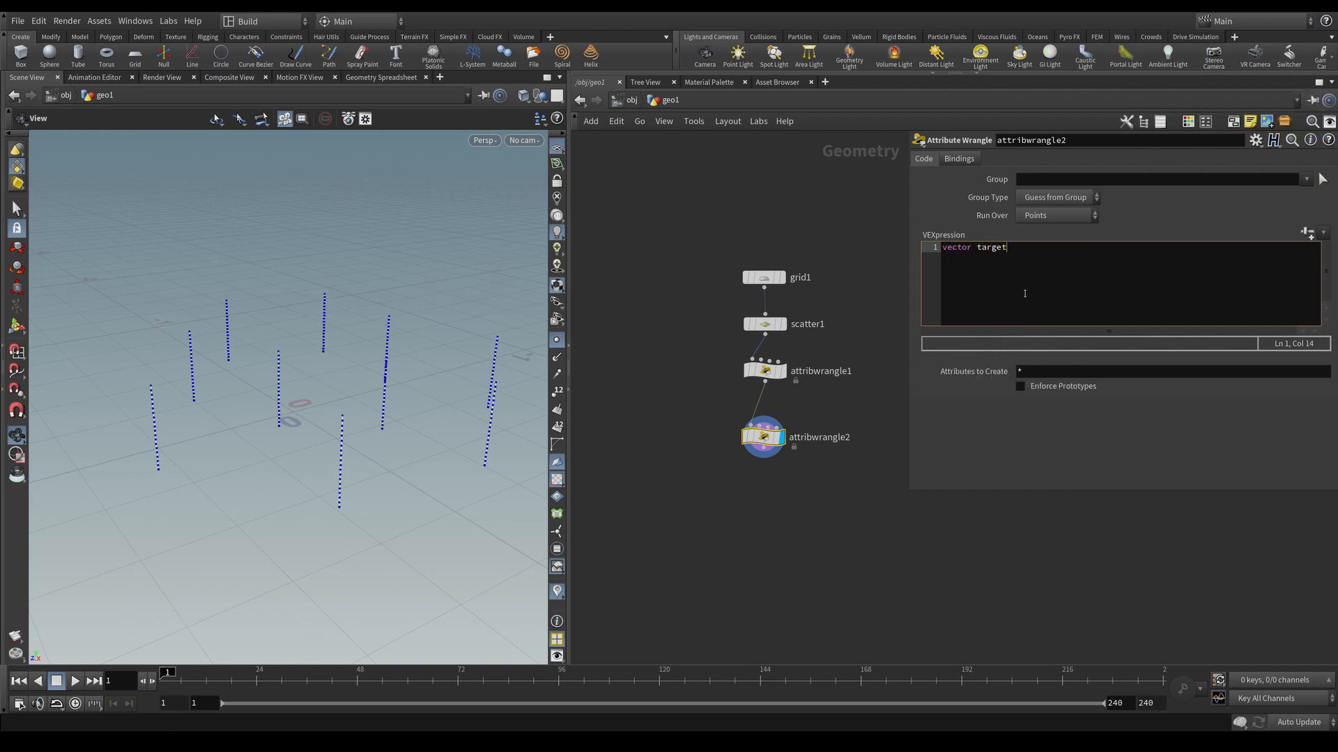
{"action": "type", "text": "_pos = point("}
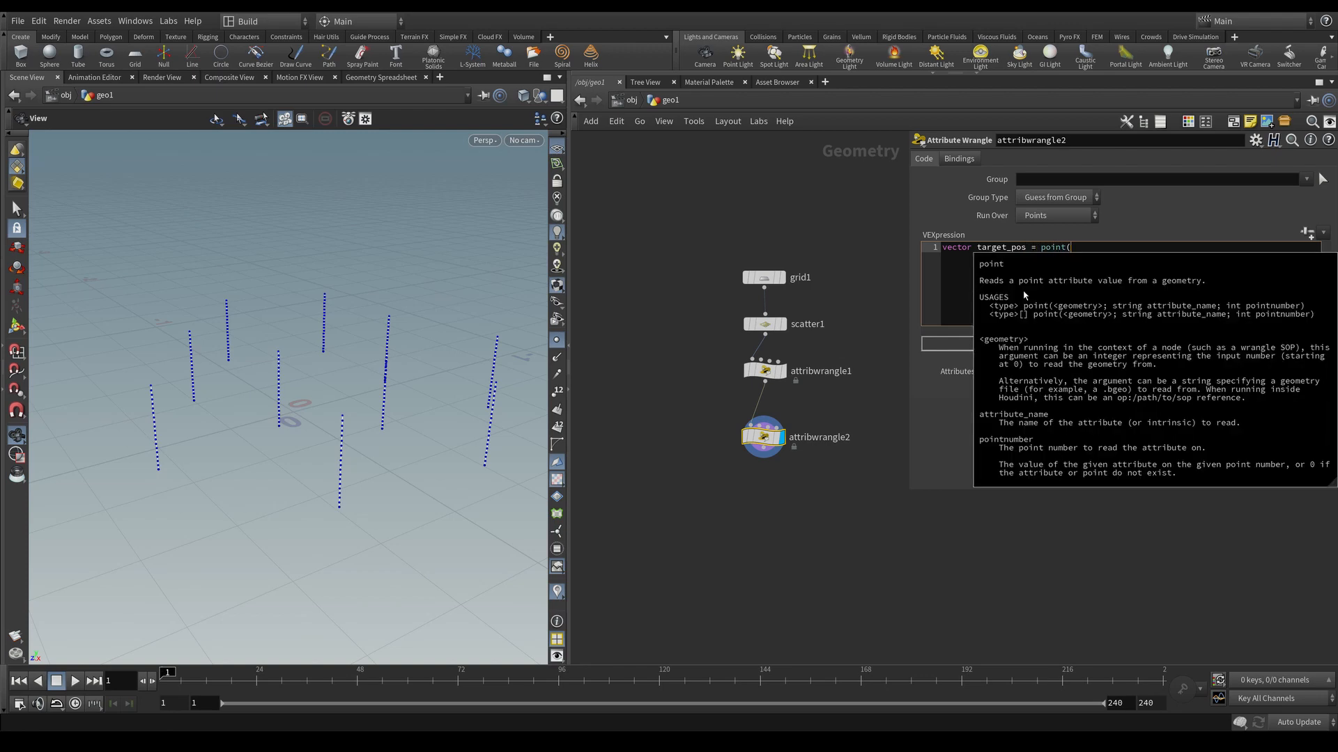
{"action": "mouse_move", "coordinate": [762, 435]}
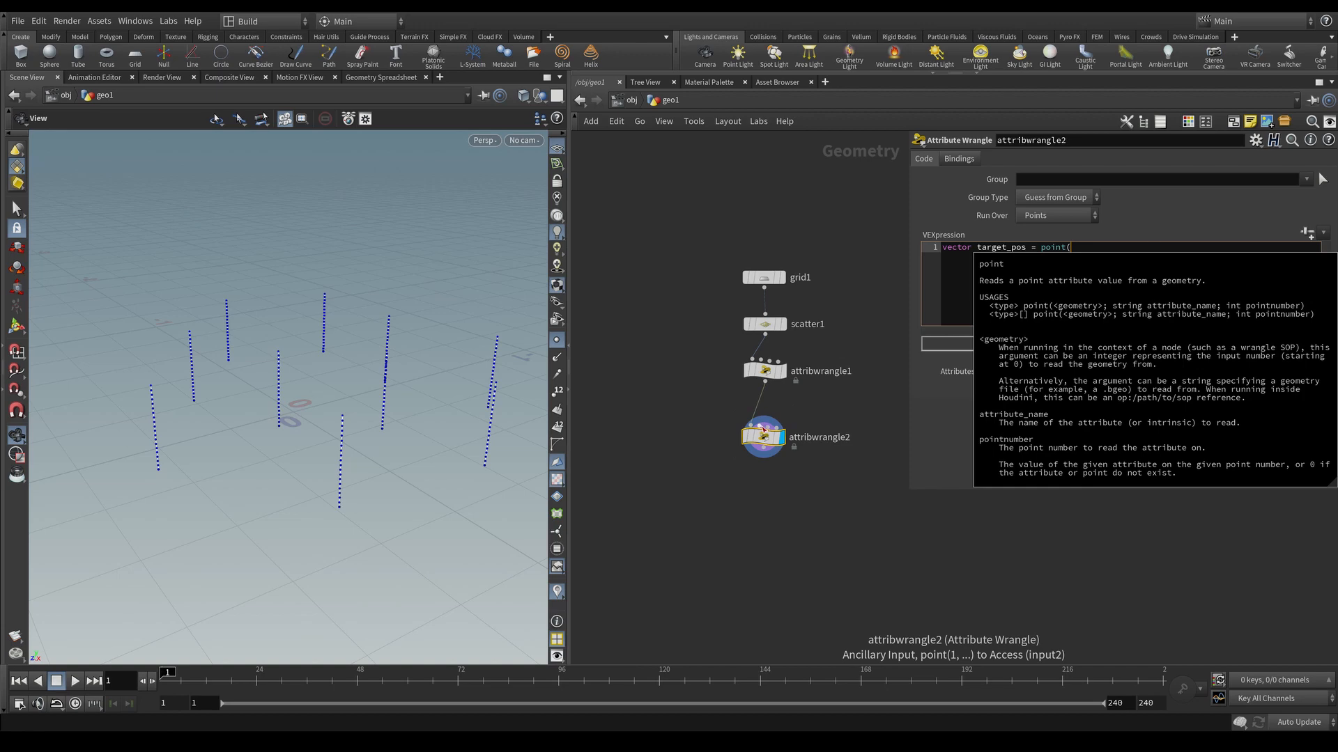
{"action": "left_click", "coordinate": [1077, 252]}
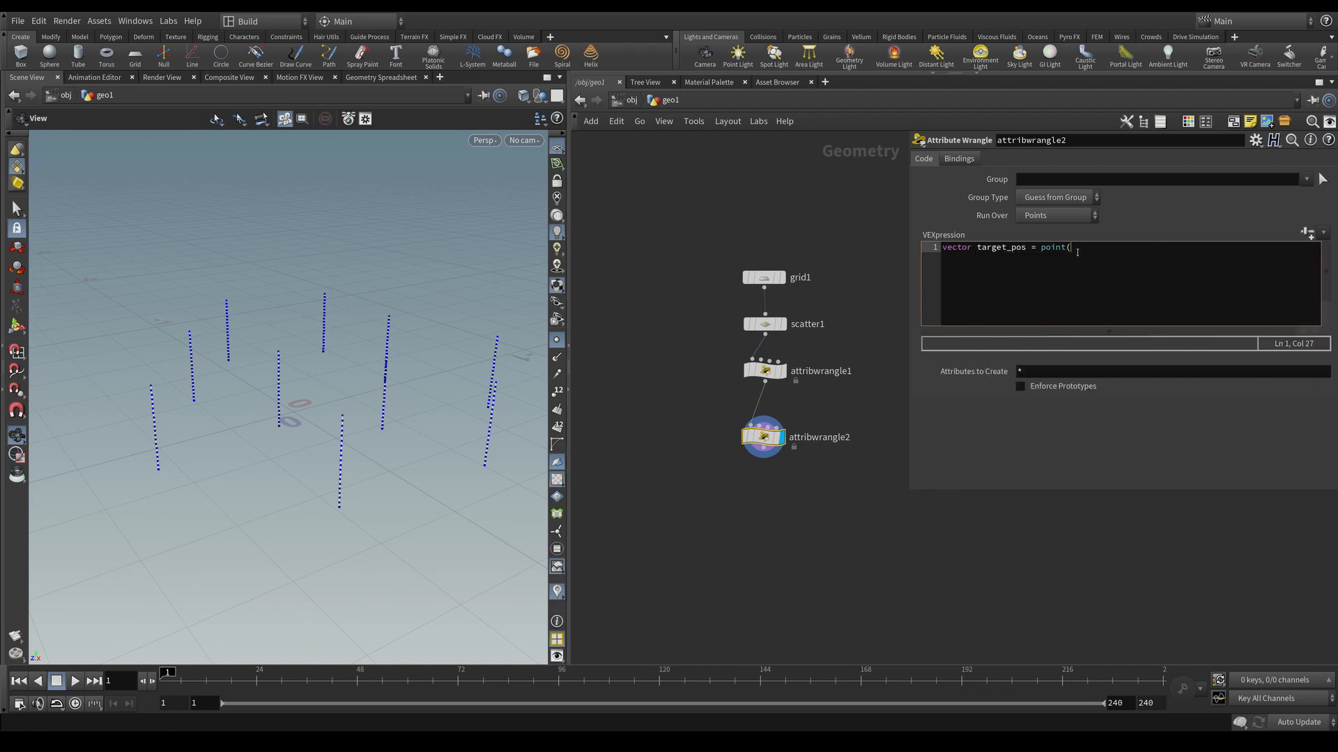
{"action": "type", "text": "1, \""}
{"action": "key", "text": "Caps_Lock"}
{"action": "type", "text": "P\""}
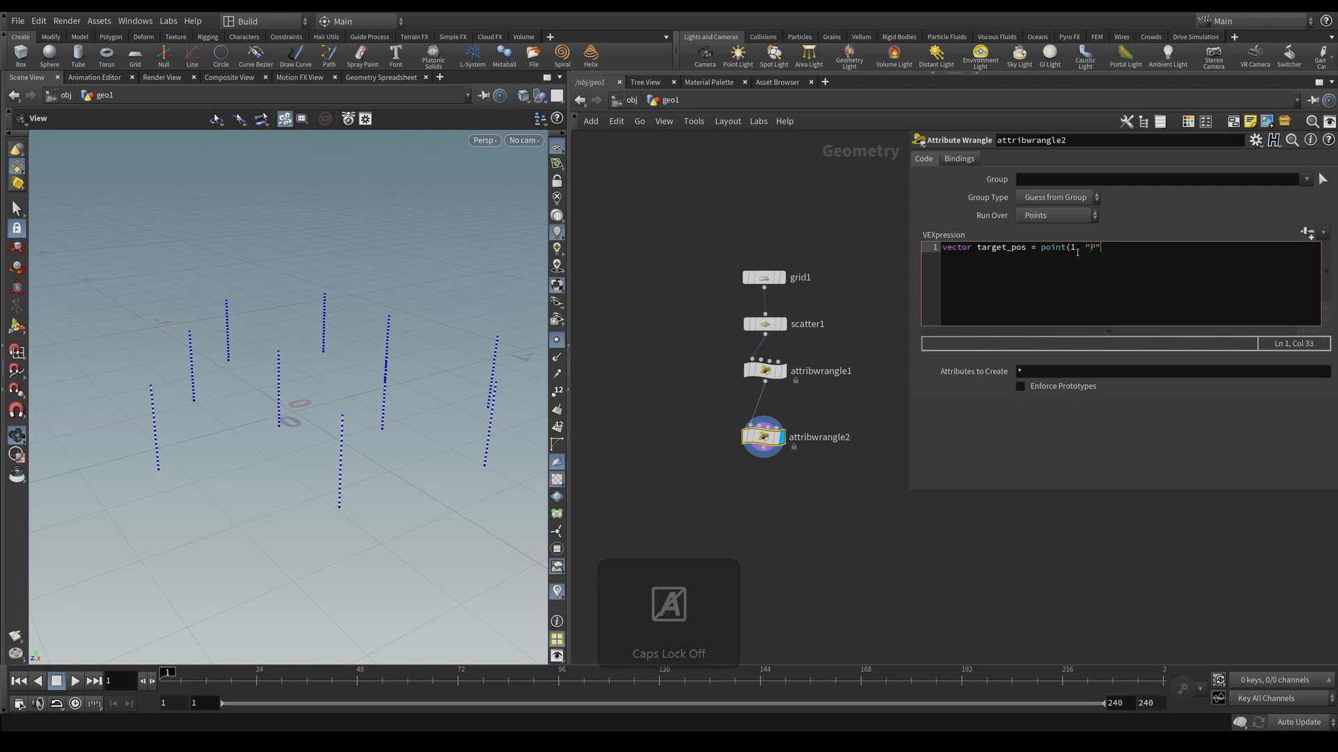
{"action": "type", "text": ", 0)"}
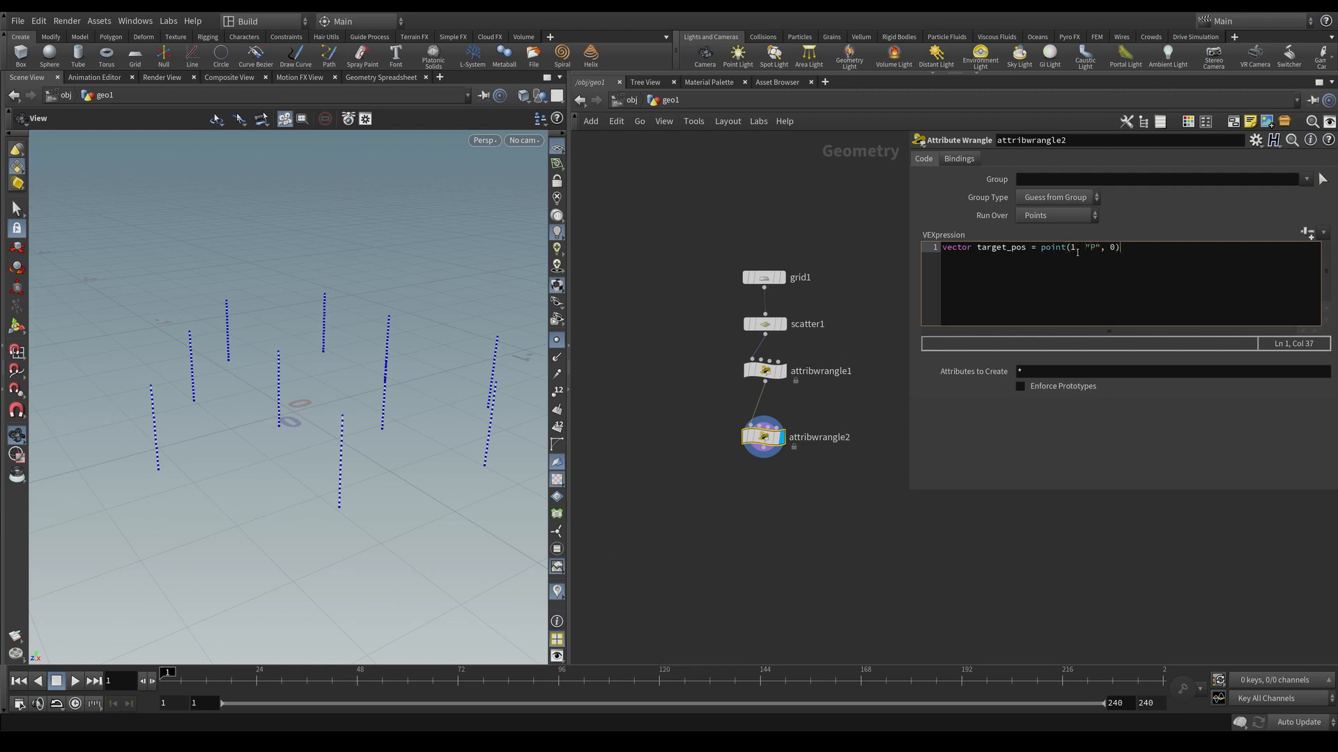
{"action": "type", "text": ";"}
Step: On a new code line, declare the horizontal vector as vector XZ_t_target = (target_pos = v@P)*{1,0,1};
{"action": "key", "text": "Return"}
{"action": "type", "text": "vector"}
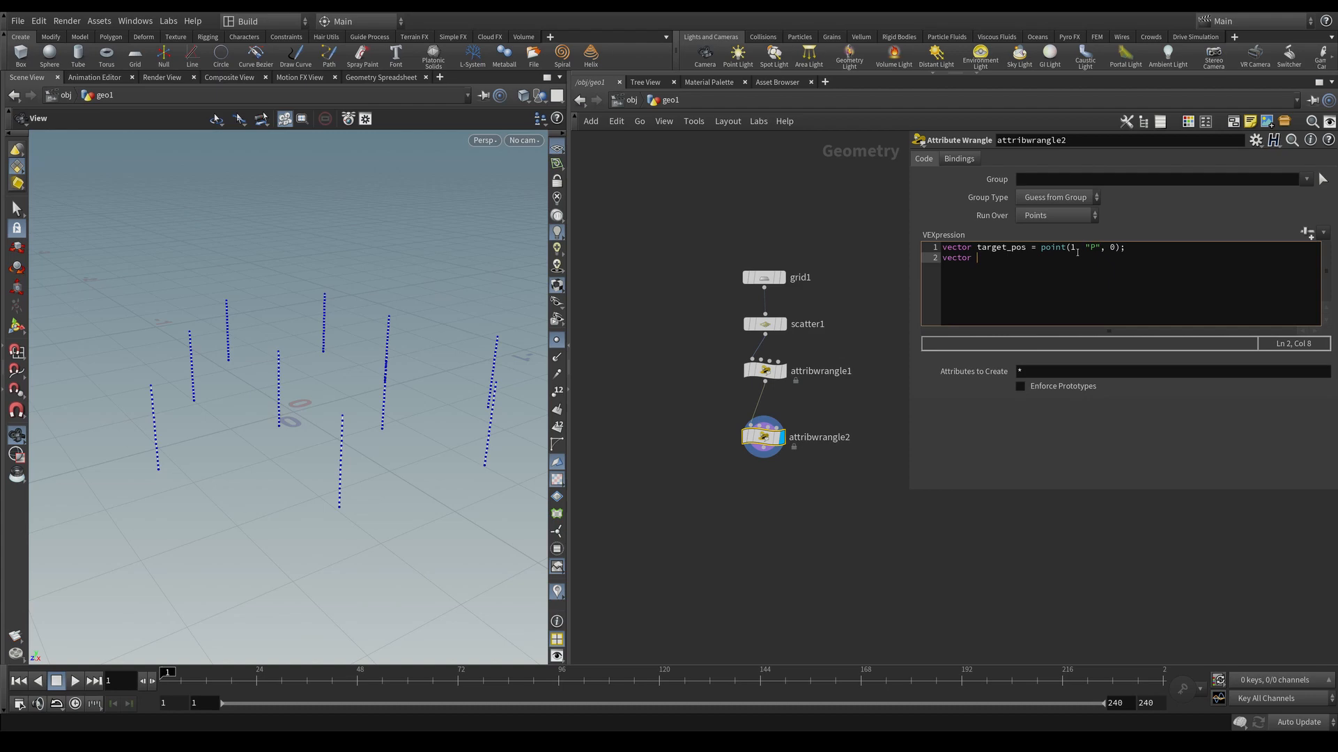
{"action": "key", "text": "Caps_Lock"}
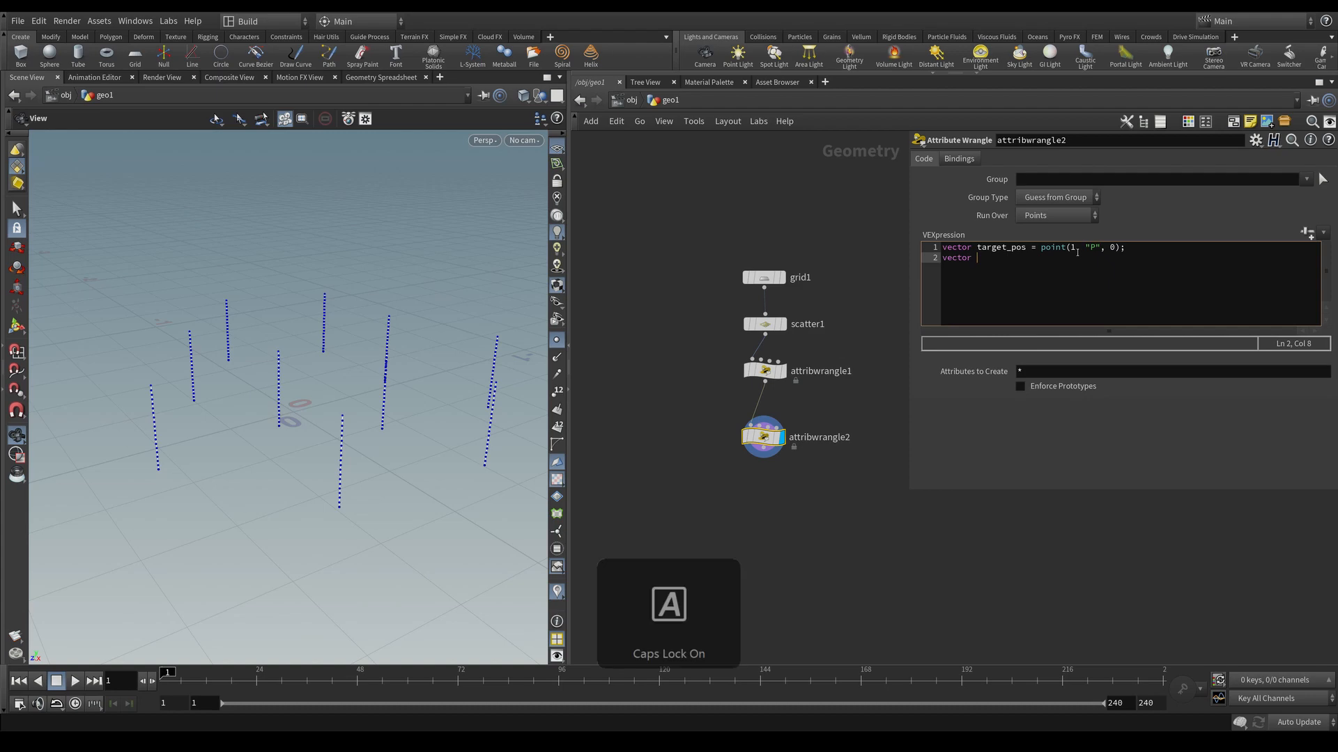
{"action": "type", "text": "XZ_"}
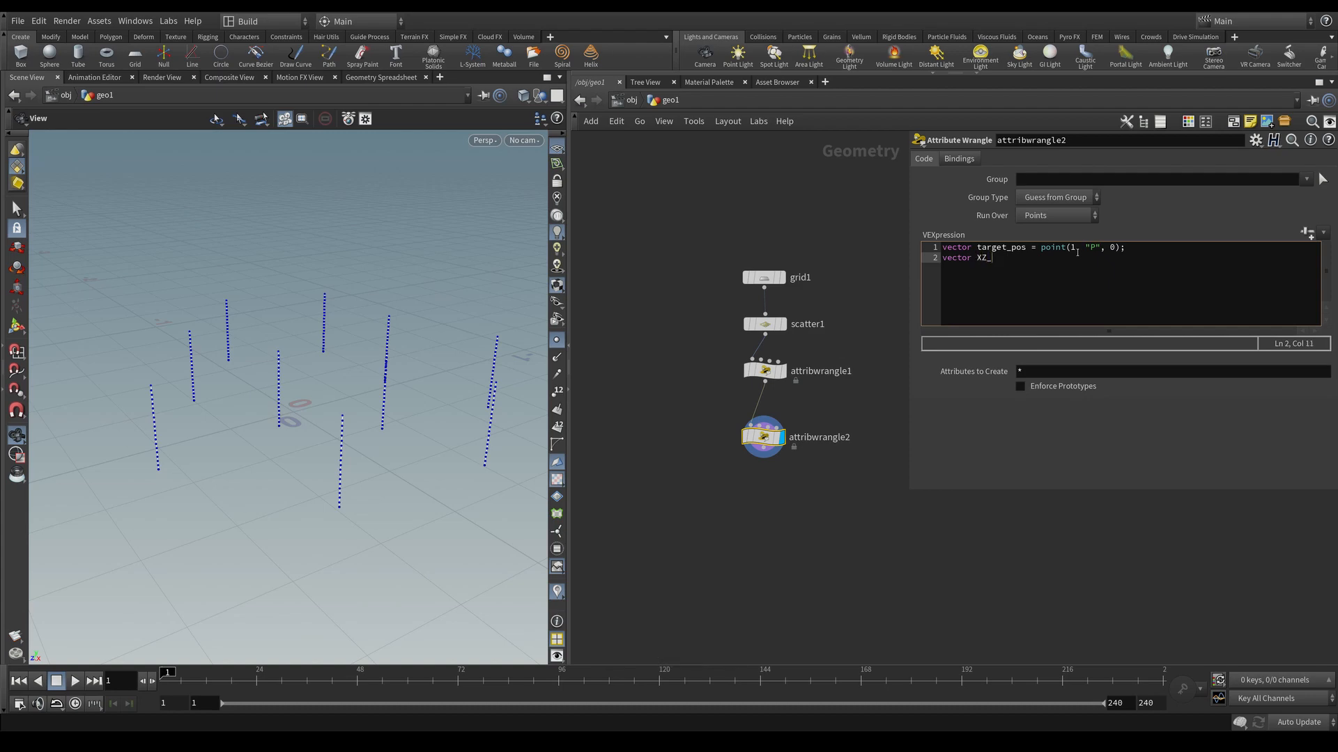
{"action": "key", "text": "Caps_Lock"}
{"action": "type", "text": "t_target ="}
{"action": "type", "text": "(target_pos = v@P"}
{"action": "key", "text": "Caps_Lock"}
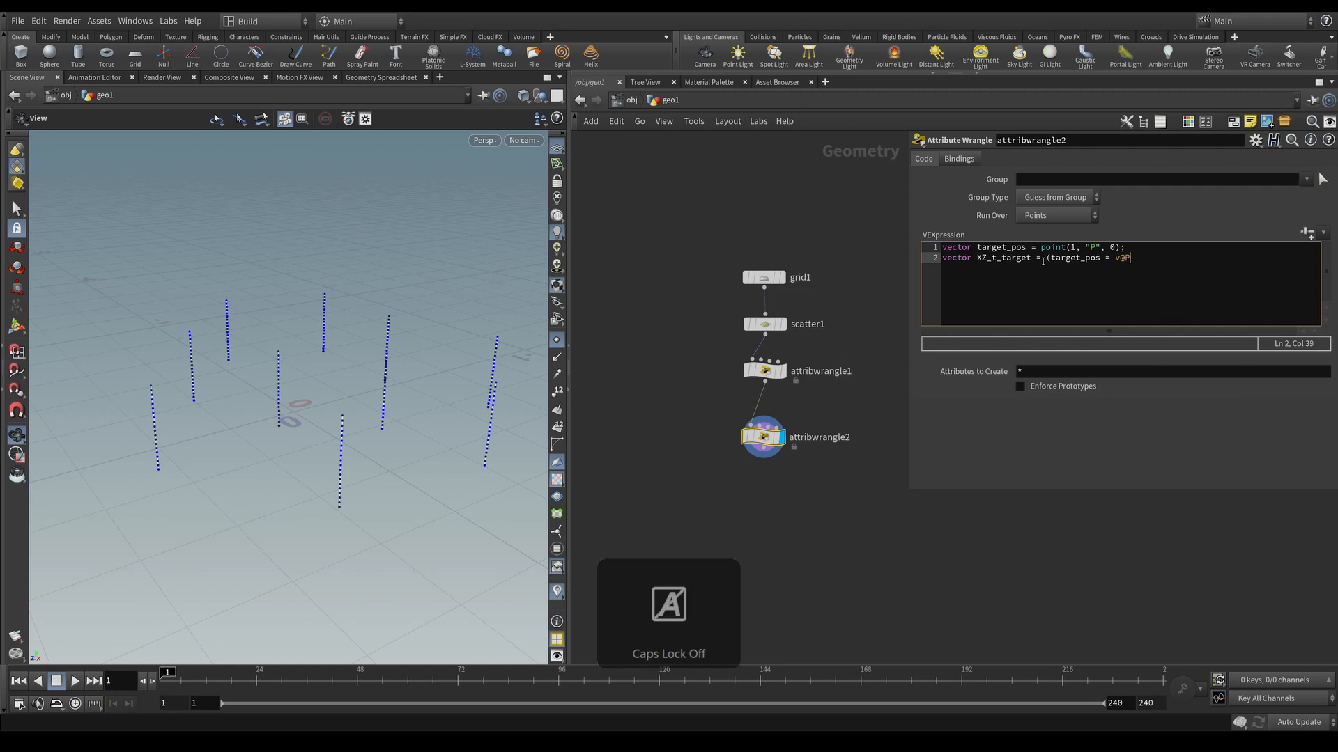
{"action": "type", "text": ")"}
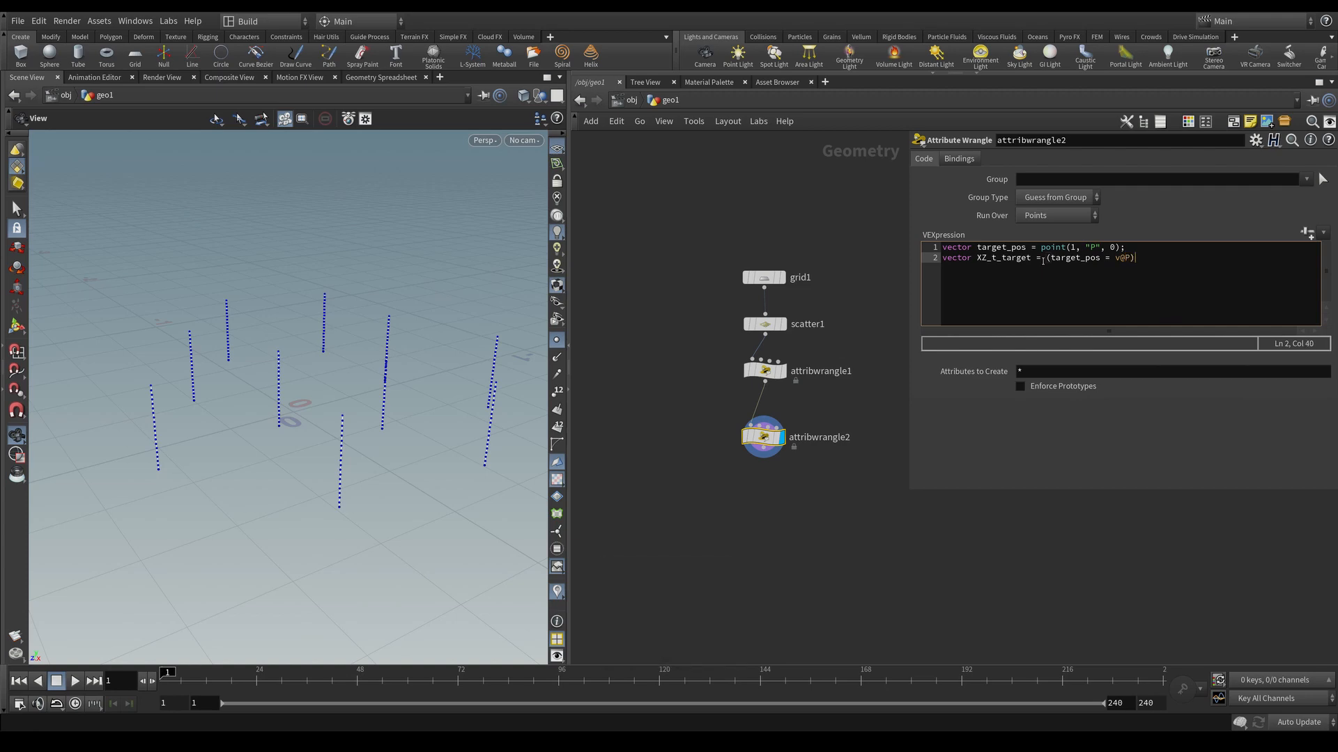
{"action": "type", "text": "*{1,0,1};"}
Step: On a third code line, store the horizontal distance with float XZ_dist_to_target = length(XZ_to_target);
{"action": "key", "text": "Return"}
{"action": "type", "text": "float"}
{"action": "key", "text": "Caps_Lock"}
{"action": "type", "text": "XZ_"}
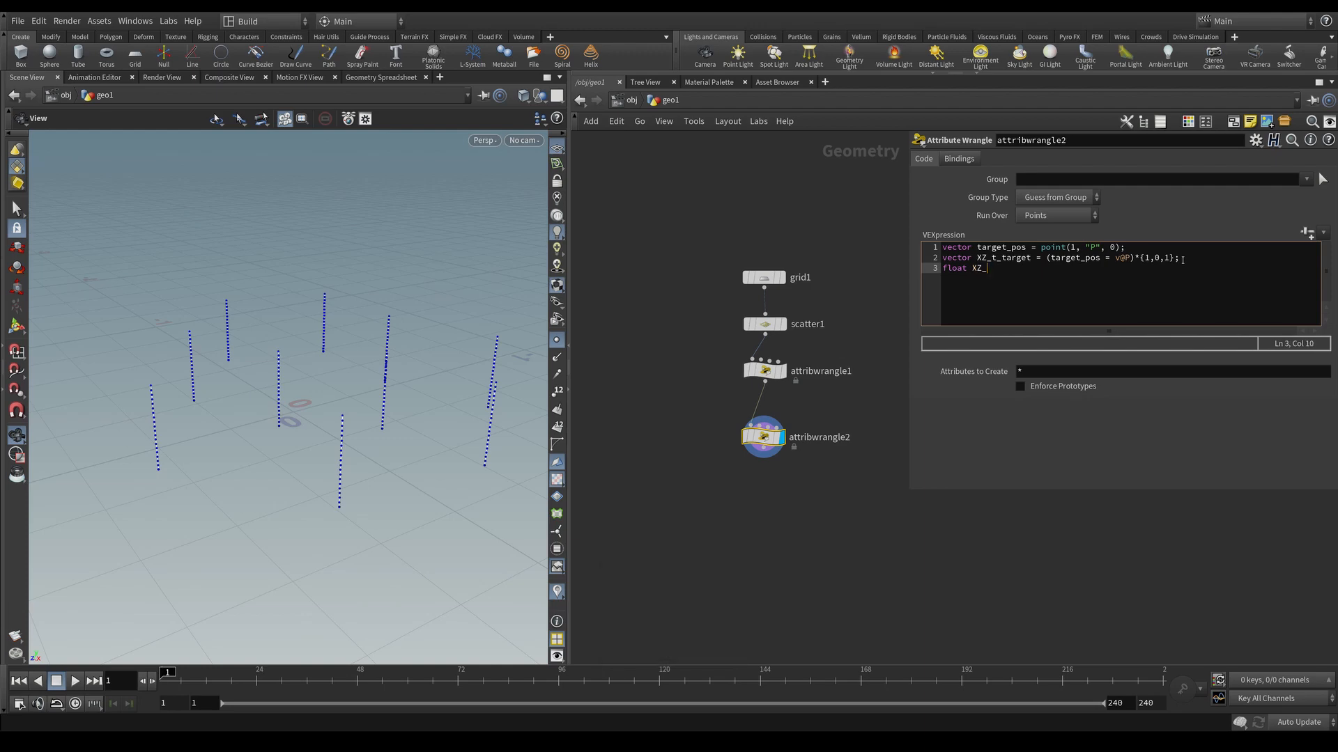
{"action": "key", "text": "Caps_Lock"}
{"action": "type", "text": "dist_to_target ="}
{"action": "type", "text": "length("}
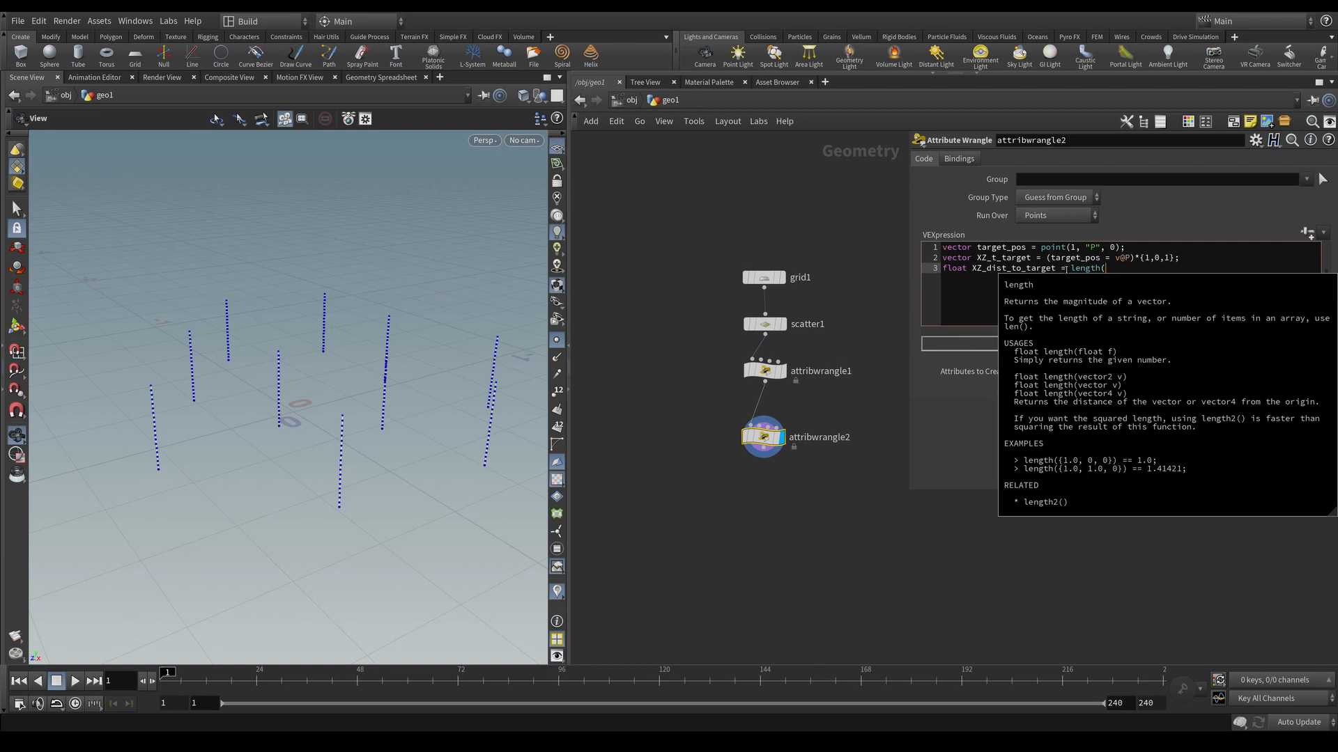
{"action": "key", "text": "Caps_Lock"}
{"action": "type", "text": "X"}
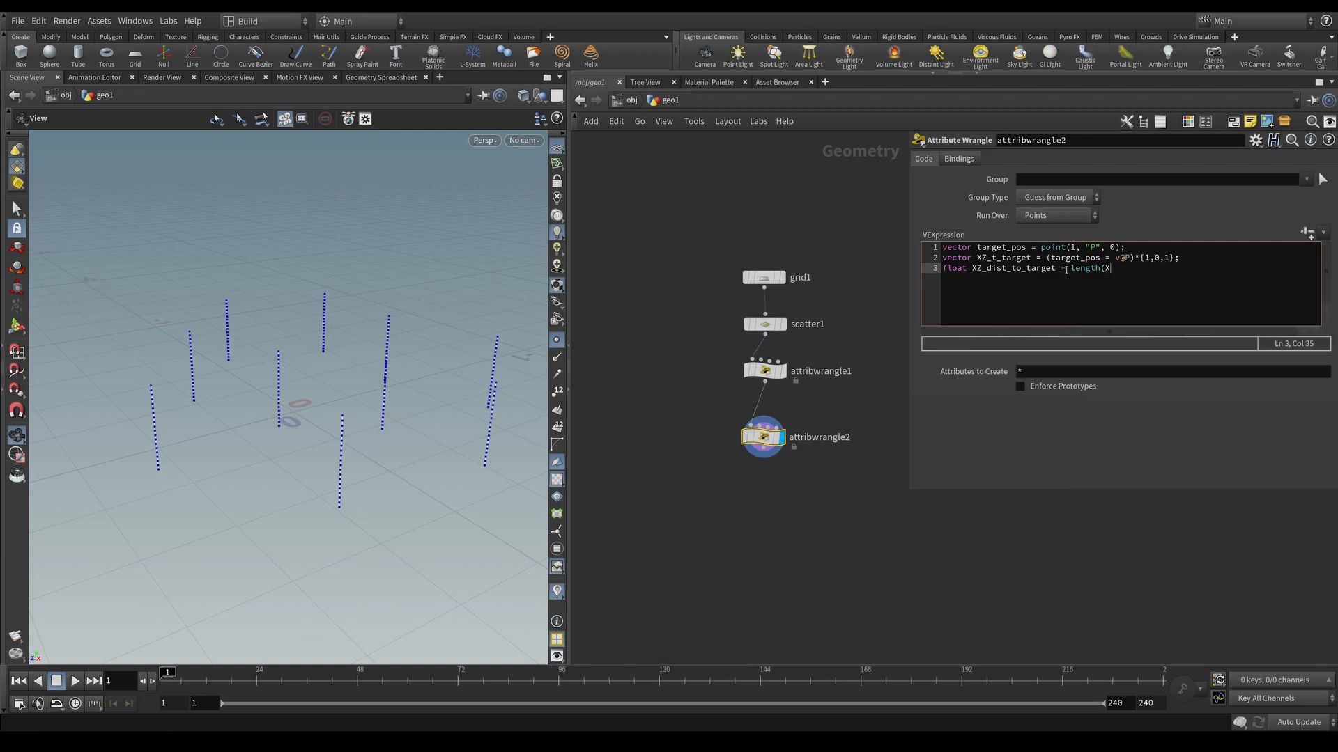
{"action": "type", "text": "Z"}
{"action": "key", "text": "Caps_Lock"}
{"action": "type", "text": "_to_tar"}
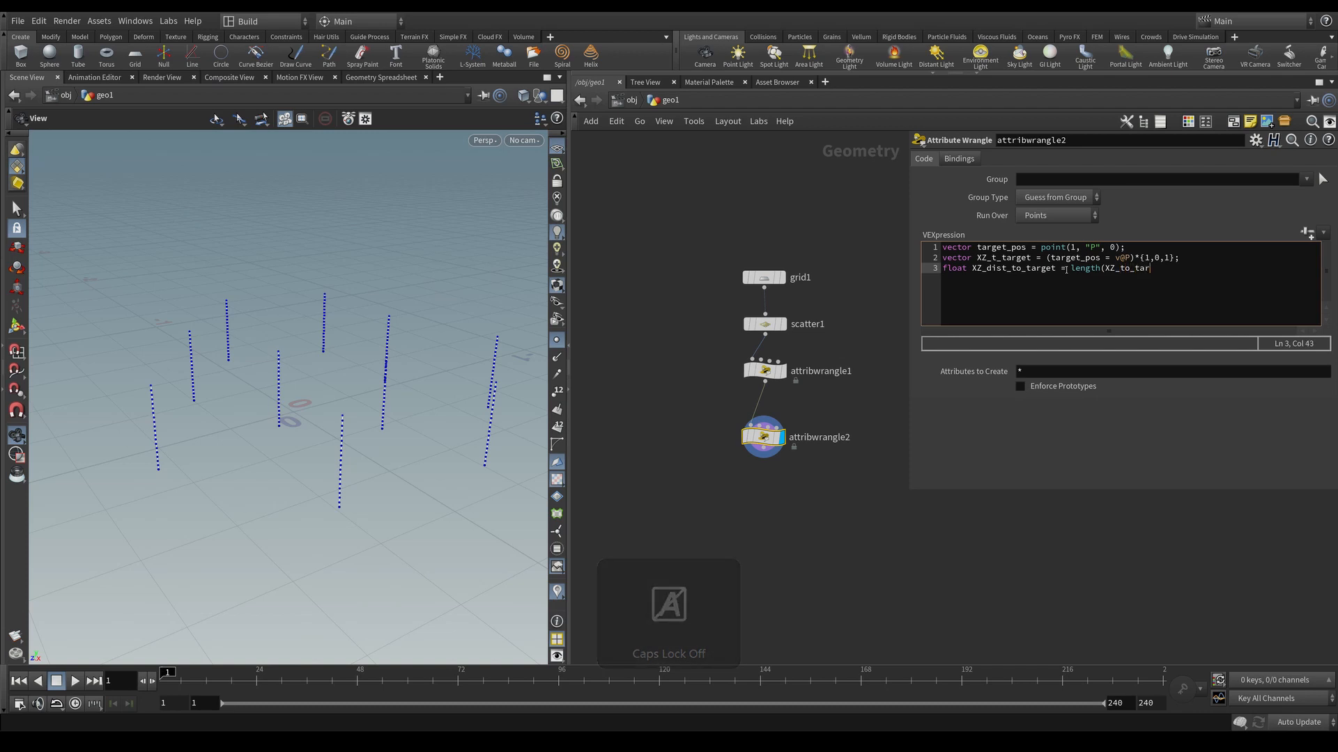
{"action": "type", "text": "get);"}
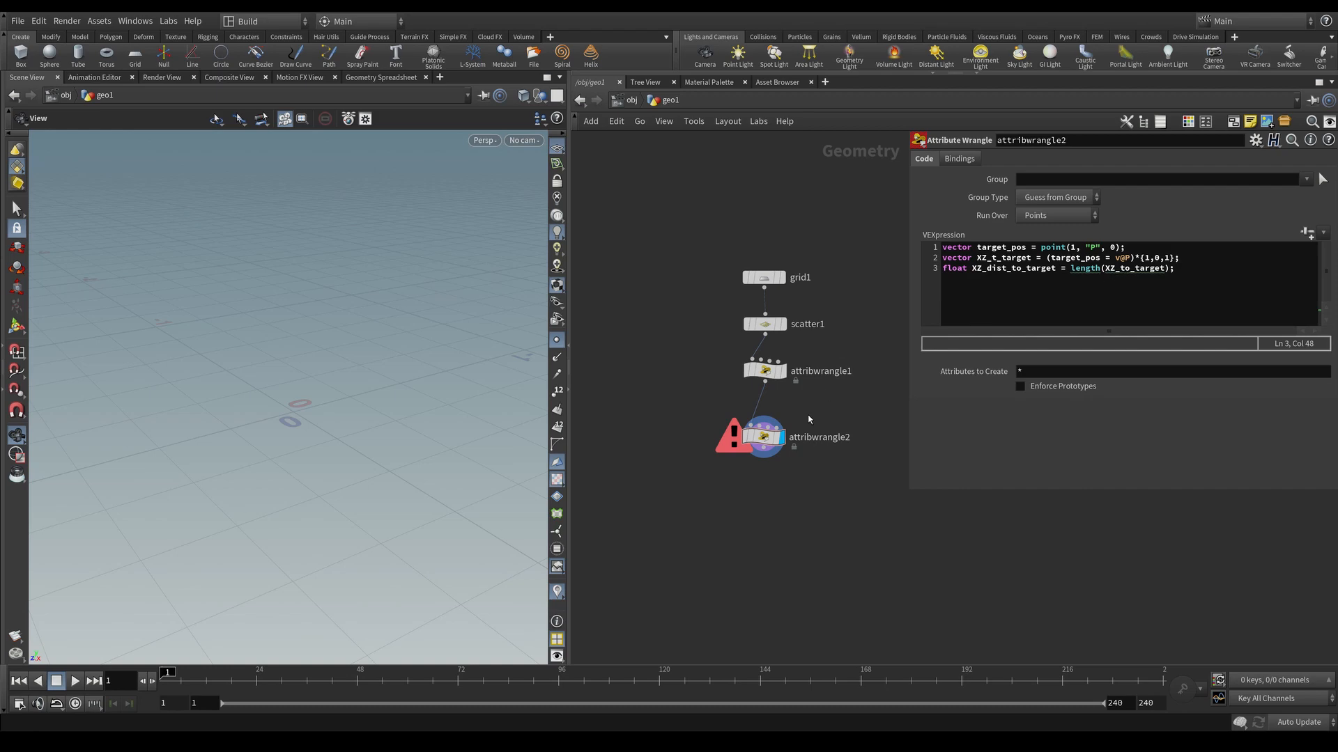
Step: Check the error on attribwrangle2, correct the variable name in code line 2 to XZ_to_target, and apply the code
{"action": "middle_click", "coordinate": [770, 437]}
{"action": "left_click", "coordinate": [1119, 269]}
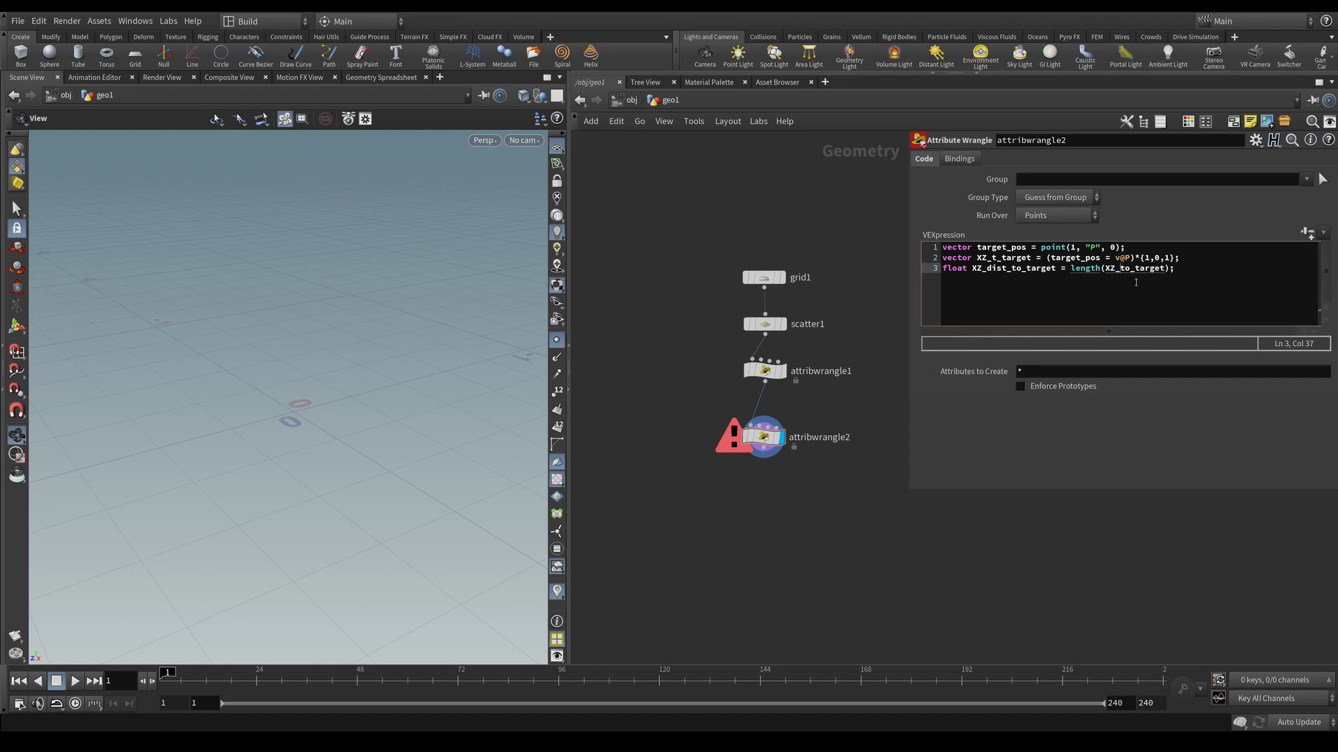
{"action": "left_click", "coordinate": [999, 258]}
{"action": "type", "text": "o"}
{"action": "left_click", "coordinate": [923, 577]}
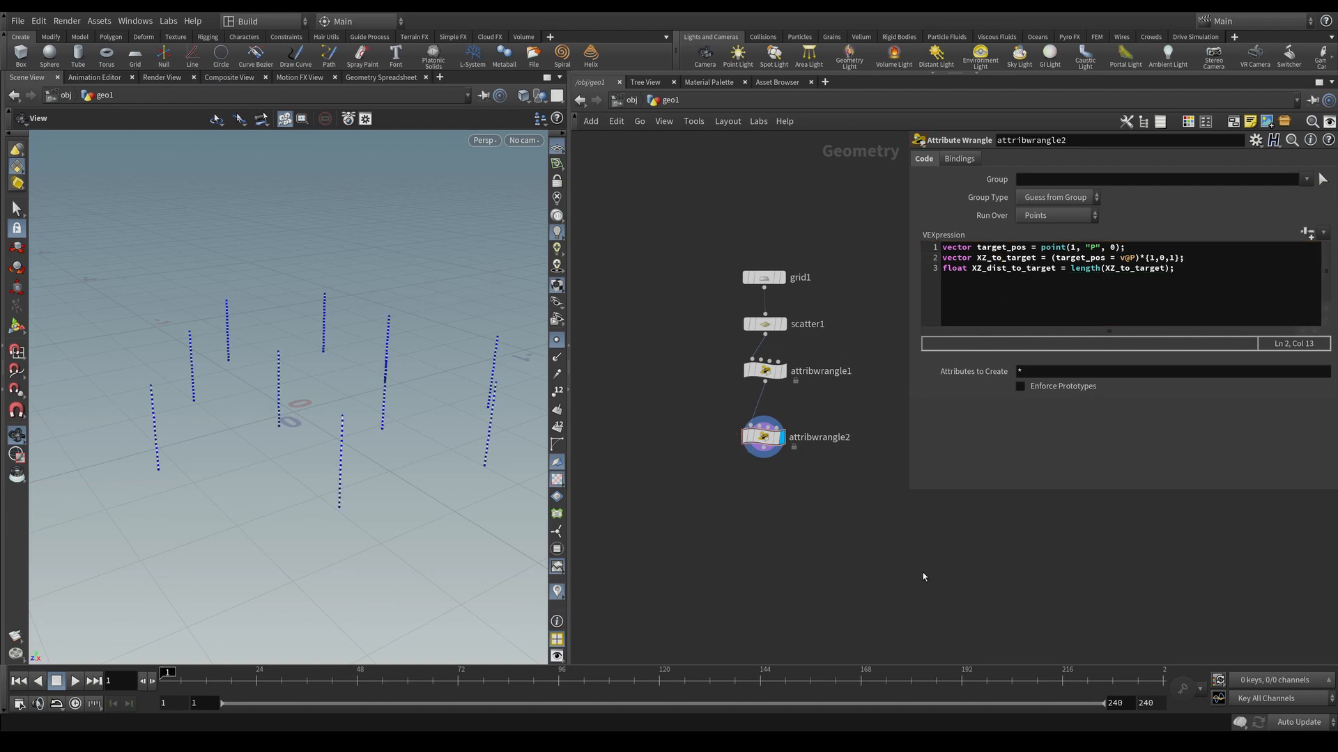
Step: Add a fourth code line that normalizes and scales the vector: XZ_to_target = normalize(XZ_to_target)*f@y_range;
{"action": "left_click", "coordinate": [1184, 270]}
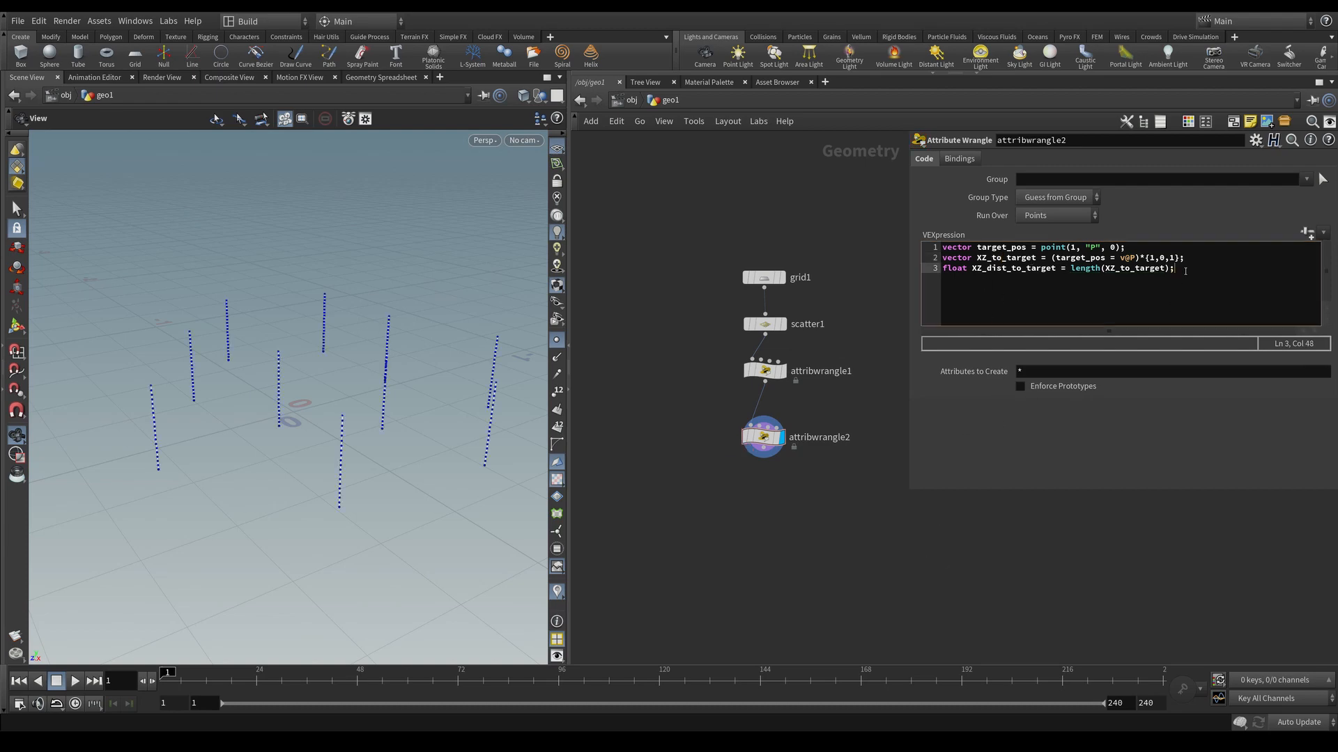
{"action": "key", "text": "Return"}
{"action": "key", "text": "Caps_Lock"}
{"action": "type", "text": "XZ_"}
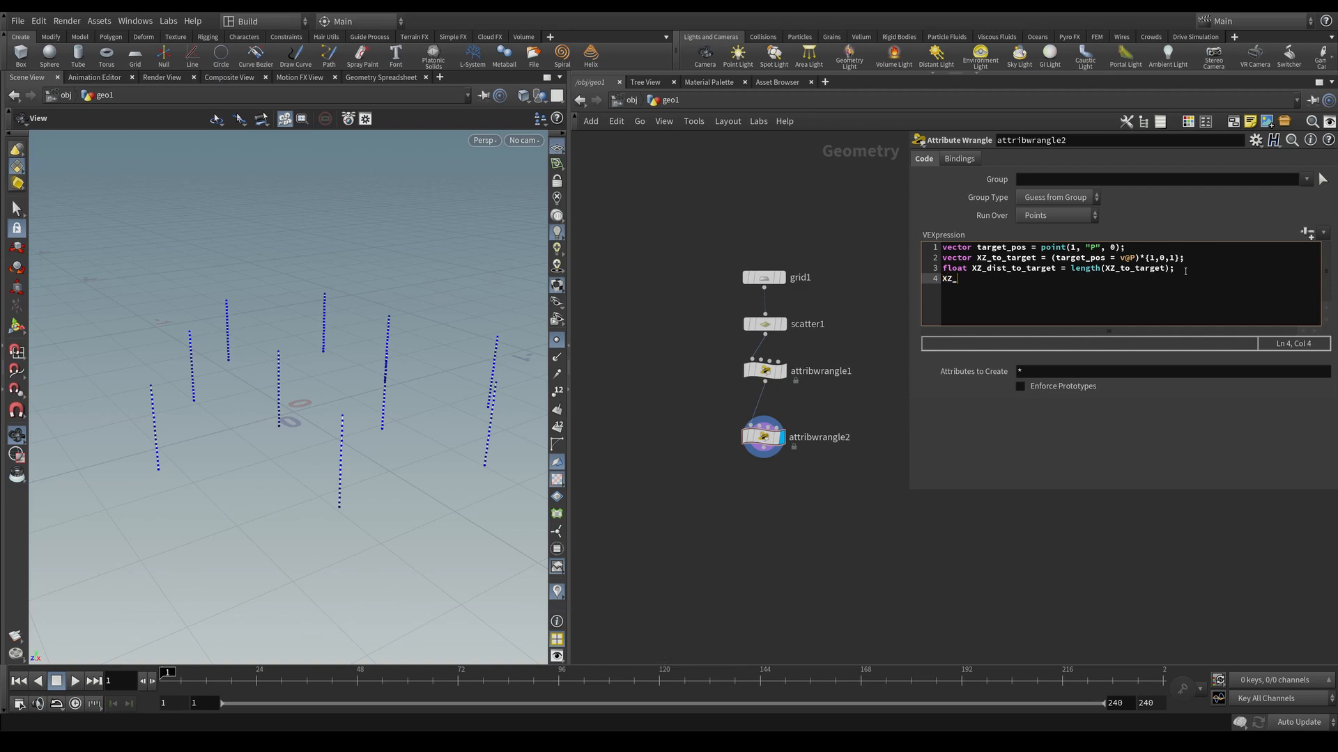
{"action": "key", "text": "Caps_Lock"}
{"action": "type", "text": "to_target = normalize"}
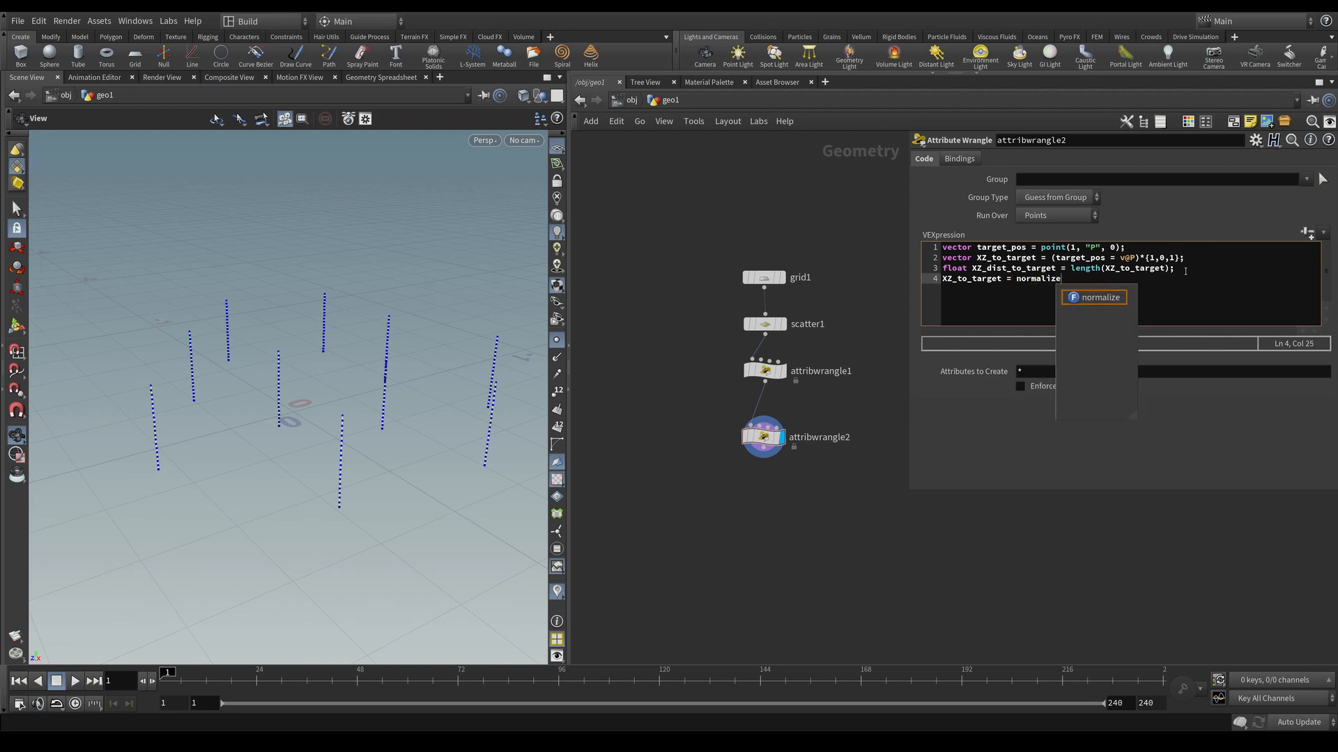
{"action": "type", "text": "("}
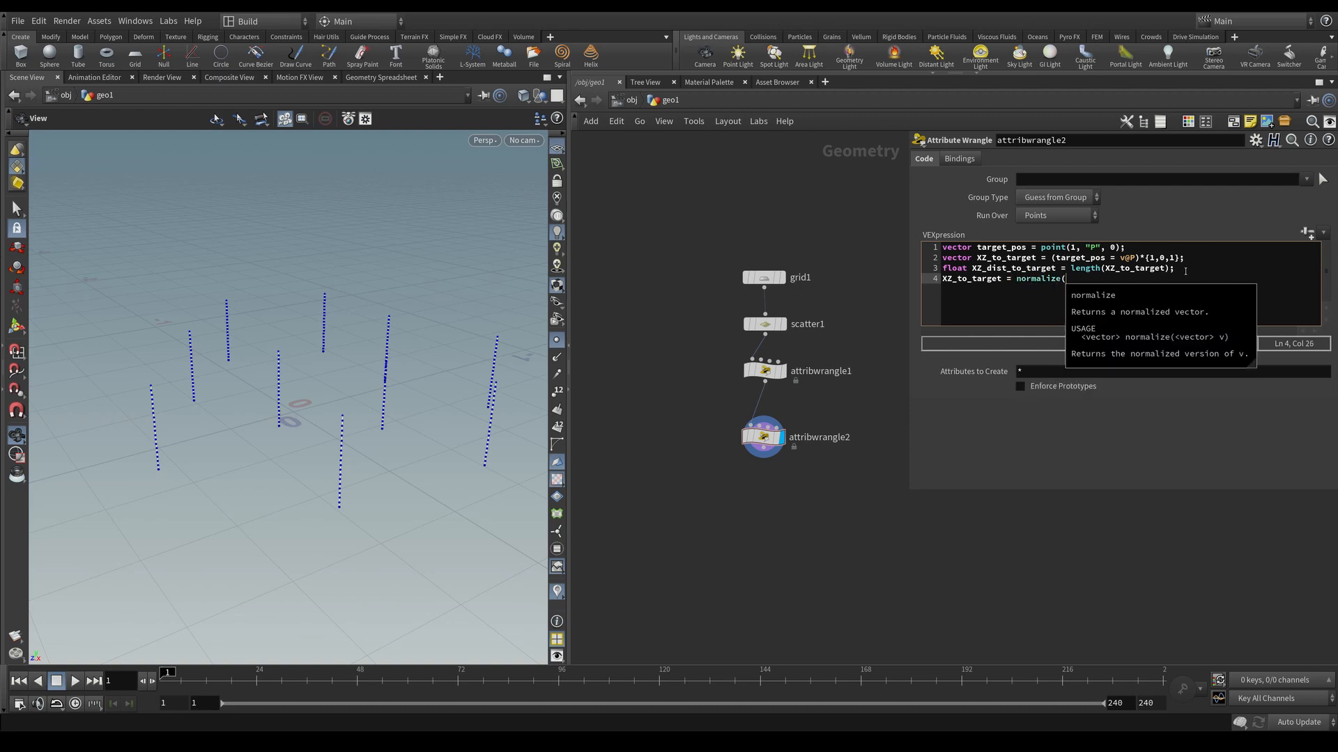
{"action": "key", "text": "Caps_Lock"}
{"action": "type", "text": "XZ"}
{"action": "key", "text": "Caps_Lock"}
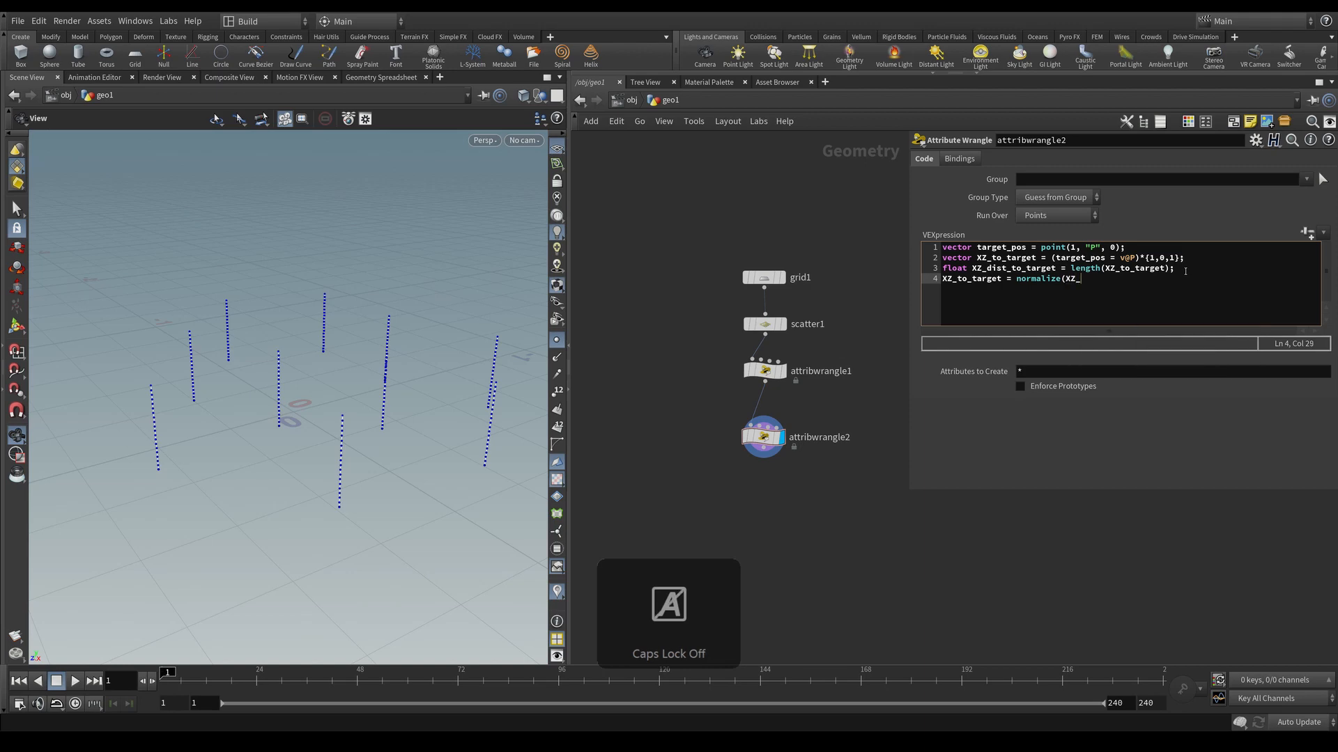
{"action": "type", "text": "_to_tar"}
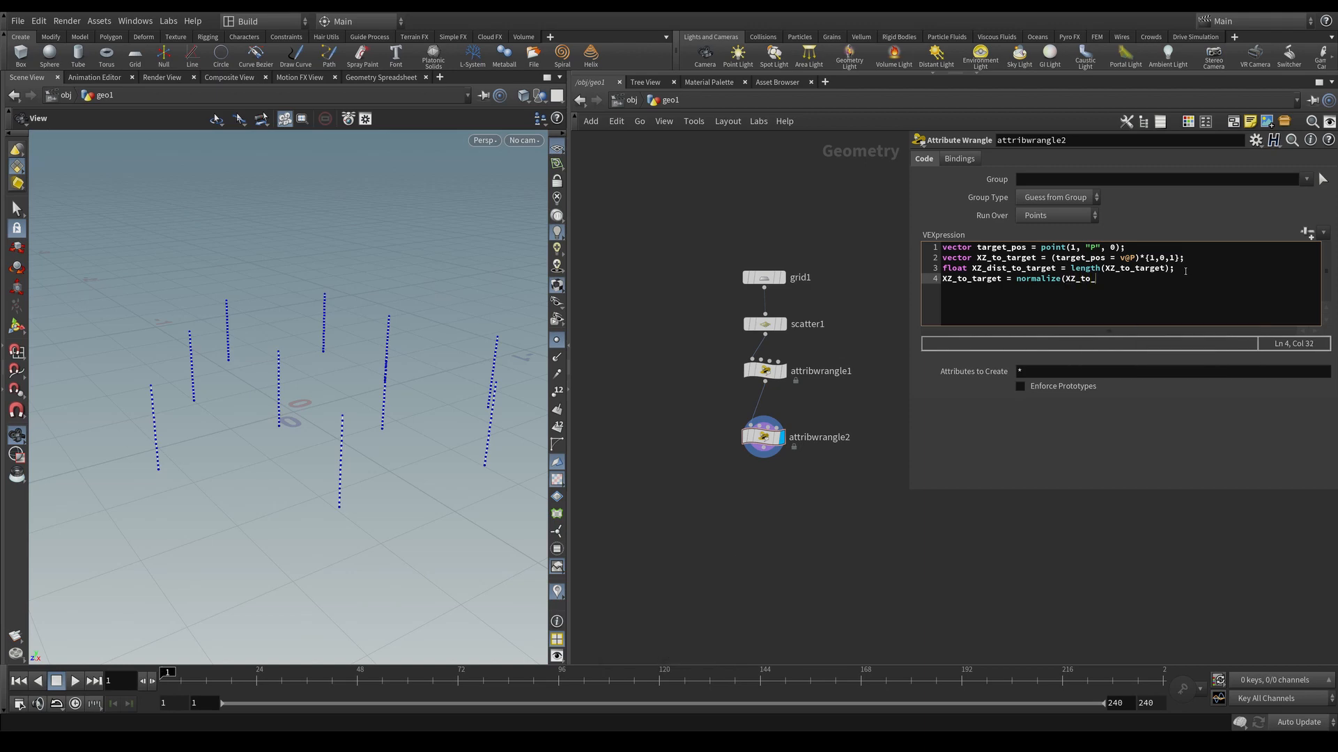
{"action": "type", "text": "get)*f@"}
{"action": "key", "text": "Escape"}
{"action": "type", "text": "y_range;"}
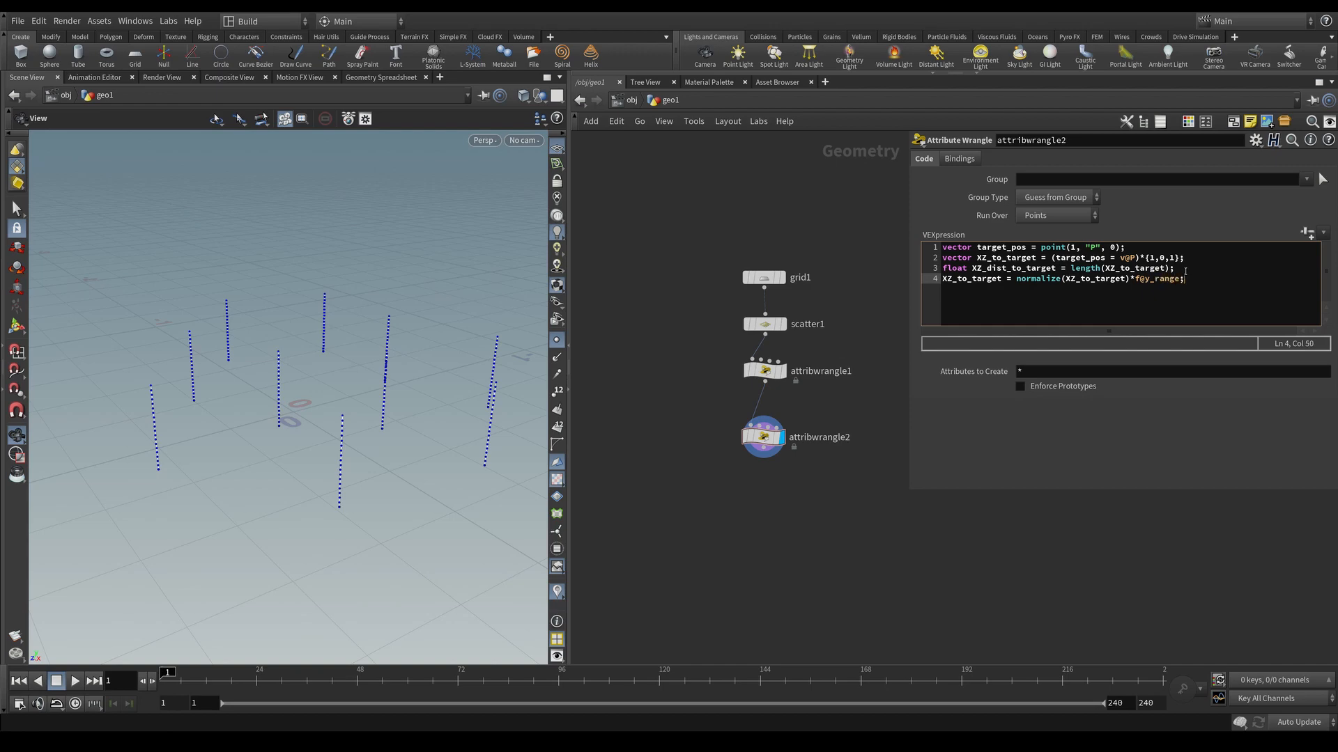
{"action": "left_click", "coordinate": [767, 373]}
{"action": "left_click", "coordinate": [763, 436]}
{"action": "left_click_drag", "start_coordinate": [1017, 280], "coordinate": [1082, 281]}
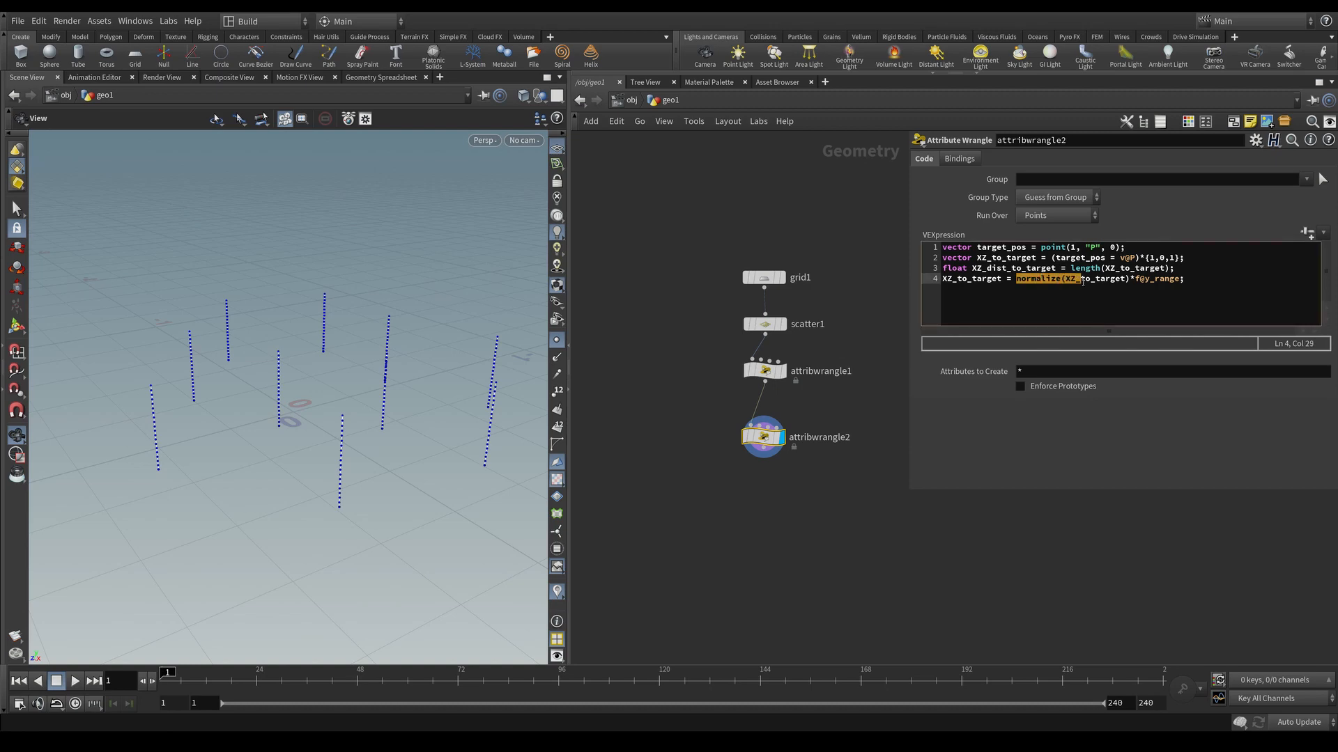
{"action": "left_click", "coordinate": [1018, 279]}
{"action": "left_click_drag", "start_coordinate": [988, 258], "coordinate": [1012, 258]}
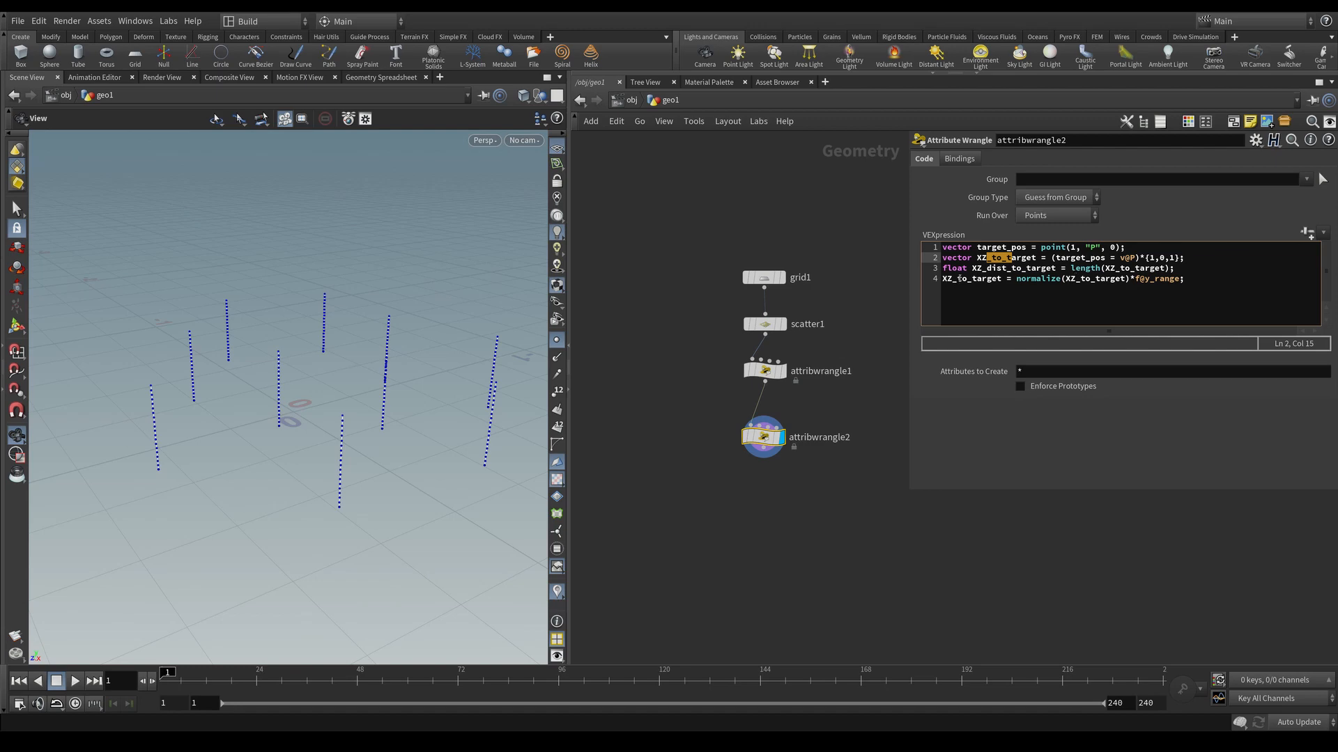
Step: On code line 6, leaving line 5 blank, start the bend direction declaration with vector dir_bend = lerp(
{"action": "left_click_drag", "start_coordinate": [942, 278], "coordinate": [953, 278]}
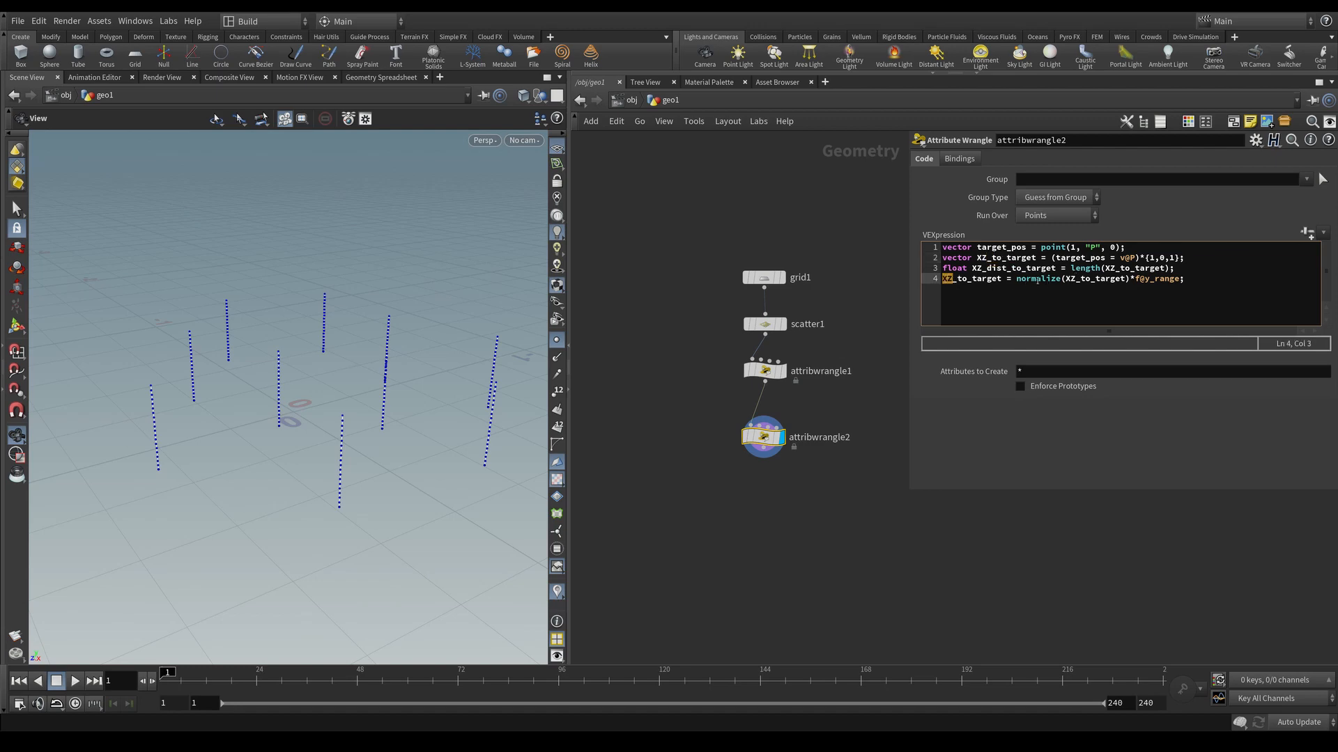
{"action": "left_click", "coordinate": [1208, 280]}
{"action": "key", "text": "Return"}
{"action": "key", "text": "Return"}
{"action": "type", "text": "vec"}
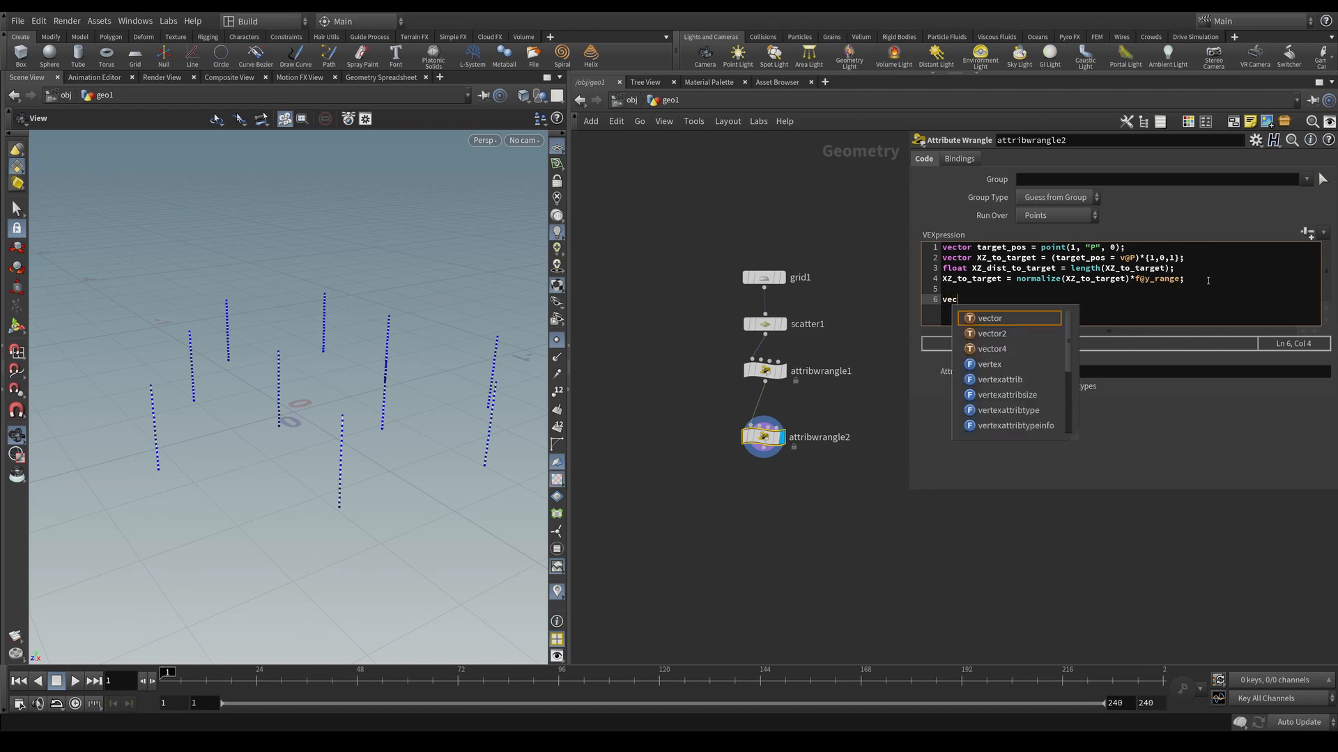
{"action": "type", "text": "tor dir_blend"}
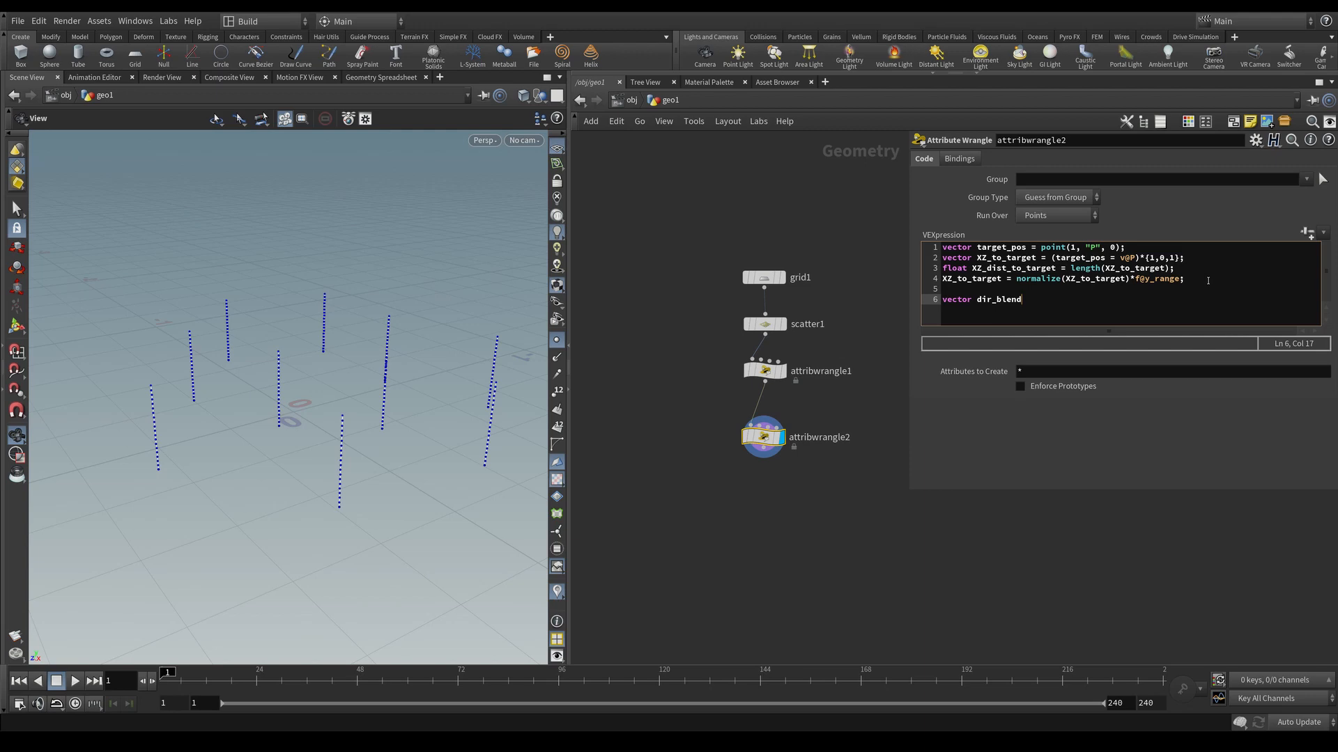
{"action": "key", "text": "BackSpace"}
{"action": "key", "text": "BackSpace"}
{"action": "key", "text": "BackSpace"}
{"action": "key", "text": "BackSpace"}
{"action": "type", "text": "end = lerp("}
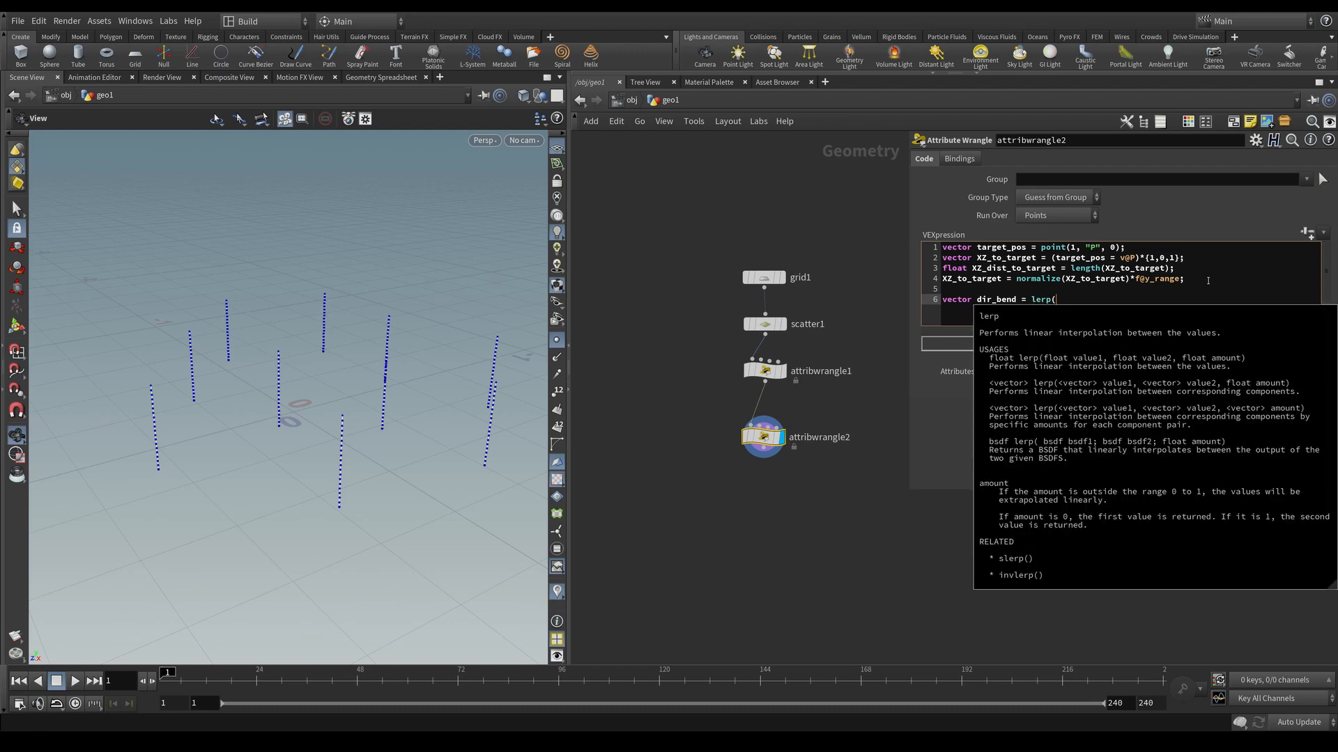
Step: Enter XZ_to_target and the downward vector {0, -1,0} as the first two arguments of the lerp call
{"action": "key", "text": "Caps_Lock"}
{"action": "type", "text": "XZ"}
{"action": "key", "text": "Caps_Lock"}
{"action": "type", "text": "_to_t"}
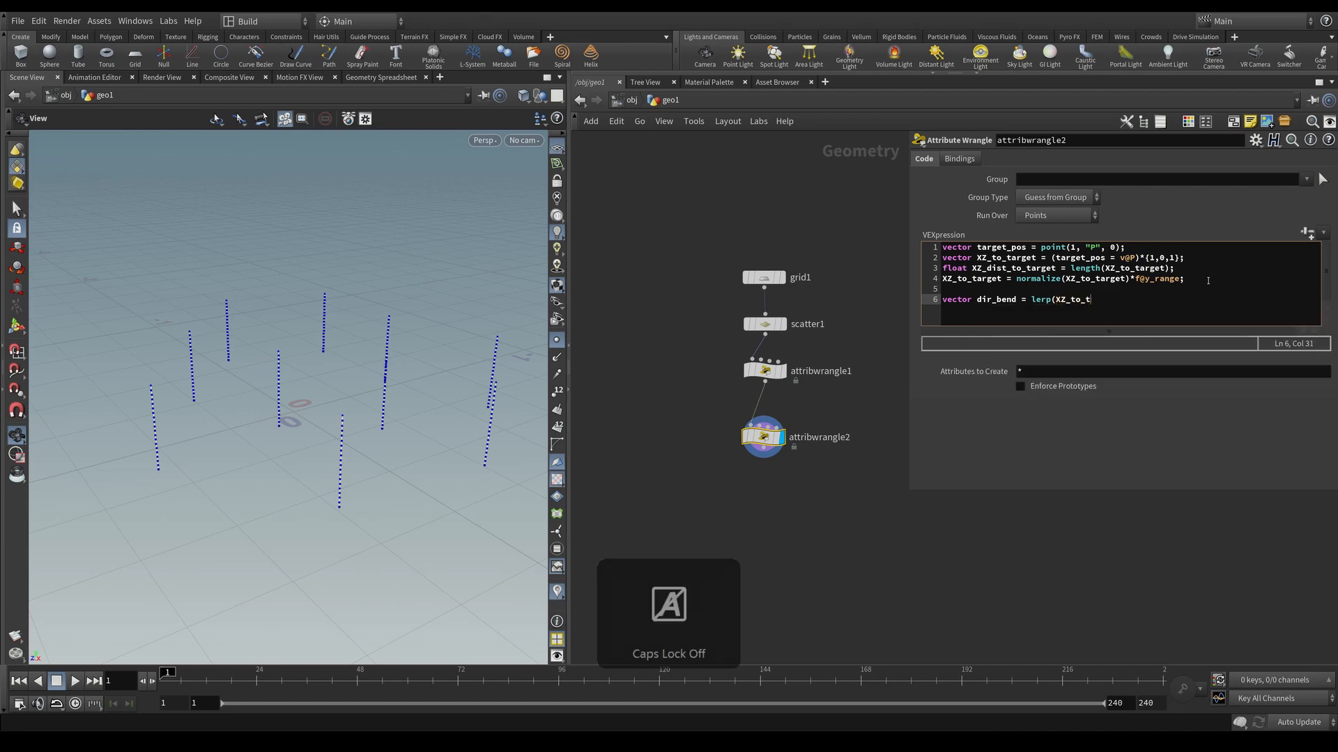
{"action": "type", "text": "arget"}
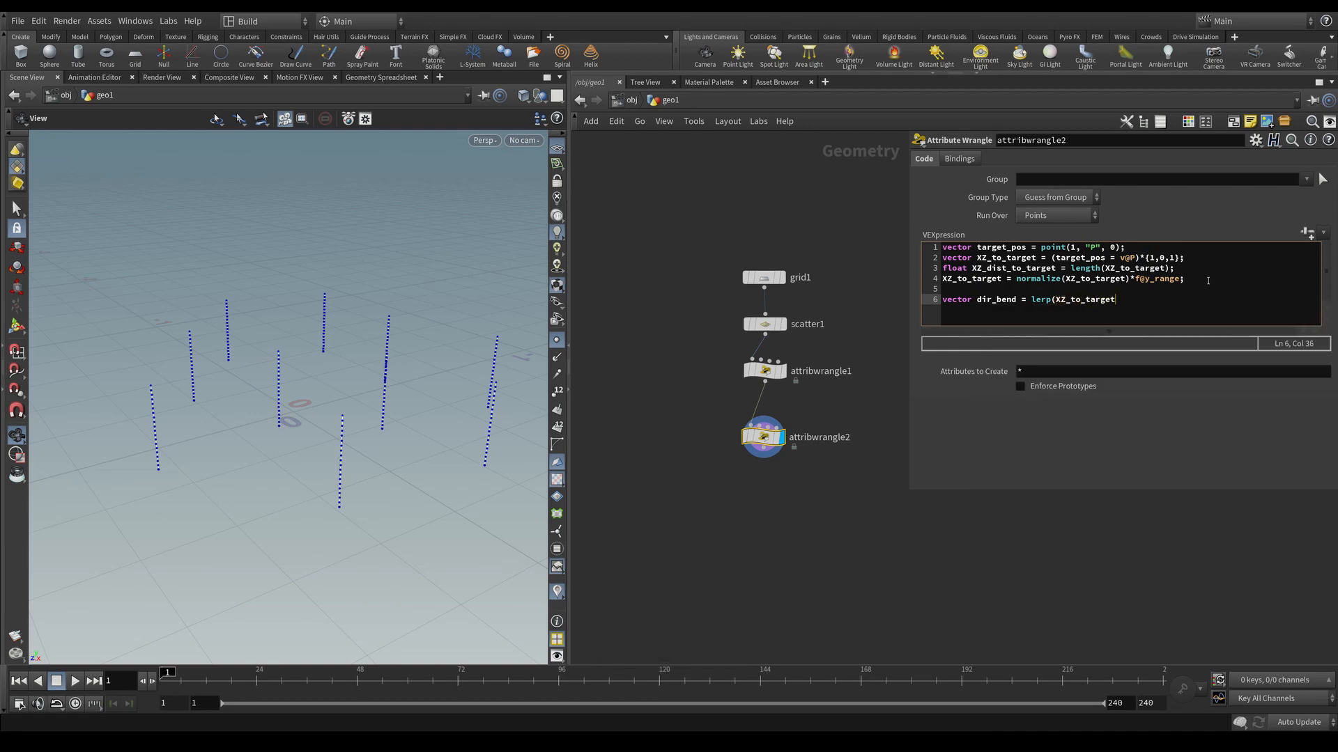
{"action": "type", "text": ","}
{"action": "type", "text": "{0, -1,0},"}
Step: Complete the lerp call with fit01(f@y_range, 0, 0.5) as its blend amount and end the statement
{"action": "type", "text": "fit"}
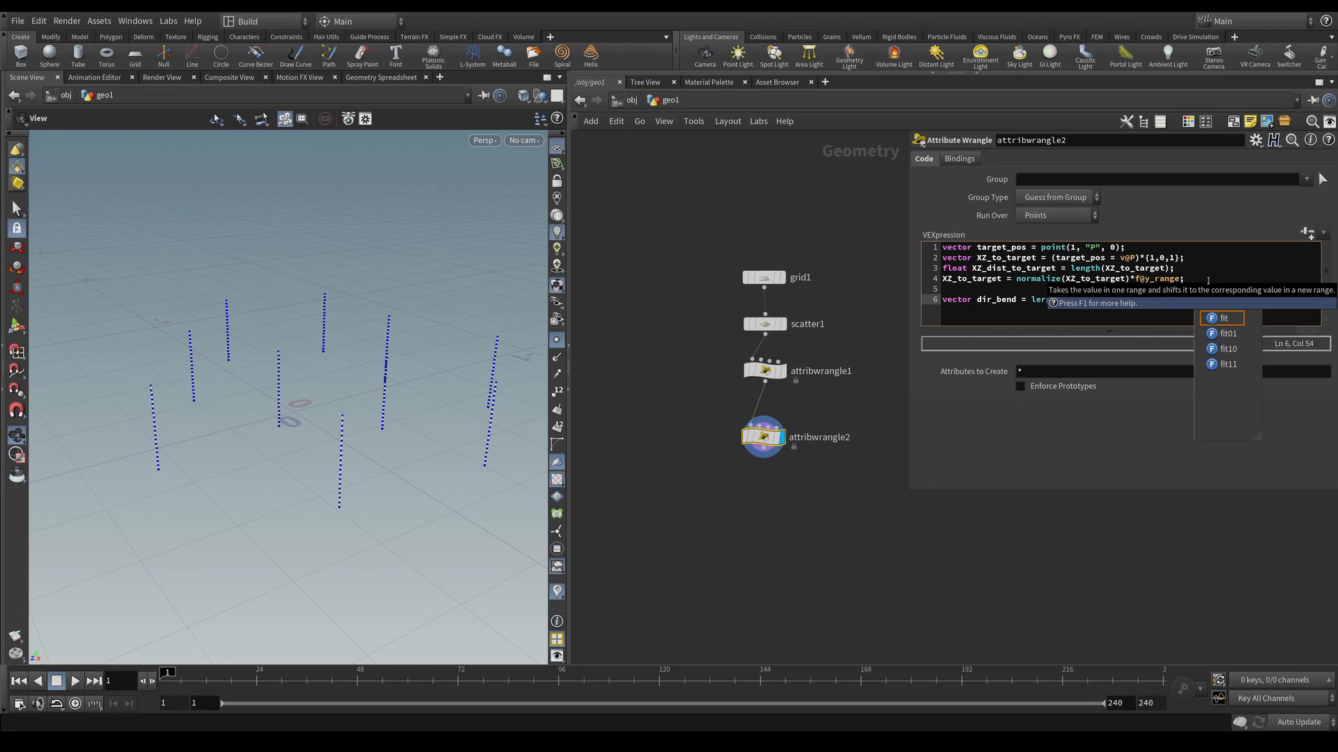
{"action": "key", "text": "Escape"}
{"action": "type", "text": "01"}
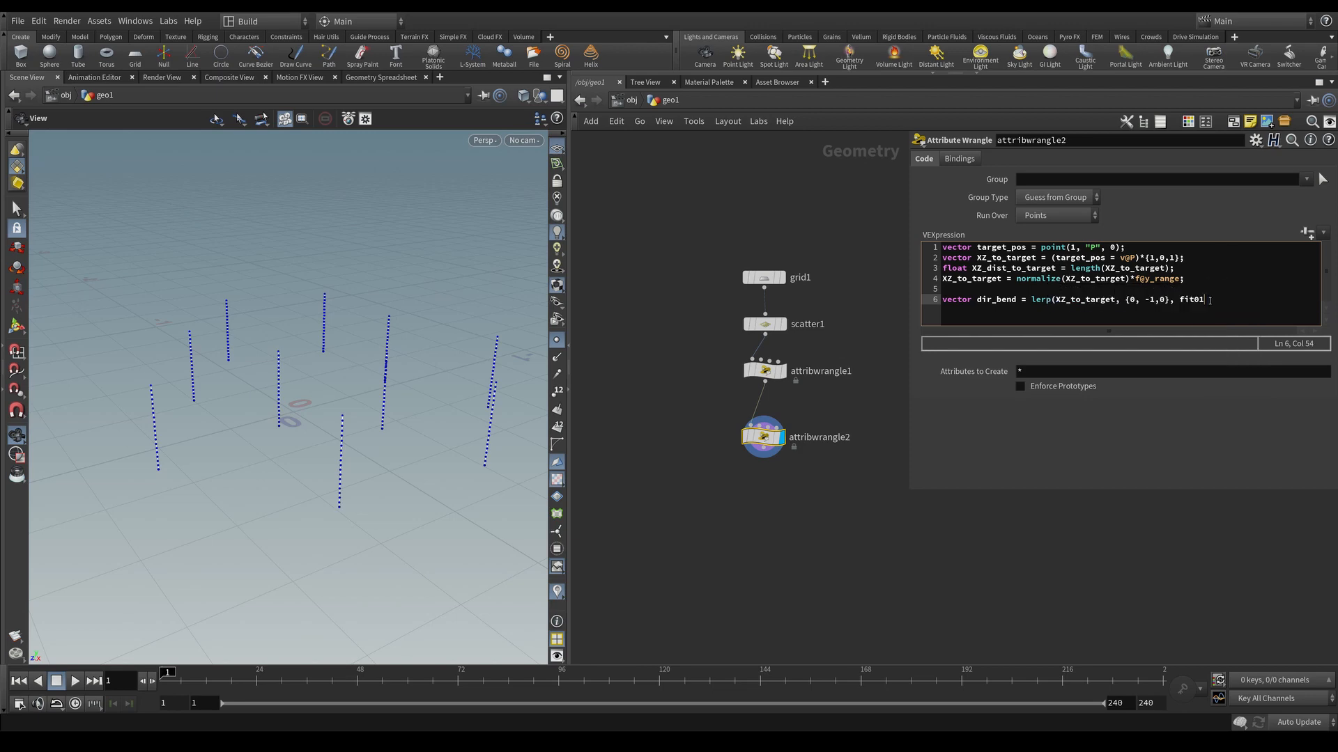
{"action": "type", "text": "()"}
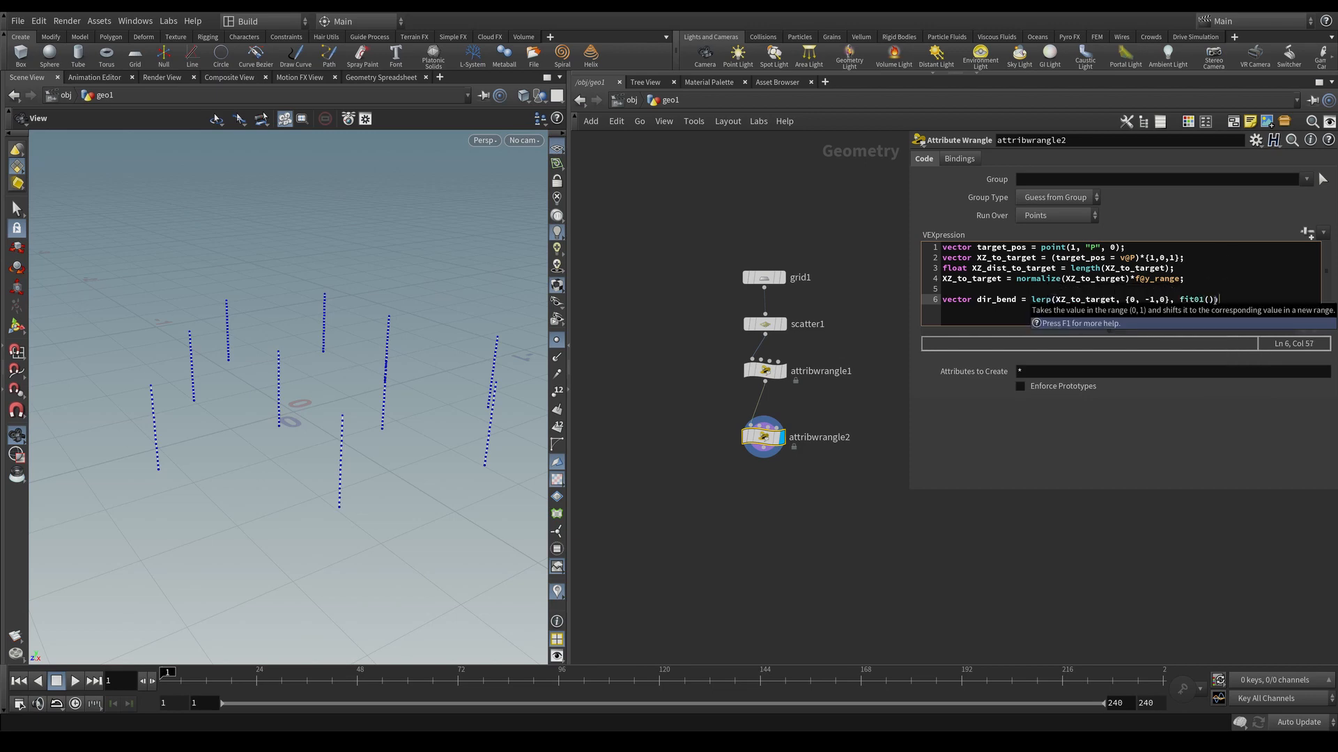
{"action": "key", "text": "Left"}
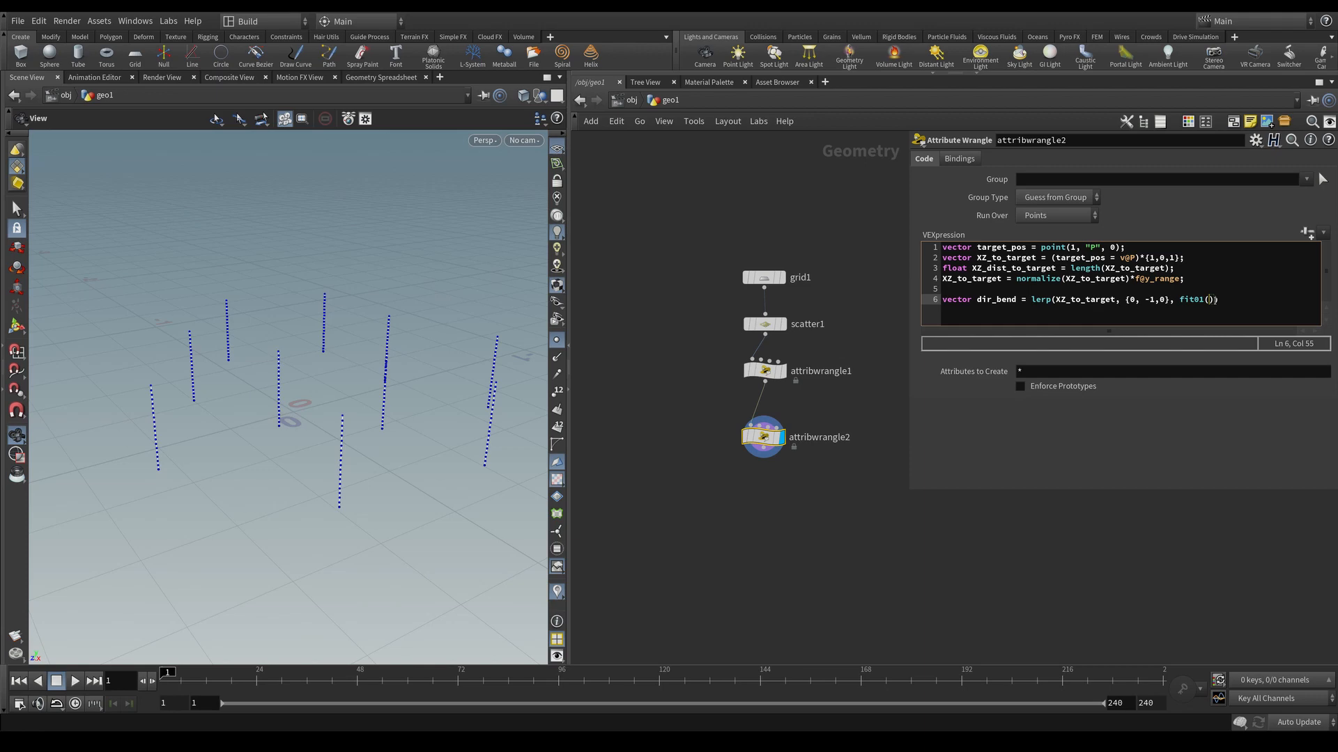
{"action": "type", "text": "f"}
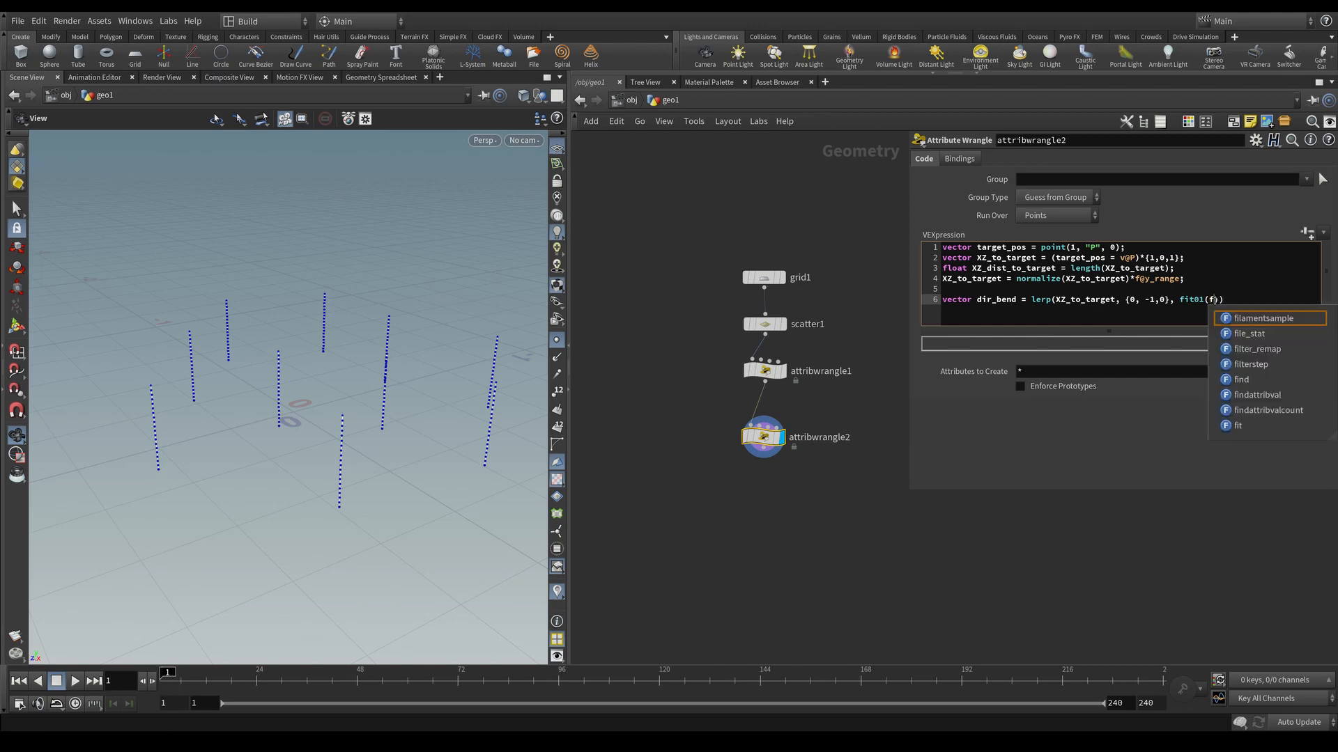
{"action": "type", "text": "@y_range"}
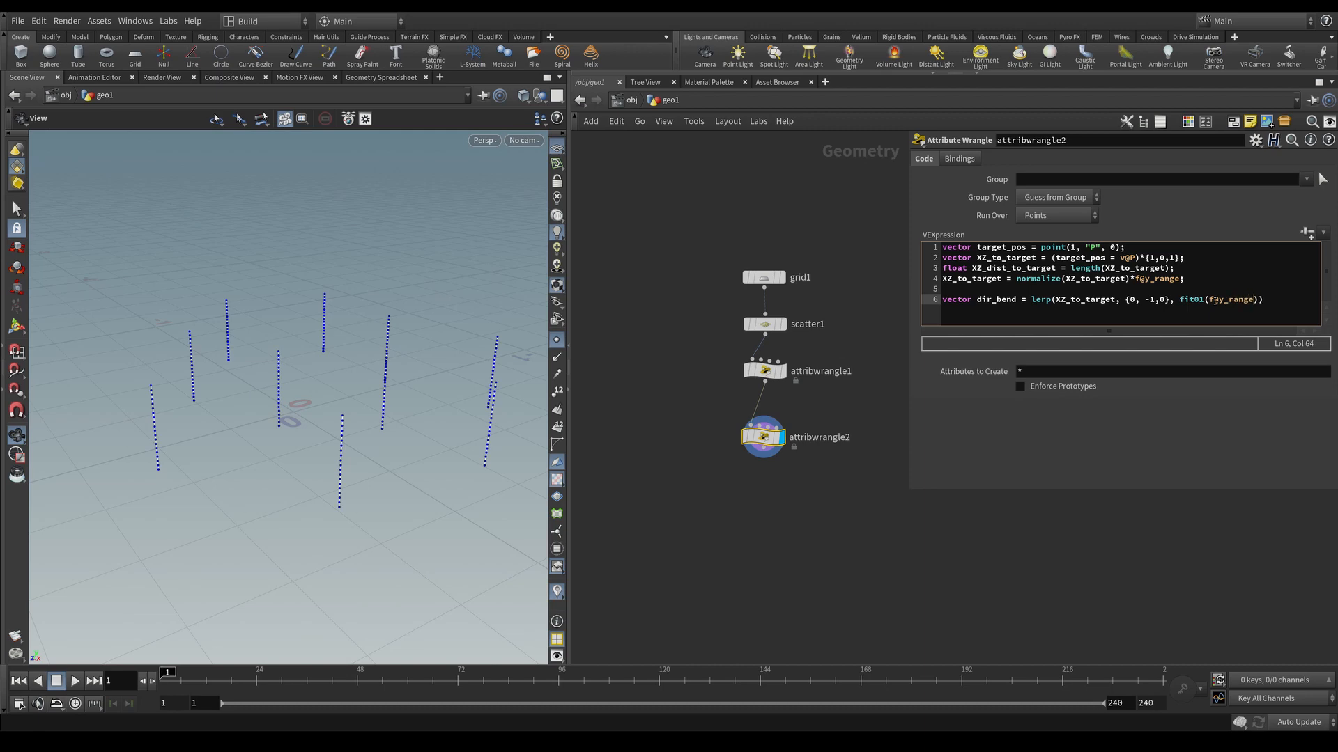
{"action": "type", "text": ", 0, 0.5));"}
Step: On code line 7, store the ramped bend direction as the normal: v@N = dir_bend*chramp("bend_ramp",f@y_range);
{"action": "key", "text": "Return"}
{"action": "type", "text": "v@N"}
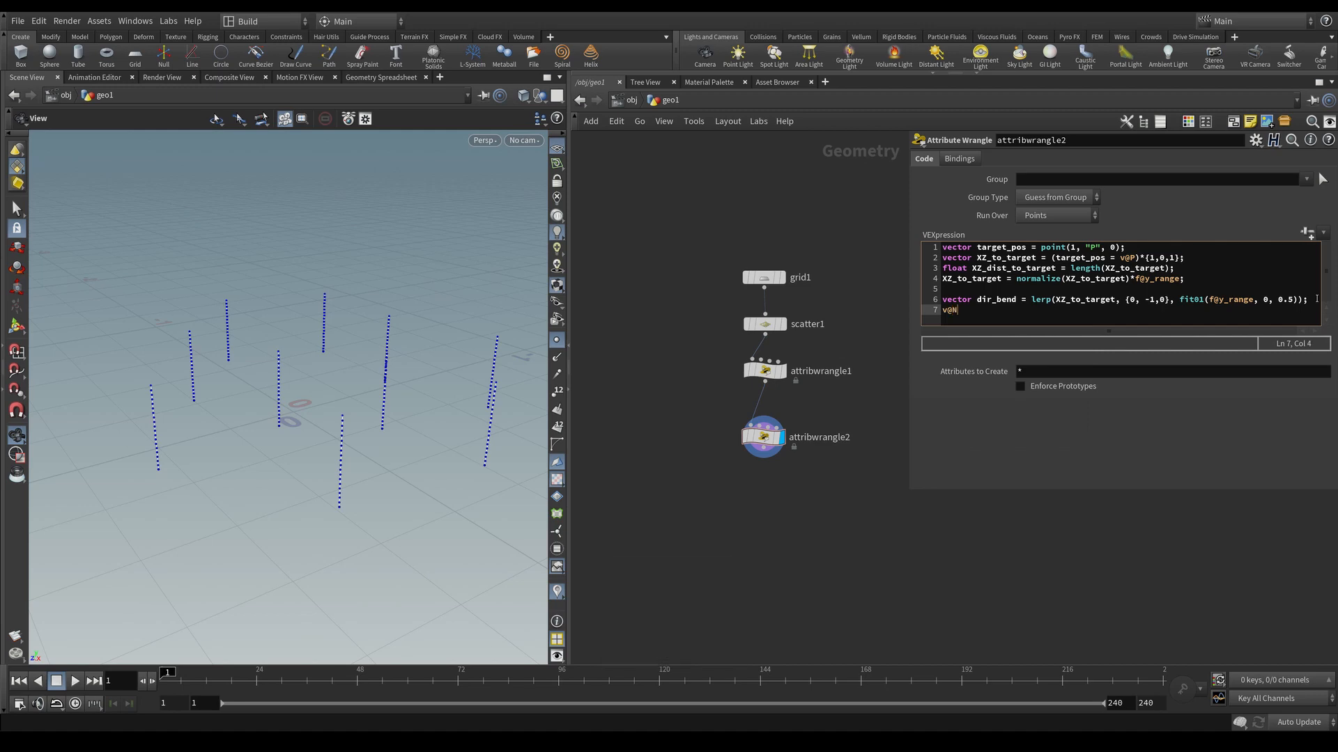
{"action": "type", "text": " = dir_bend*chramp"}
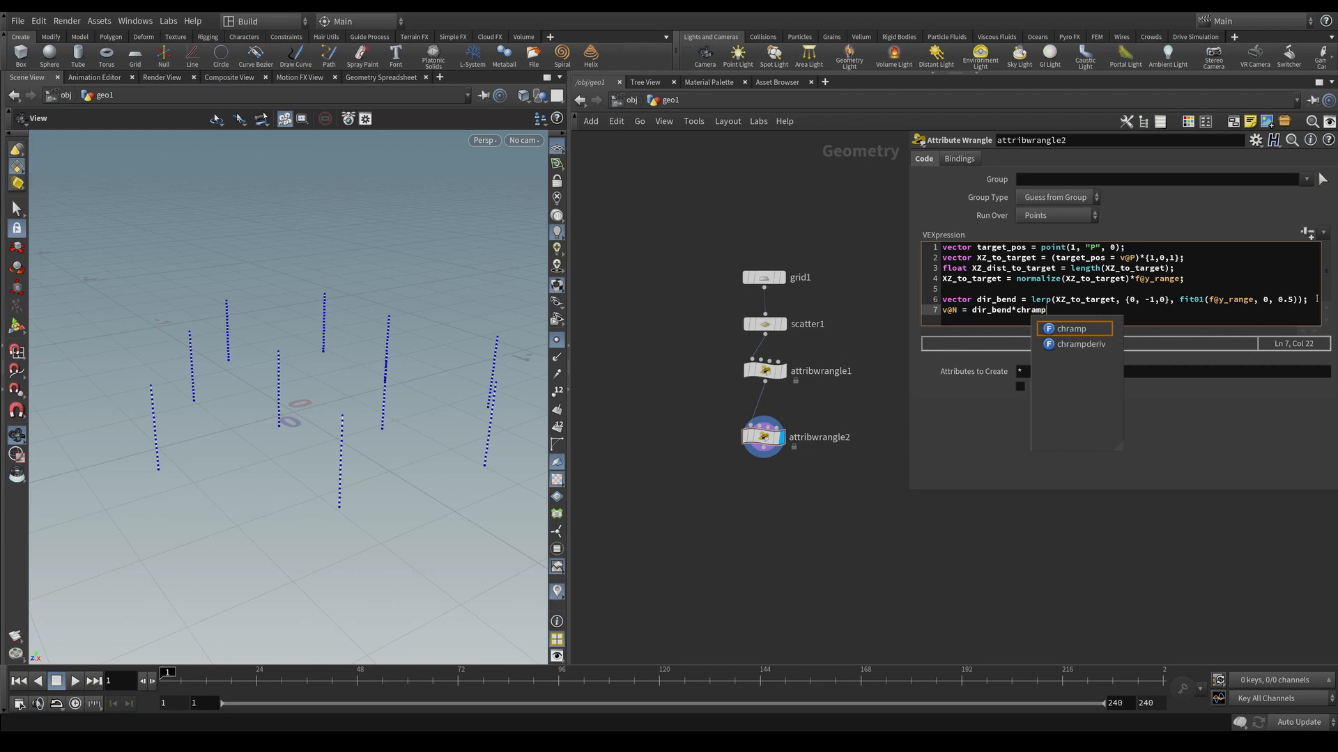
{"action": "key", "text": "Return"}
{"action": "type", "text": "("}
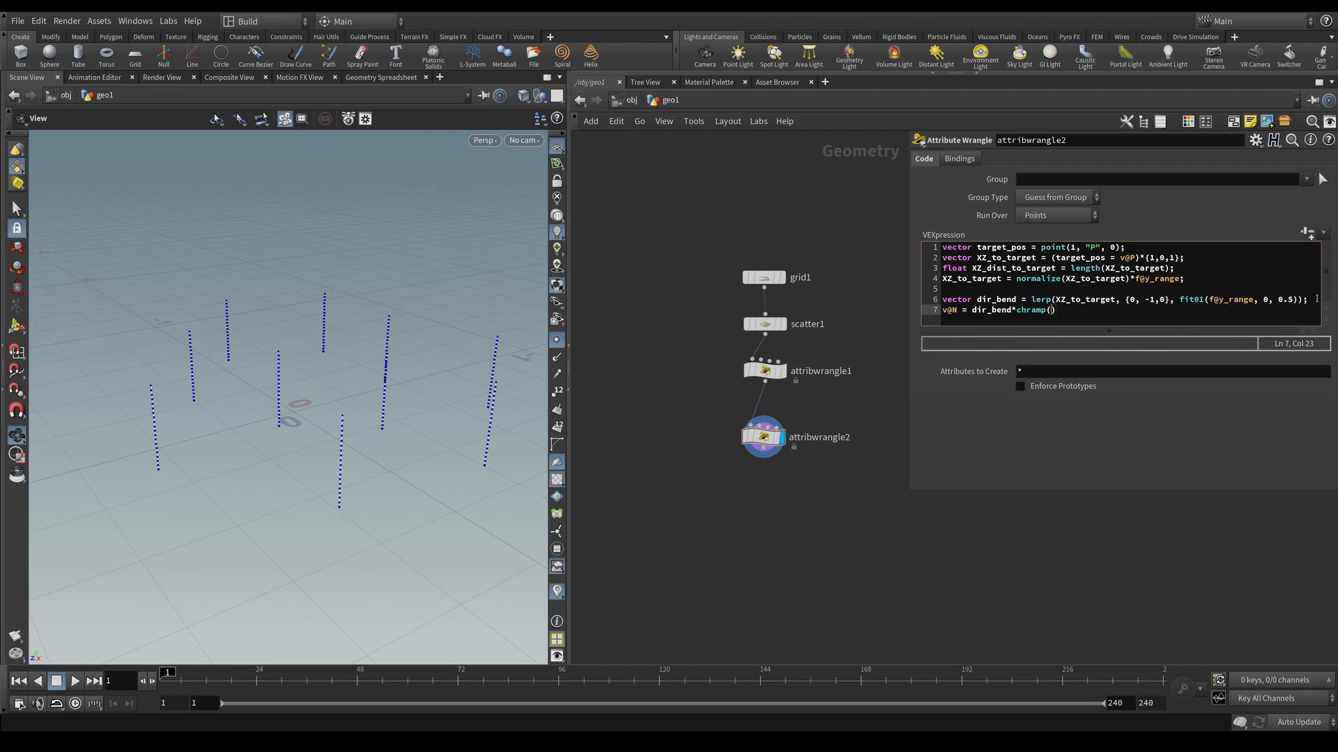
{"action": "type", "text": "f"}
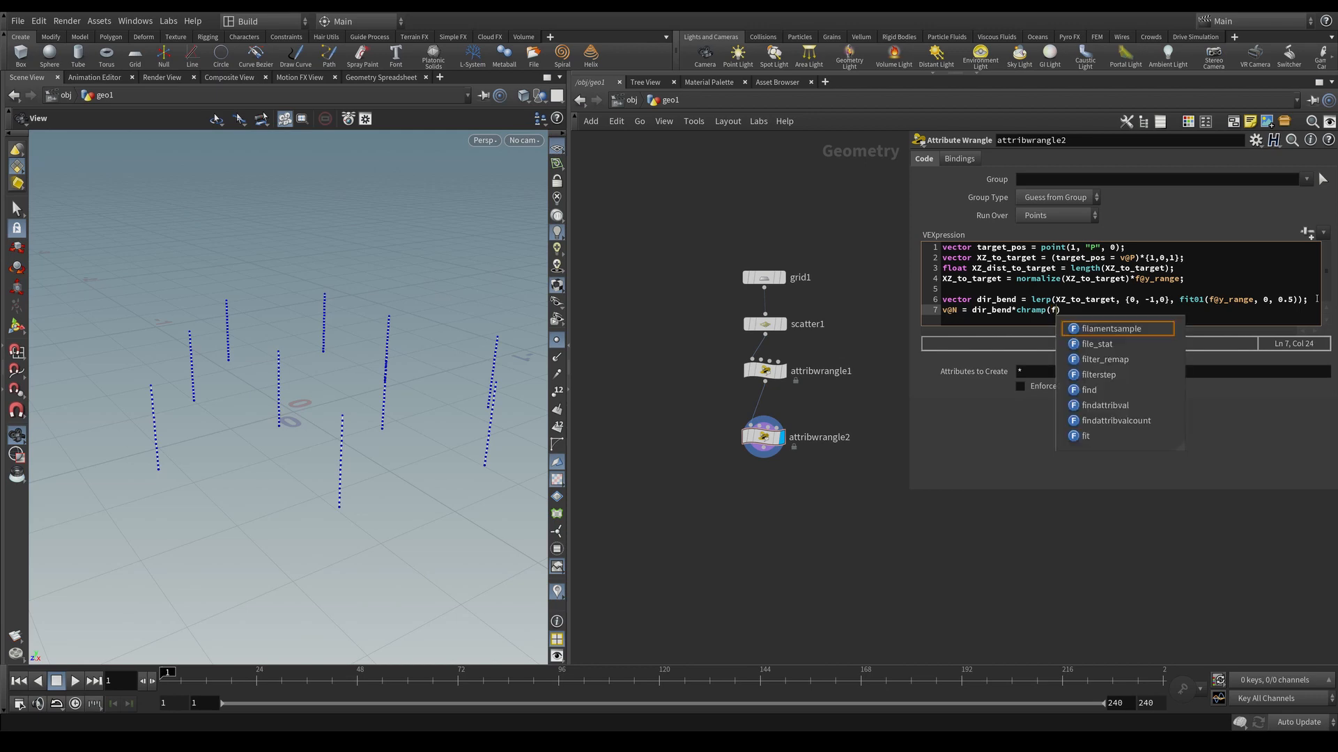
{"action": "key", "text": "Escape"}
{"action": "type", "text": "@y_rang"}
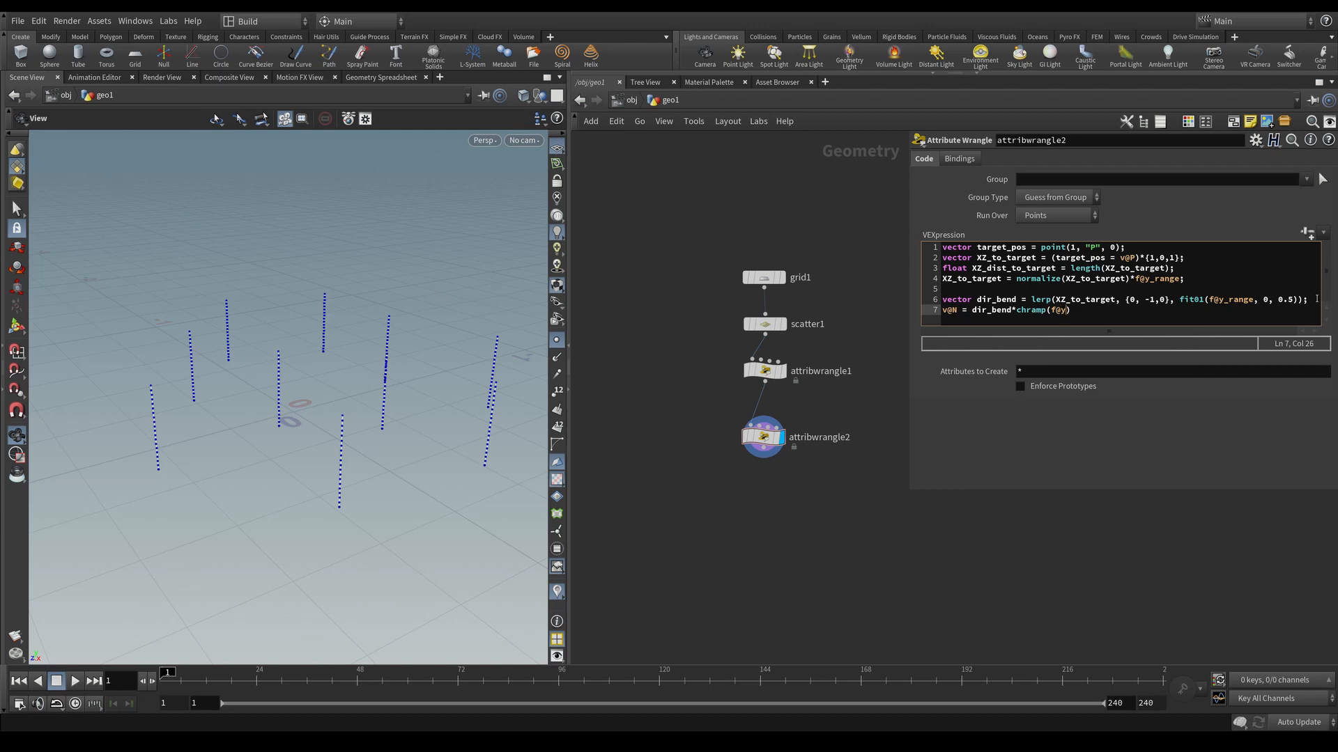
{"action": "type", "text": "e"}
{"action": "type", "text": "\"ramp\""}
{"action": "type", "text": "bend_"}
{"action": "type", "text": ","}
{"action": "type", "text": ";"}
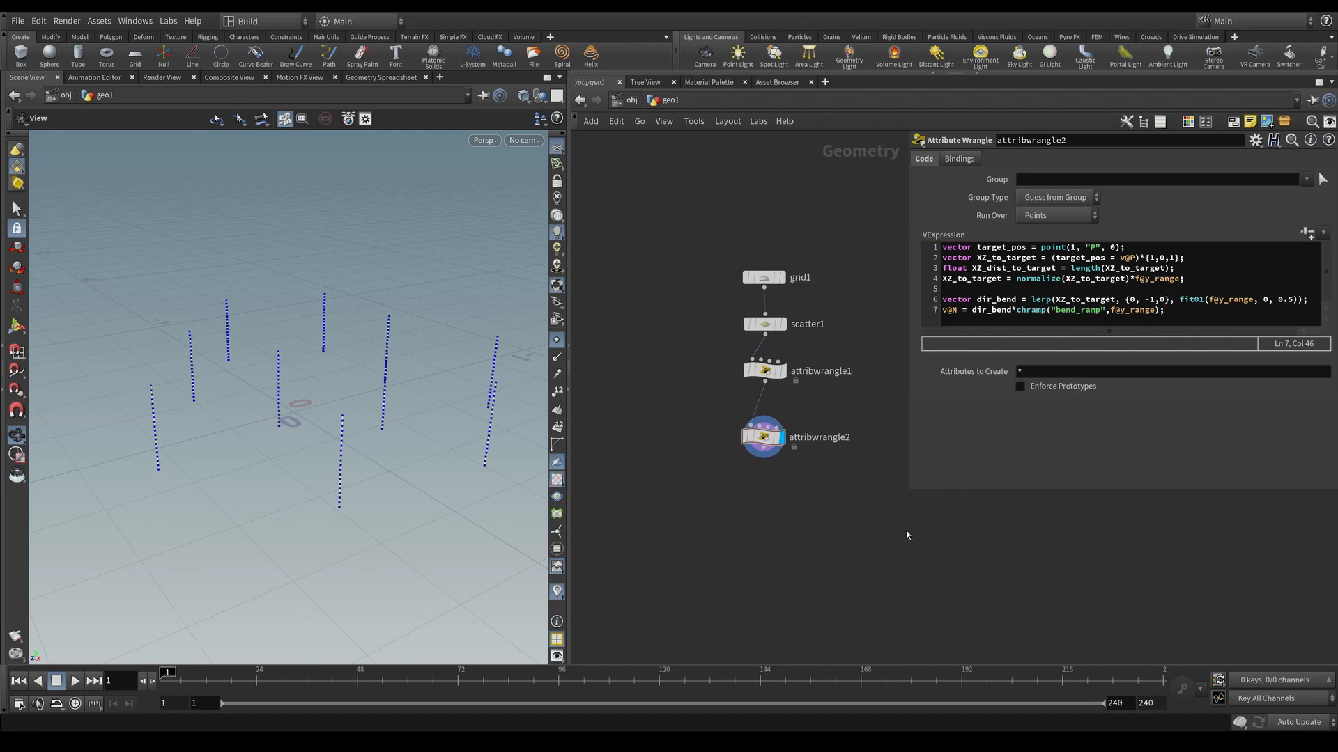
Step: Create the Bend Ramp parameter from the chramp code and display the point normals in the viewport
{"action": "left_click", "coordinate": [1307, 233]}
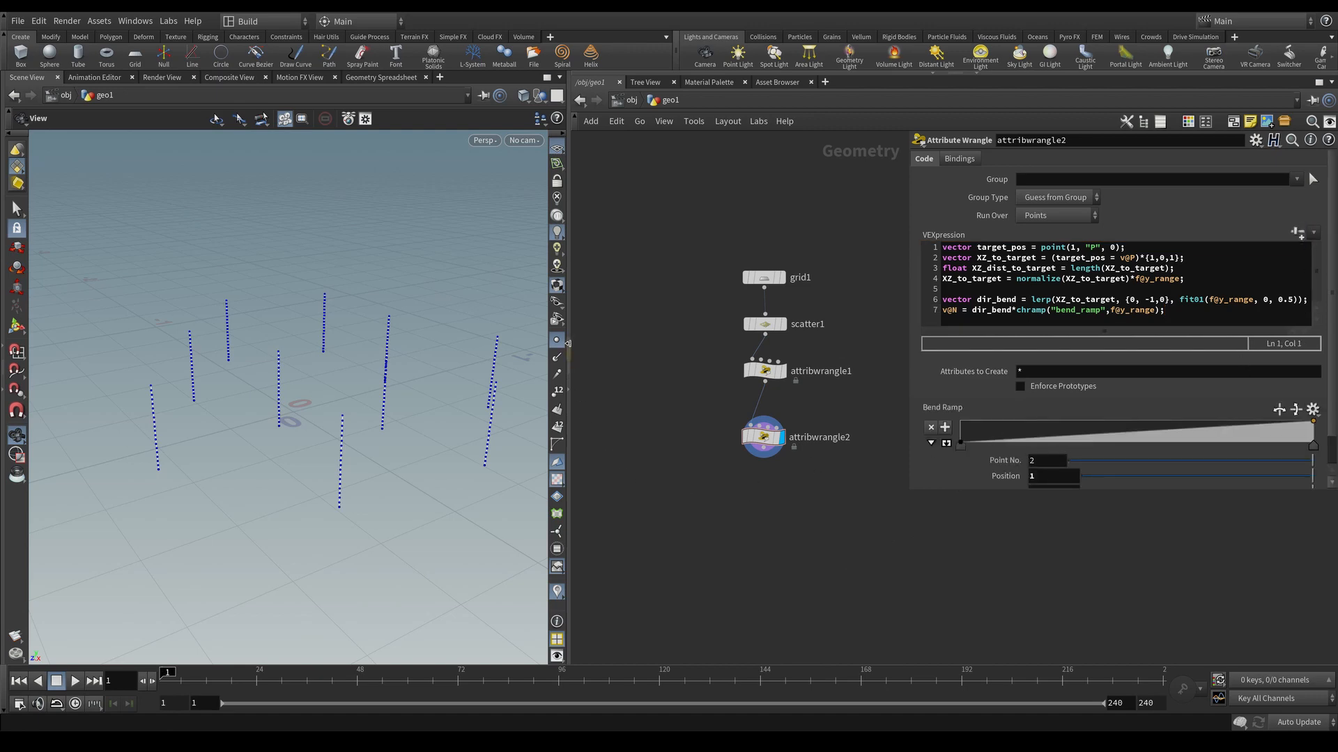
{"action": "left_click", "coordinate": [560, 362]}
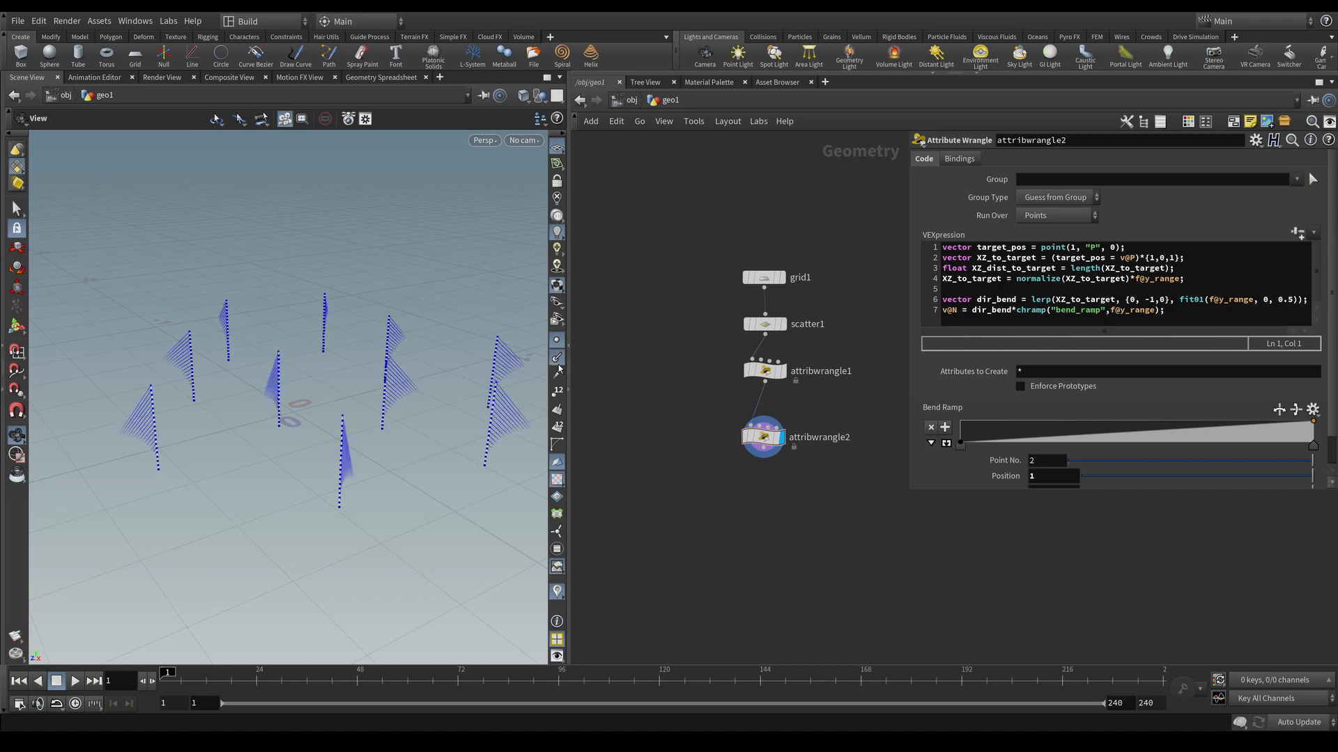
{"action": "left_click_drag", "start_coordinate": [432, 381], "coordinate": [446, 415]}
{"action": "scroll", "coordinate": [446, 416], "scroll_direction": "down", "scroll_amount": 2}
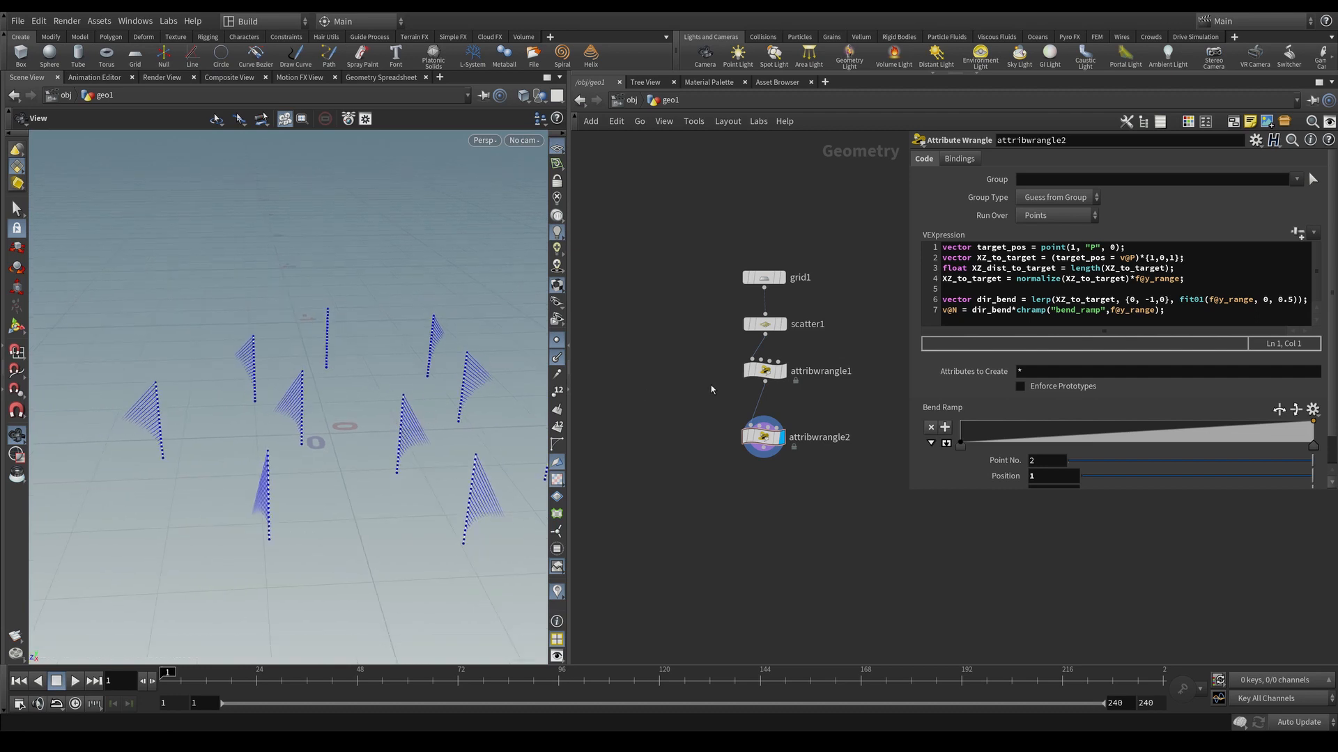
Step: Move attribwrangle2 further down the network and place an Add node beside the chain with one point
{"action": "middle_click_drag", "start_coordinate": [858, 330], "coordinate": [788, 371]}
{"action": "scroll", "coordinate": [754, 379], "scroll_direction": "down", "scroll_amount": 1}
{"action": "left_click_drag", "start_coordinate": [715, 457], "coordinate": [715, 483]}
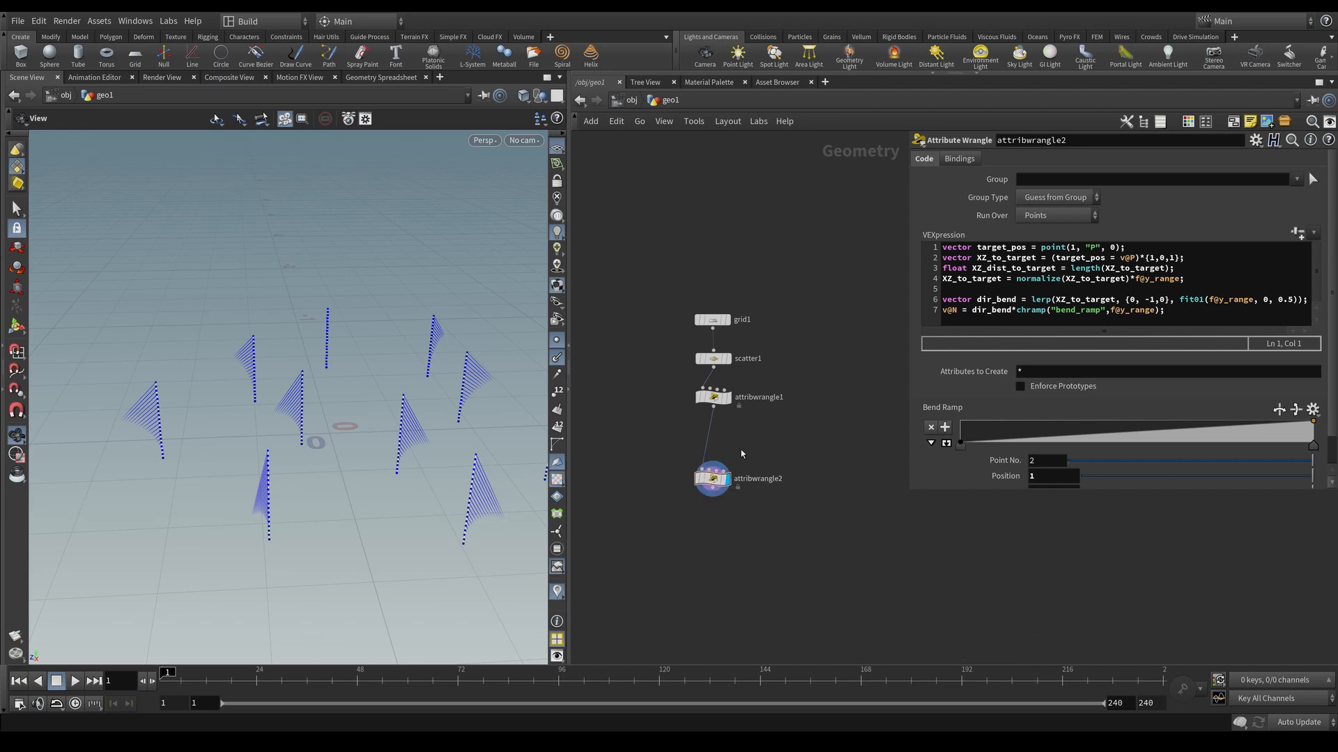
{"action": "middle_click_drag", "start_coordinate": [742, 449], "coordinate": [702, 468]}
{"action": "key", "text": "Tab"}
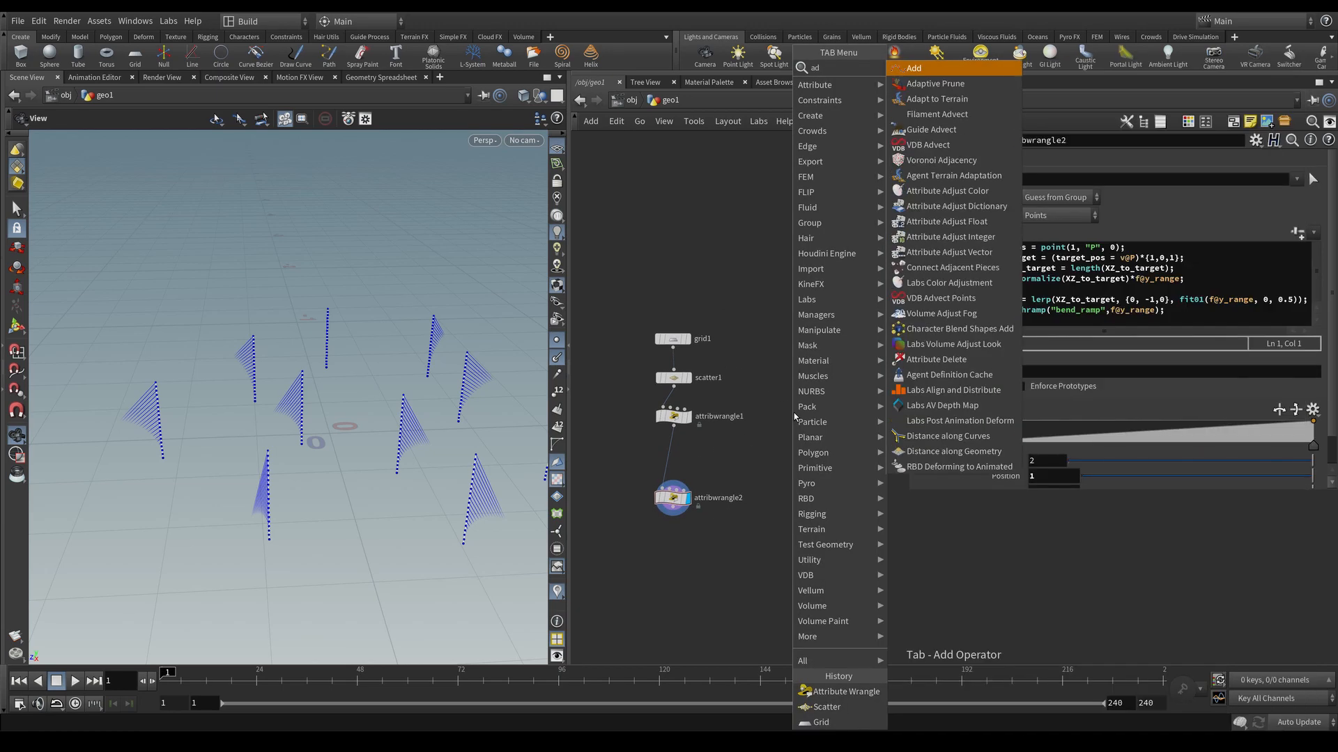
{"action": "key", "text": "Return"}
{"action": "left_click", "coordinate": [795, 415]}
{"action": "scroll", "coordinate": [795, 415], "scroll_direction": "up", "scroll_amount": 4}
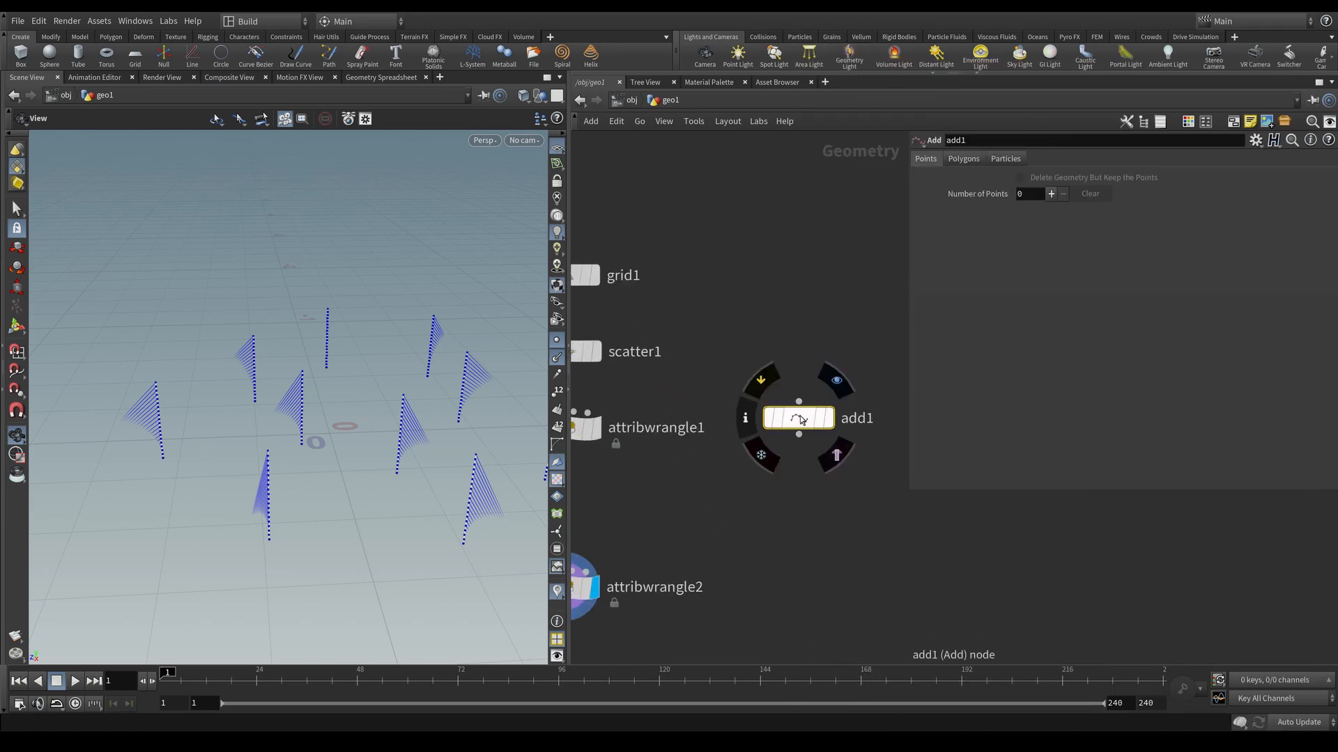
{"action": "left_click_drag", "start_coordinate": [800, 420], "coordinate": [774, 447]}
{"action": "left_click", "coordinate": [1050, 193]}
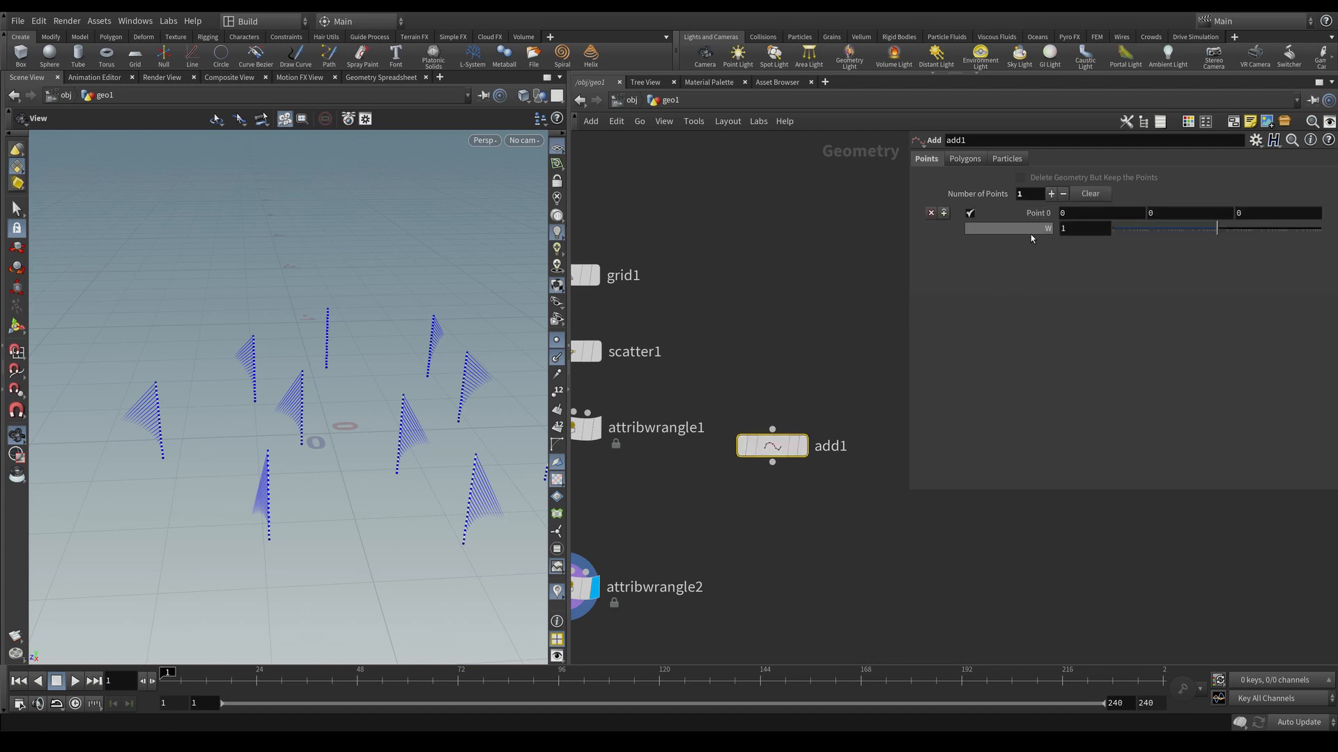
Step: Connect the output of add1 to the second input of attribwrangle2
{"action": "middle_click_drag", "start_coordinate": [736, 358], "coordinate": [832, 267]}
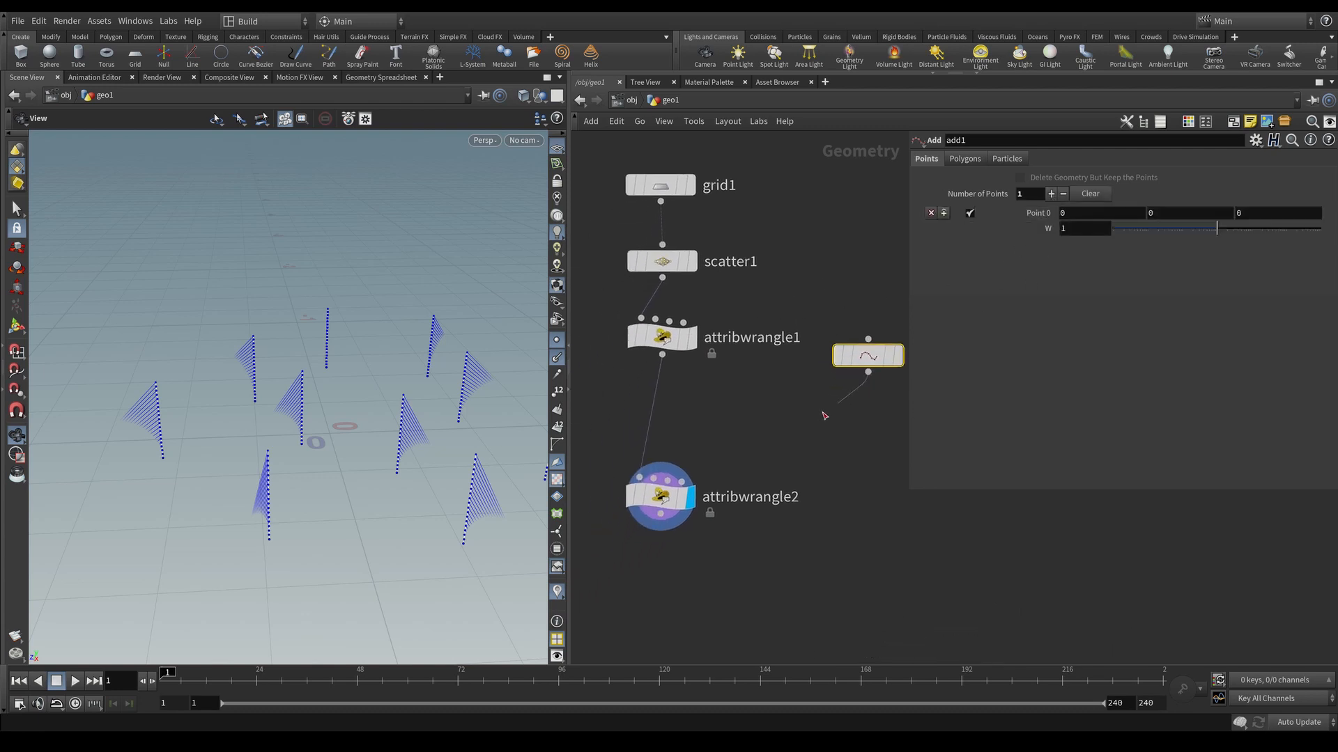
{"action": "left_click_drag", "start_coordinate": [868, 373], "coordinate": [675, 507]}
{"action": "left_click", "coordinate": [676, 507]}
{"action": "middle_click_drag", "start_coordinate": [833, 416], "coordinate": [741, 425]}
{"action": "left_click", "coordinate": [814, 351]}
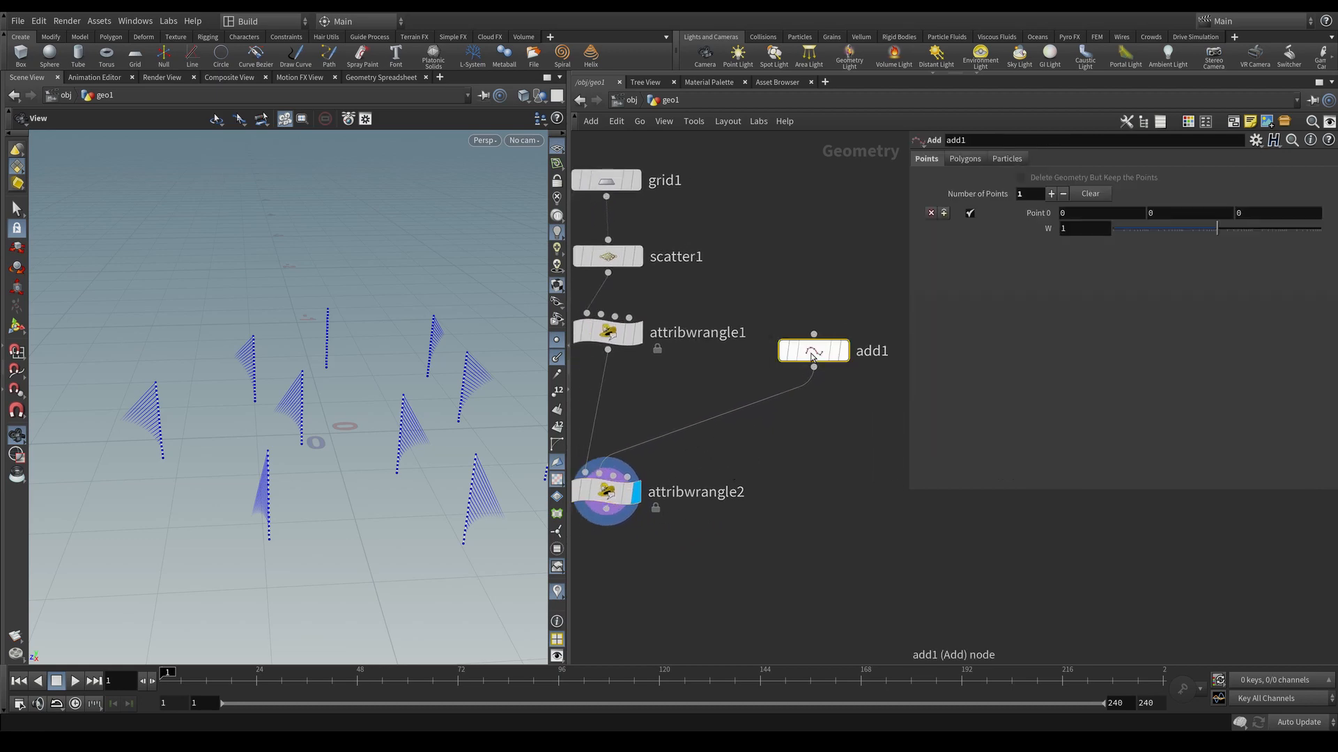
Step: Insert a Transform node on the wire between add1 and attribwrangle2
{"action": "middle_click", "coordinate": [814, 351]}
{"action": "key", "text": "Tab"}
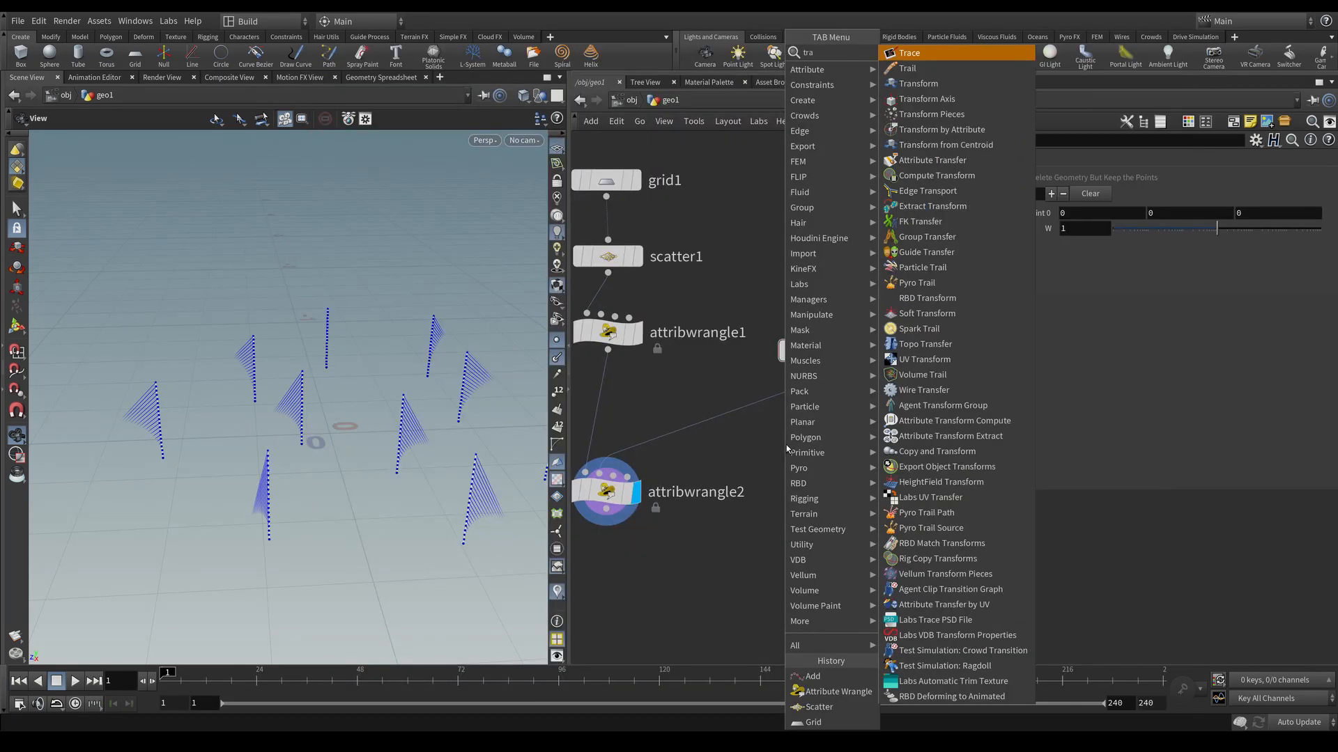
{"action": "left_click", "coordinate": [786, 448]}
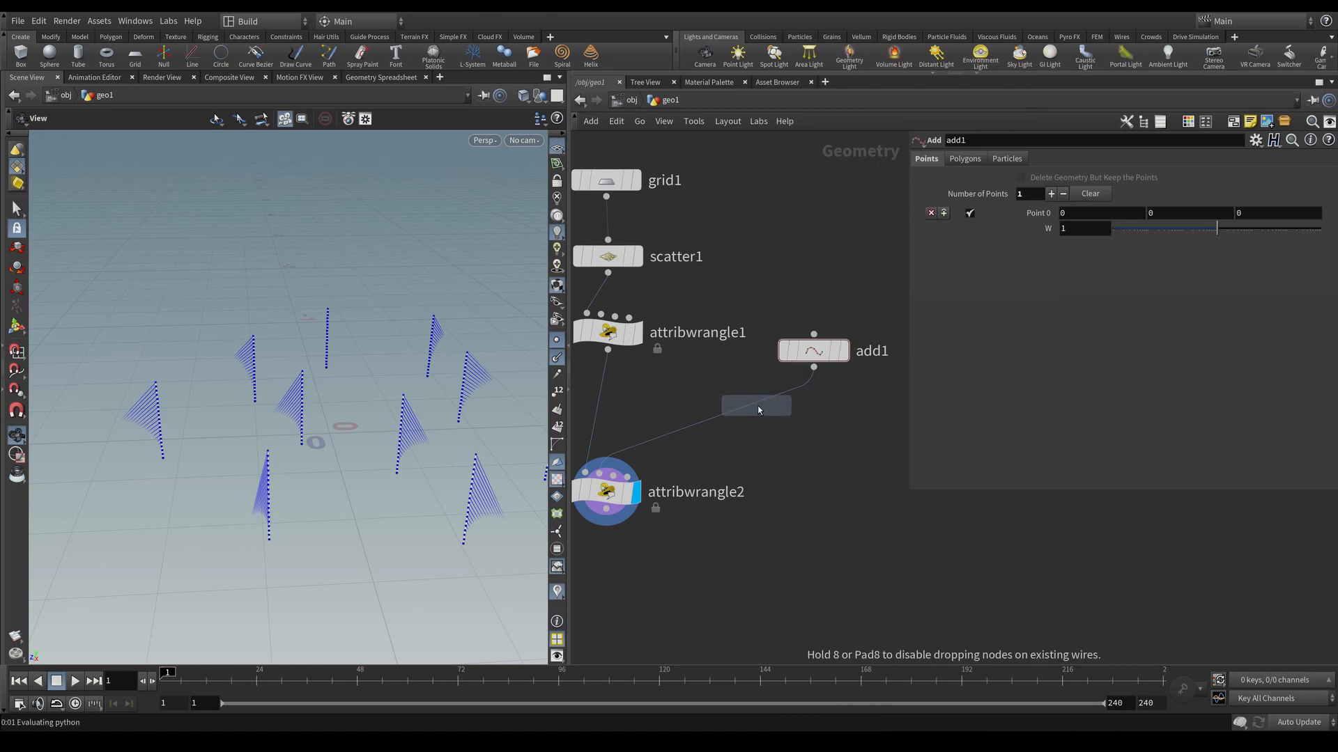
{"action": "left_click", "coordinate": [756, 409]}
Step: Move the target point with the transform handle to a translation of about -0.006, 0.040, -0.155
{"action": "right_click_drag", "start_coordinate": [420, 393], "coordinate": [373, 421]}
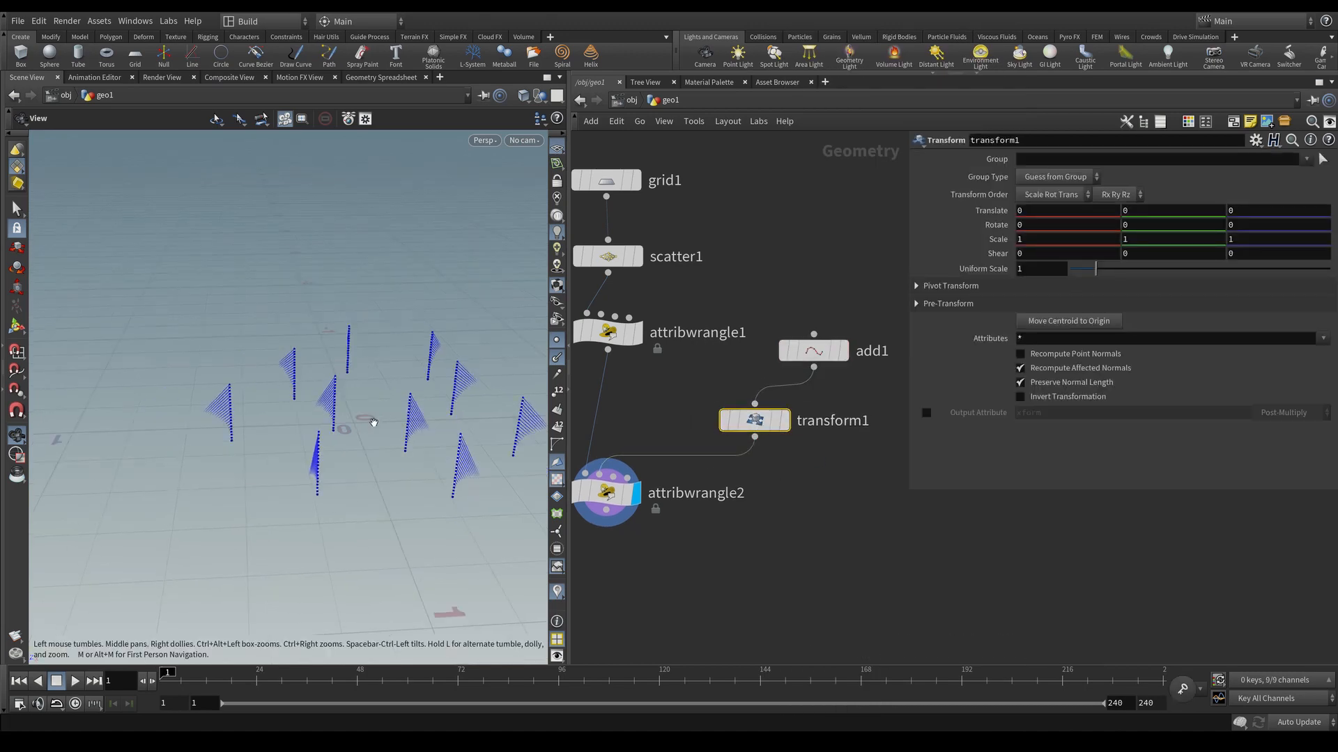
{"action": "left_click", "coordinate": [16, 326]}
{"action": "left_click_drag", "start_coordinate": [358, 427], "coordinate": [389, 411]}
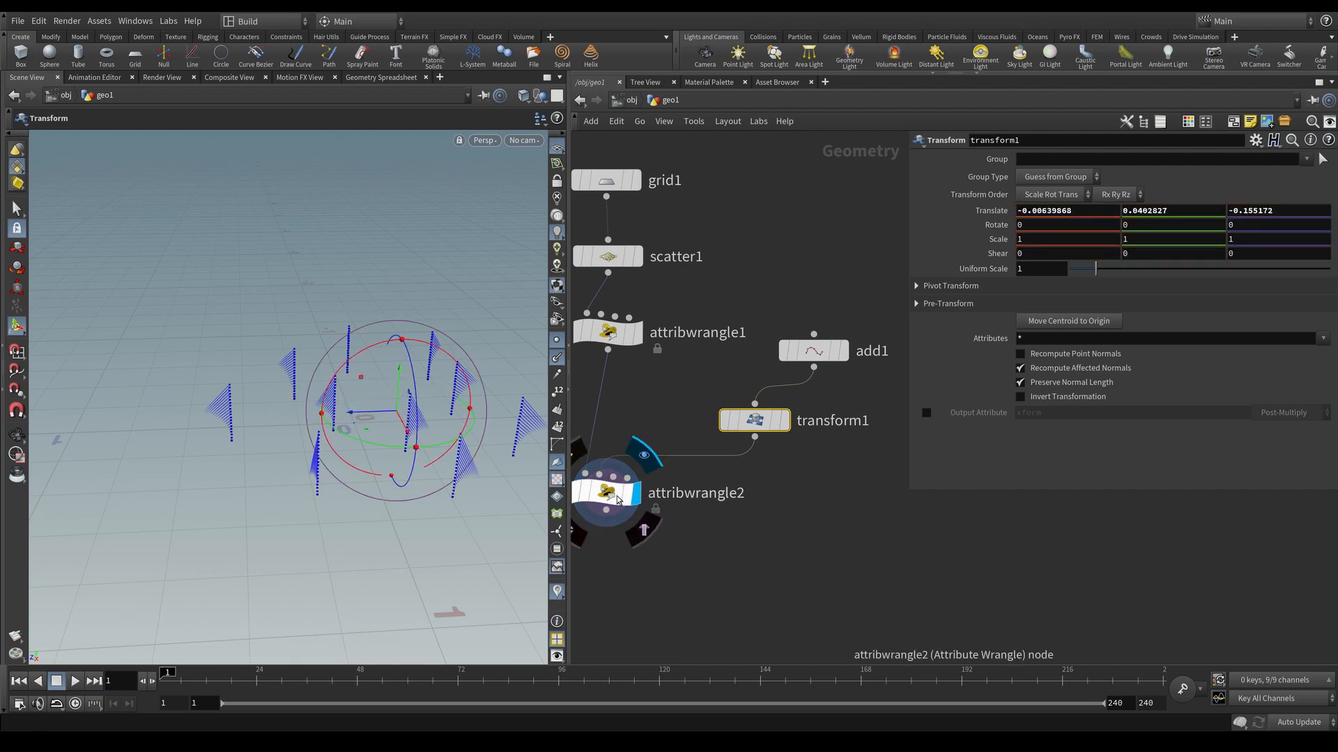
Step: In attribwrangle2, correct code line 2 so it subtracts the positions, (target_pos - v@P), and apply the code
{"action": "left_click", "coordinate": [606, 489]}
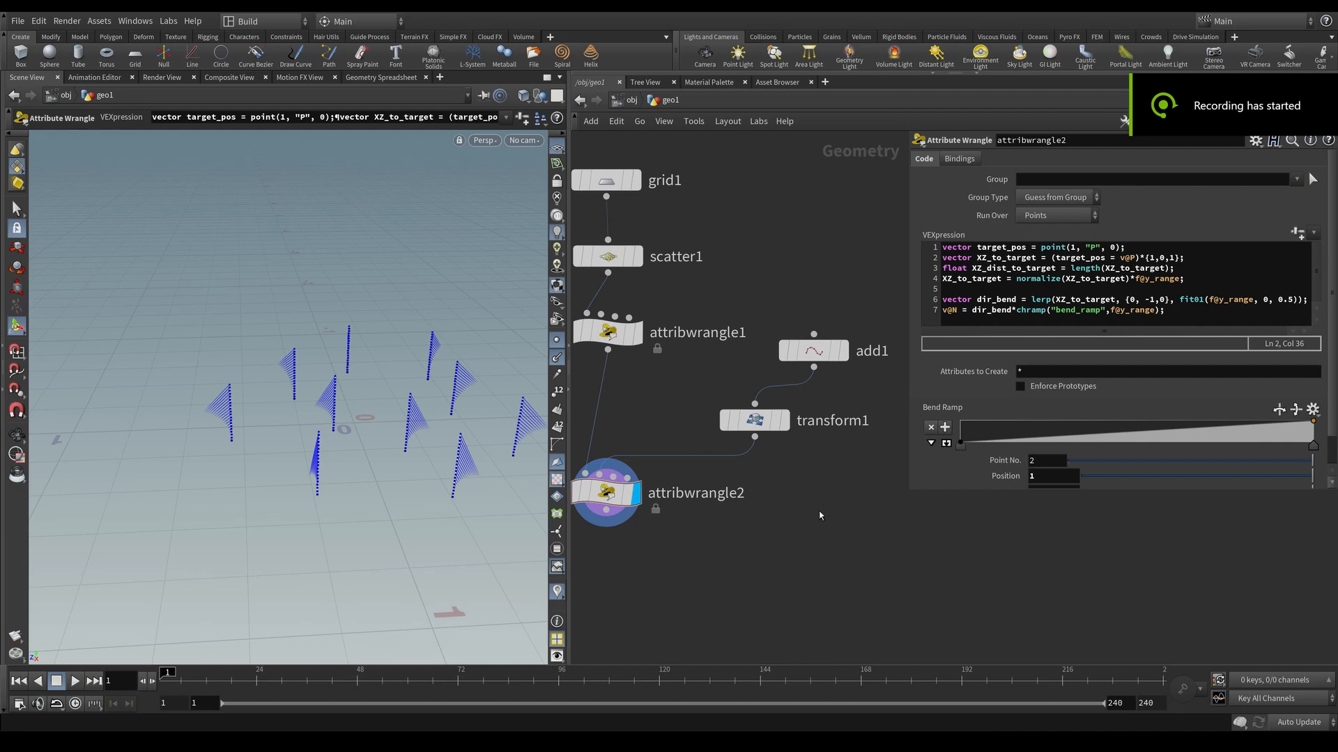
{"action": "left_click_drag", "start_coordinate": [1117, 257], "coordinate": [1110, 258]}
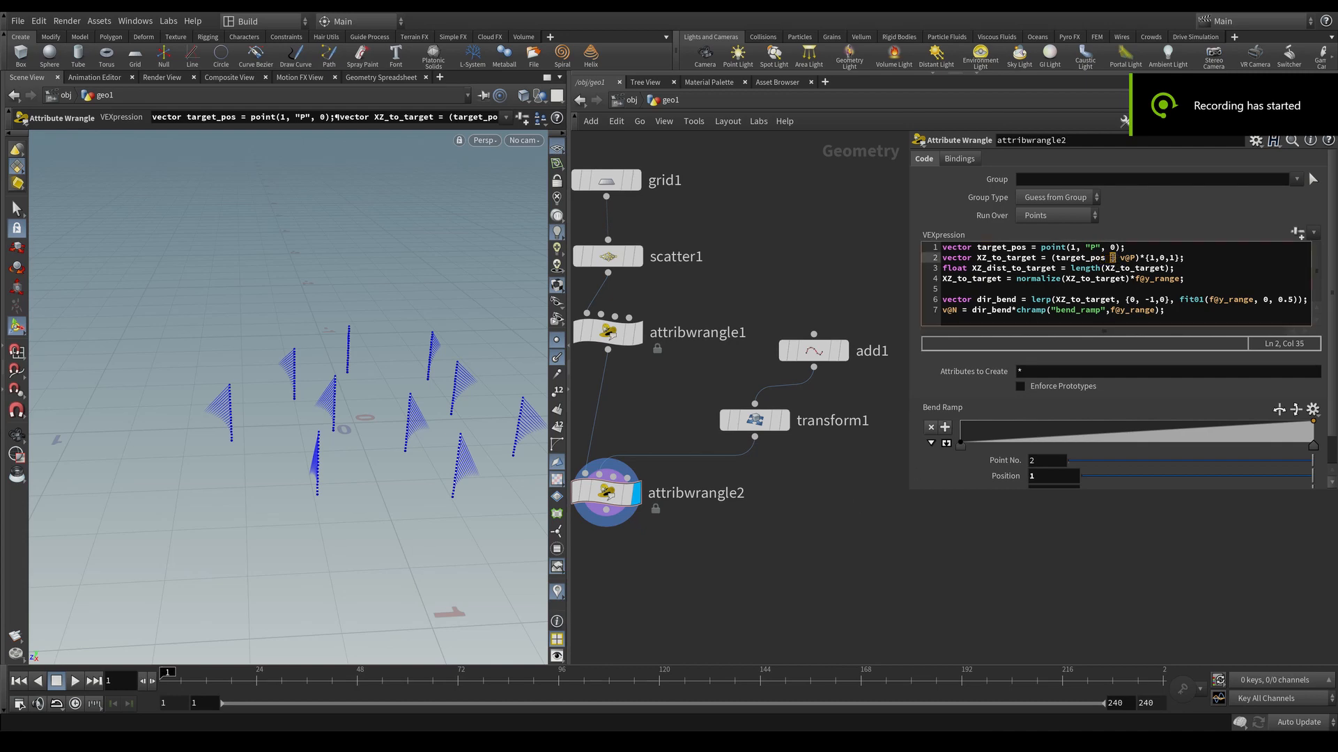
{"action": "left_click", "coordinate": [1118, 258]}
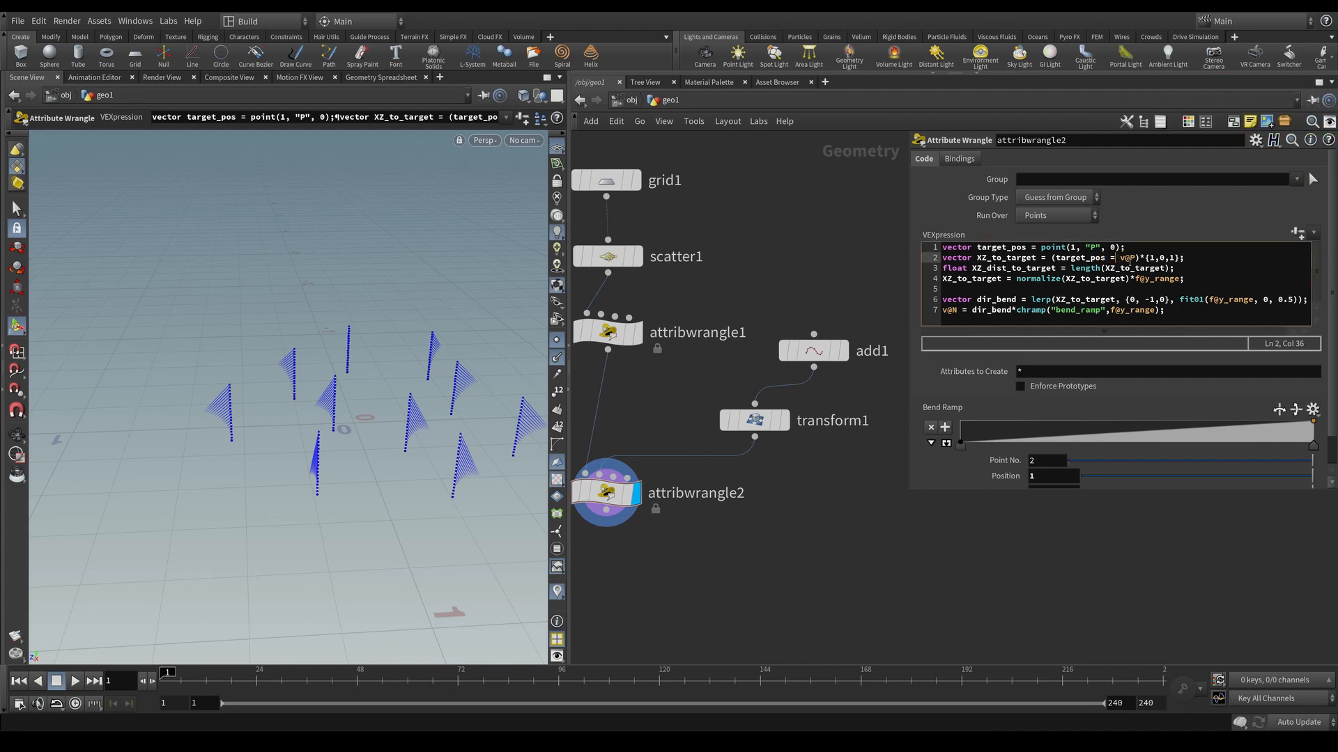
{"action": "key", "text": "BackSpace"}
{"action": "type", "text": "-"}
{"action": "left_click", "coordinate": [864, 509]}
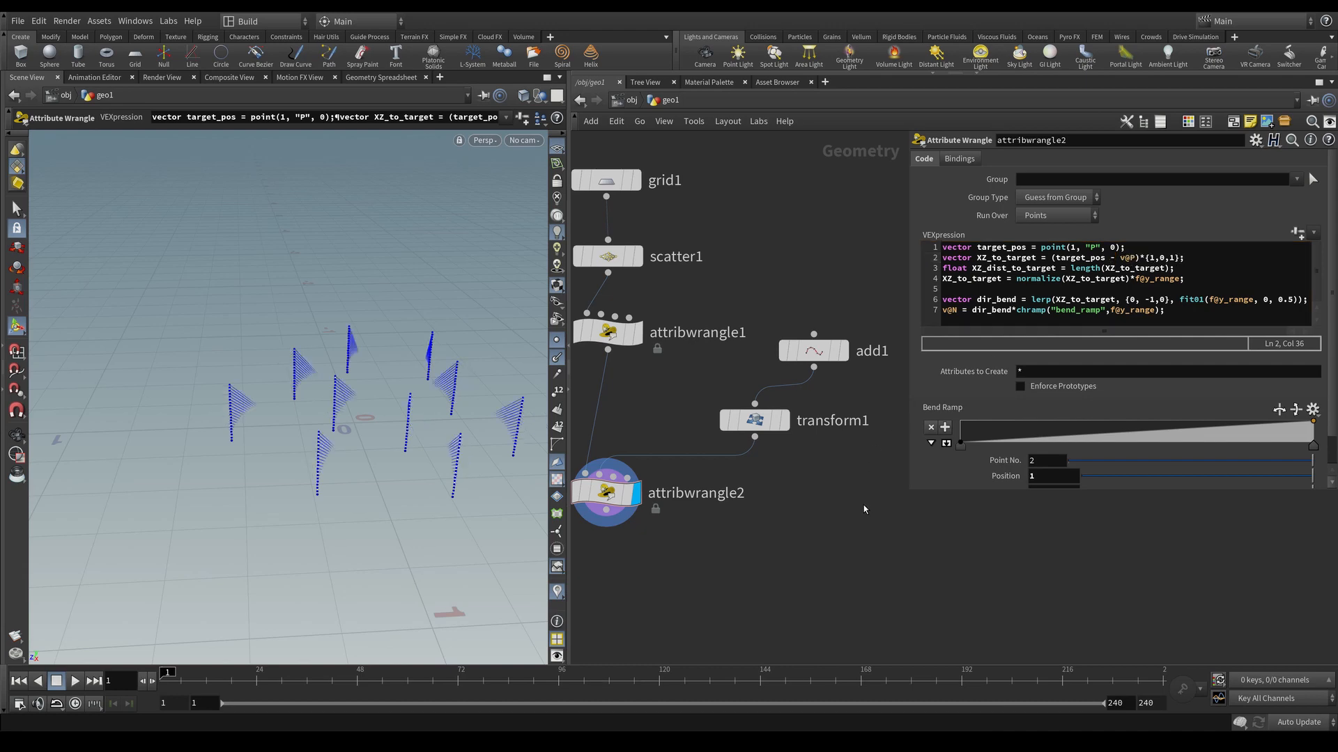
Step: Move transform1's target point with the transform handle to a translation of about -0.073, 0.196, -0.175
{"action": "left_click_drag", "start_coordinate": [462, 411], "coordinate": [418, 379], "text": "alt"}
{"action": "left_click", "coordinate": [754, 421]}
{"action": "key", "text": "Escape"}
{"action": "right_click_drag", "start_coordinate": [342, 400], "coordinate": [469, 361], "text": "alt"}
{"action": "left_click_drag", "start_coordinate": [376, 390], "coordinate": [321, 346], "text": "alt"}
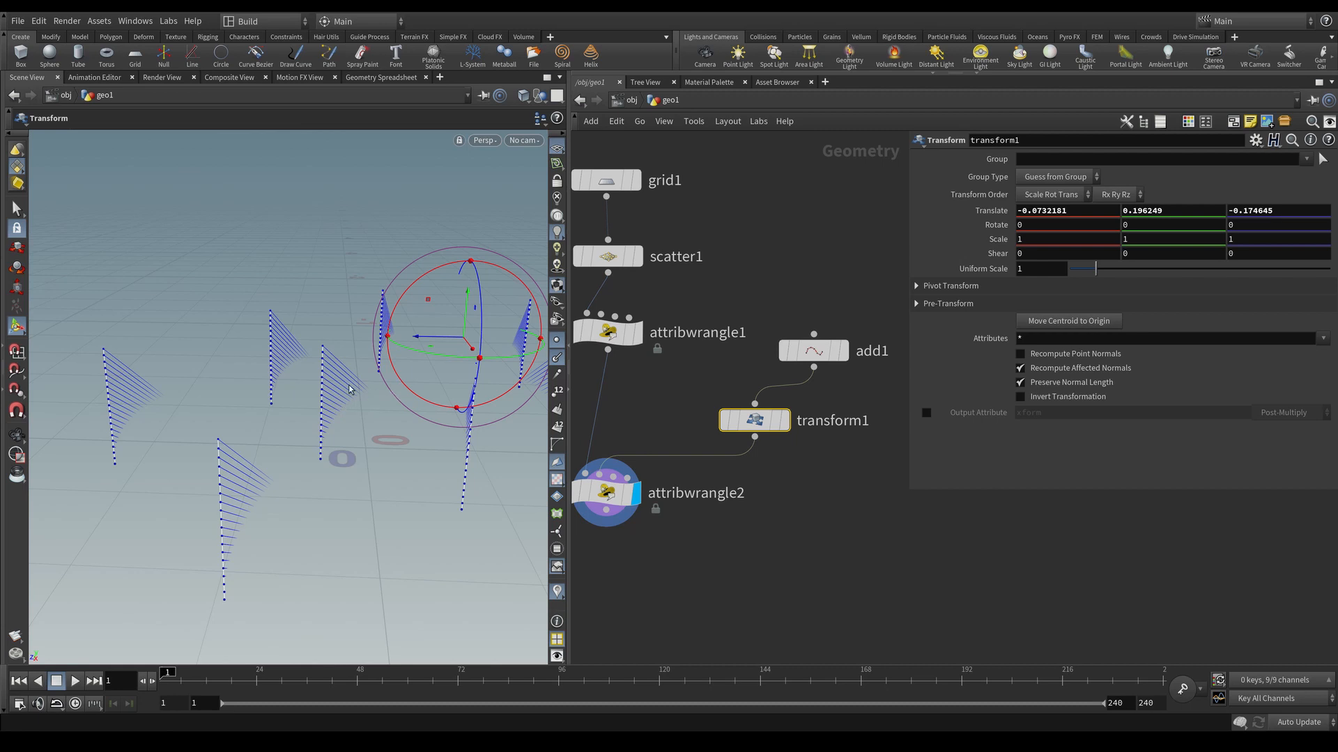
{"action": "mouse_move", "coordinate": [347, 387]}
{"action": "left_mouse_down", "text": "alt"}
{"action": "mouse_move", "coordinate": [335, 383]}
{"action": "mouse_move", "coordinate": [346, 383]}
{"action": "left_mouse_up", "text": "alt"}
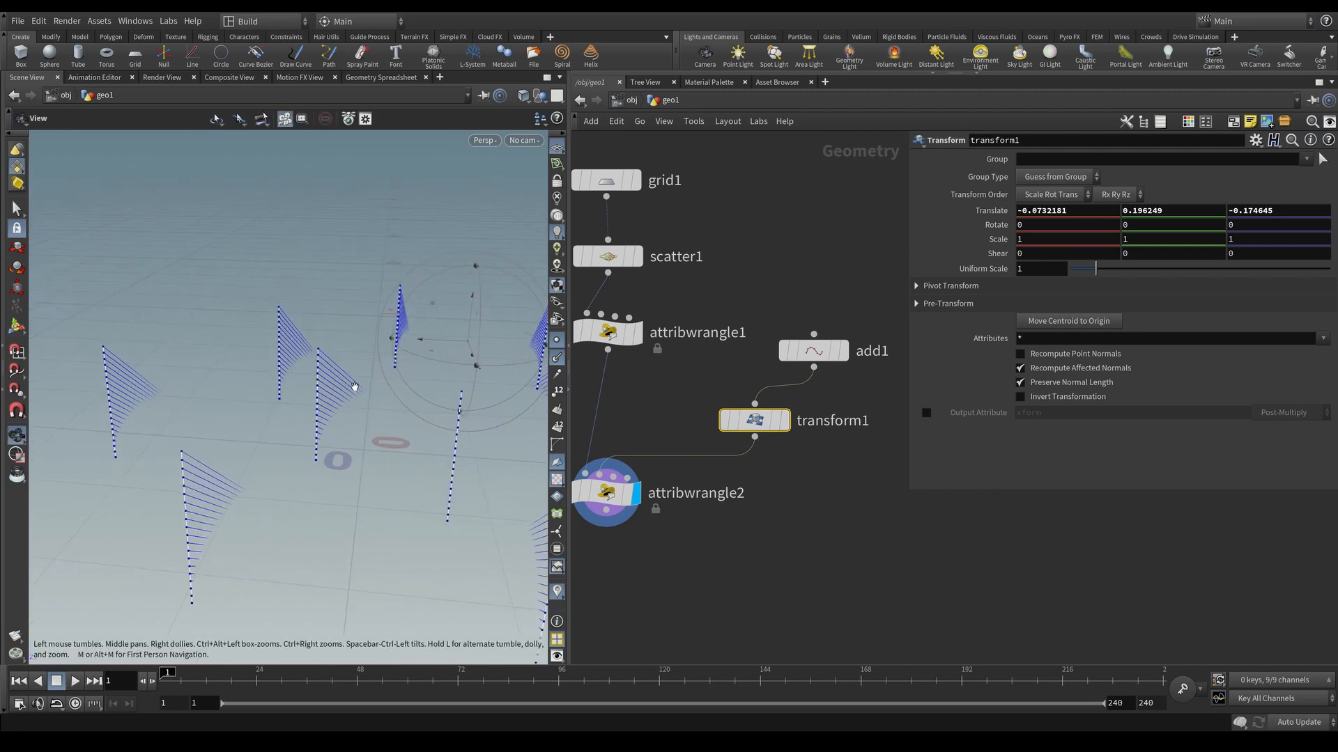
Step: Add an Attribute Wrangle node connected below attribwrangle2 and display it
{"action": "middle_click_drag", "start_coordinate": [791, 491], "coordinate": [875, 413]}
{"action": "right_click_drag", "start_coordinate": [729, 454], "coordinate": [735, 460], "text": "alt"}
{"action": "key", "text": "Tab"}
{"action": "type", "text": "wra"}
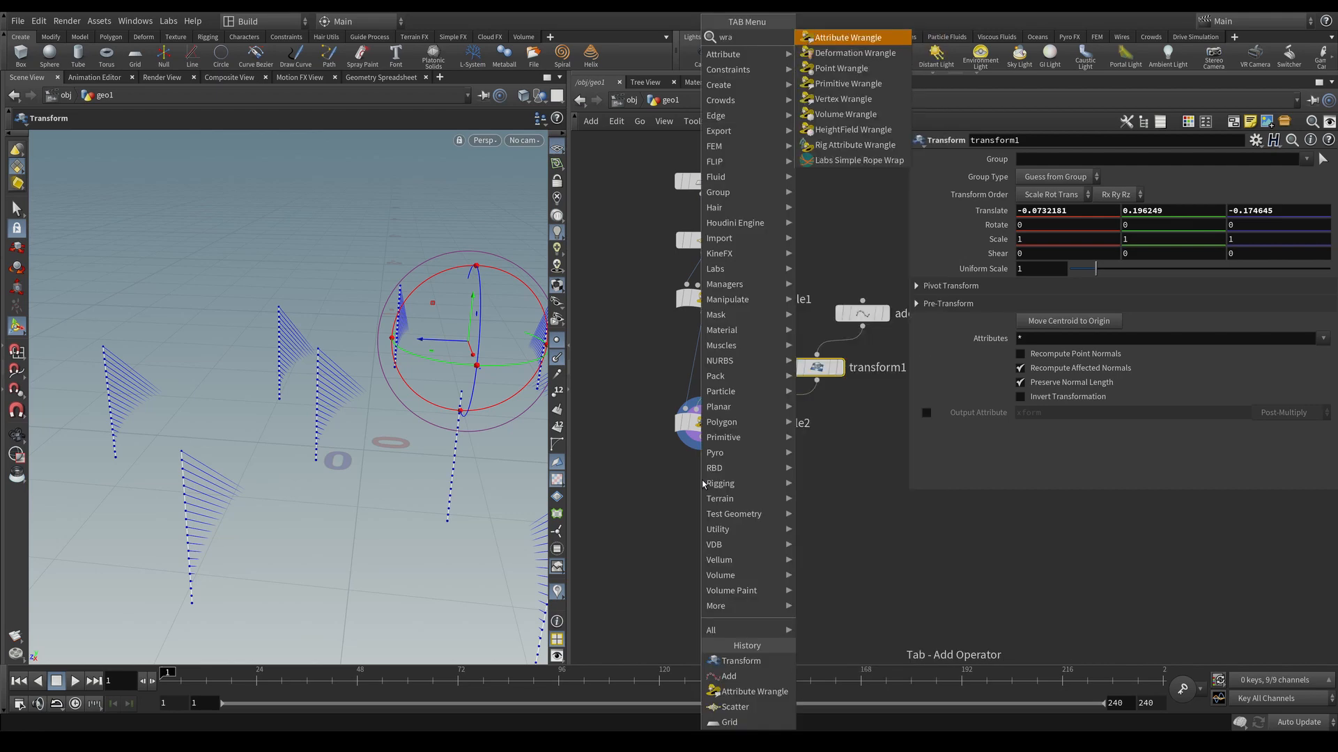
{"action": "key", "text": "Return"}
{"action": "left_click", "coordinate": [700, 483]}
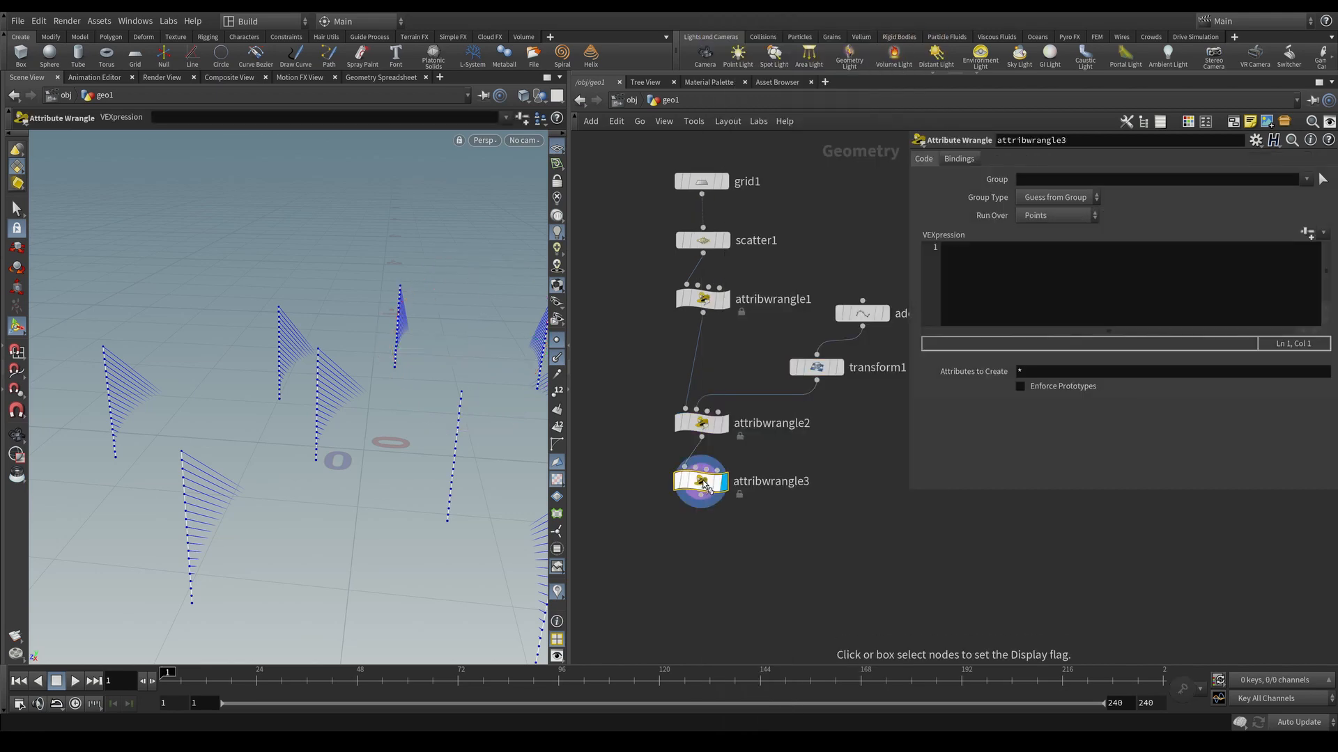
{"action": "left_click_drag", "start_coordinate": [701, 483], "coordinate": [702, 487]}
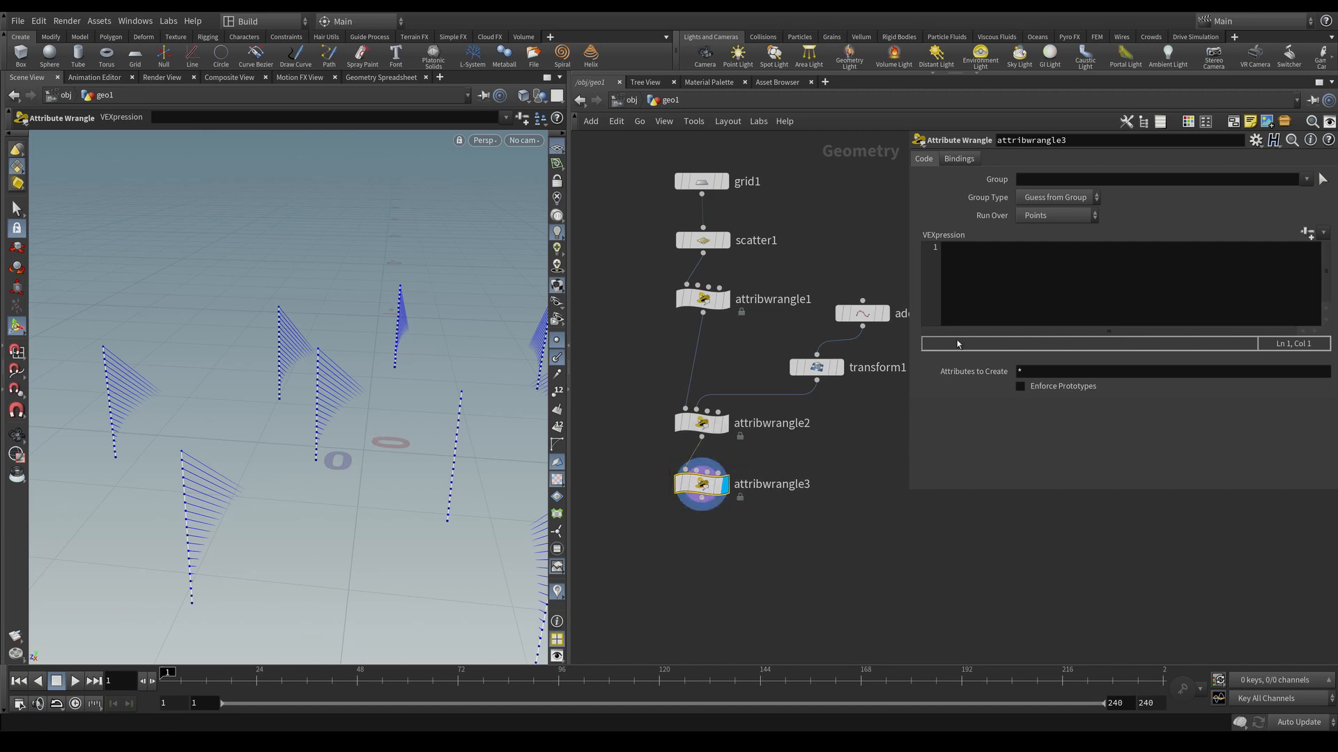
Step: Enter and apply the code v@N *= 0.2; in attribwrangle3 to shorten the normals
{"action": "left_click", "coordinate": [1047, 291]}
{"action": "type", "text": "v@N"}
{"action": "key", "text": "Caps_Lock"}
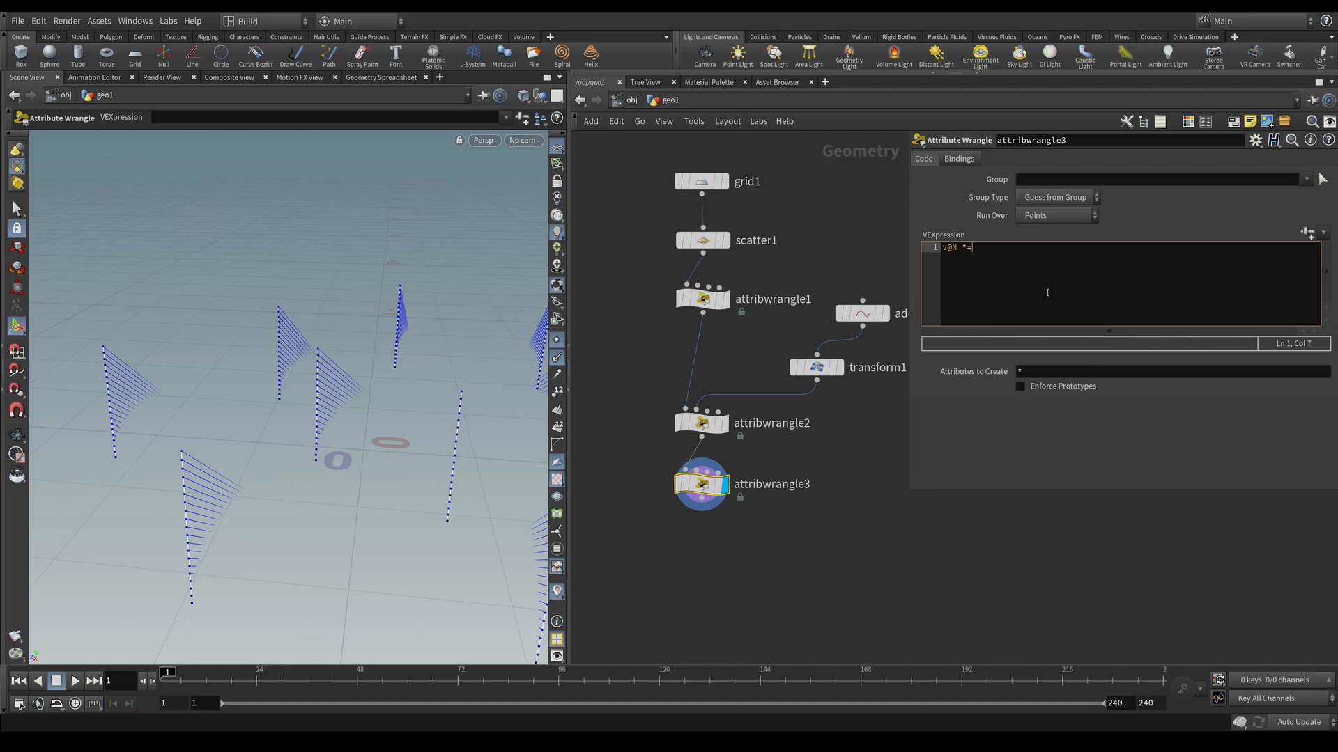
{"action": "type", "text": "*= 0.2;"}
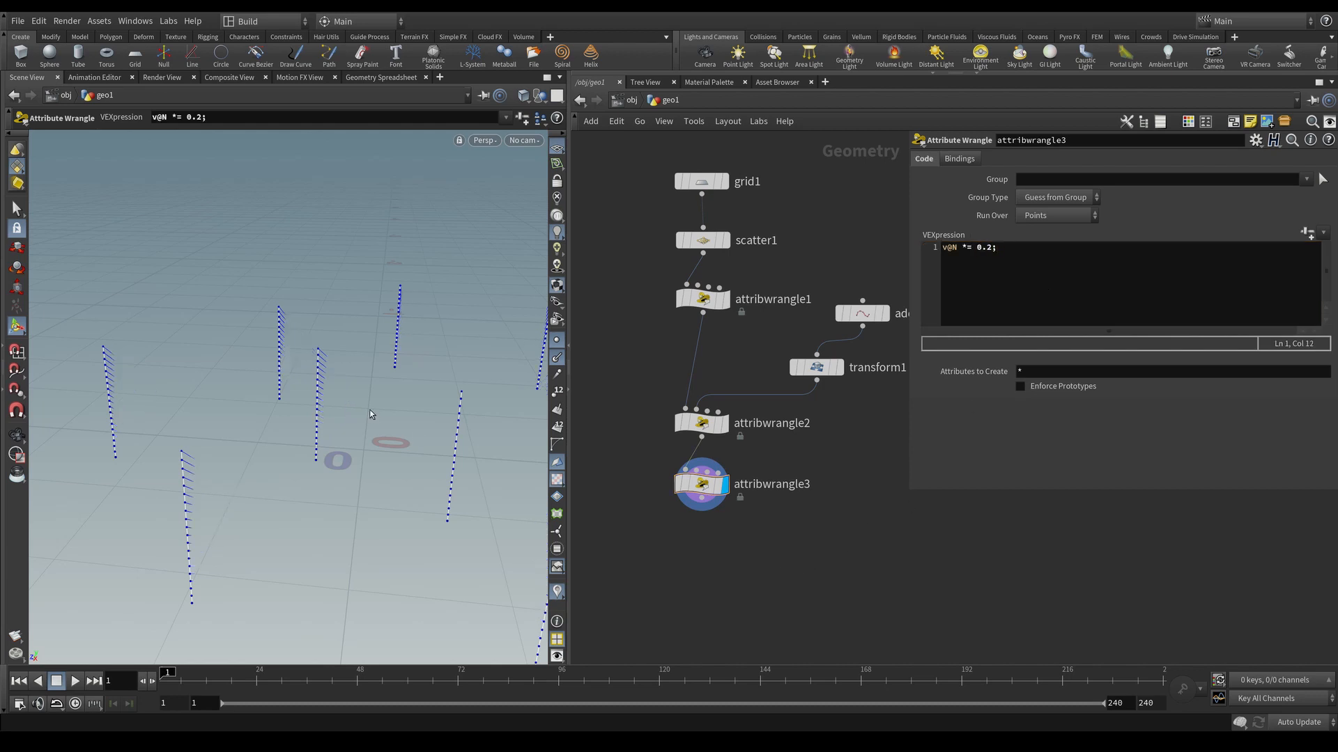
{"action": "left_click_drag", "start_coordinate": [369, 415], "coordinate": [387, 376]}
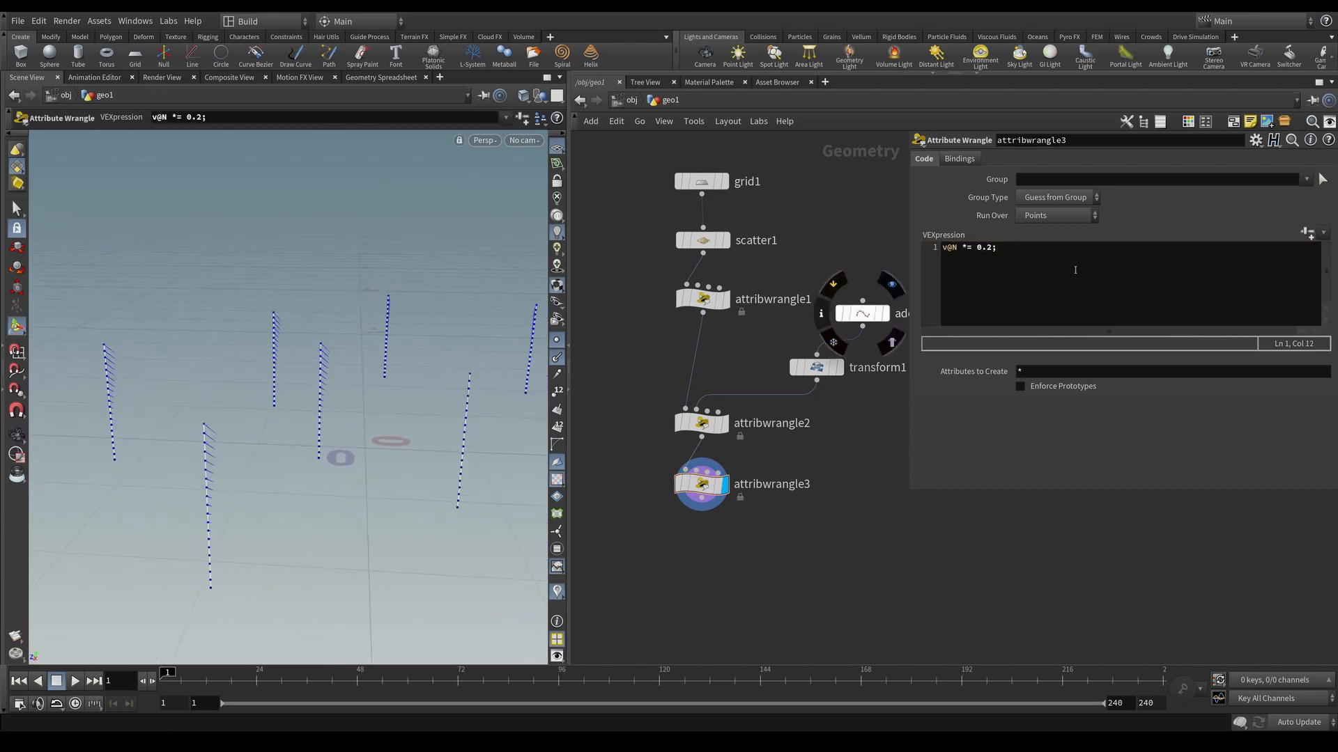
Step: Add a second code line to attribwrangle3 that declares vector target_pos;
{"action": "left_click", "coordinate": [1014, 252]}
{"action": "key", "text": "Return"}
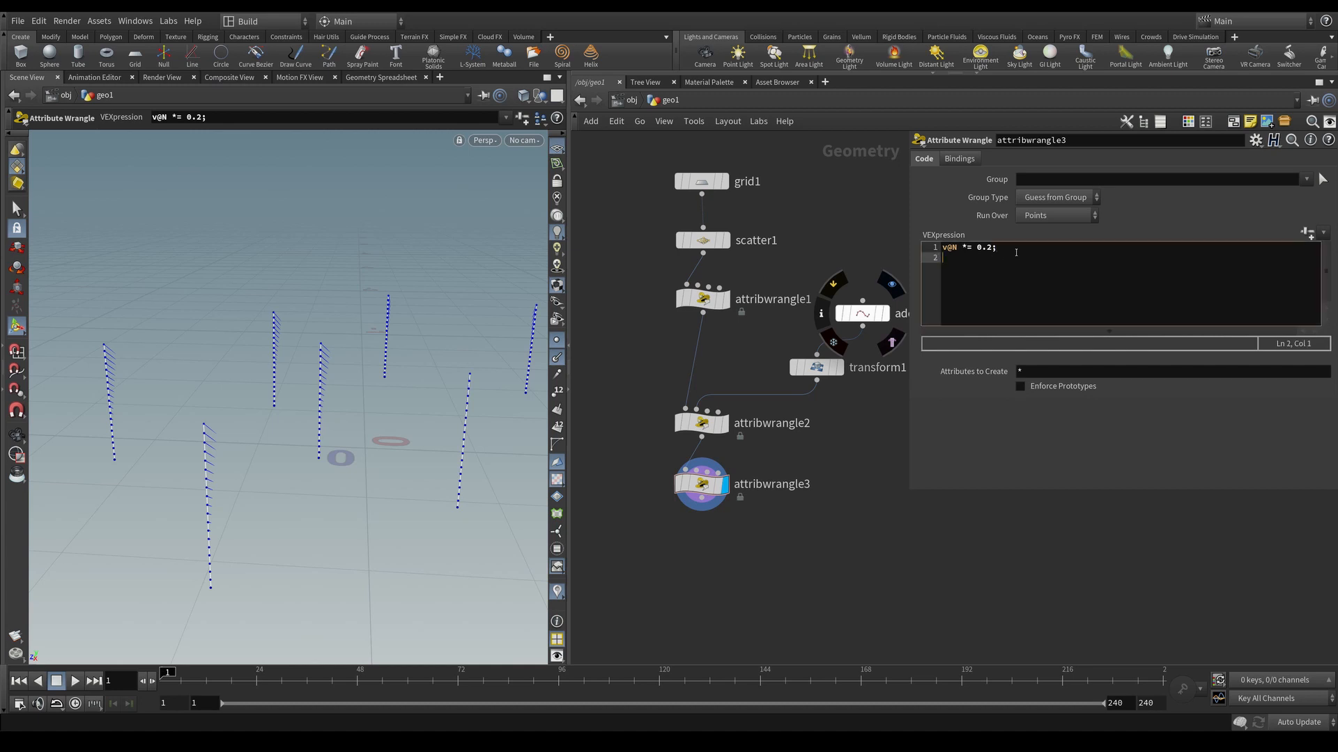
{"action": "type", "text": "vector "}
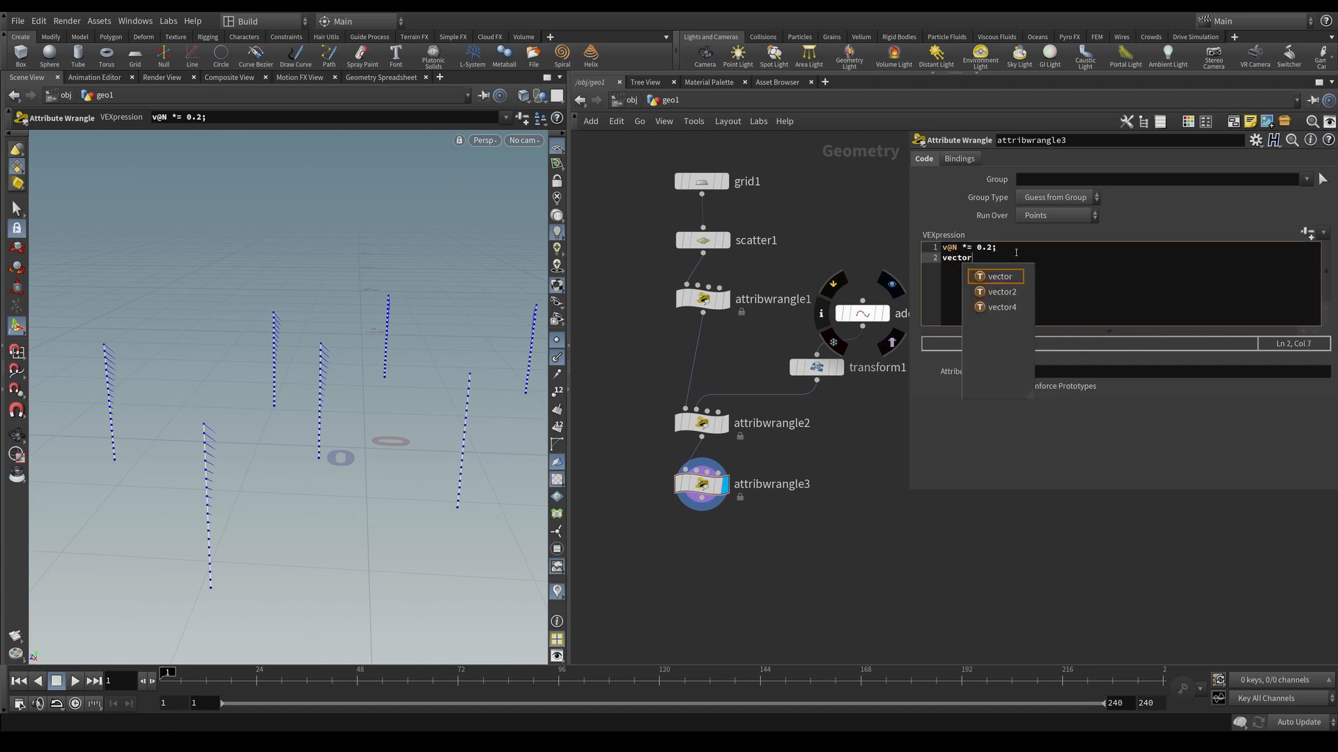
{"action": "type", "text": "target_pos"}
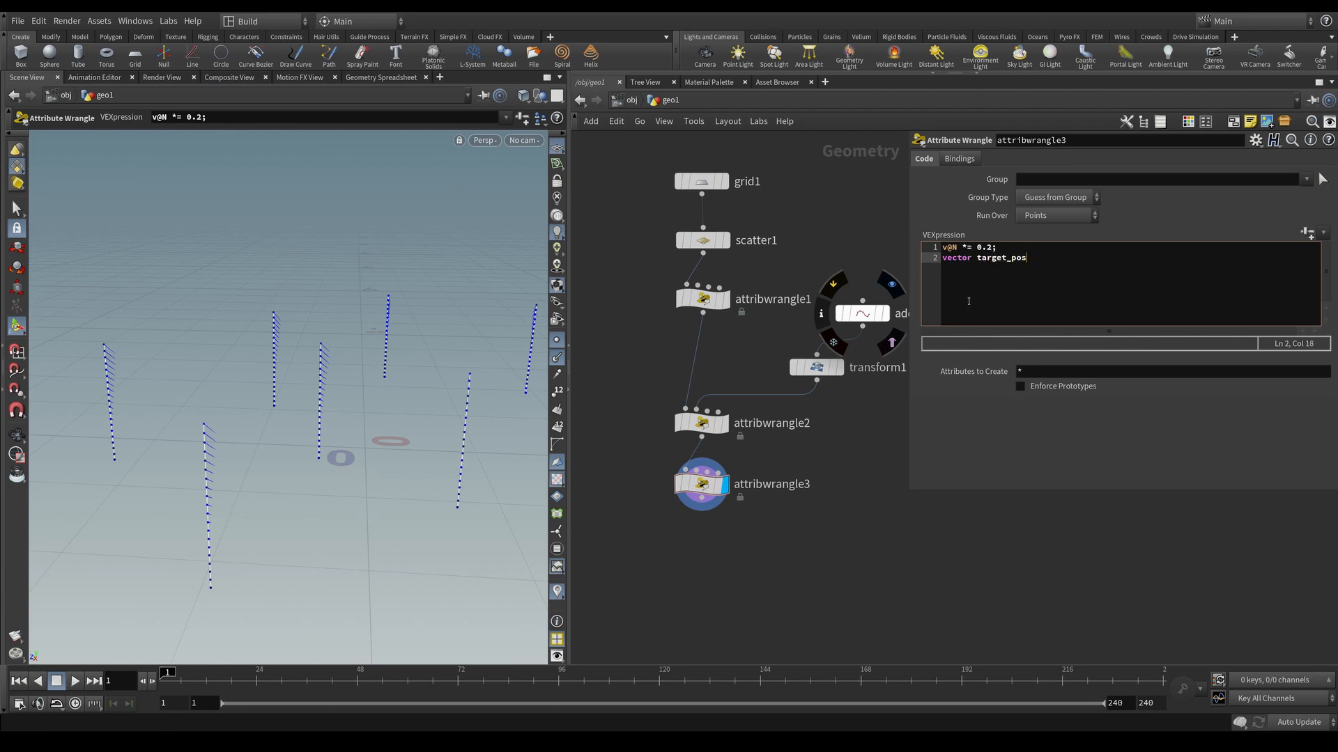
{"action": "type", "text": ";"}
Step: Replace line 2 of attribwrangle3's code with the first four code lines copied from attribwrangle2
{"action": "left_click", "coordinate": [721, 429]}
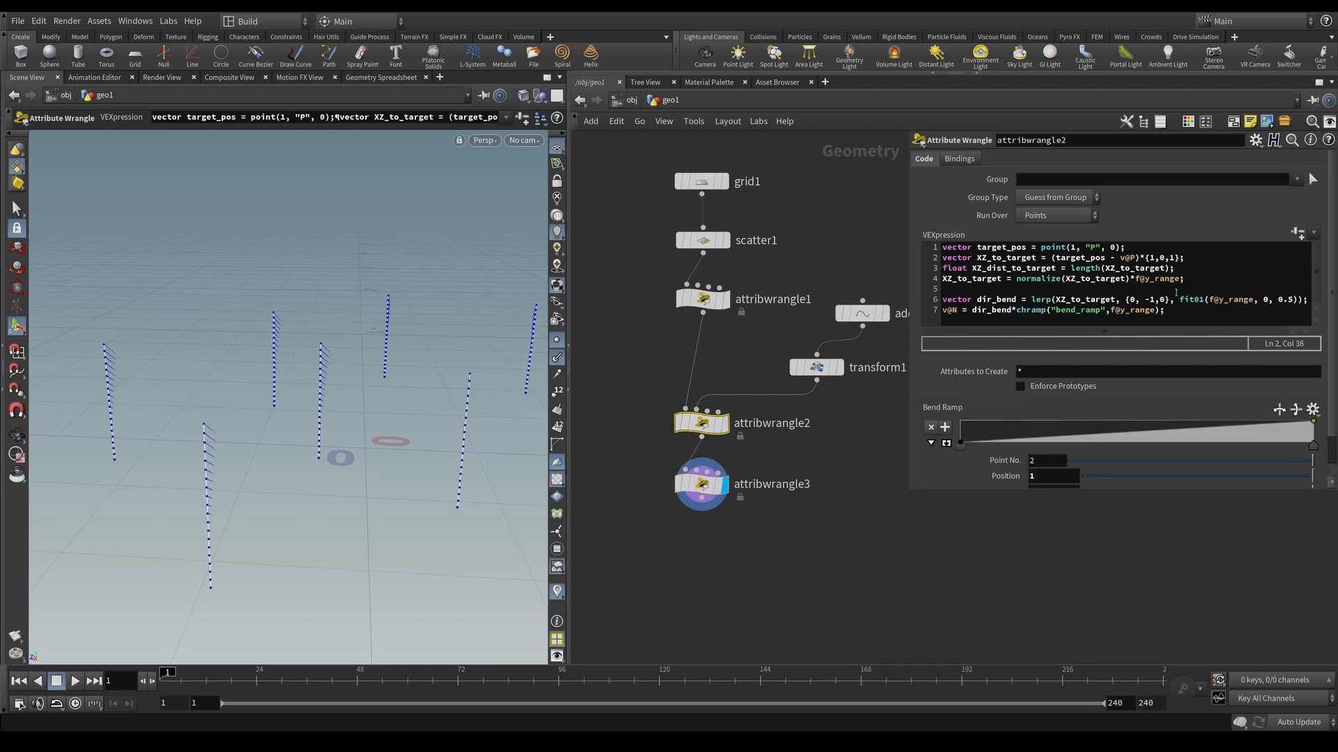
{"action": "left_click_drag", "start_coordinate": [1200, 283], "coordinate": [935, 249]}
{"action": "key", "text": "ctrl+c"}
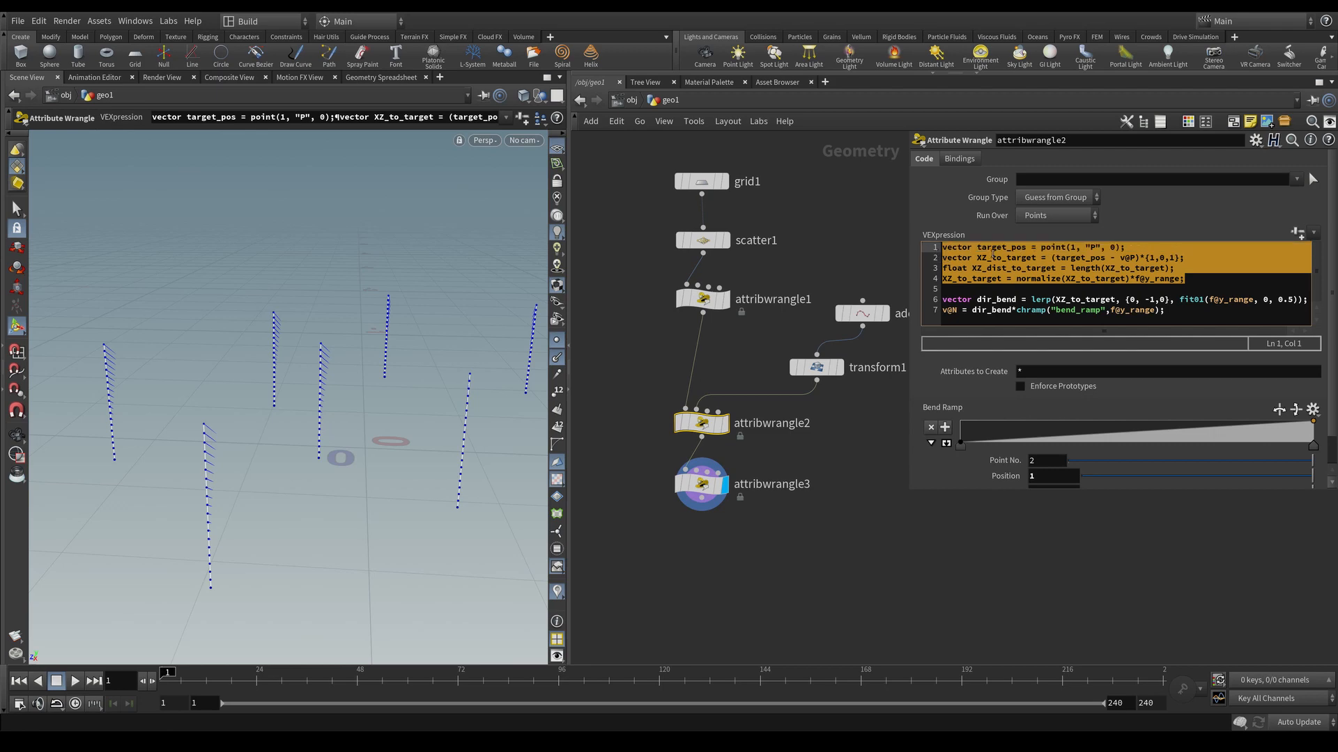
{"action": "left_click", "coordinate": [702, 483]}
{"action": "left_click_drag", "start_coordinate": [1033, 259], "coordinate": [927, 262]}
{"action": "key", "text": "ctrl+v"}
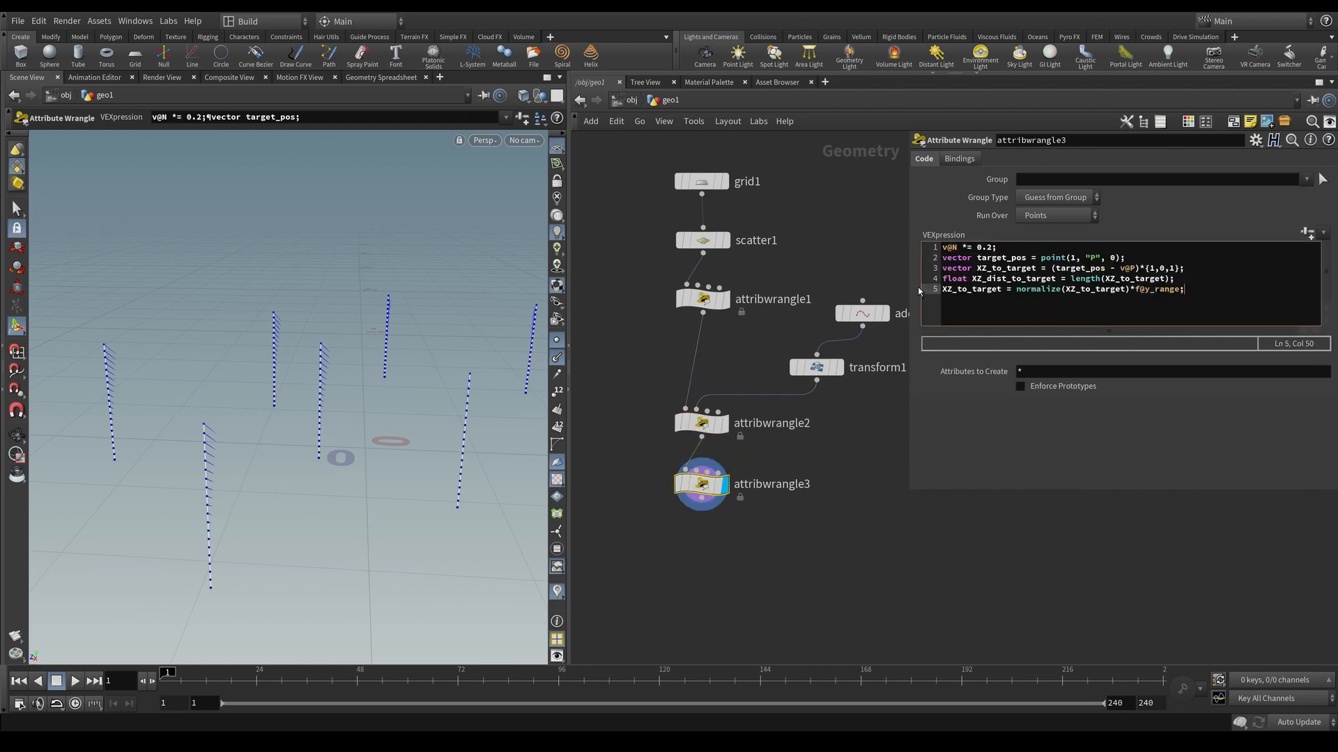
Step: Append the line v@P += v@N*range; to attribwrangle3's code and apply it
{"action": "left_click", "coordinate": [1195, 289]}
{"action": "key", "text": "Return"}
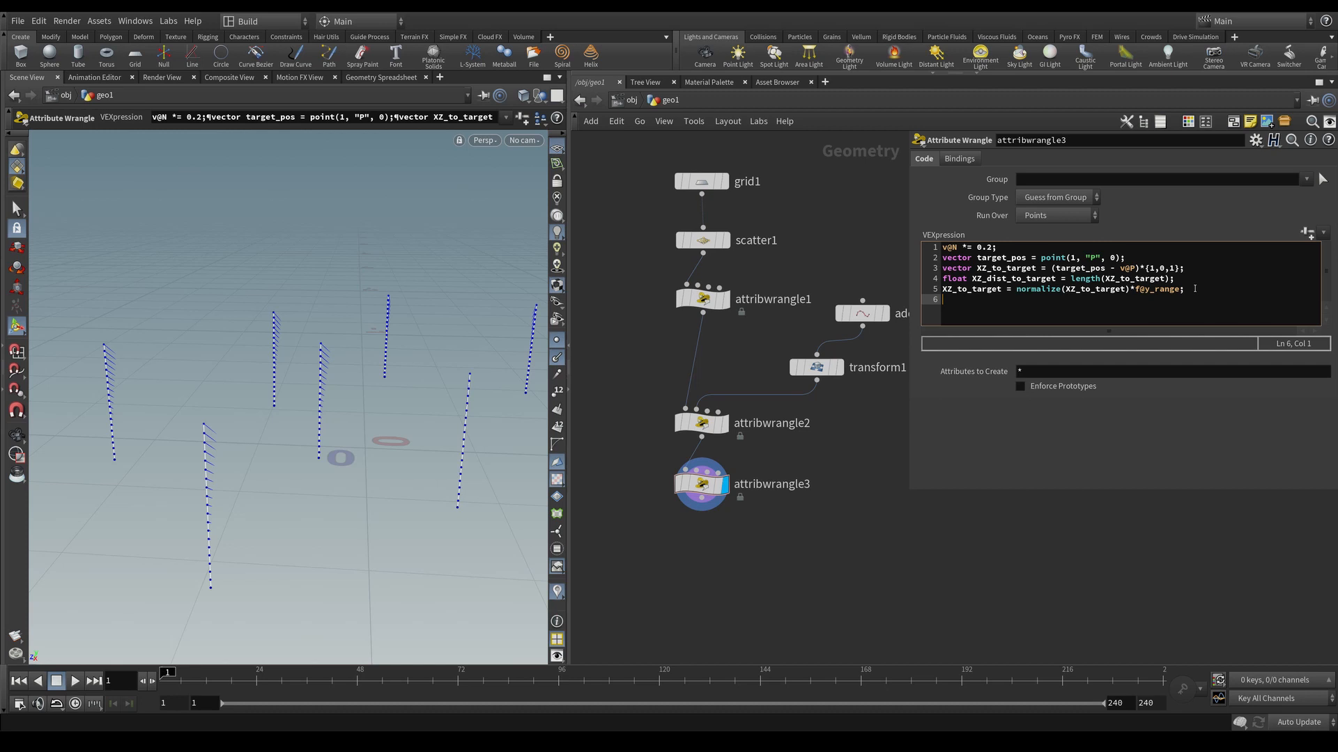
{"action": "type", "text": "v@"}
{"action": "key", "text": "Caps_Lock"}
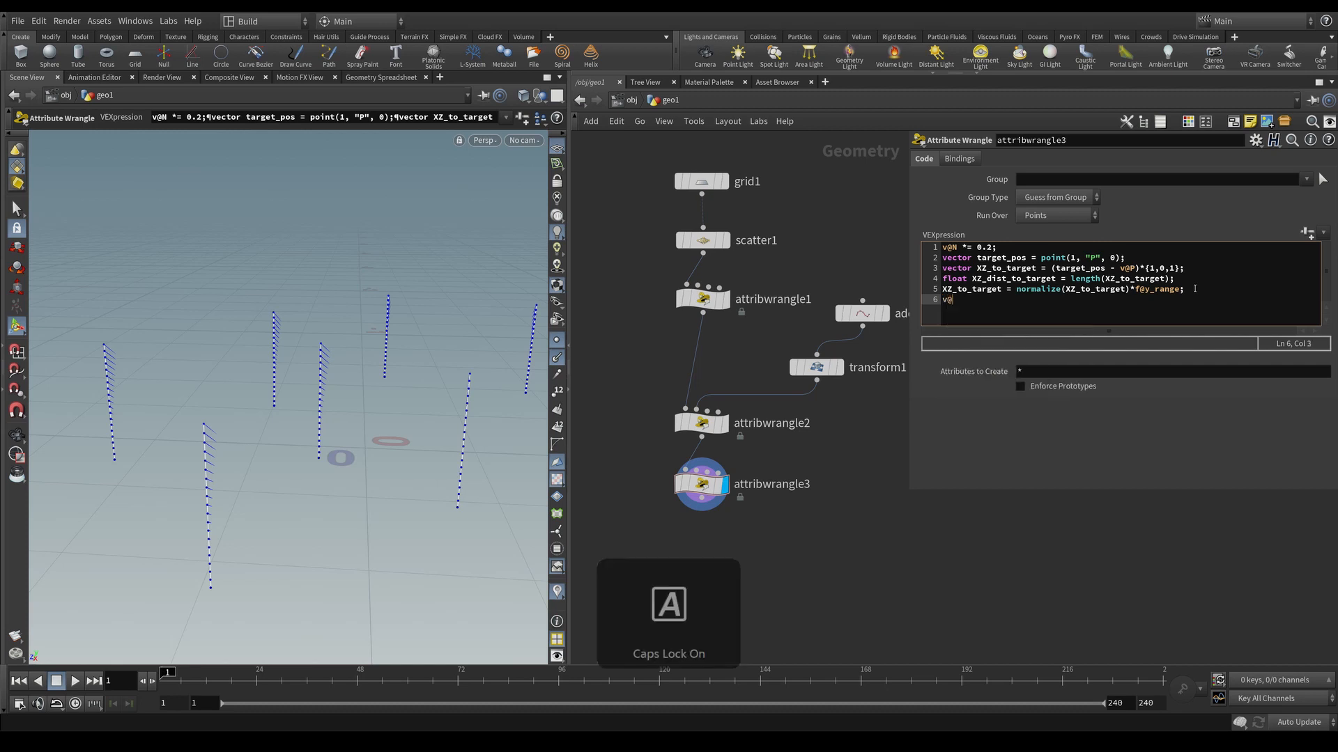
{"action": "type", "text": "P"}
{"action": "key", "text": "Caps_Lock"}
{"action": "type", "text": "+= "}
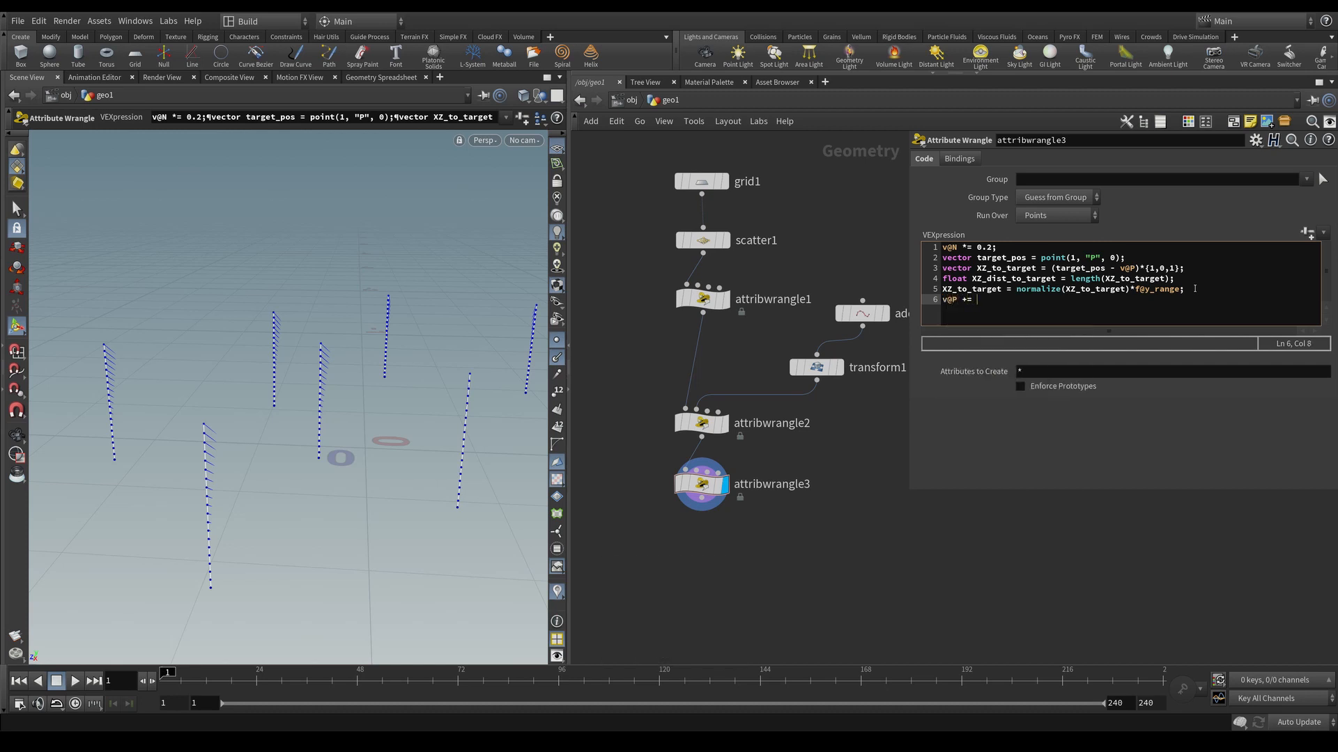
{"action": "type", "text": "v@"}
{"action": "key", "text": "Caps_Lock"}
{"action": "type", "text": "N"}
{"action": "key", "text": "Caps_Lock"}
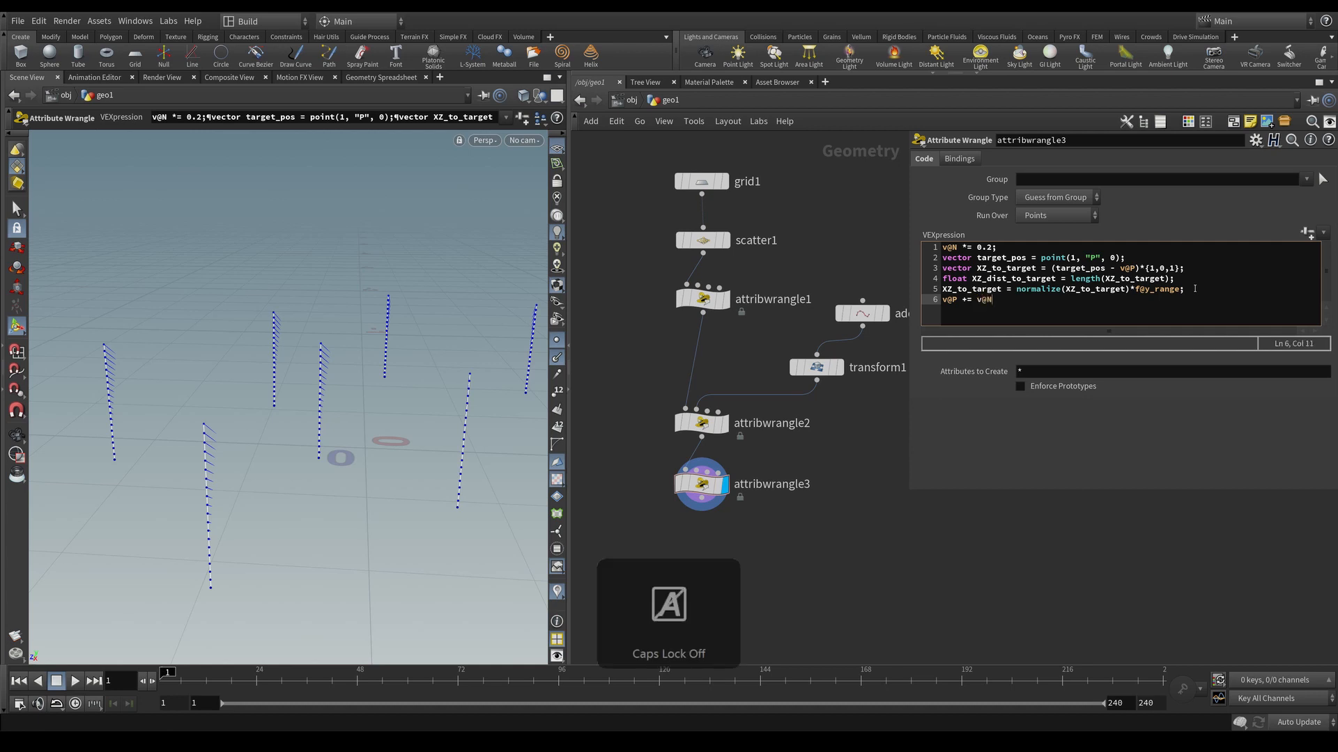
{"action": "type", "text": "*range;"}
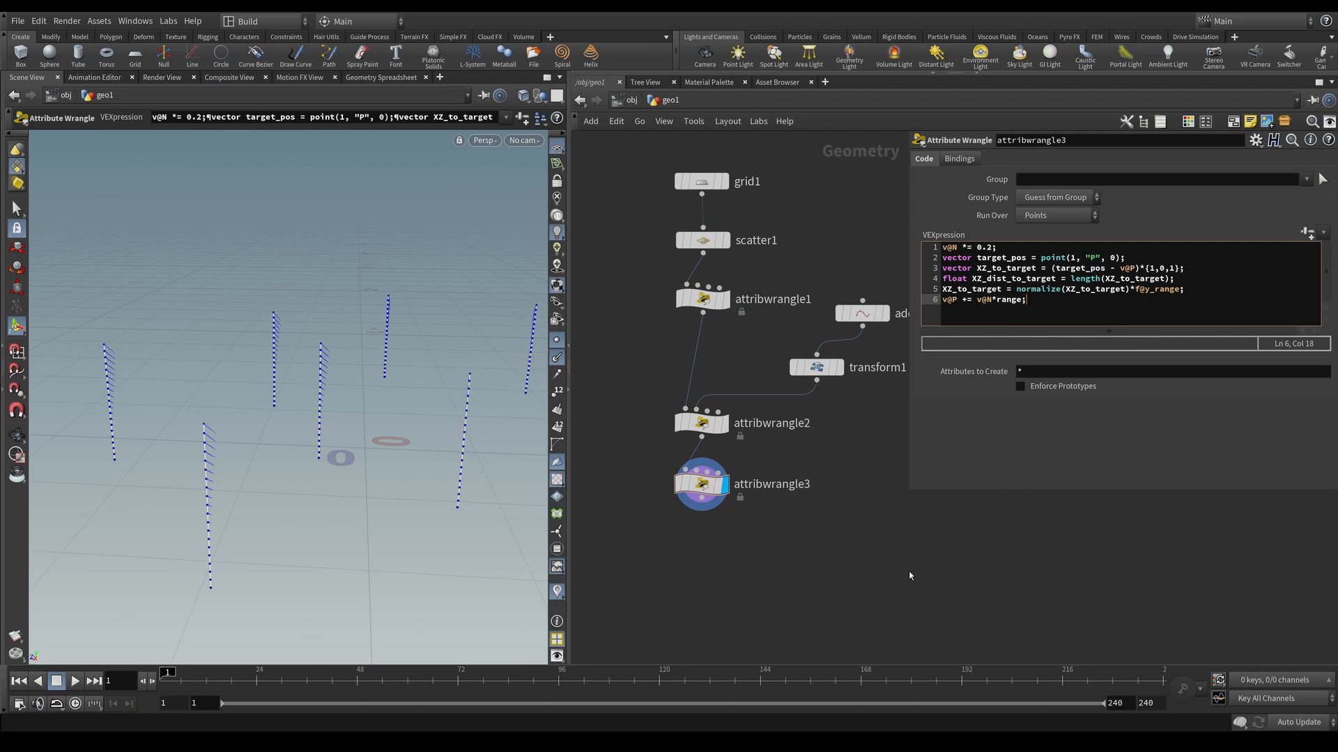
{"action": "left_click", "coordinate": [808, 587]}
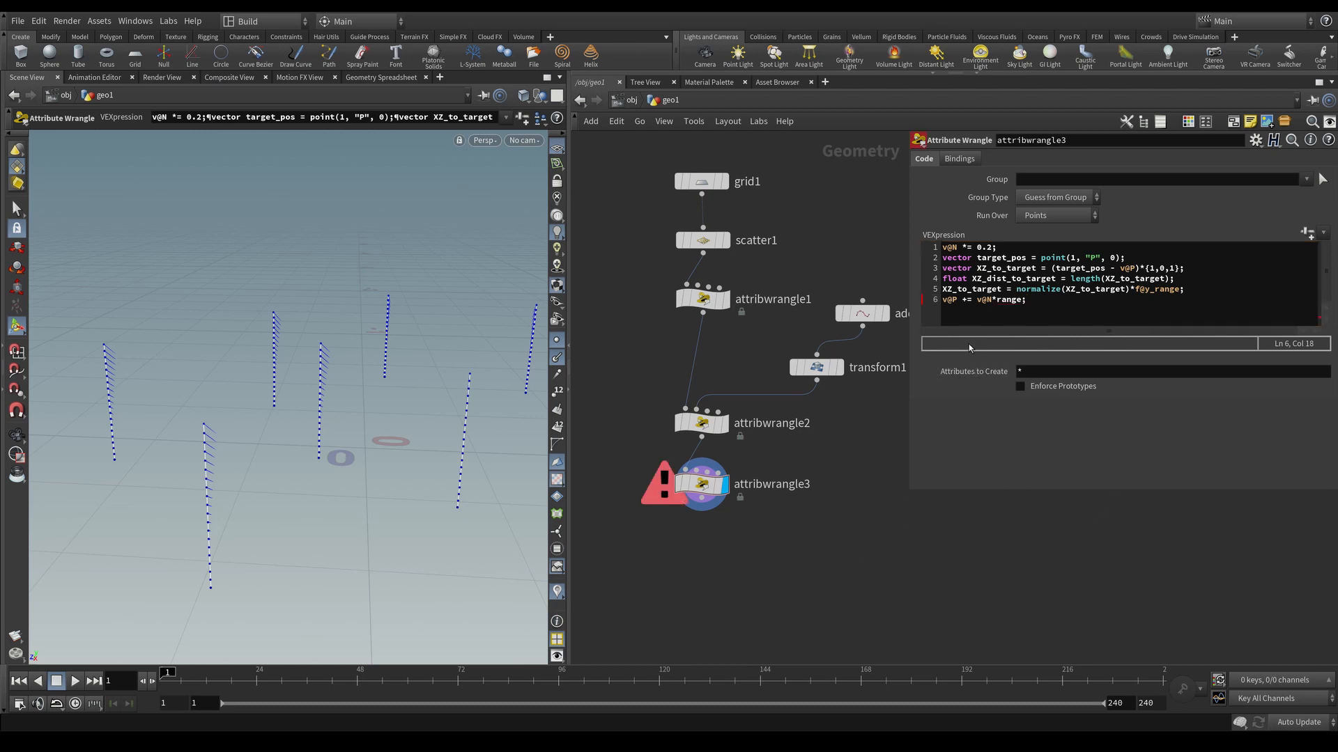
Step: Insert float range = fit(XZ_dist_to_target, 0.3, 1.3, 1, 0); above the last line of attribwrangle3's code and apply it
{"action": "left_click", "coordinate": [702, 423]}
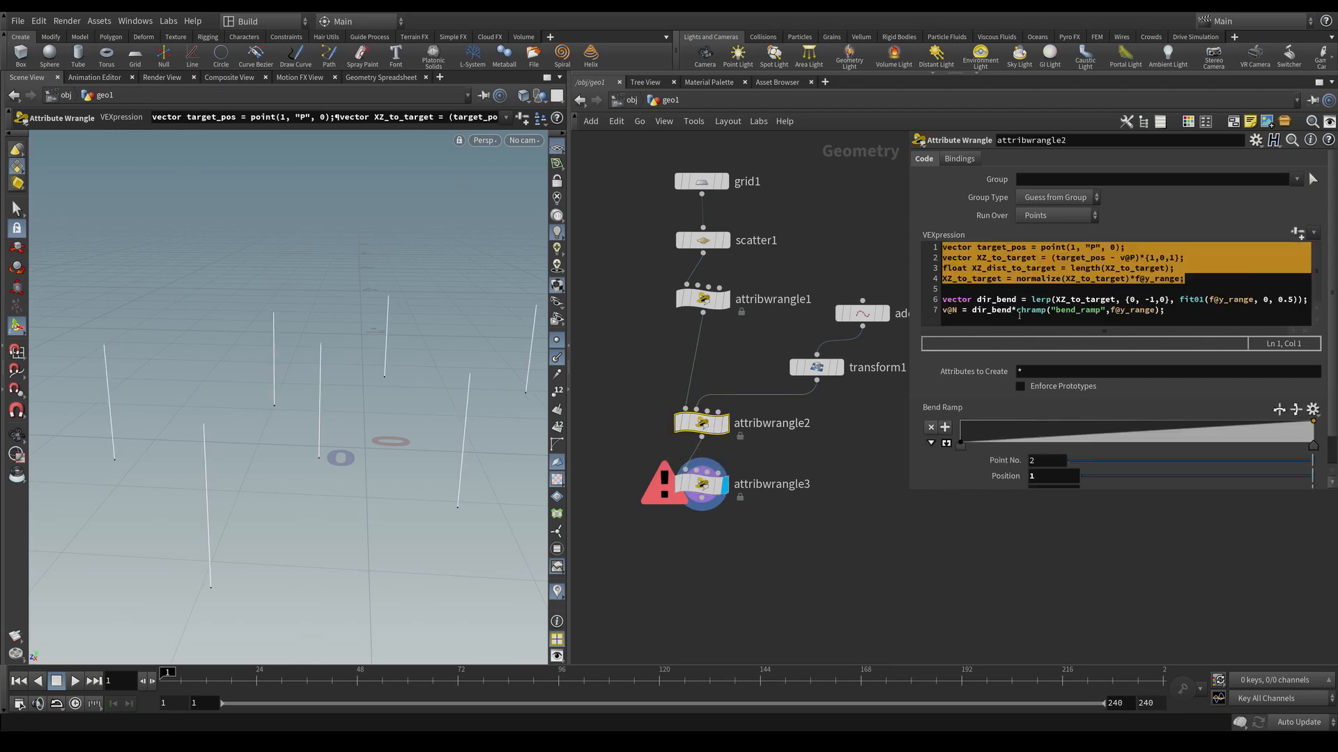
{"action": "left_click", "coordinate": [701, 483]}
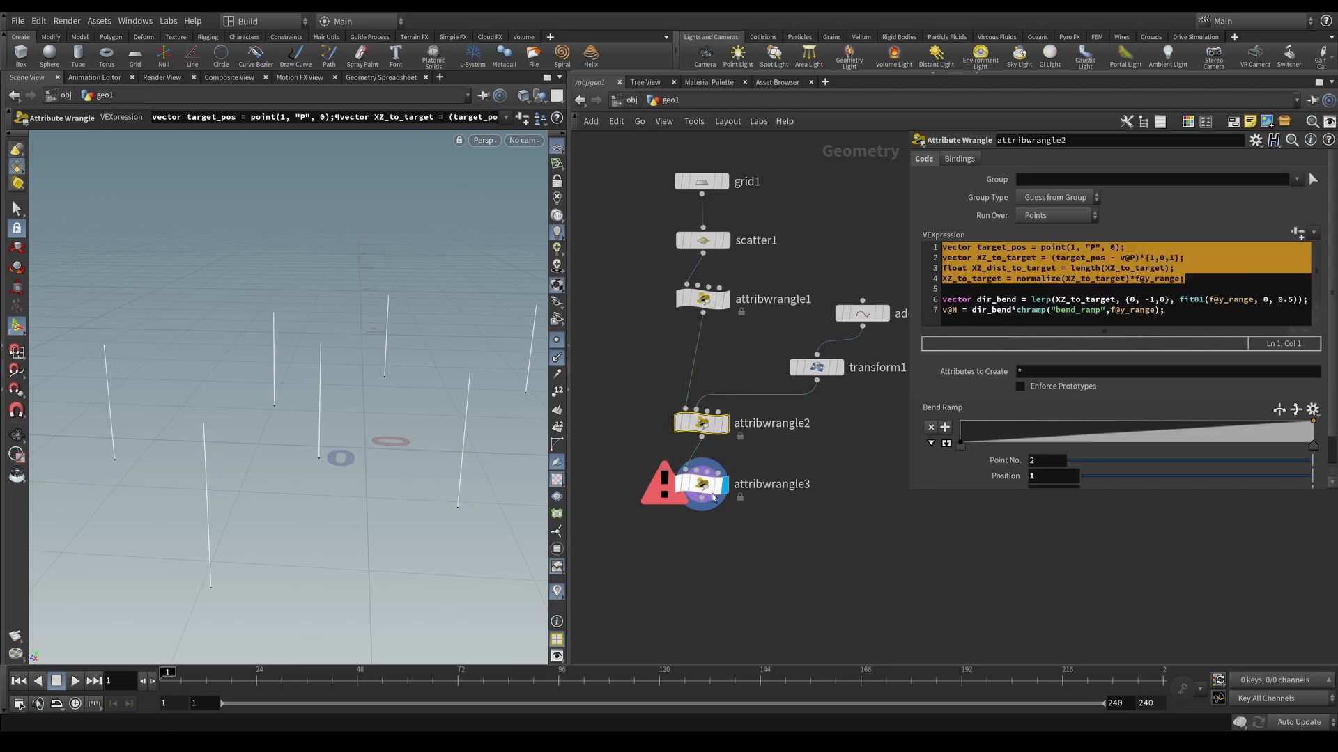
{"action": "left_click", "coordinate": [1196, 289]}
{"action": "key", "text": "Return"}
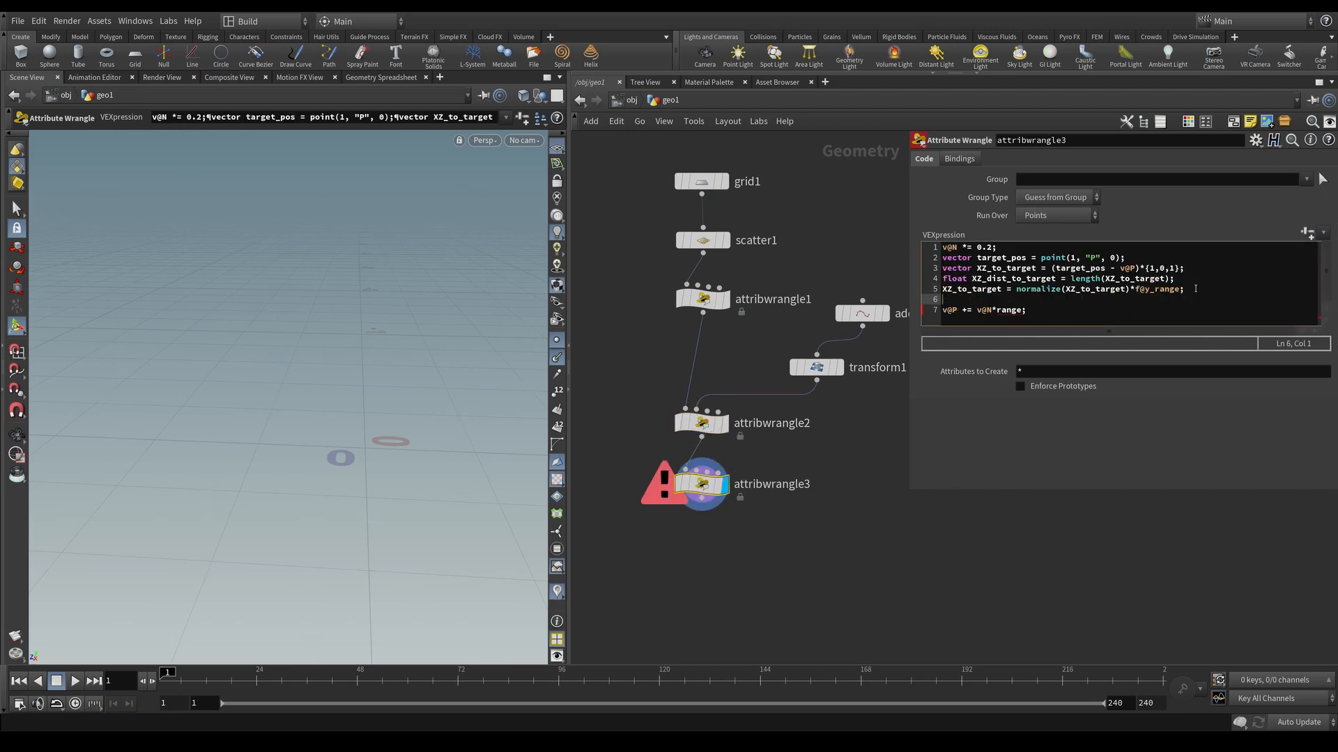
{"action": "type", "text": "float range = fit("}
{"action": "key", "text": "Caps_Lock"}
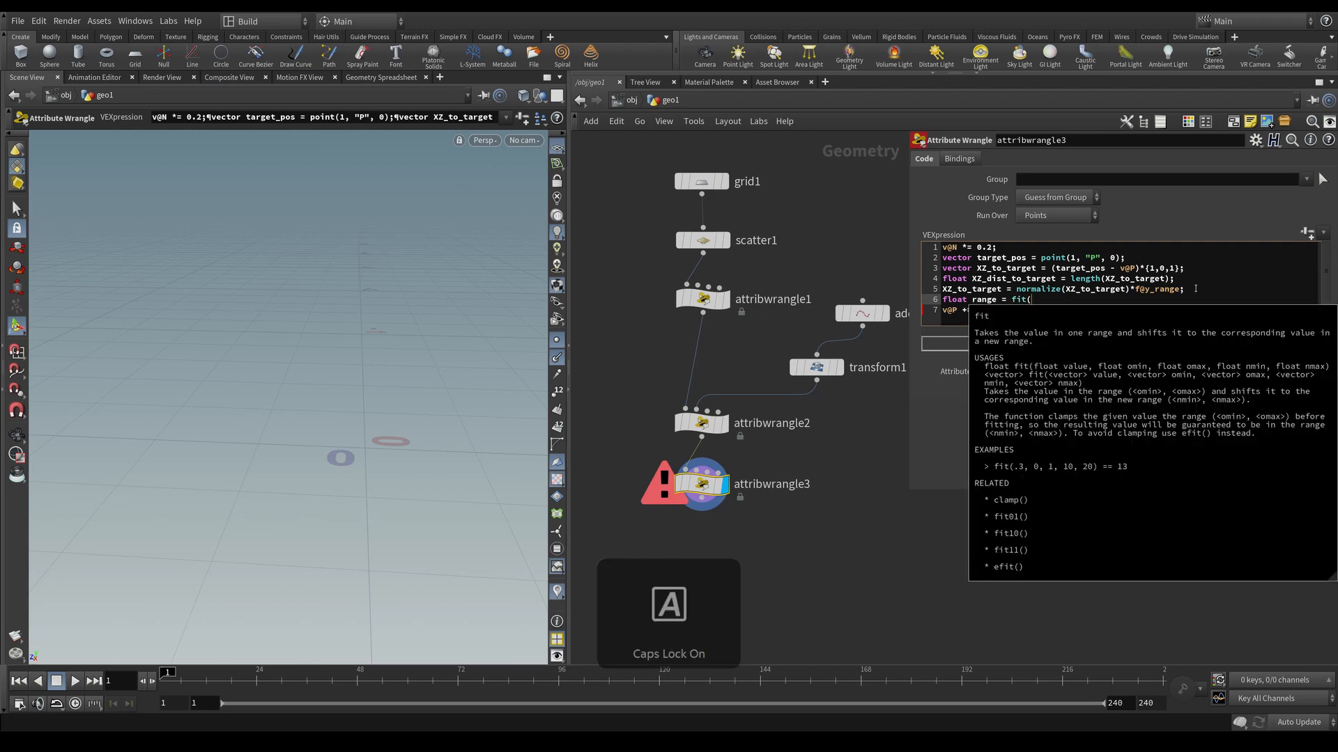
{"action": "type", "text": "XZ"}
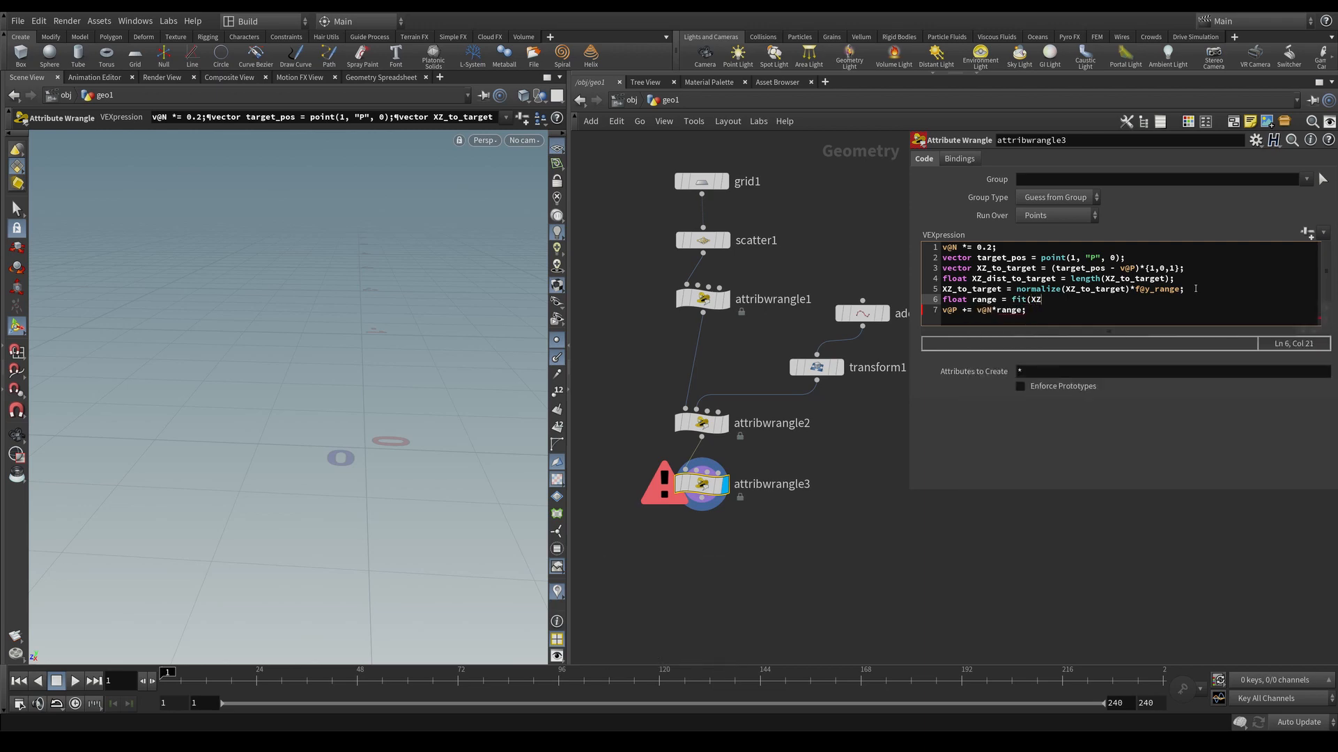
{"action": "type", "text": "_"}
{"action": "key", "text": "Caps_Lock"}
{"action": "type", "text": "dist_to_targe"}
{"action": "type", "text": "0.3, 1.3, 1, 0);"}
{"action": "left_click", "coordinate": [972, 537]}
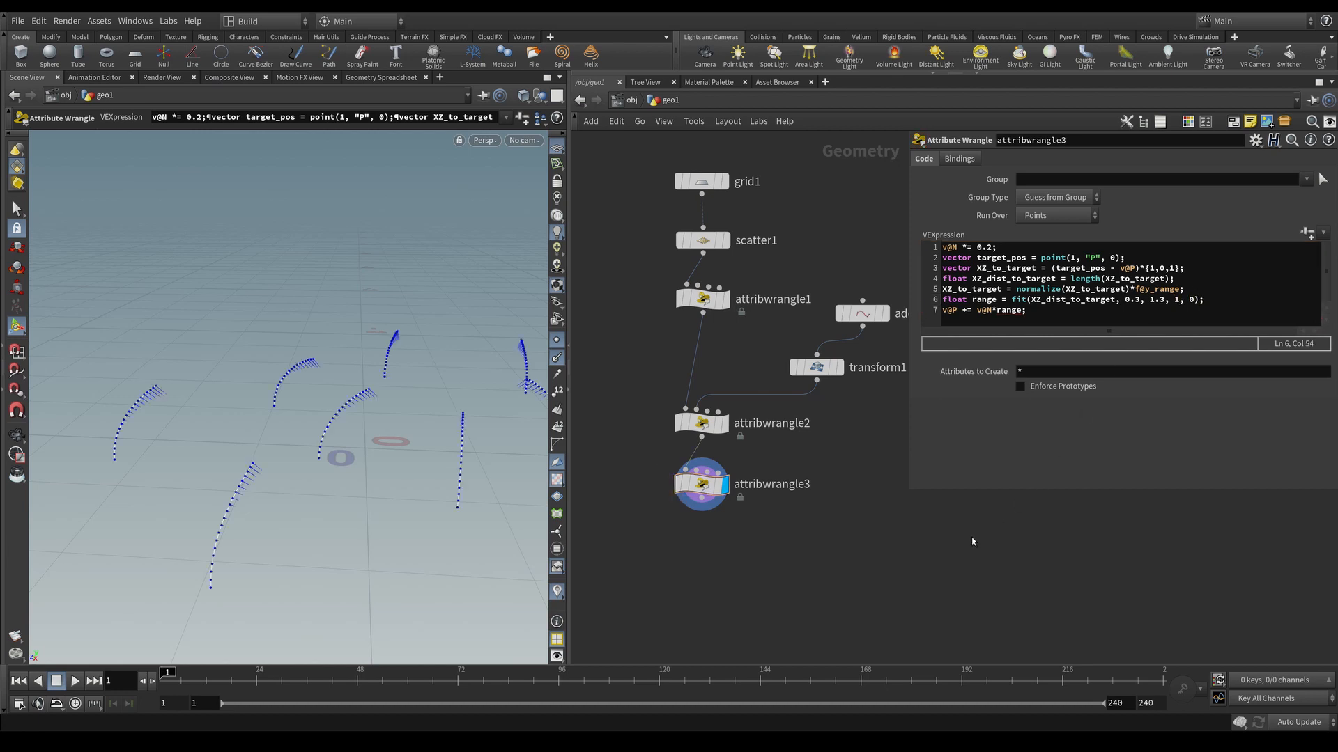
Step: Hide the point markers and point normals in the viewport so only the bent stems are drawn
{"action": "left_click_drag", "start_coordinate": [432, 415], "coordinate": [395, 424], "text": "alt"}
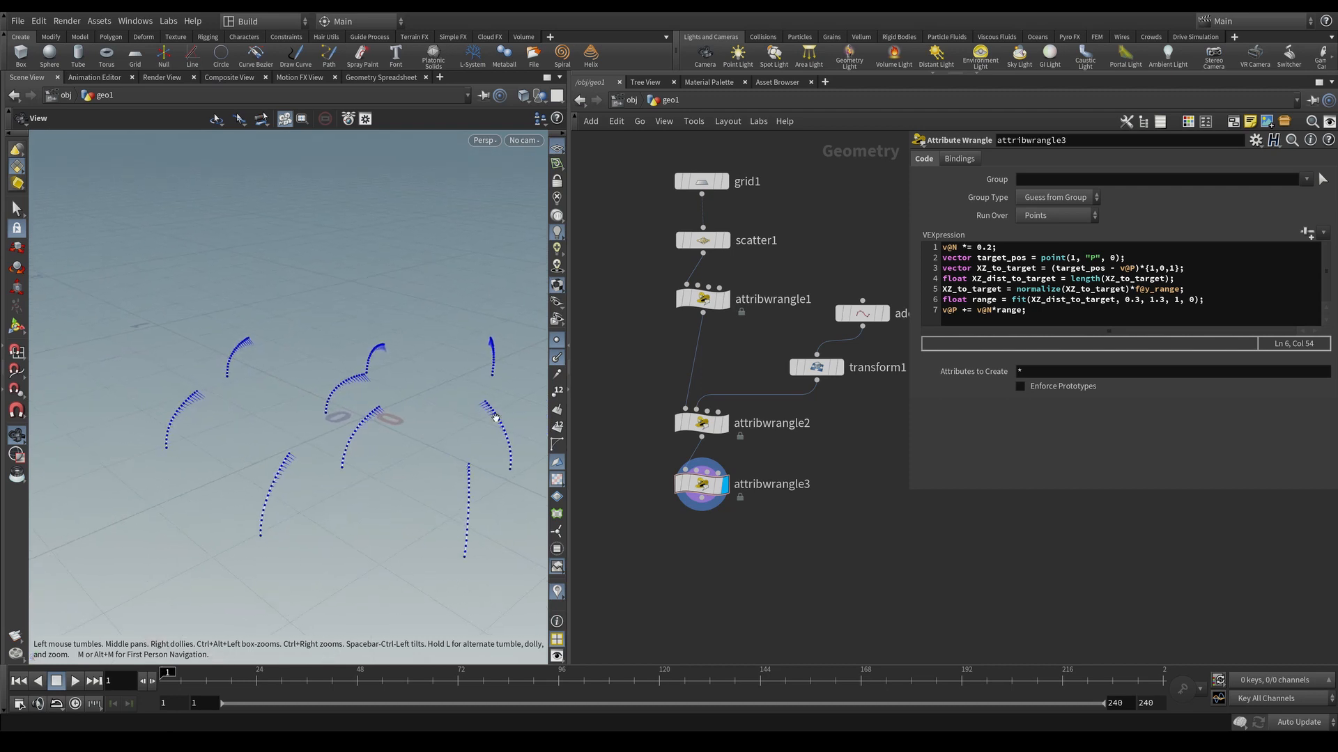
{"action": "left_click", "coordinate": [559, 359]}
{"action": "left_click", "coordinate": [557, 342]}
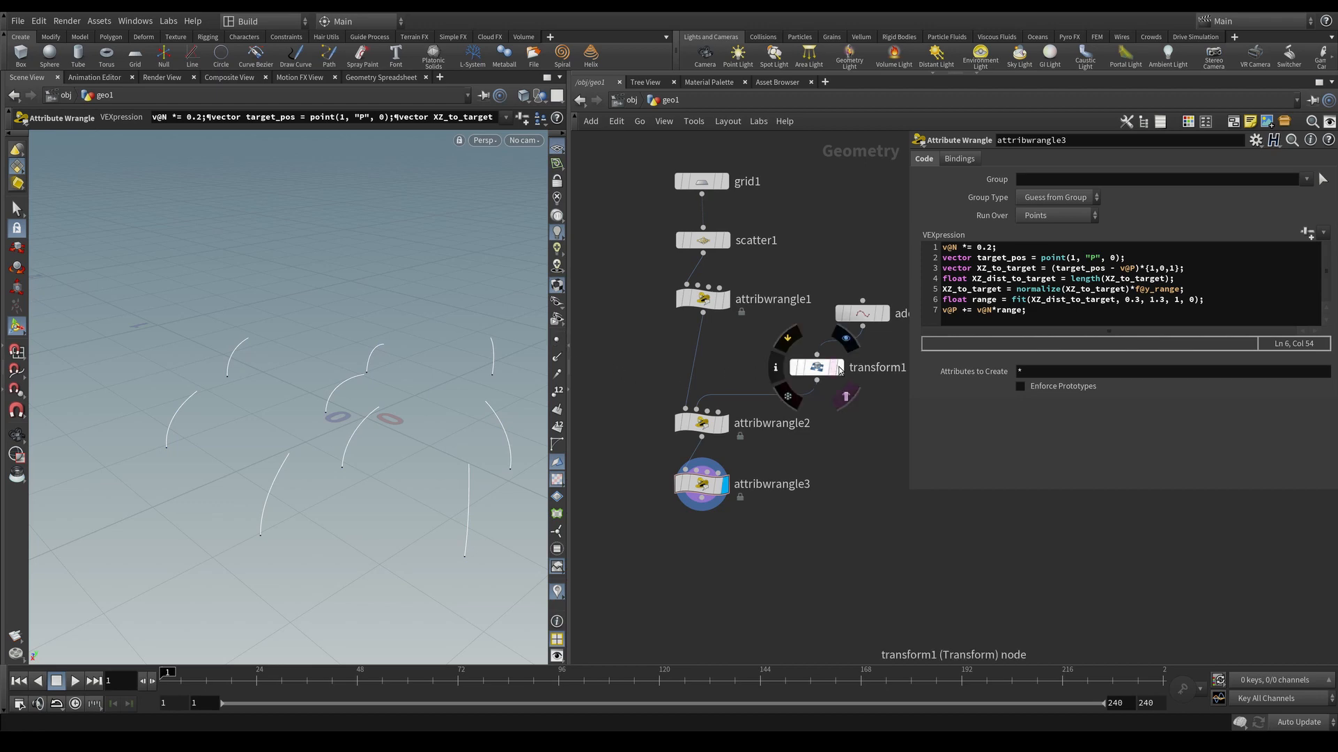
Step: Move transform1's target point with its handle toward the middle of the scattered stems
{"action": "left_click", "coordinate": [817, 367]}
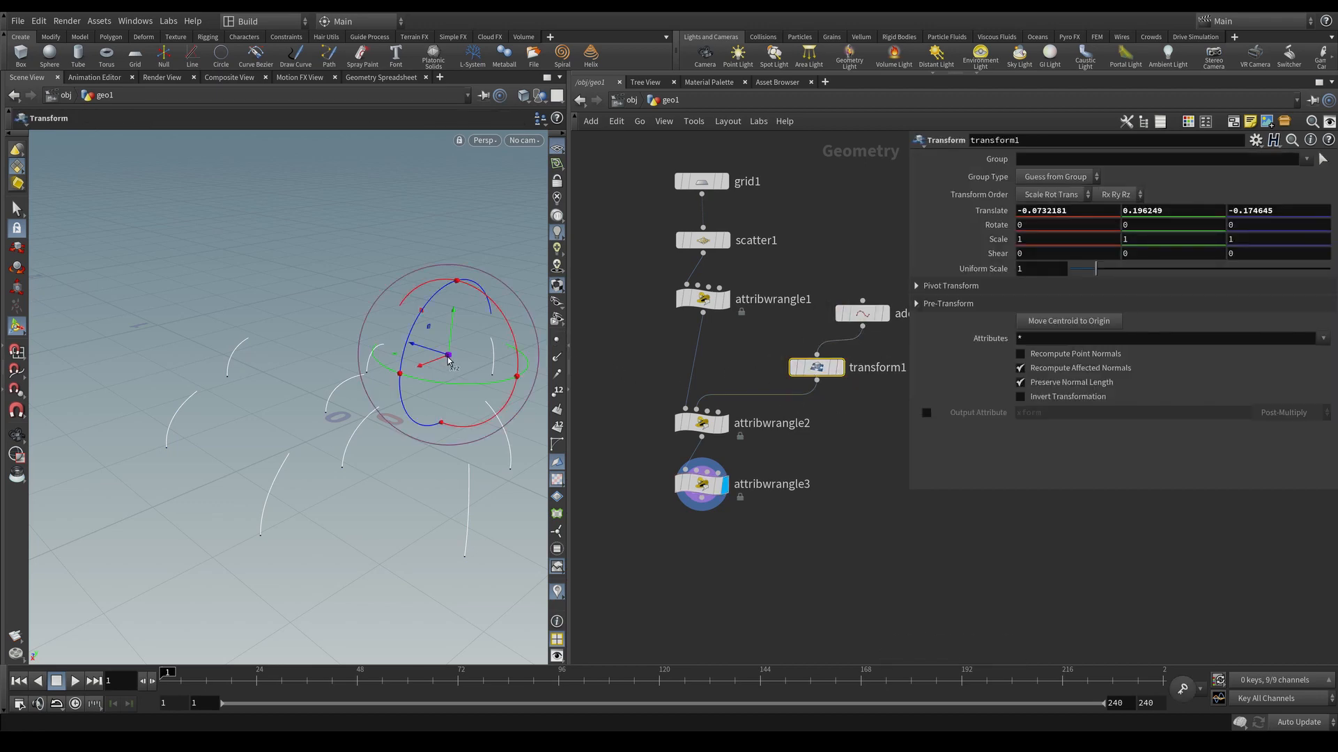
{"action": "mouse_move", "coordinate": [449, 358]}
{"action": "left_mouse_down"}
{"action": "mouse_move", "coordinate": [292, 387]}
{"action": "mouse_move", "coordinate": [265, 446]}
{"action": "mouse_move", "coordinate": [454, 434]}
{"action": "mouse_move", "coordinate": [337, 421]}
{"action": "mouse_move", "coordinate": [374, 397]}
{"action": "mouse_move", "coordinate": [358, 425]}
{"action": "mouse_move", "coordinate": [537, 437]}
{"action": "mouse_move", "coordinate": [290, 388]}
{"action": "mouse_move", "coordinate": [390, 391]}
{"action": "mouse_move", "coordinate": [328, 418]}
{"action": "left_mouse_up"}
Step: Set scatter1's Force Total Count to 100
{"action": "left_click", "coordinate": [712, 244]}
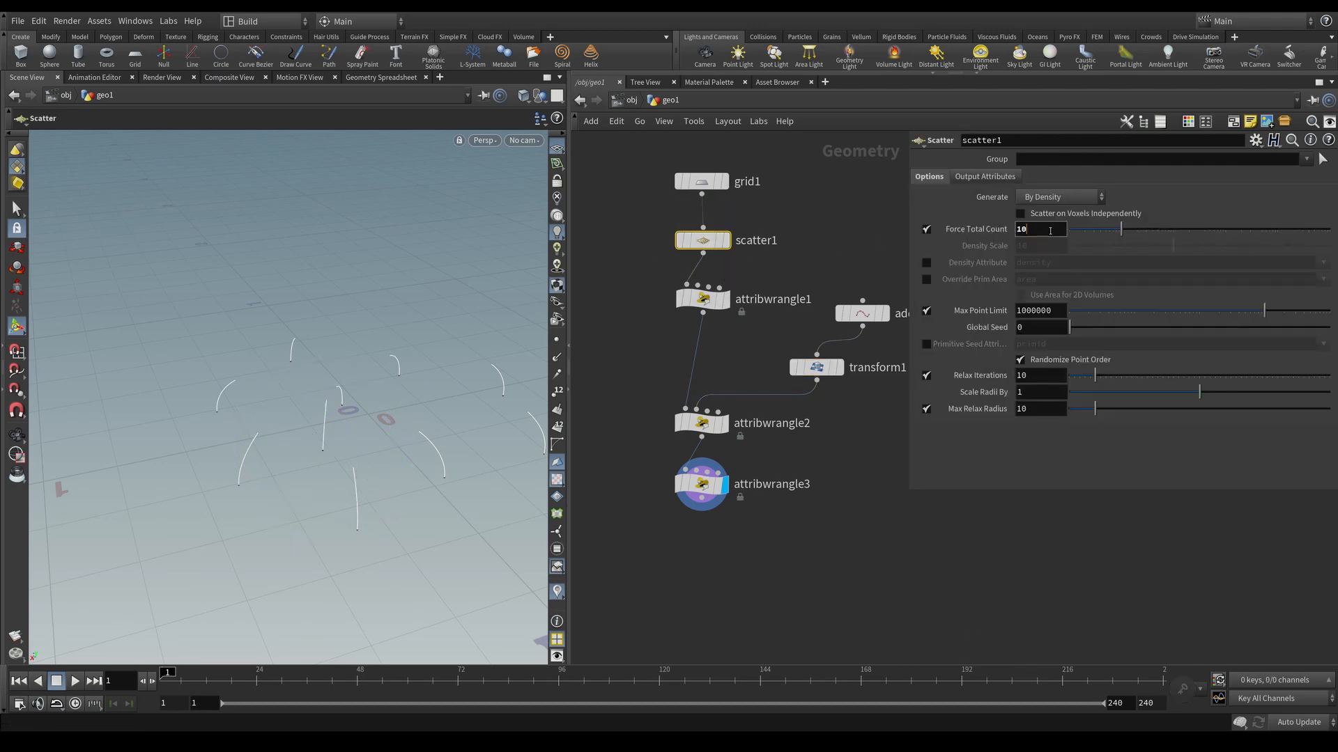
{"action": "type", "text": "0"}
{"action": "key", "text": "Return"}
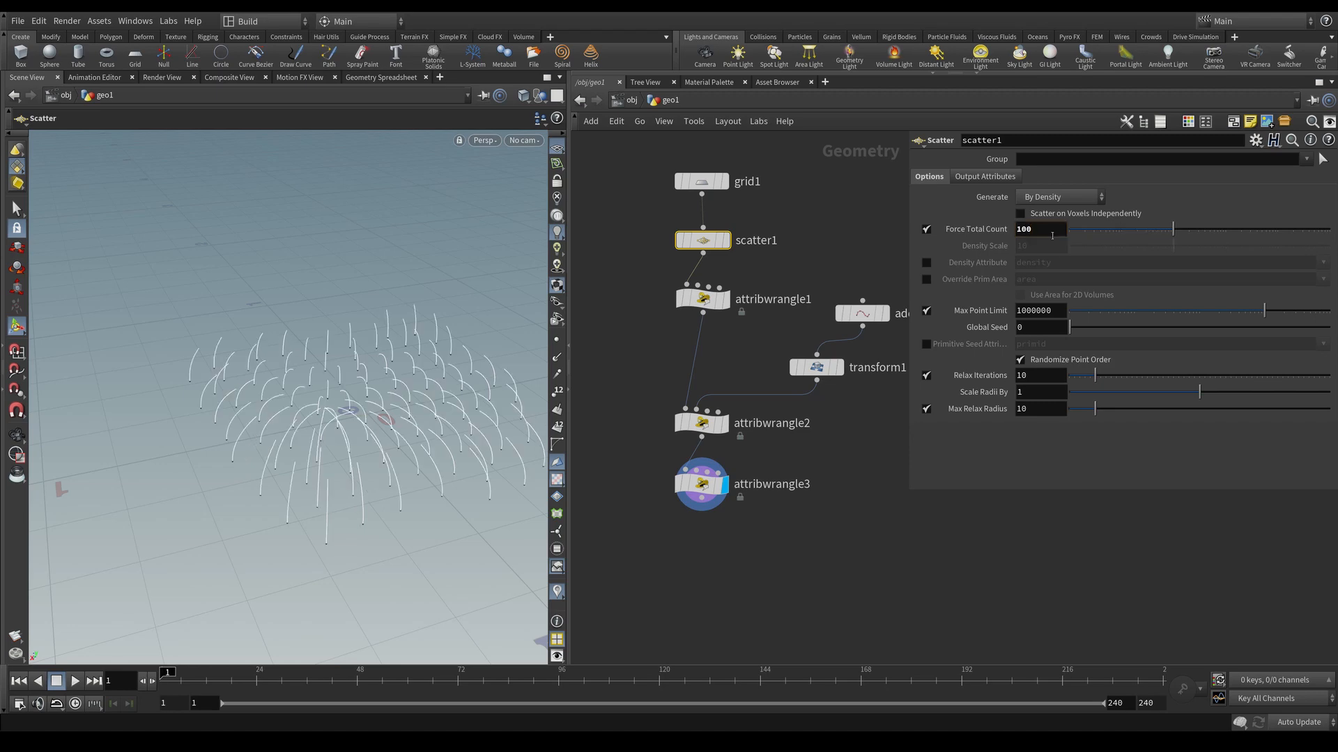
Step: Move transform1's target point through the stems to a translation of about -0.166, 0.201, -0.082
{"action": "key", "text": "h"}
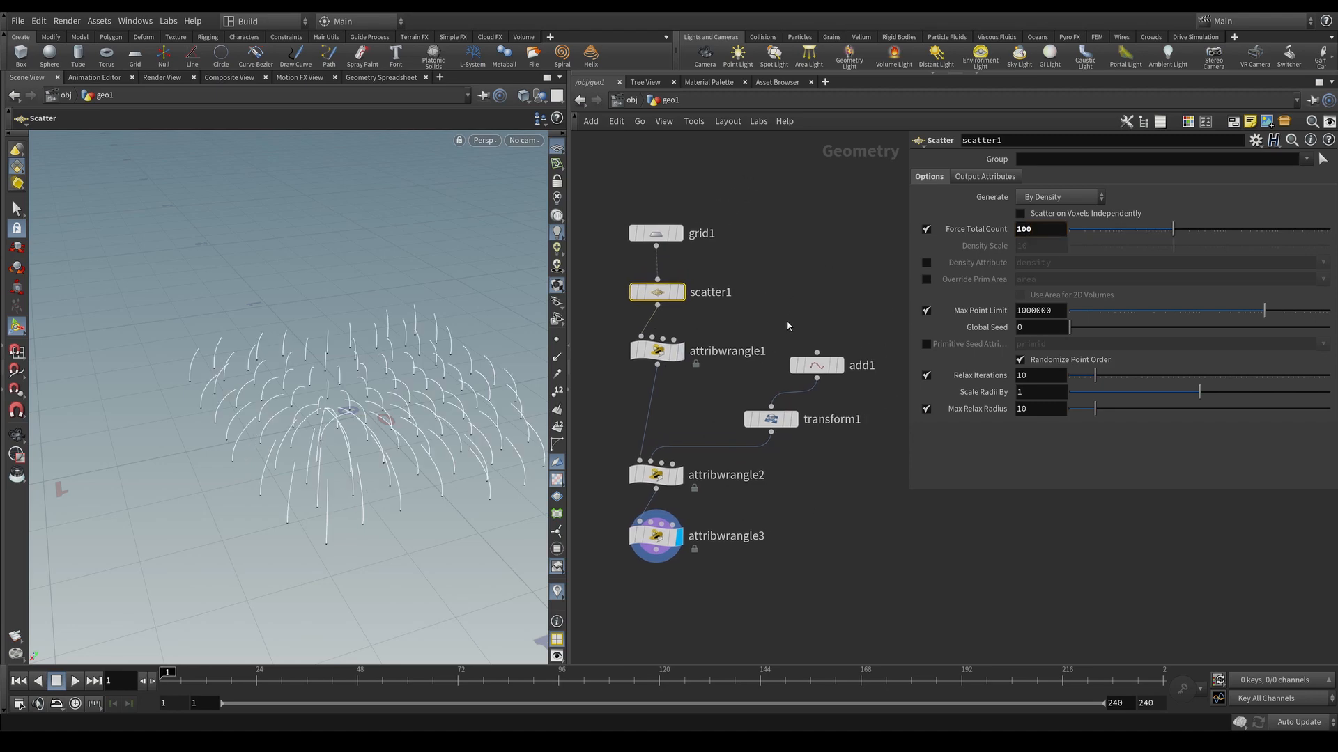
{"action": "middle_click_drag", "start_coordinate": [787, 326], "coordinate": [798, 307]}
{"action": "left_click", "coordinate": [785, 414]}
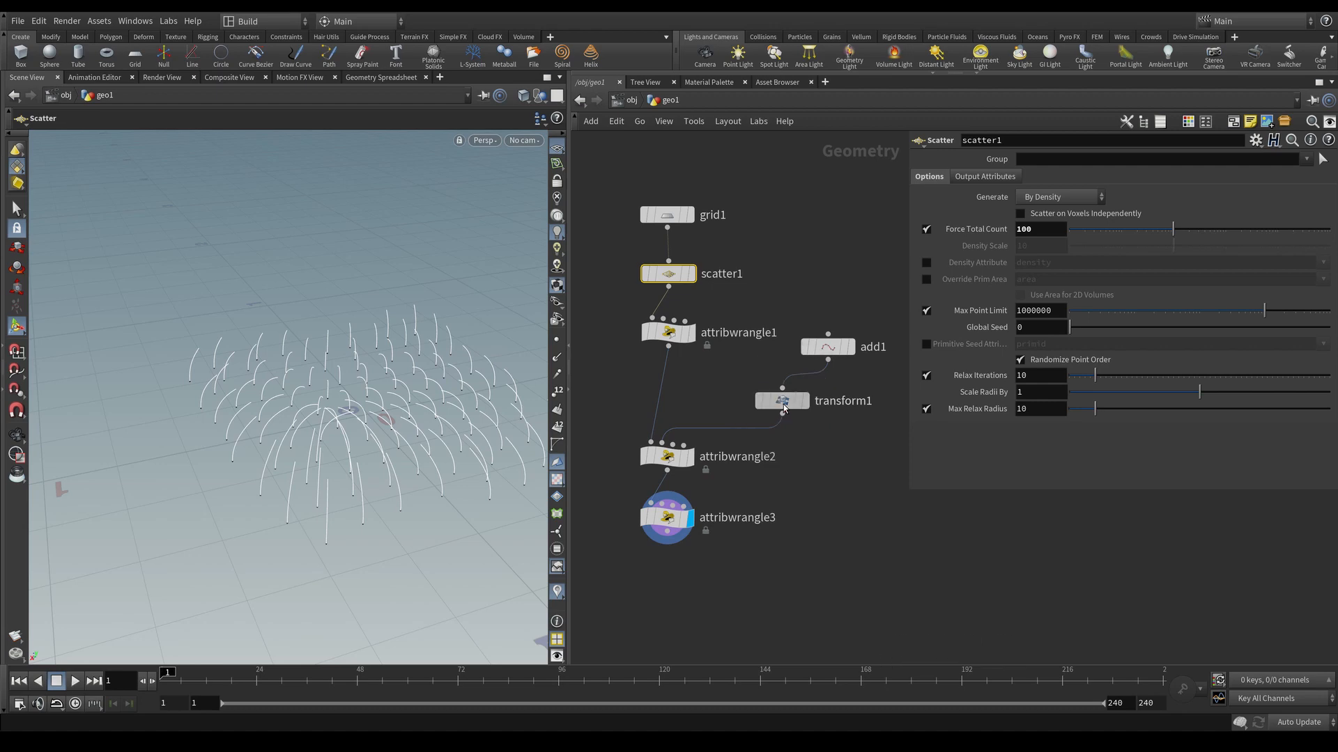
{"action": "left_click_drag", "start_coordinate": [320, 454], "coordinate": [425, 348]}
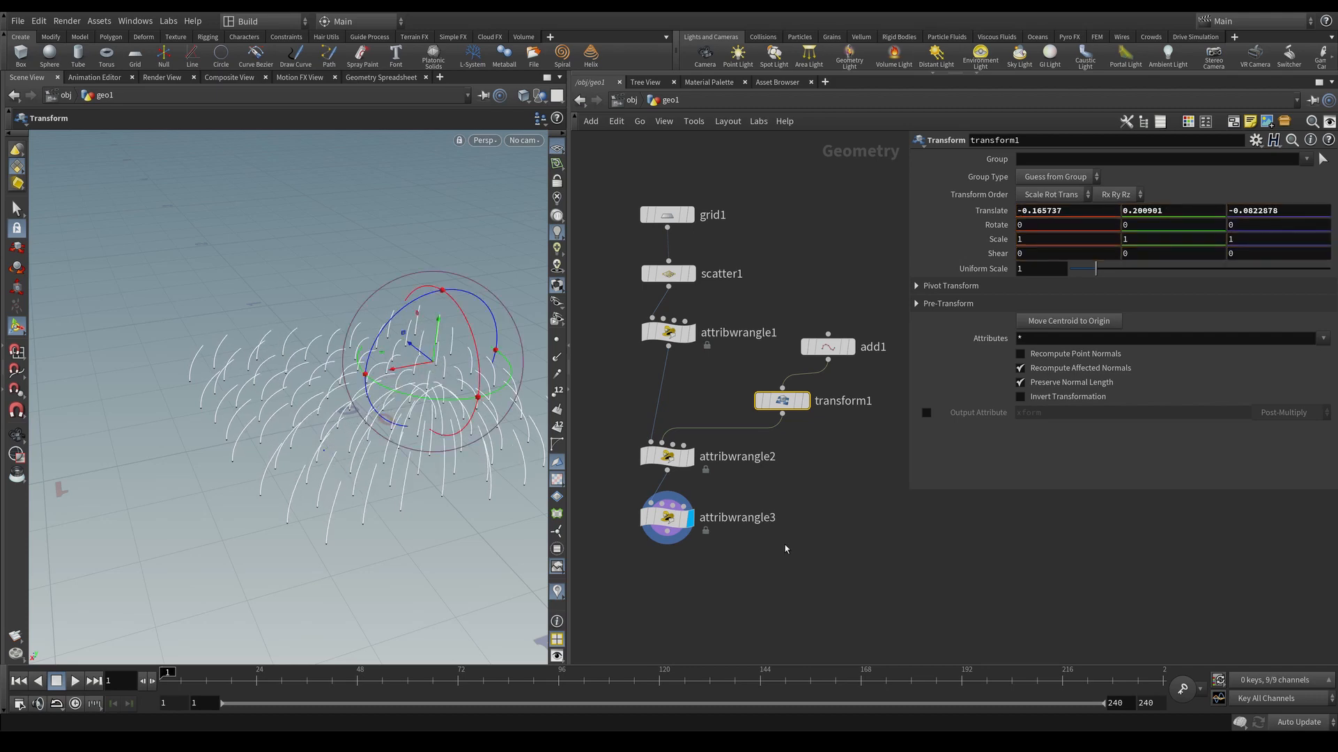
Step: Add the line "f@pscale = range;" at the end of attribwrangle3's VEX code
{"action": "left_click", "coordinate": [666, 517]}
{"action": "middle_click_drag", "start_coordinate": [778, 561], "coordinate": [819, 483]}
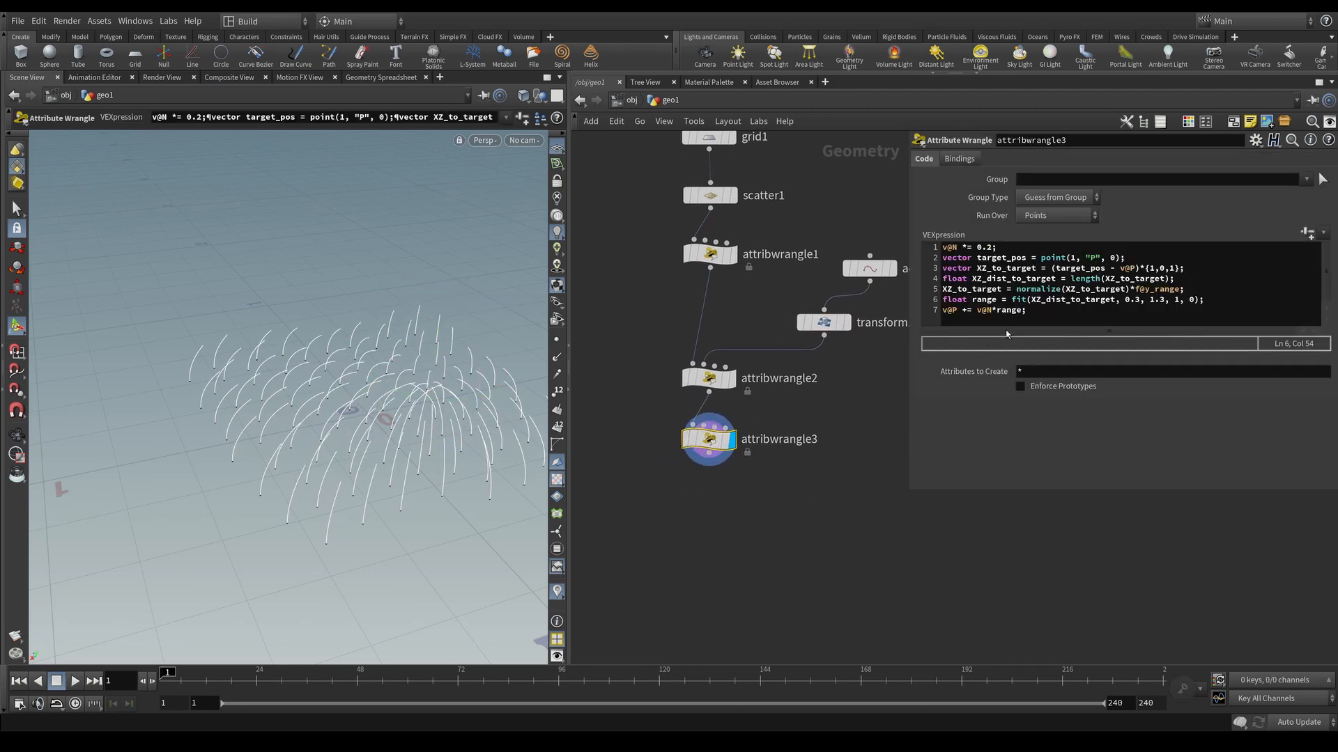
{"action": "left_click", "coordinate": [1039, 315]}
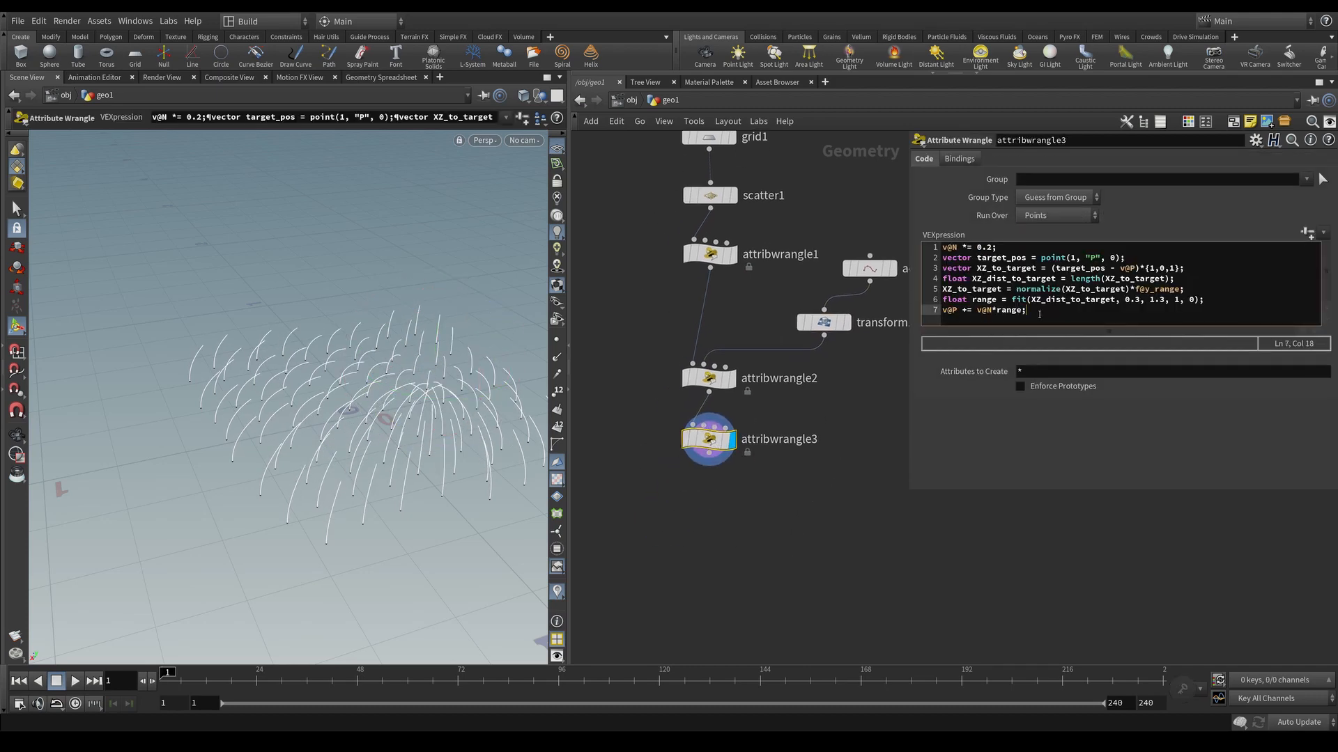
{"action": "key", "text": "Return"}
{"action": "type", "text": "f@pscale"}
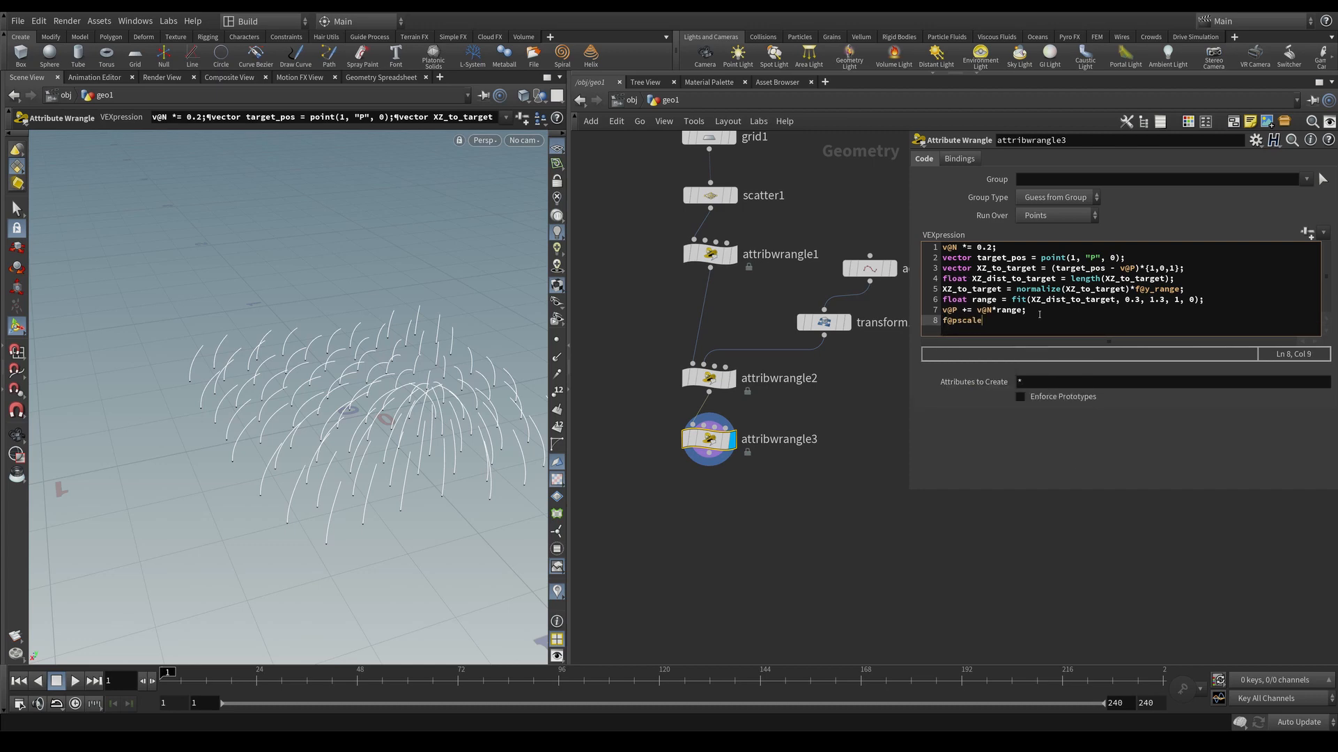
{"action": "type", "text": " = range;"}
Step: Add a Mountain node wired below attribwrangle3 and display its result
{"action": "middle_click_drag", "start_coordinate": [699, 519], "coordinate": [721, 399]}
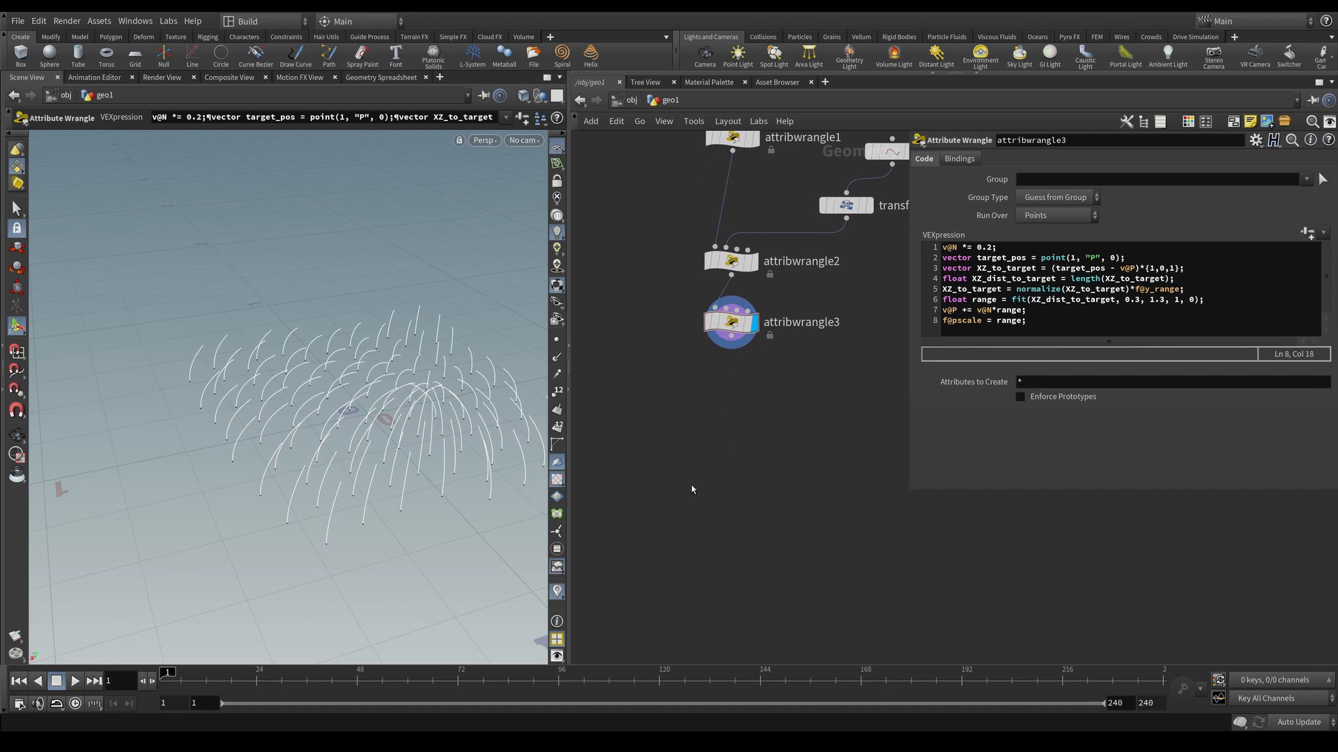
{"action": "middle_click_drag", "start_coordinate": [691, 486], "coordinate": [740, 376]}
{"action": "mouse_move", "coordinate": [666, 351]}
{"action": "middle_mouse_down"}
{"action": "mouse_move", "coordinate": [654, 399]}
{"action": "mouse_move", "coordinate": [623, 422]}
{"action": "middle_mouse_up"}
{"action": "left_click_drag", "start_coordinate": [737, 297], "coordinate": [741, 349]}
{"action": "type", "text": "mountain"}
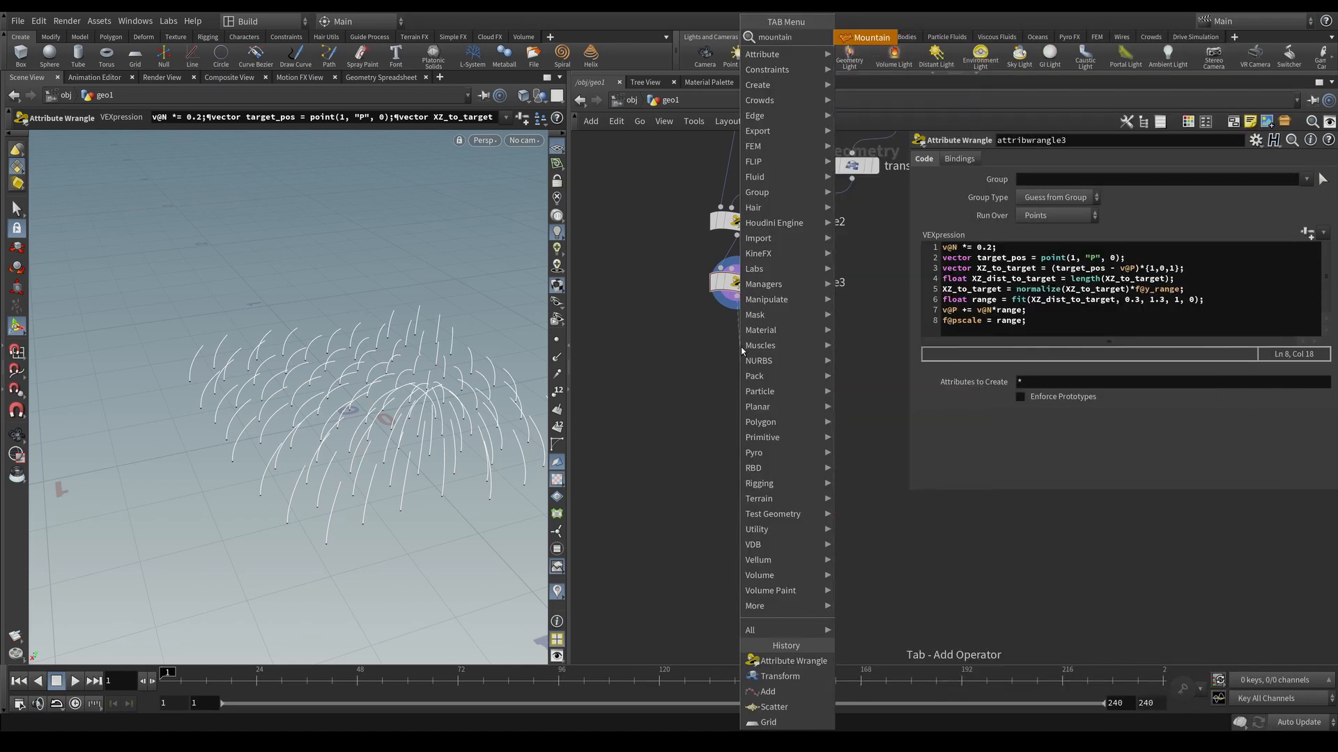
{"action": "key", "text": "Return"}
{"action": "left_click", "coordinate": [740, 346]}
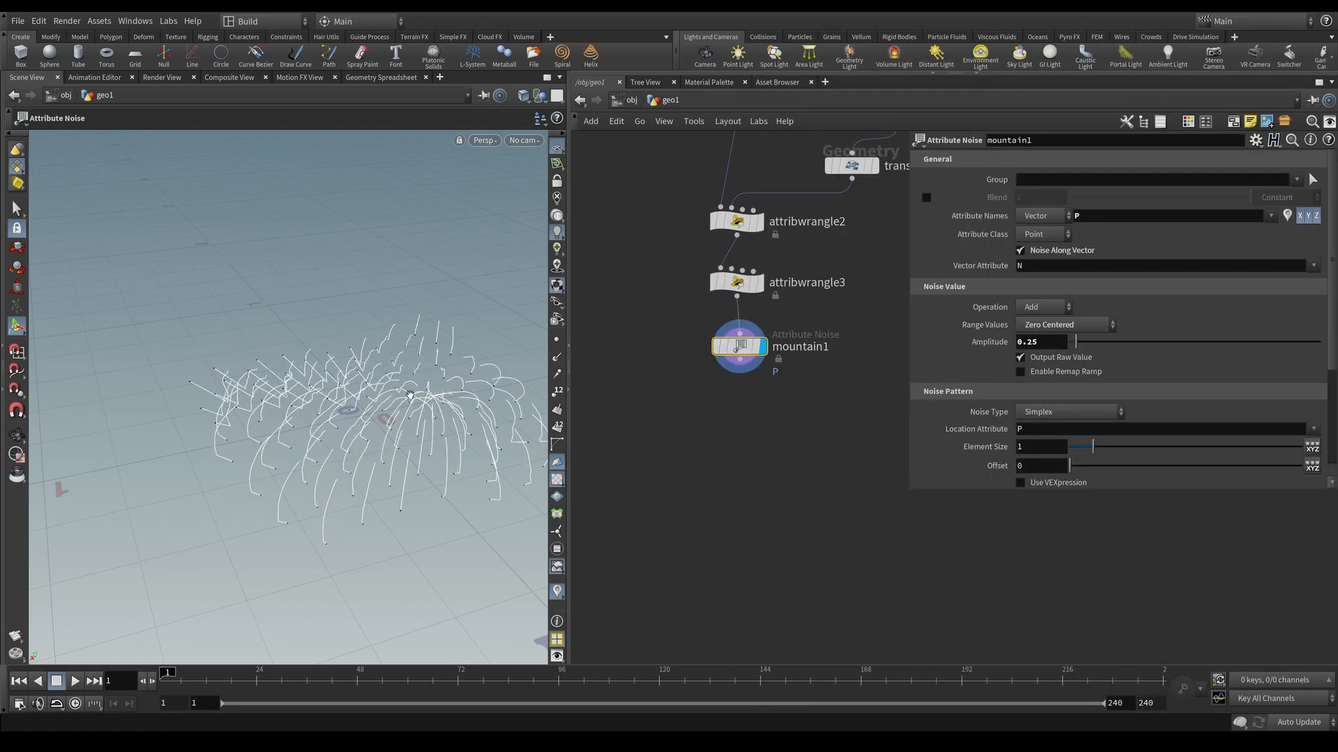
Step: Set mountain1's noise Amplitude to 0.015 and its Element Size to 0.1
{"action": "left_click_drag", "start_coordinate": [409, 395], "coordinate": [403, 438], "text": "alt"}
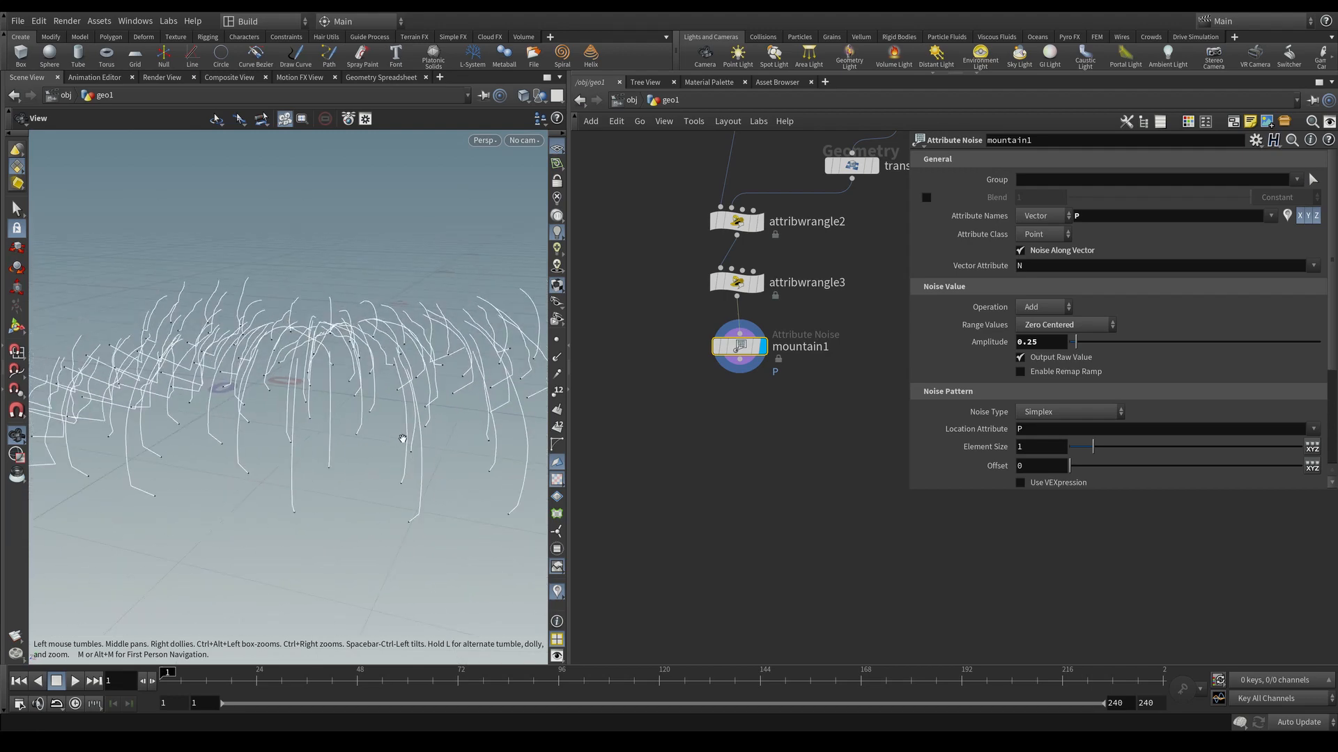
{"action": "left_click_drag", "start_coordinate": [403, 439], "coordinate": [430, 435]}
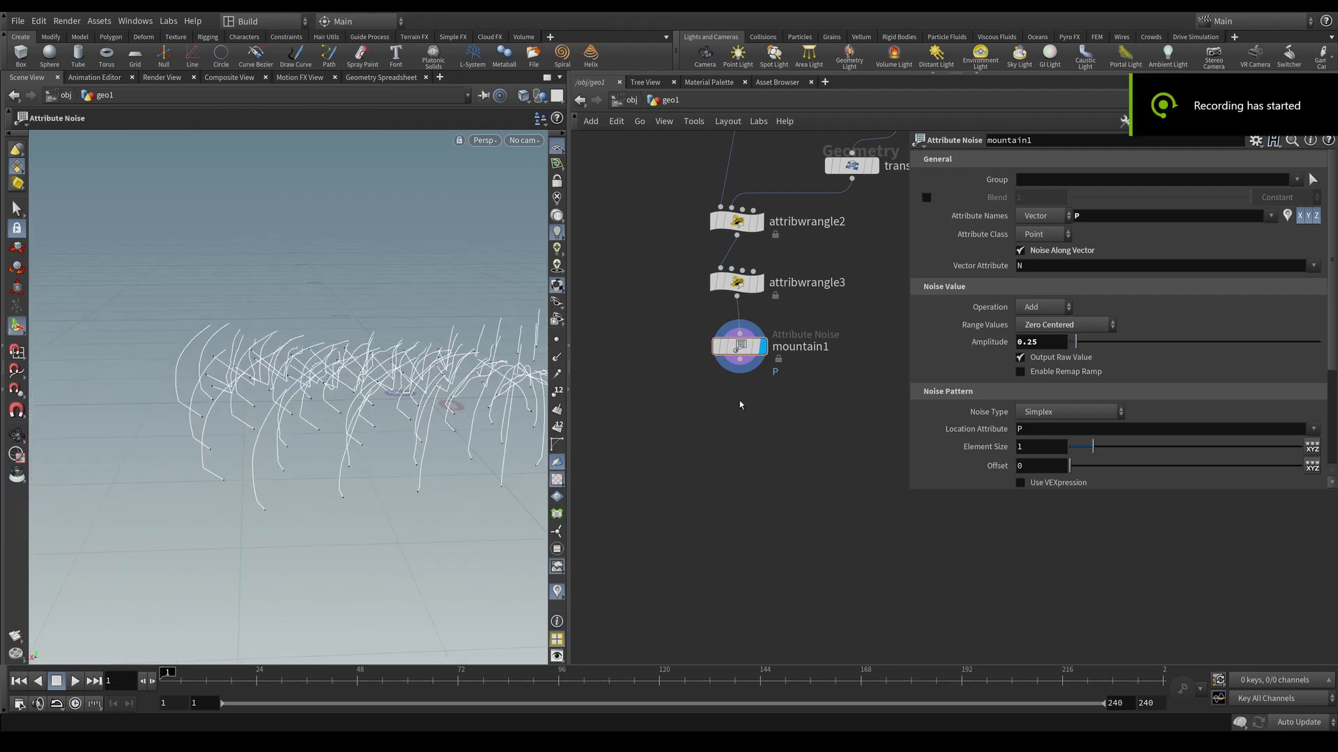
{"action": "double_click", "coordinate": [1038, 342]}
{"action": "type", "text": "015"}
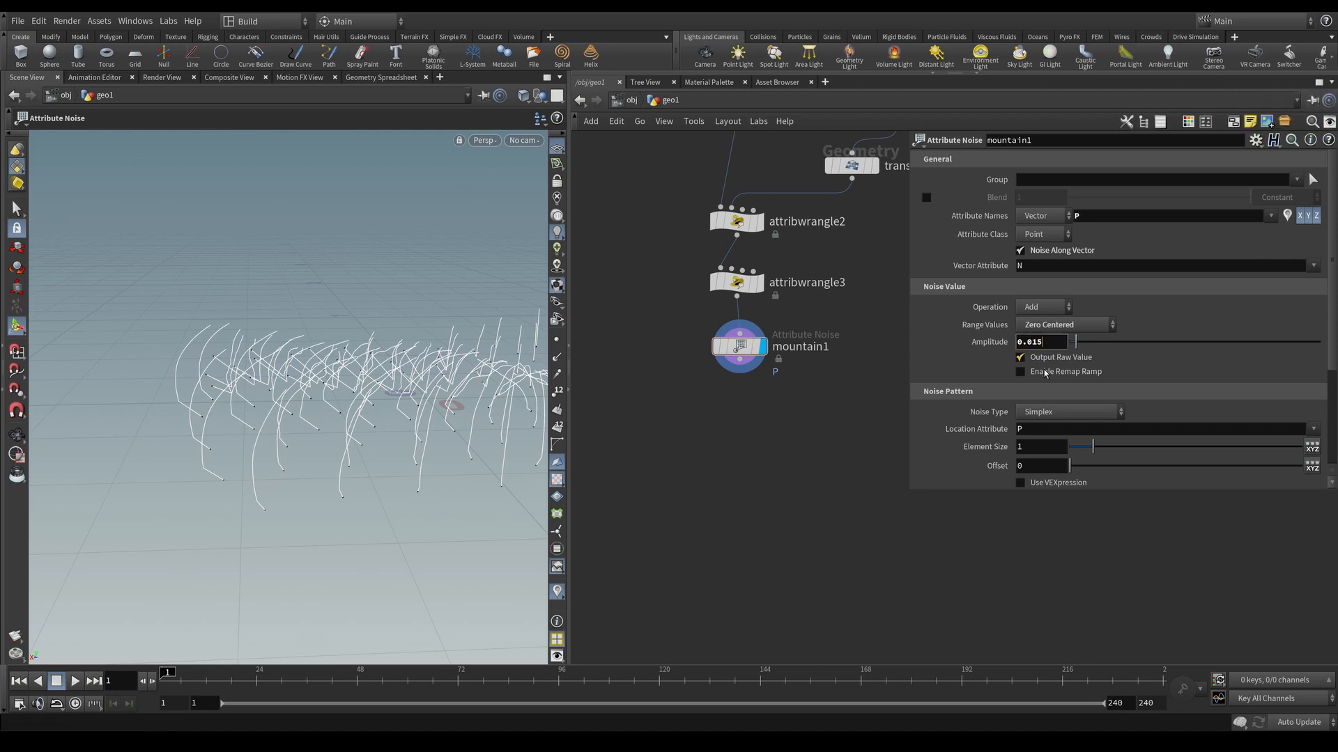
{"action": "key", "text": "Return"}
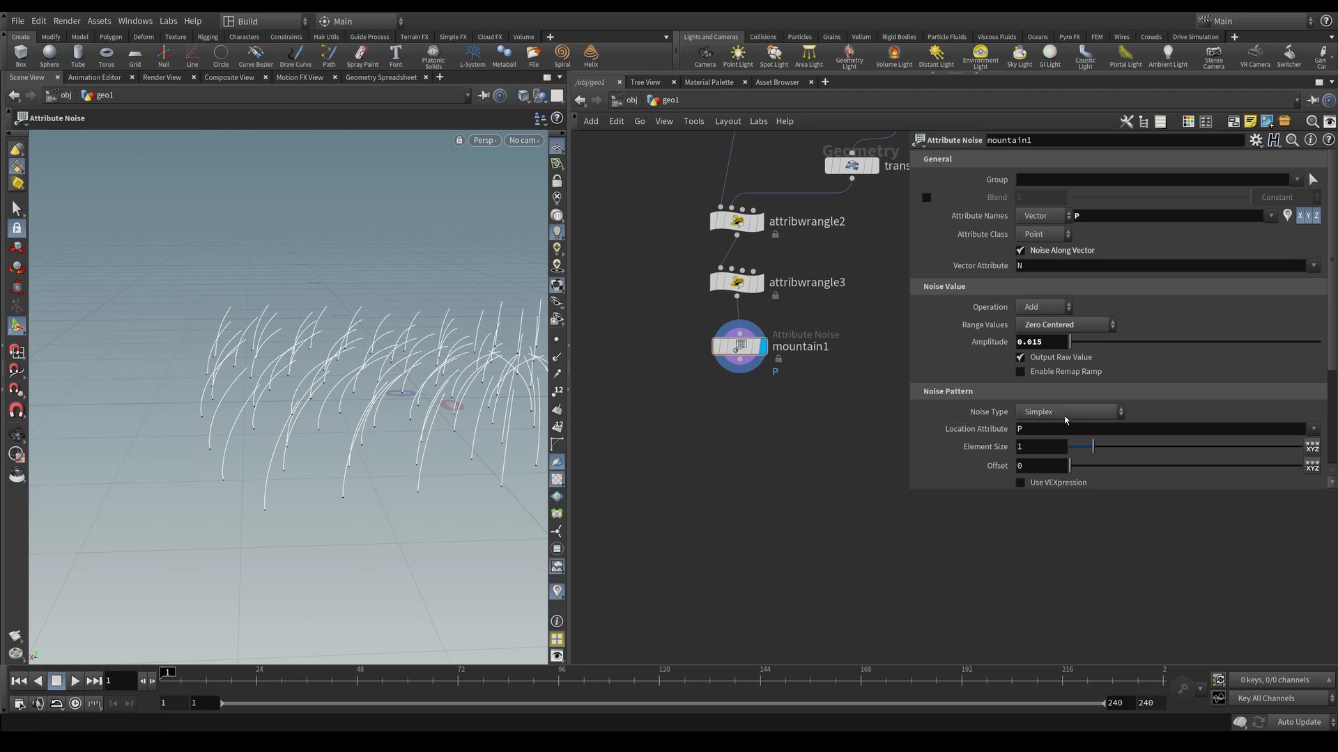
{"action": "scroll", "coordinate": [1059, 427], "scroll_direction": "down", "scroll_amount": 3}
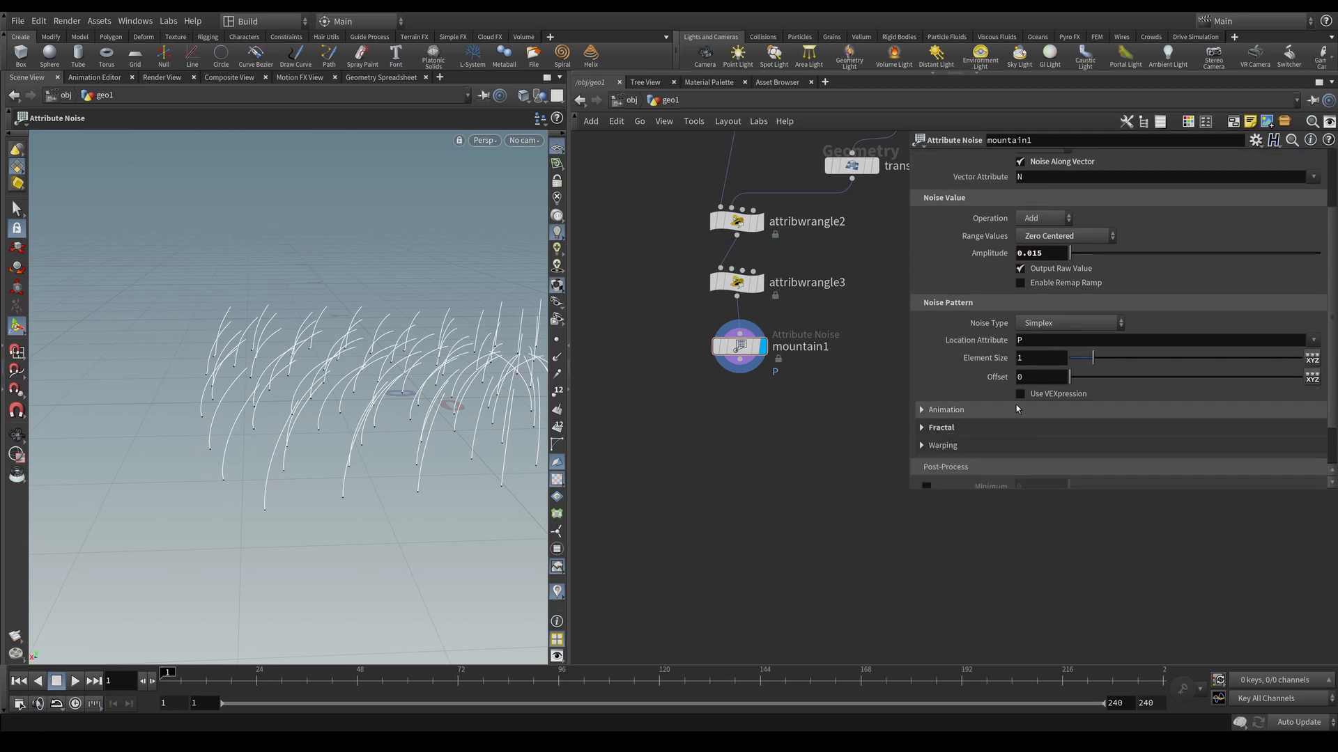
{"action": "left_click", "coordinate": [1021, 357]}
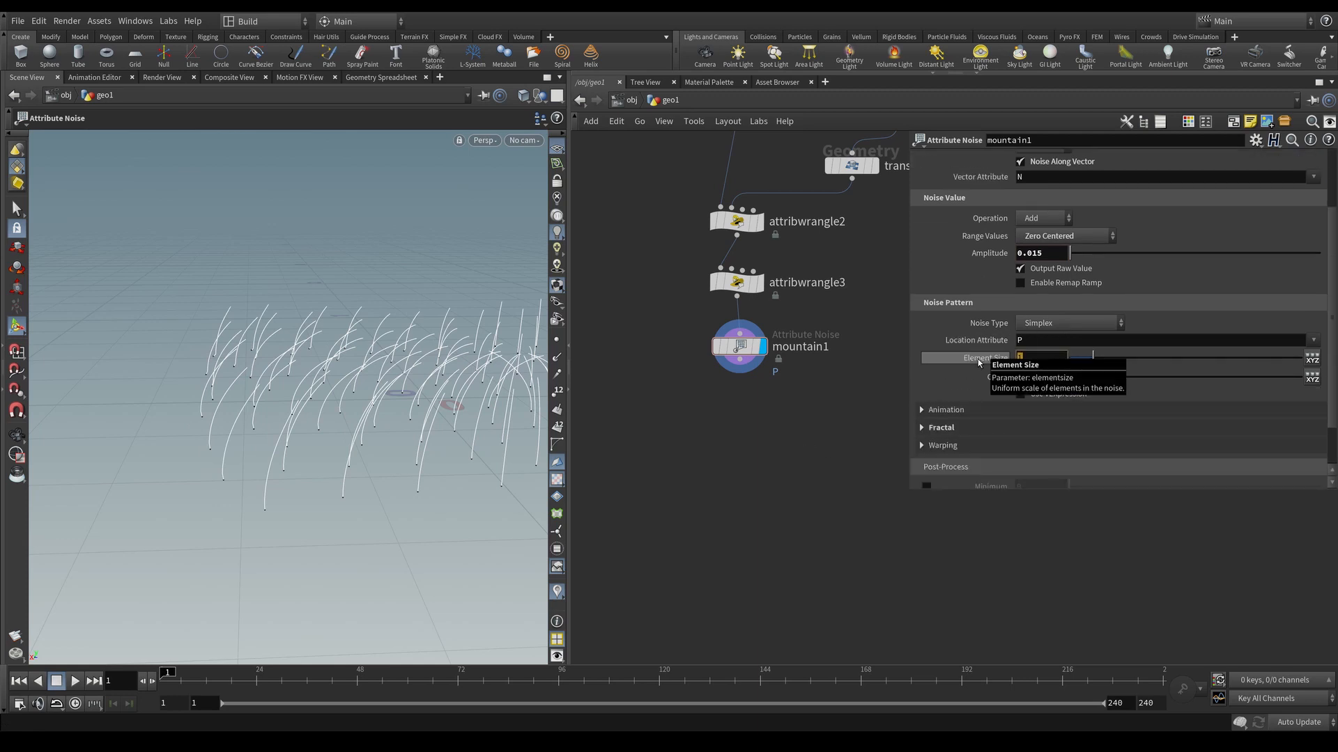
{"action": "key", "text": "Return"}
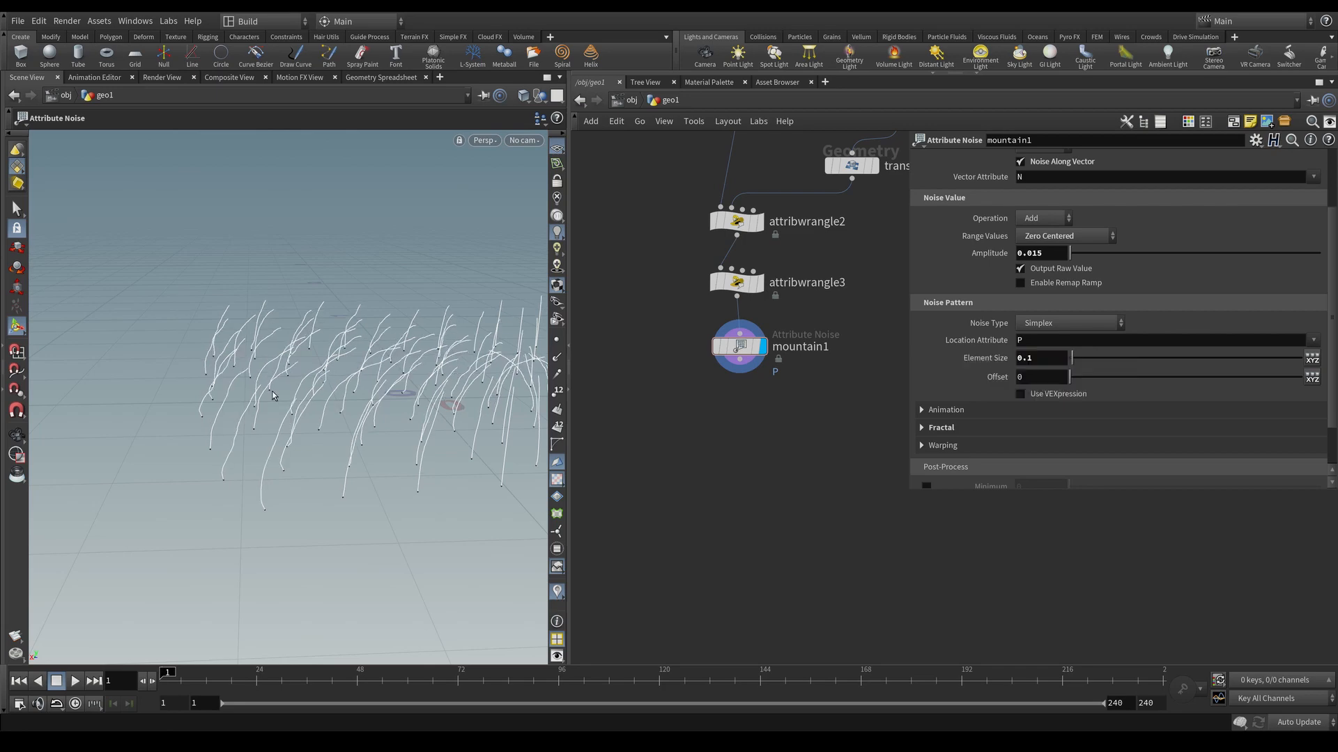
Step: Add a Smooth node wired below mountain1 and display the smoothed stems
{"action": "left_click_drag", "start_coordinate": [331, 382], "coordinate": [366, 403], "text": "alt"}
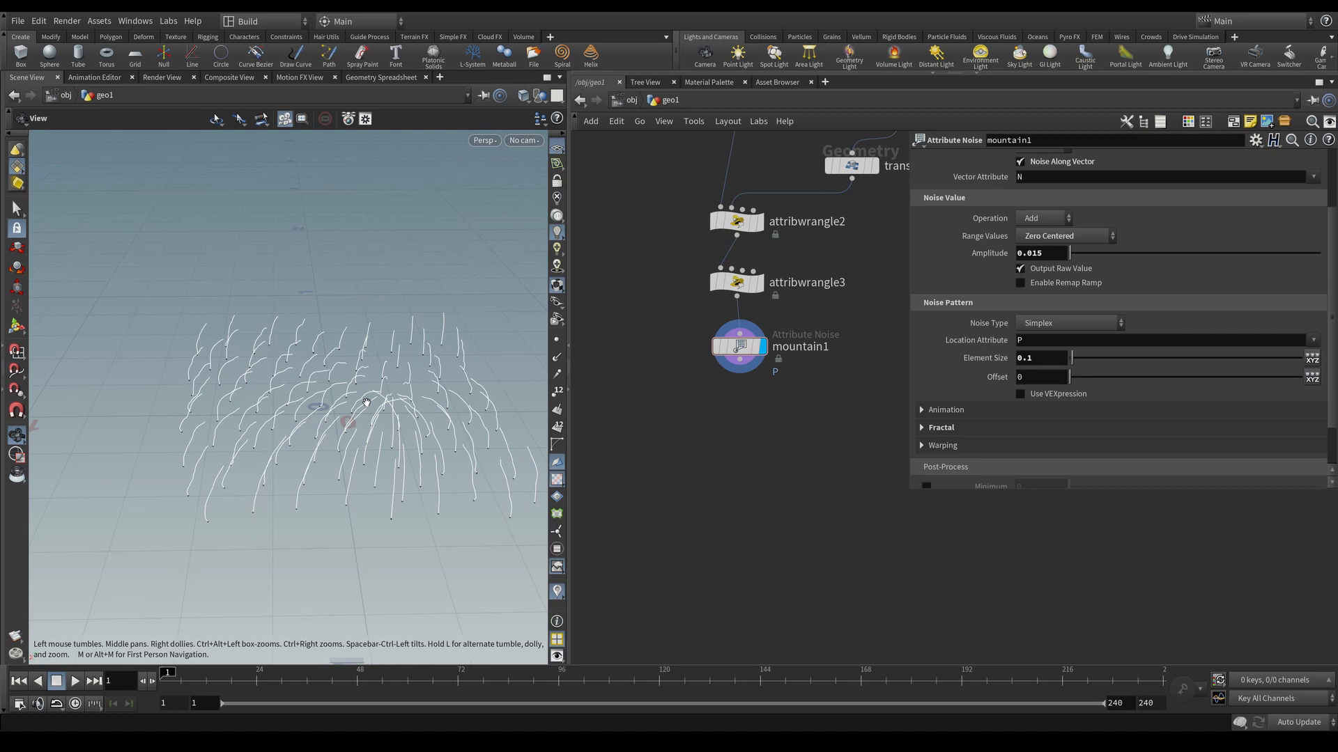
{"action": "left_click_drag", "start_coordinate": [383, 403], "coordinate": [352, 392]}
{"action": "key", "text": "Return"}
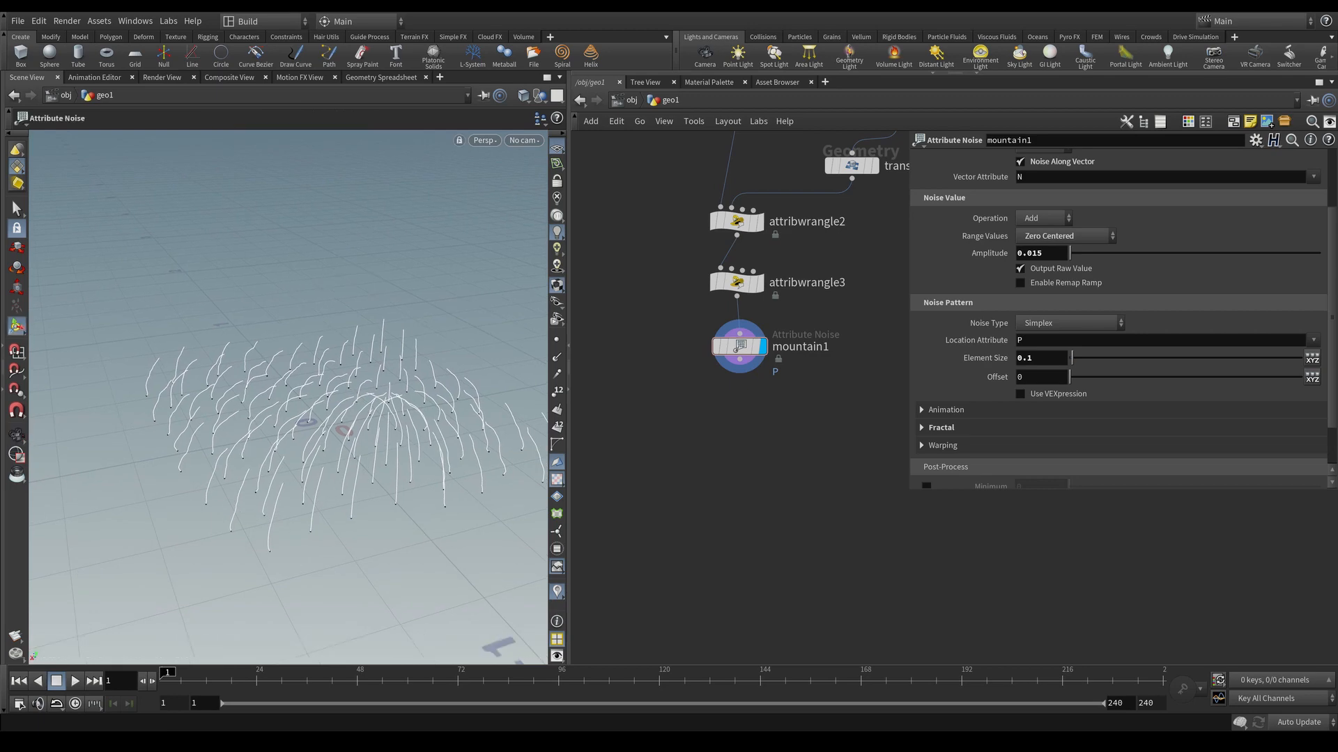
{"action": "key", "text": "Tab"}
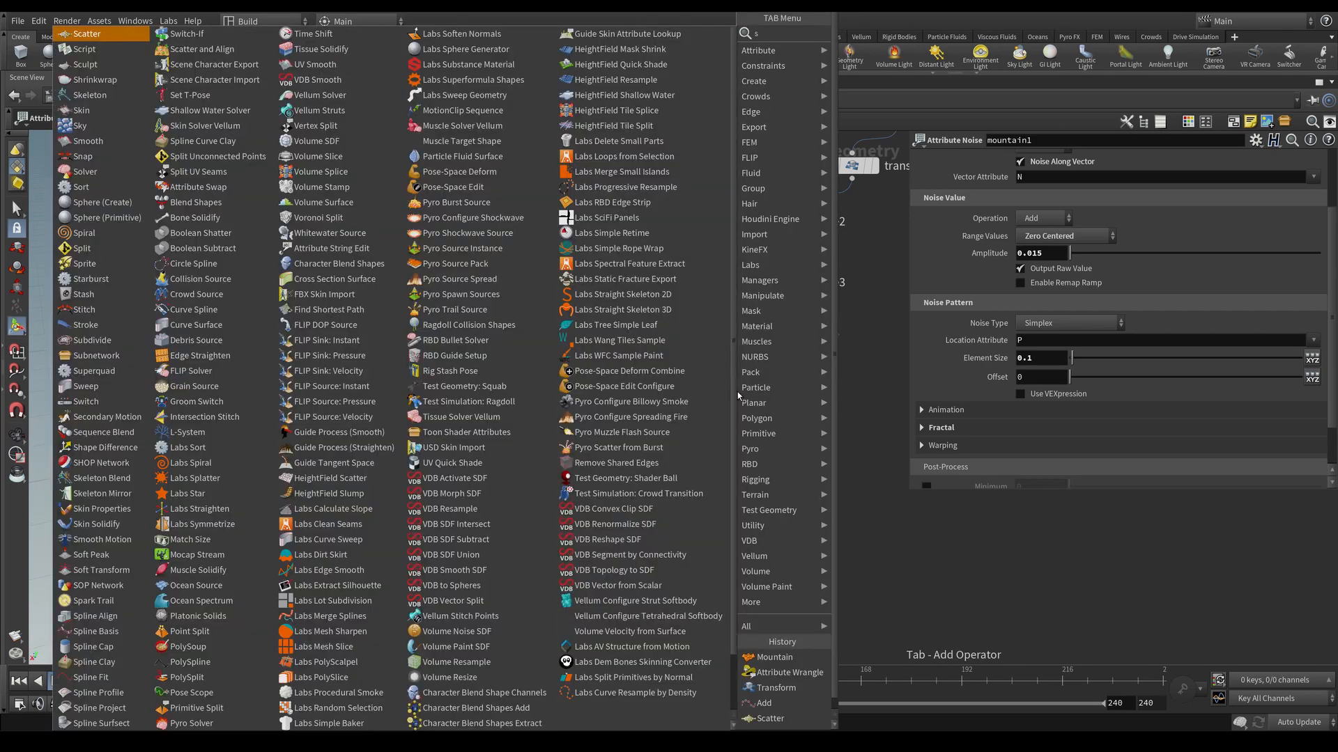
{"action": "type", "text": "smoo"}
{"action": "key", "text": "Return"}
{"action": "left_click", "coordinate": [737, 398]}
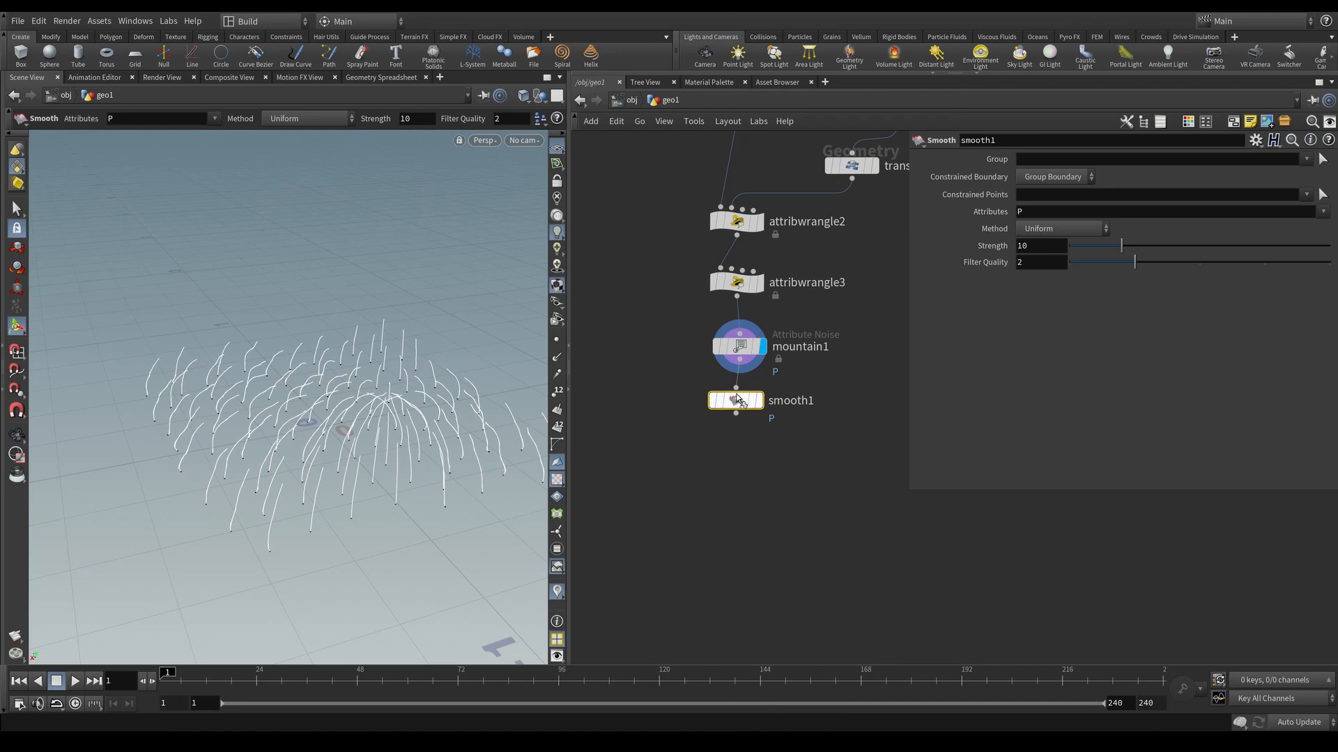
{"action": "left_click_drag", "start_coordinate": [376, 419], "coordinate": [350, 418], "text": "alt"}
{"action": "right_click_drag", "start_coordinate": [350, 418], "coordinate": [425, 396], "text": "alt"}
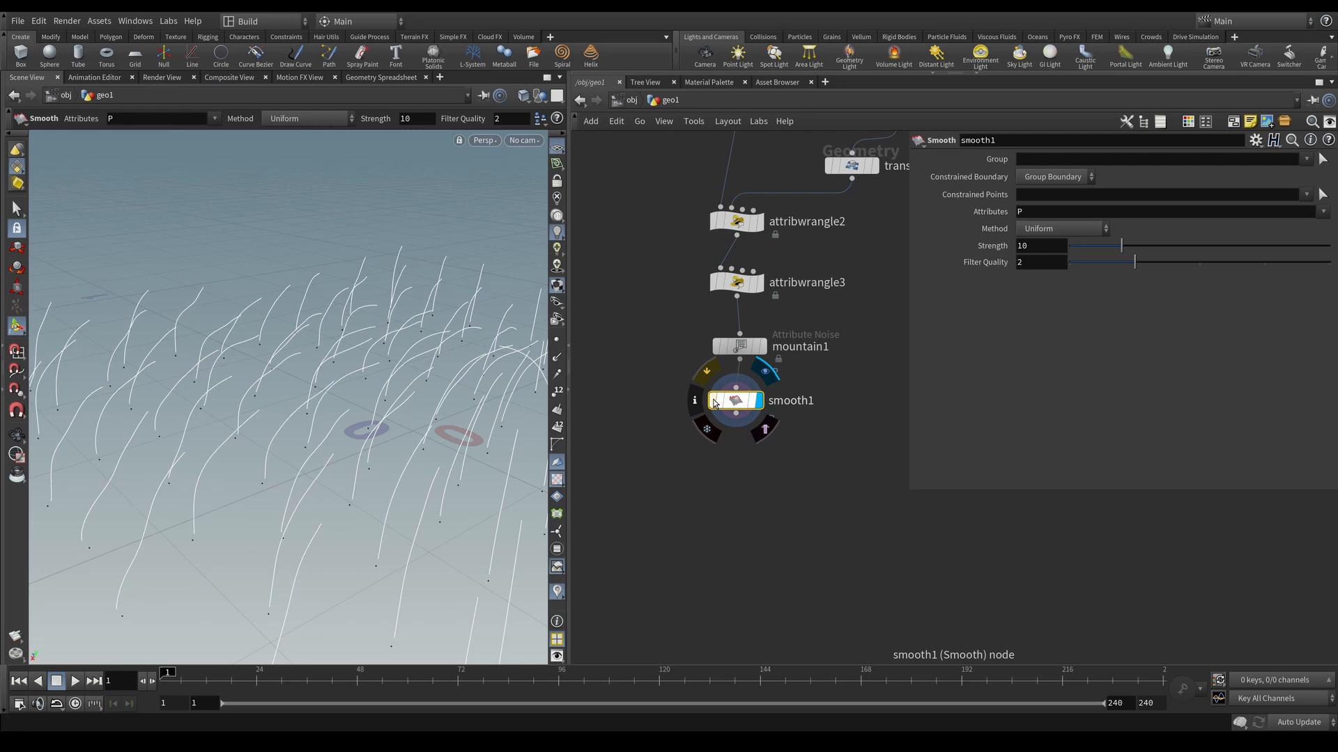
Step: Add a PolyWire node wired below smooth1 and display it to give the stems thickness
{"action": "left_click", "coordinate": [735, 414]}
{"action": "key", "text": "Tab"}
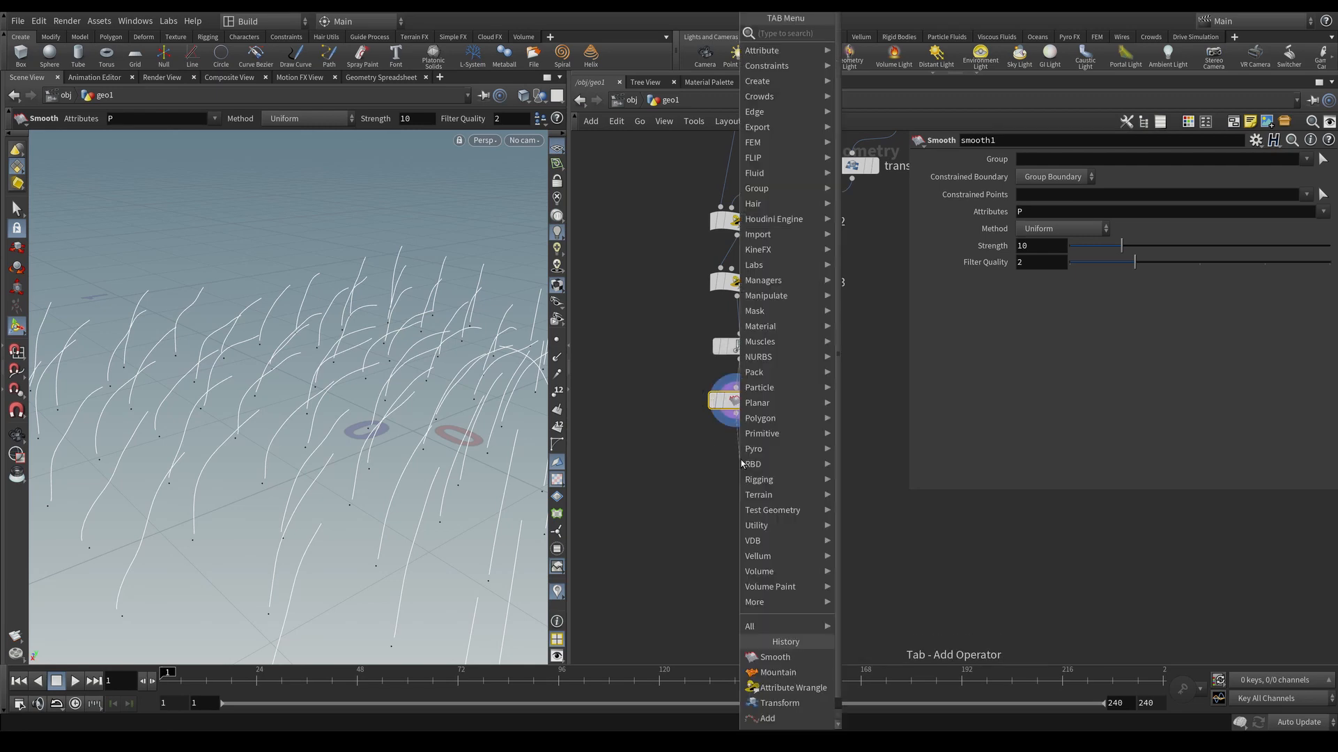
{"action": "type", "text": "polywire"}
{"action": "key", "text": "Return"}
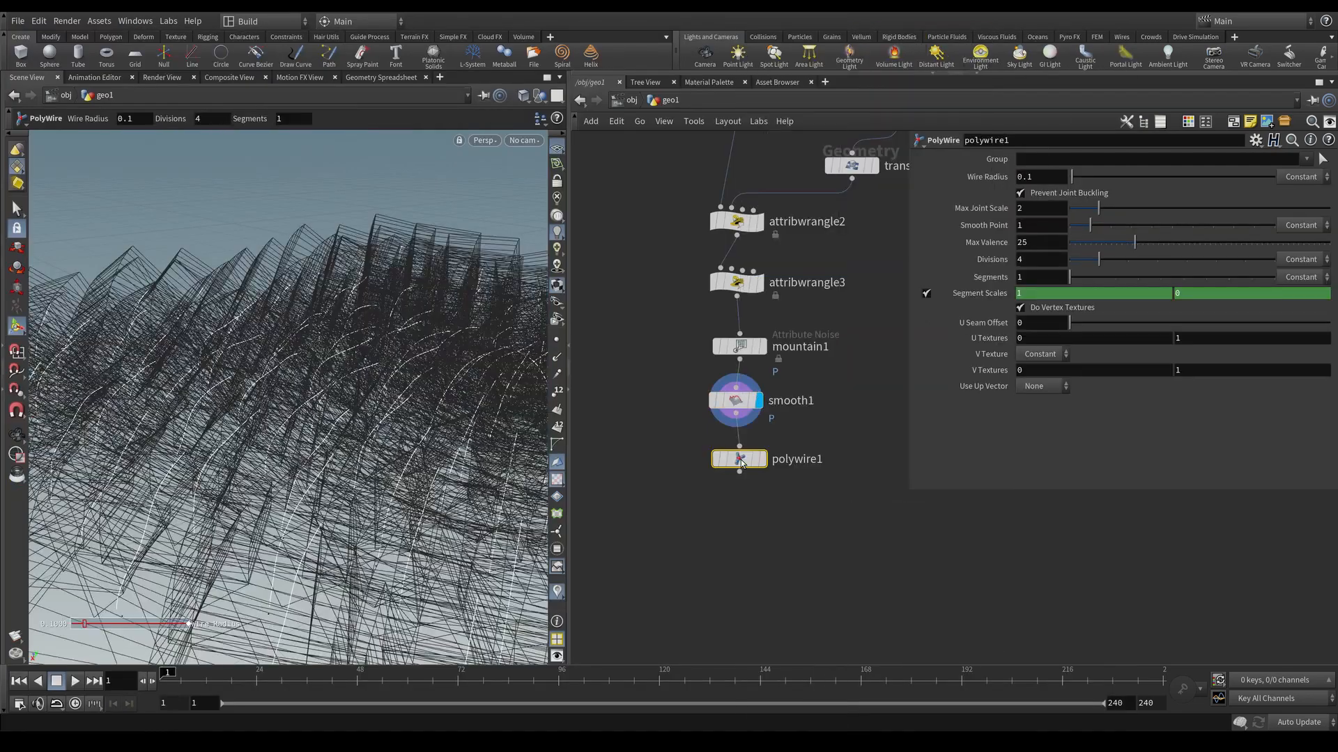
{"action": "left_click", "coordinate": [762, 460]}
Step: Reduce polywire1's Wire Radius to 0.002
{"action": "right_click_drag", "start_coordinate": [449, 366], "coordinate": [368, 413], "text": "alt"}
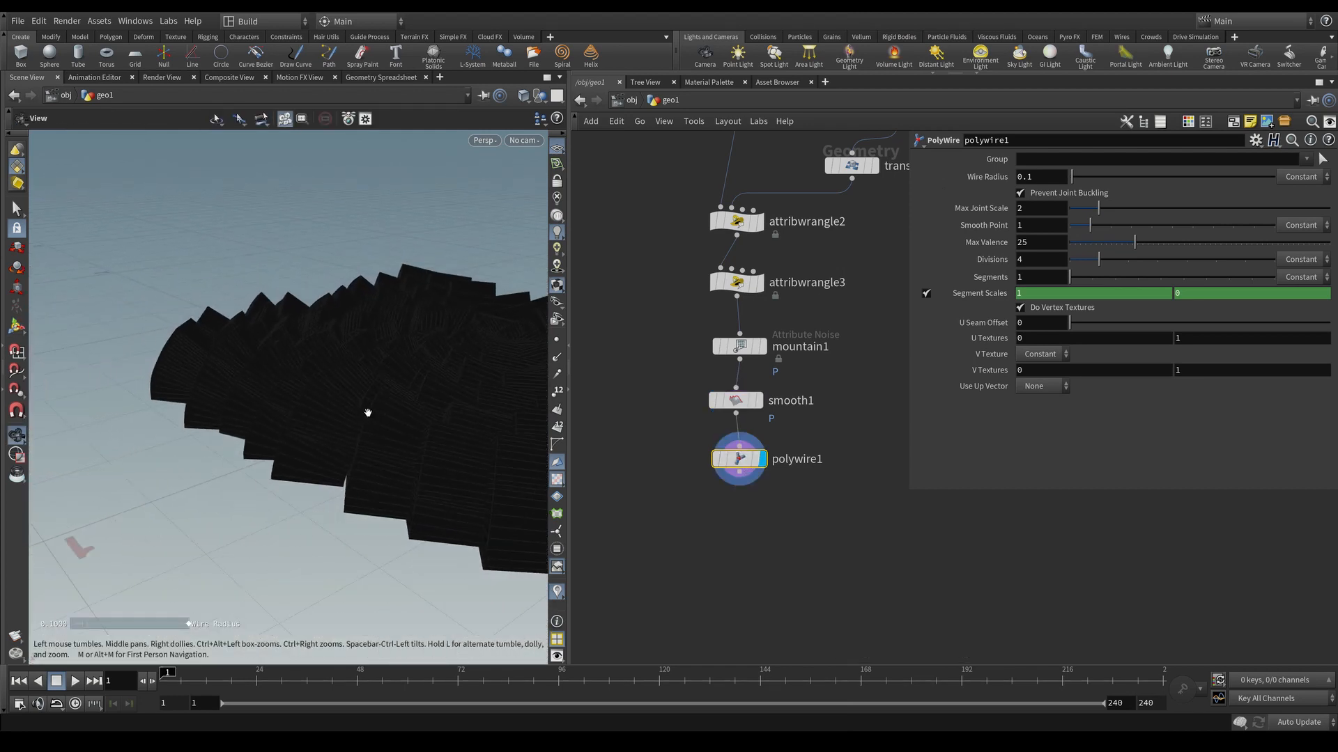
{"action": "left_click_drag", "start_coordinate": [367, 413], "coordinate": [405, 429], "text": "alt"}
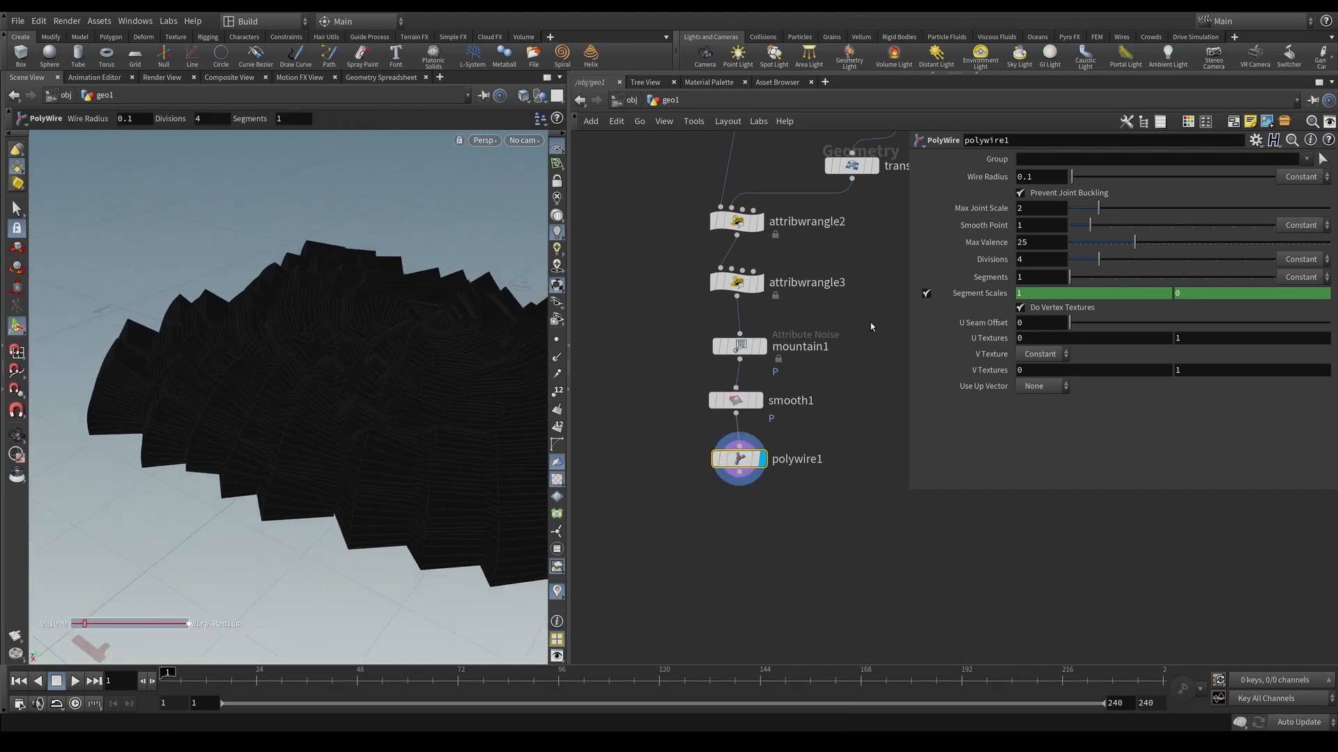
{"action": "left_click", "coordinate": [1048, 182]}
{"action": "type", "text": "1"}
{"action": "key", "text": "Return"}
{"action": "left_click", "coordinate": [1061, 174]}
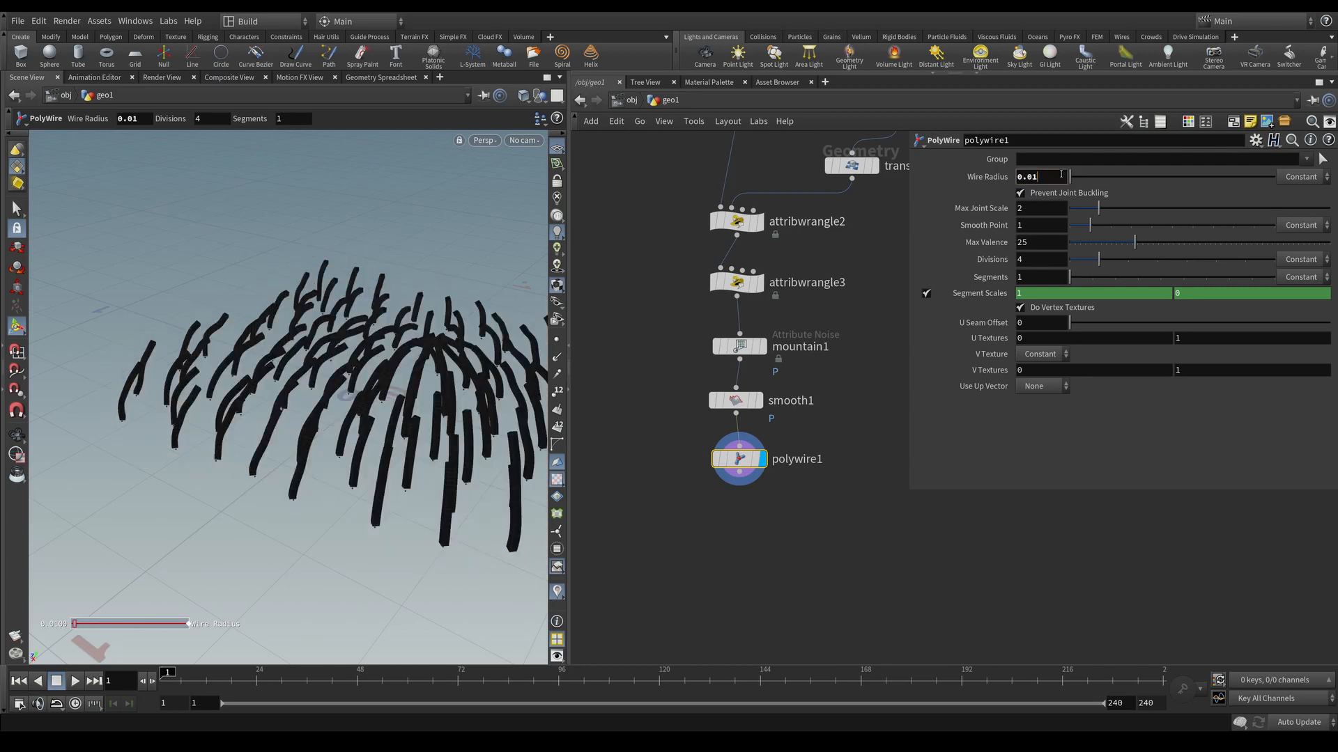
{"action": "key", "text": "Return"}
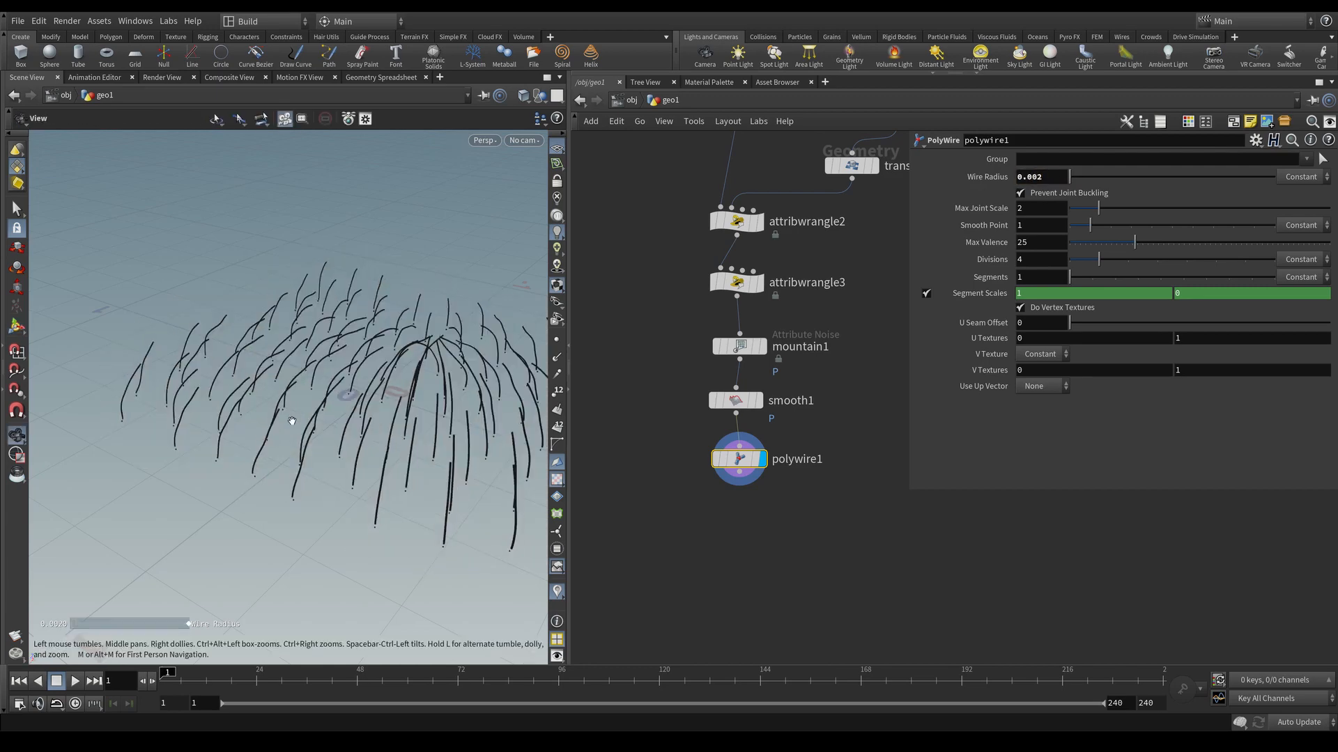
Step: Try 8 Divisions on polywire1 and settle on 6 for the stem tubes
{"action": "left_click_drag", "start_coordinate": [380, 474], "coordinate": [358, 427], "text": "alt"}
{"action": "right_click_drag", "start_coordinate": [358, 427], "coordinate": [539, 370], "text": "alt"}
{"action": "left_click_drag", "start_coordinate": [539, 370], "coordinate": [327, 418], "text": "alt"}
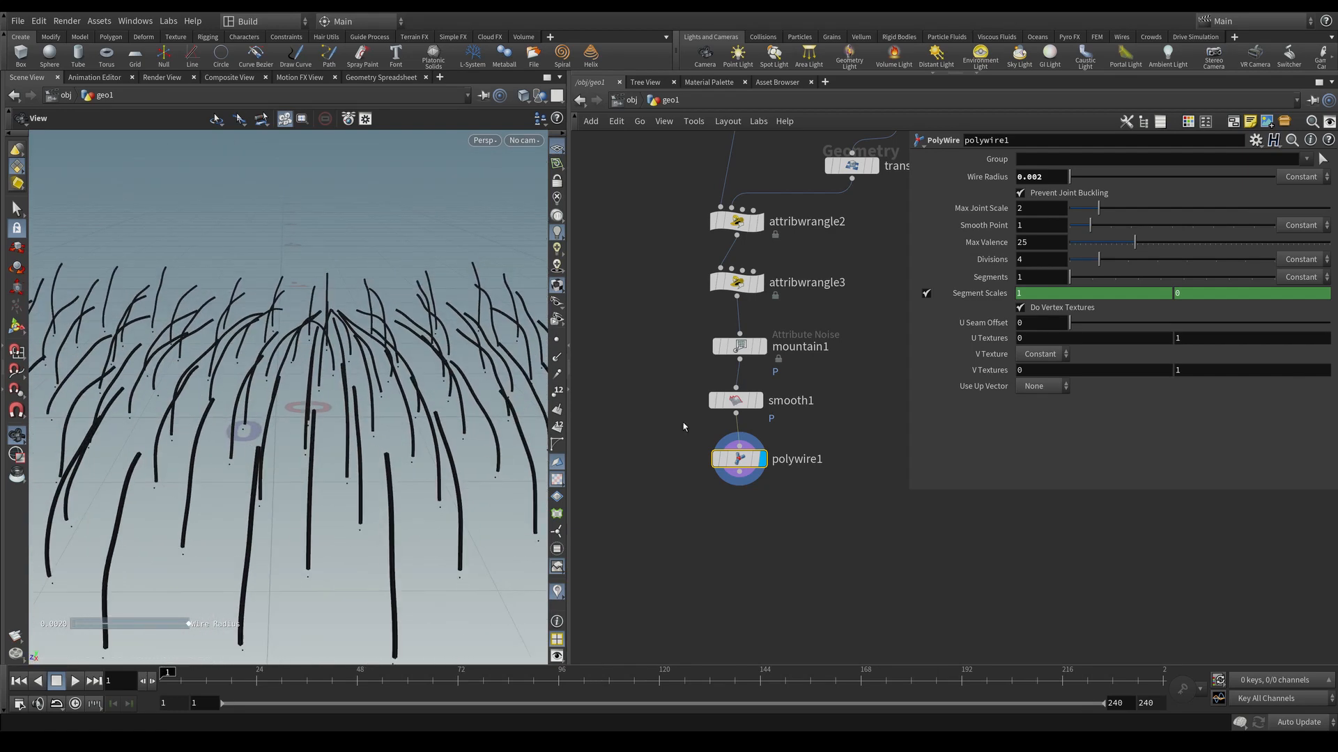
{"action": "key", "text": "Return"}
{"action": "type", "text": "8"}
{"action": "key", "text": "Return"}
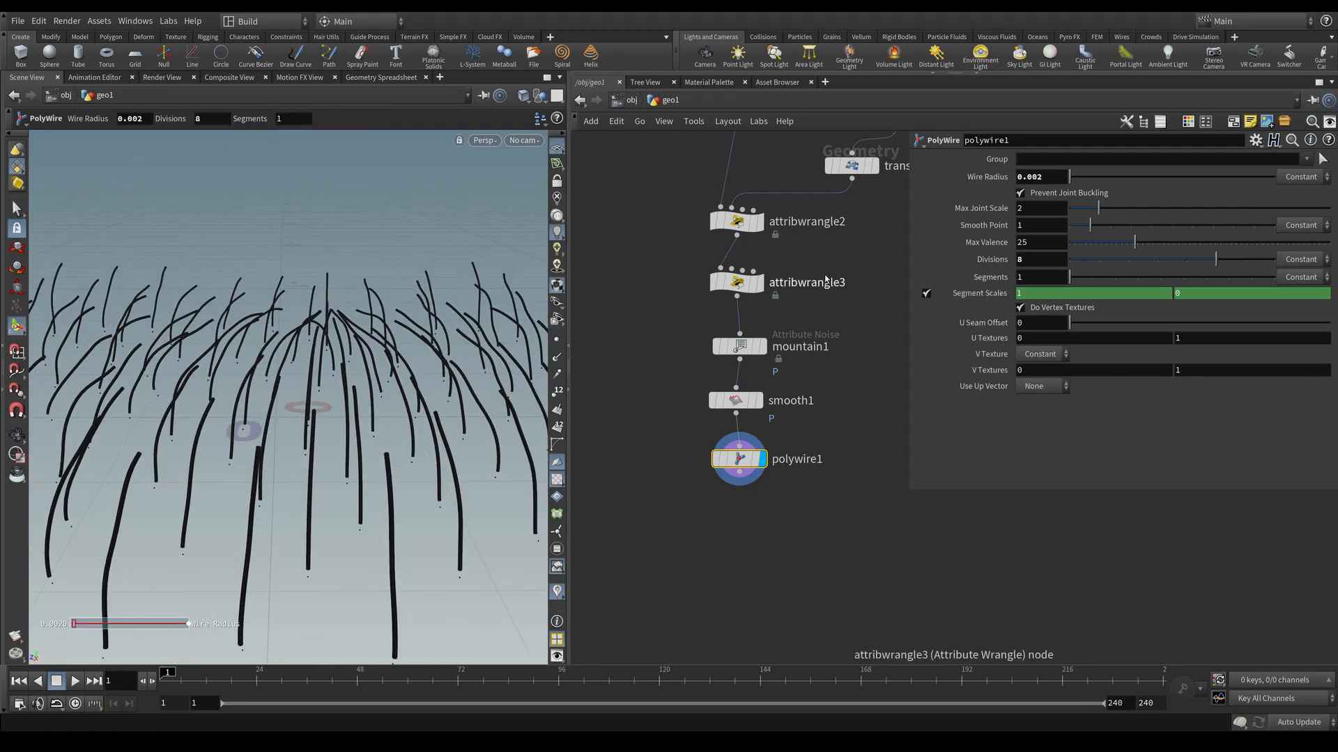
{"action": "double_click", "coordinate": [1053, 258]}
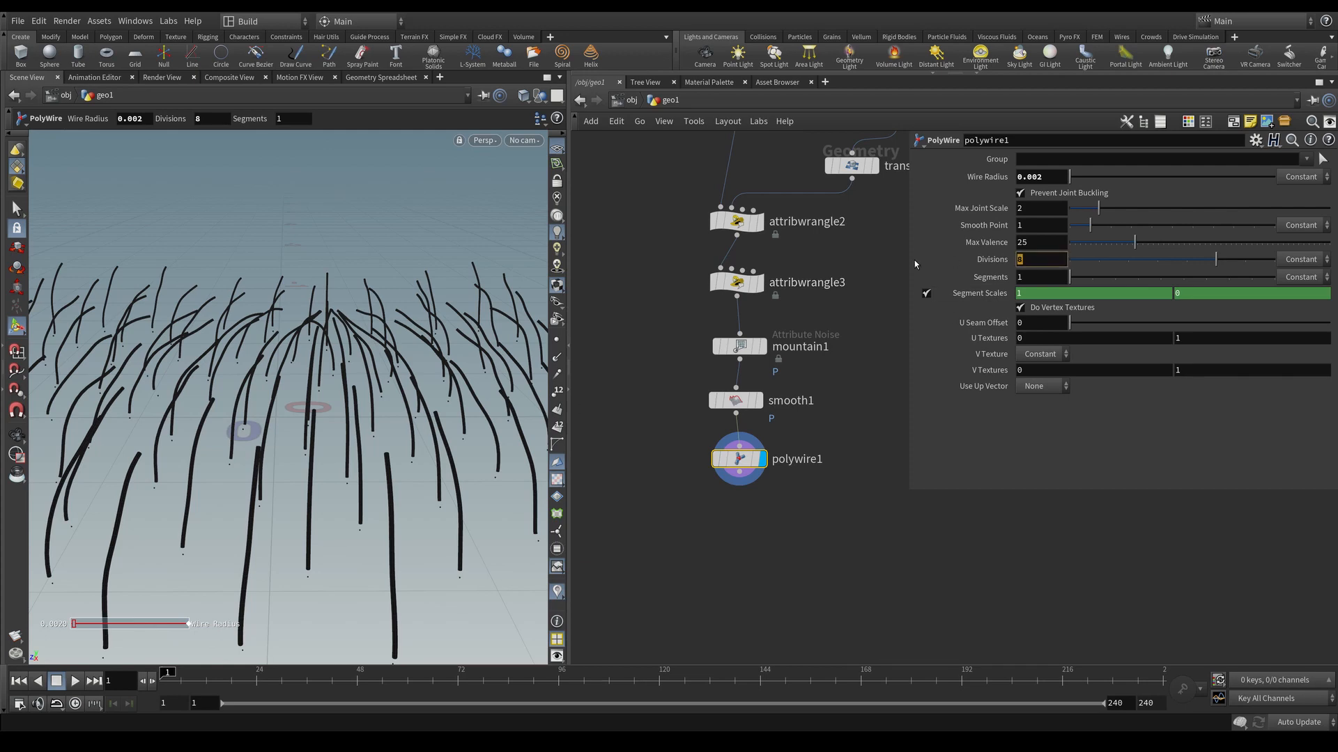
{"action": "type", "text": "6"}
{"action": "key", "text": "Return"}
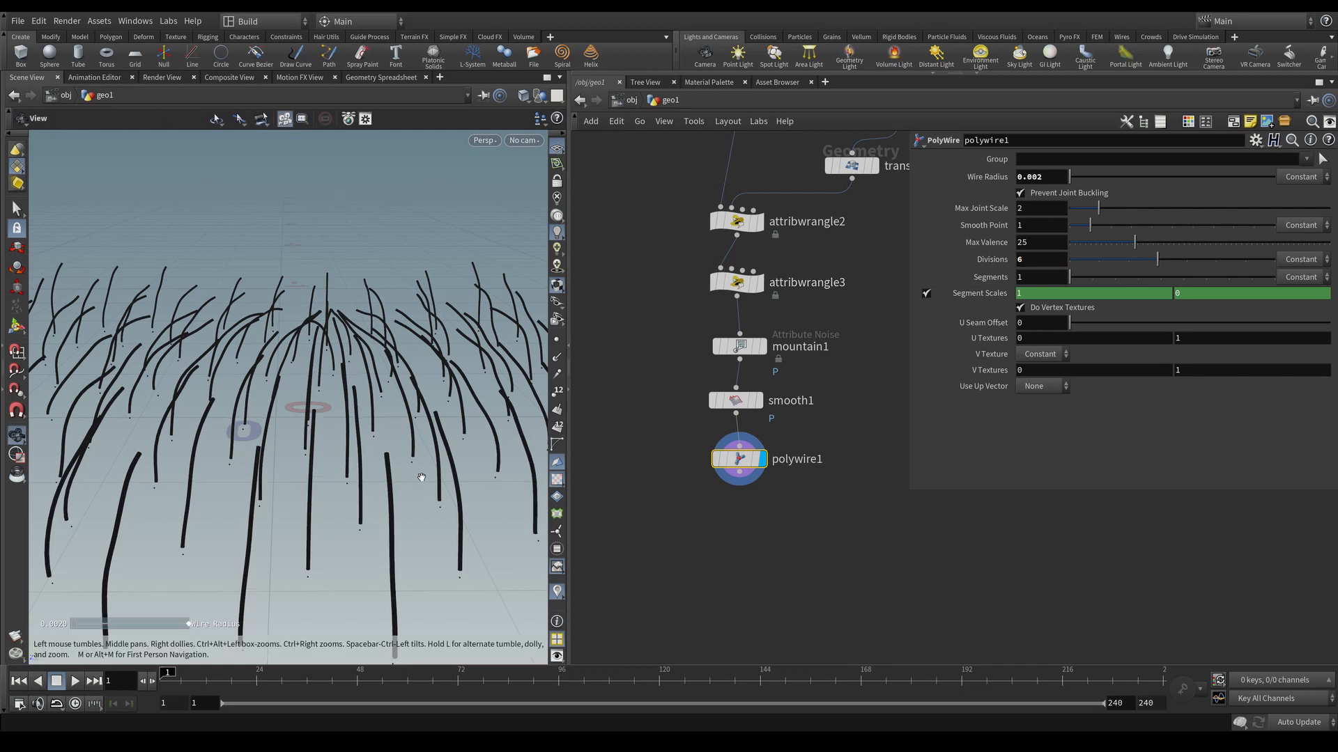
Step: Add a Reverse node wired below polywire1 and display it to flip the tubes' faces outward
{"action": "left_click_drag", "start_coordinate": [421, 476], "coordinate": [619, 442], "text": "alt"}
{"action": "right_click_drag", "start_coordinate": [619, 441], "coordinate": [404, 453], "text": "alt"}
{"action": "left_click_drag", "start_coordinate": [380, 418], "coordinate": [352, 530], "text": "alt"}
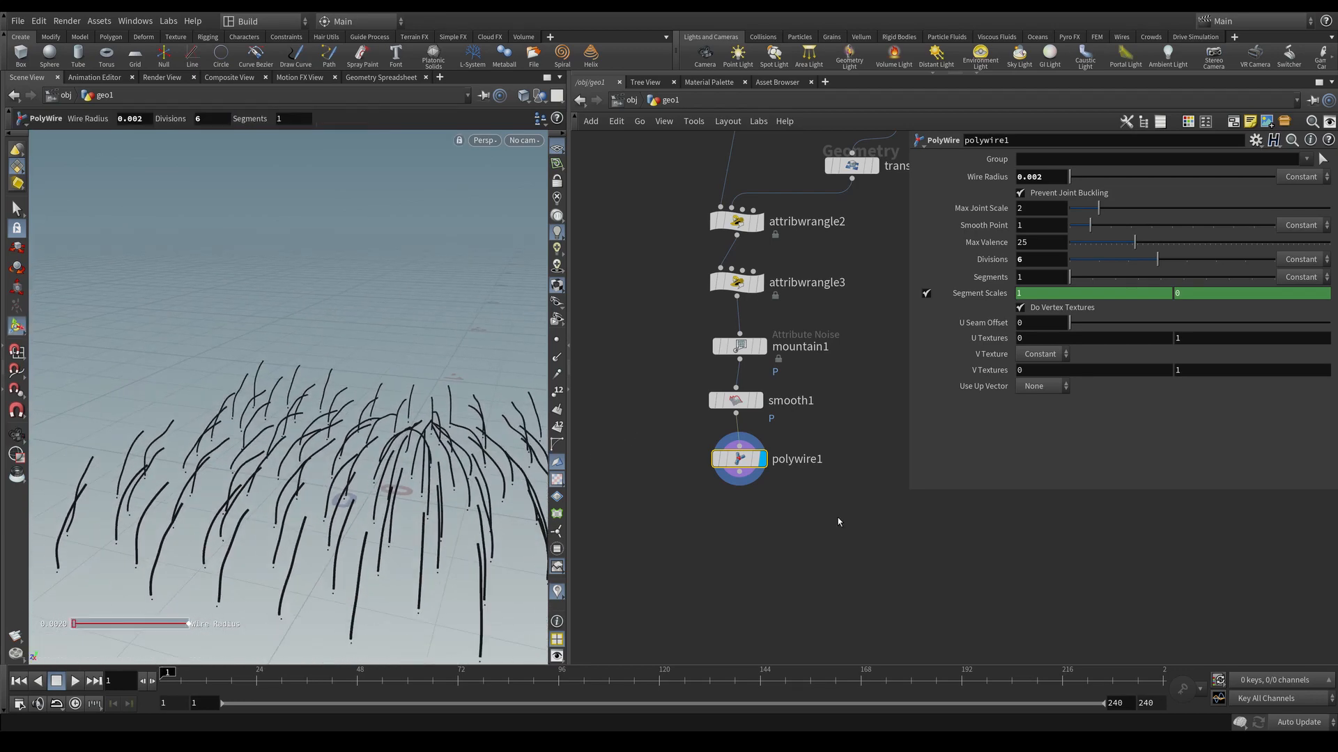
{"action": "key", "text": "Tab"}
{"action": "type", "text": "rever"}
{"action": "key", "text": "Return"}
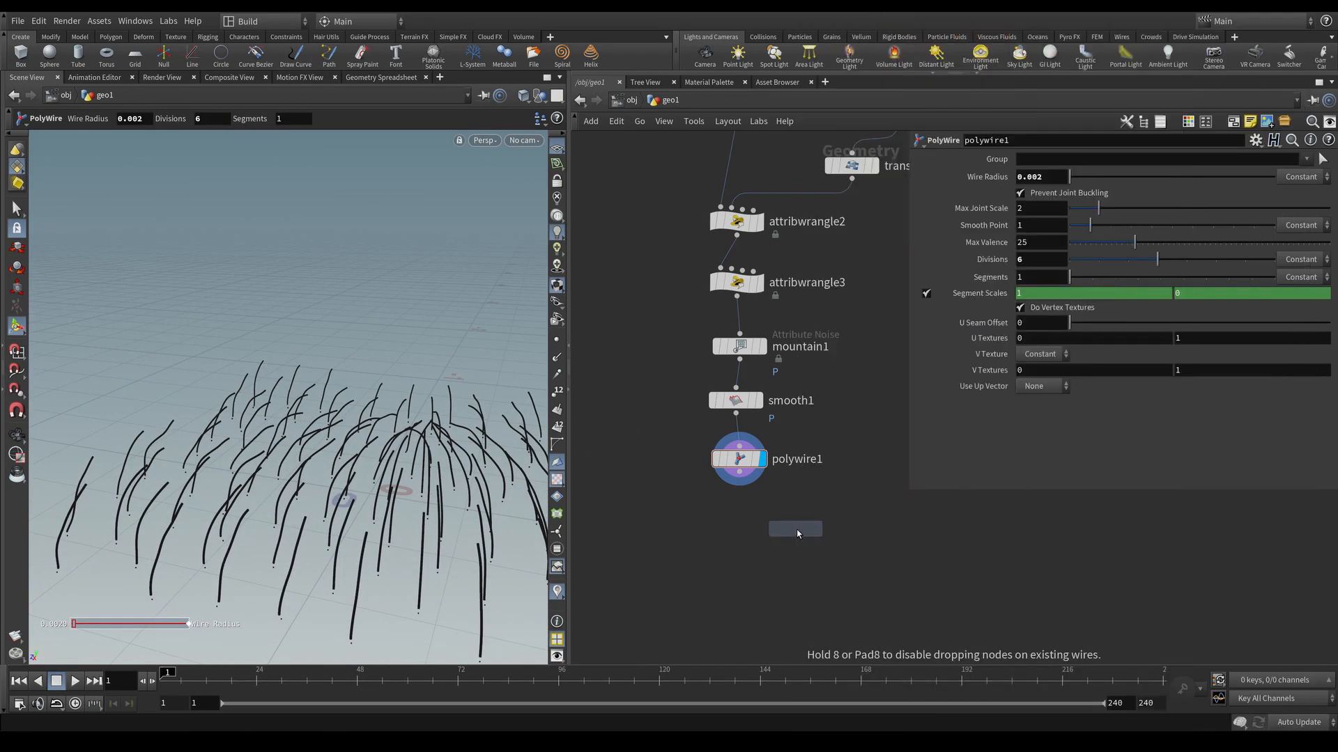
{"action": "left_click", "coordinate": [734, 504]}
{"action": "left_click", "coordinate": [736, 518]}
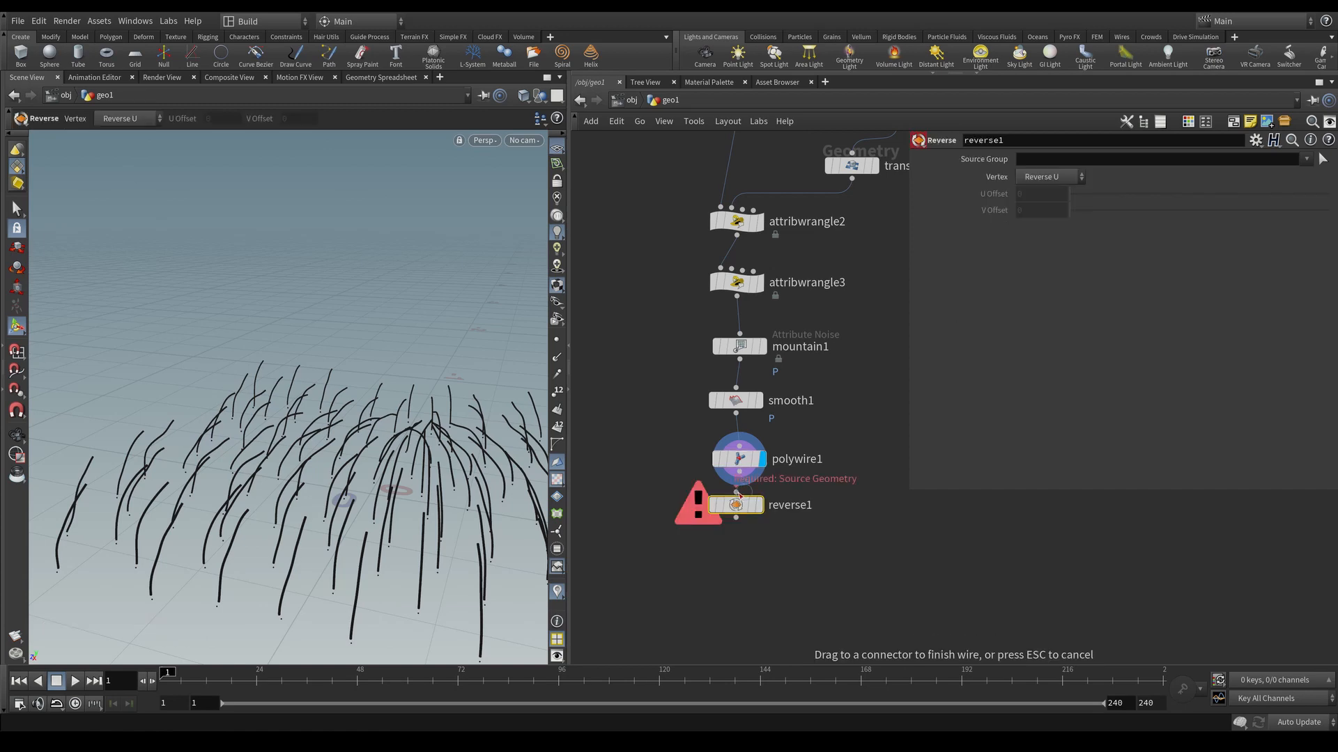
{"action": "key", "text": "Escape"}
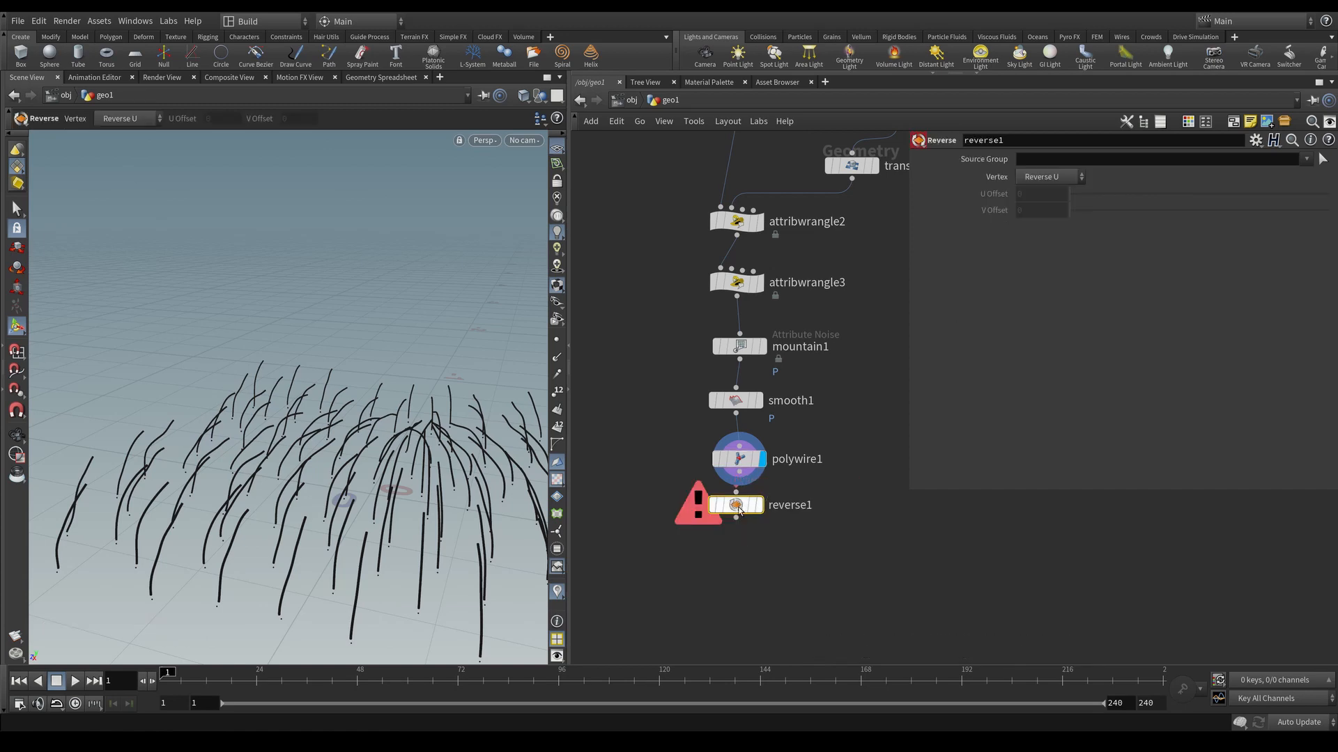
{"action": "left_click_drag", "start_coordinate": [735, 507], "coordinate": [739, 525]}
{"action": "left_click", "coordinate": [738, 474]}
{"action": "left_click", "coordinate": [739, 513]}
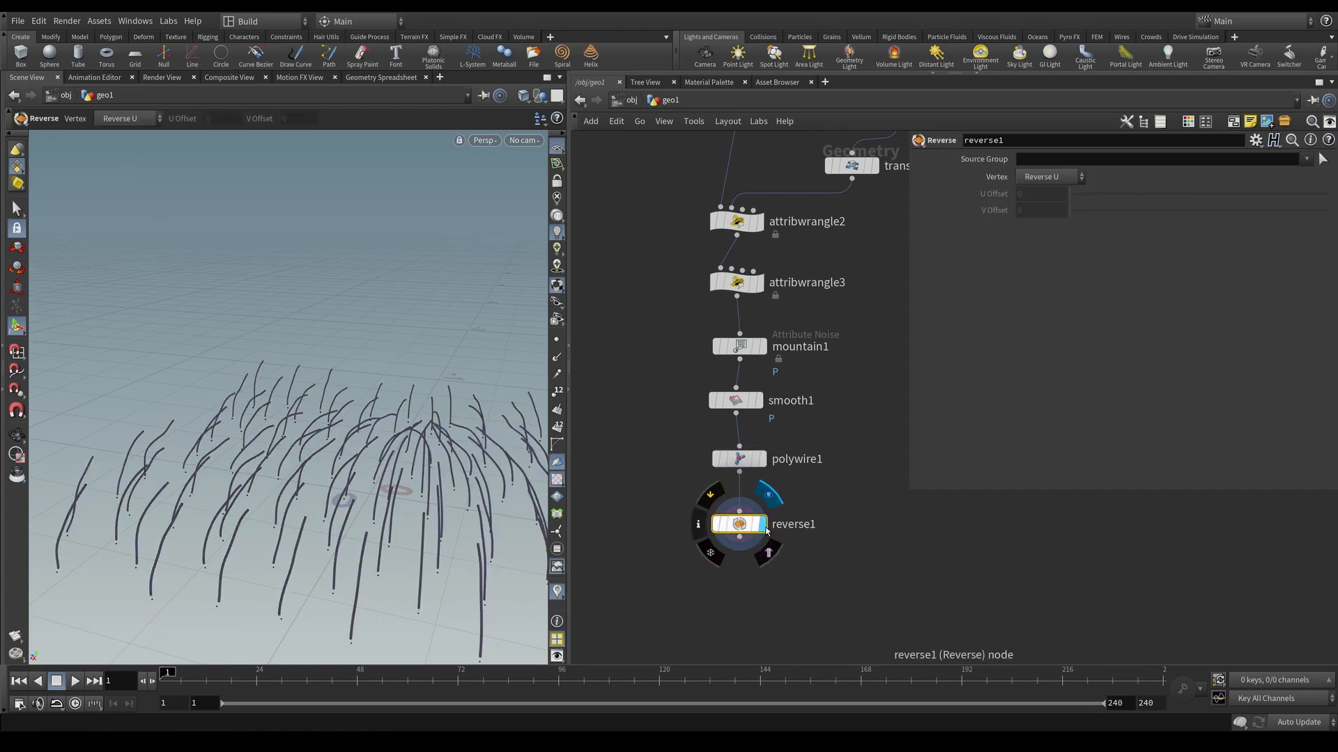
Step: Turn off the UV texture display on the stems in the viewport
{"action": "right_click_drag", "start_coordinate": [391, 549], "coordinate": [608, 461], "text": "alt"}
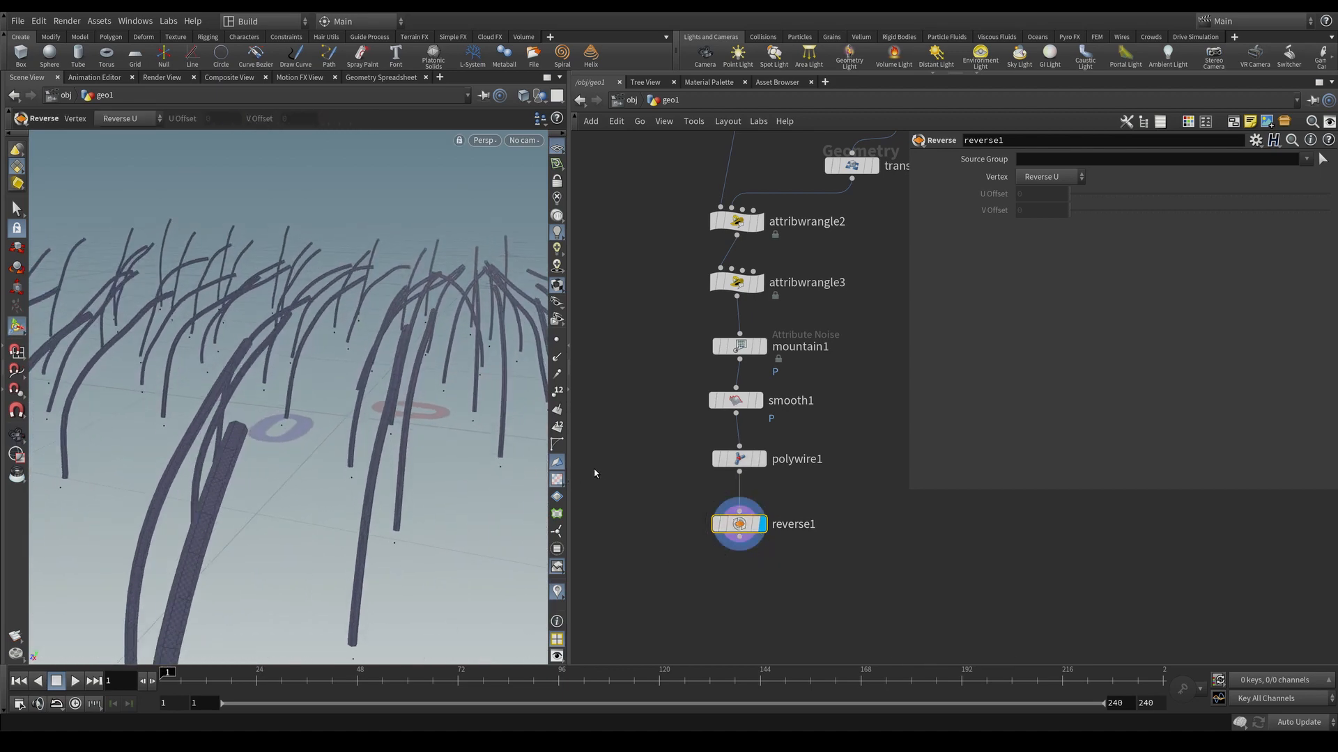
{"action": "left_click", "coordinate": [559, 481]}
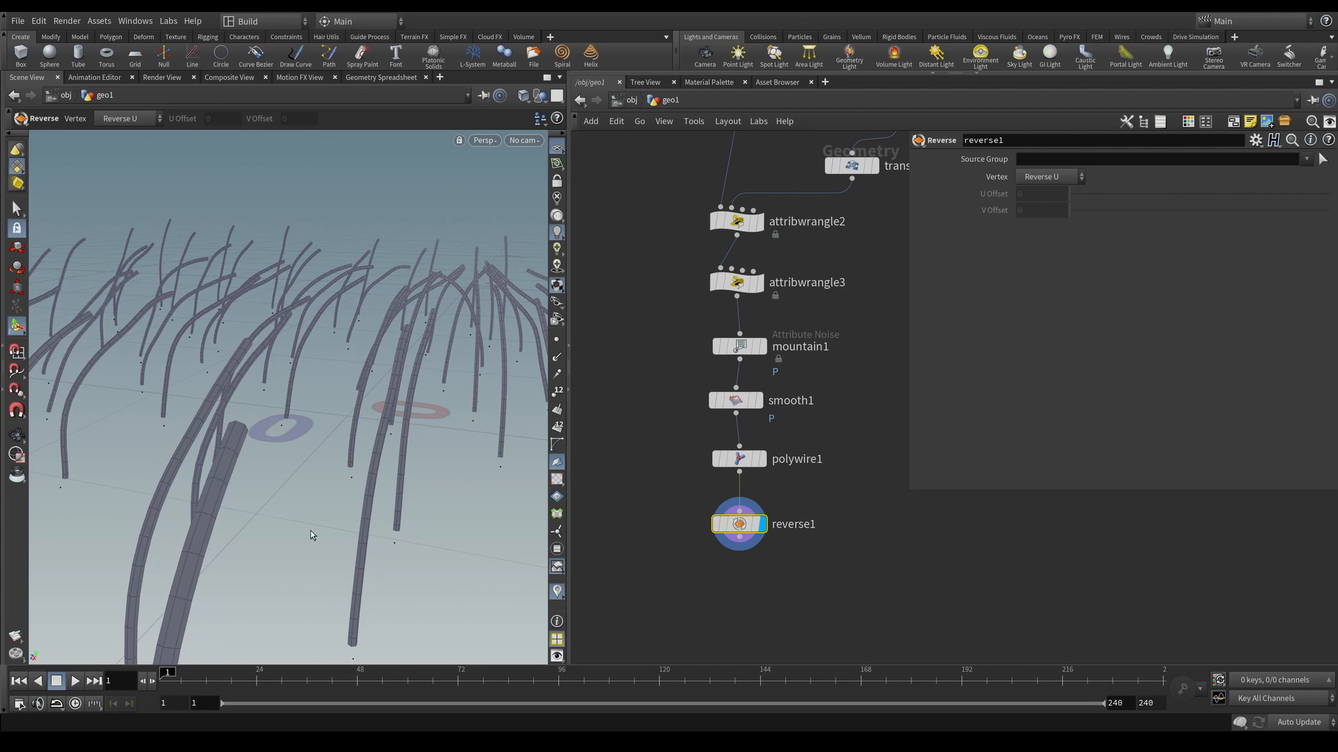
Step: Inspect the reversed stem tubes up close from several angles with point normals shown
{"action": "mouse_move", "coordinate": [219, 496]}
{"action": "right_mouse_down", "text": "alt"}
{"action": "mouse_move", "coordinate": [346, 457]}
{"action": "mouse_move", "coordinate": [299, 436]}
{"action": "mouse_move", "coordinate": [319, 412]}
{"action": "right_mouse_up", "text": "alt"}
{"action": "left_click_drag", "start_coordinate": [319, 411], "coordinate": [425, 363], "text": "alt"}
{"action": "key", "text": "Return"}
{"action": "key", "text": "Escape"}
{"action": "right_click_drag", "start_coordinate": [425, 363], "coordinate": [523, 338]}
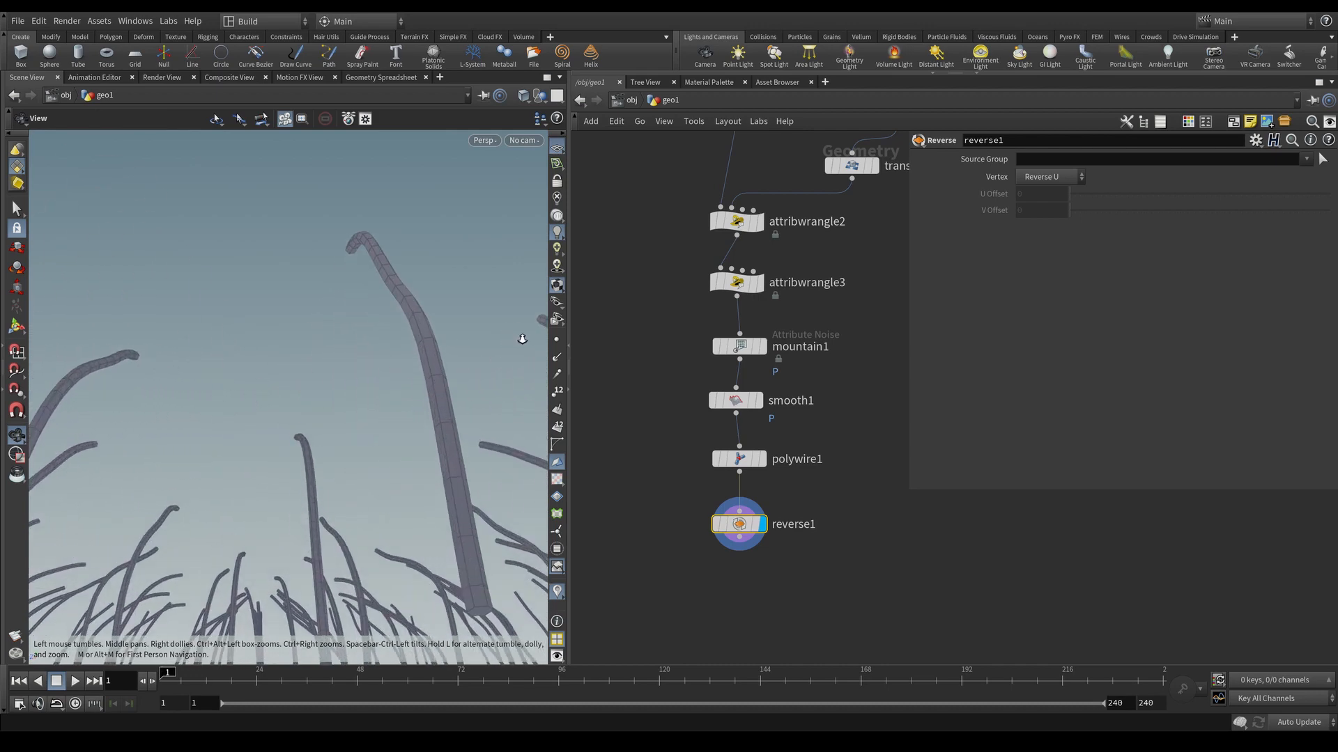
{"action": "mouse_move", "coordinate": [440, 416]}
{"action": "left_mouse_down"}
{"action": "mouse_move", "coordinate": [427, 398]}
{"action": "mouse_move", "coordinate": [444, 410]}
{"action": "left_mouse_up"}
{"action": "key", "text": "Return"}
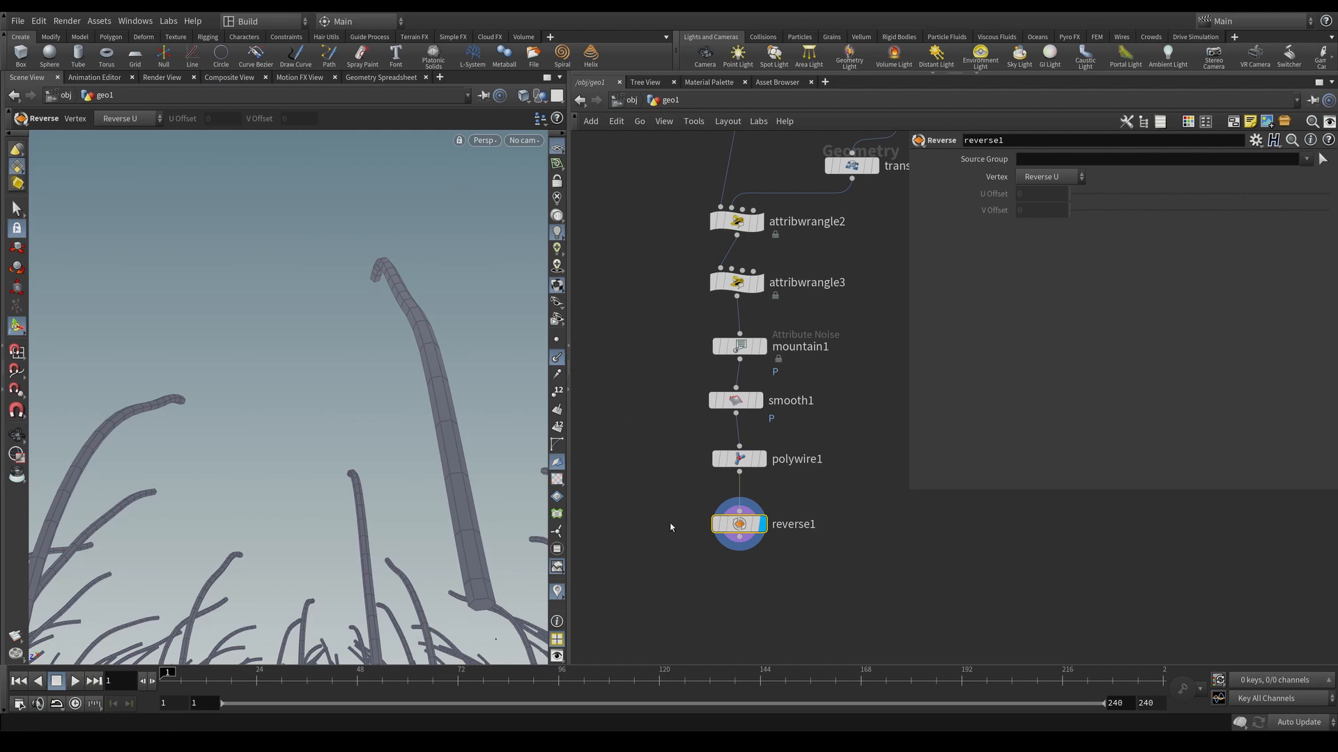
Step: Add a Normal node wired below reverse1 and display it to check the stems' shading
{"action": "key", "text": "Tab"}
{"action": "type", "text": "normal"}
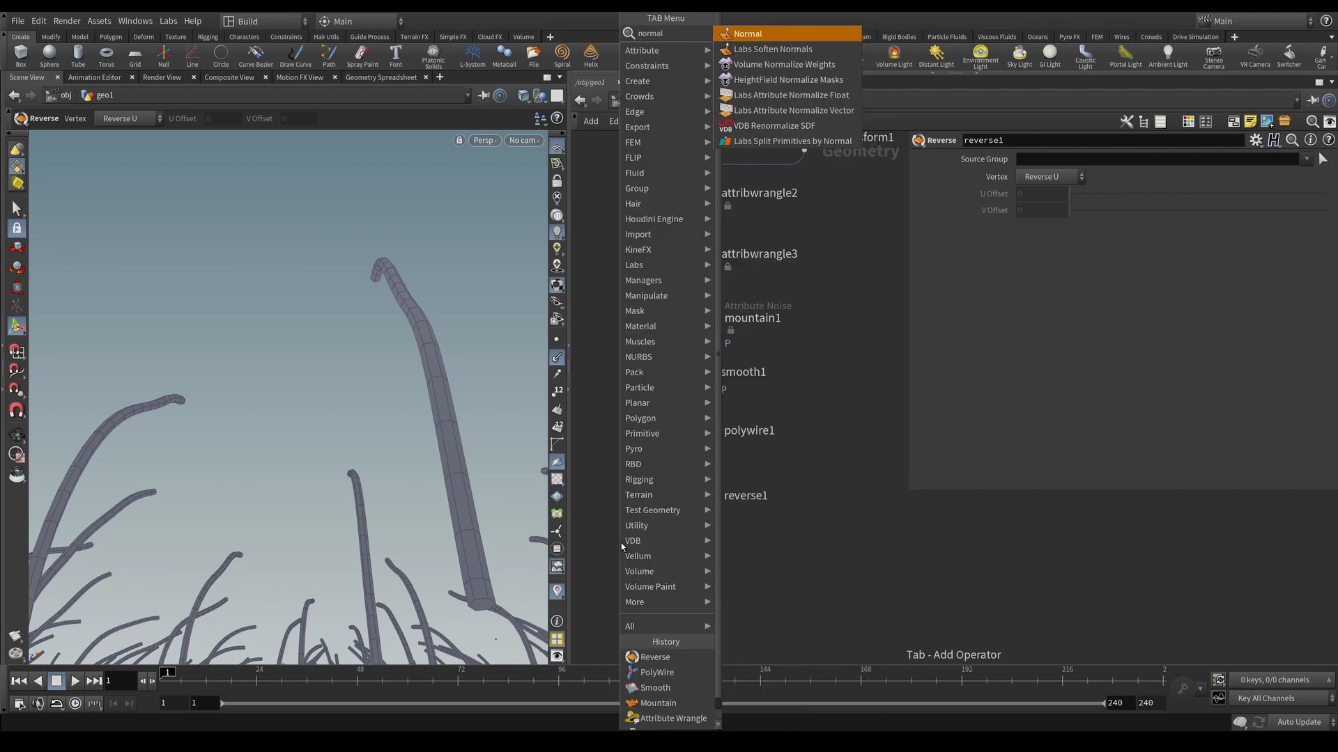
{"action": "key", "text": "Return"}
{"action": "left_click", "coordinate": [760, 594]}
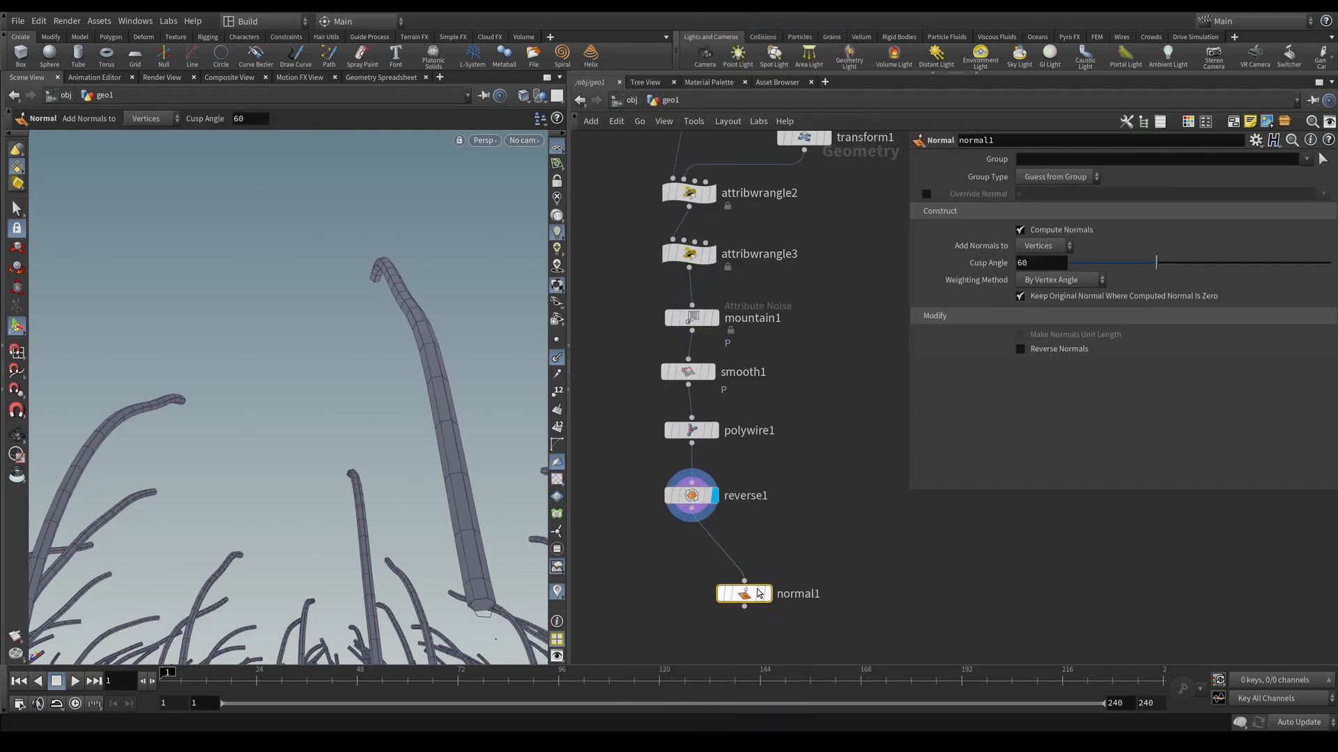
{"action": "left_click", "coordinate": [767, 594]}
{"action": "left_click_drag", "start_coordinate": [418, 425], "coordinate": [422, 474], "text": "alt"}
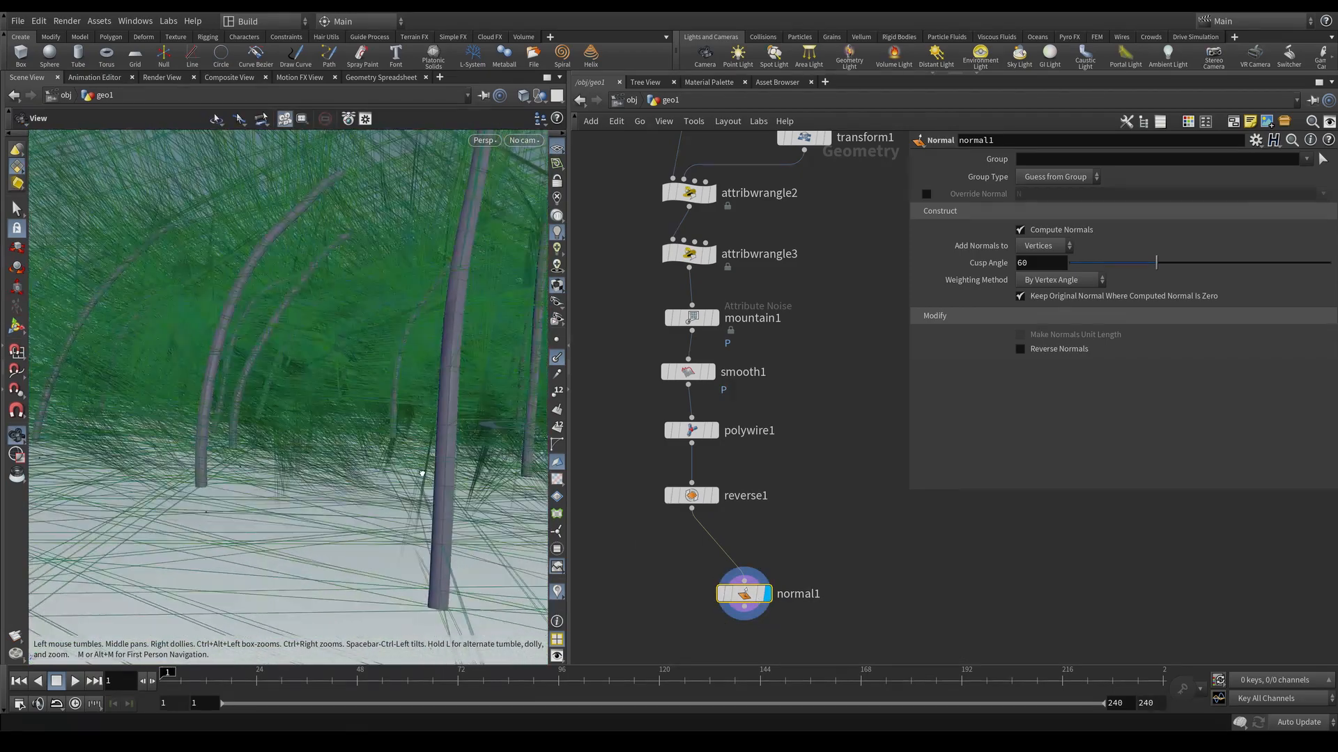
Step: Insert normal1 between polywire1 and reverse1 and turn off the point normals display in the viewport
{"action": "left_click_drag", "start_coordinate": [769, 603], "coordinate": [717, 496]}
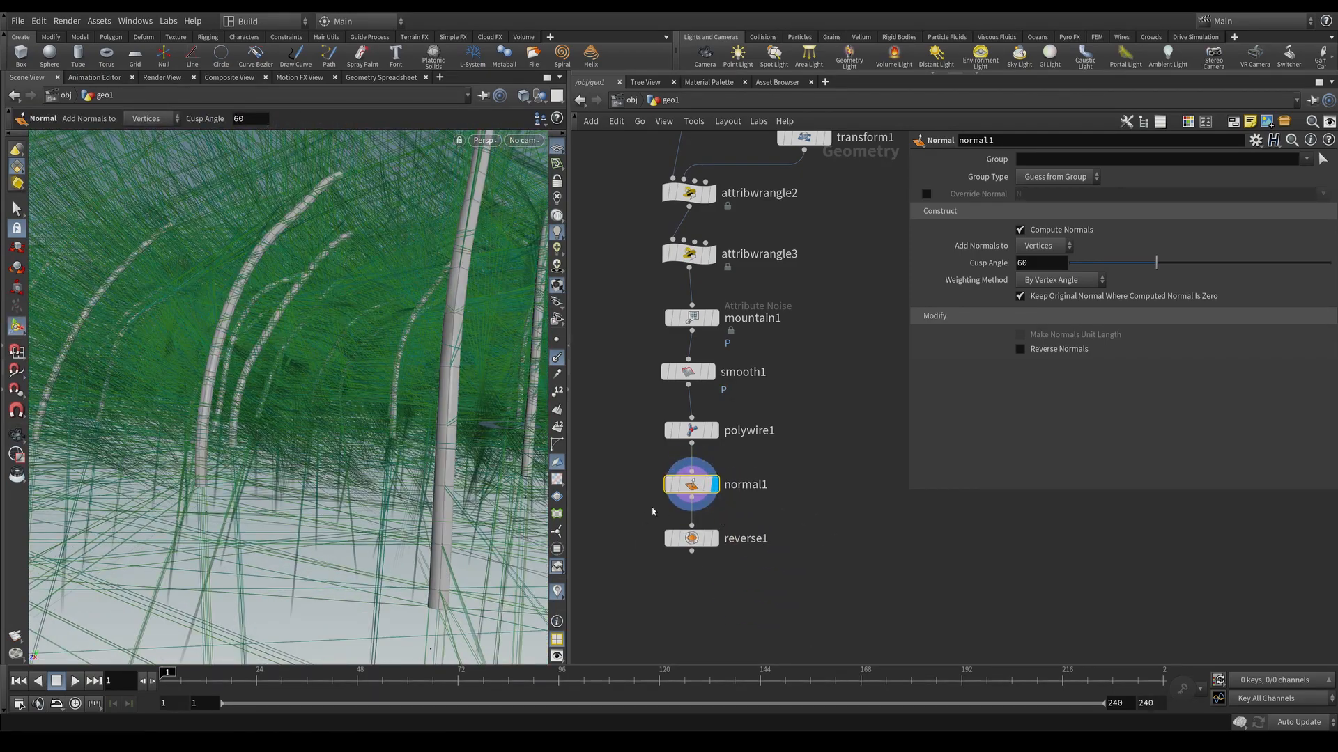
{"action": "left_click_drag", "start_coordinate": [418, 432], "coordinate": [296, 464], "text": "alt"}
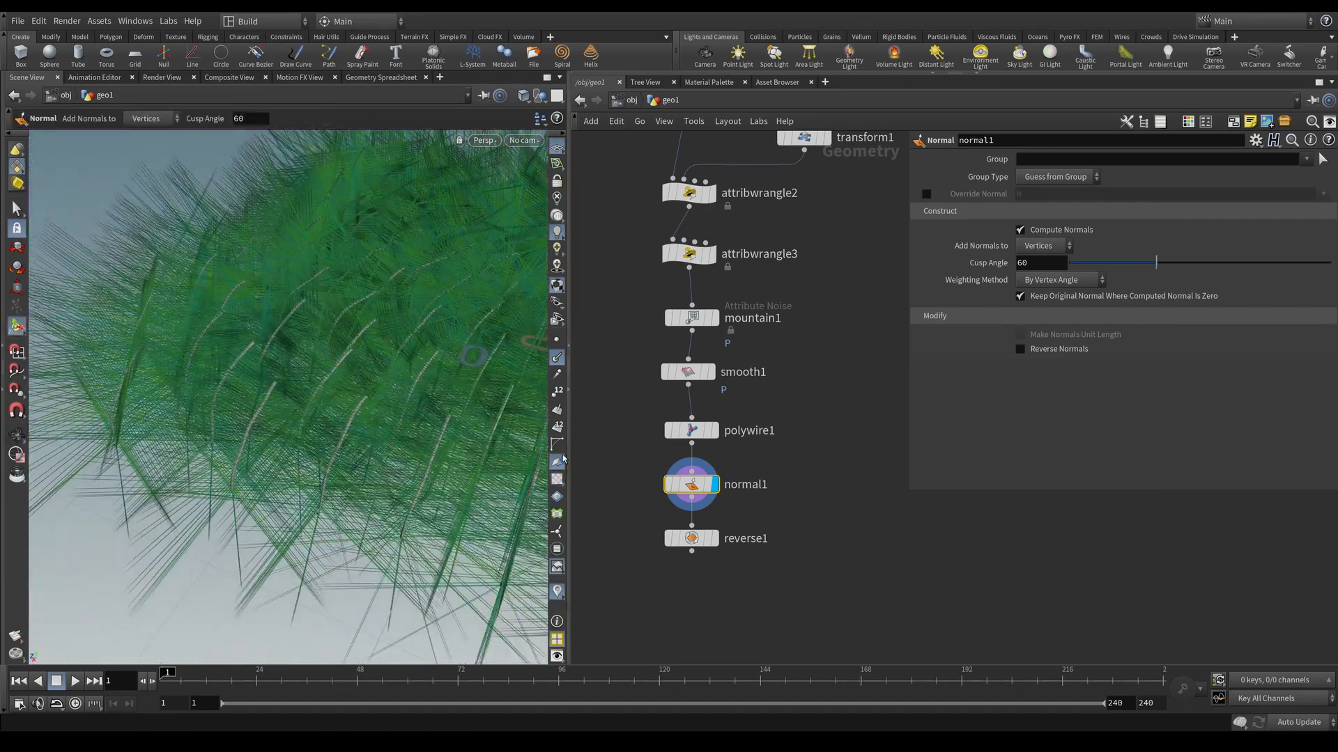
{"action": "left_click", "coordinate": [558, 358]}
{"action": "left_click_drag", "start_coordinate": [421, 364], "coordinate": [388, 420], "text": "alt"}
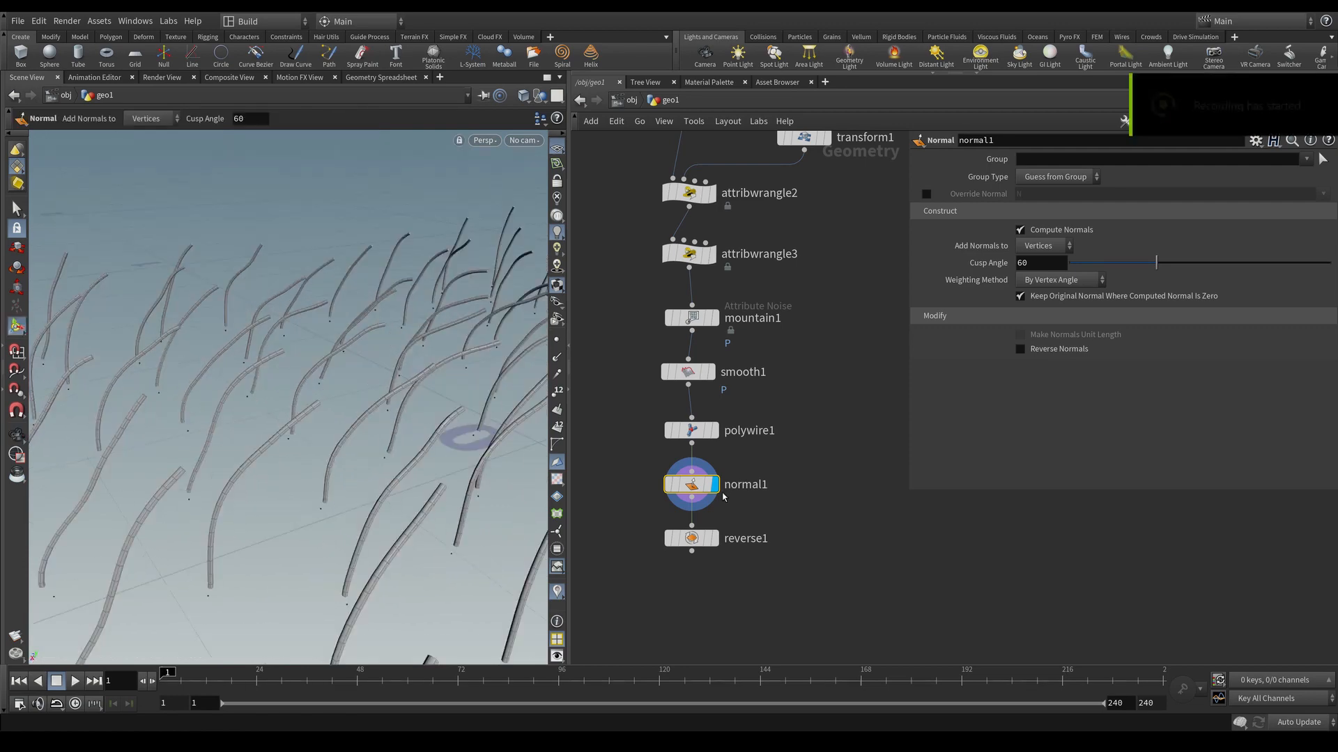
Step: Delete the reverse1 node from the end of the stem network
{"action": "left_click", "coordinate": [693, 538]}
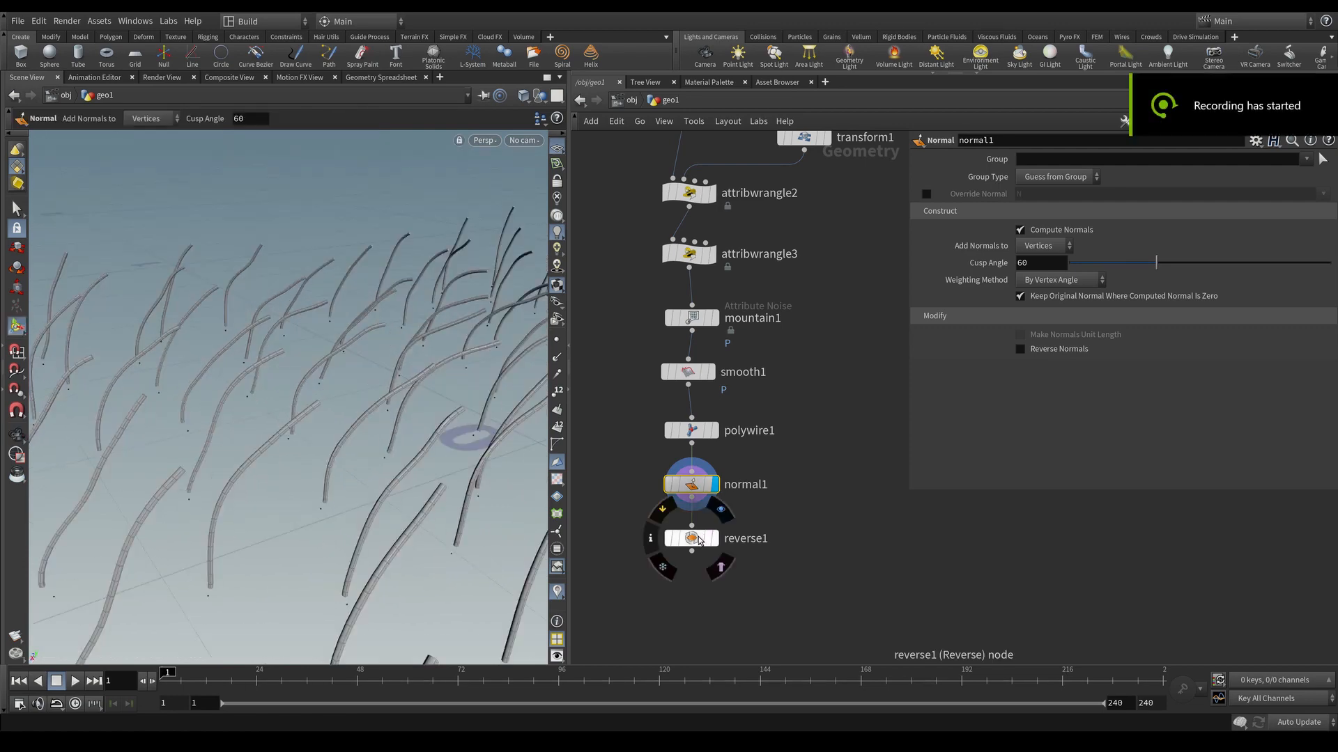
{"action": "key", "text": "Delete"}
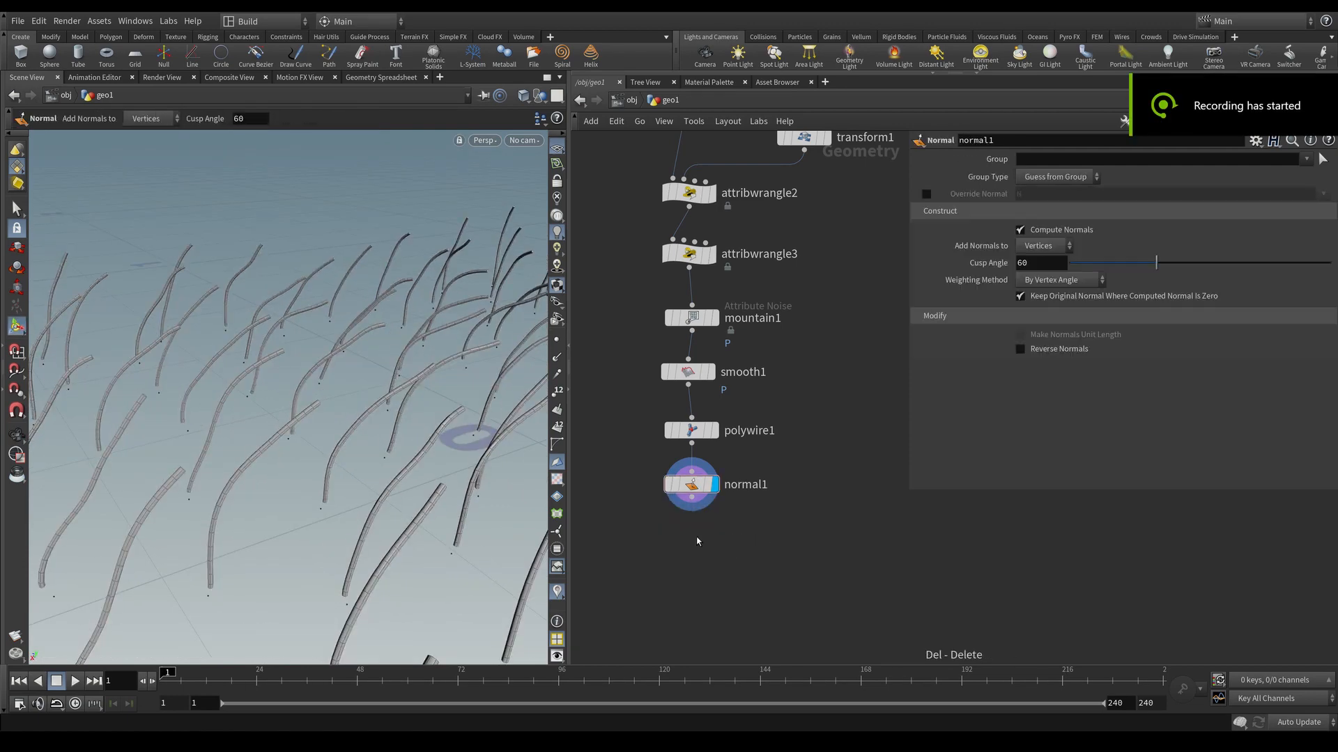
{"action": "key", "text": "h"}
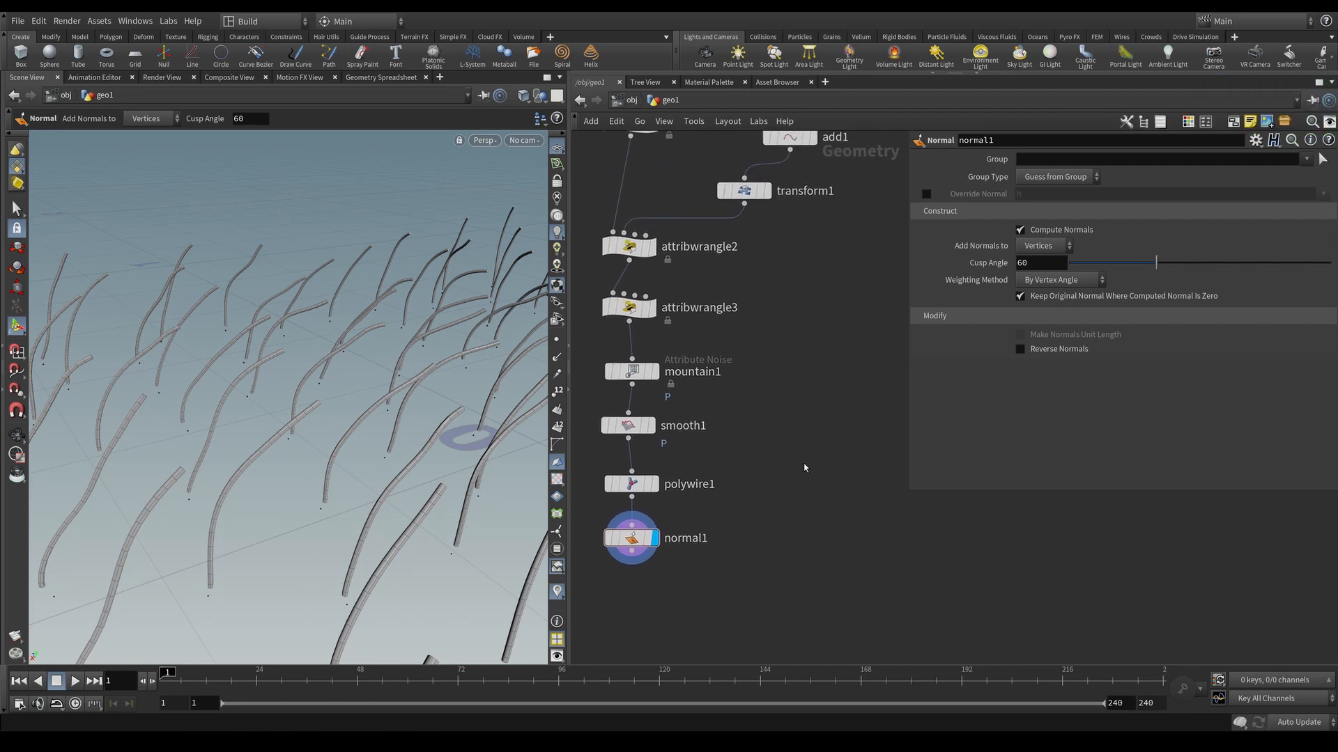
Step: Add an Attribute Wrangle beside the chain, wire its first input from attribwrangle3 and display it
{"action": "key", "text": "Tab"}
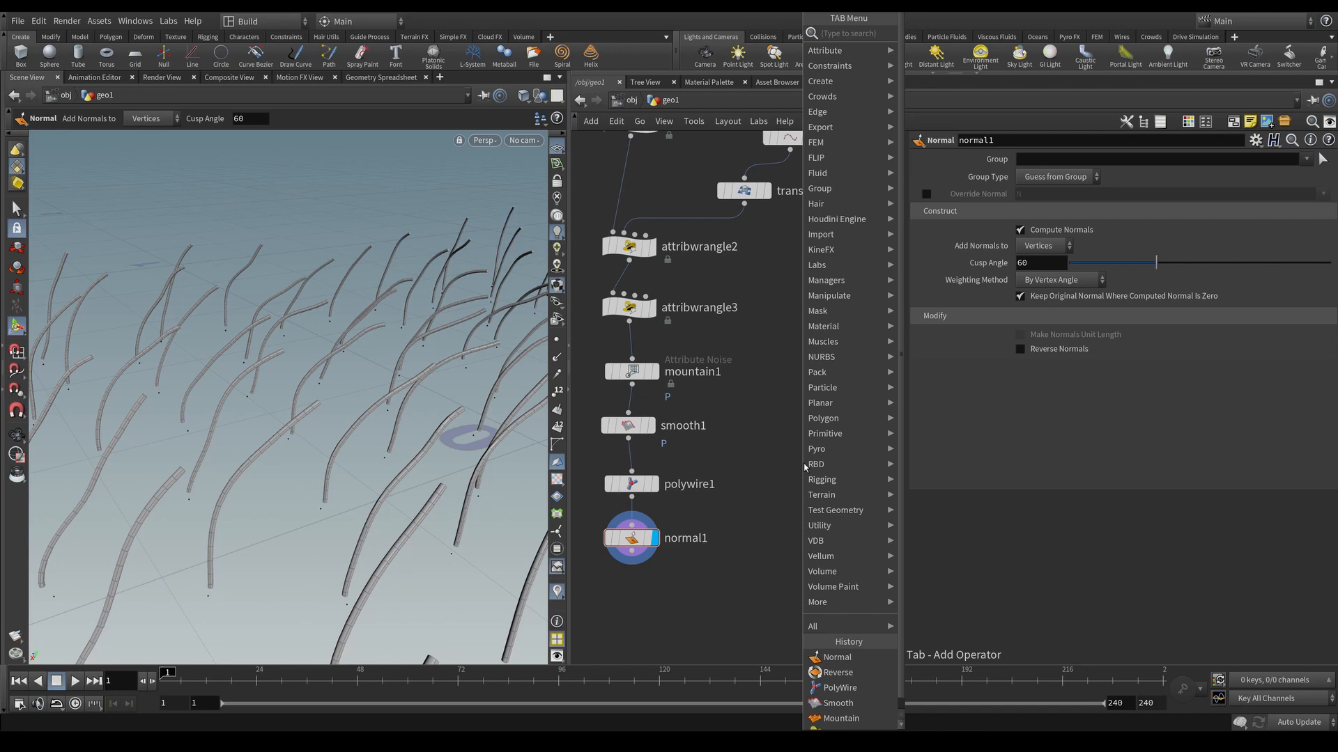
{"action": "type", "text": "wrangle"}
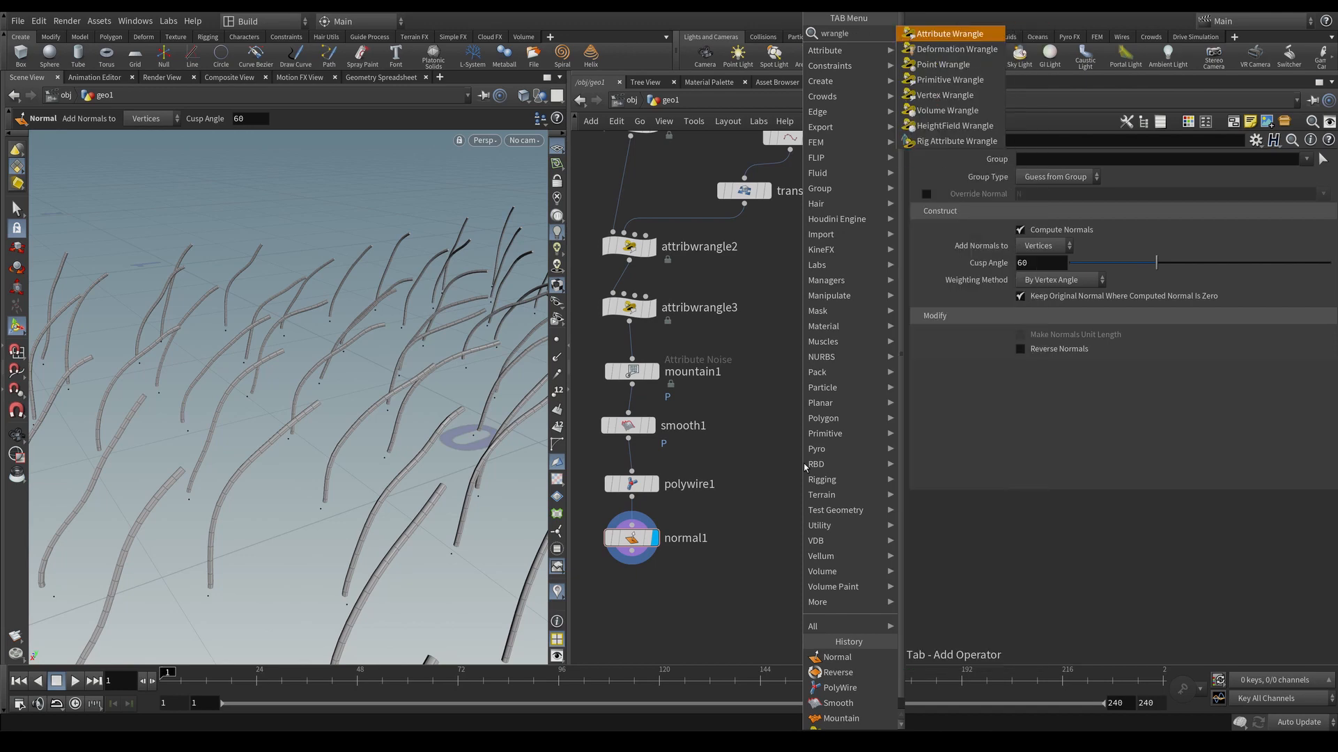
{"action": "key", "text": "Return"}
{"action": "left_click", "coordinate": [802, 462]}
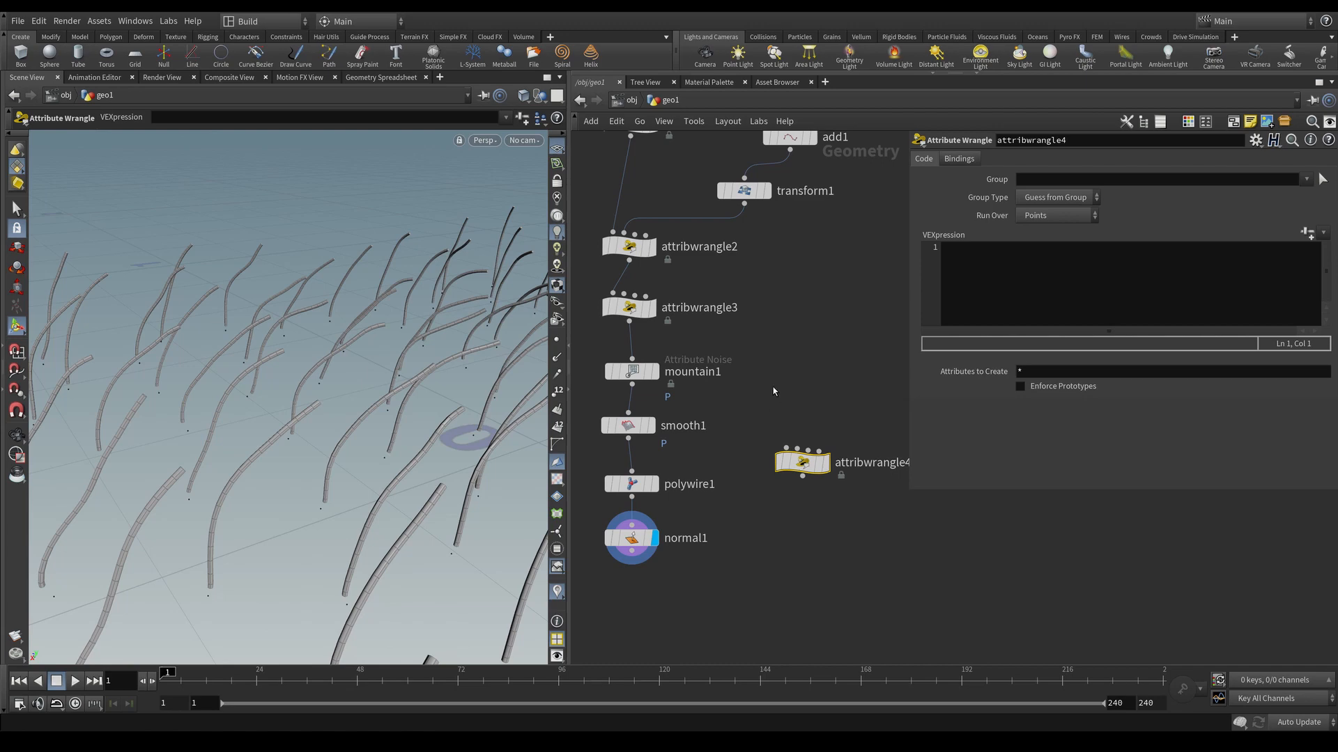
{"action": "left_click", "coordinate": [629, 322]}
{"action": "left_click", "coordinate": [785, 446]}
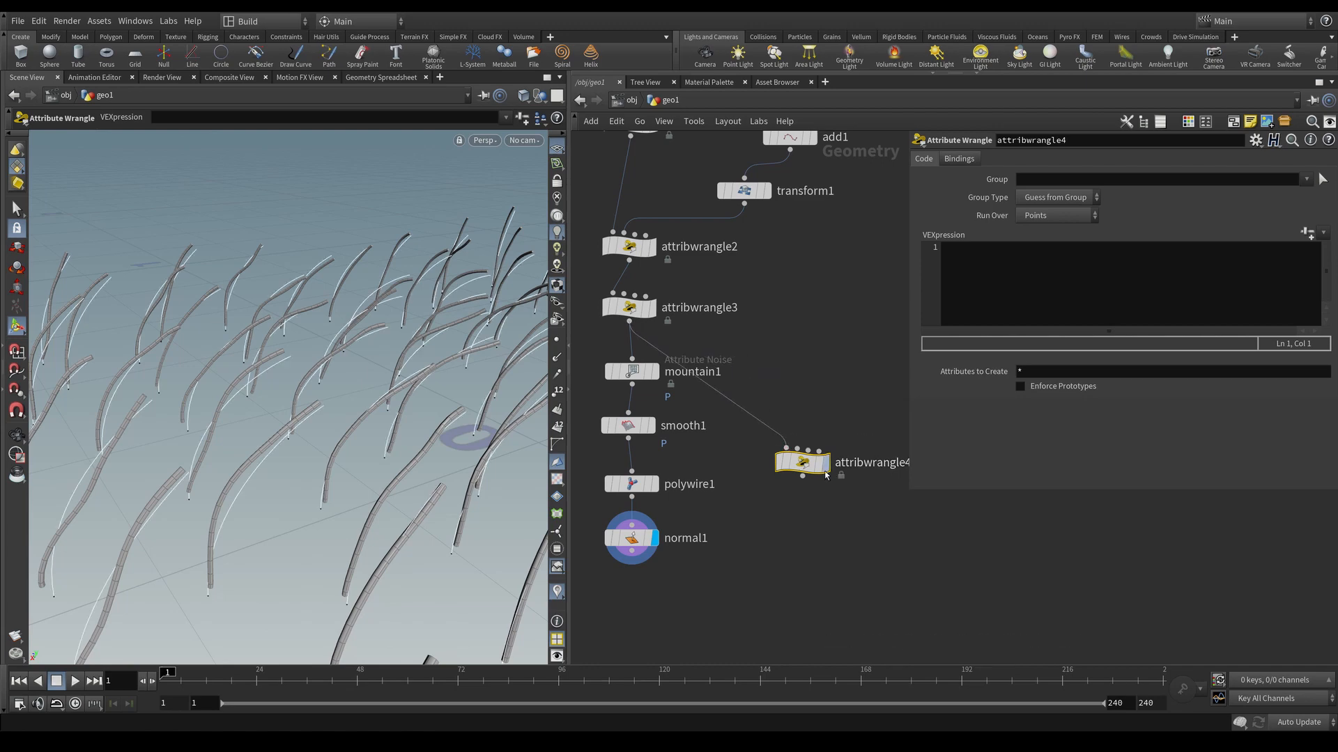
{"action": "left_click", "coordinate": [826, 463]}
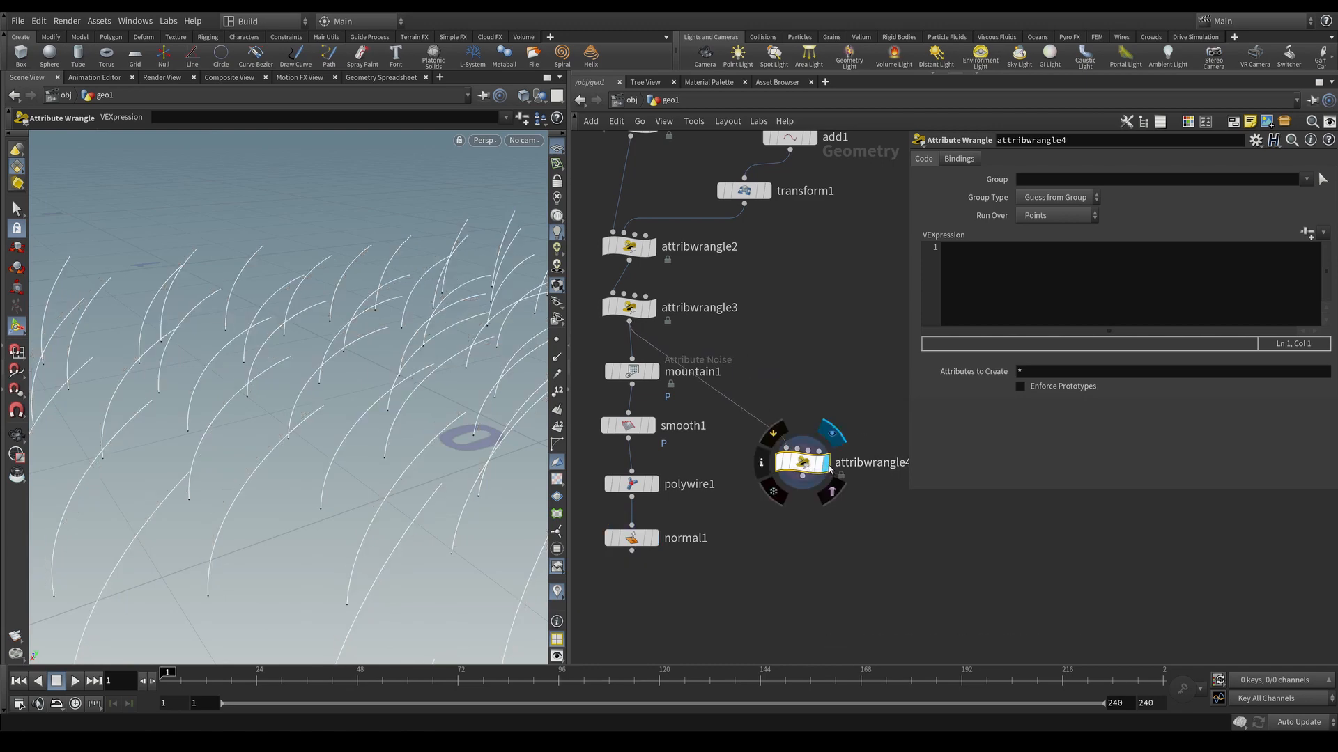
{"action": "left_click", "coordinate": [978, 278]}
{"action": "type", "text": "i"}
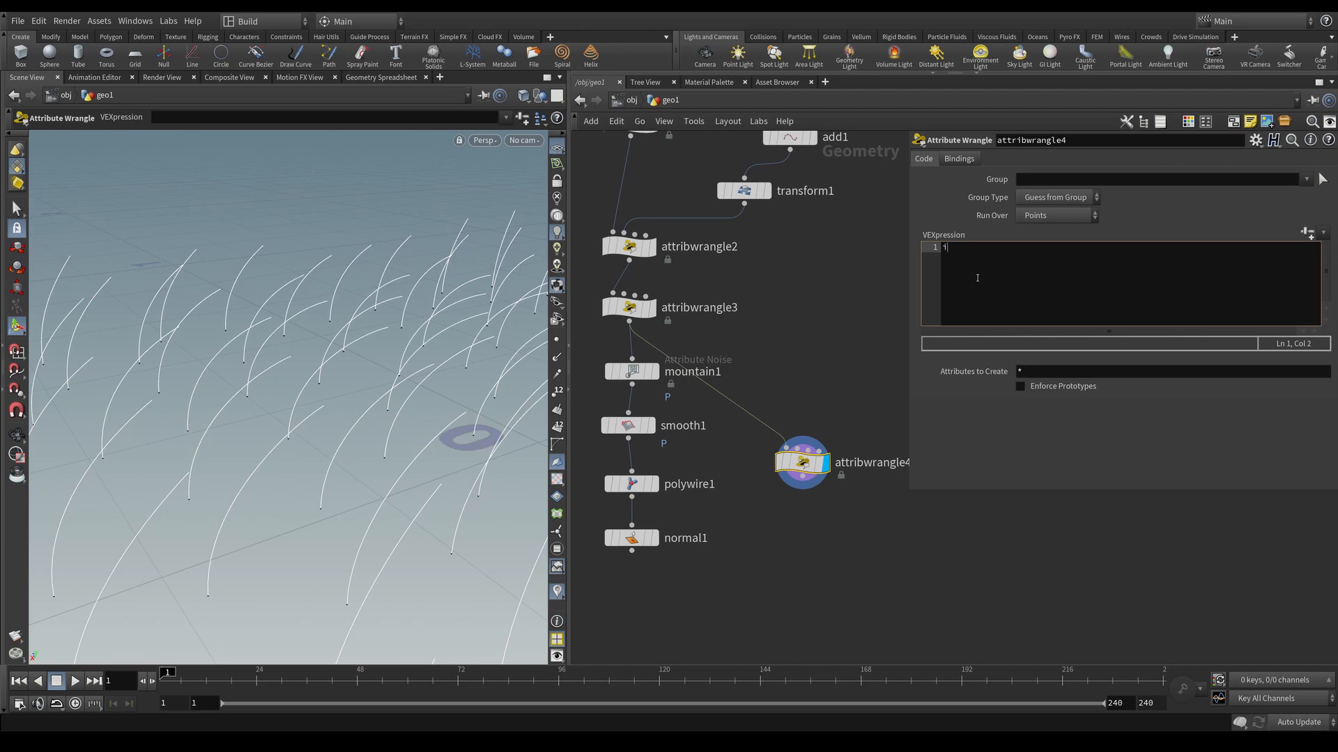
{"action": "type", "text": "f (i@is_"}
{"action": "key", "text": "Return"}
{"action": "key", "text": "Return"}
{"action": "type", "text": "removepoint(0"}
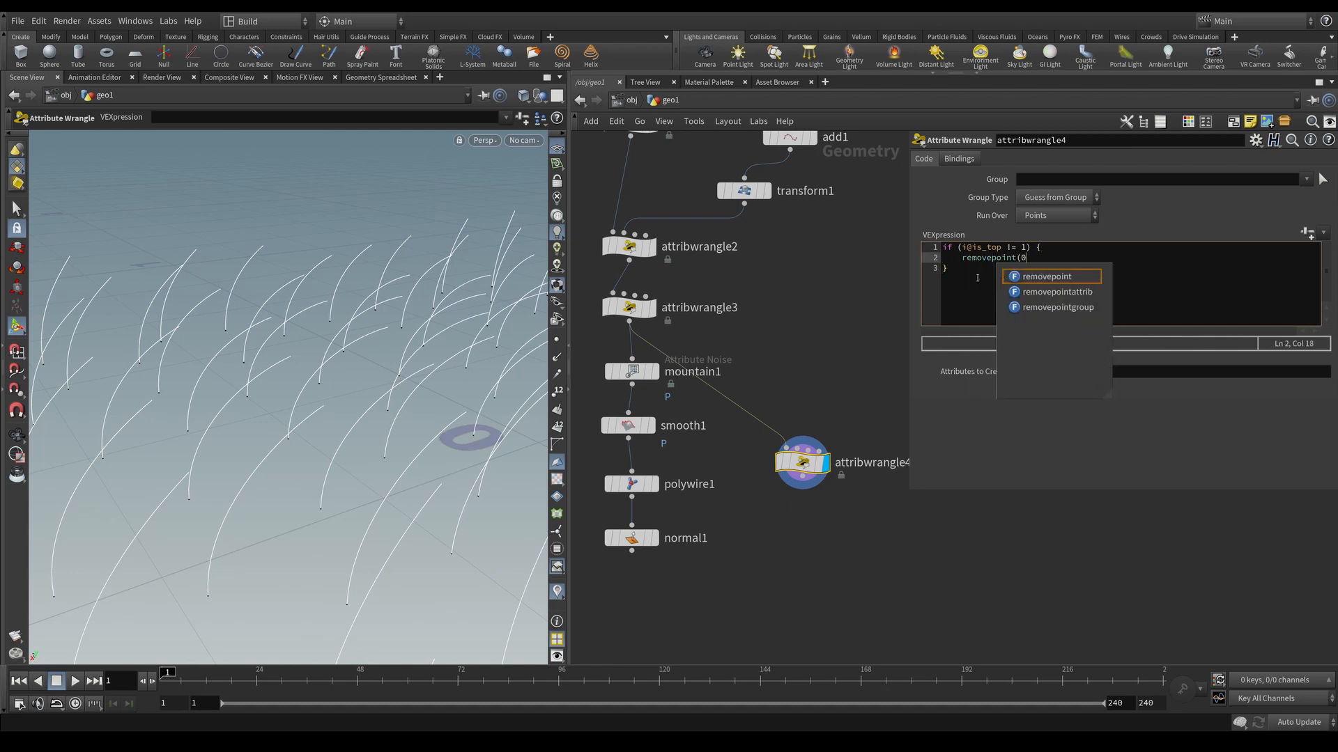
{"action": "type", "text": ", @p"}
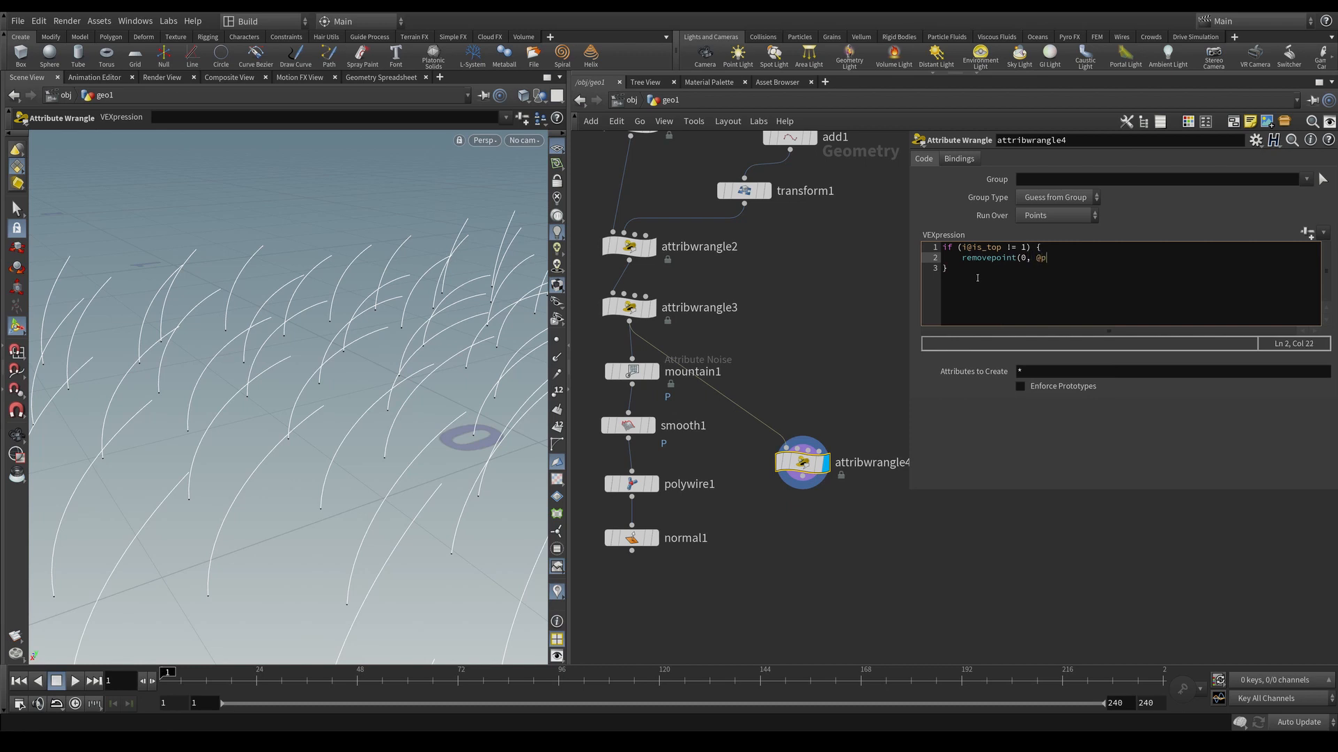
{"action": "type", "text": "tnum);"}
{"action": "left_click", "coordinate": [562, 340]}
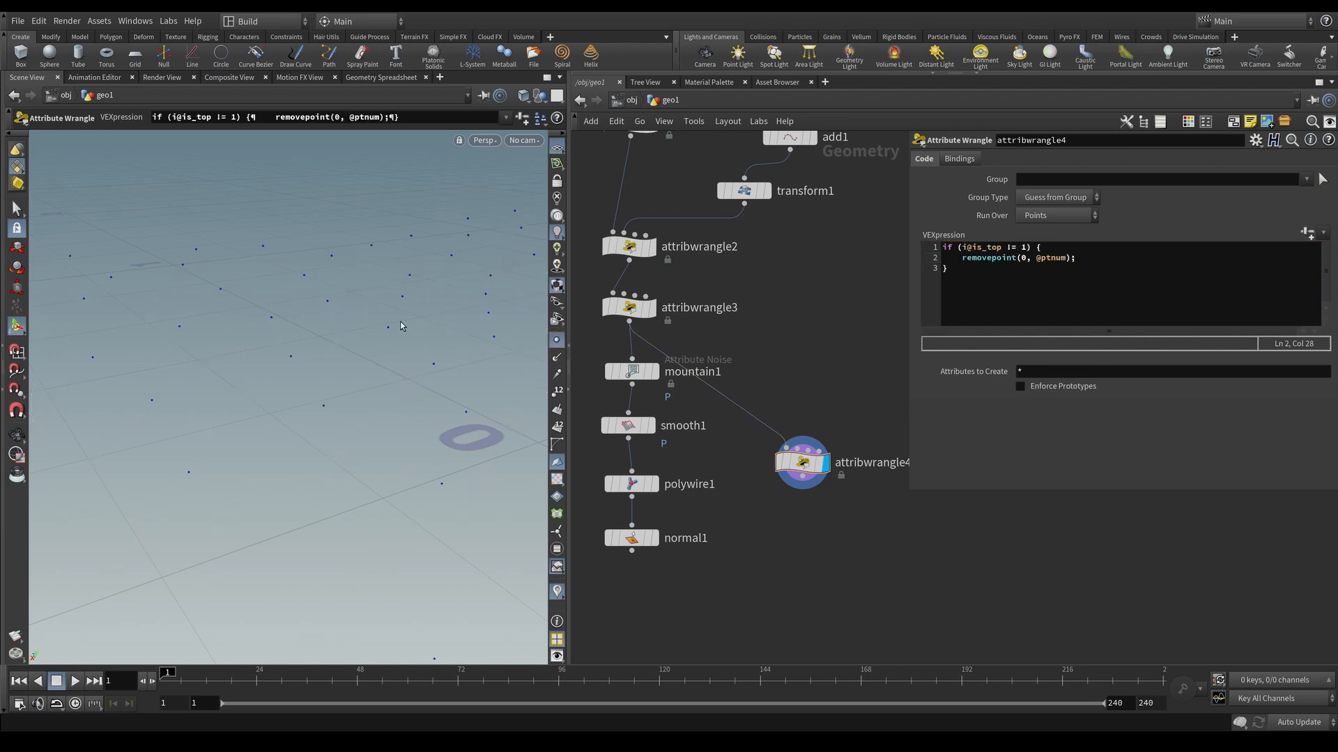
Step: Toggle the bypass on attribwrangle4 to compare the isolated tip points with the full stem curves
{"action": "key", "text": "Escape"}
{"action": "mouse_move", "coordinate": [783, 460]}
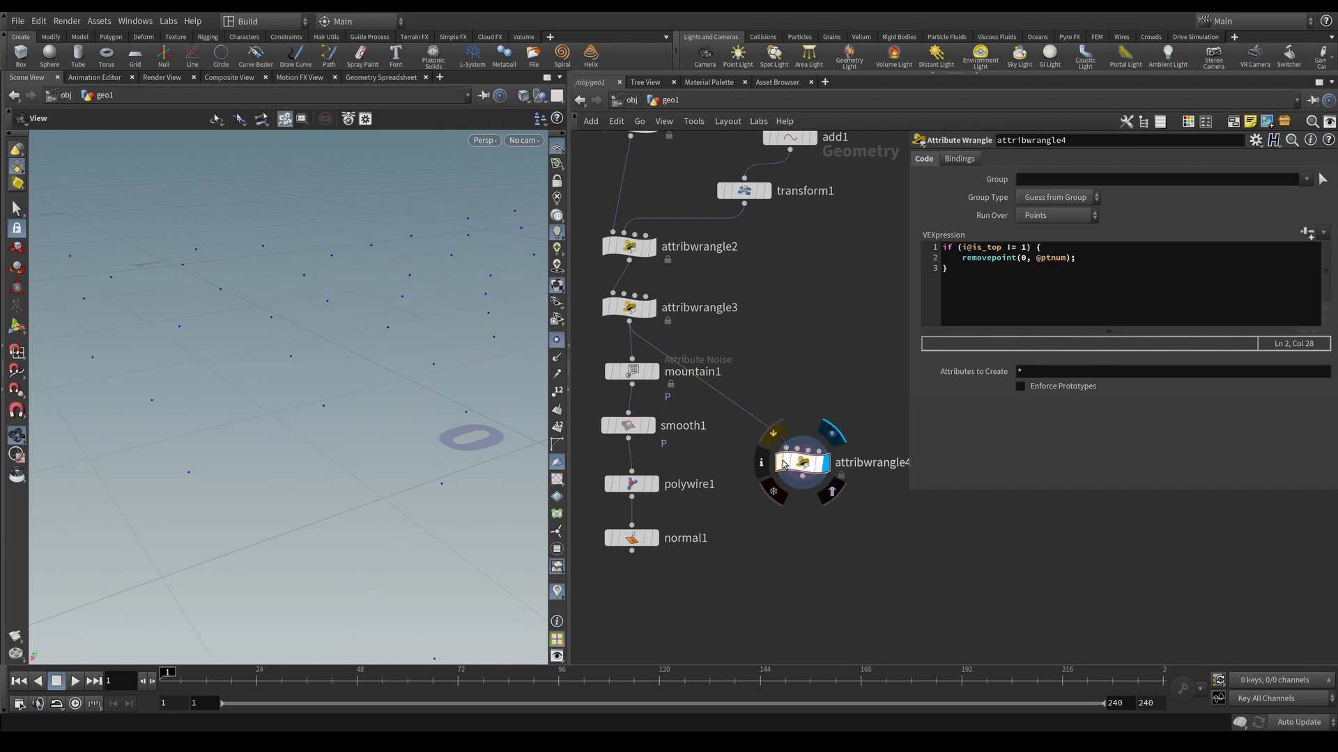
{"action": "left_click_drag", "start_coordinate": [453, 338], "coordinate": [489, 304], "text": "alt"}
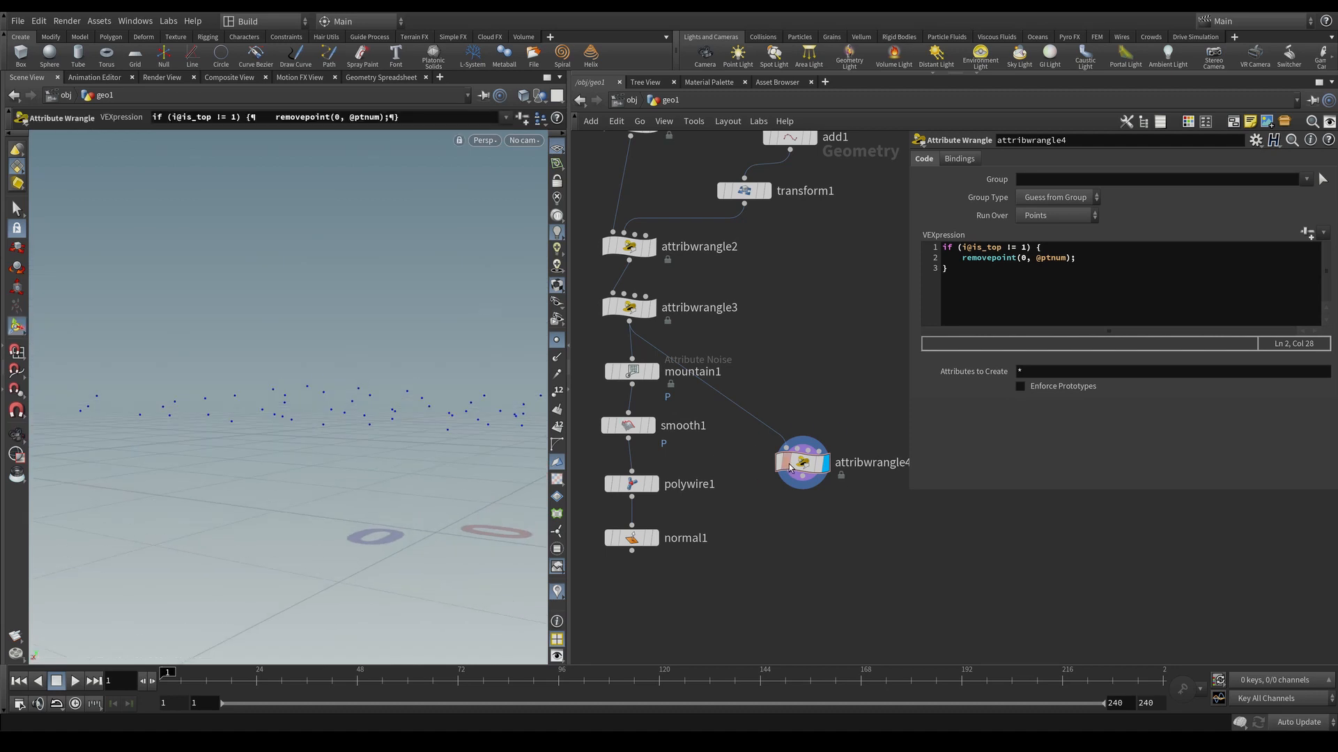
{"action": "left_click", "coordinate": [782, 460]}
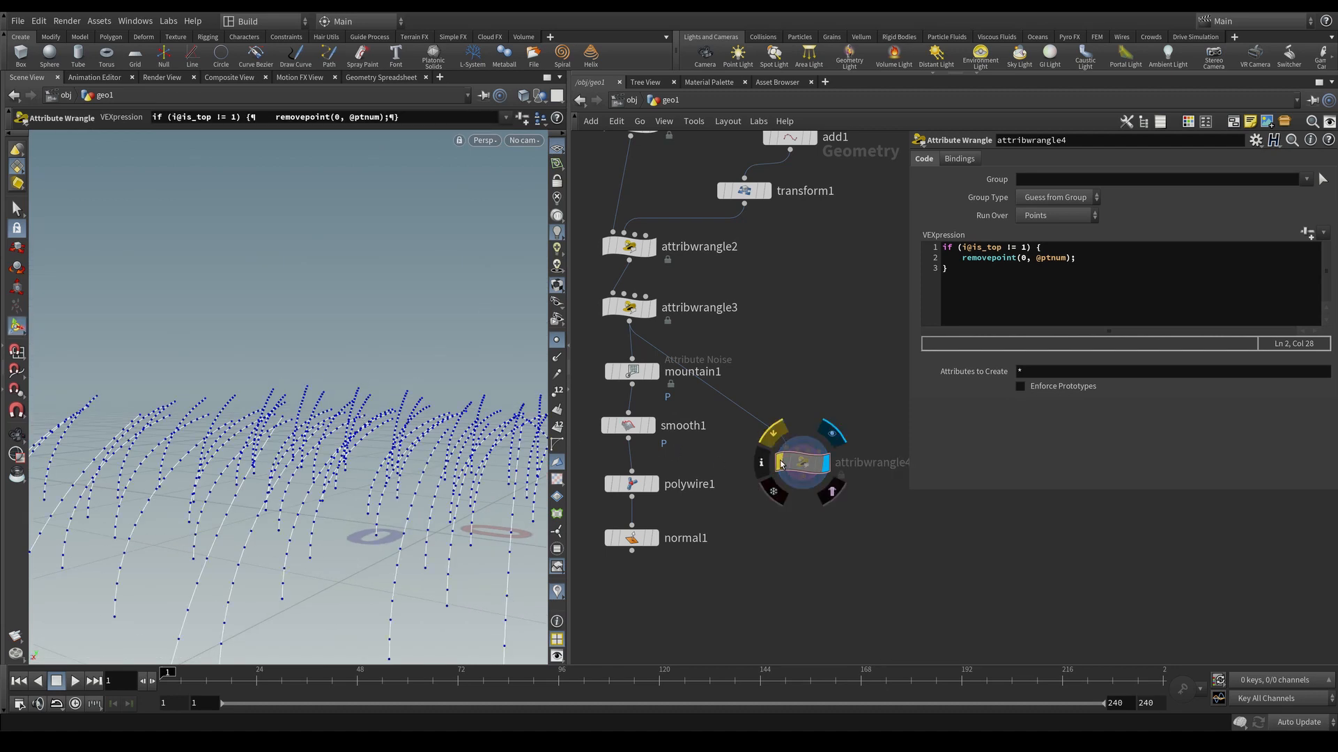
{"action": "left_click", "coordinate": [780, 460]}
{"action": "left_click", "coordinate": [780, 460]}
{"action": "key", "text": "Escape"}
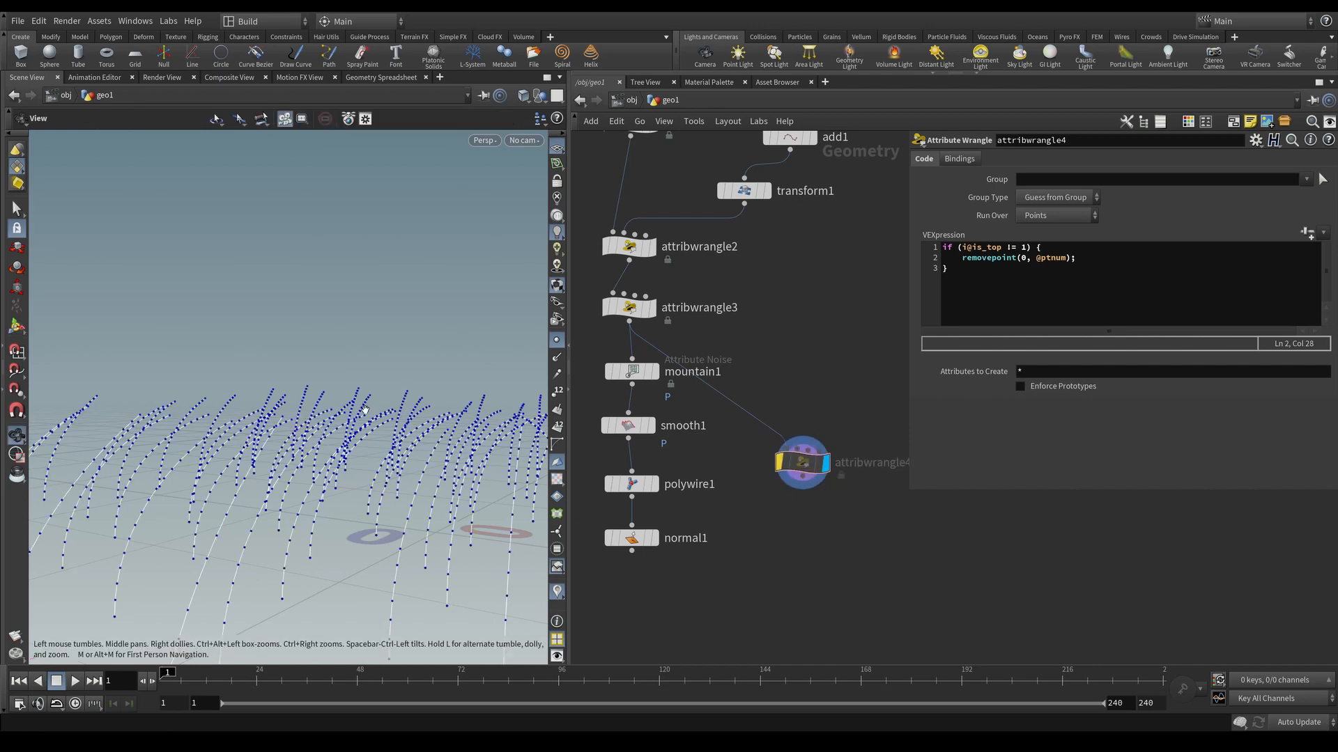
Step: Append v@N = {0,0,1}; to attribwrangle4's code and turn on the display of point normals
{"action": "left_click_drag", "start_coordinate": [242, 443], "coordinate": [334, 433]}
{"action": "key", "text": "Return"}
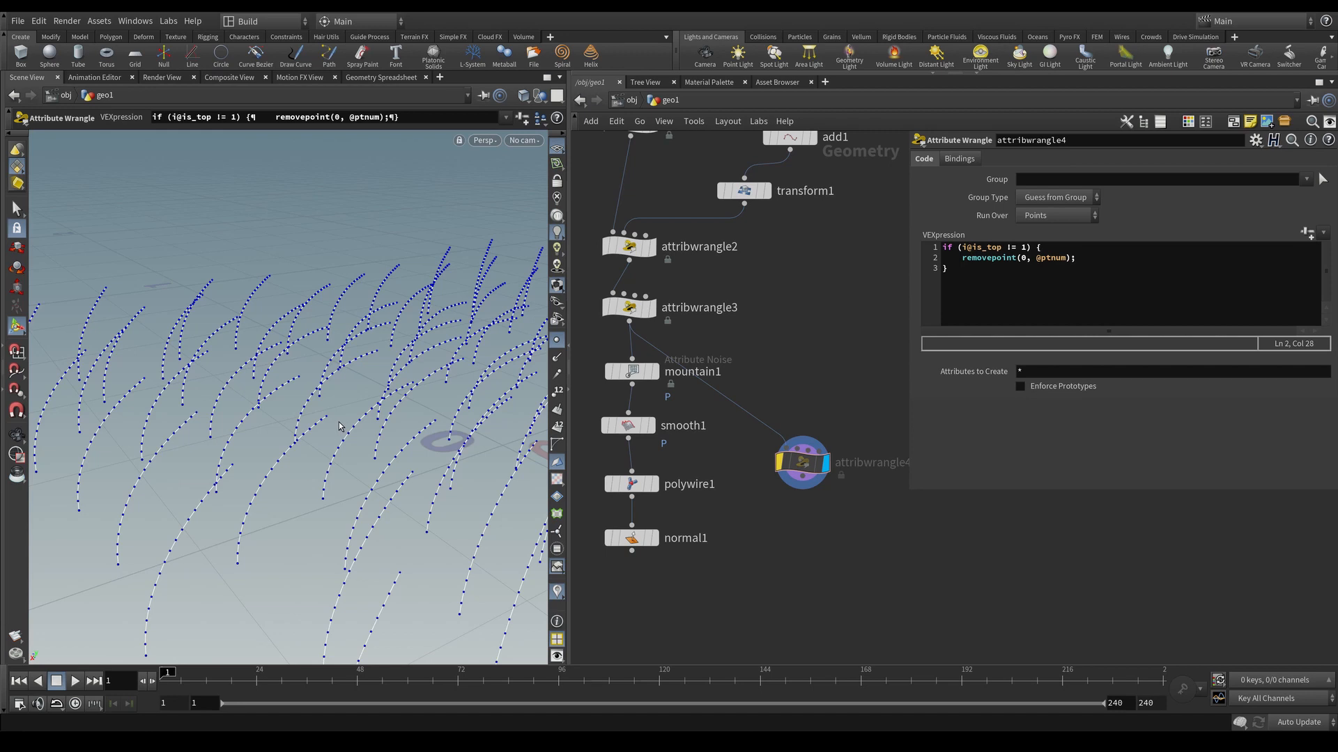
{"action": "left_click", "coordinate": [980, 271]}
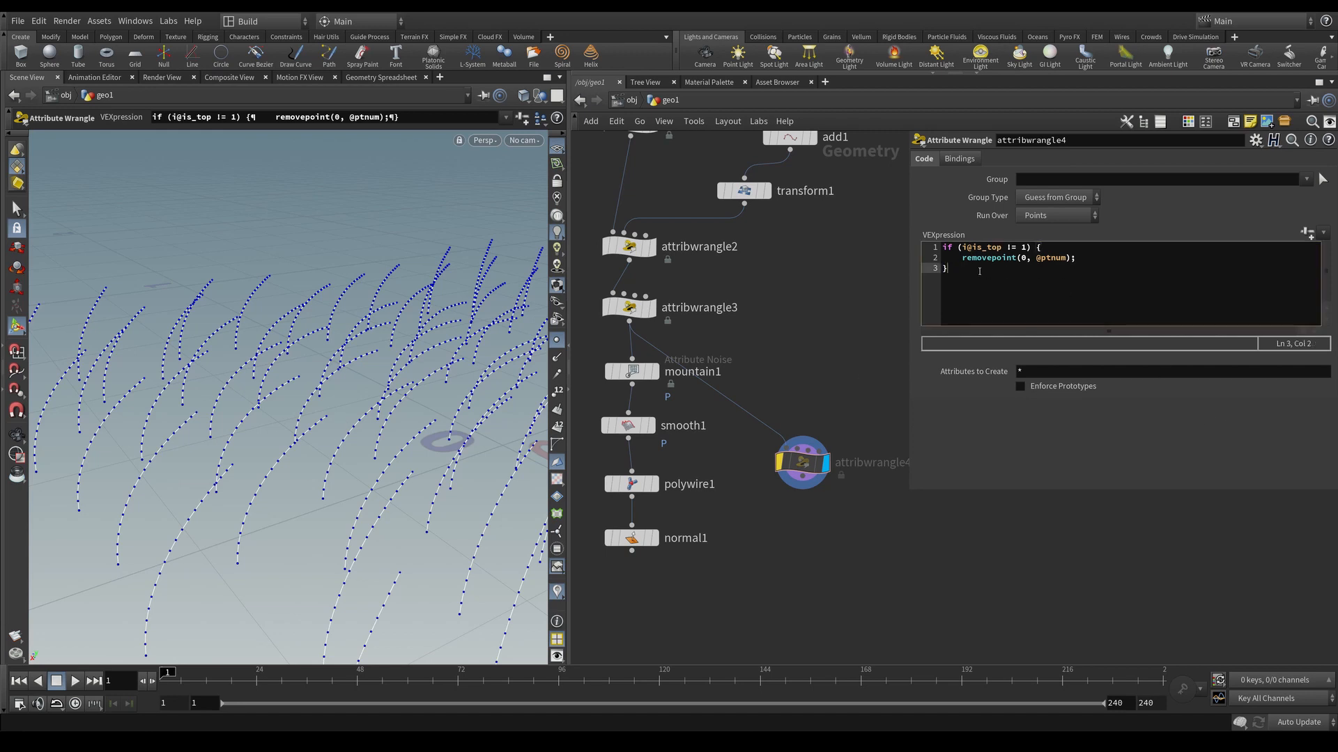
{"action": "key", "text": "Return"}
{"action": "key", "text": "Return"}
{"action": "type", "text": "v@"}
{"action": "key", "text": "Caps_Lock"}
{"action": "type", "text": "N"}
{"action": "key", "text": "Caps_Lock"}
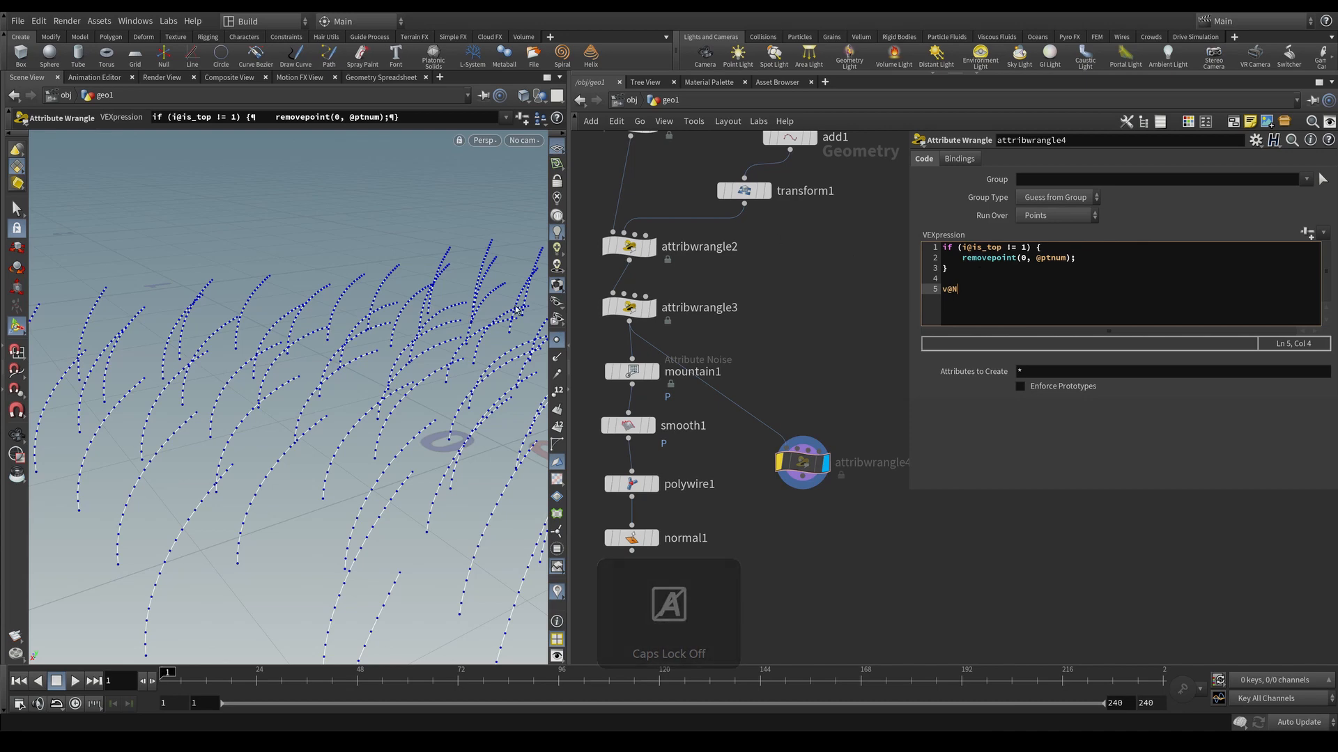
{"action": "left_click", "coordinate": [558, 361]}
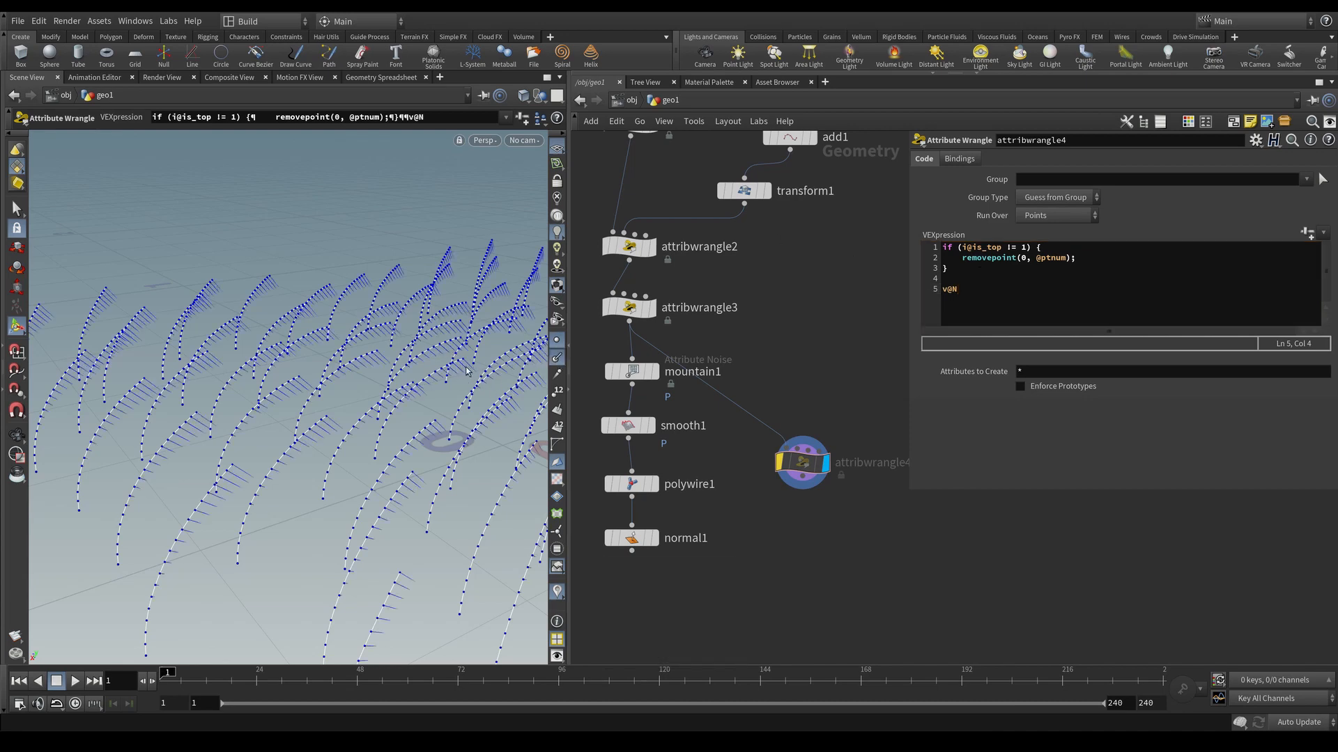
{"action": "left_click", "coordinate": [964, 293]}
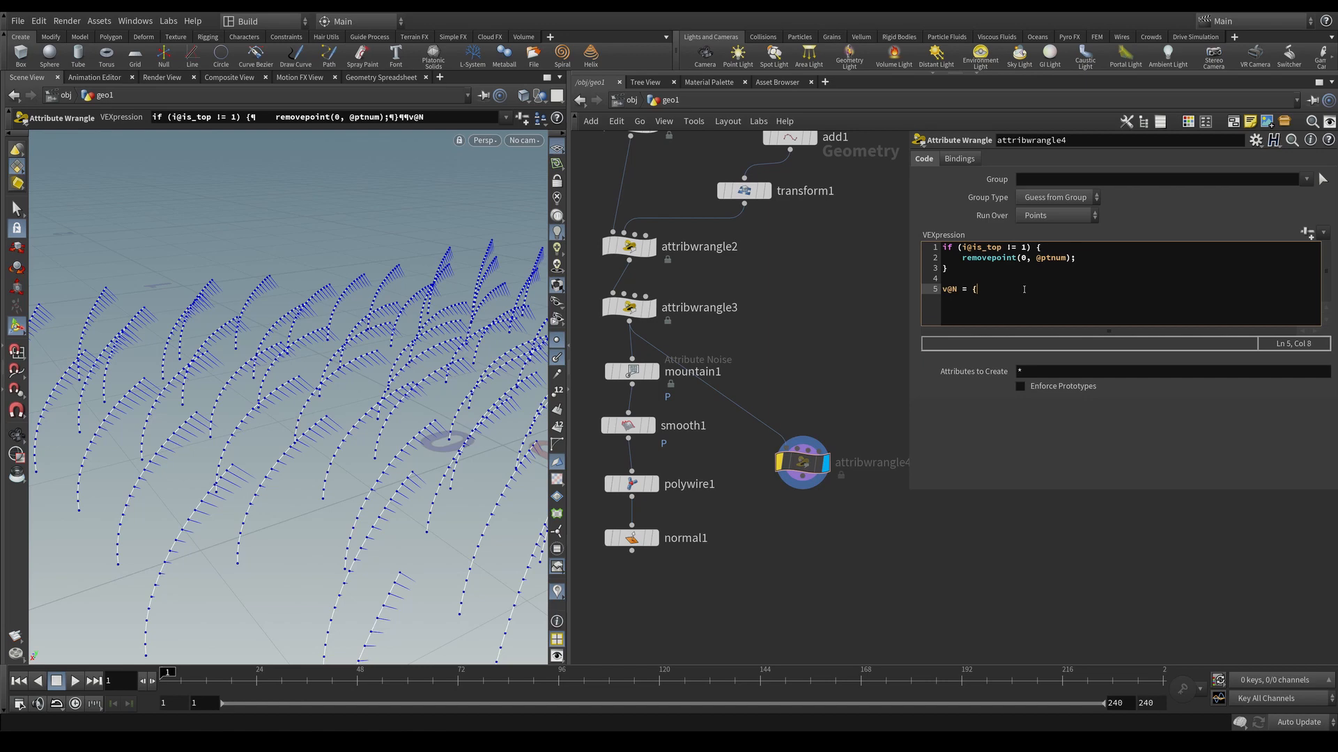
{"action": "type", "text": "= {0,0,1};"}
{"action": "left_click", "coordinate": [751, 500]}
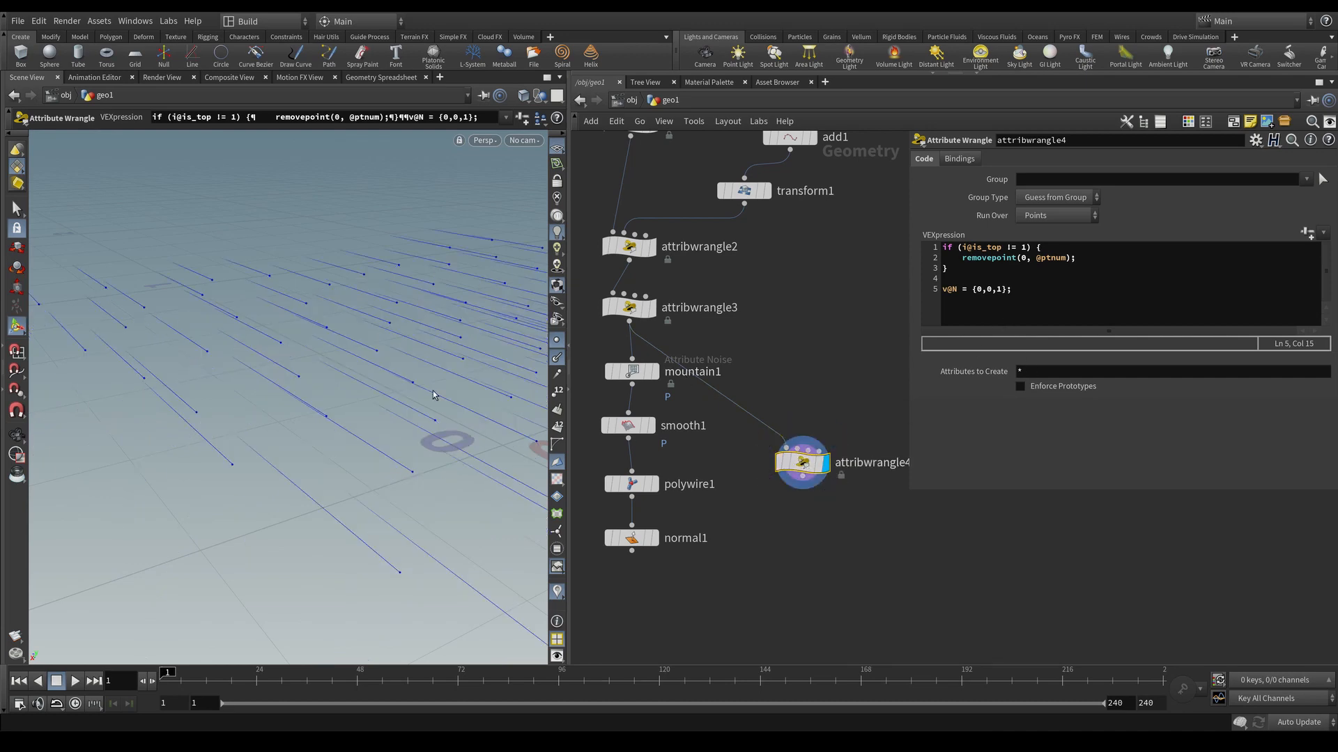
Step: Move attribwrangle4 aside and add a Sphere node next to it with a uniform scale of 0.025
{"action": "key", "text": "Escape"}
{"action": "left_click_drag", "start_coordinate": [433, 391], "coordinate": [391, 411]}
{"action": "left_click_drag", "start_coordinate": [384, 356], "coordinate": [347, 388]}
{"action": "left_click_drag", "start_coordinate": [423, 405], "coordinate": [376, 415]}
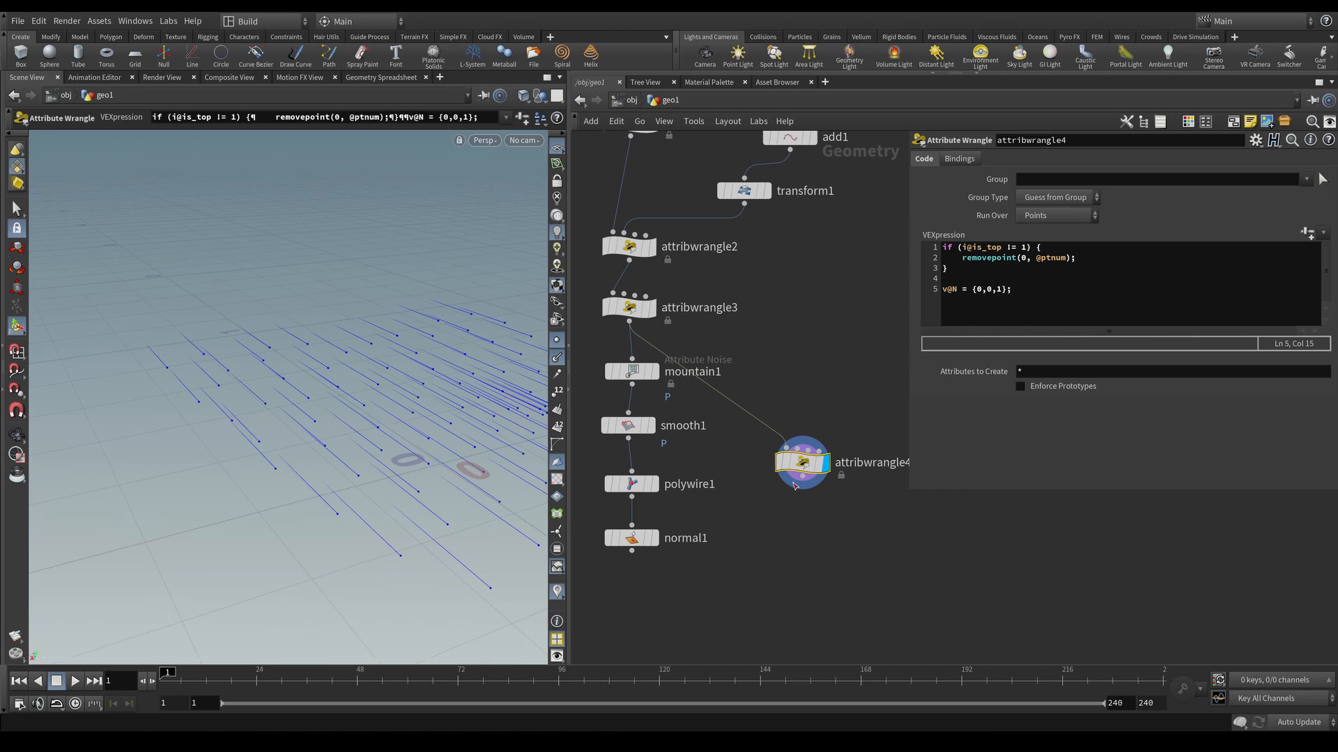
{"action": "left_click_drag", "start_coordinate": [801, 467], "coordinate": [820, 429]}
{"action": "key", "text": "Tab"}
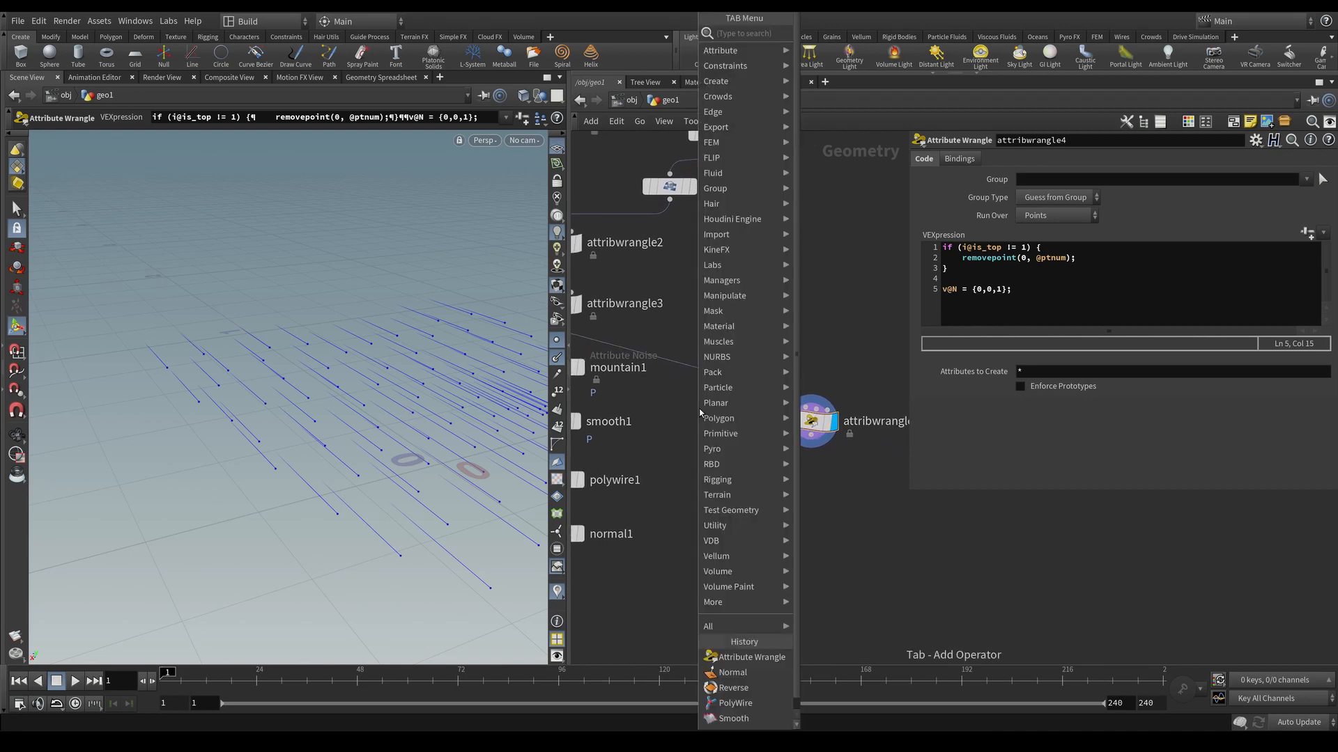
{"action": "type", "text": "sphere"}
{"action": "key", "text": "Return"}
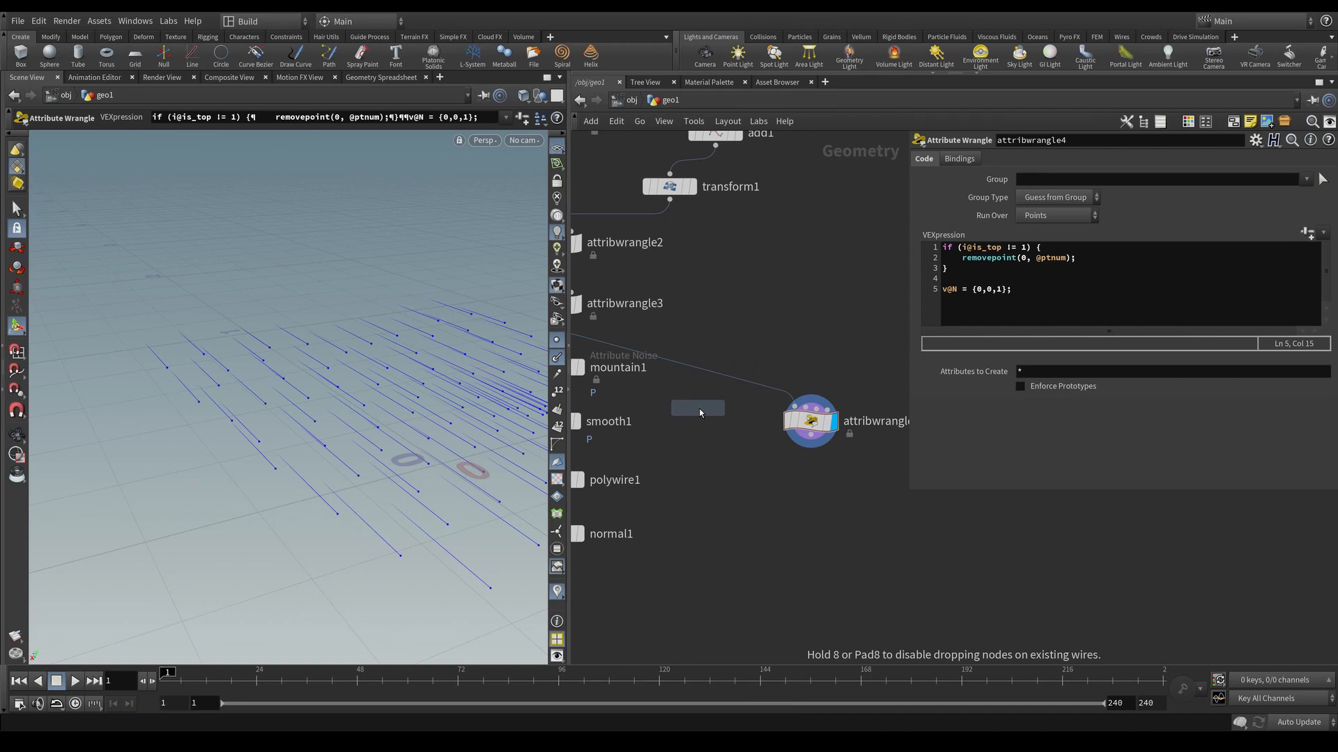
{"action": "left_click", "coordinate": [700, 408]}
{"action": "left_click", "coordinate": [1032, 243]}
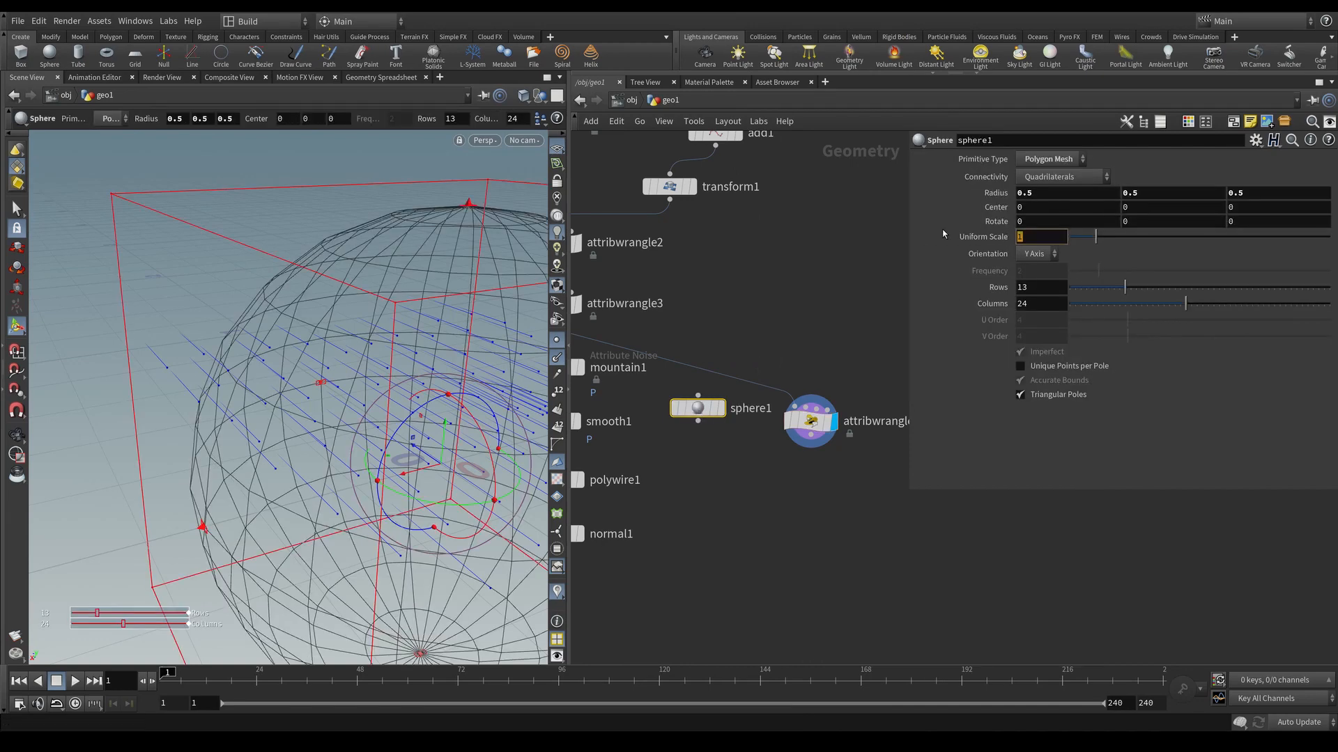
{"action": "key", "text": "Return"}
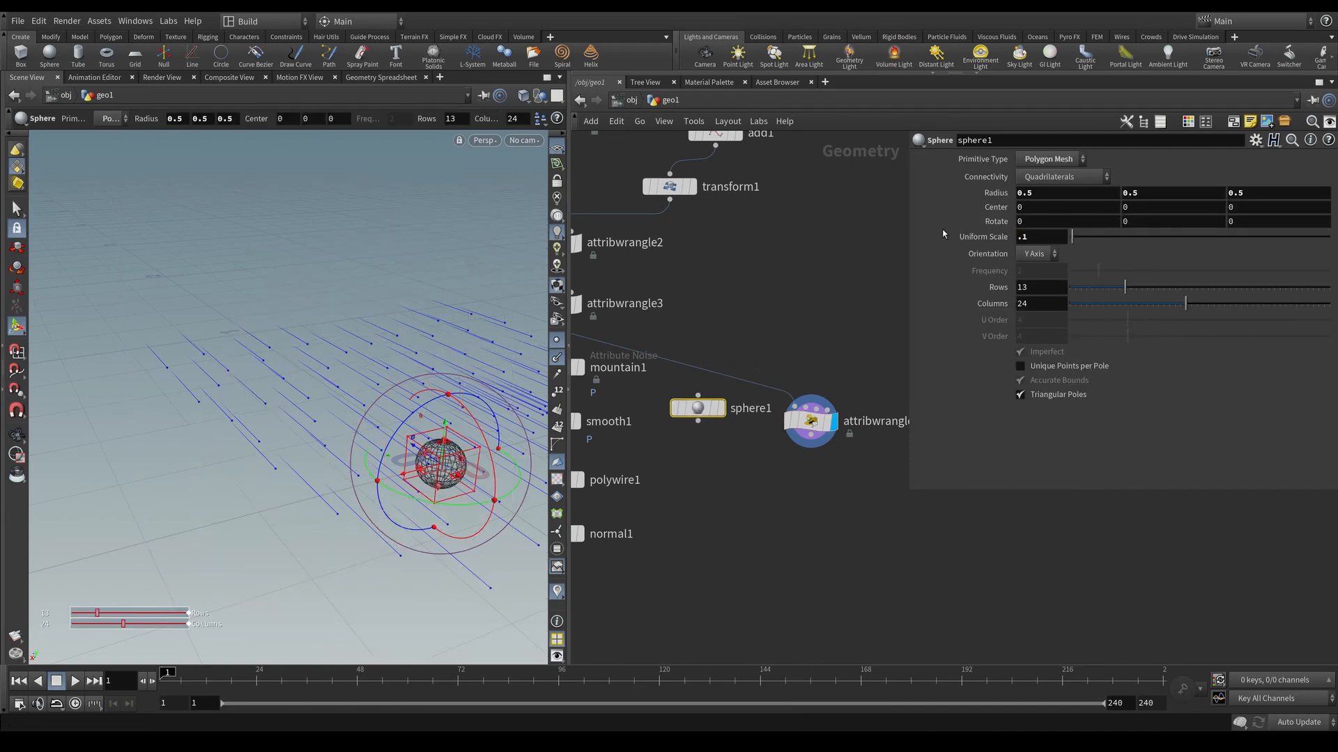
{"action": "left_click", "coordinate": [1048, 241]}
{"action": "type", "text": "025"}
{"action": "key", "text": "Return"}
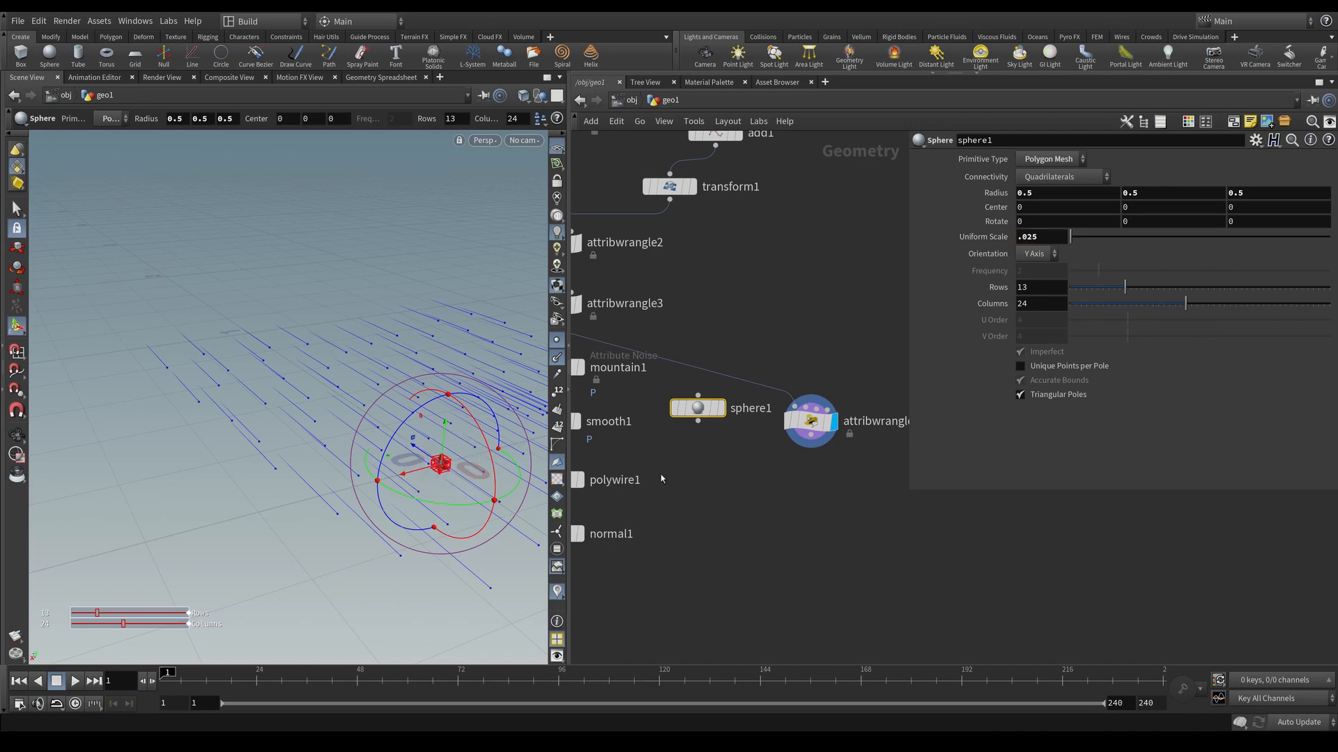
Step: Add a displayed Copy to Points node with sphere1 as the geometry to copy and attribwrangle4 as the target points
{"action": "left_click", "coordinate": [773, 510]}
{"action": "key", "text": "Tab"}
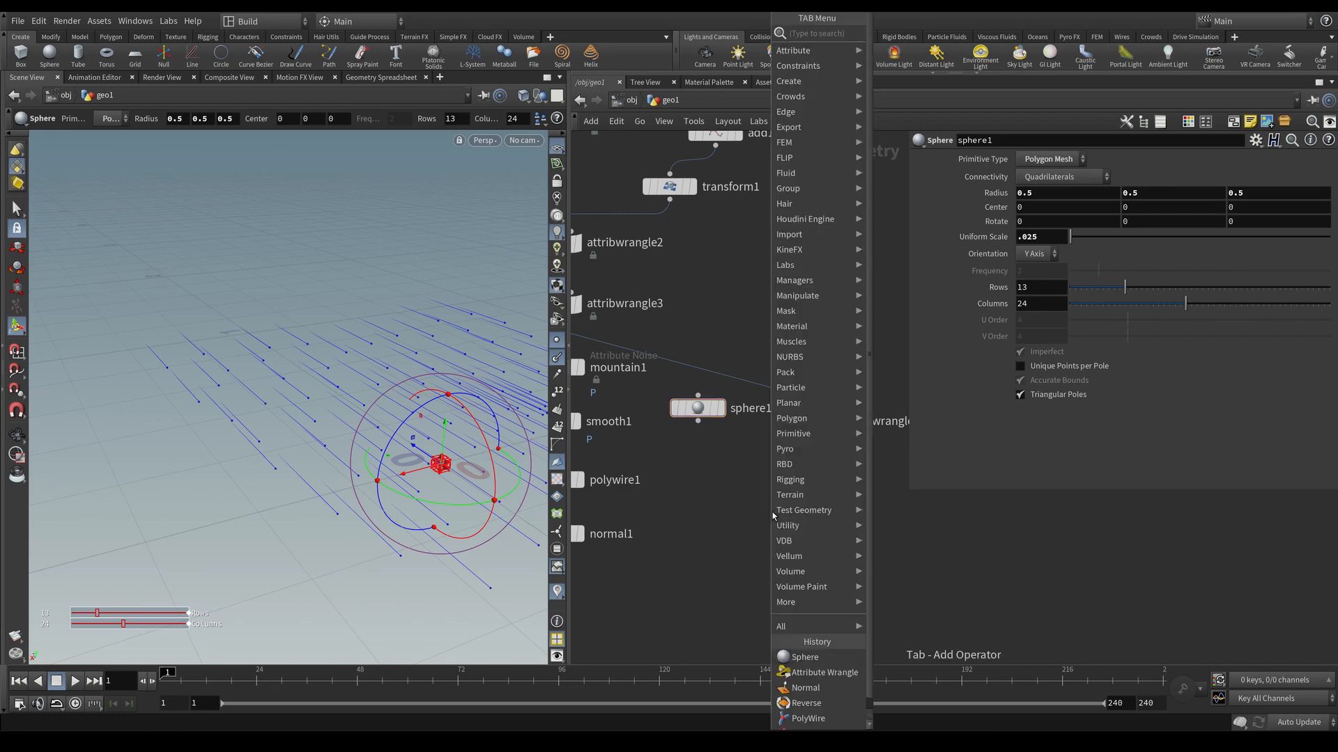
{"action": "type", "text": "copyt"}
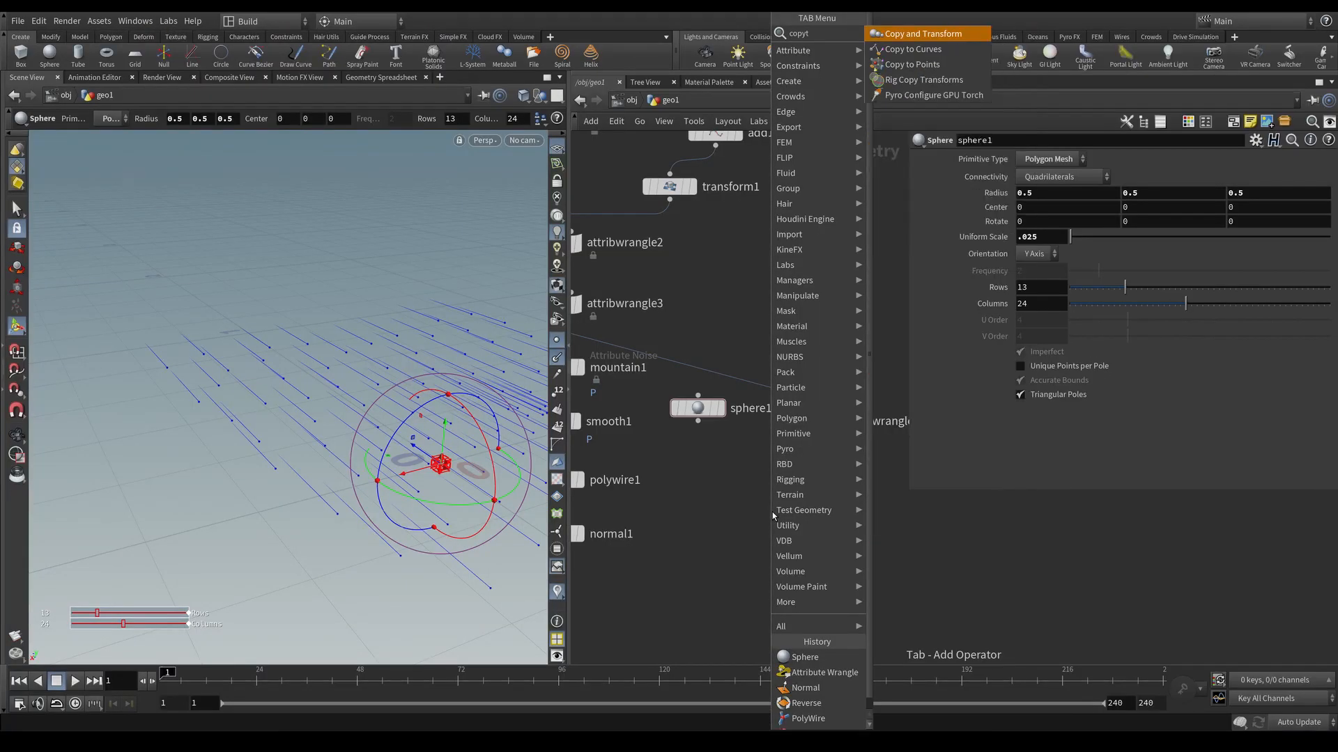
{"action": "key", "text": "Down"}
{"action": "key", "text": "Down"}
{"action": "key", "text": "Return"}
{"action": "left_click", "coordinate": [771, 512]}
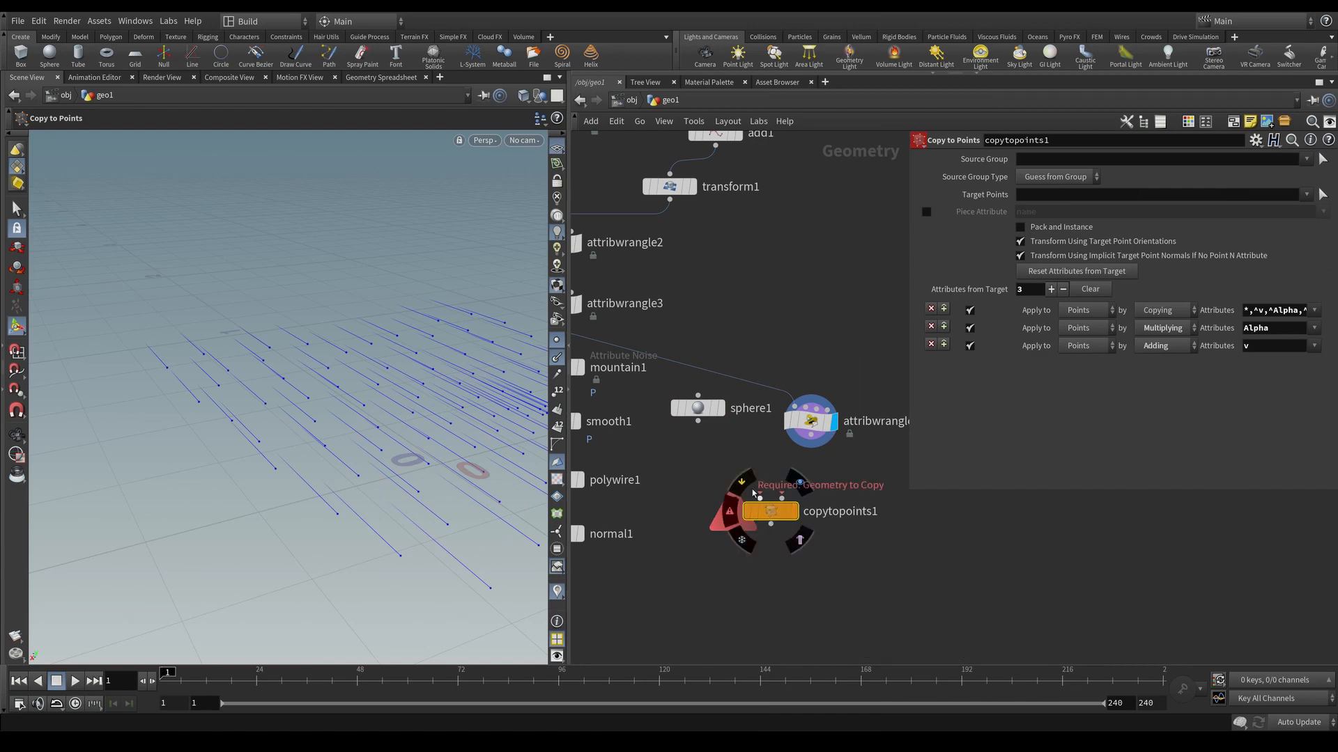
{"action": "left_click_drag", "start_coordinate": [697, 424], "coordinate": [760, 498]}
{"action": "left_click_drag", "start_coordinate": [811, 447], "coordinate": [782, 497]}
{"action": "left_click", "coordinate": [798, 513]}
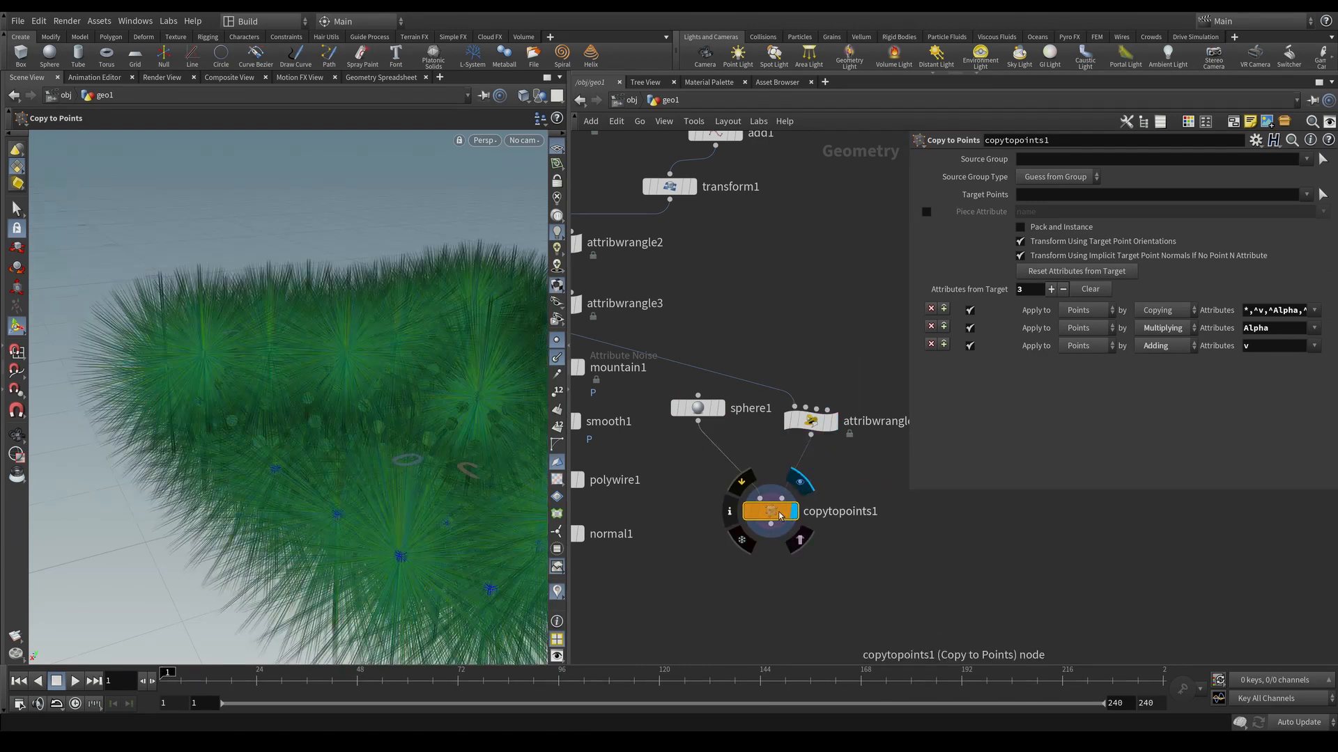
Step: Hide the point and normal markers and set sphere1's uniform scale to 0.015
{"action": "left_click", "coordinate": [557, 341]}
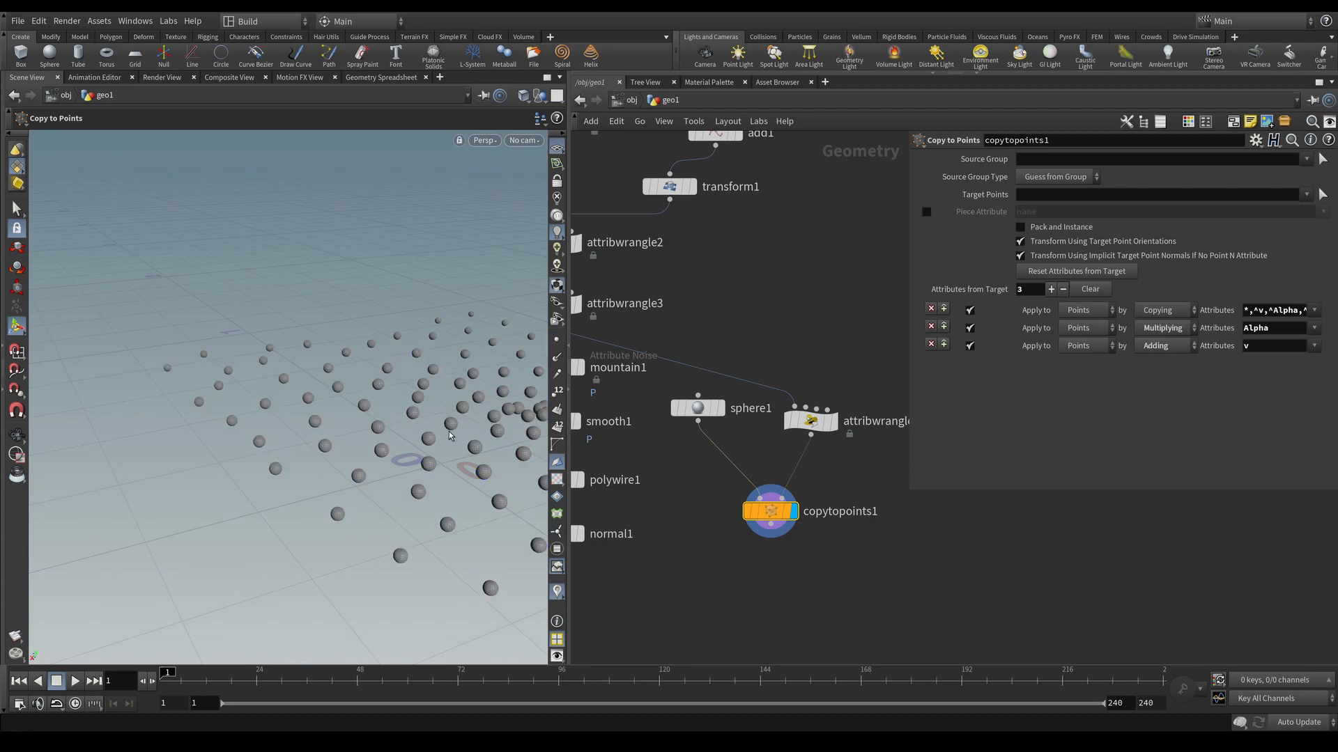
{"action": "left_click_drag", "start_coordinate": [459, 429], "coordinate": [431, 408], "text": "alt"}
{"action": "left_click", "coordinate": [697, 407]}
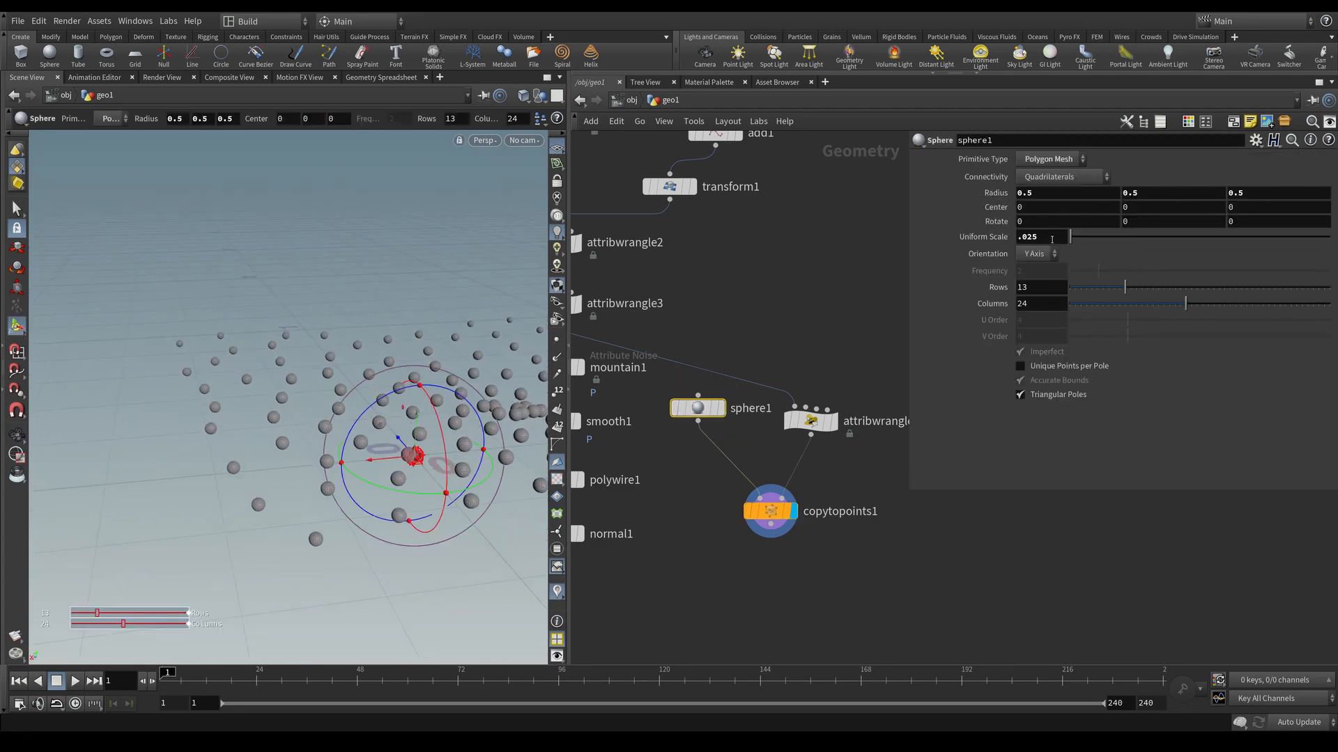
{"action": "left_click_drag", "start_coordinate": [1039, 237], "coordinate": [1031, 238]}
{"action": "type", "text": "15"}
{"action": "key", "text": "Return"}
Step: Insert a Color node between sphere1 and copytopoints1 and set its color to yellow (1, 1, 0)
{"action": "key", "text": "Tab"}
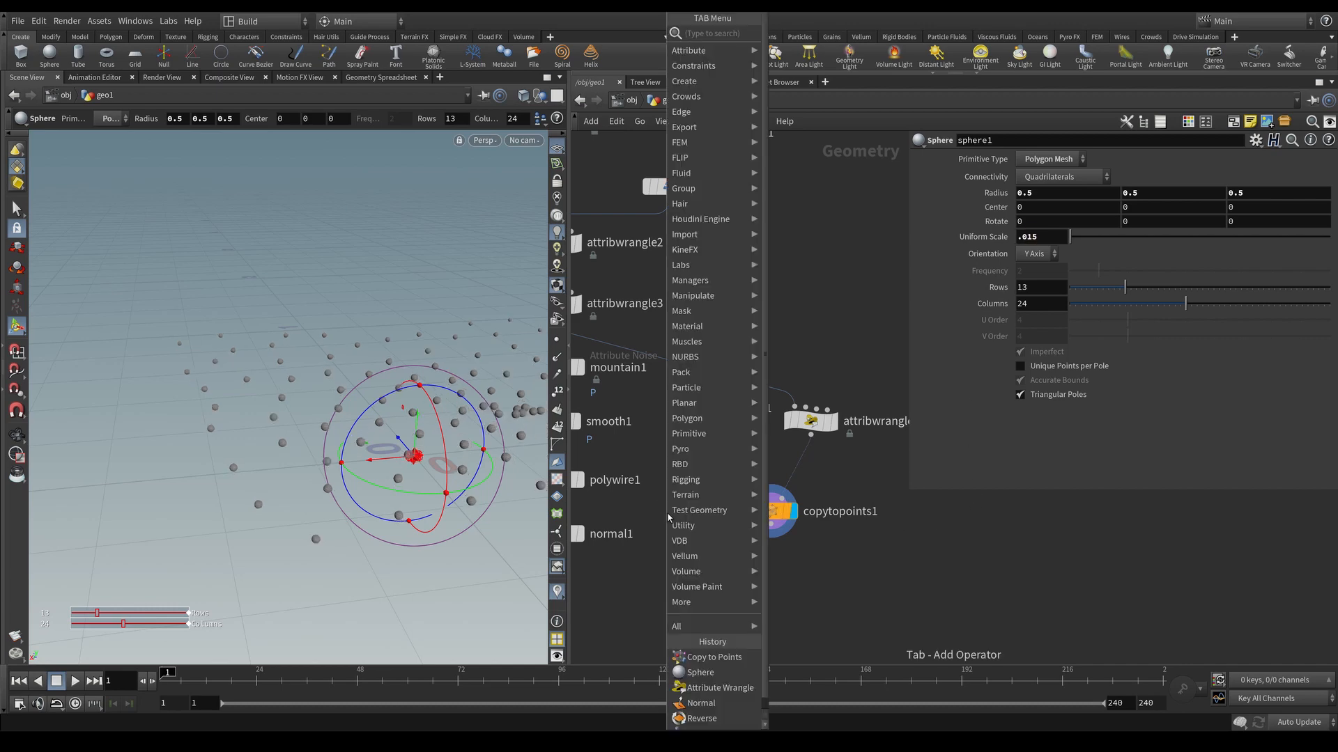
{"action": "type", "text": "color"}
{"action": "key", "text": "Return"}
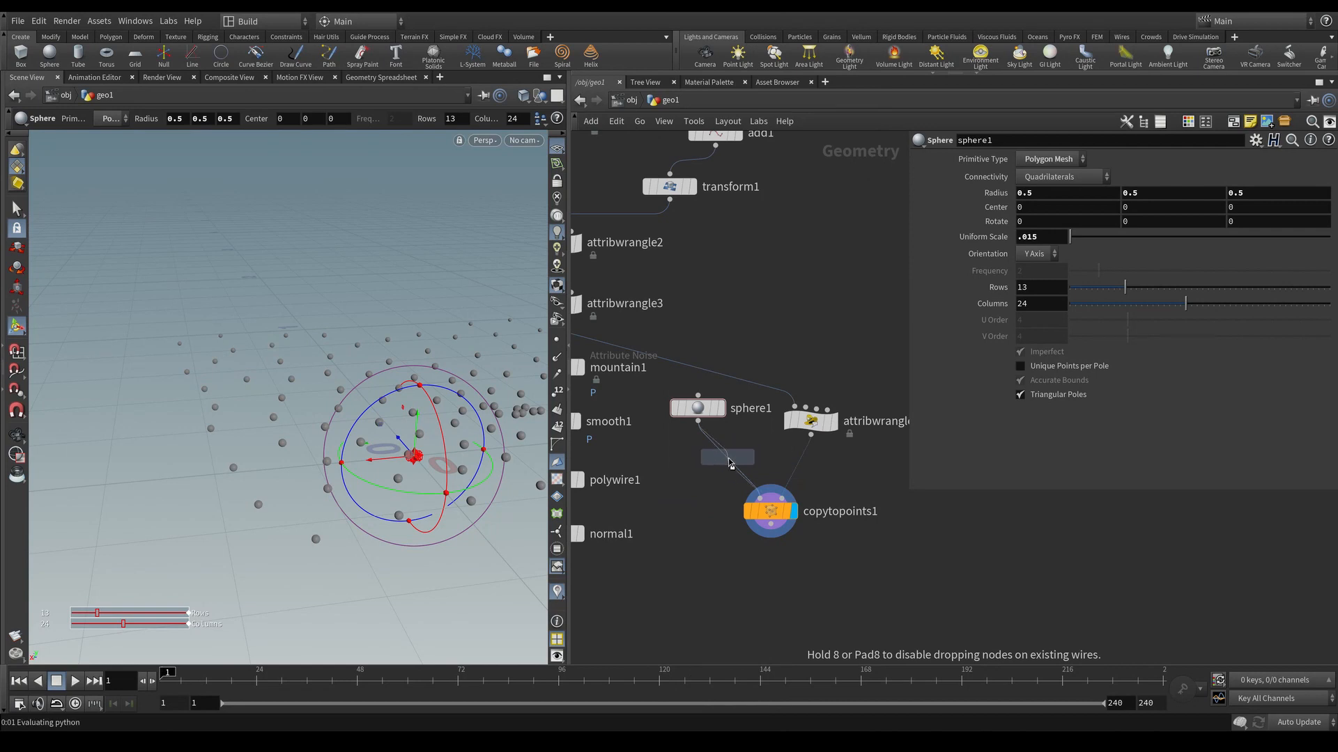
{"action": "left_click", "coordinate": [699, 451]}
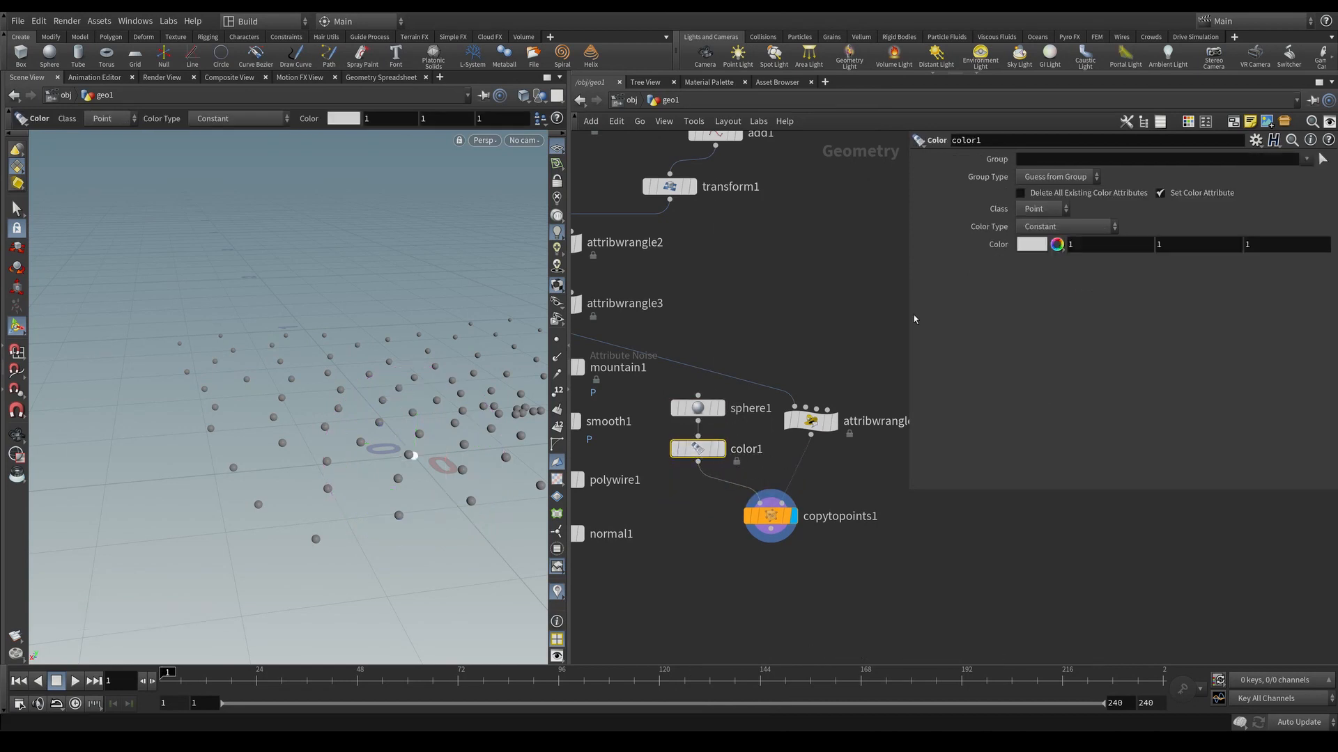
{"action": "left_click", "coordinate": [1042, 248]}
{"action": "left_click", "coordinate": [1037, 145]}
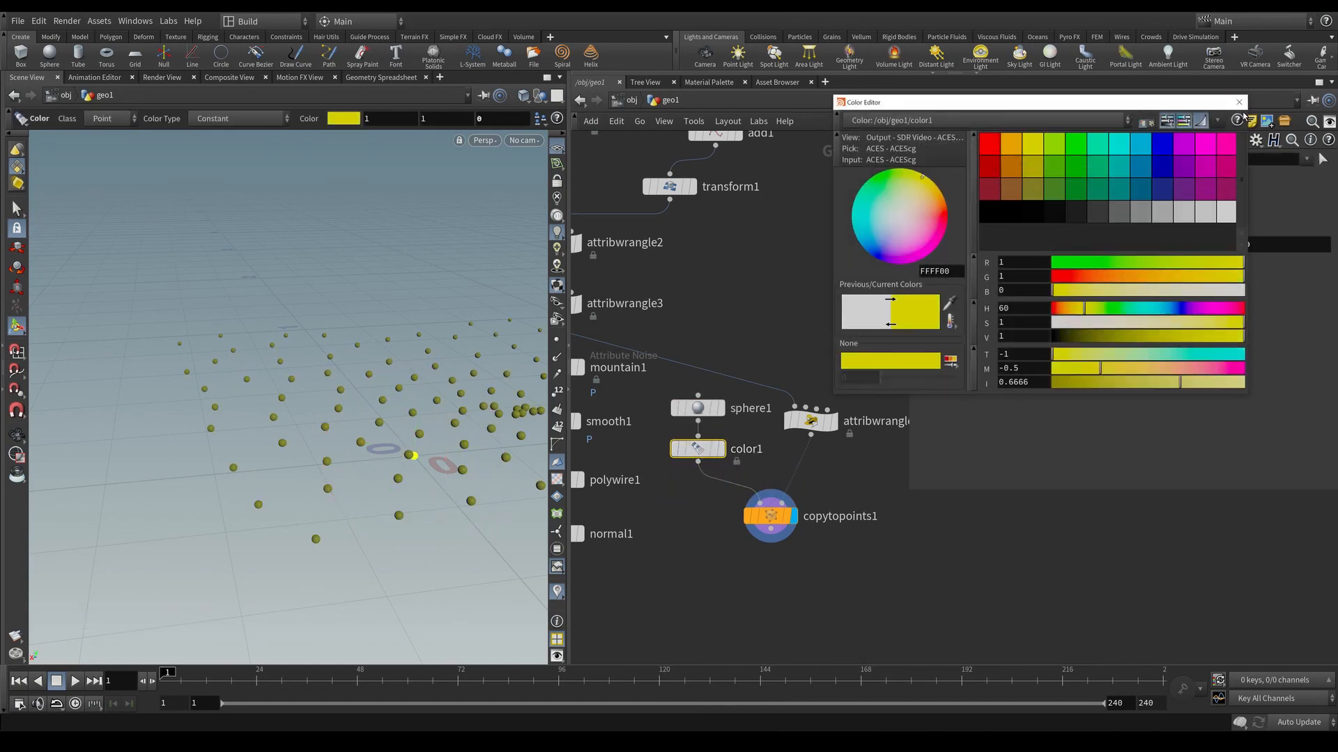
{"action": "left_click", "coordinate": [1246, 102]}
{"action": "left_click", "coordinate": [778, 521]}
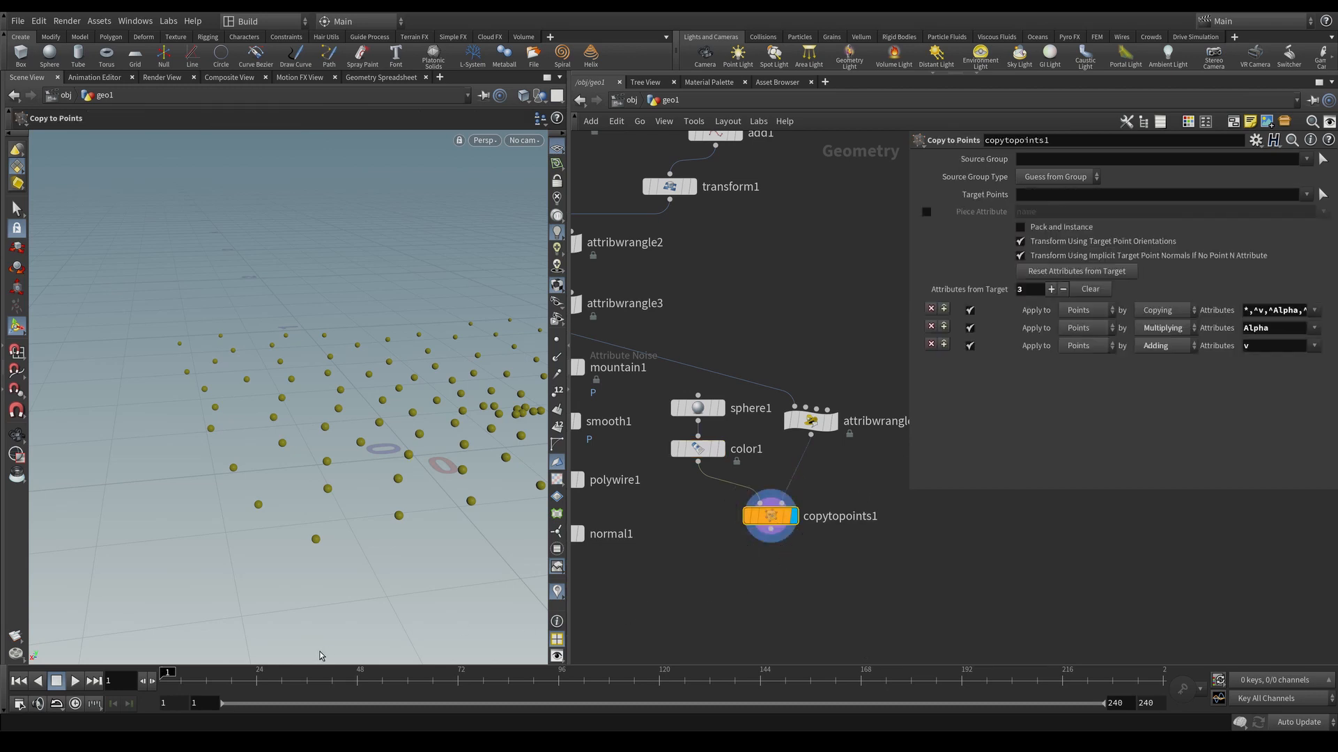
Step: Move the timeline to frame 11 with the copied spheres in view
{"action": "middle_click_drag", "start_coordinate": [731, 569], "coordinate": [775, 581]}
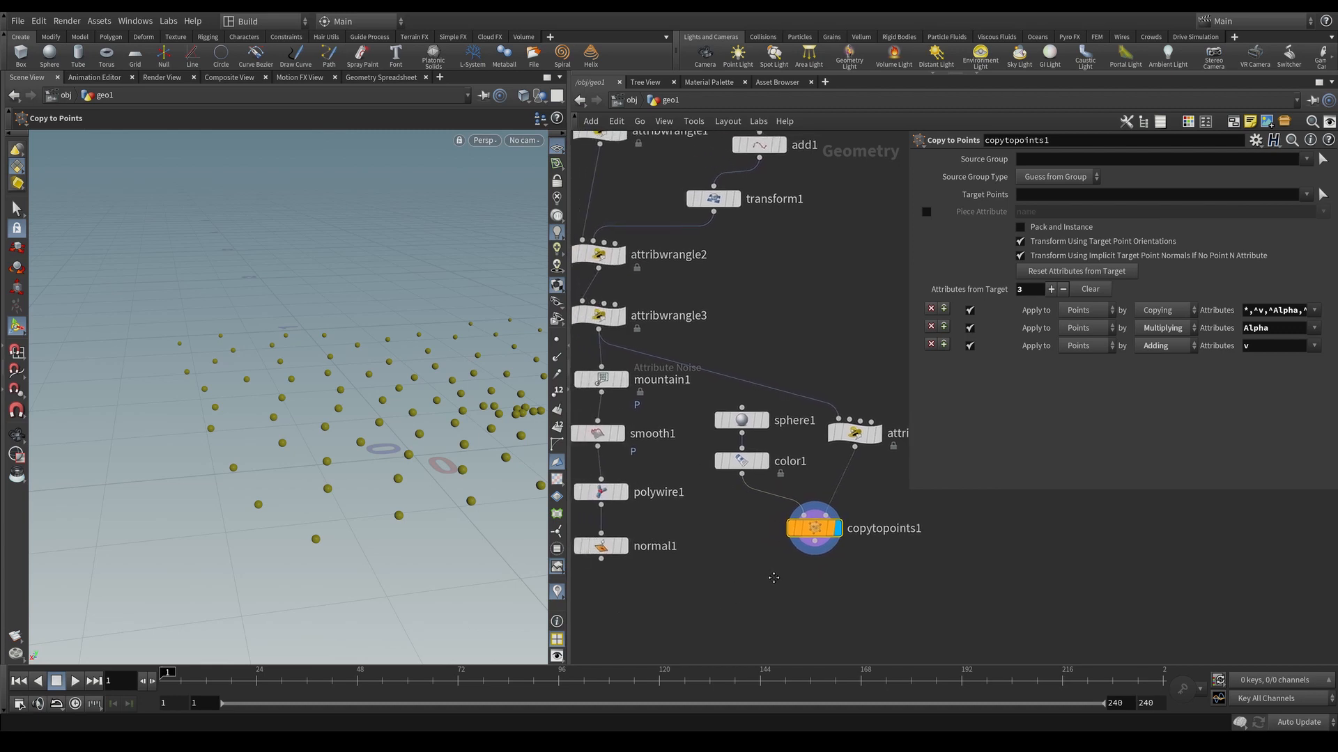
{"action": "left_click", "coordinate": [284, 681]}
{"action": "left_click_drag", "start_coordinate": [287, 681], "coordinate": [201, 682]}
{"action": "left_click_drag", "start_coordinate": [499, 420], "coordinate": [346, 440], "text": "alt"}
{"action": "middle_click_drag", "start_coordinate": [346, 440], "coordinate": [342, 442], "text": "alt"}
Step: Combine normal1 and copytopoints1 in a Merge node and display the merged result
{"action": "middle_click_drag", "start_coordinate": [722, 513], "coordinate": [735, 461]}
{"action": "scroll", "coordinate": [757, 500], "scroll_direction": "down", "scroll_amount": 1}
{"action": "left_click", "coordinate": [650, 482]}
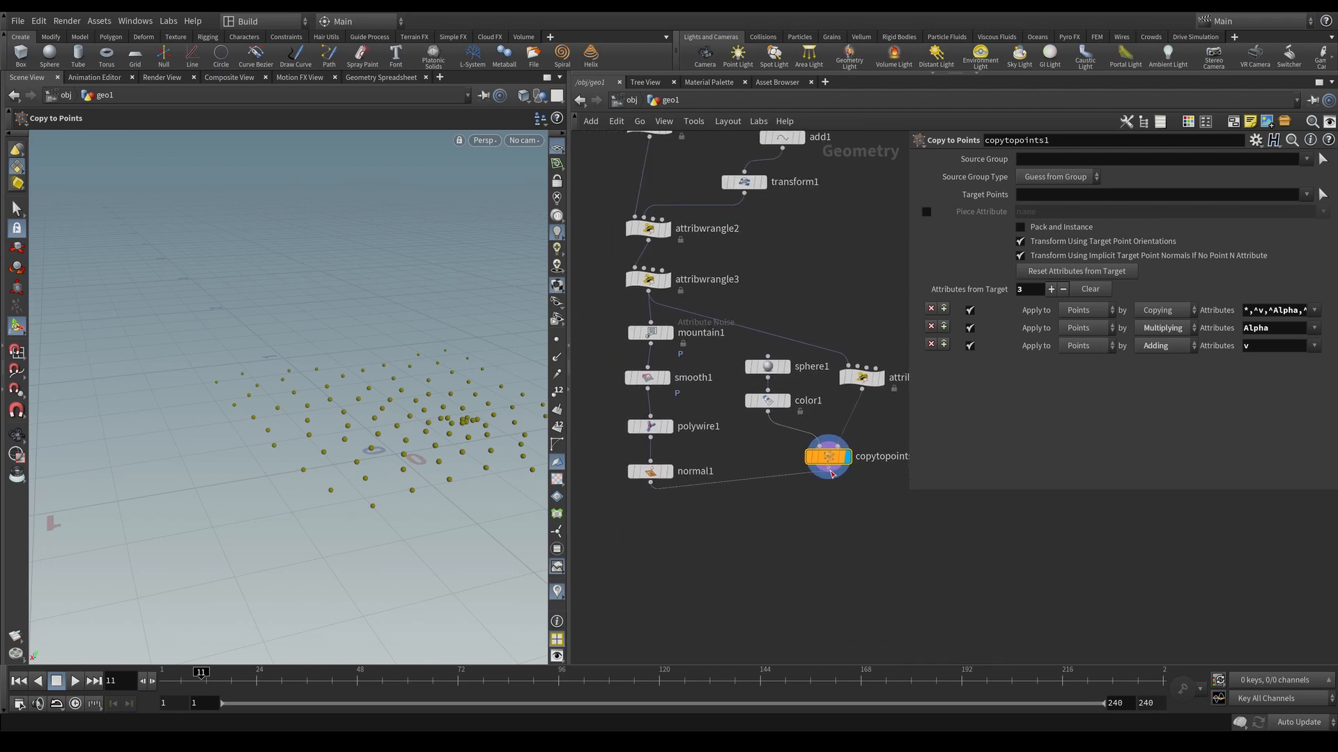
{"action": "left_click", "coordinate": [828, 468], "text": "shift"}
{"action": "left_click", "coordinate": [754, 539], "text": "alt"}
{"action": "key", "text": "Escape"}
{"action": "left_click", "coordinate": [754, 540]}
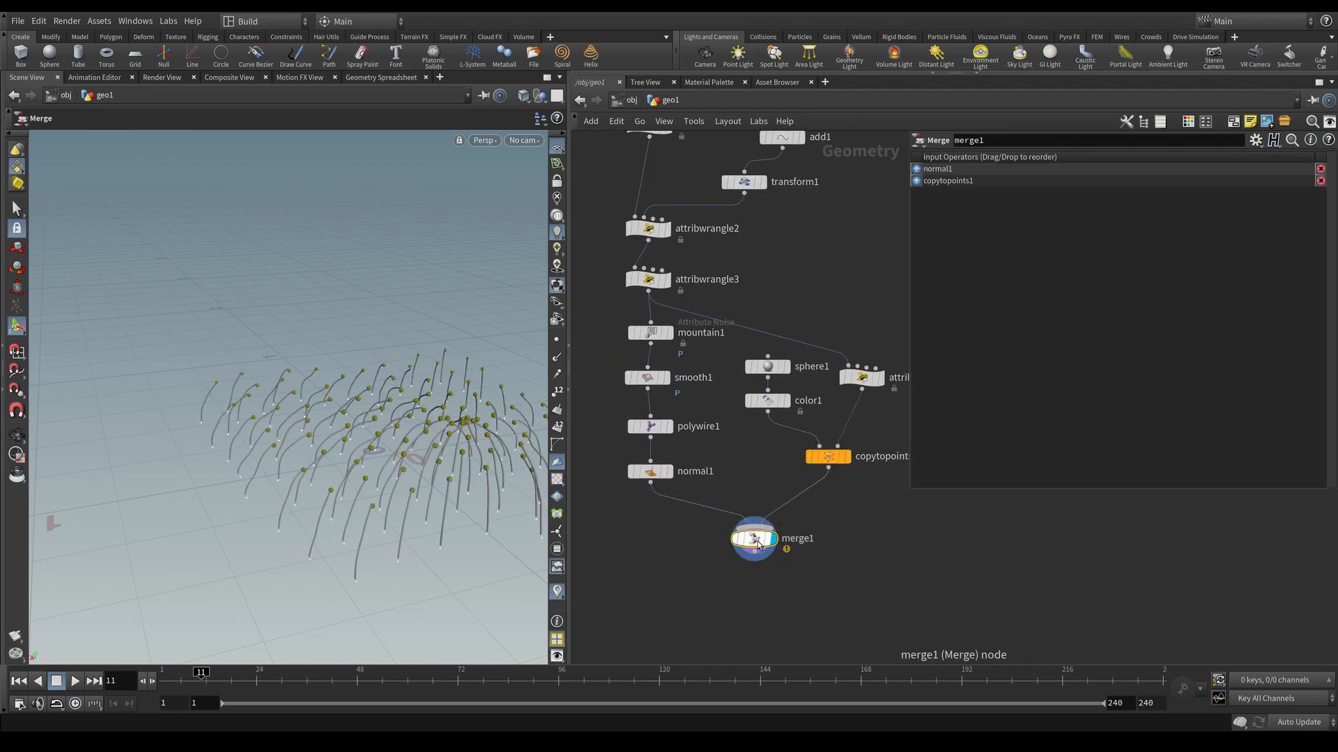
Step: Move transform1's handle through several positions around the stalks to test their bending, and undo the last move
{"action": "left_click_drag", "start_coordinate": [418, 432], "coordinate": [446, 435]}
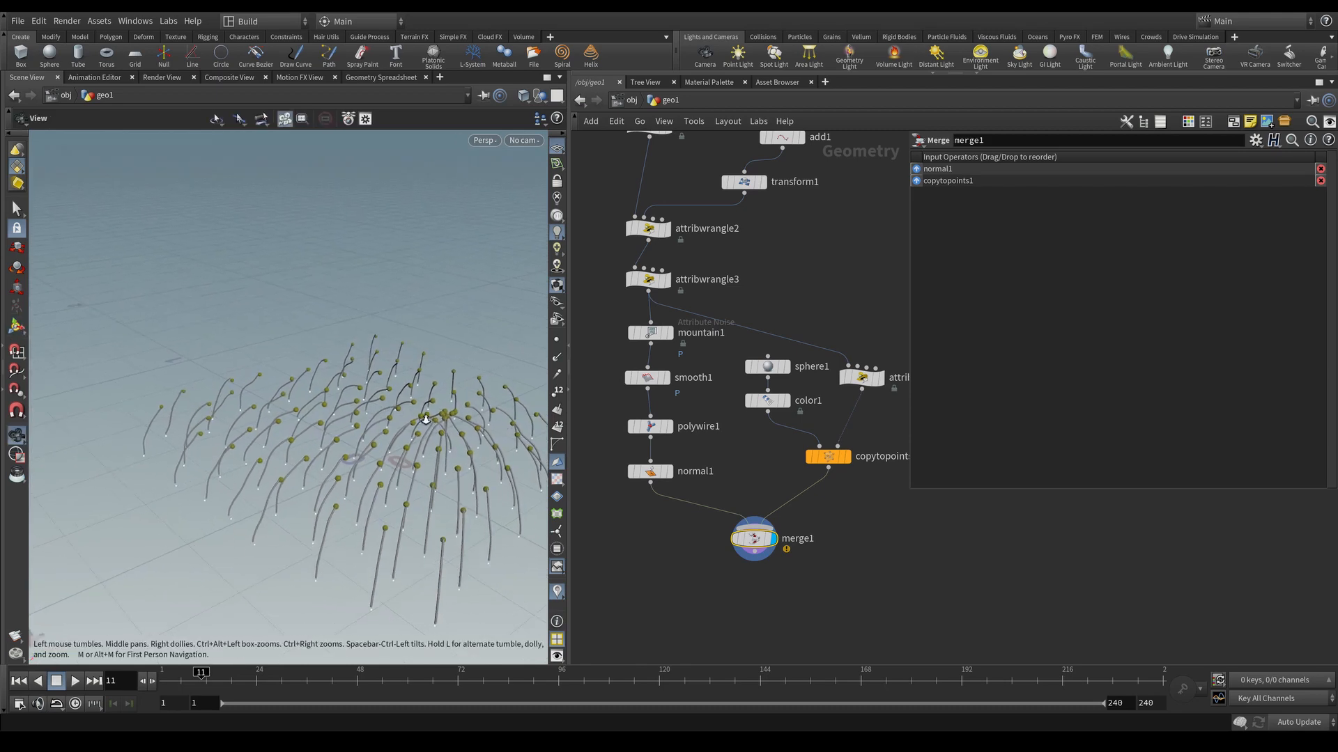
{"action": "middle_click_drag", "start_coordinate": [731, 193], "coordinate": [732, 280]}
{"action": "left_click", "coordinate": [735, 271]}
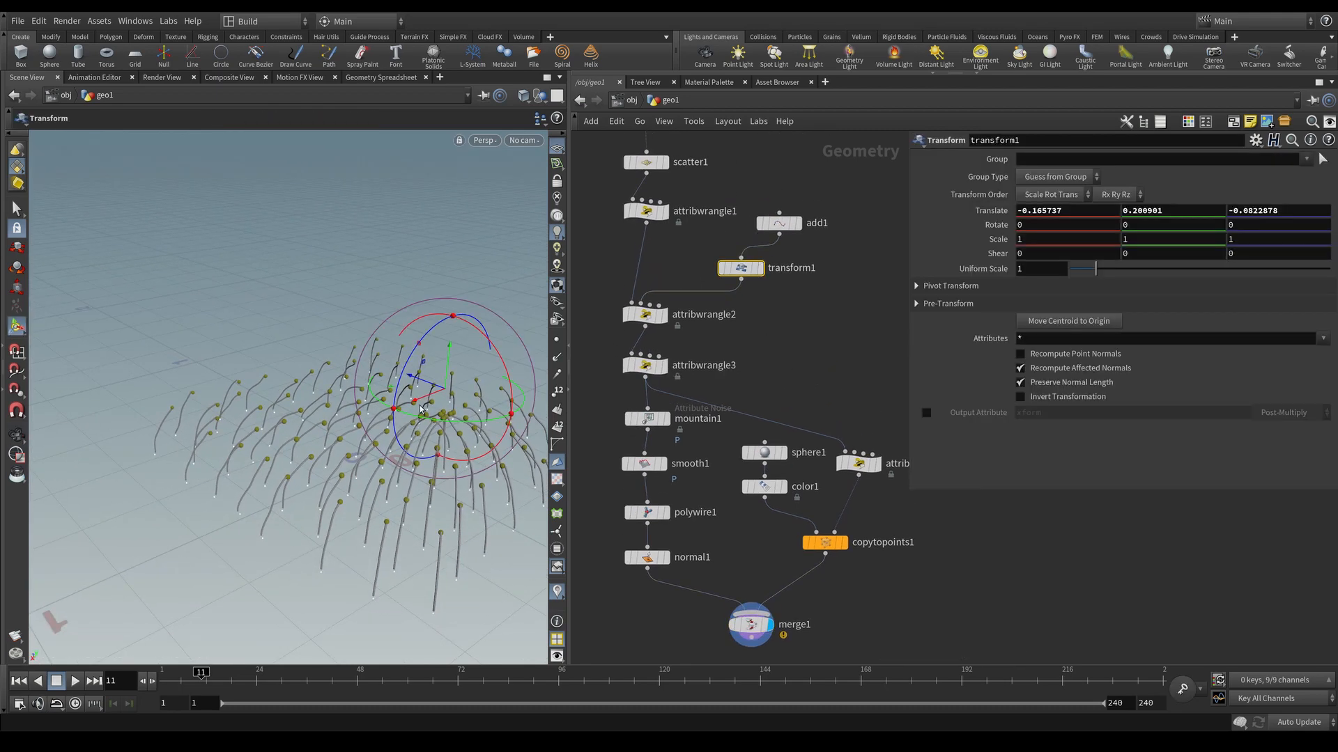
{"action": "left_click_drag", "start_coordinate": [445, 391], "coordinate": [373, 369]}
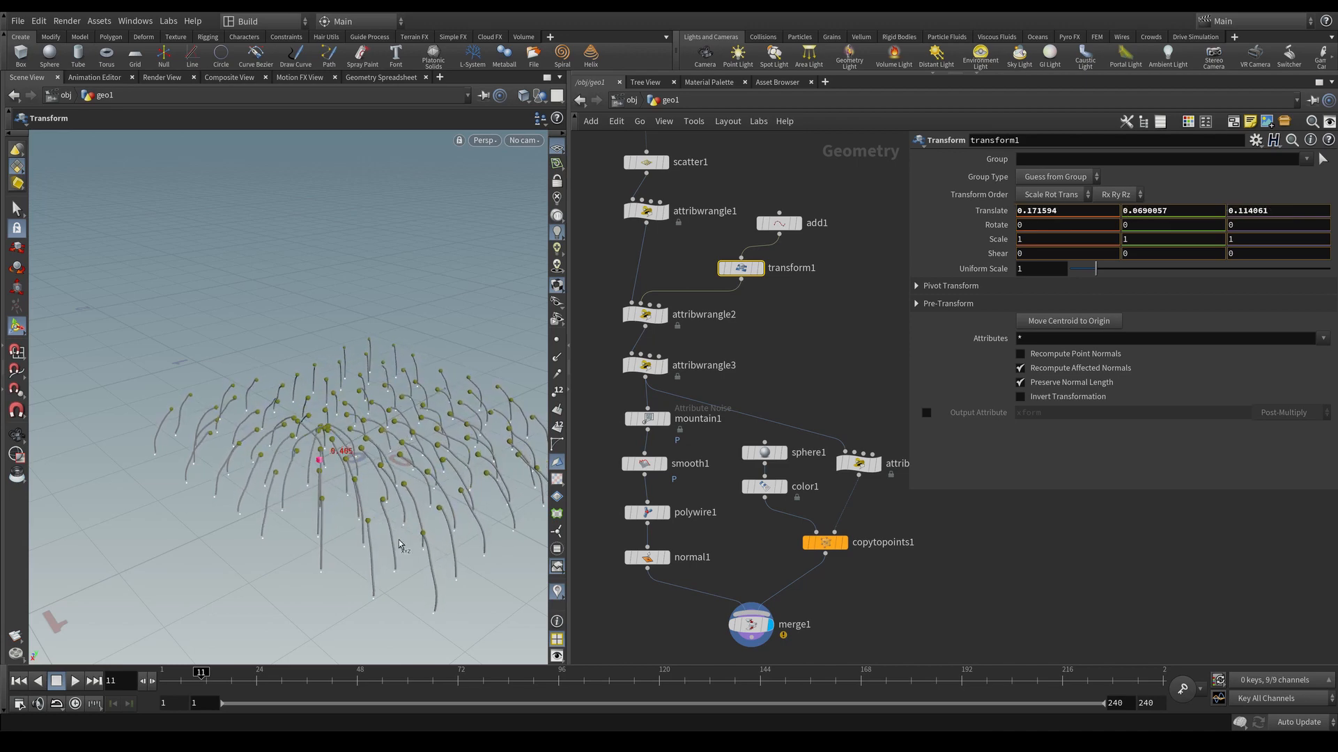
{"action": "left_click_drag", "start_coordinate": [400, 543], "coordinate": [463, 499]}
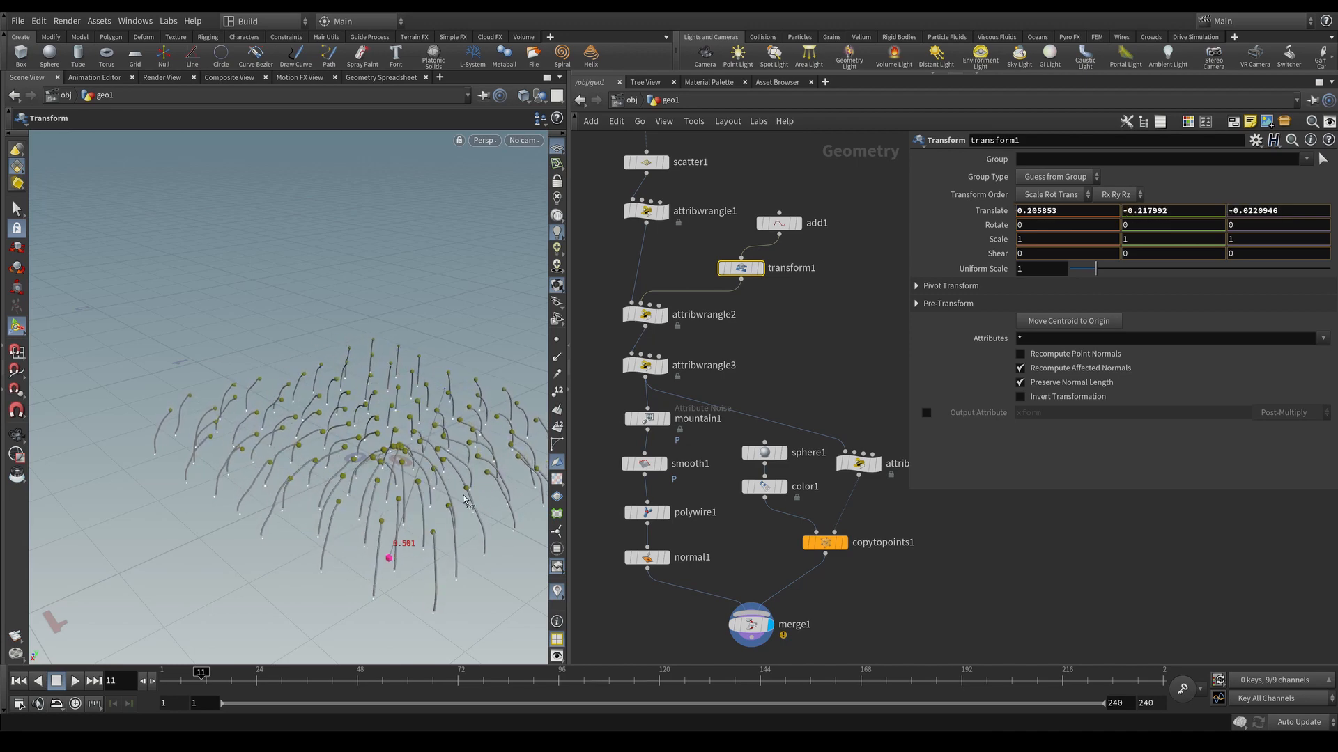
{"action": "left_click_drag", "start_coordinate": [367, 497], "coordinate": [427, 370]}
{"action": "left_click_drag", "start_coordinate": [233, 420], "coordinate": [336, 343]}
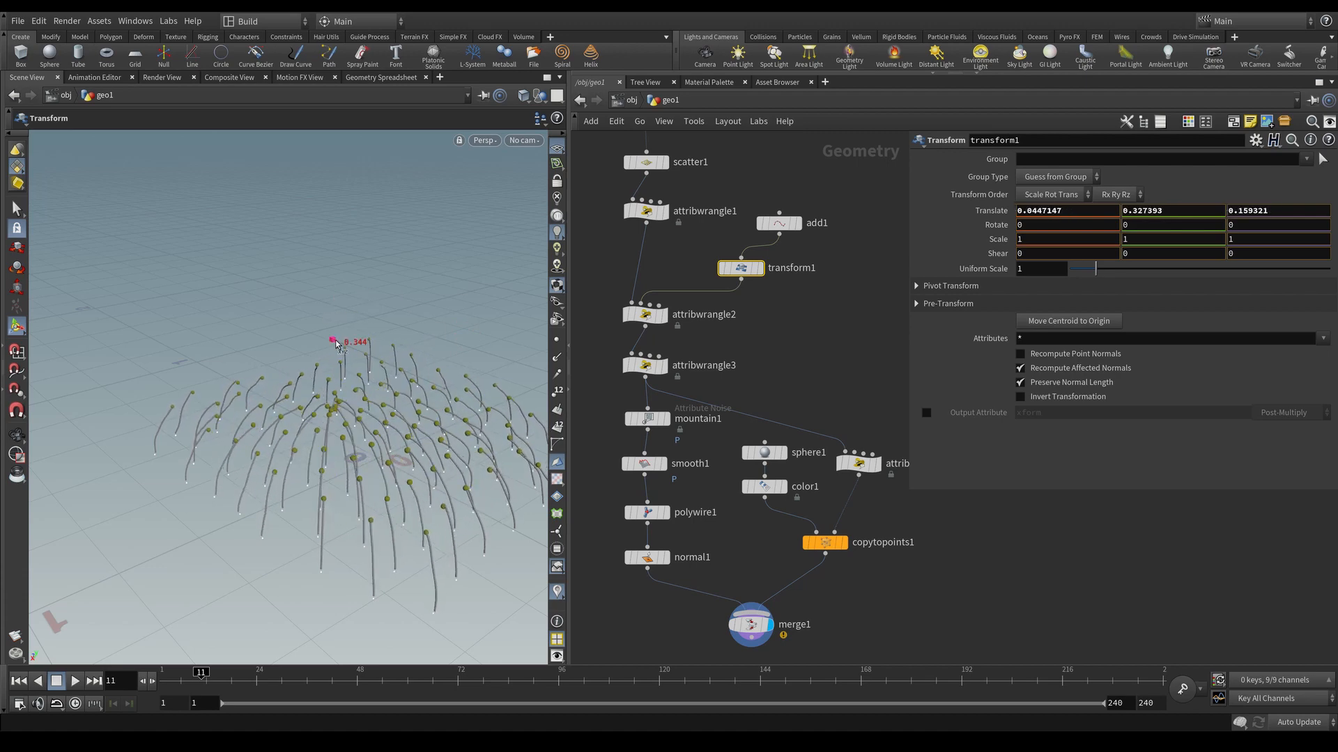
{"action": "left_click_drag", "start_coordinate": [305, 402], "coordinate": [405, 594]}
{"action": "left_click_drag", "start_coordinate": [347, 413], "coordinate": [358, 332]}
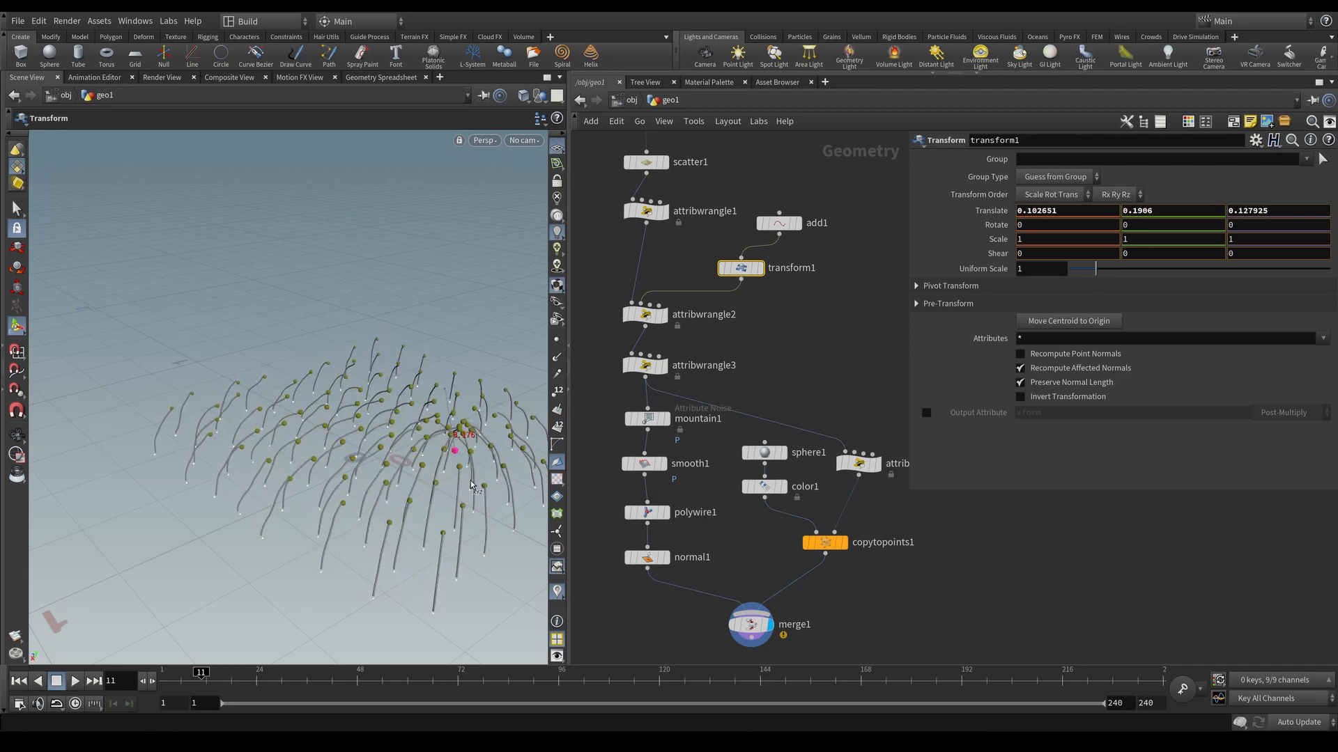
{"action": "left_click_drag", "start_coordinate": [471, 485], "coordinate": [342, 383]}
{"action": "left_click_drag", "start_coordinate": [285, 456], "coordinate": [394, 394]}
{"action": "key", "text": "ctrl+z"}
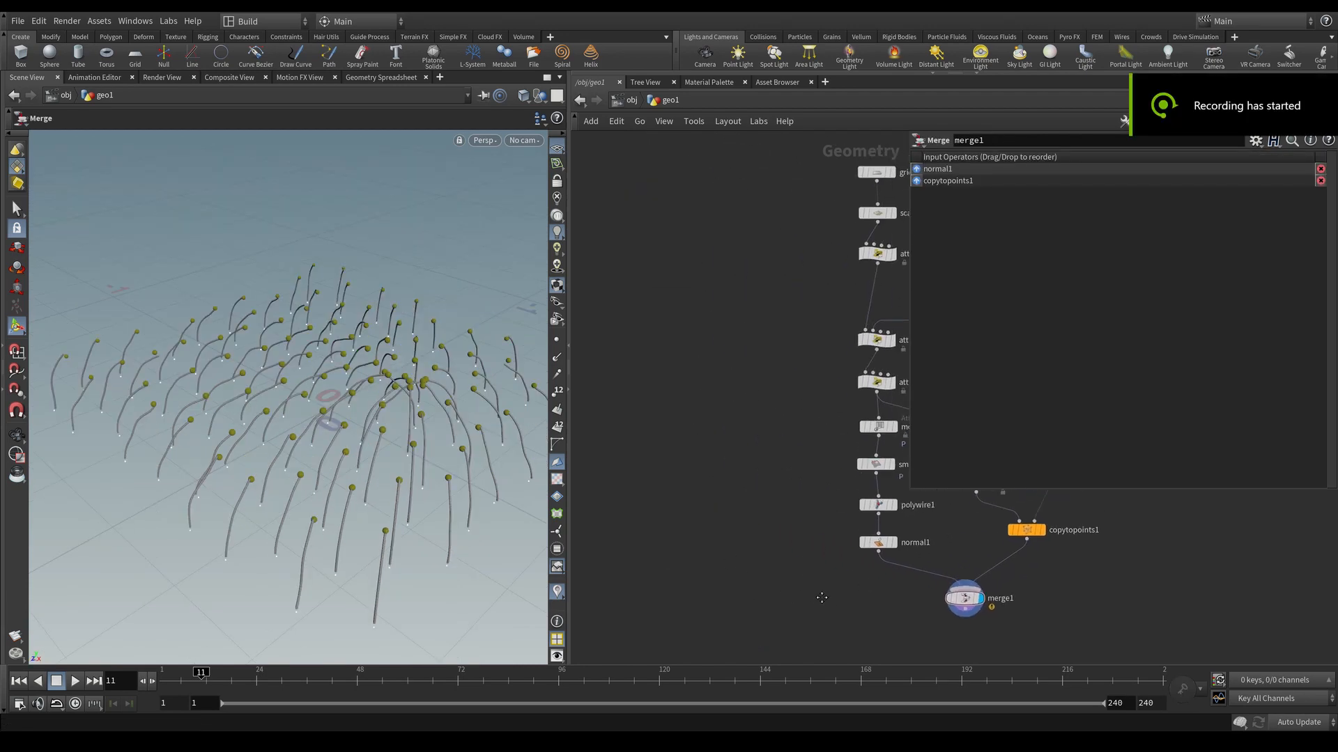
Step: Add a Circle node in the empty network area beside the stalk node chain
{"action": "key", "text": "Tab"}
{"action": "type", "text": "circ"}
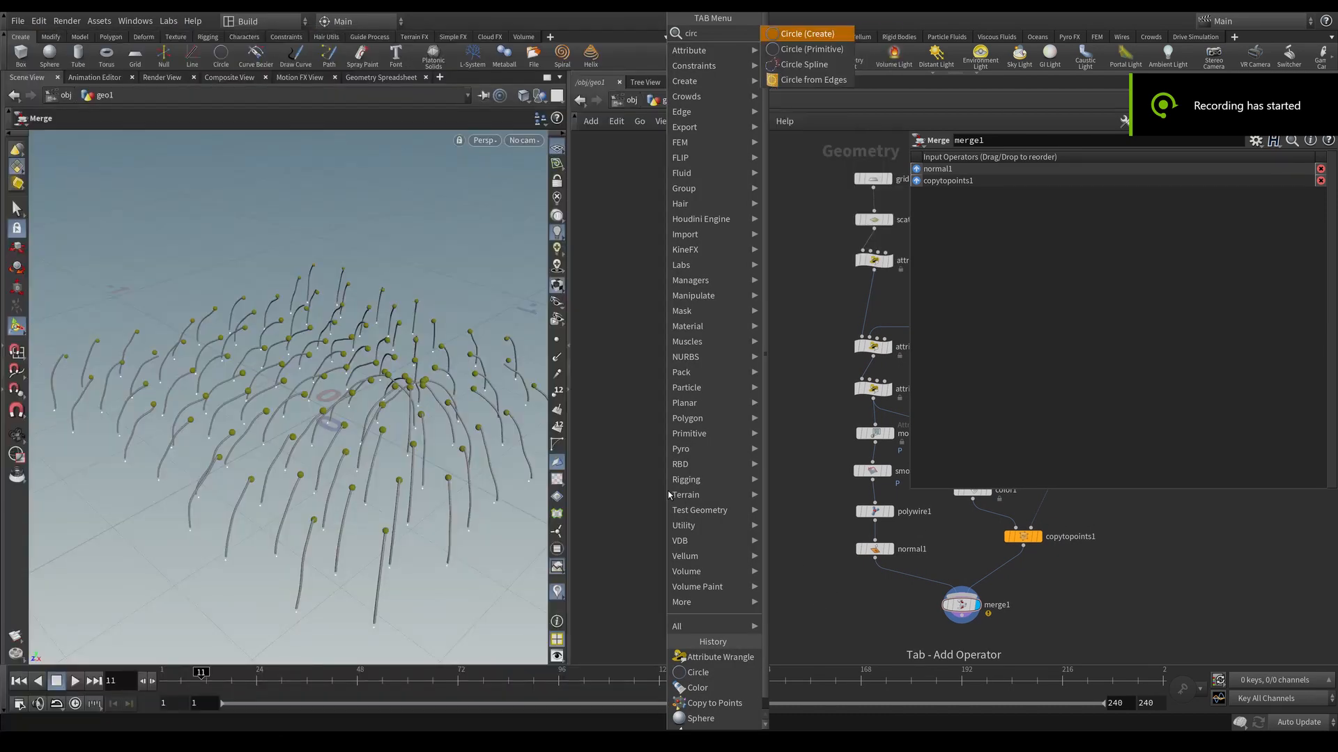
{"action": "key", "text": "Return"}
{"action": "left_click", "coordinate": [649, 446]}
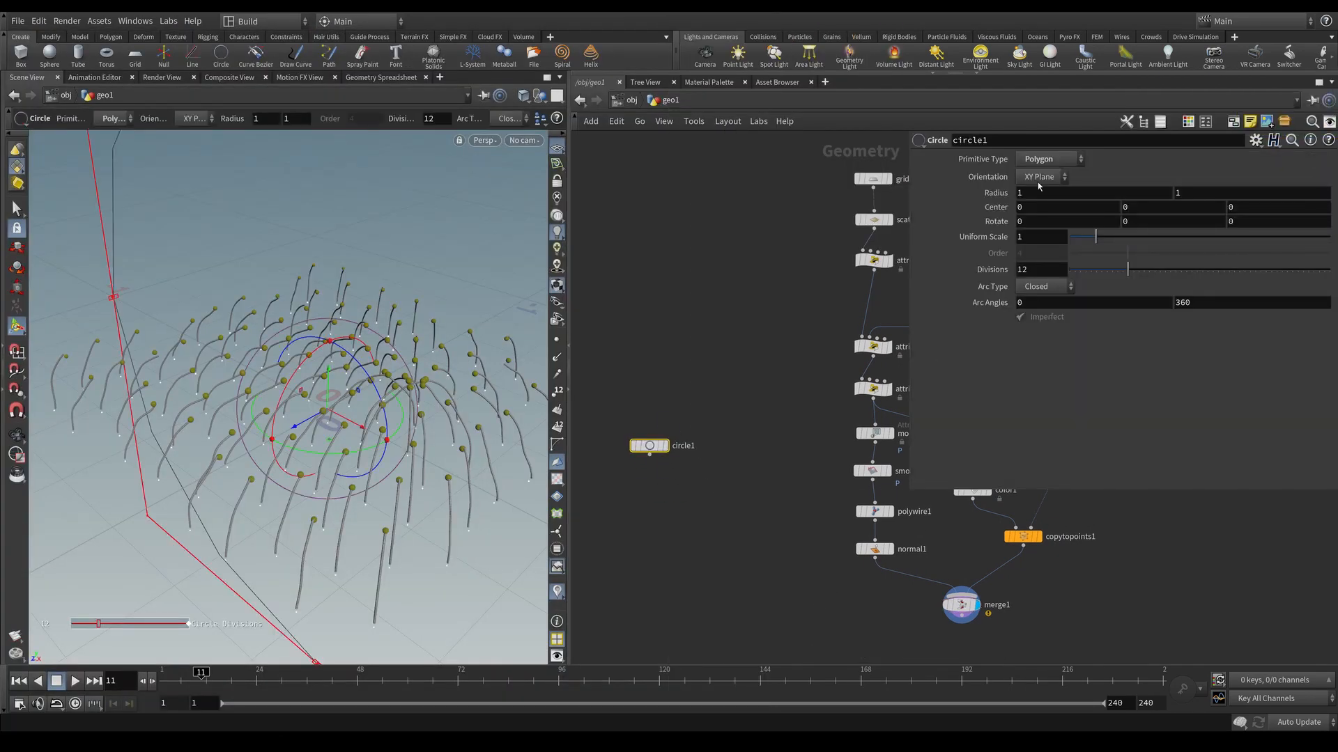
Step: Set circle1's orientation to ZX Plane and its uniform scale to .02
{"action": "left_click", "coordinate": [1037, 176]}
{"action": "left_click", "coordinate": [1037, 222]}
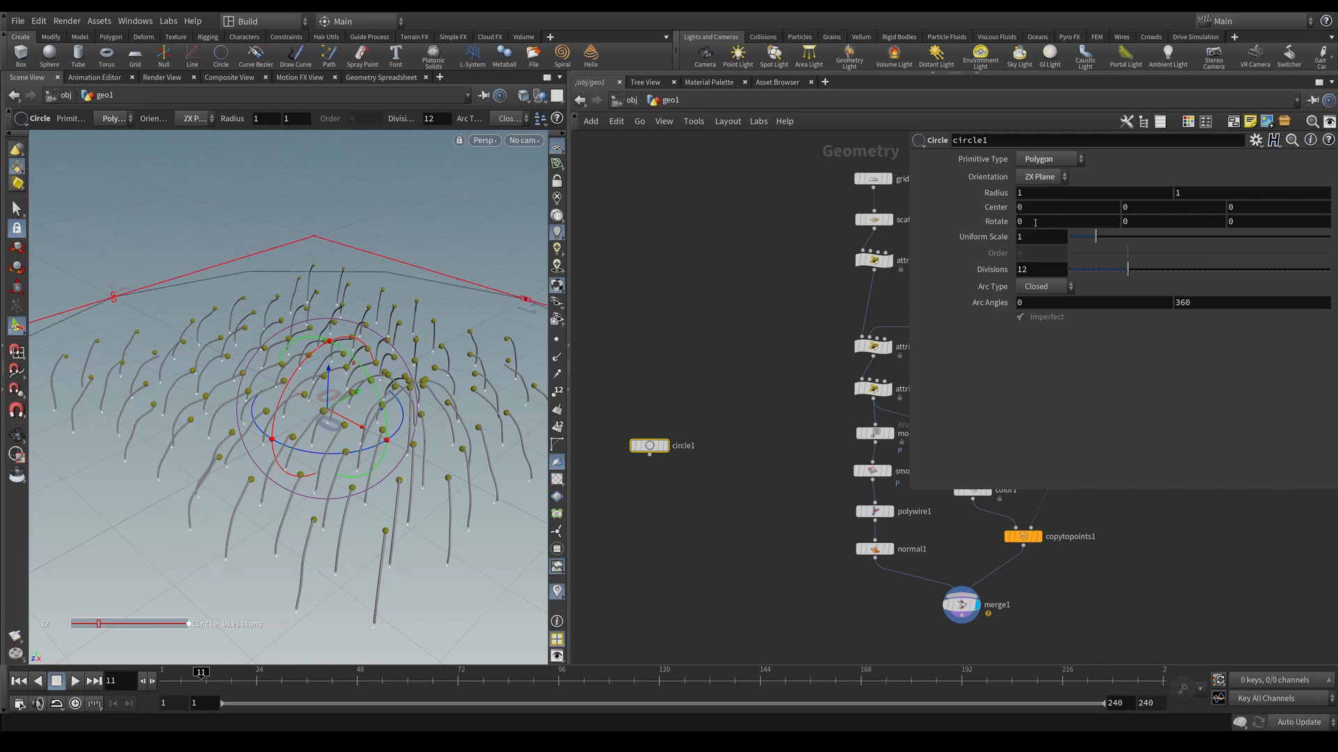
{"action": "left_click", "coordinate": [1048, 239]}
{"action": "type", "text": "2"}
{"action": "key", "text": "Return"}
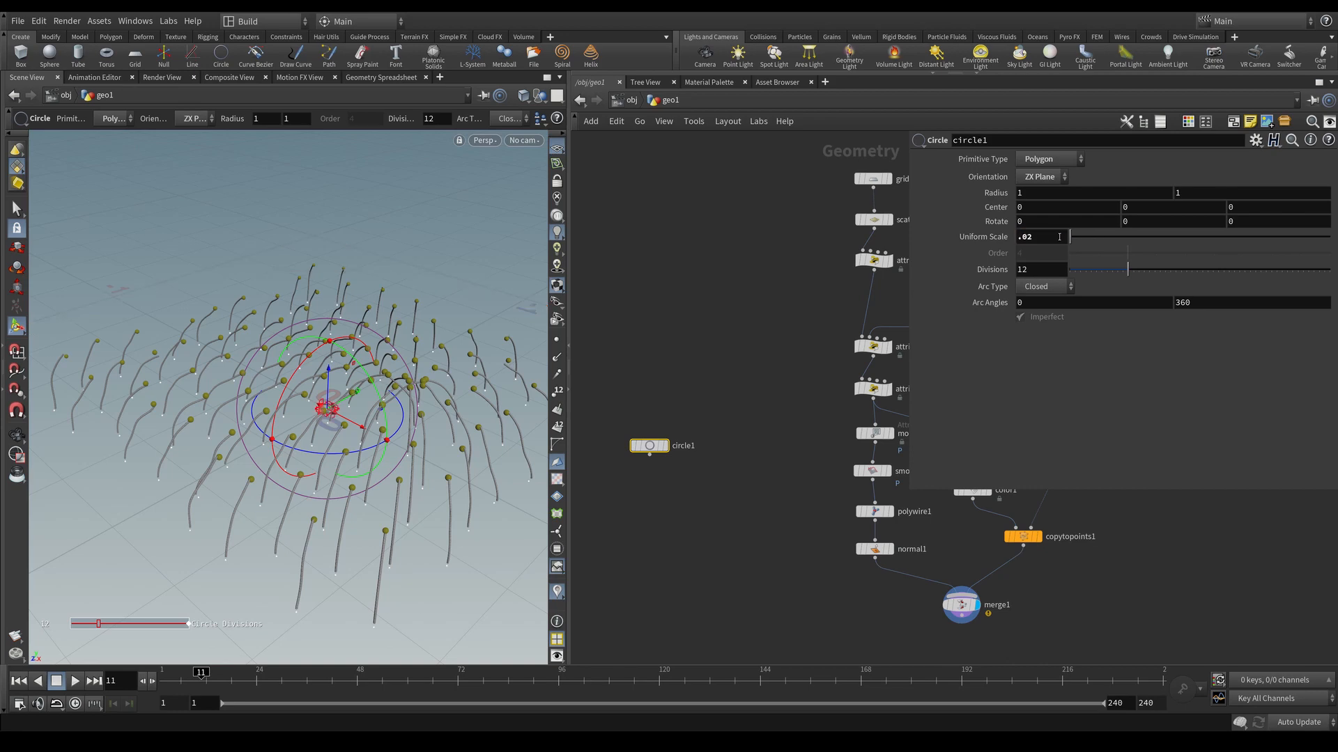
{"action": "right_click_drag", "start_coordinate": [364, 388], "coordinate": [517, 381], "text": "alt"}
{"action": "left_click_drag", "start_coordinate": [322, 421], "coordinate": [393, 426], "text": "alt"}
Step: Display circle1 on its own and set its arc type to Open Arc
{"action": "left_click", "coordinate": [663, 446]}
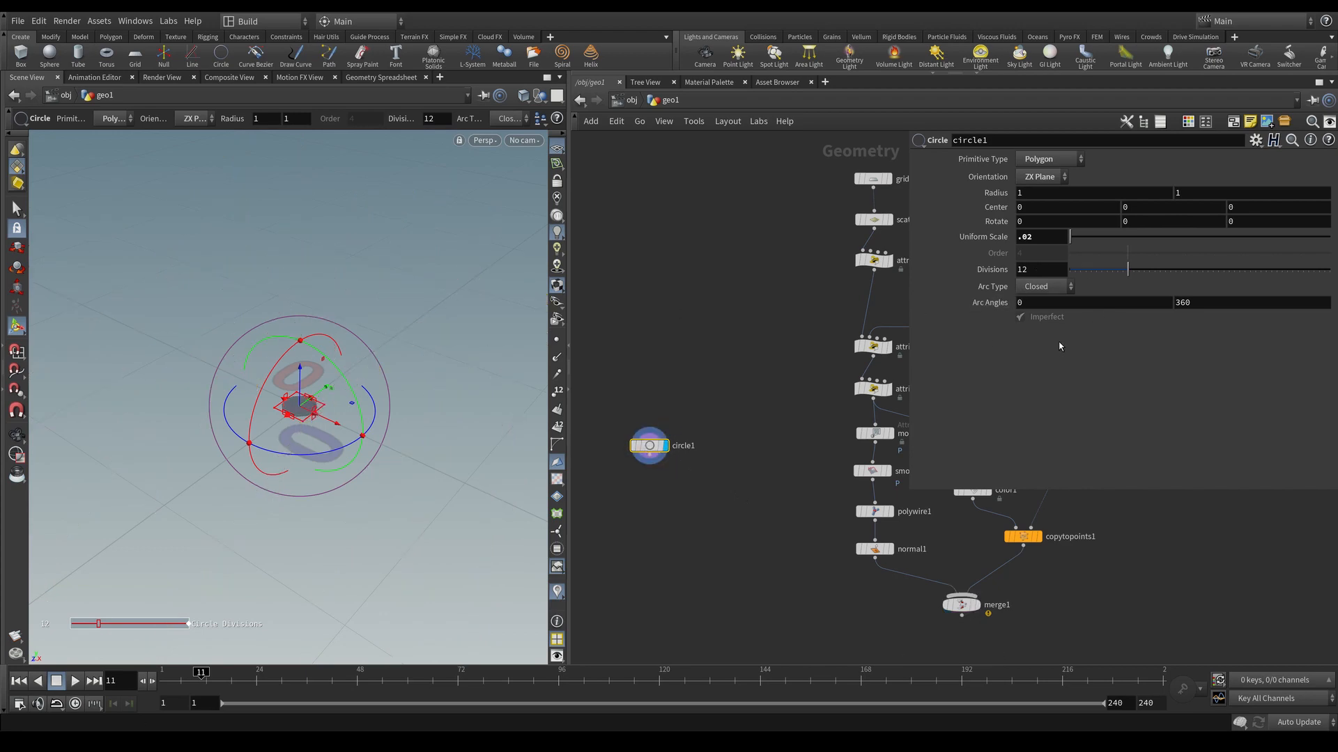
{"action": "left_click", "coordinate": [1033, 287]}
{"action": "left_click", "coordinate": [1041, 300]}
{"action": "right_click_drag", "start_coordinate": [337, 400], "coordinate": [427, 391], "text": "alt"}
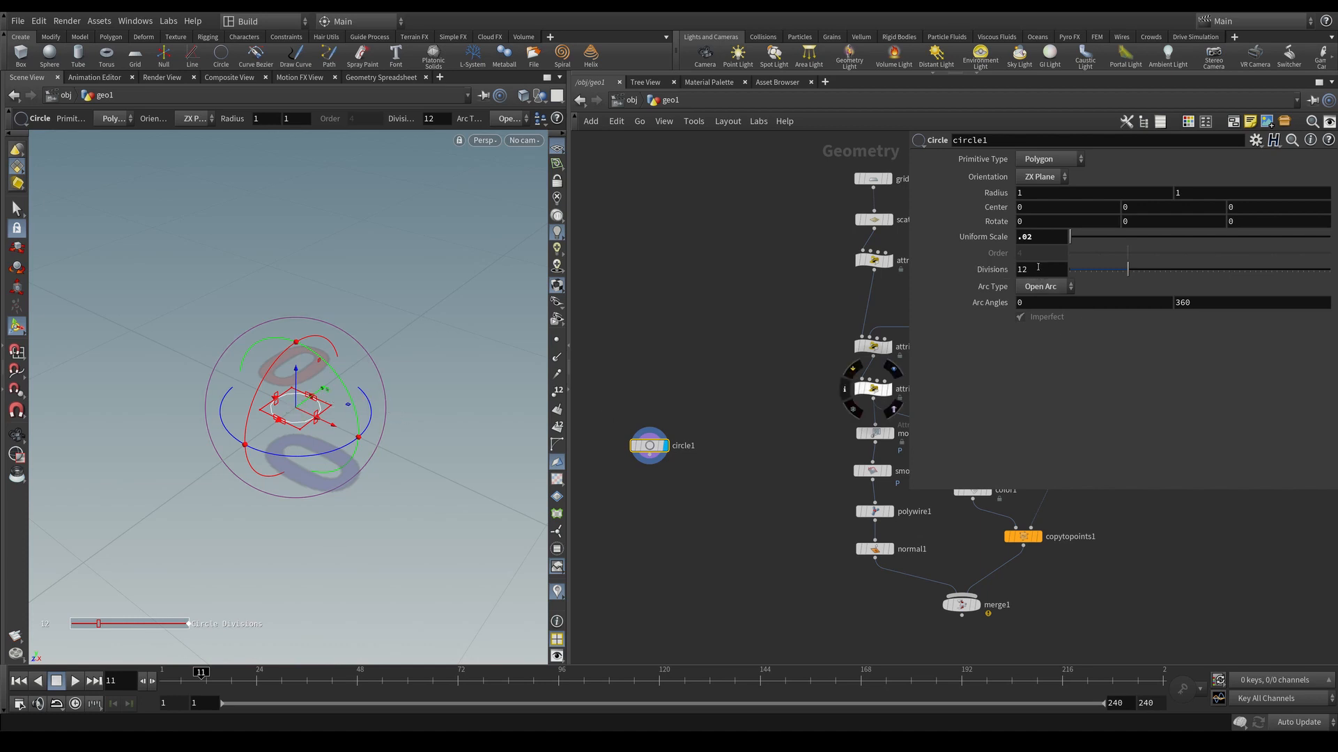
Step: Try 8 divisions on circle1 and return the value to 12
{"action": "left_click_drag", "start_coordinate": [1035, 271], "coordinate": [975, 274]}
{"action": "type", "text": "8"}
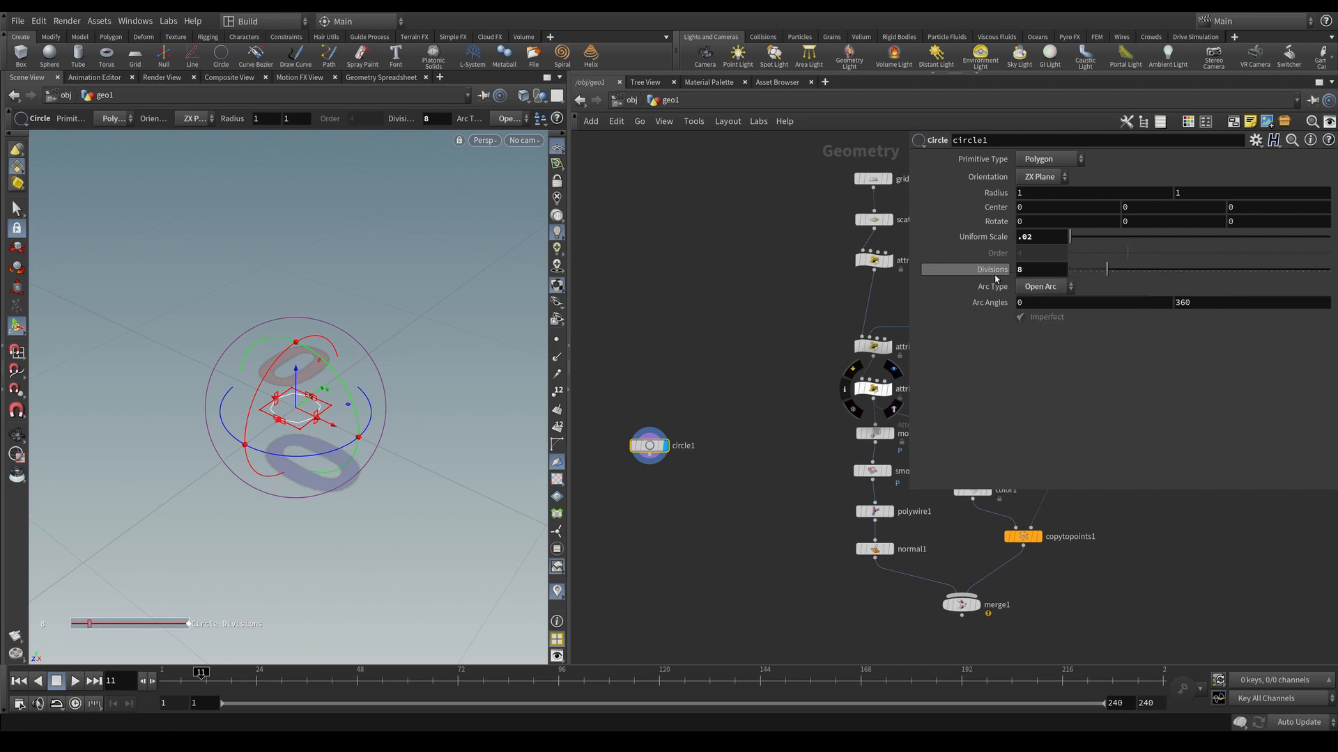
{"action": "left_click_drag", "start_coordinate": [1022, 270], "coordinate": [942, 271]}
{"action": "type", "text": "12"}
{"action": "key", "text": "Return"}
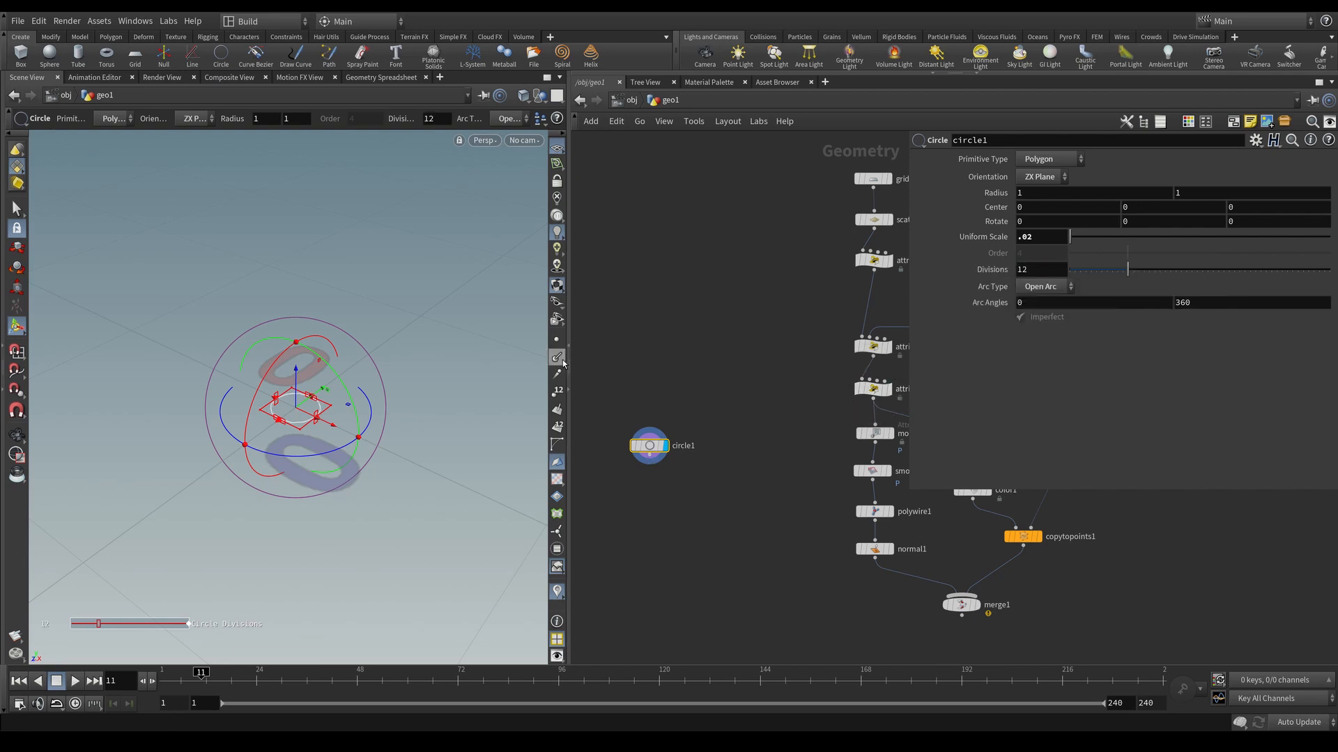
Step: Add an Attribute Wrangle beneath circle1, fed by the circle, and display its result
{"action": "key", "text": "Tab"}
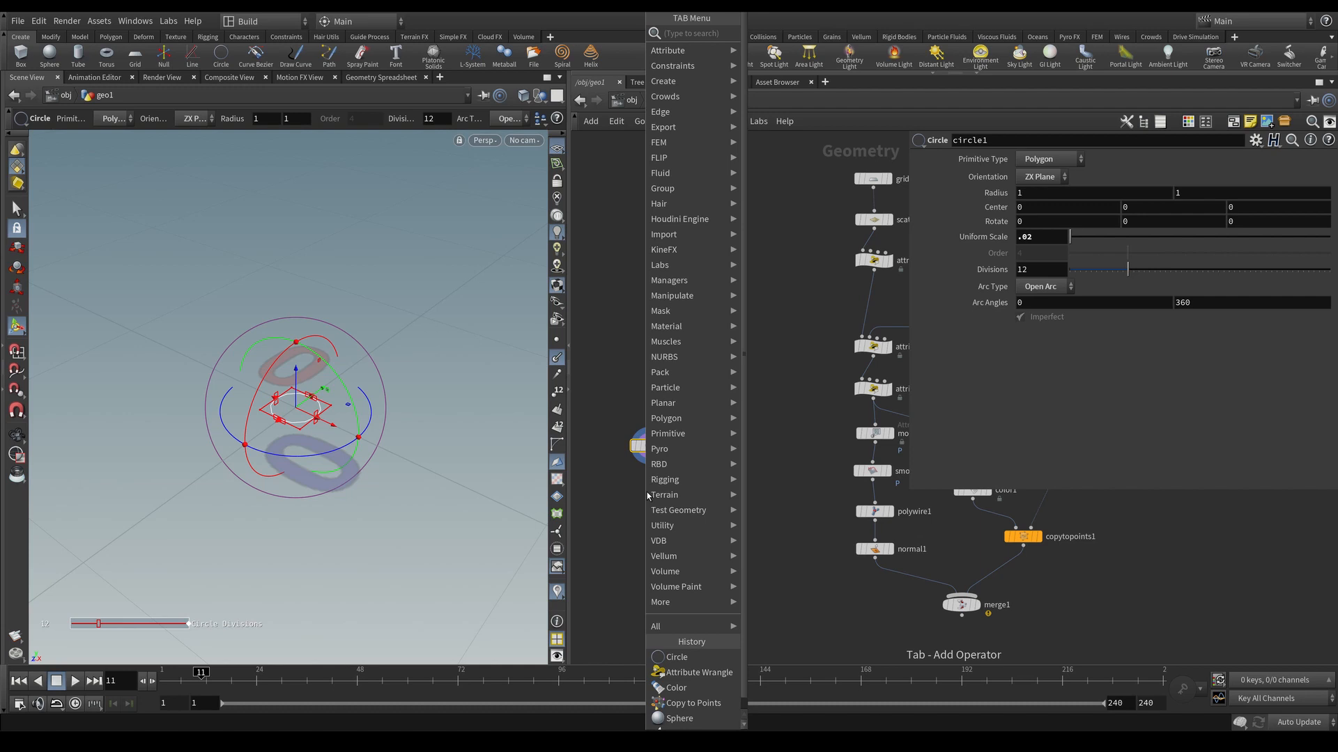
{"action": "type", "text": "wrangle"}
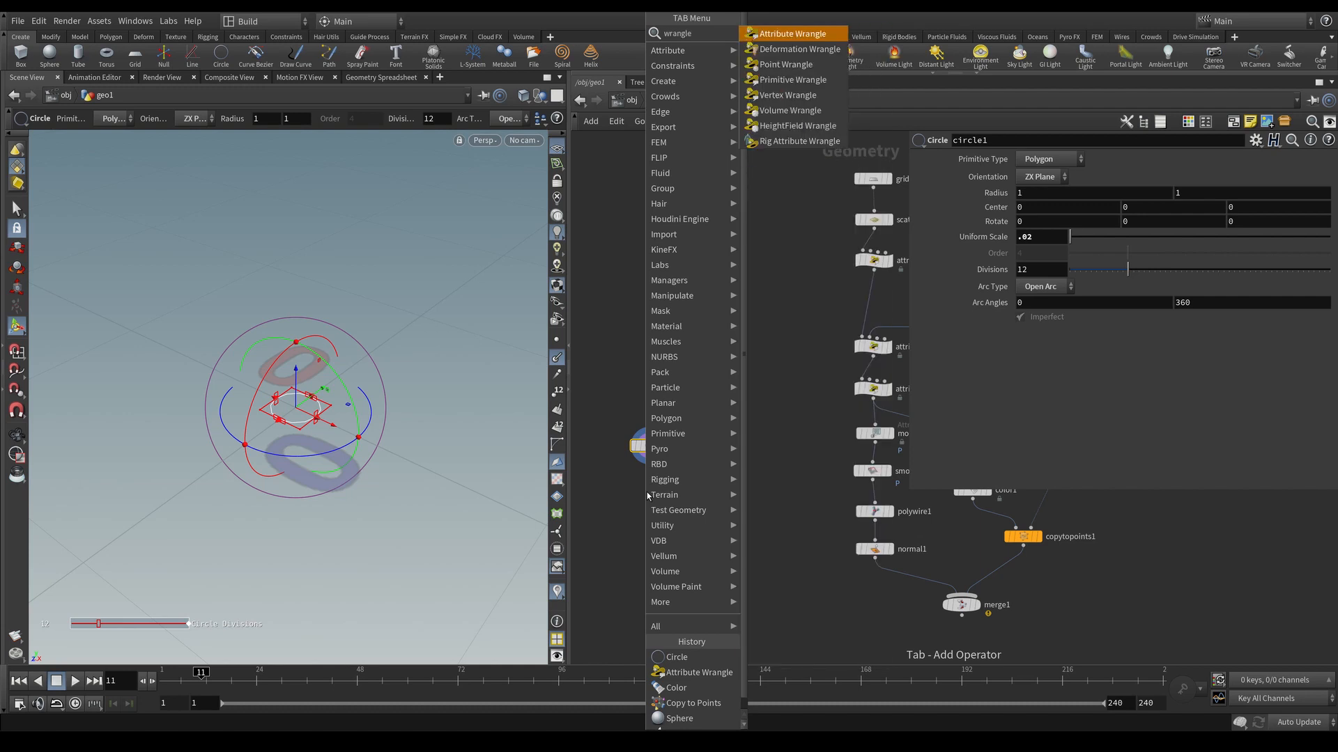
{"action": "key", "text": "Return"}
{"action": "left_click", "coordinate": [647, 492]}
{"action": "key", "text": "r"}
{"action": "left_click", "coordinate": [981, 281]}
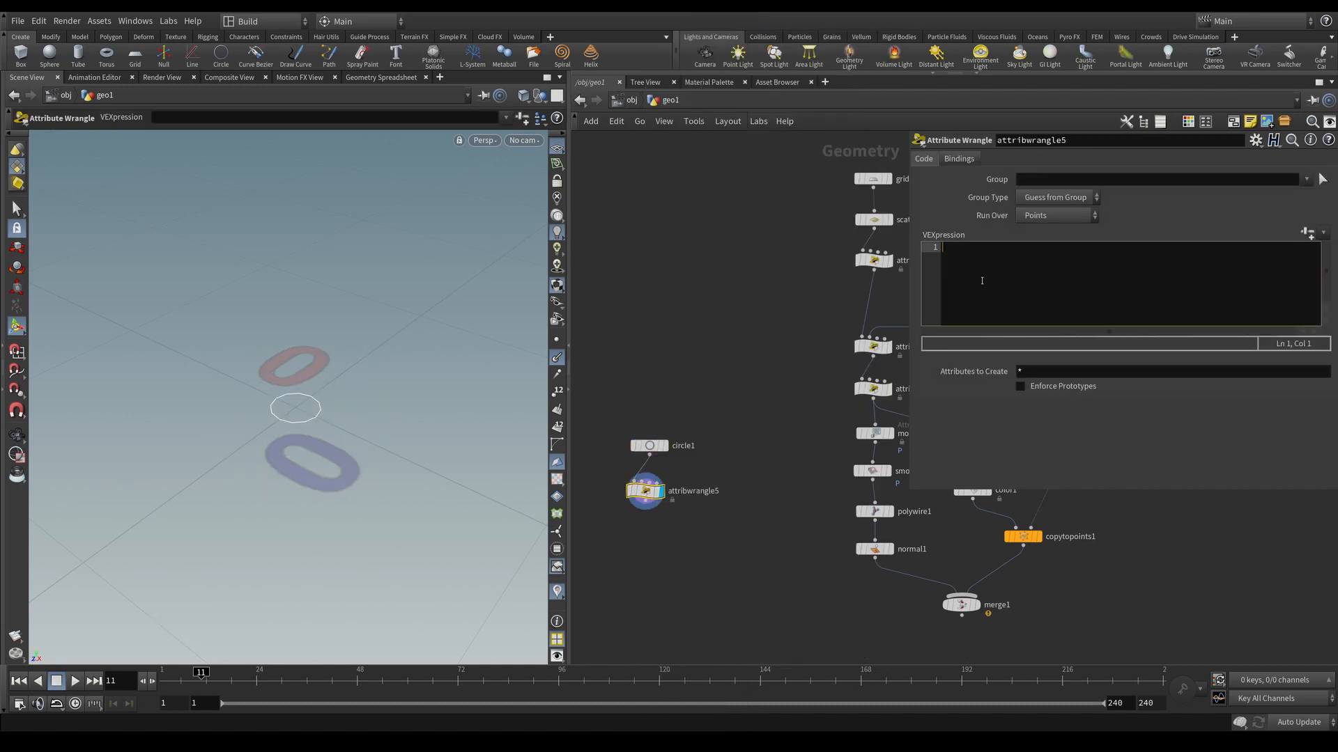
Step: Write the VEX line "v@N = v@P;" in attribwrangle5 so the circle's normals take the point positions
{"action": "type", "text": "v@"}
{"action": "key", "text": "Caps_Lock"}
{"action": "type", "text": "P"}
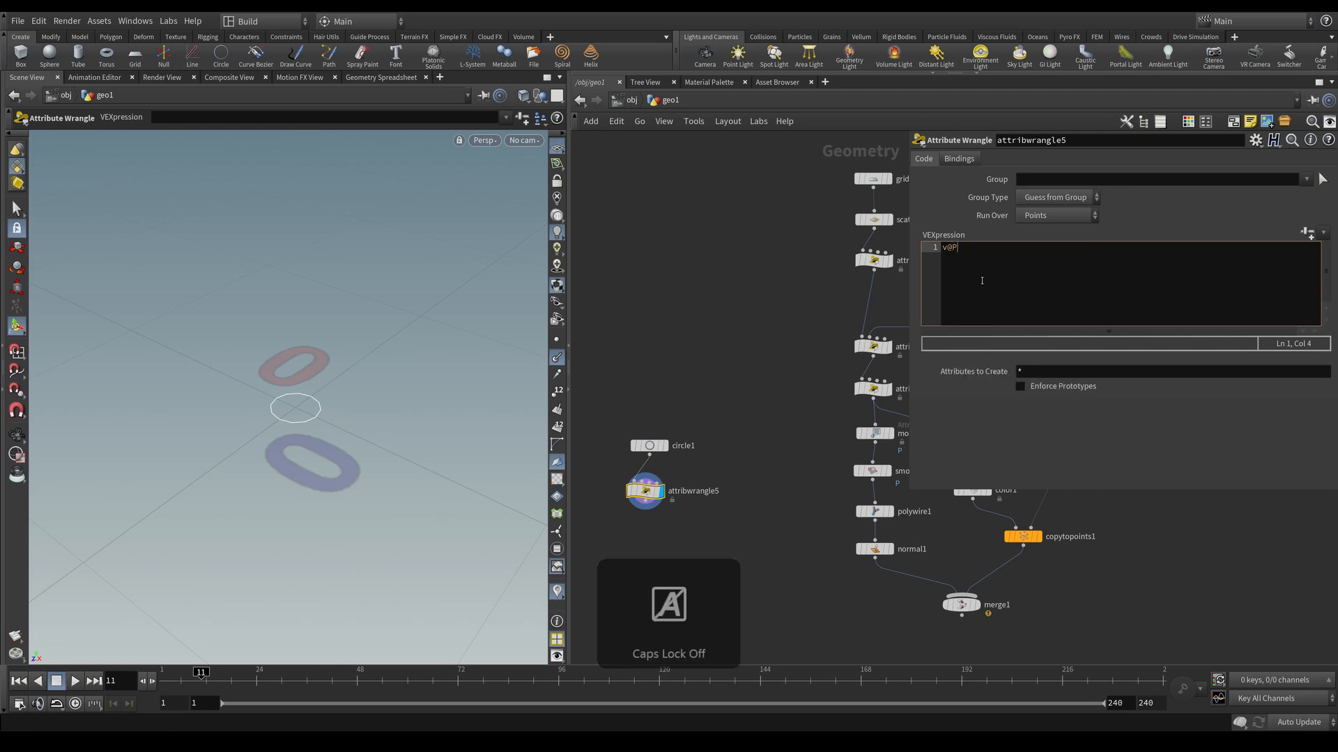
{"action": "key", "text": "BackSpace"}
{"action": "key", "text": "BackSpace"}
{"action": "key", "text": "Caps_Lock"}
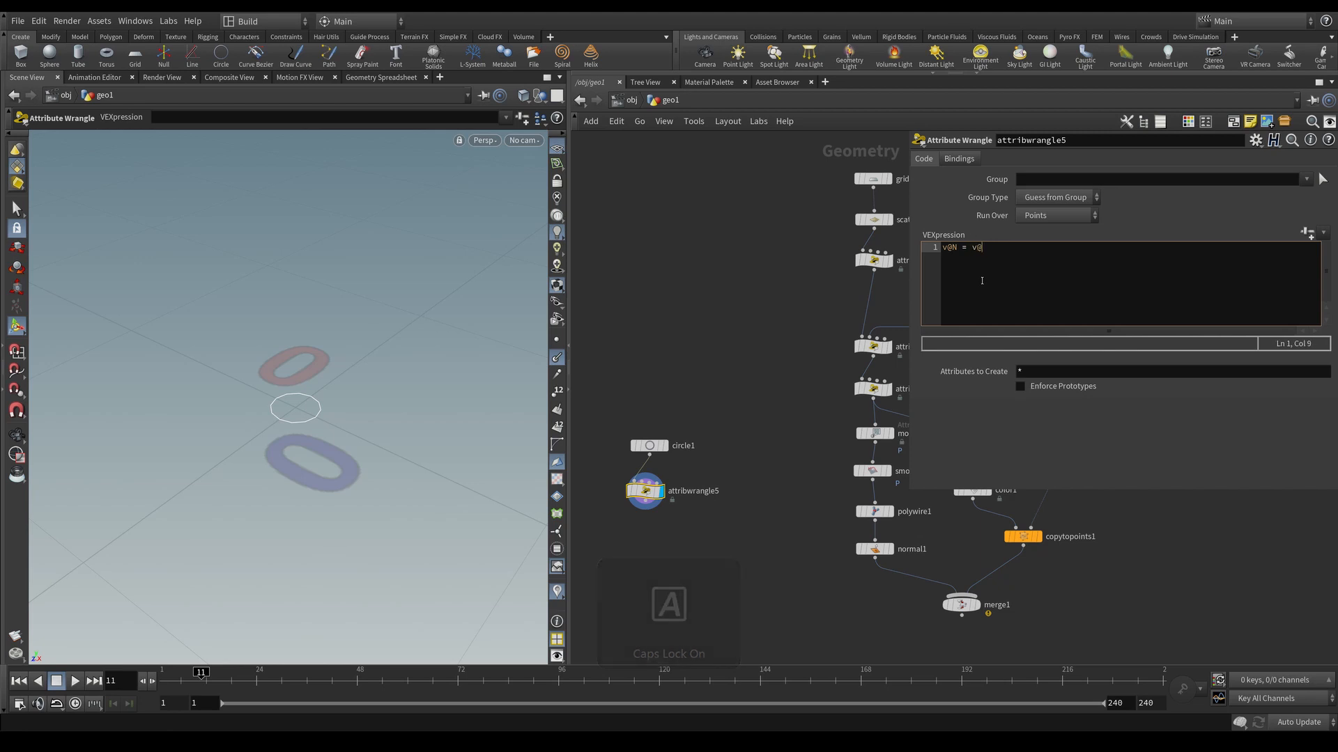
{"action": "type", "text": "P;"}
{"action": "key", "text": "Caps_Lock"}
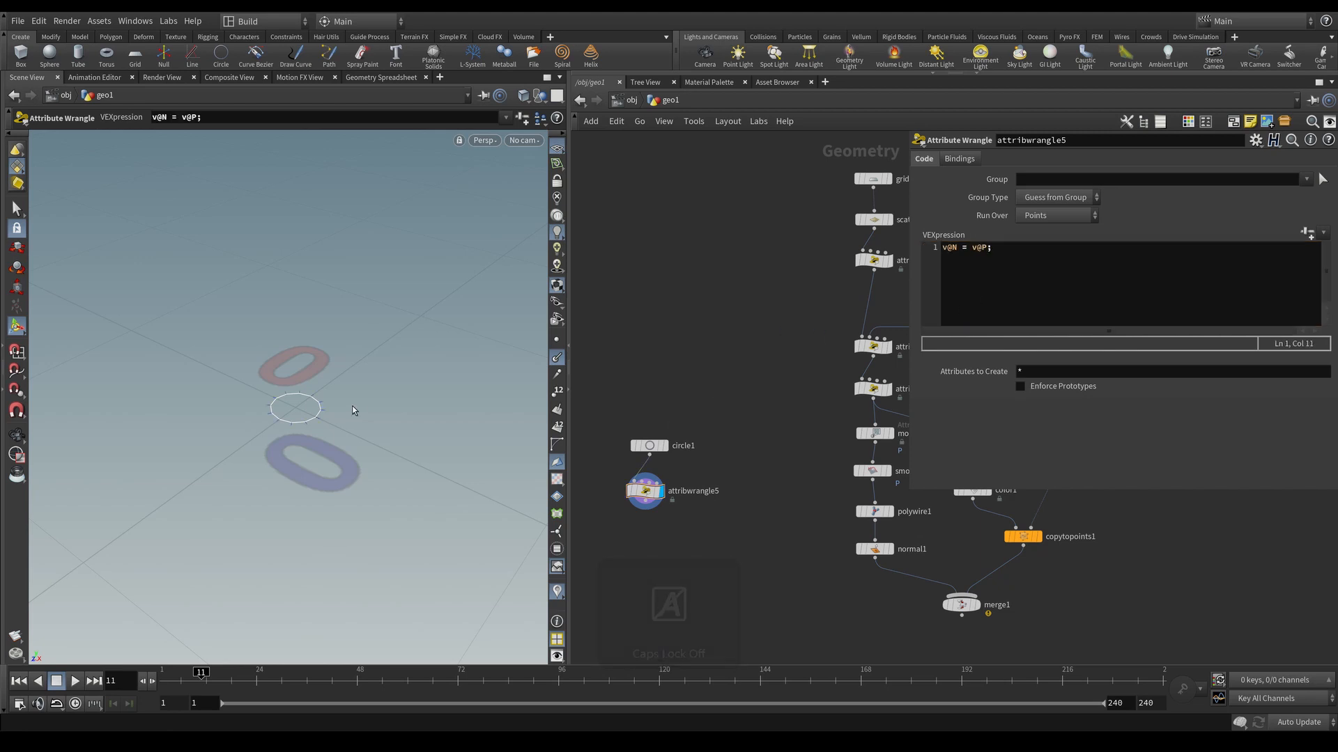
{"action": "right_click_drag", "start_coordinate": [296, 418], "coordinate": [261, 437], "text": "alt"}
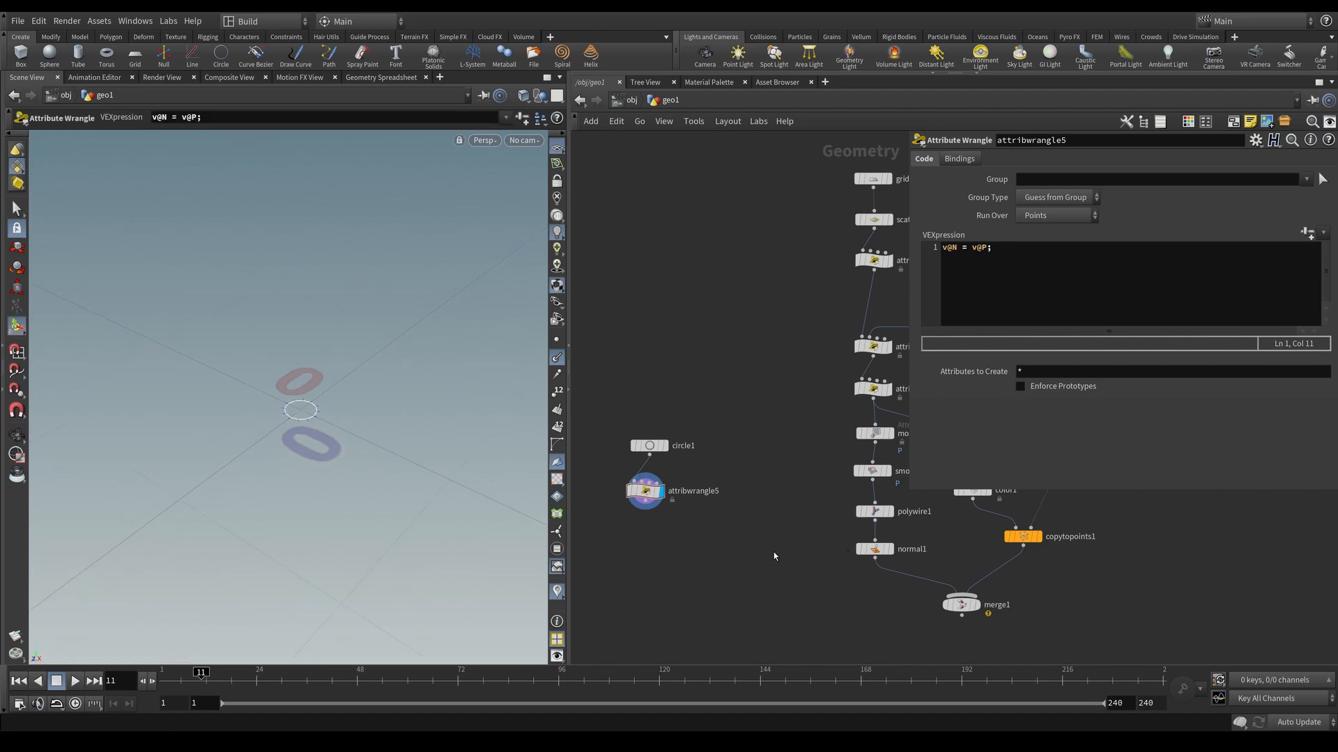
Step: Space out the network by lowering merge1 and copytopoints1 and moving sphere1, color1 and attribwrangle4 closer above copytopoints1
{"action": "middle_click_drag", "start_coordinate": [774, 555], "coordinate": [834, 520]}
{"action": "left_click_drag", "start_coordinate": [707, 462], "coordinate": [711, 461]}
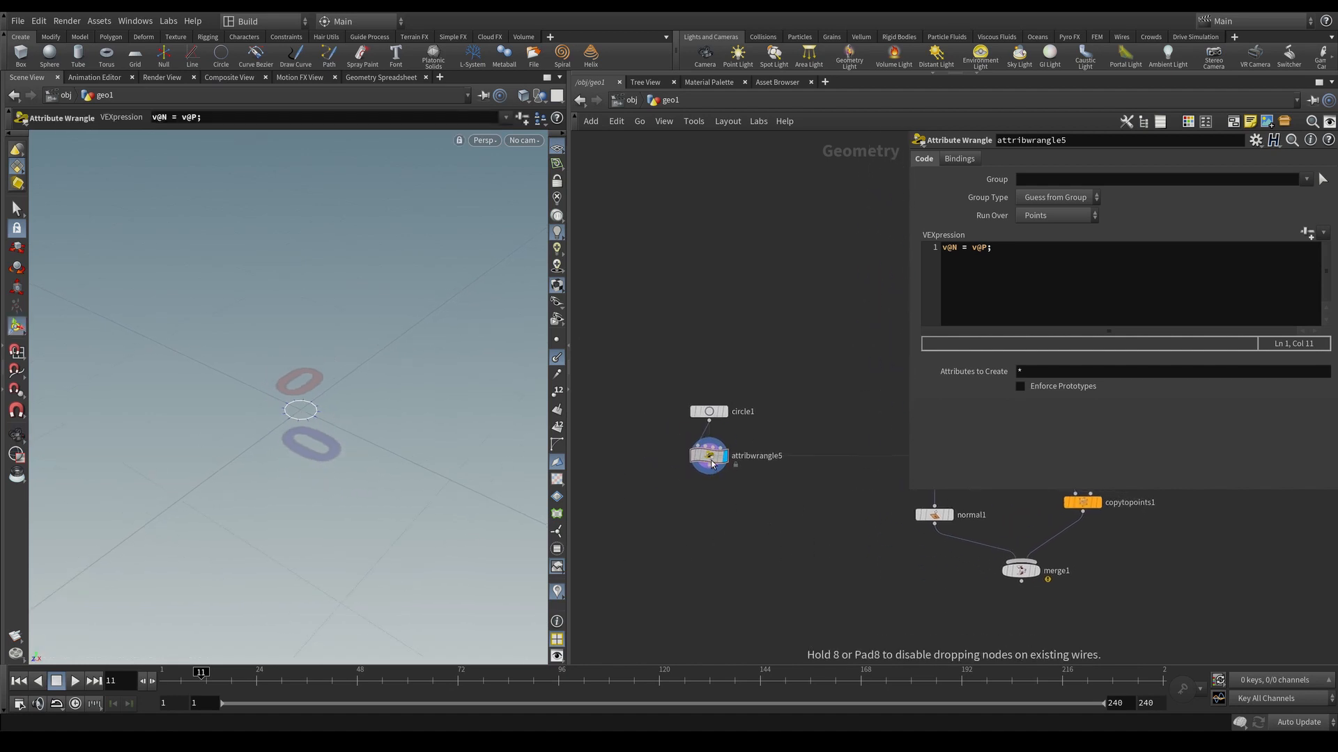
{"action": "key", "text": "Tab"}
{"action": "left_click", "coordinate": [705, 546]}
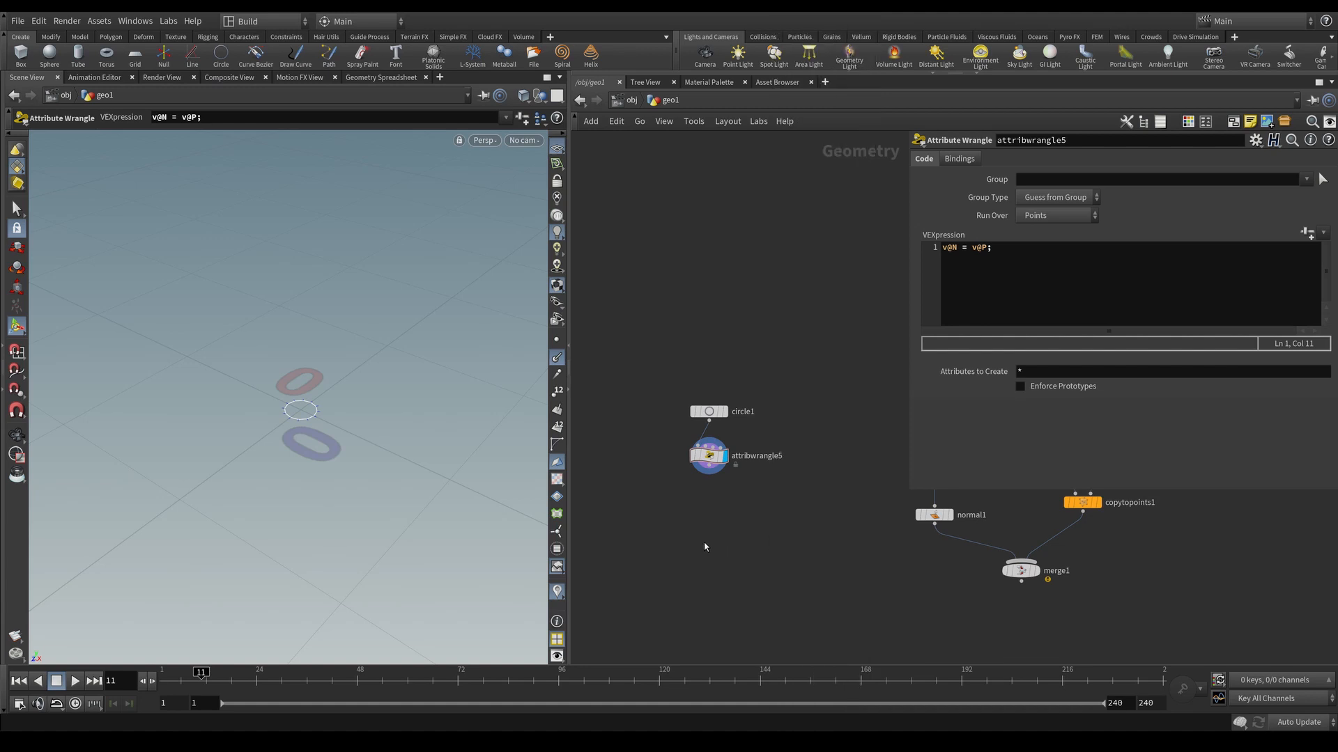
{"action": "middle_click_drag", "start_coordinate": [891, 548], "coordinate": [812, 547]}
{"action": "middle_click_drag", "start_coordinate": [954, 524], "coordinate": [774, 449]}
{"action": "left_click_drag", "start_coordinate": [772, 503], "coordinate": [768, 586]}
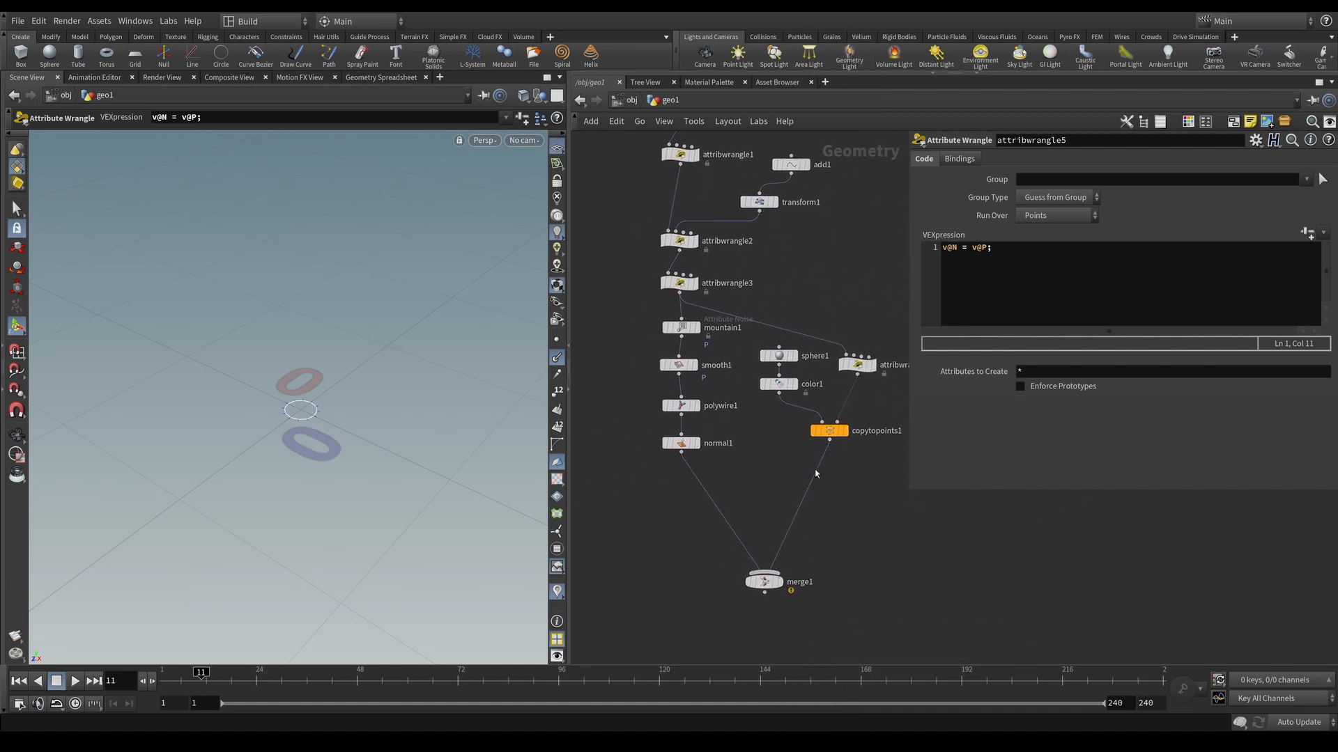
{"action": "left_click_drag", "start_coordinate": [829, 435], "coordinate": [834, 489]}
{"action": "middle_click_drag", "start_coordinate": [819, 445], "coordinate": [728, 453]}
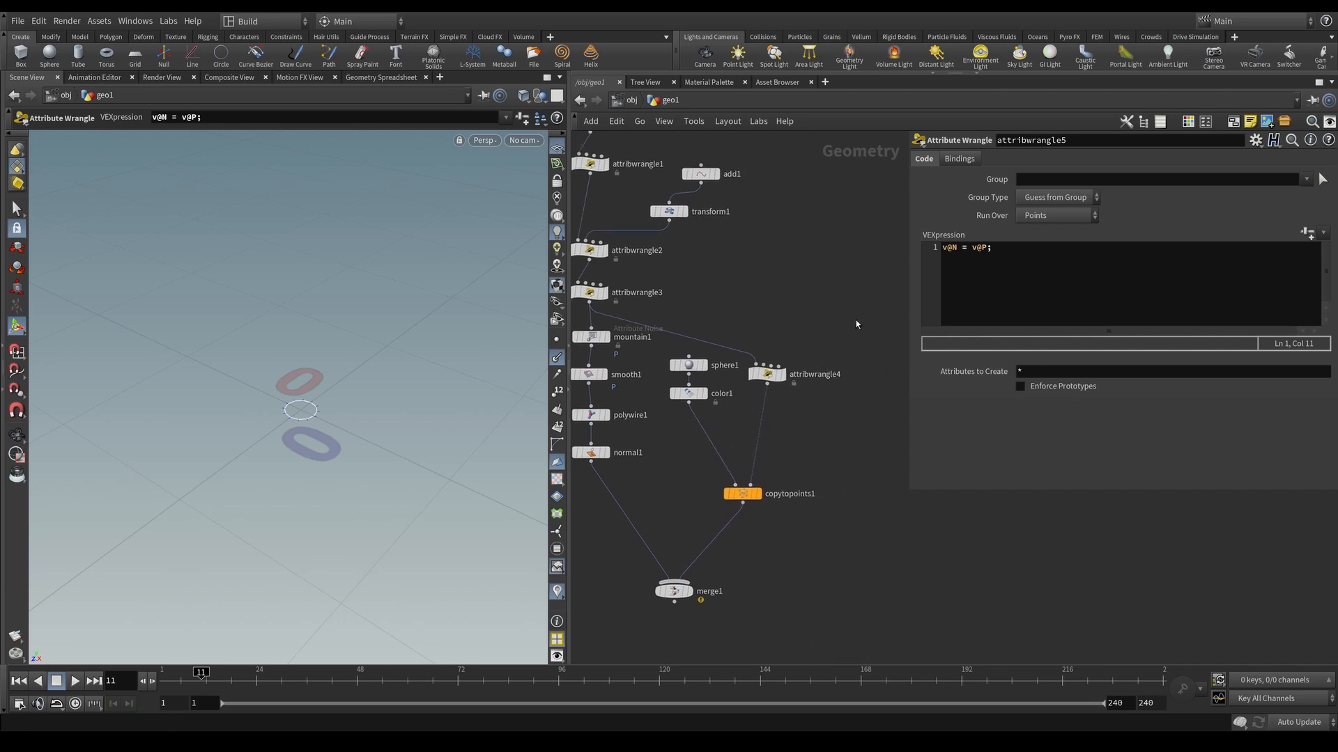
{"action": "left_click_drag", "start_coordinate": [856, 320], "coordinate": [744, 448]}
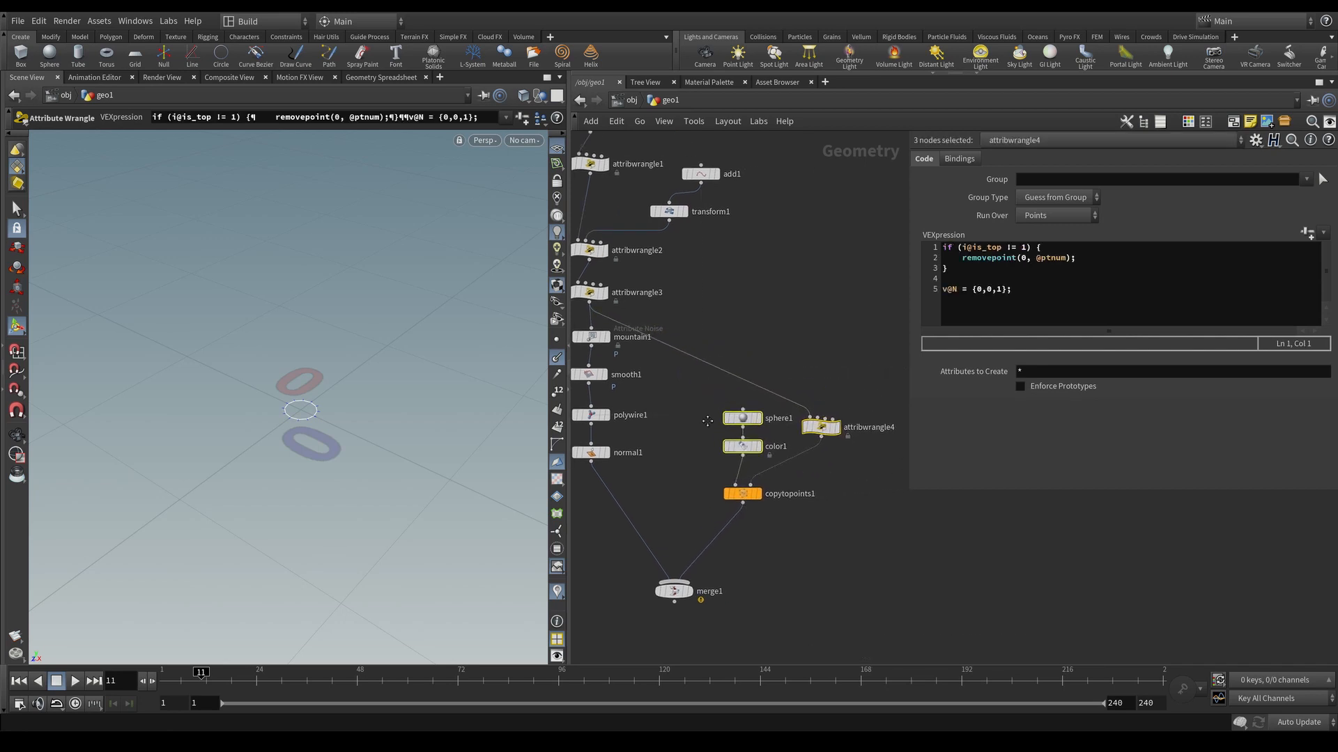
{"action": "middle_click_drag", "start_coordinate": [713, 367], "coordinate": [756, 487]}
Step: Tidy the positions of add1, transform1, sphere1 and color1 and change the network wiring style to Rounded
{"action": "left_click_drag", "start_coordinate": [829, 272], "coordinate": [782, 253]}
{"action": "left_click", "coordinate": [817, 230]}
{"action": "middle_click_drag", "start_coordinate": [739, 511], "coordinate": [756, 390]}
{"action": "left_click_drag", "start_coordinate": [756, 391], "coordinate": [768, 419]}
{"action": "key", "text": "shift+s"}
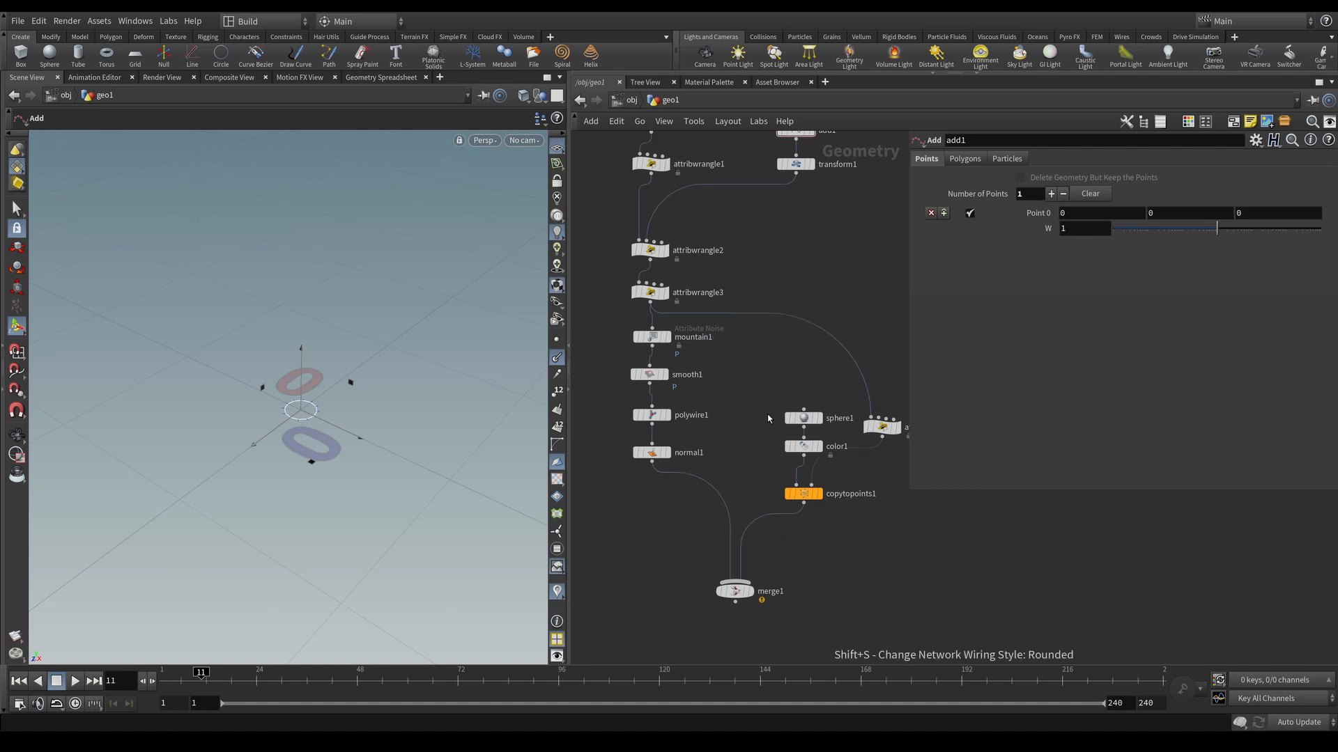
{"action": "mouse_move", "coordinate": [765, 378]}
{"action": "middle_mouse_down"}
{"action": "mouse_move", "coordinate": [763, 499]}
{"action": "mouse_move", "coordinate": [701, 441]}
{"action": "mouse_move", "coordinate": [704, 417]}
{"action": "mouse_move", "coordinate": [786, 392]}
{"action": "middle_mouse_up"}
{"action": "mouse_move", "coordinate": [810, 446]}
{"action": "left_mouse_down"}
{"action": "mouse_move", "coordinate": [836, 466]}
{"action": "mouse_move", "coordinate": [819, 464]}
{"action": "left_mouse_up"}
{"action": "middle_click_drag", "start_coordinate": [746, 441], "coordinate": [848, 439]}
{"action": "scroll", "coordinate": [818, 439], "scroll_direction": "down", "scroll_amount": 5}
{"action": "middle_click_drag", "start_coordinate": [756, 424], "coordinate": [719, 473]}
{"action": "middle_click_drag", "start_coordinate": [680, 472], "coordinate": [749, 464]}
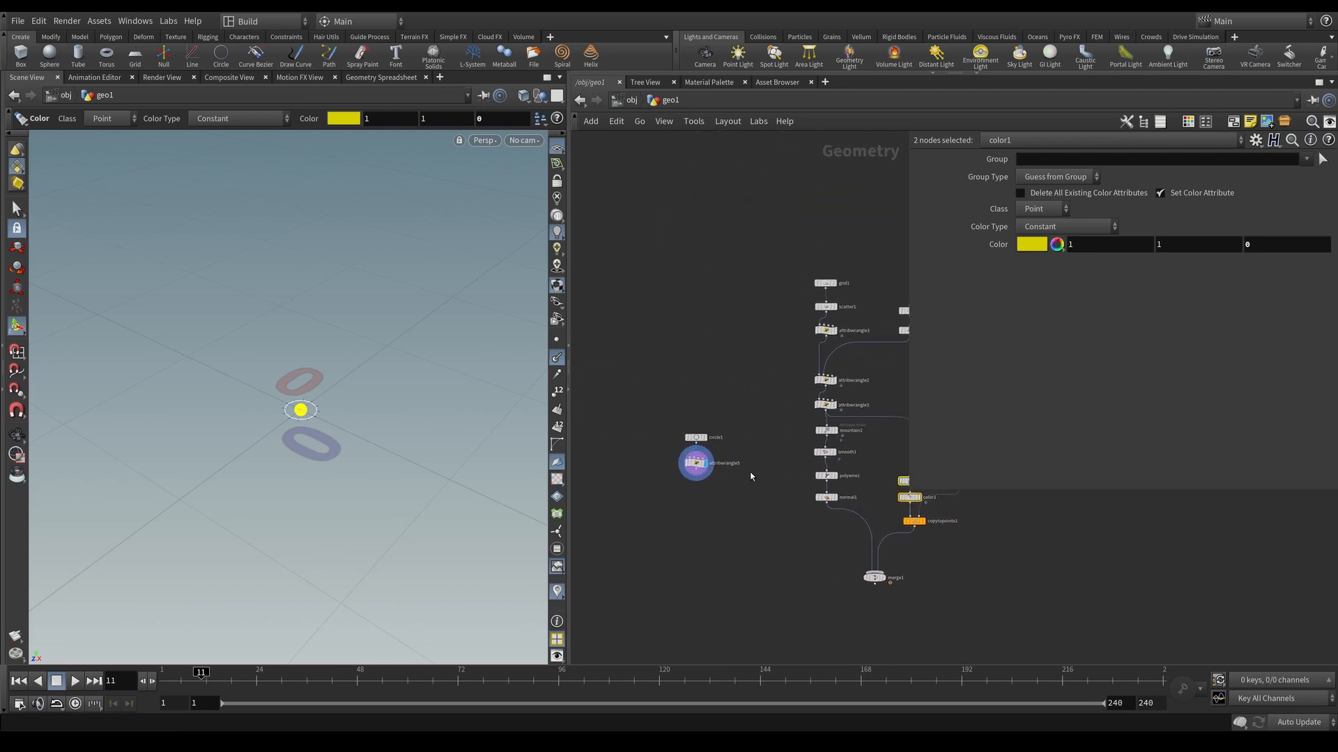
{"action": "scroll", "coordinate": [715, 499], "scroll_direction": "up", "scroll_amount": 3}
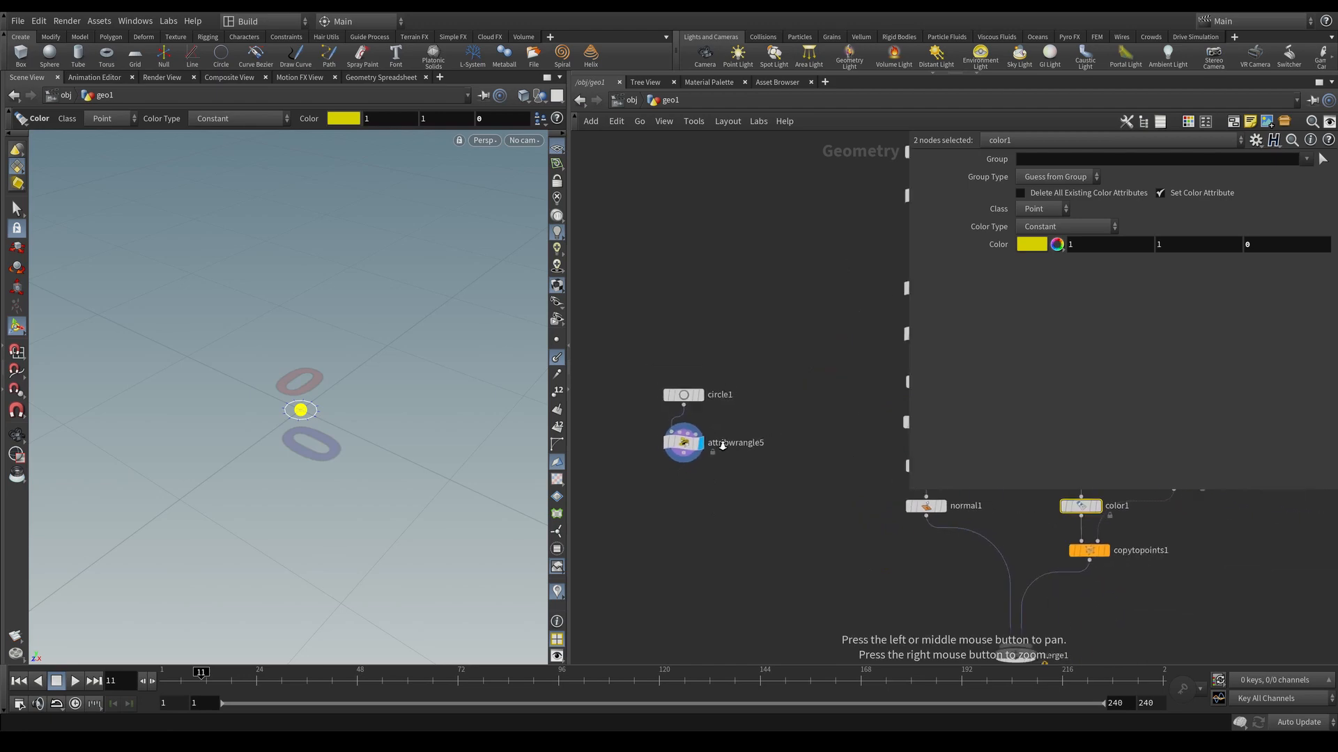
Step: Add a Copy to Points node below the circle branch and connect attribwrangle5 to its first input
{"action": "key", "text": "Tab"}
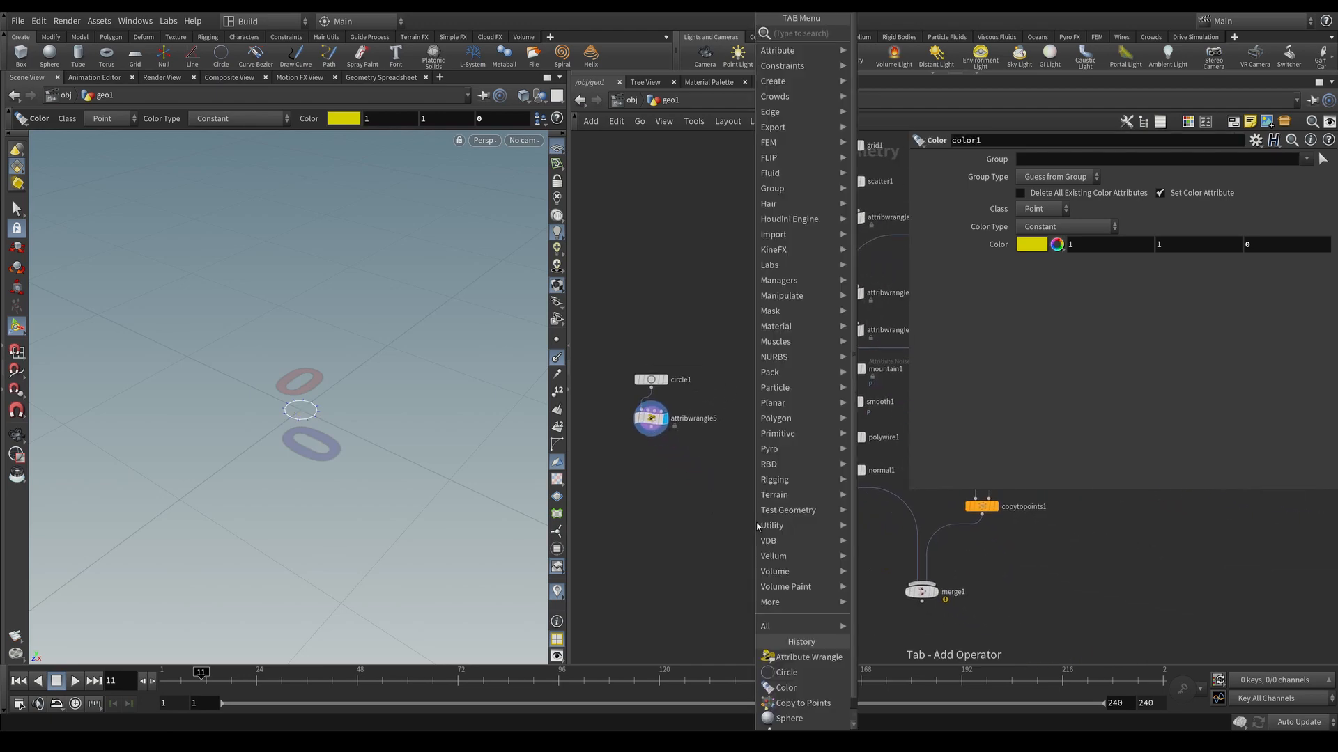
{"action": "type", "text": "copyto"}
{"action": "key", "text": "Down"}
{"action": "key", "text": "Return"}
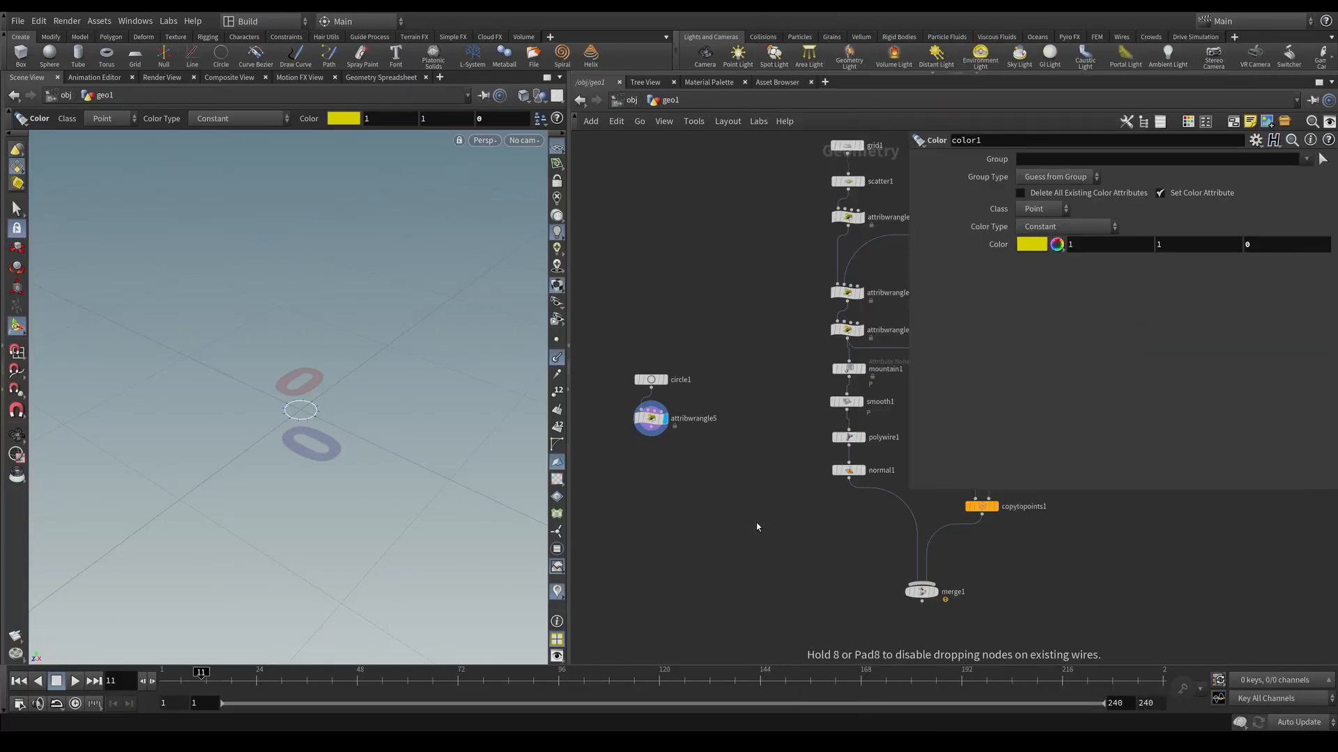
{"action": "left_click", "coordinate": [755, 522]}
{"action": "left_click_drag", "start_coordinate": [651, 436], "coordinate": [708, 530]}
Step: Connect attribwrangle4 to copytopoints2 as the target points and display the copied circles
{"action": "middle_click_drag", "start_coordinate": [797, 531], "coordinate": [699, 477]}
{"action": "middle_click_drag", "start_coordinate": [833, 486], "coordinate": [737, 501]}
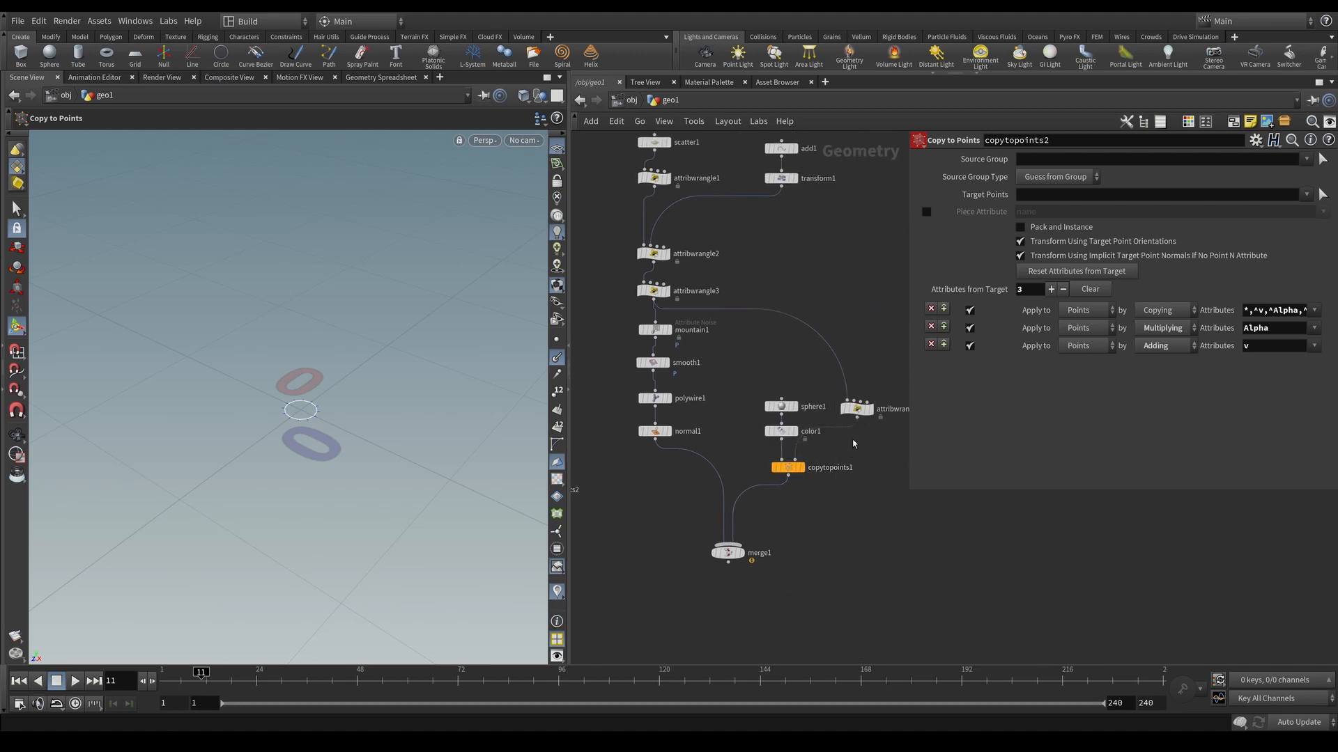
{"action": "mouse_move", "coordinate": [858, 410]}
{"action": "left_mouse_down"}
{"action": "mouse_move", "coordinate": [861, 421]}
{"action": "mouse_move", "coordinate": [882, 408]}
{"action": "left_mouse_up"}
{"action": "middle_click_drag", "start_coordinate": [884, 423], "coordinate": [831, 416]}
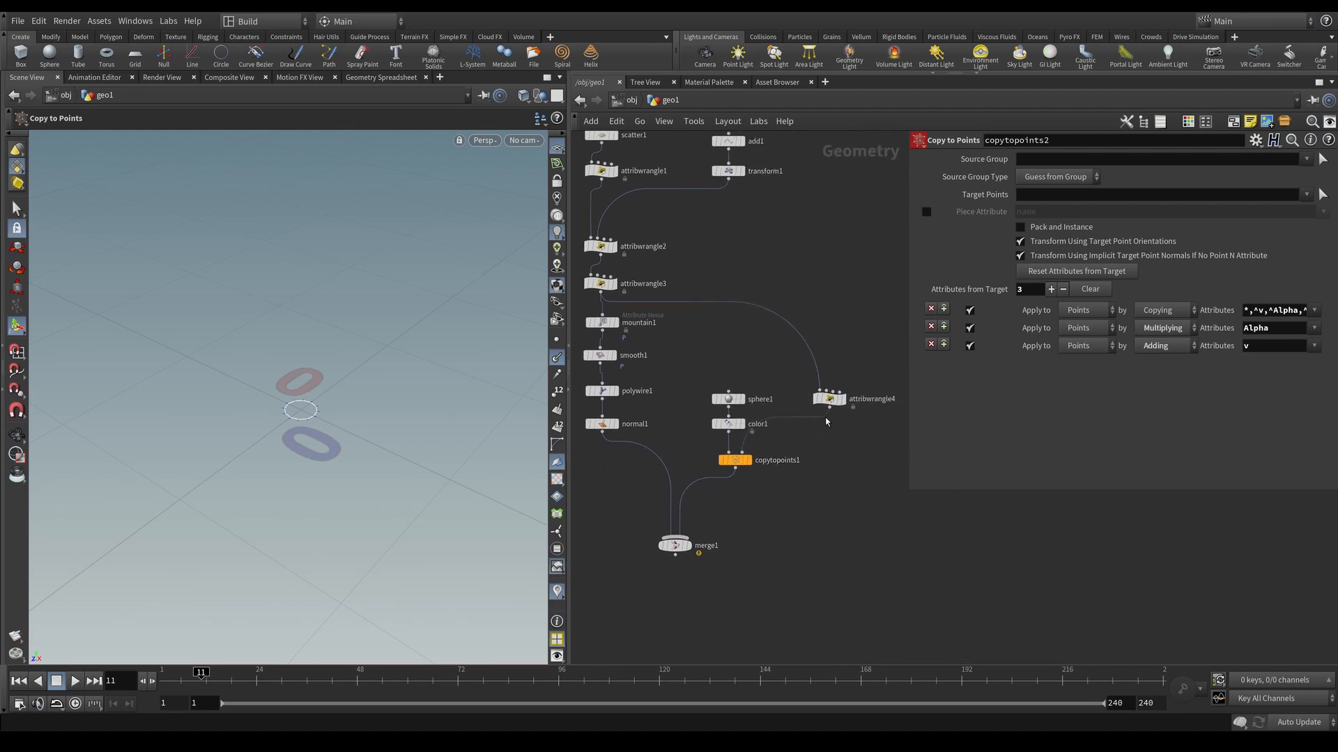
{"action": "left_click", "coordinate": [843, 402]}
{"action": "scroll", "coordinate": [839, 427], "scroll_direction": "down", "scroll_amount": 2}
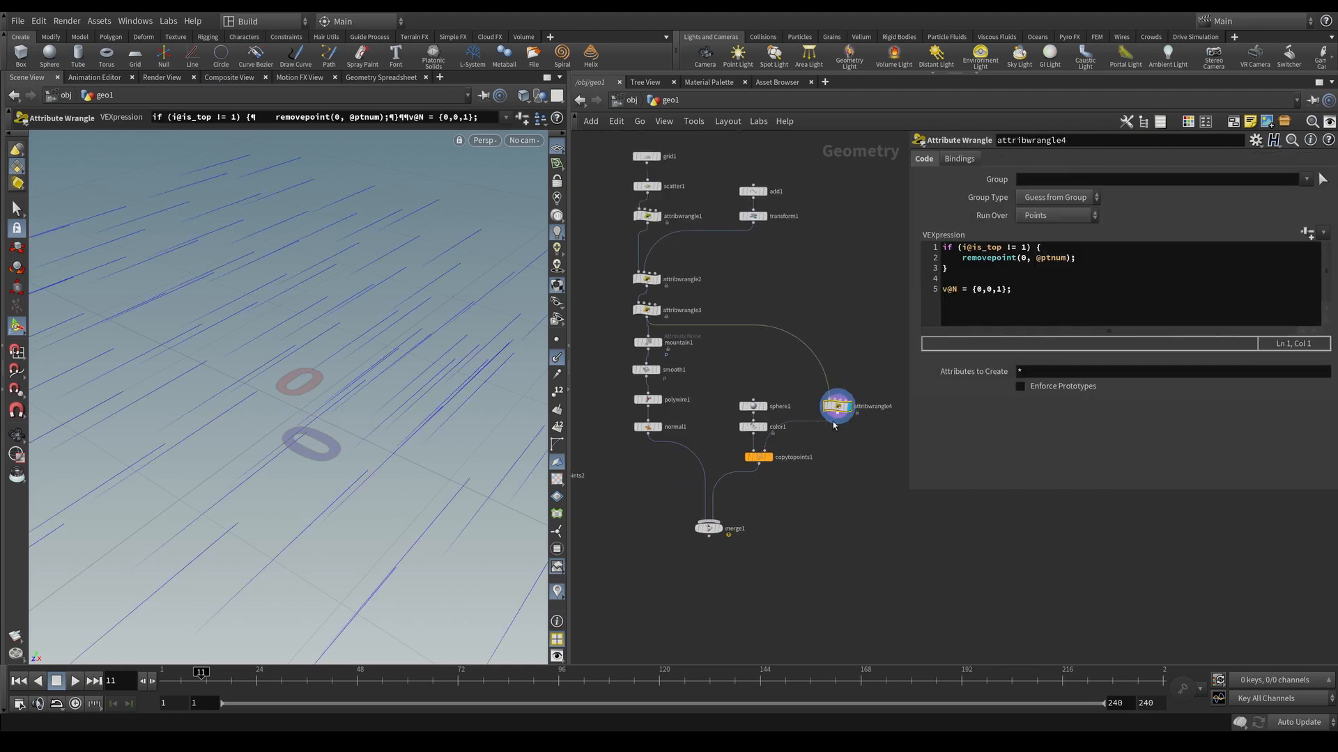
{"action": "left_click", "coordinate": [837, 418]}
{"action": "middle_click_drag", "start_coordinate": [653, 486], "coordinate": [728, 475]}
{"action": "middle_click_drag", "start_coordinate": [619, 457], "coordinate": [690, 462]}
{"action": "left_click", "coordinate": [689, 462]}
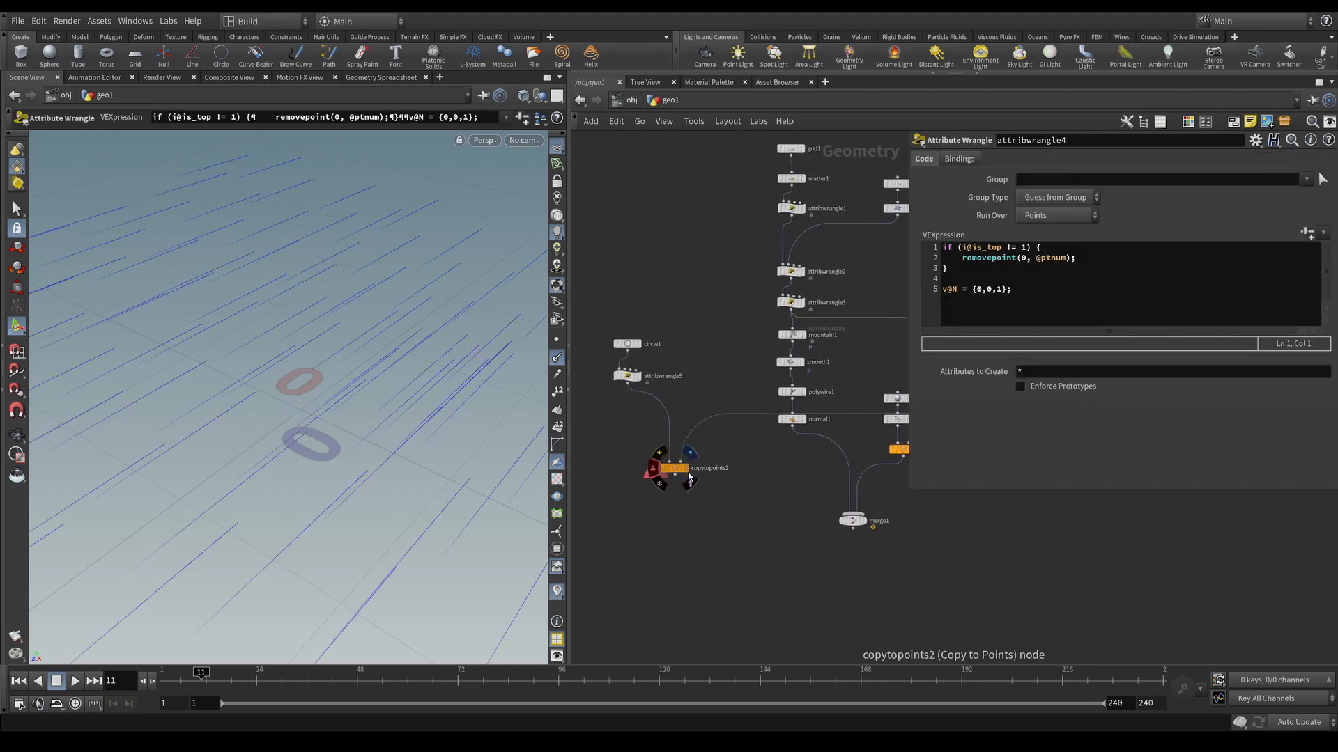
{"action": "left_click", "coordinate": [675, 475]}
{"action": "middle_click_drag", "start_coordinate": [738, 505], "coordinate": [670, 489]}
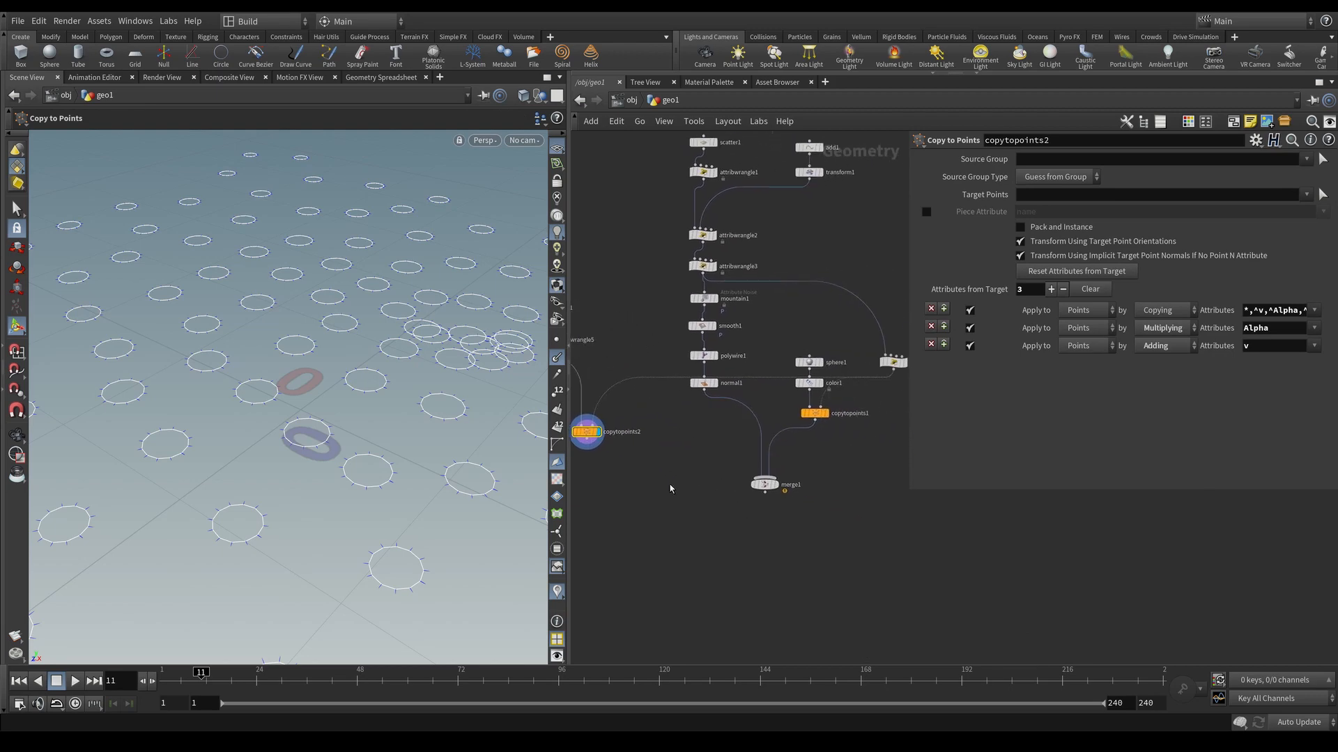
Step: Connect copytopoints2 to merge1 and display the merged stalks, spheres and circles
{"action": "left_click", "coordinate": [587, 440]}
{"action": "left_click", "coordinate": [766, 484]}
{"action": "left_click", "coordinate": [765, 486]}
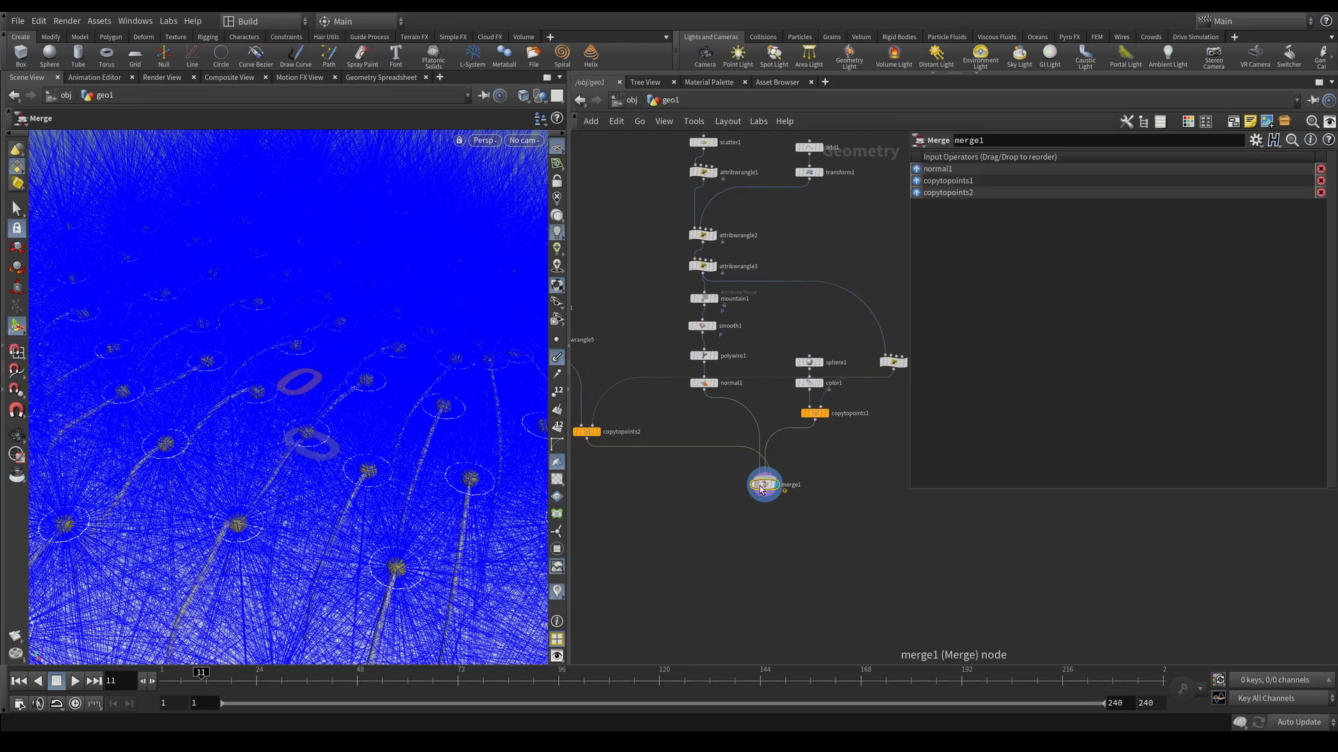
{"action": "left_click_drag", "start_coordinate": [397, 454], "coordinate": [321, 467]}
{"action": "middle_click_drag", "start_coordinate": [667, 437], "coordinate": [713, 441]}
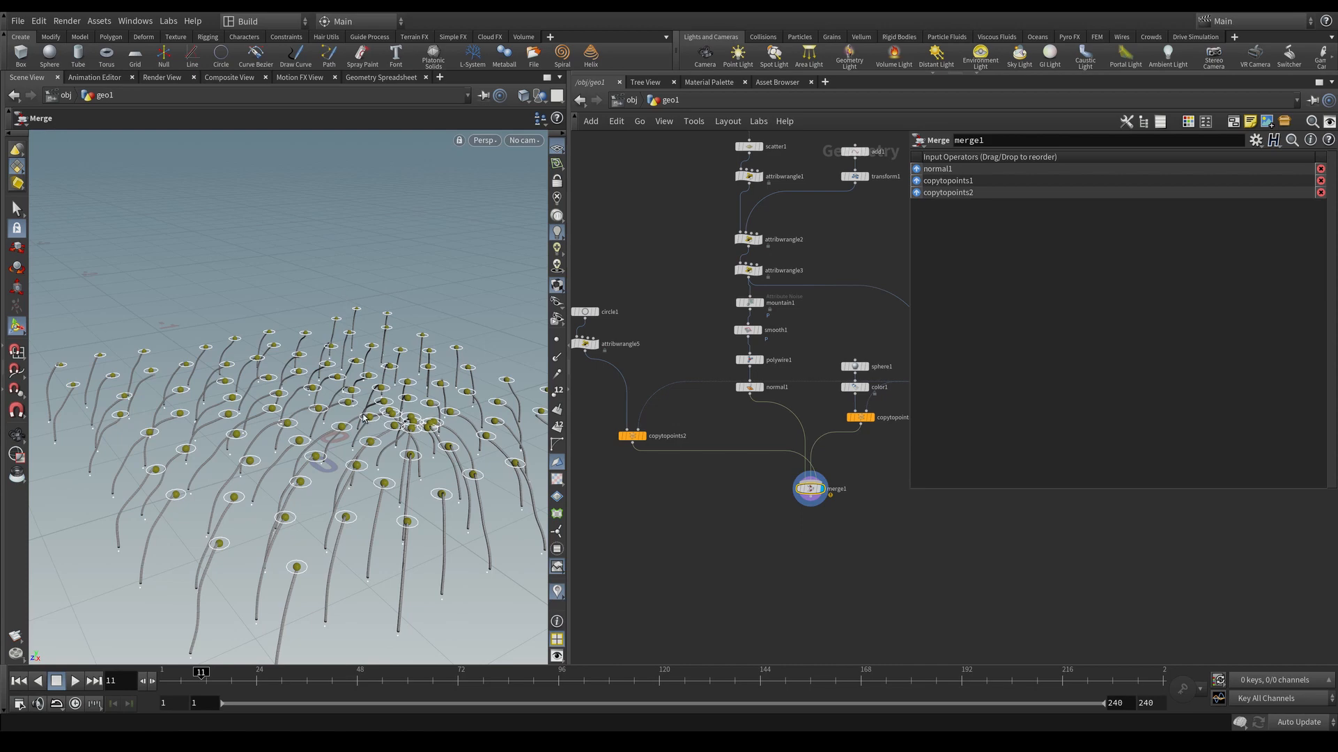
Step: Reduce circle1's uniform scale to .005
{"action": "middle_click_drag", "start_coordinate": [679, 438], "coordinate": [698, 497]}
{"action": "left_click", "coordinate": [603, 370]}
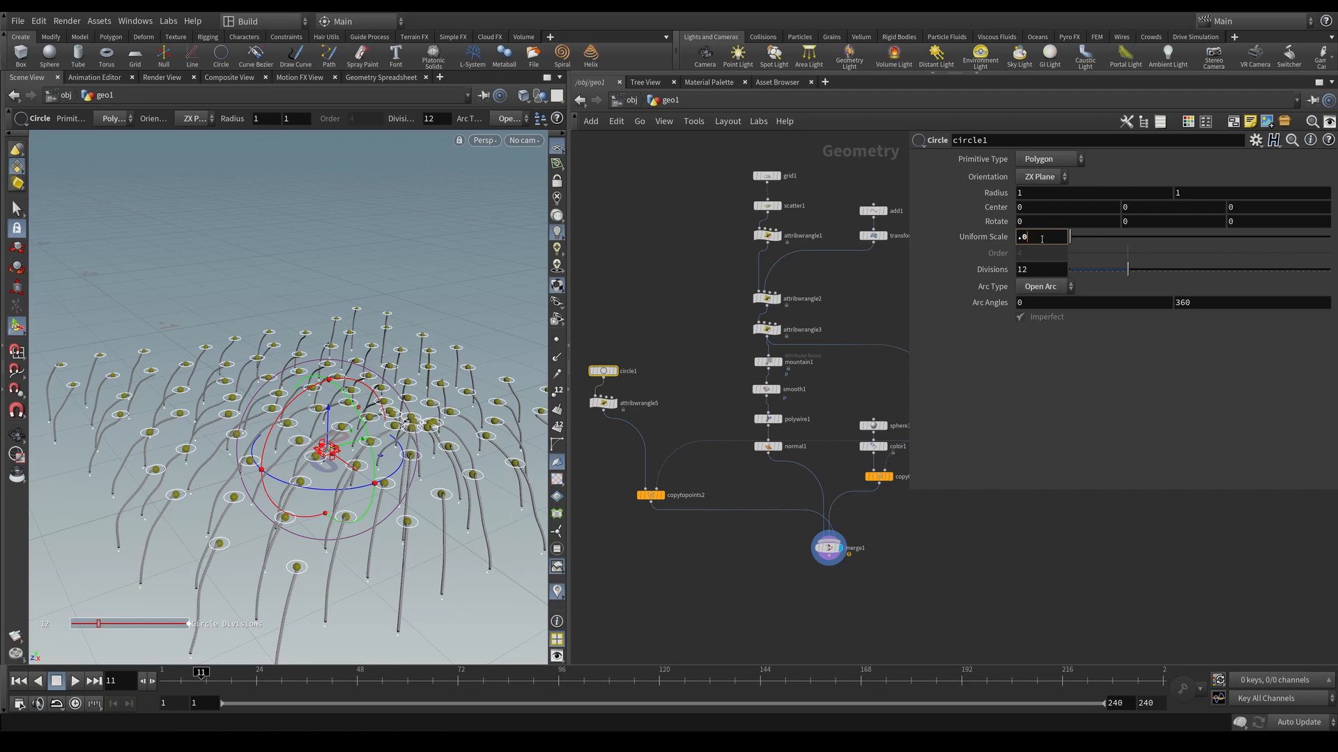
{"action": "key", "text": "Return"}
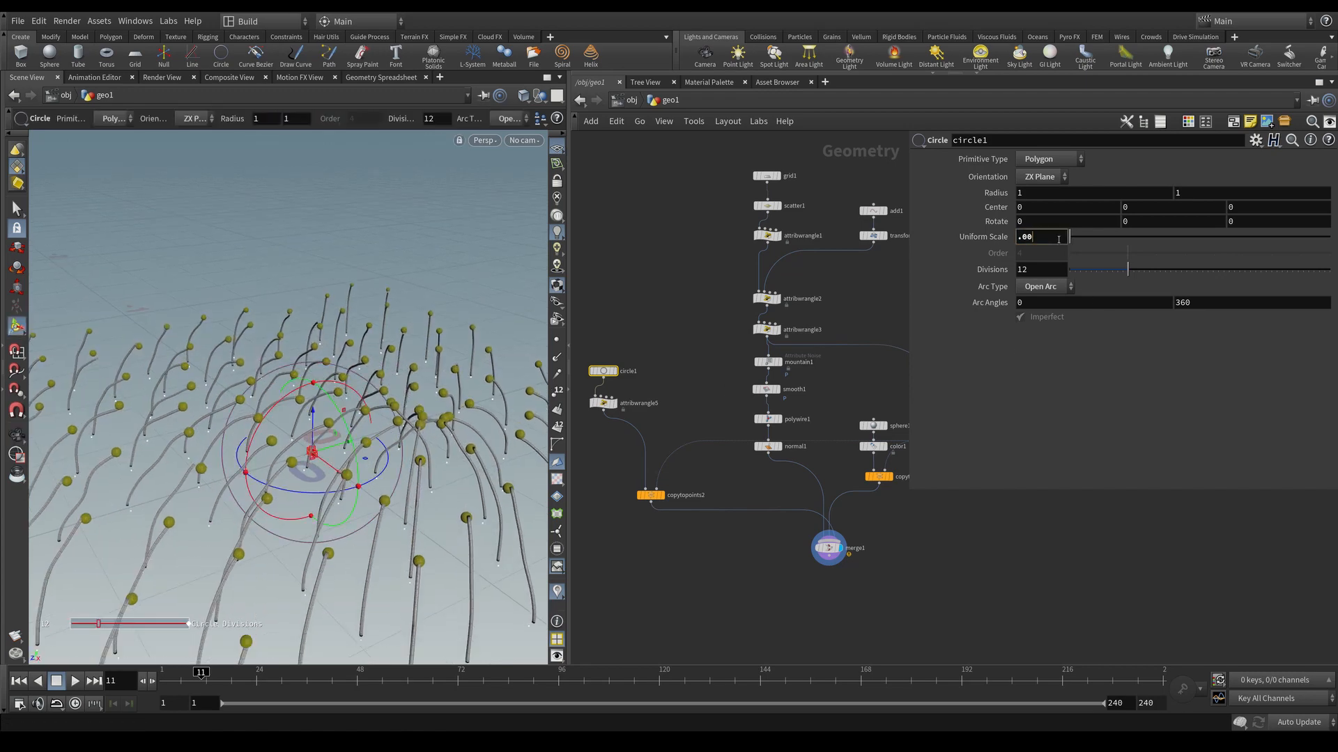
{"action": "type", "text": "5"}
{"action": "key", "text": "Return"}
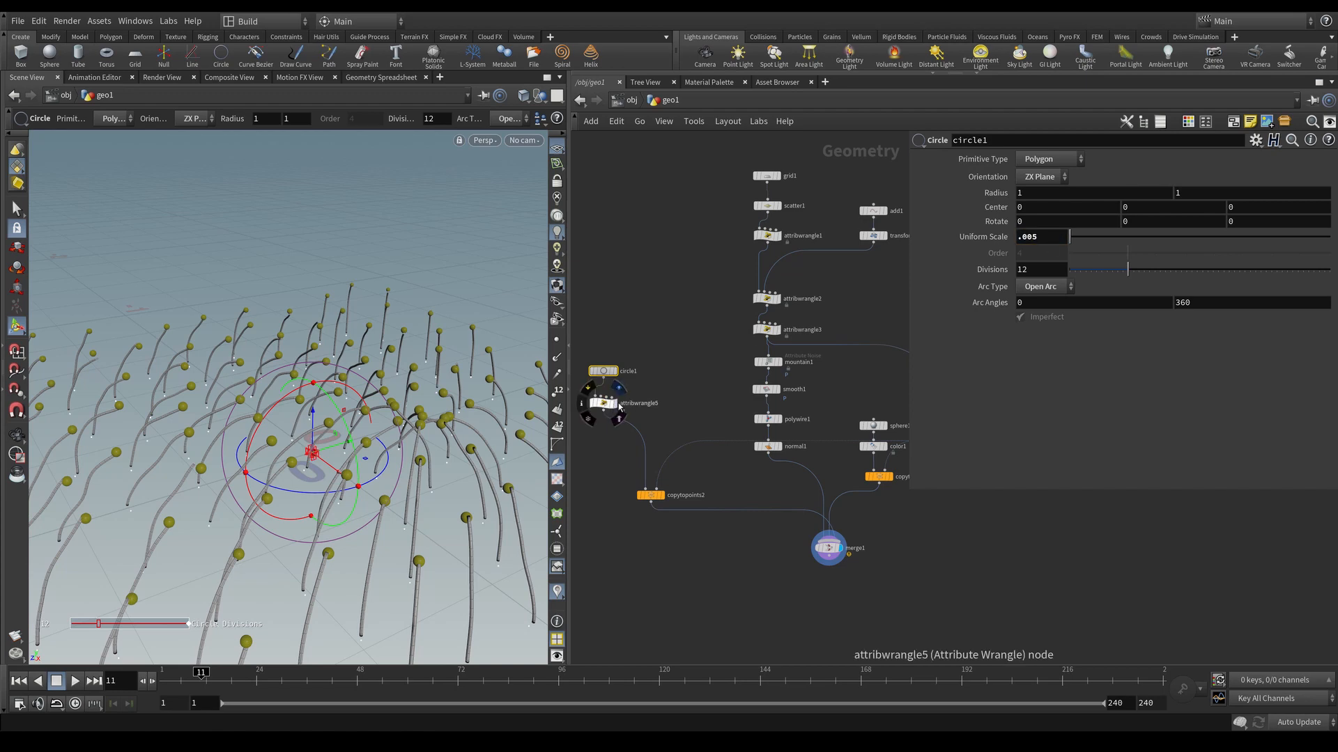
Step: Display attribwrangle5 on its own and set circle1's uniform scale to .009
{"action": "left_click", "coordinate": [615, 403]}
{"action": "key", "text": "space+g"}
{"action": "left_click_drag", "start_coordinate": [398, 454], "coordinate": [255, 552]}
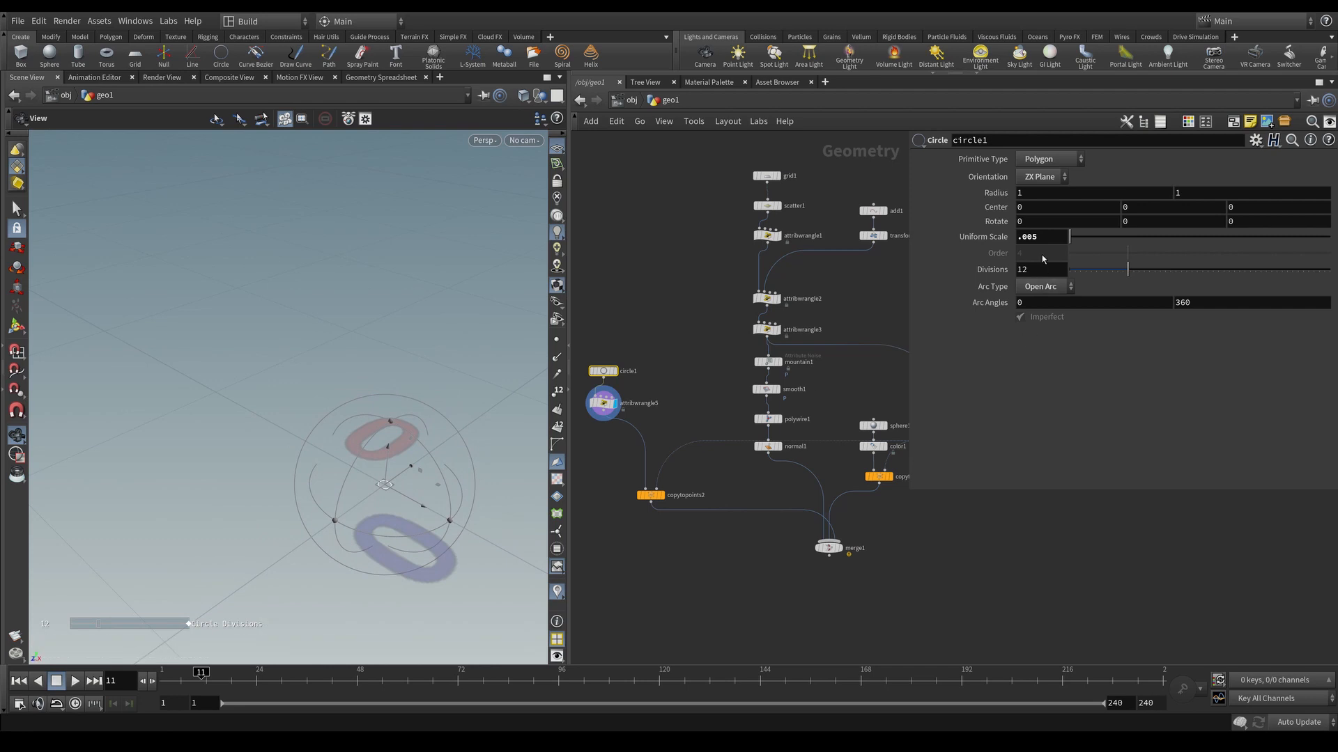
{"action": "left_click", "coordinate": [1043, 238]}
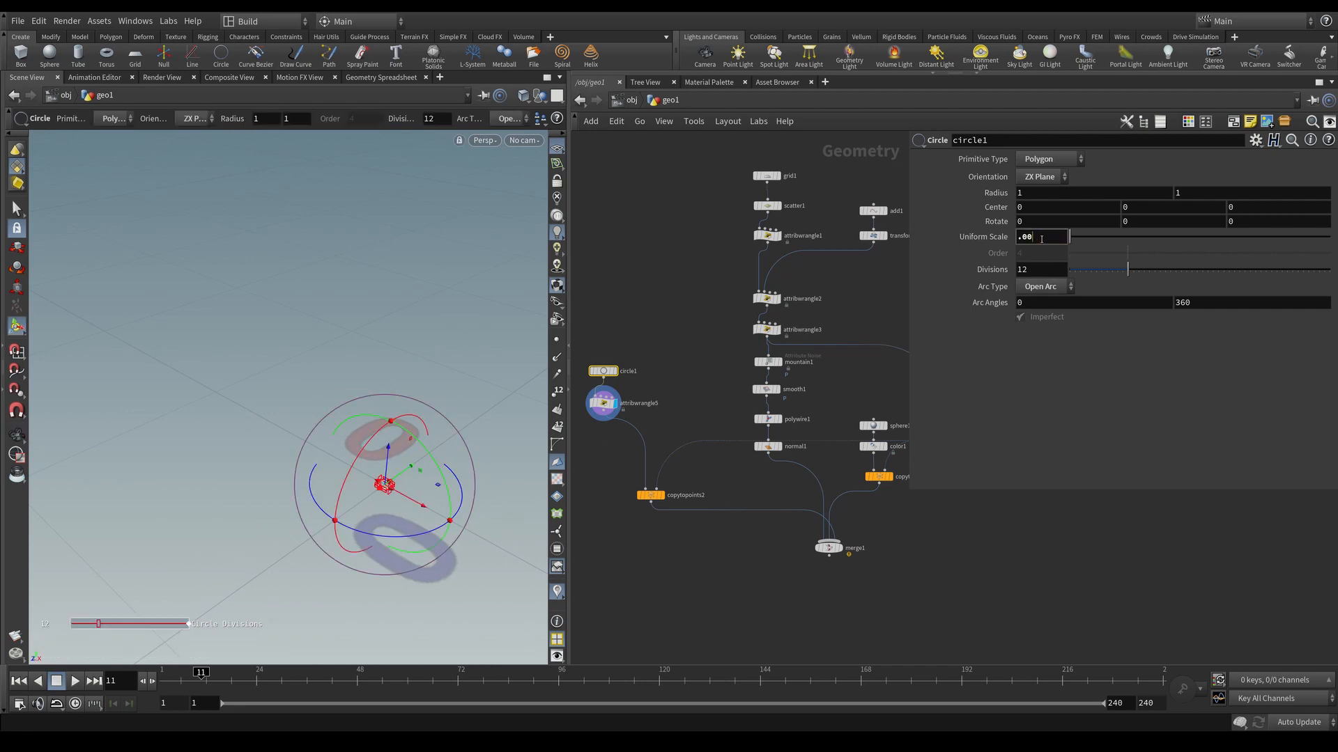
{"action": "type", "text": "9"}
{"action": "key", "text": "Return"}
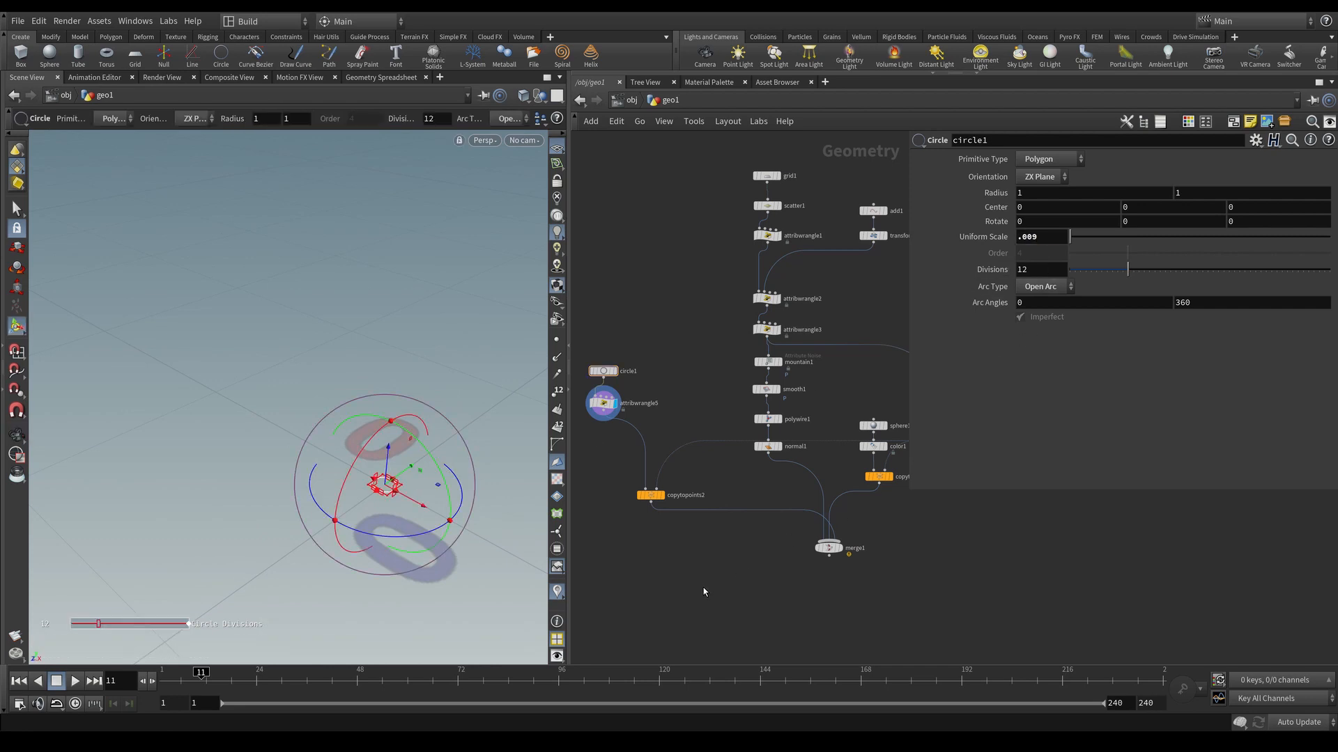
Step: Inspect the circle size around the spheres in merge1 and the single circle in attribwrangle5
{"action": "left_click", "coordinate": [838, 548]}
{"action": "scroll", "coordinate": [458, 452], "scroll_direction": "down", "scroll_amount": 10}
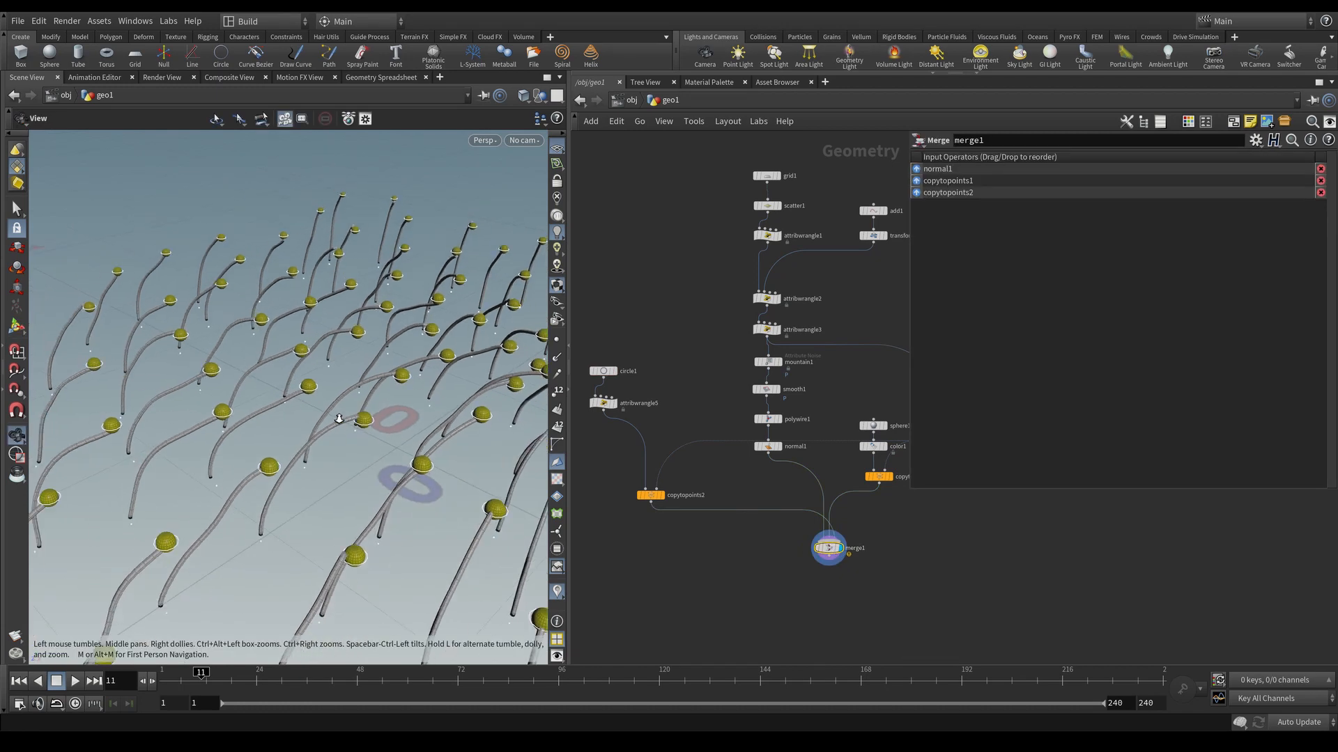
{"action": "middle_click_drag", "start_coordinate": [619, 451], "coordinate": [698, 443]}
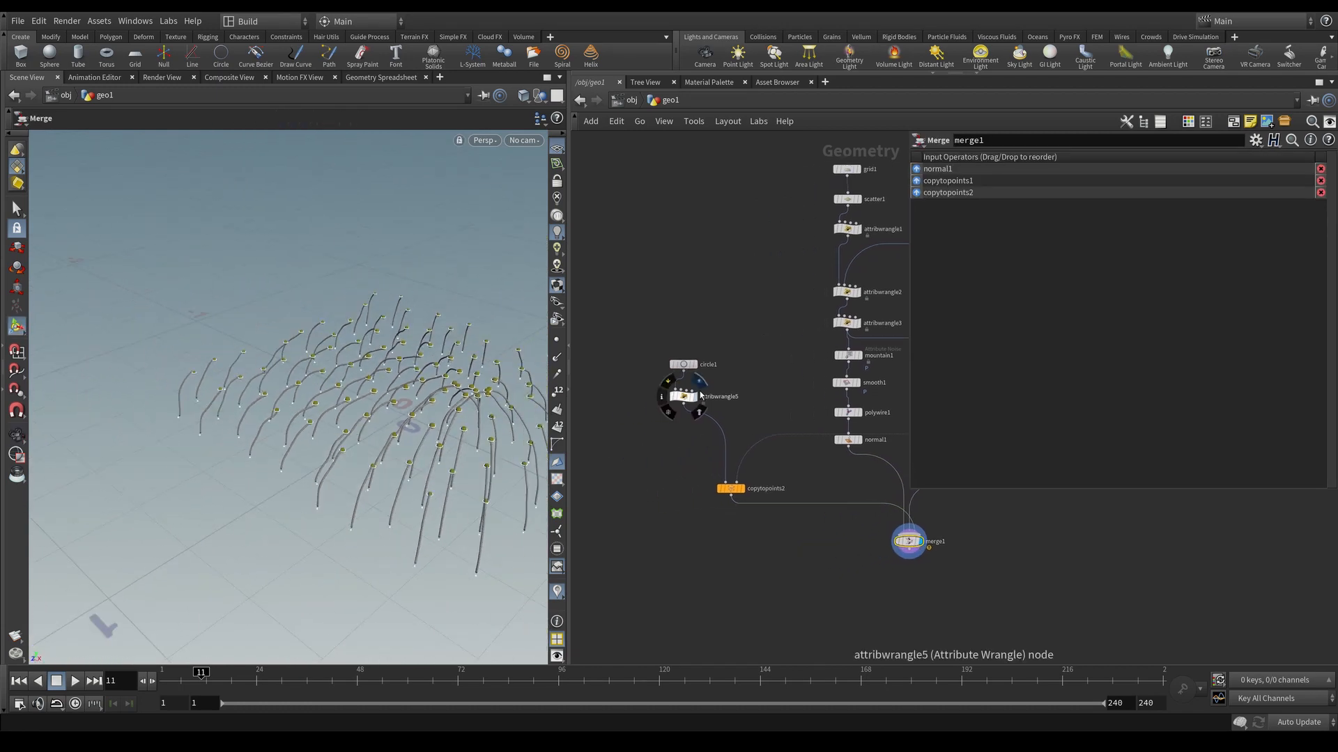
{"action": "left_click", "coordinate": [700, 397]}
{"action": "key", "text": "Escape"}
{"action": "scroll", "coordinate": [418, 432], "scroll_direction": "up", "scroll_amount": 6}
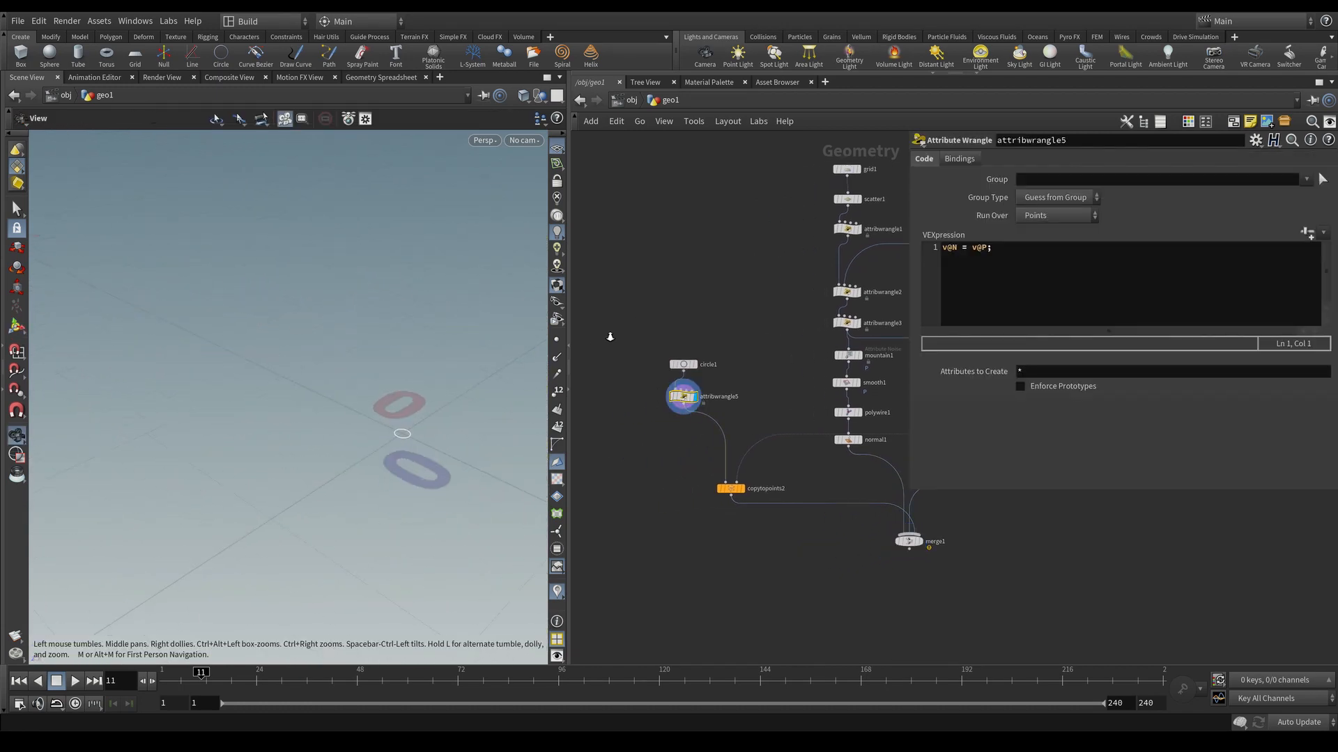
{"action": "key", "text": "Return"}
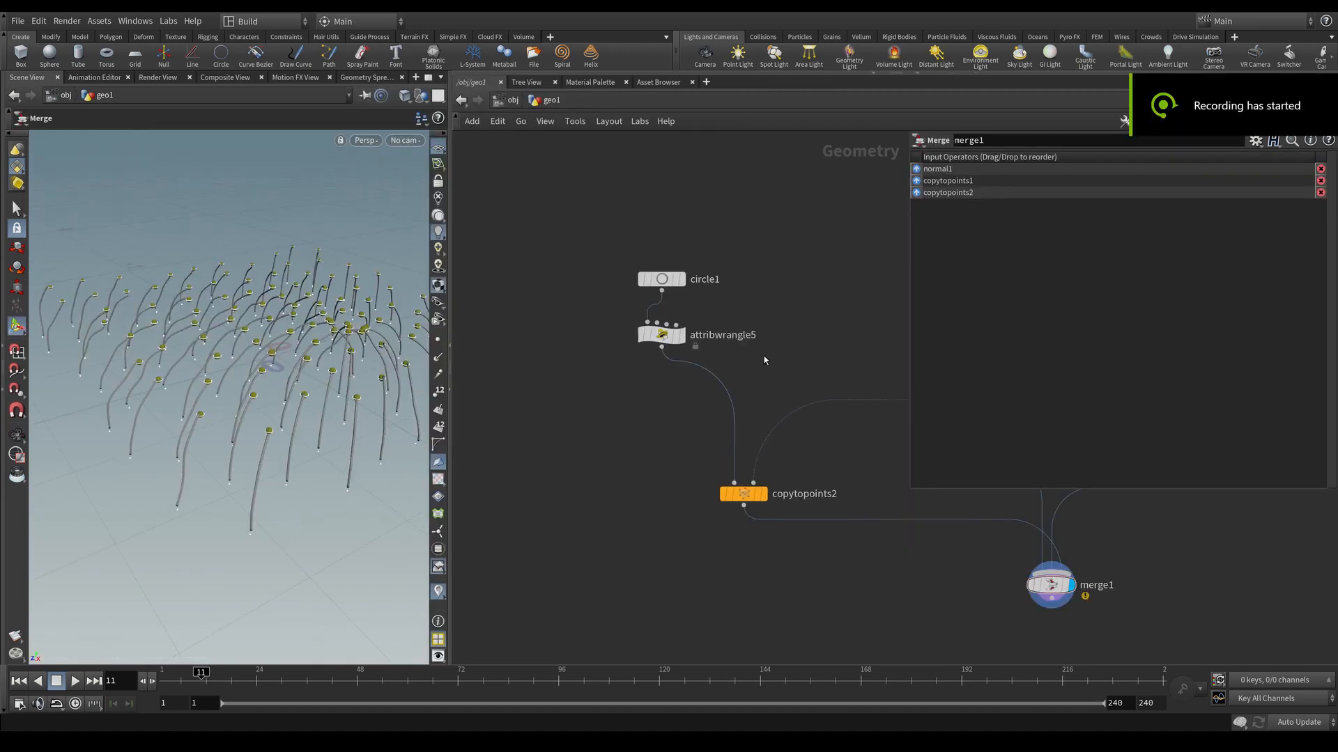
Step: Duplicate circle1 as a separate circle node, display the copy and set its arc type to Closed Arc
{"action": "left_click", "coordinate": [661, 279]}
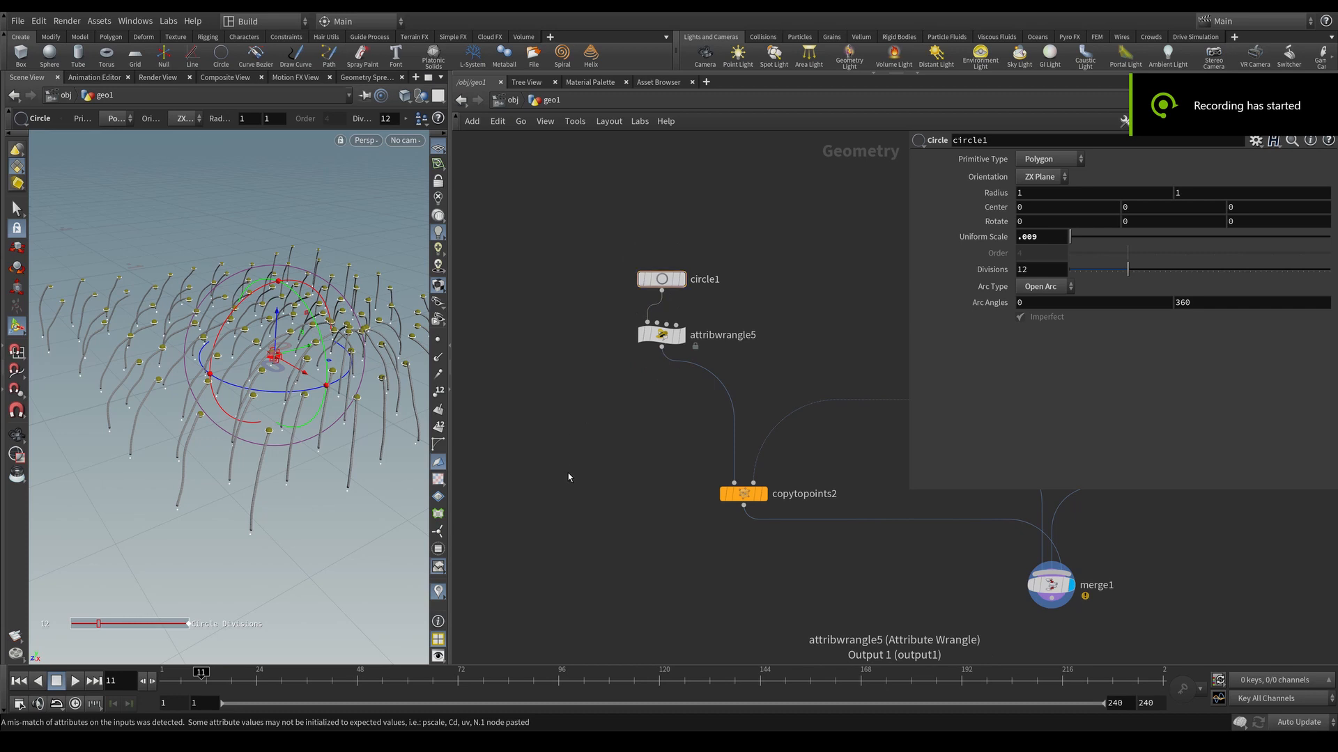
{"action": "key", "text": "ctrl+v"}
{"action": "left_click", "coordinate": [528, 411]}
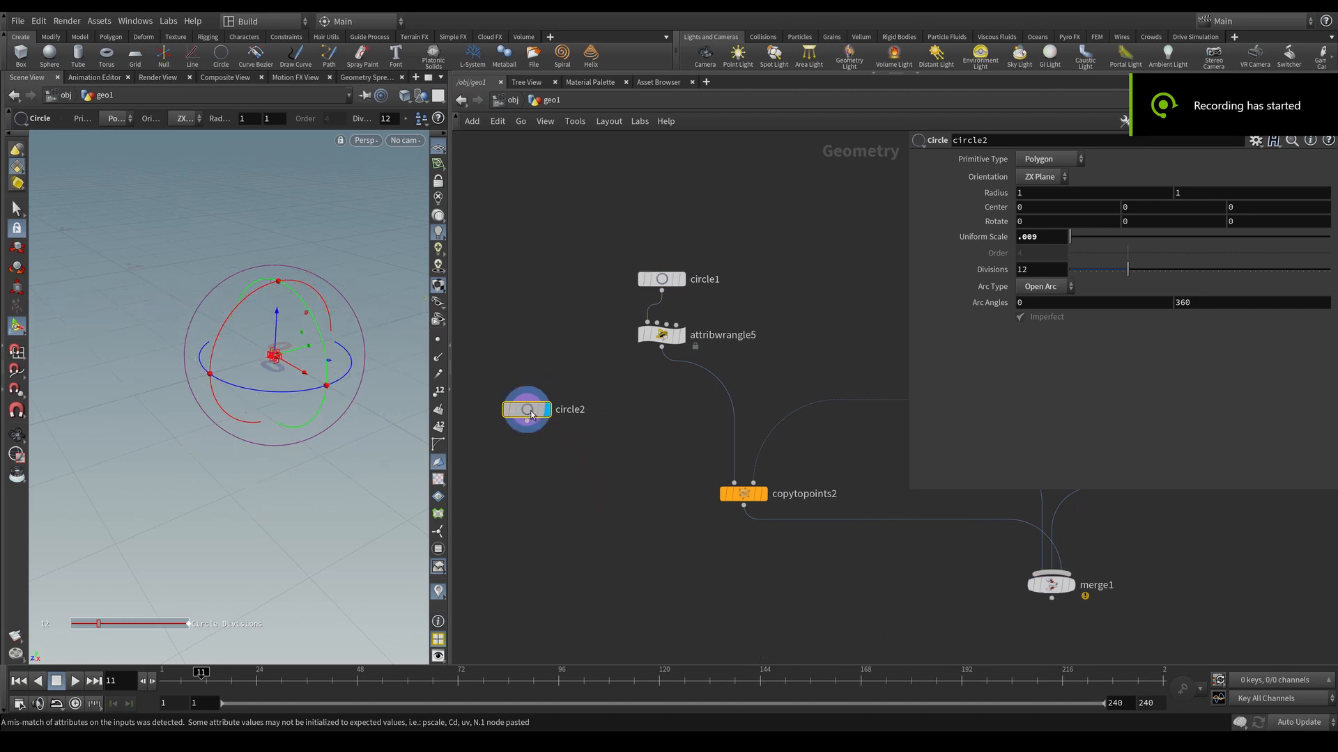
{"action": "left_click", "coordinate": [1040, 287]}
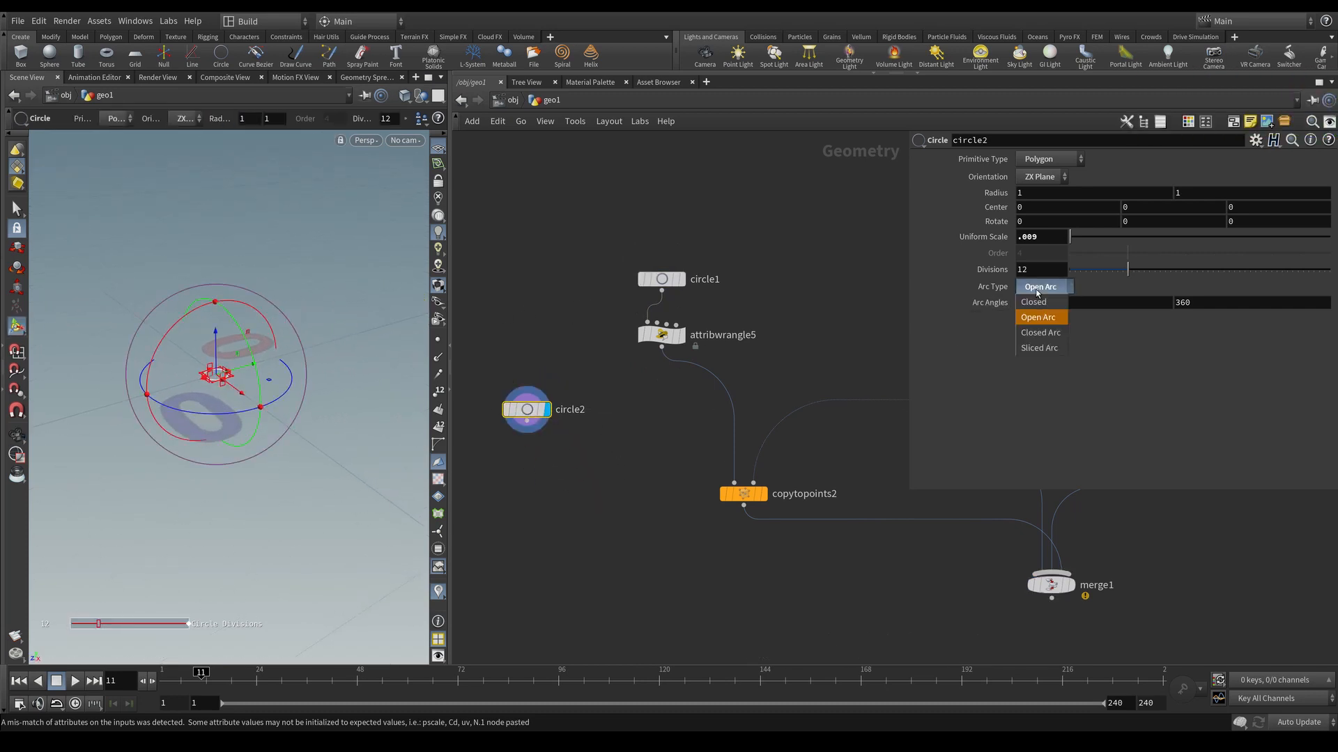
{"action": "left_click", "coordinate": [1045, 332]}
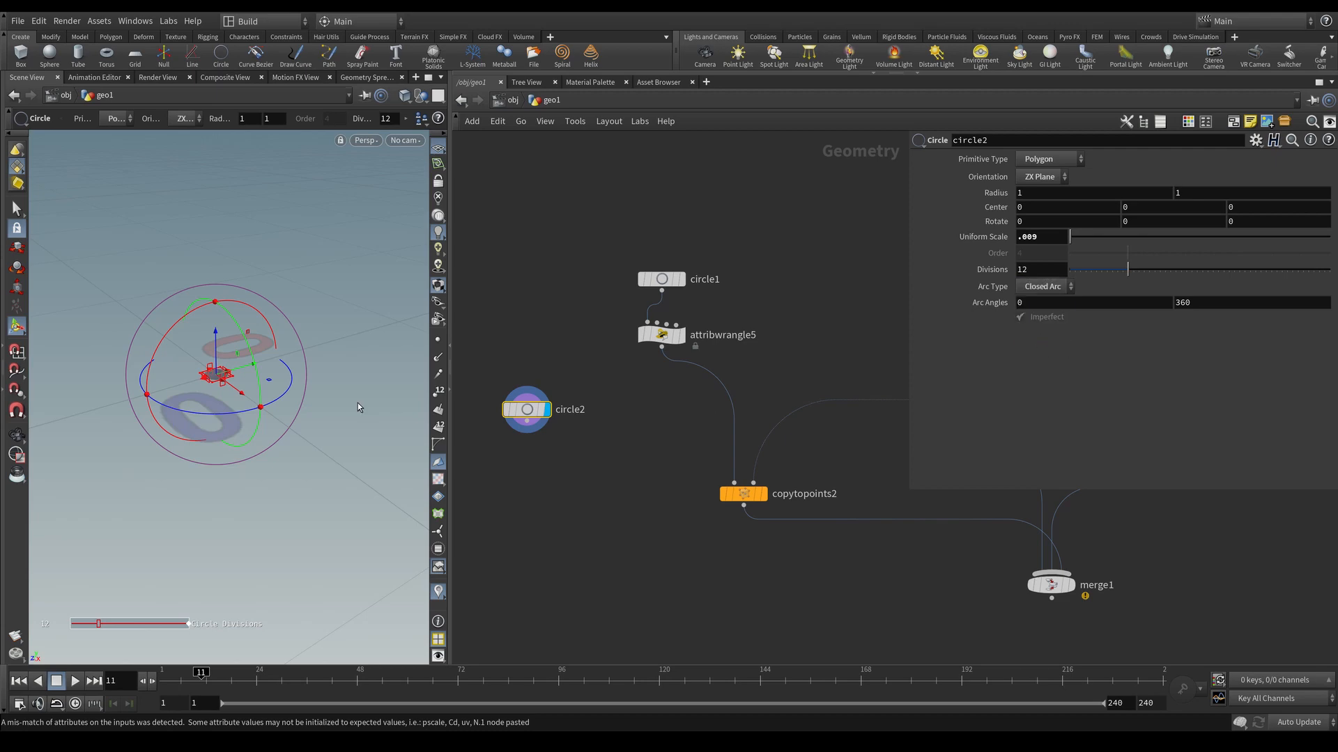
{"action": "key", "text": "Escape"}
{"action": "left_click_drag", "start_coordinate": [234, 368], "coordinate": [358, 358]}
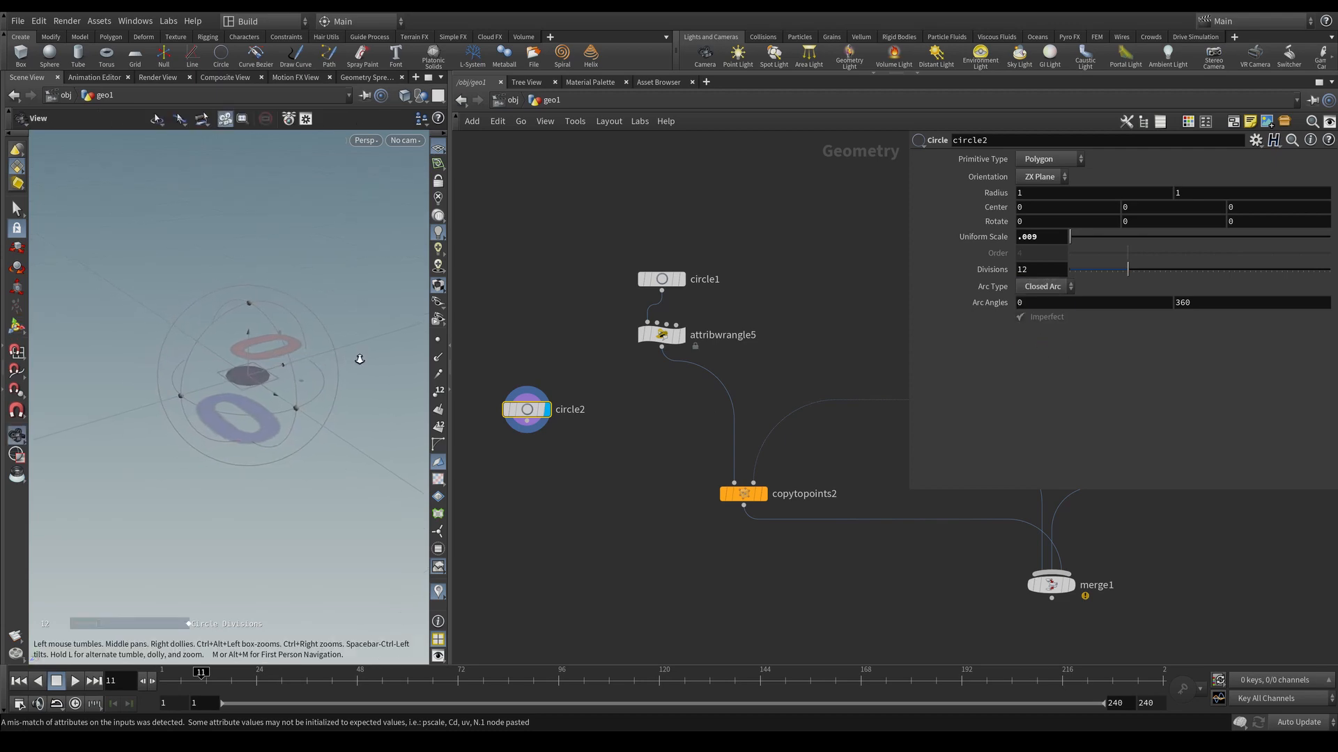
{"action": "key", "text": "Return"}
Step: Add a Reverse node below circle2 and display its result
{"action": "key", "text": "Tab"}
{"action": "type", "text": "reverse"}
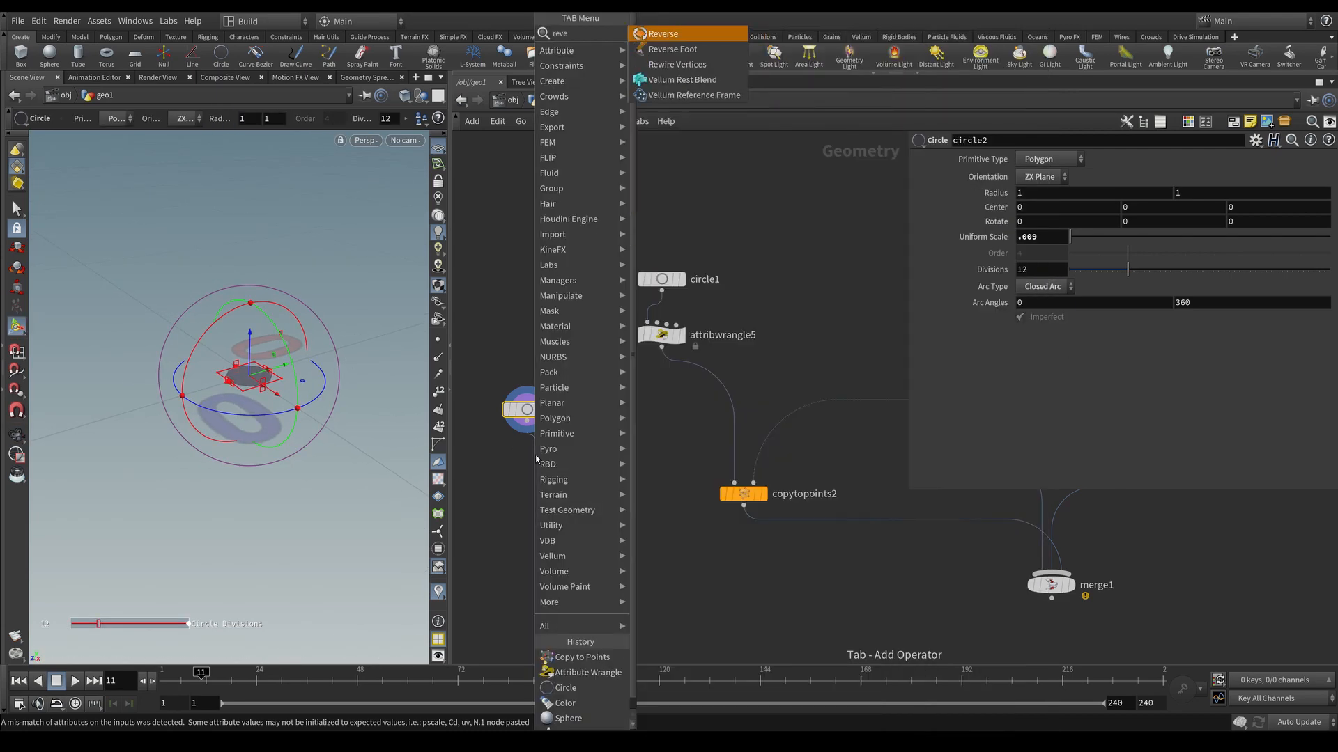
{"action": "key", "text": "Return"}
{"action": "left_click", "coordinate": [534, 456]}
{"action": "key", "text": "r"}
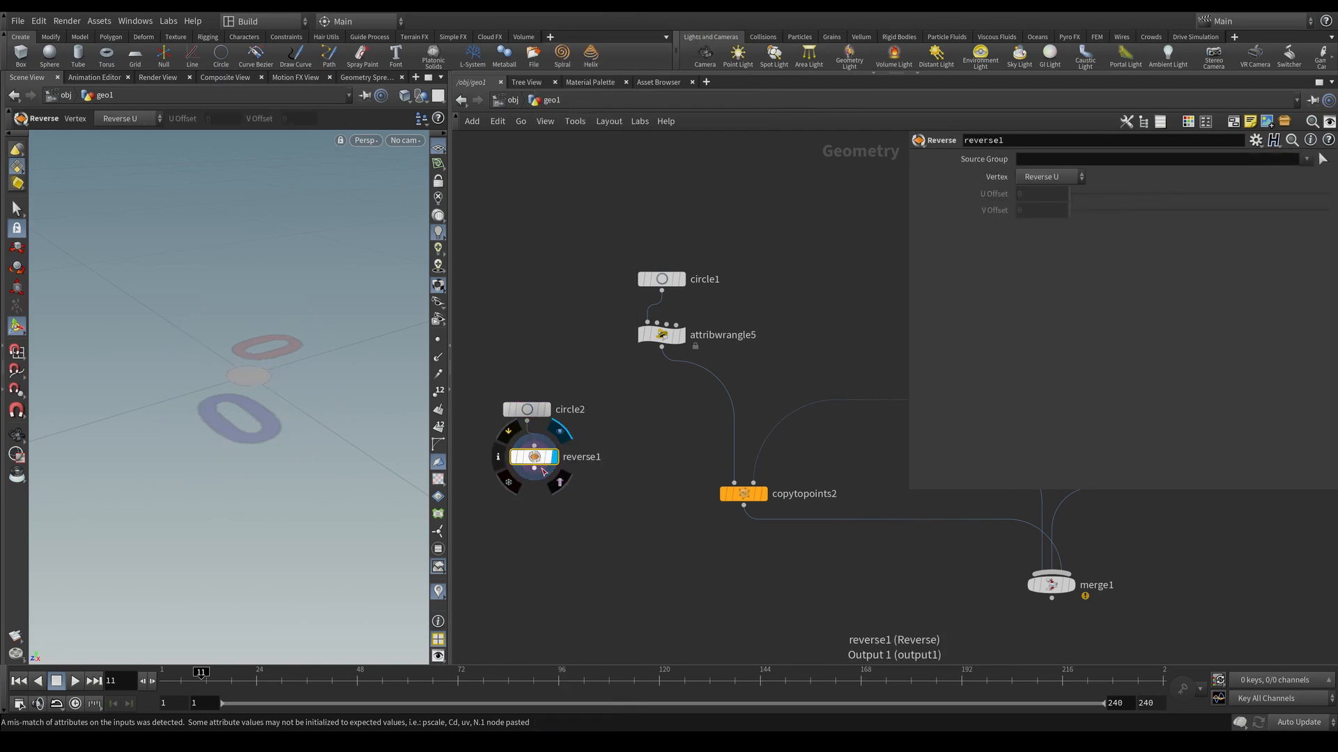
Step: Add a Transform node below reverse1 and display its result
{"action": "left_click", "coordinate": [534, 468]}
{"action": "key", "text": "Tab"}
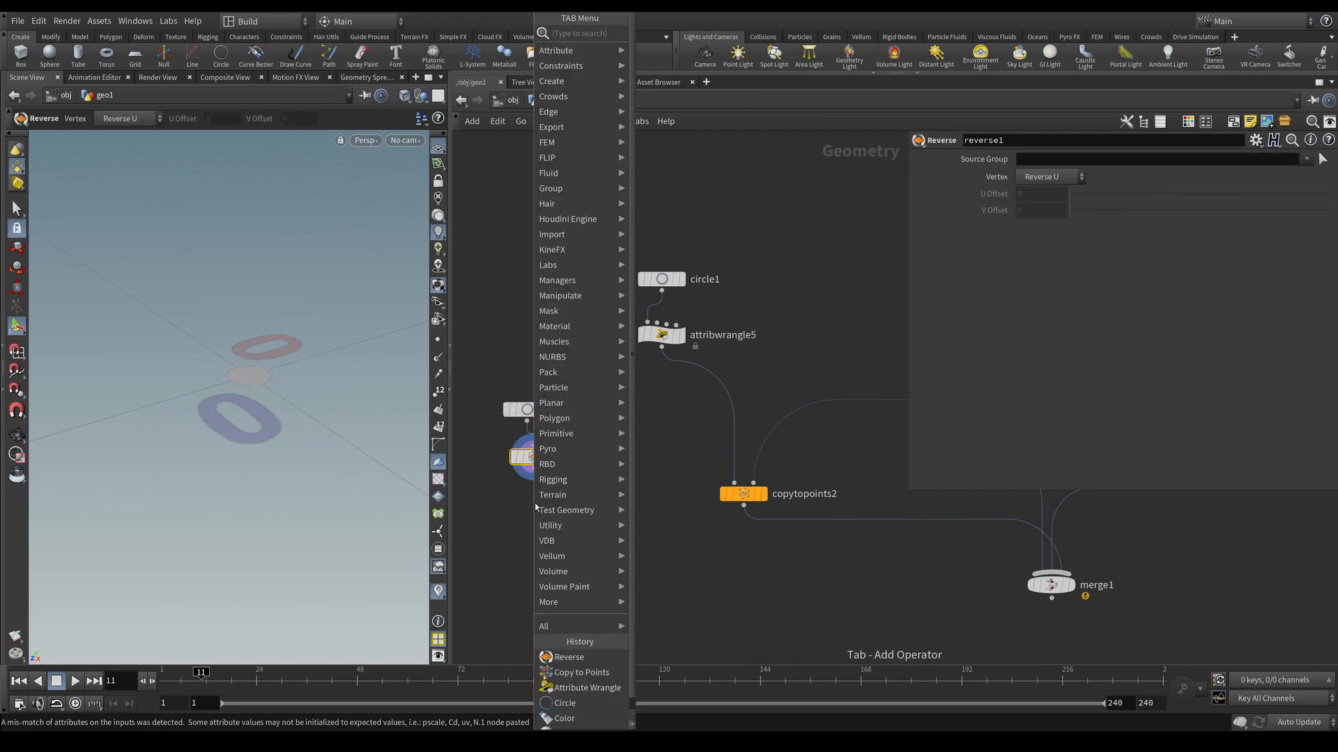
{"action": "type", "text": "transfor,"}
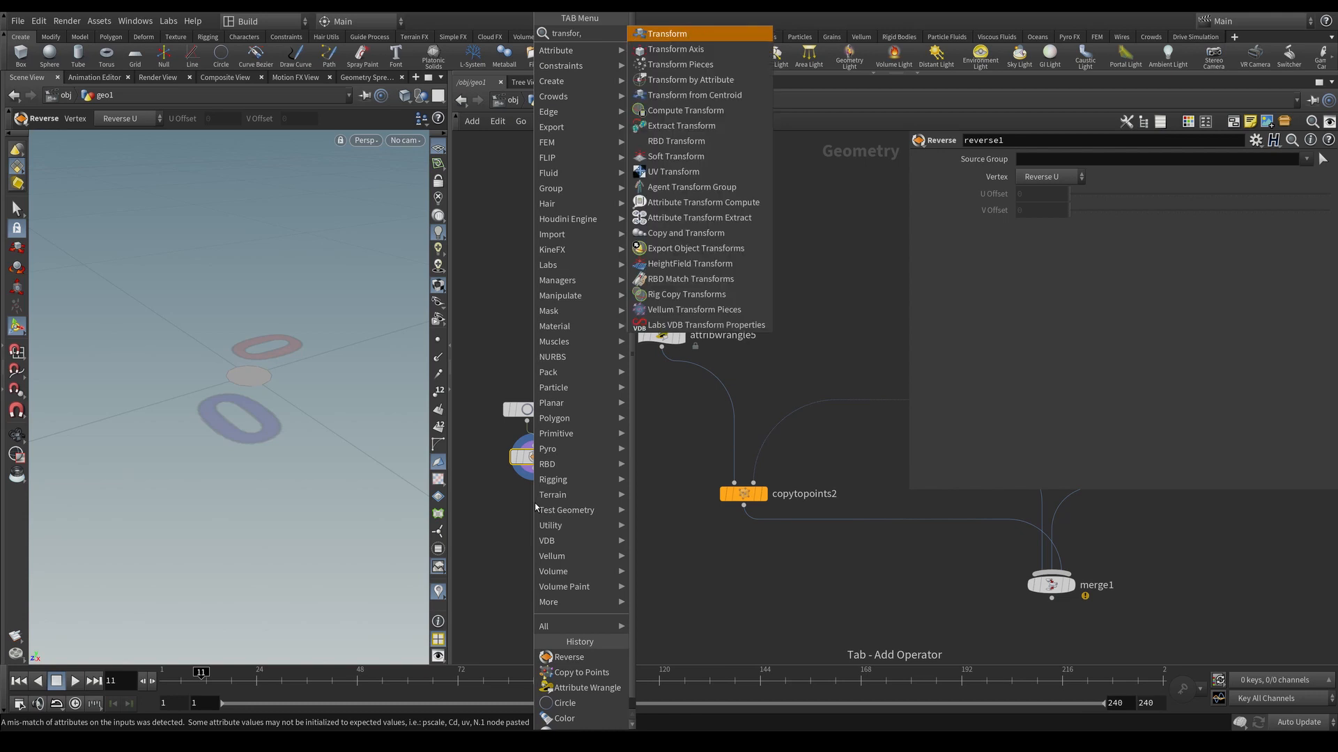
{"action": "key", "text": "Return"}
{"action": "left_click", "coordinate": [534, 503]}
{"action": "key", "text": "r"}
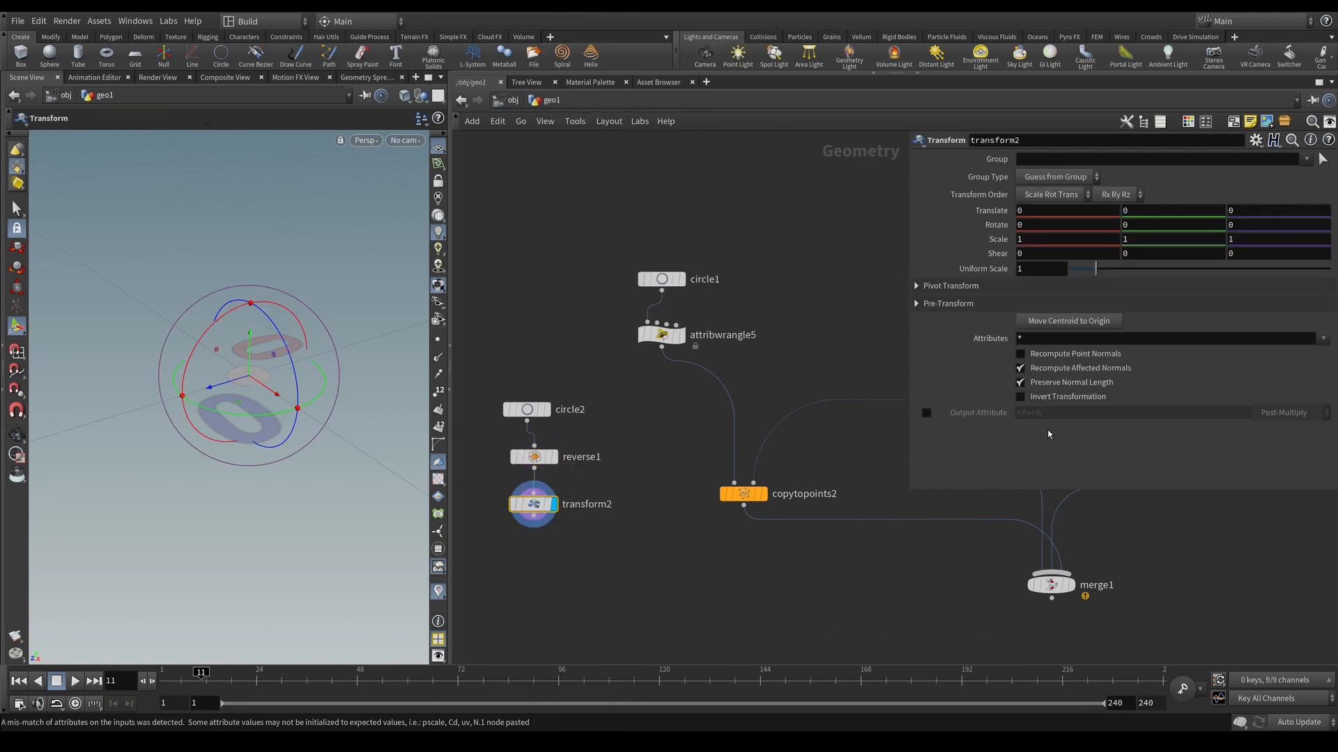
Step: Stretch the closed circle in transform2 with a scale of 1.7 in X and 5.3 in Z
{"action": "middle_click_drag", "start_coordinate": [1243, 244], "coordinate": [1251, 243]}
{"action": "middle_click_drag", "start_coordinate": [1065, 243], "coordinate": [1064, 243]}
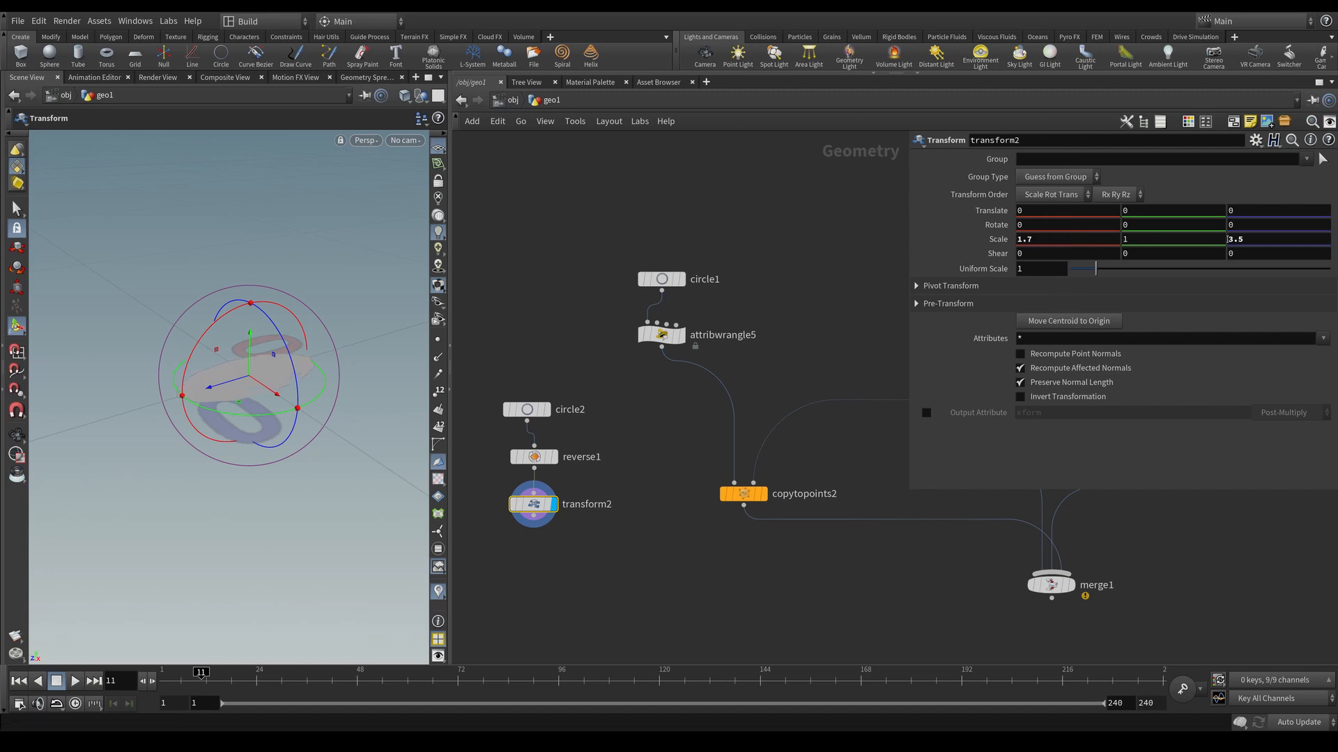
{"action": "middle_click_drag", "start_coordinate": [1254, 240], "coordinate": [1327, 242]}
Step: Move the stretched circle in transform2 along Z by about 0.046 so one end sits at the origin
{"action": "left_click_drag", "start_coordinate": [232, 388], "coordinate": [115, 422]}
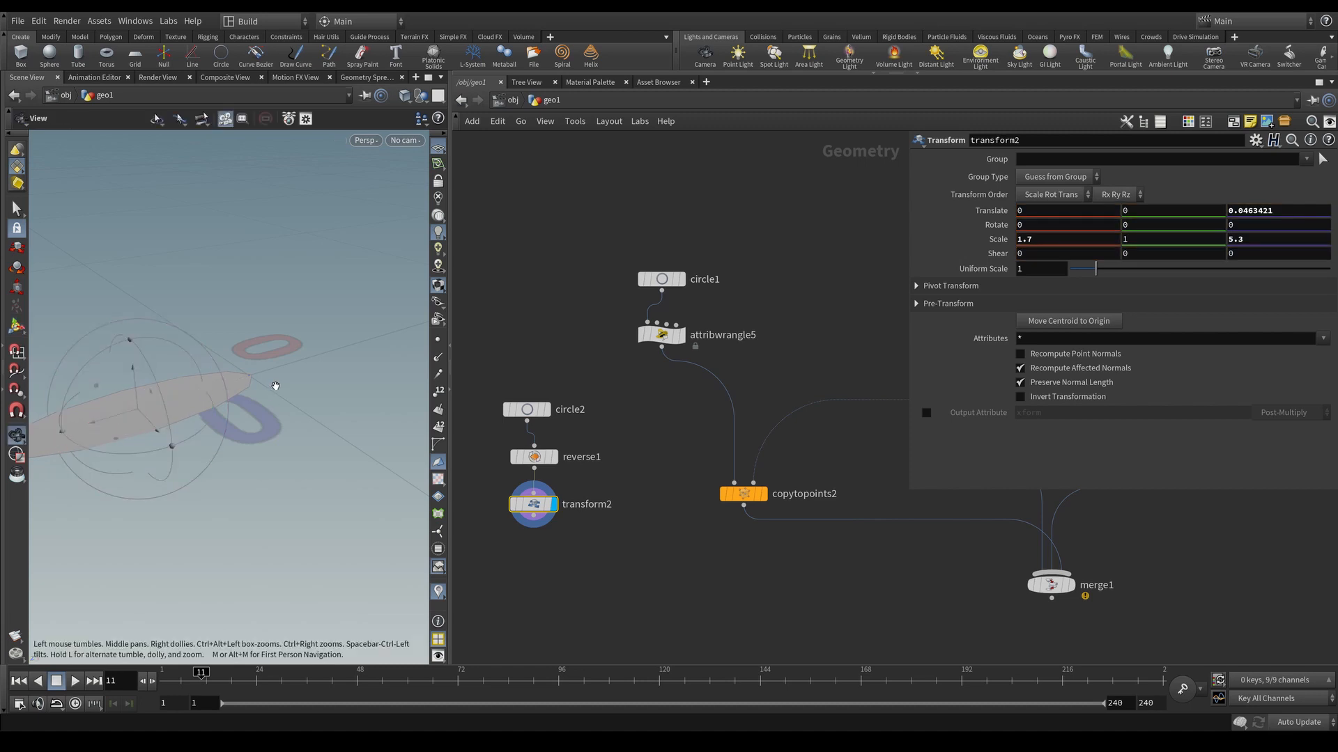
{"action": "middle_click_drag", "start_coordinate": [275, 384], "coordinate": [322, 389], "text": "alt"}
{"action": "right_click_drag", "start_coordinate": [322, 389], "coordinate": [253, 420], "text": "alt"}
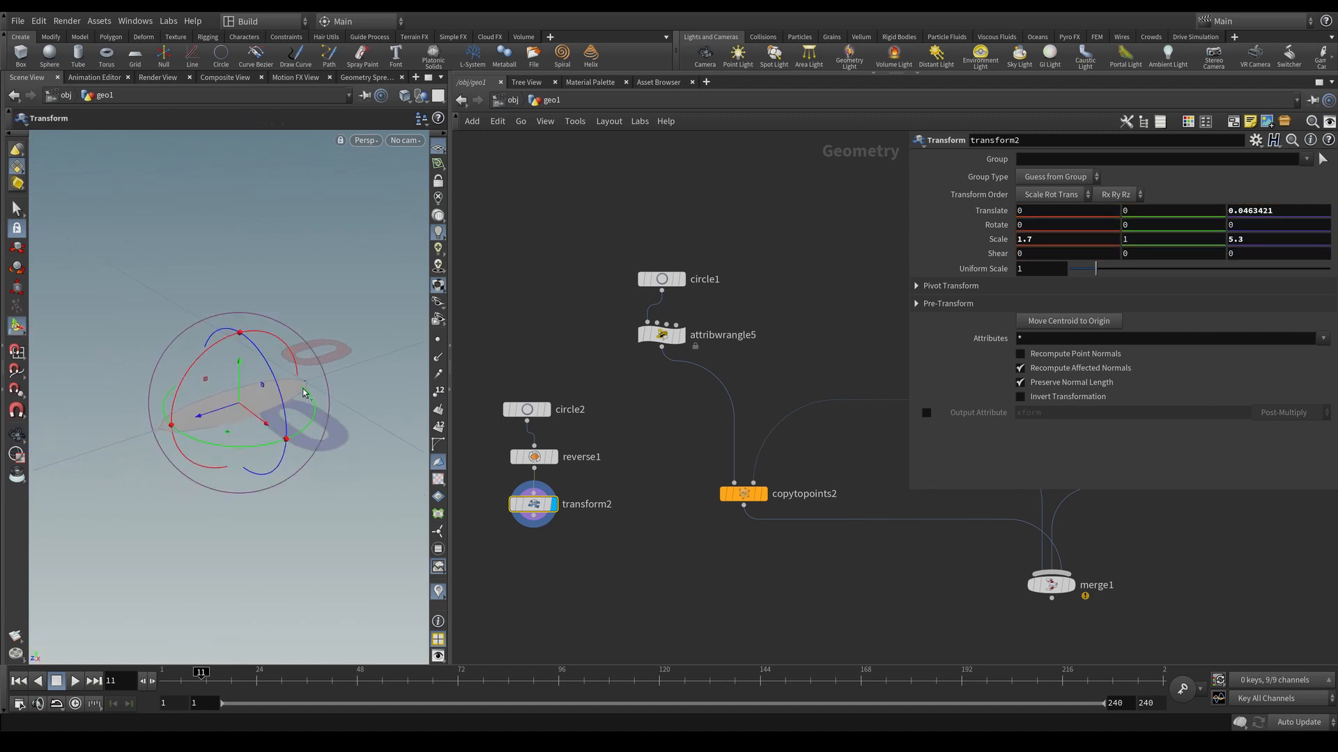
{"action": "left_click_drag", "start_coordinate": [303, 393], "coordinate": [287, 385], "text": "alt"}
{"action": "middle_click_drag", "start_coordinate": [322, 369], "coordinate": [299, 389], "text": "alt"}
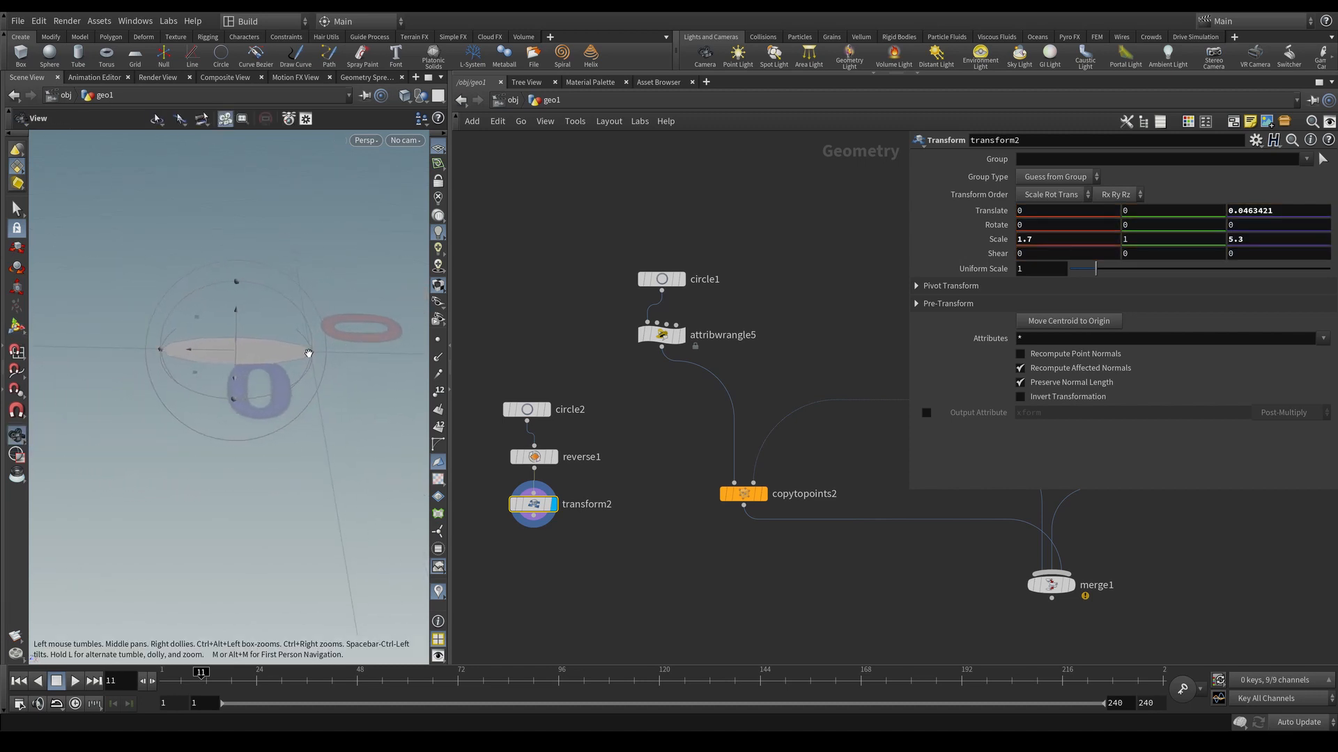
{"action": "left_click_drag", "start_coordinate": [310, 359], "coordinate": [302, 397], "text": "alt"}
{"action": "key", "text": "Return"}
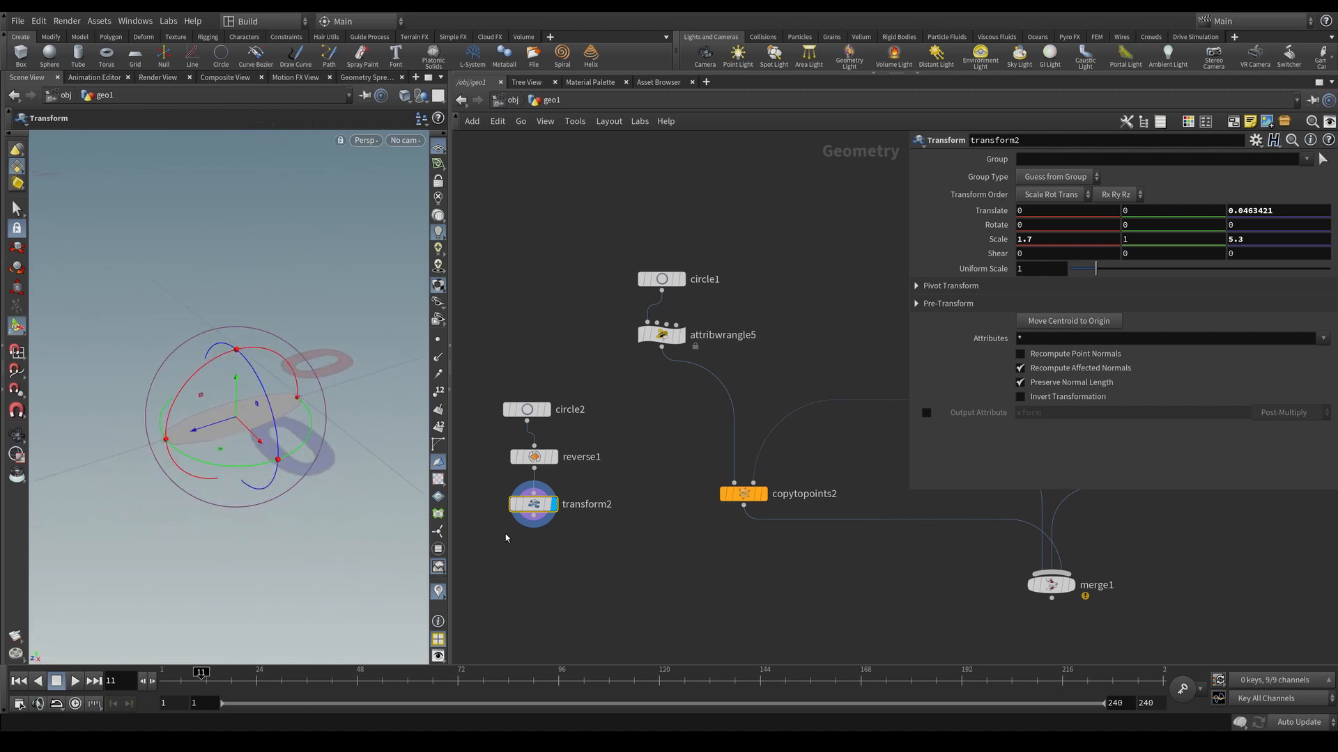
Step: Align reverse1 and transform2 in a straight column below circle2
{"action": "middle_click_drag", "start_coordinate": [542, 545], "coordinate": [544, 531]}
{"action": "left_click_drag", "start_coordinate": [534, 445], "coordinate": [527, 436]}
{"action": "left_click_drag", "start_coordinate": [531, 496], "coordinate": [526, 490]}
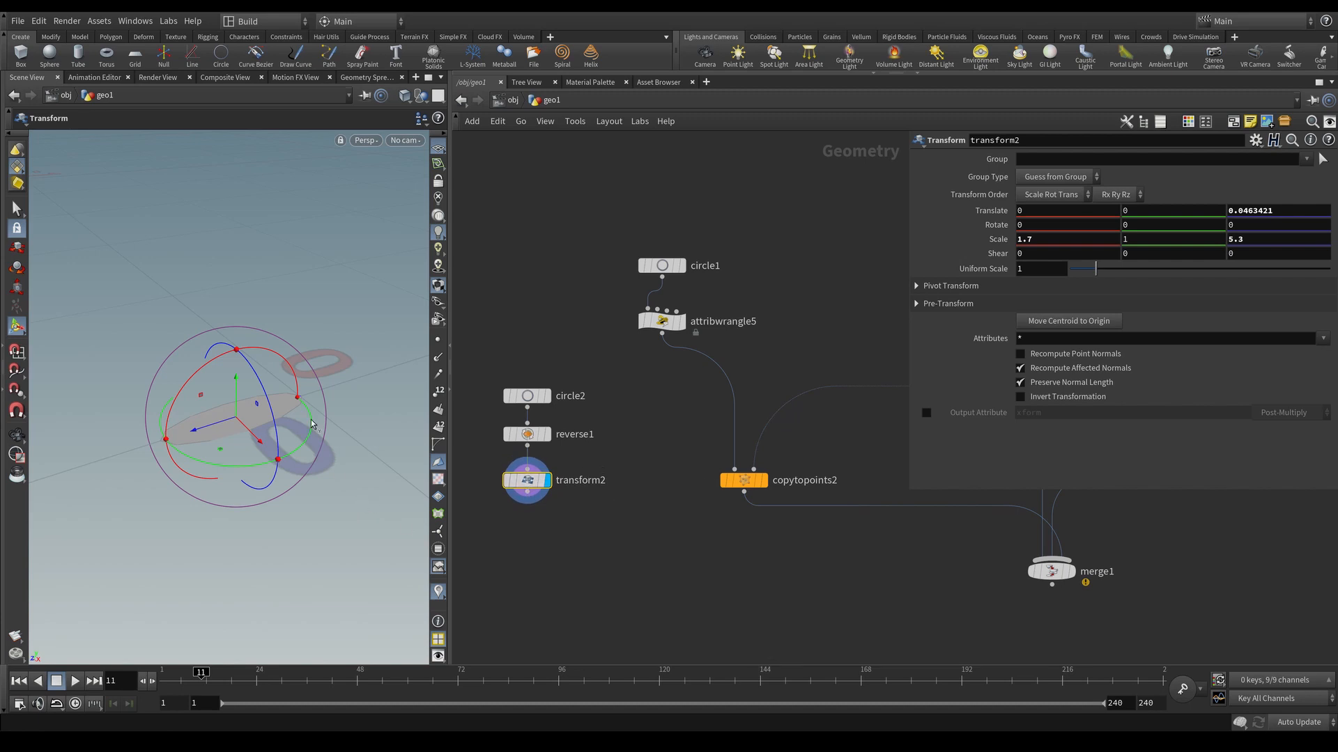
{"action": "mouse_move", "coordinate": [319, 398]}
{"action": "left_mouse_down", "text": "alt"}
{"action": "mouse_move", "coordinate": [374, 376]}
{"action": "mouse_move", "coordinate": [328, 374]}
{"action": "mouse_move", "coordinate": [326, 386]}
{"action": "left_mouse_up", "text": "alt"}
{"action": "middle_click_drag", "start_coordinate": [327, 387], "coordinate": [308, 405], "text": "alt"}
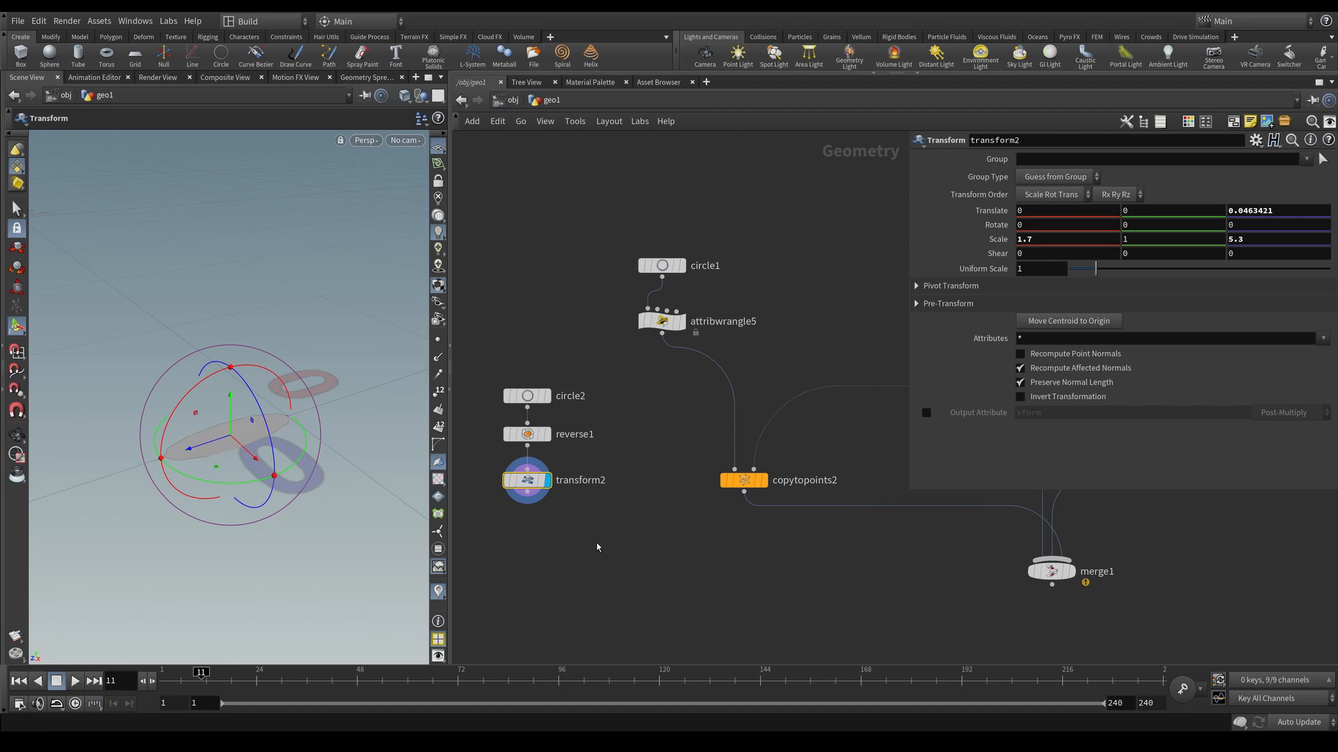
Step: Display attribwrangle5 and move circle2, reverse1 and transform2 together, farther from the circle1 branch
{"action": "mouse_move", "coordinate": [596, 548]}
{"action": "middle_mouse_down"}
{"action": "mouse_move", "coordinate": [588, 513]}
{"action": "mouse_move", "coordinate": [583, 548]}
{"action": "middle_mouse_up"}
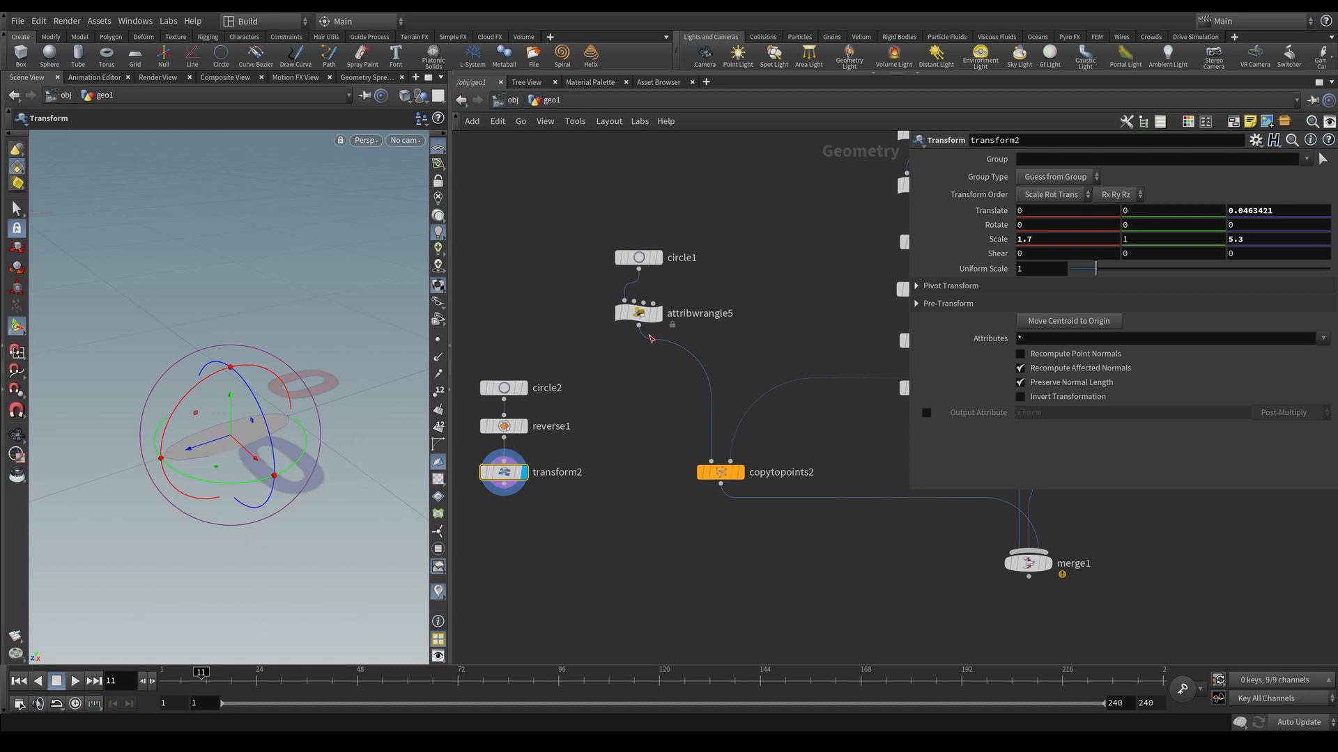
{"action": "left_click", "coordinate": [639, 314]}
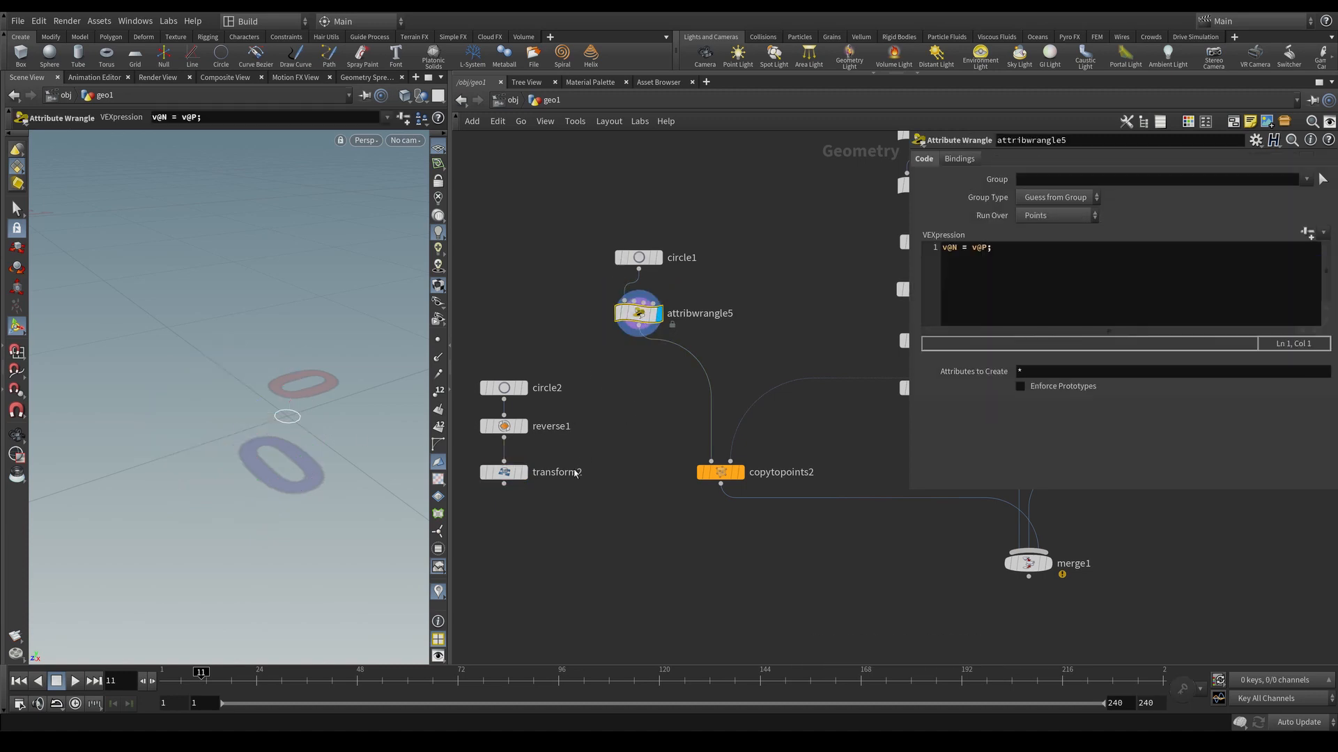
{"action": "middle_click_drag", "start_coordinate": [614, 444], "coordinate": [618, 469]}
{"action": "left_click_drag", "start_coordinate": [562, 367], "coordinate": [511, 534]}
{"action": "middle_click_drag", "start_coordinate": [555, 539], "coordinate": [621, 537]}
{"action": "left_click_drag", "start_coordinate": [579, 500], "coordinate": [525, 501]}
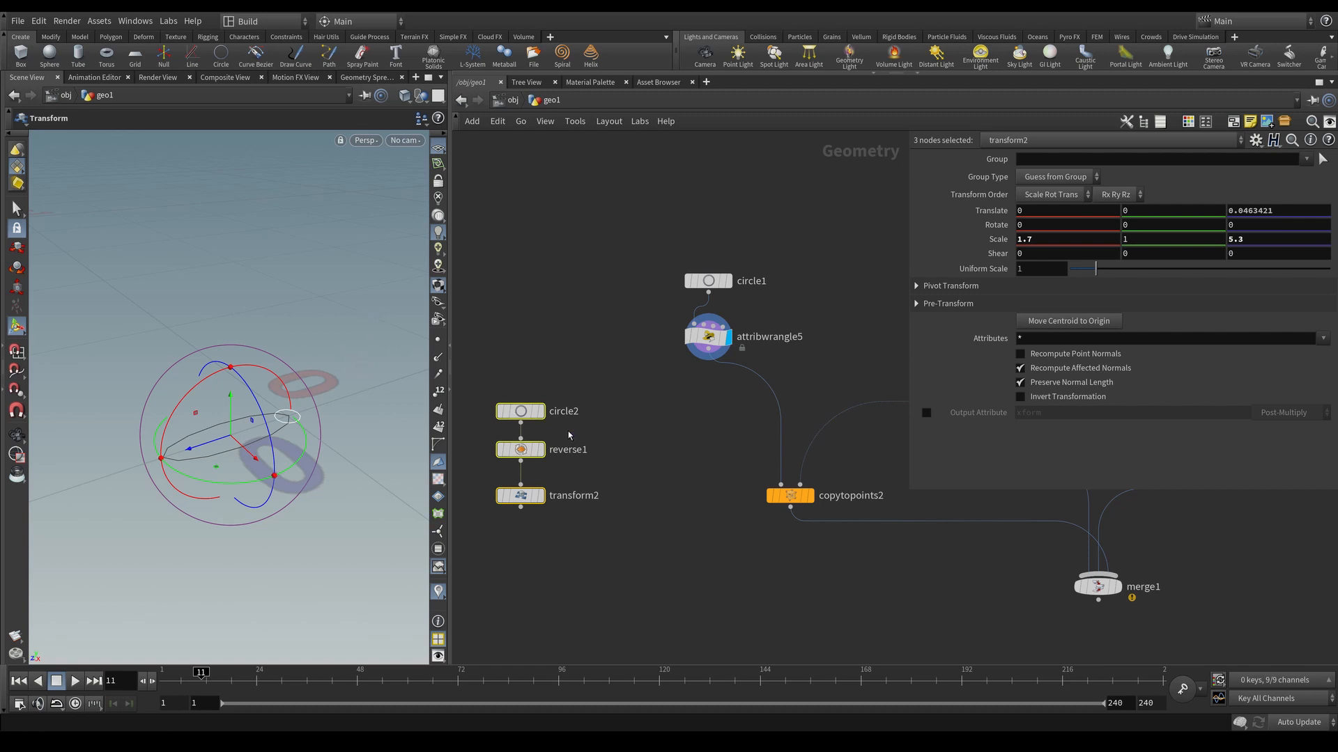
Step: Display copytopoints2, then add an Attribute Wrangle connected below it and display the wrangle
{"action": "middle_click_drag", "start_coordinate": [682, 414], "coordinate": [514, 382]}
{"action": "left_click", "coordinate": [642, 464]}
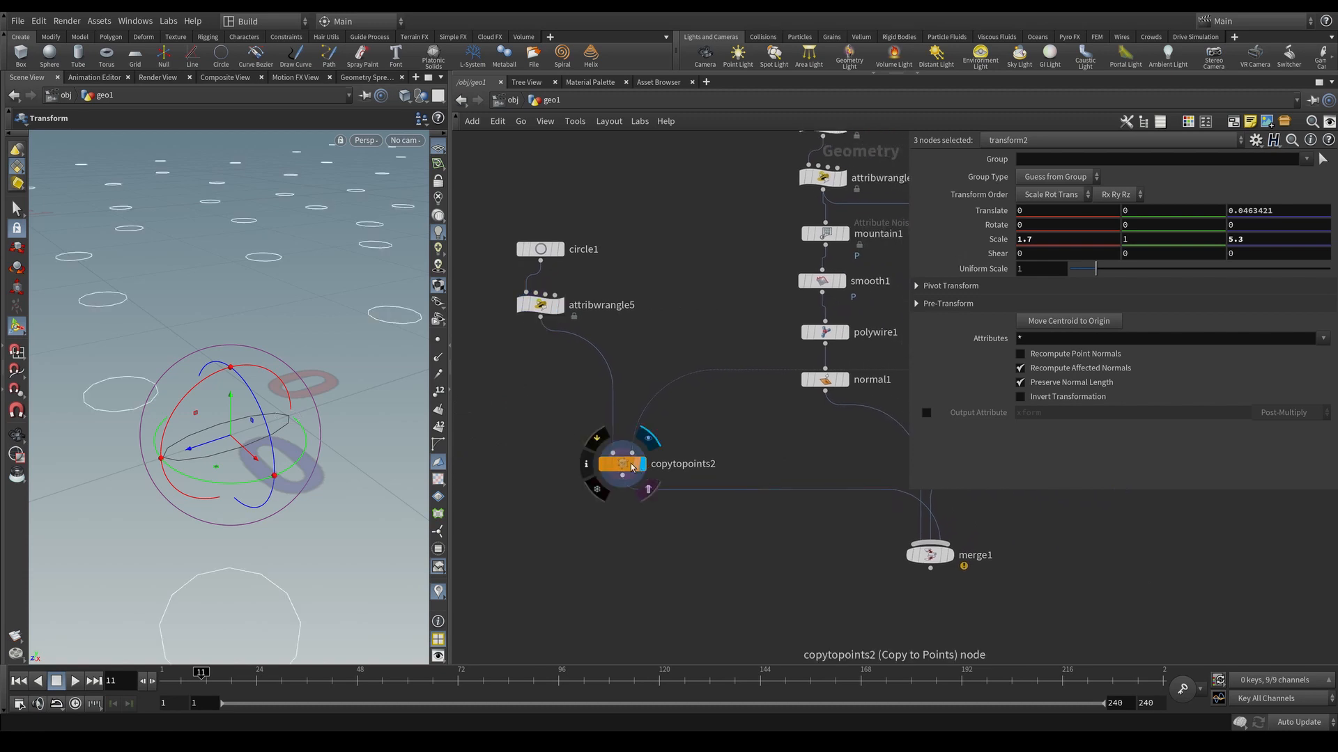
{"action": "left_click", "coordinate": [622, 465]}
{"action": "middle_click_drag", "start_coordinate": [622, 492], "coordinate": [590, 428]}
{"action": "key", "text": "Tab"}
{"action": "type", "text": "wrangle"}
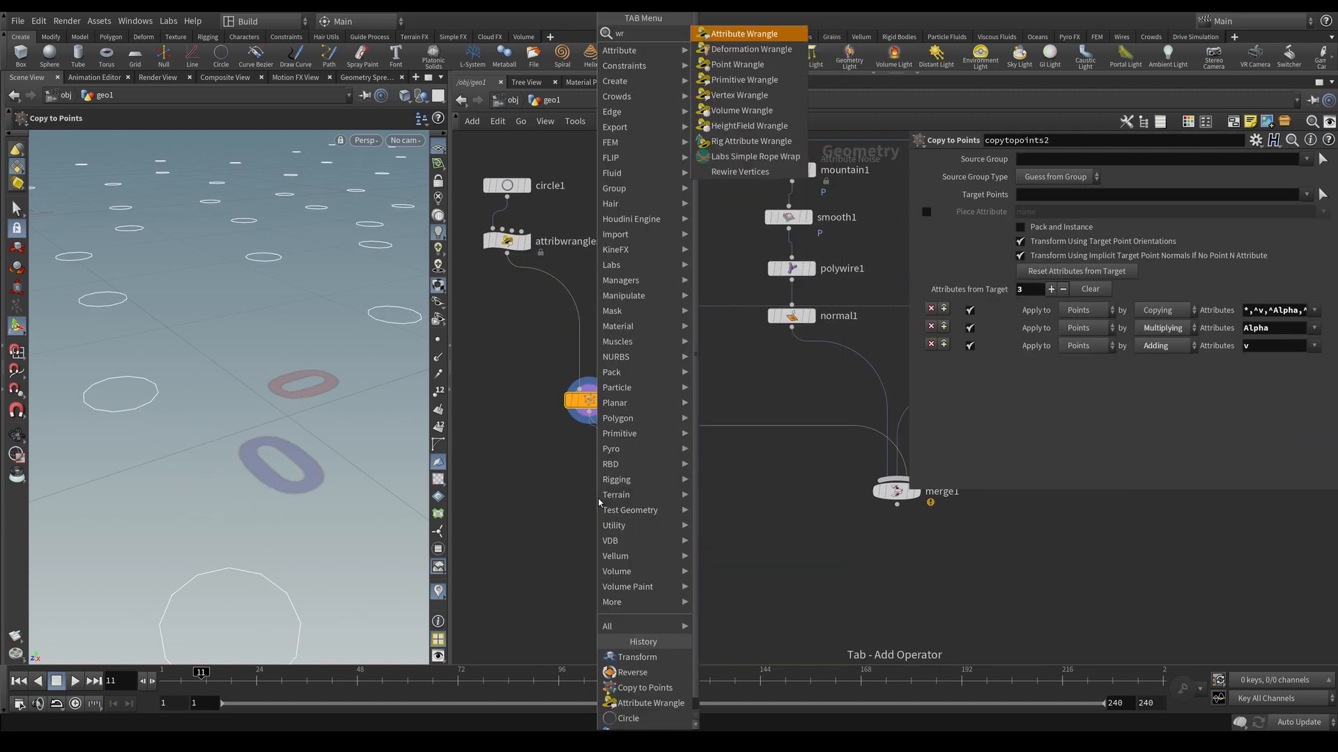
{"action": "key", "text": "Return"}
{"action": "key", "text": "Return"}
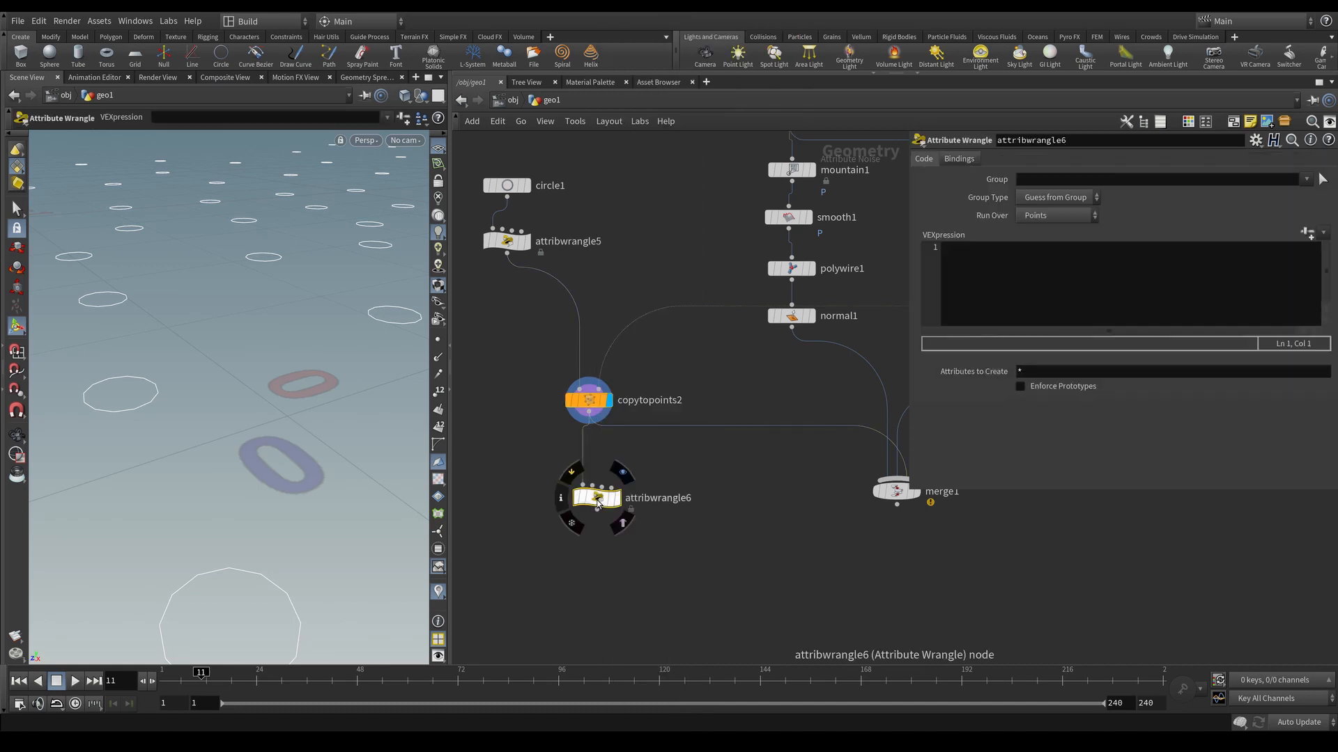
{"action": "left_click", "coordinate": [616, 498]}
Step: Move attribwrangle6 lower below copytopoints2 and connect transform1 to its second input
{"action": "middle_click_drag", "start_coordinate": [681, 444], "coordinate": [582, 443]}
{"action": "scroll", "coordinate": [674, 487], "scroll_direction": "down", "scroll_amount": 3}
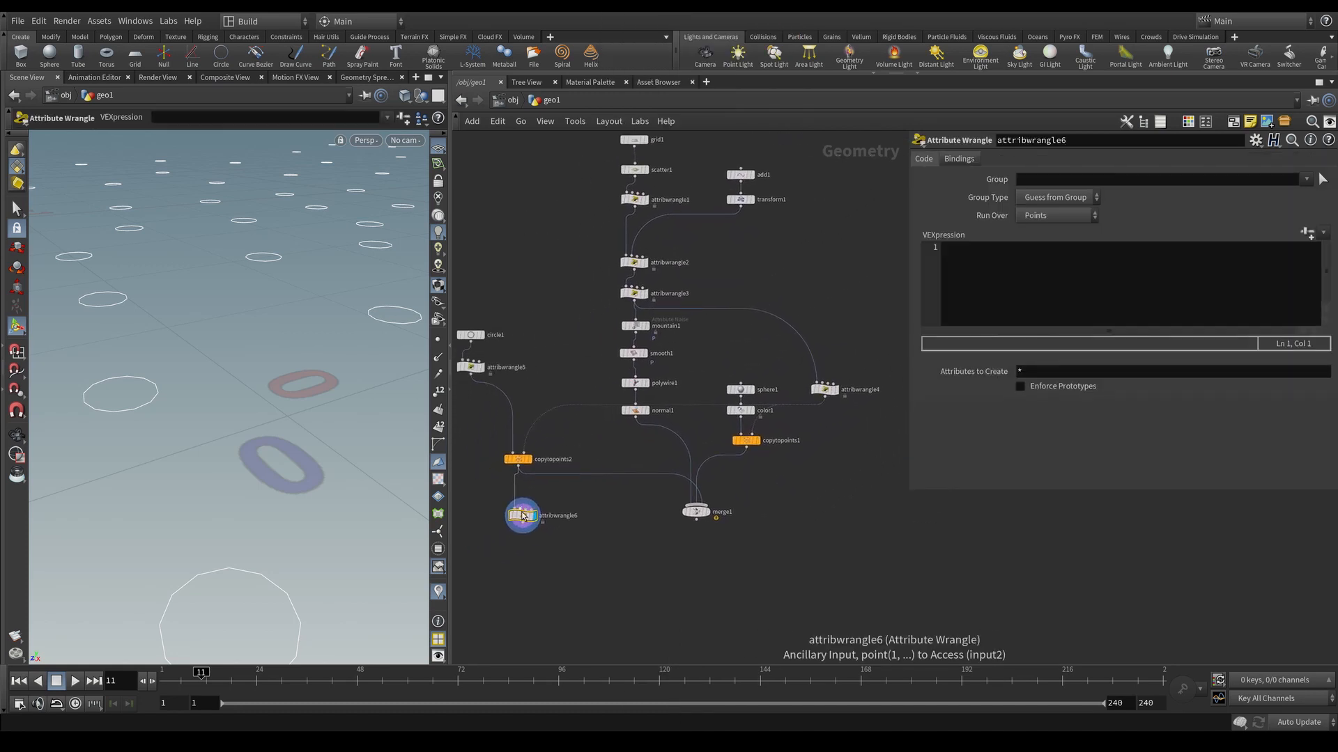
{"action": "left_click_drag", "start_coordinate": [522, 516], "coordinate": [517, 536]}
{"action": "middle_click_drag", "start_coordinate": [585, 433], "coordinate": [530, 499]}
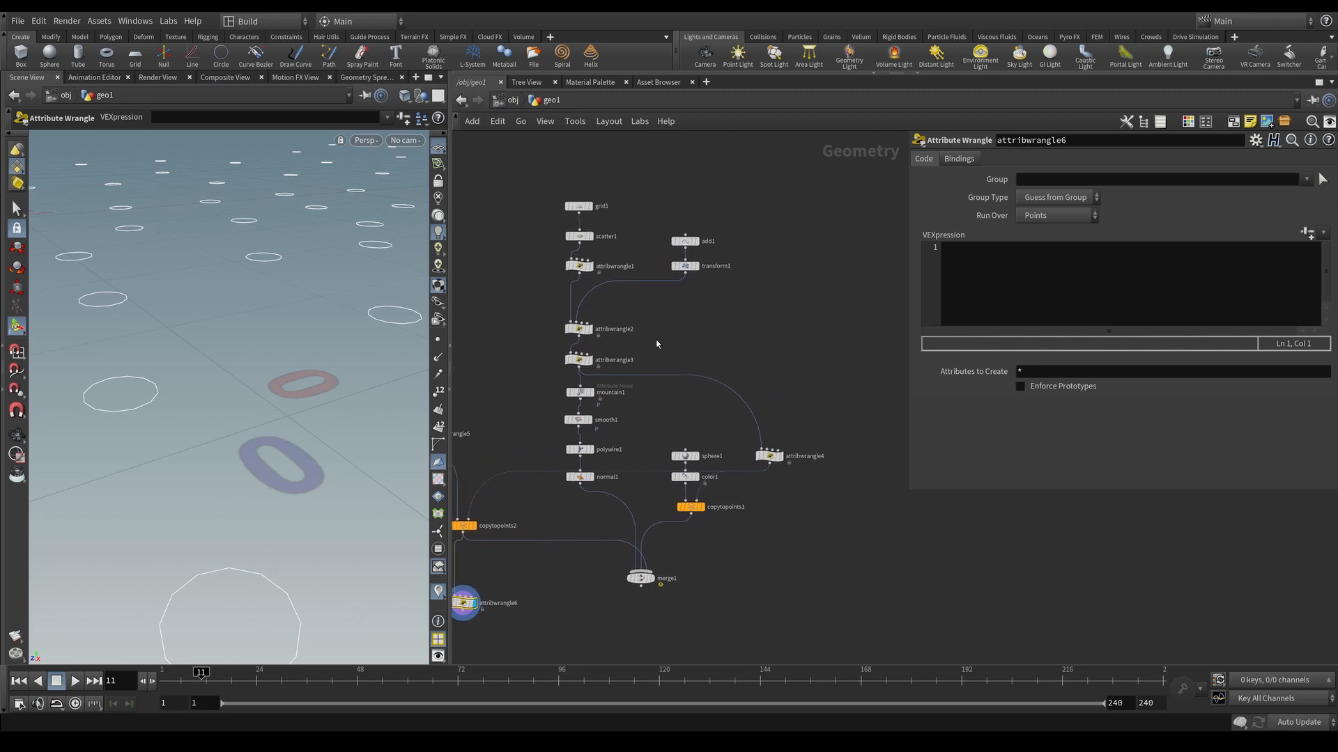
{"action": "scroll", "coordinate": [688, 287], "scroll_direction": "up", "scroll_amount": 3}
{"action": "left_click", "coordinate": [684, 265]}
{"action": "middle_click_drag", "start_coordinate": [693, 344], "coordinate": [812, 236]}
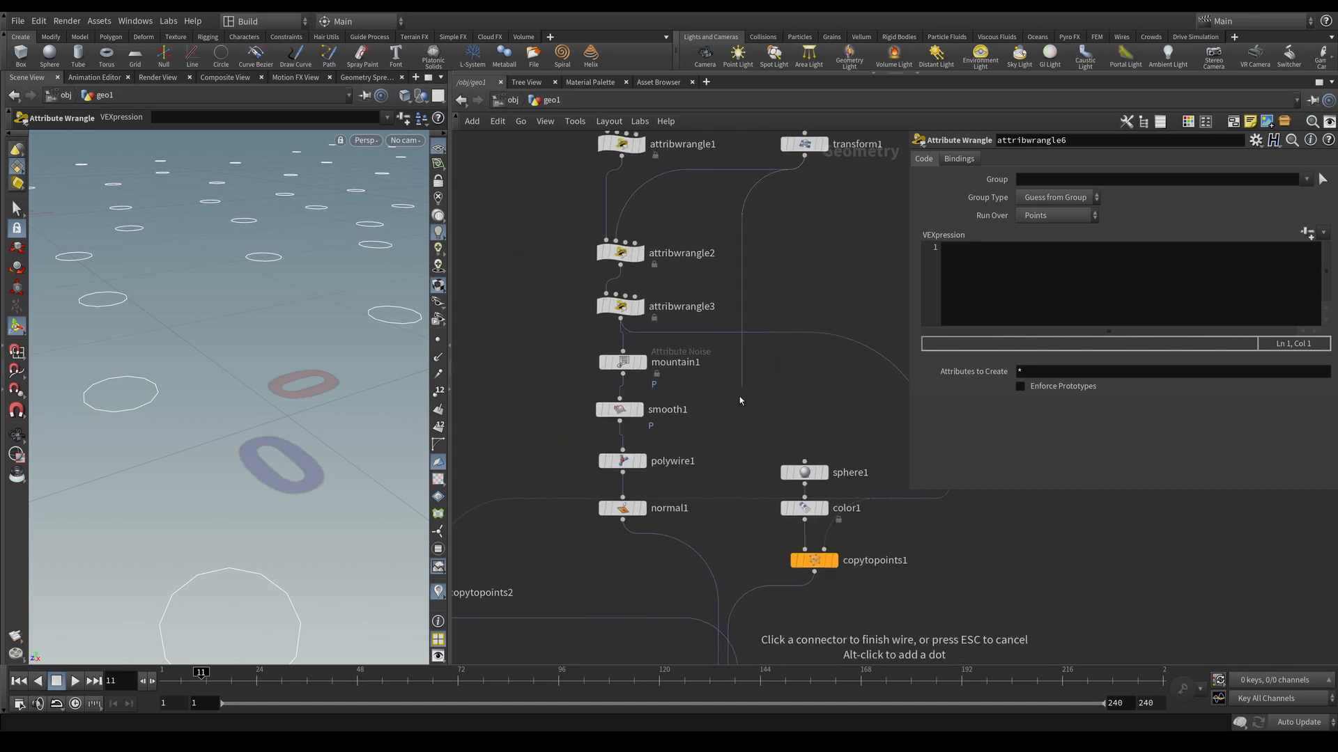
{"action": "middle_click_drag", "start_coordinate": [740, 400], "coordinate": [880, 215]}
{"action": "scroll", "coordinate": [617, 417], "scroll_direction": "down", "scroll_amount": 5}
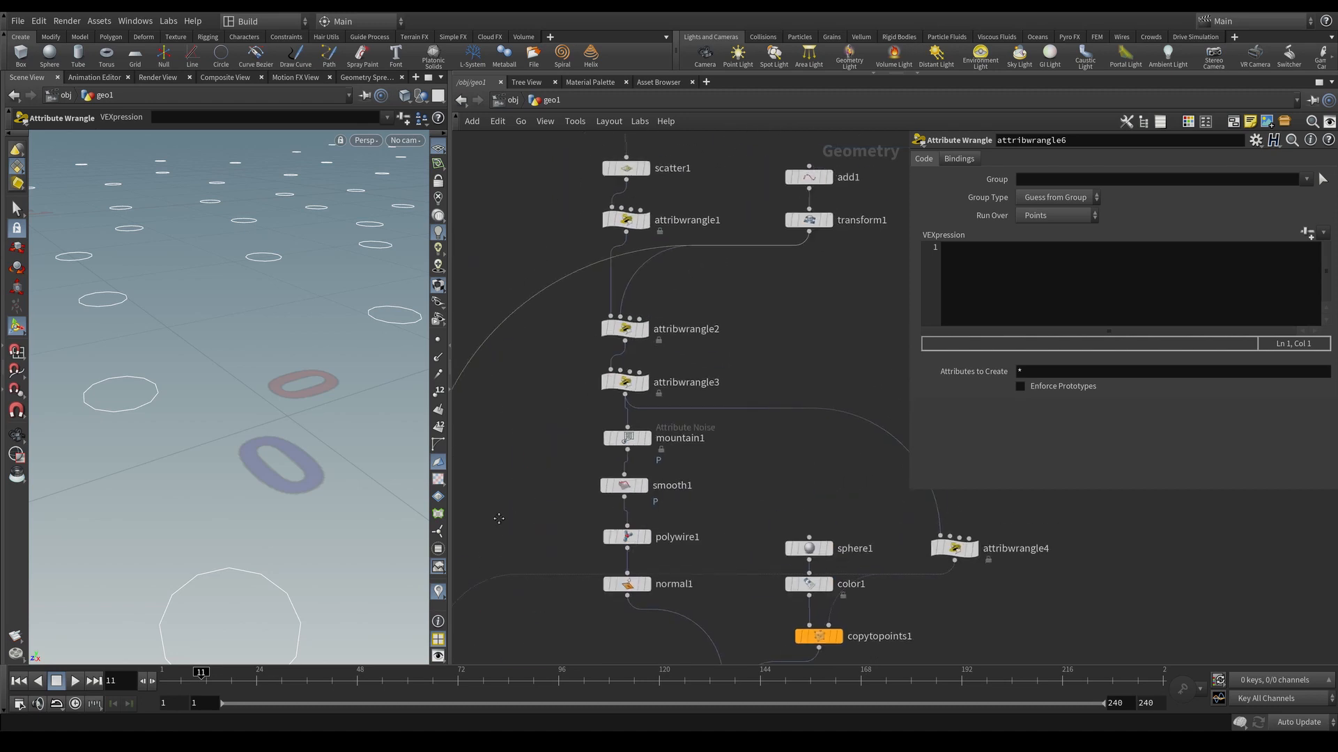
{"action": "middle_click_drag", "start_coordinate": [617, 417], "coordinate": [806, 304]}
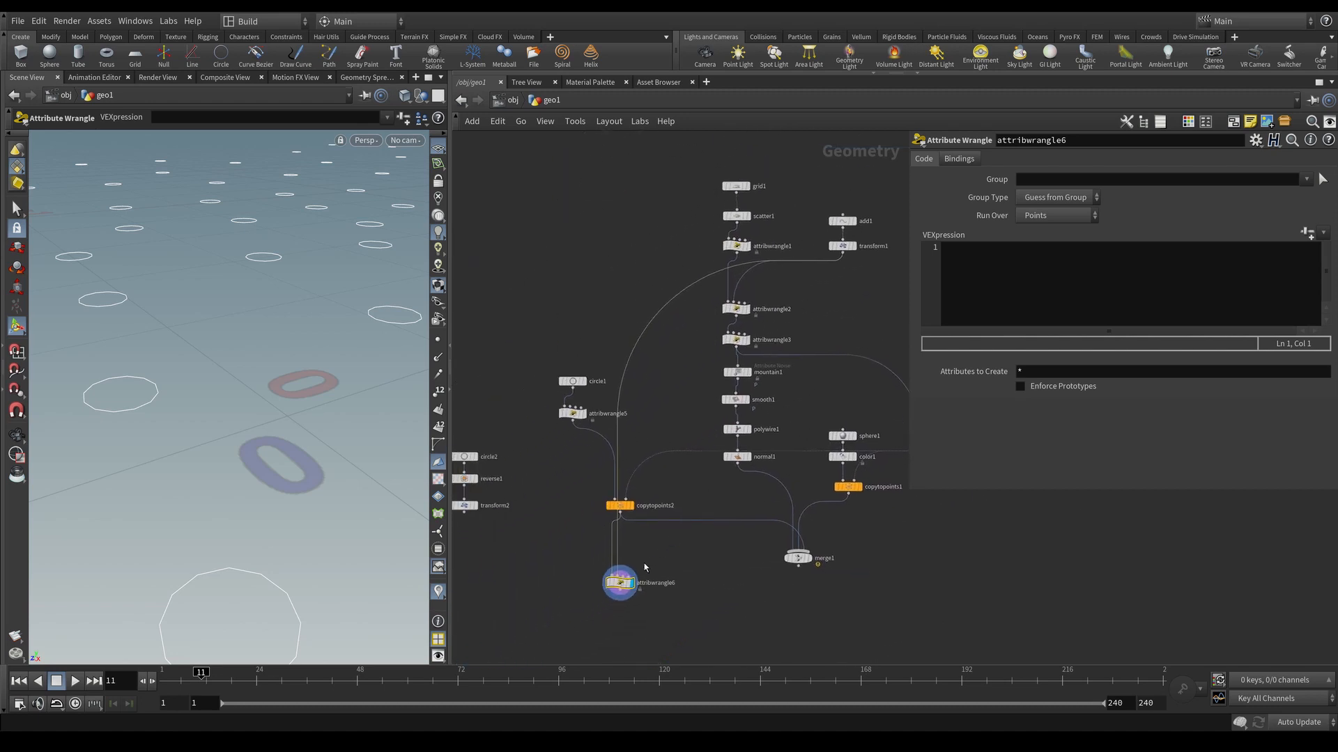
Step: Copy the code lines from target_pos through the range calculation in attribwrangle3's expression
{"action": "scroll", "coordinate": [645, 568], "scroll_direction": "up", "scroll_amount": 4}
{"action": "middle_click_drag", "start_coordinate": [676, 511], "coordinate": [587, 517]}
{"action": "scroll", "coordinate": [680, 446], "scroll_direction": "down", "scroll_amount": 3}
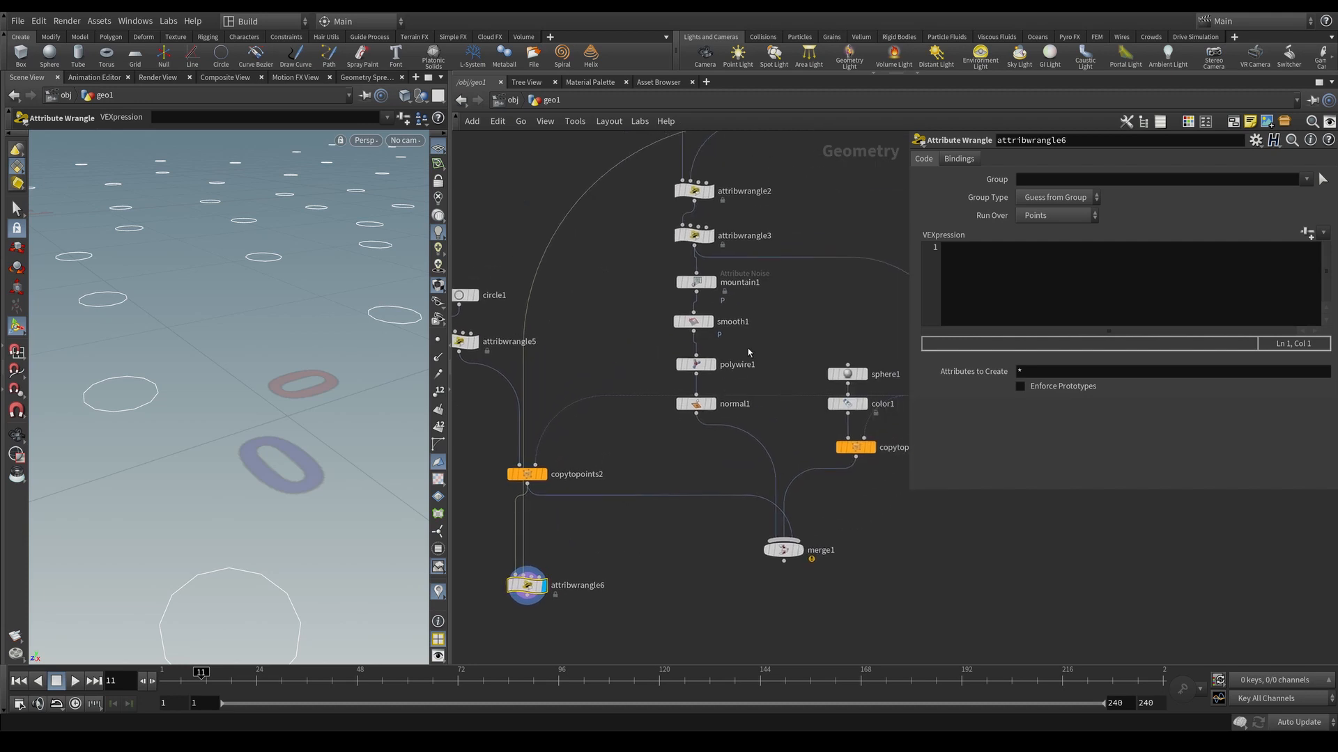
{"action": "left_click", "coordinate": [695, 235]}
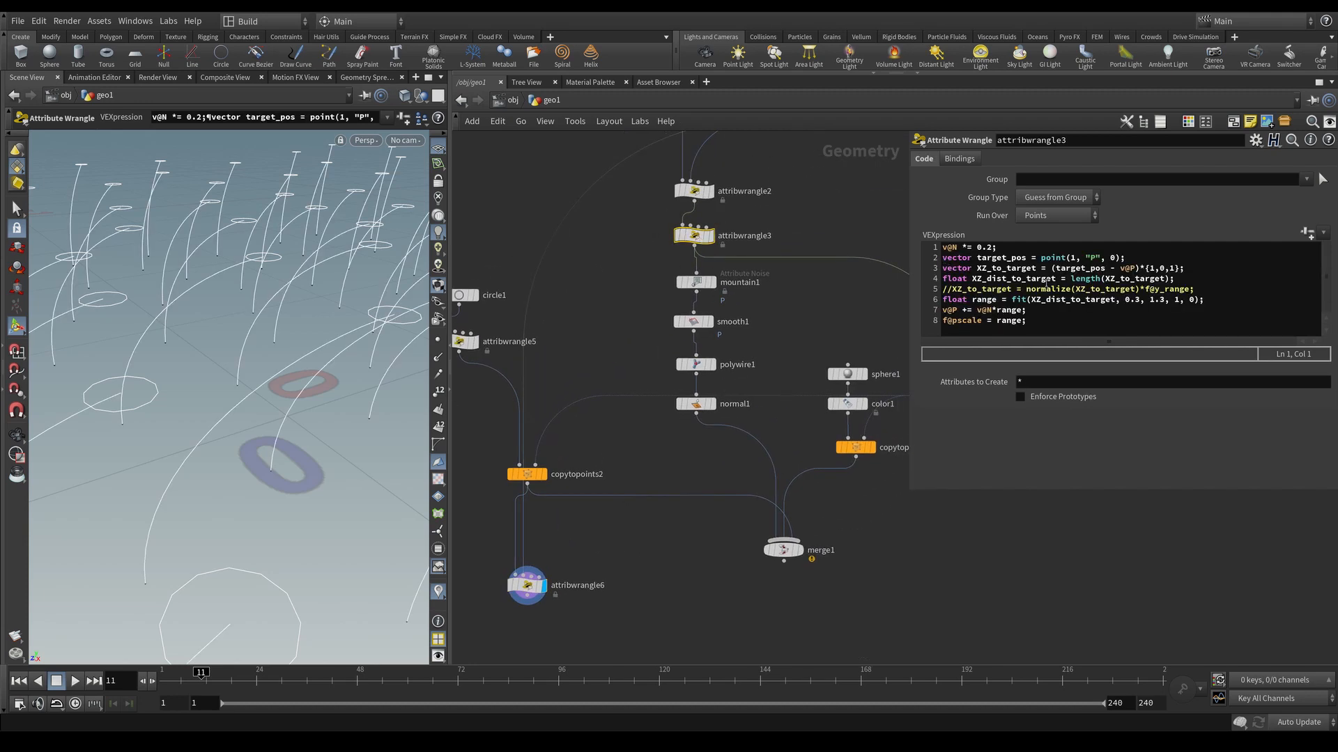
{"action": "middle_click_drag", "start_coordinate": [775, 286], "coordinate": [652, 293]}
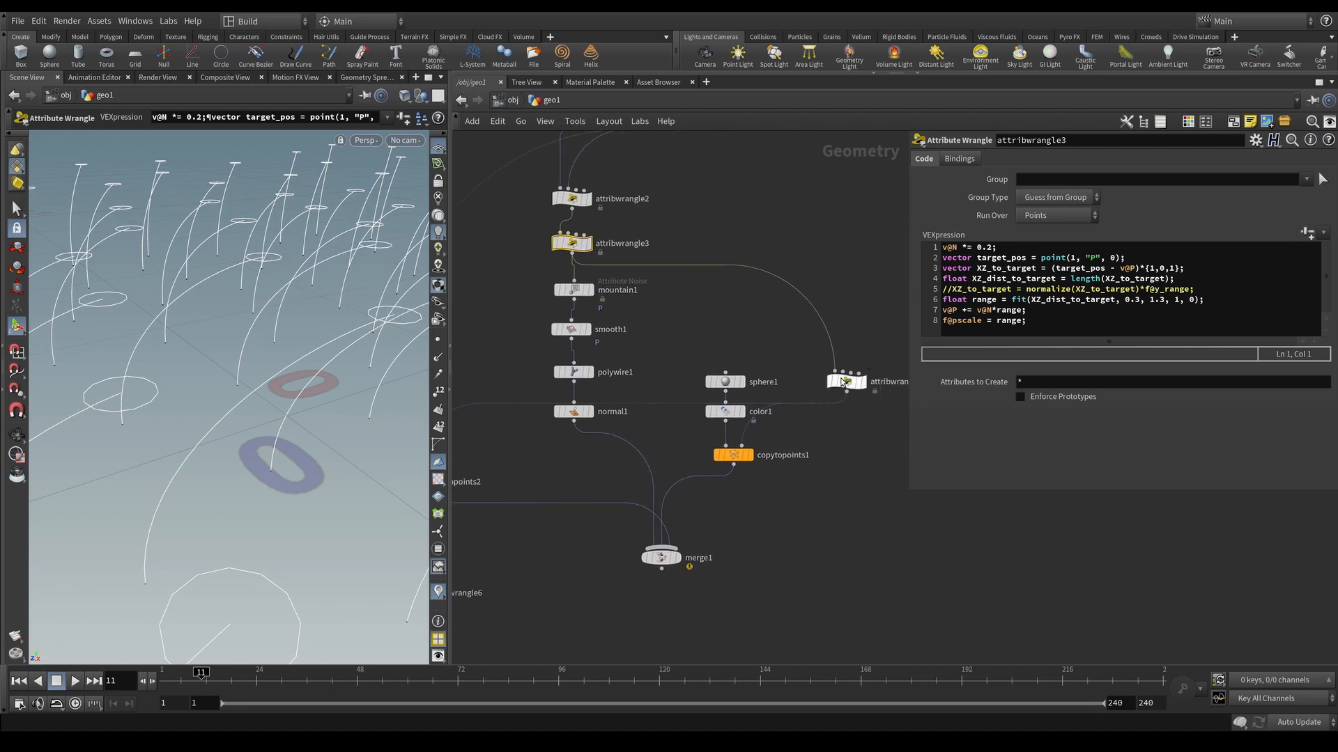
{"action": "left_click", "coordinate": [843, 382]}
{"action": "left_click", "coordinate": [588, 250]}
{"action": "left_click_drag", "start_coordinate": [1187, 278], "coordinate": [1126, 280]}
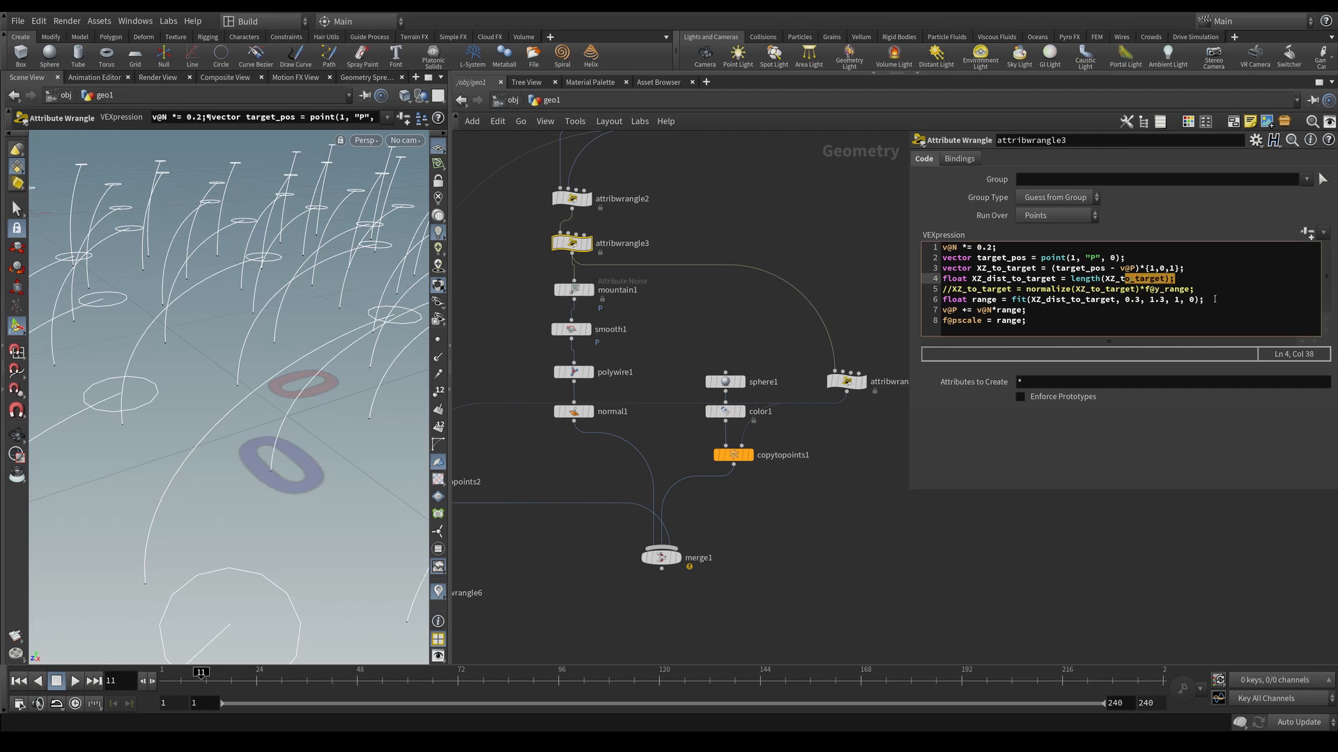
{"action": "double_click", "coordinate": [1193, 300]}
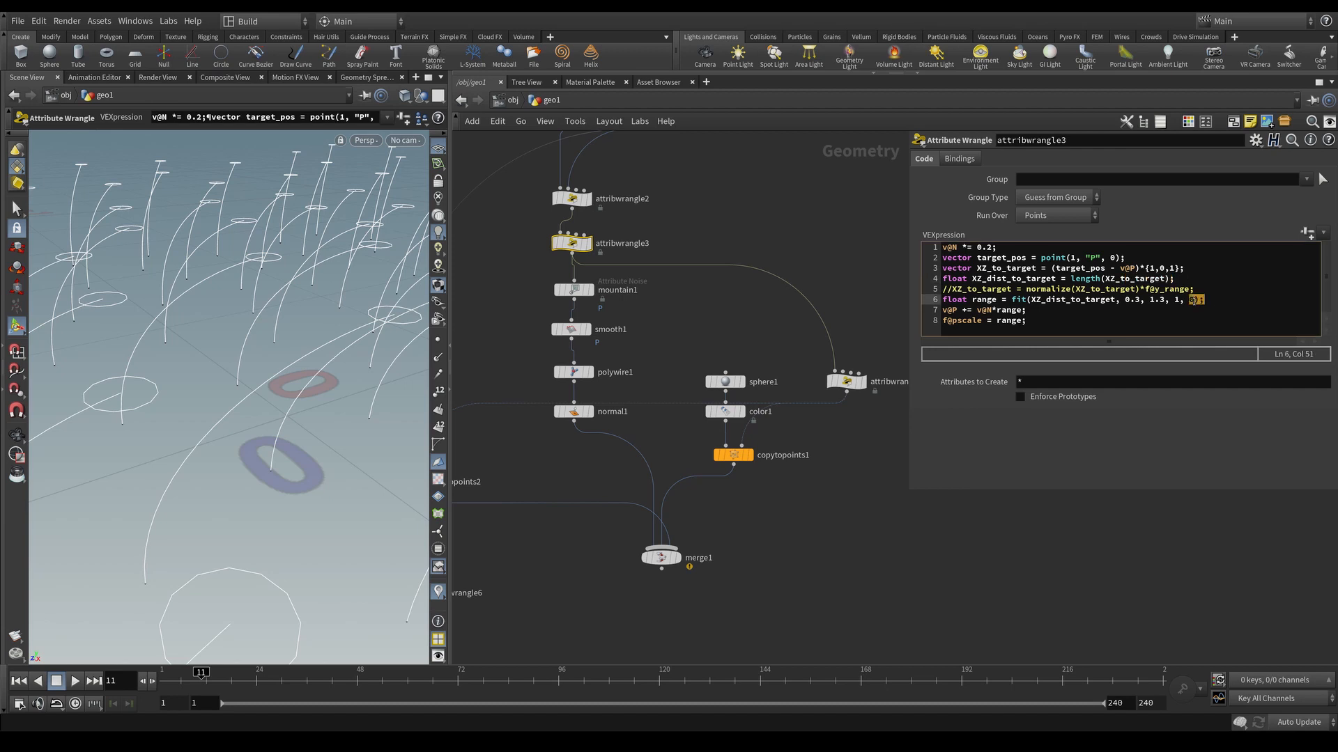
{"action": "left_click_drag", "start_coordinate": [1208, 299], "coordinate": [929, 262]}
{"action": "key", "text": "ctrl+c"}
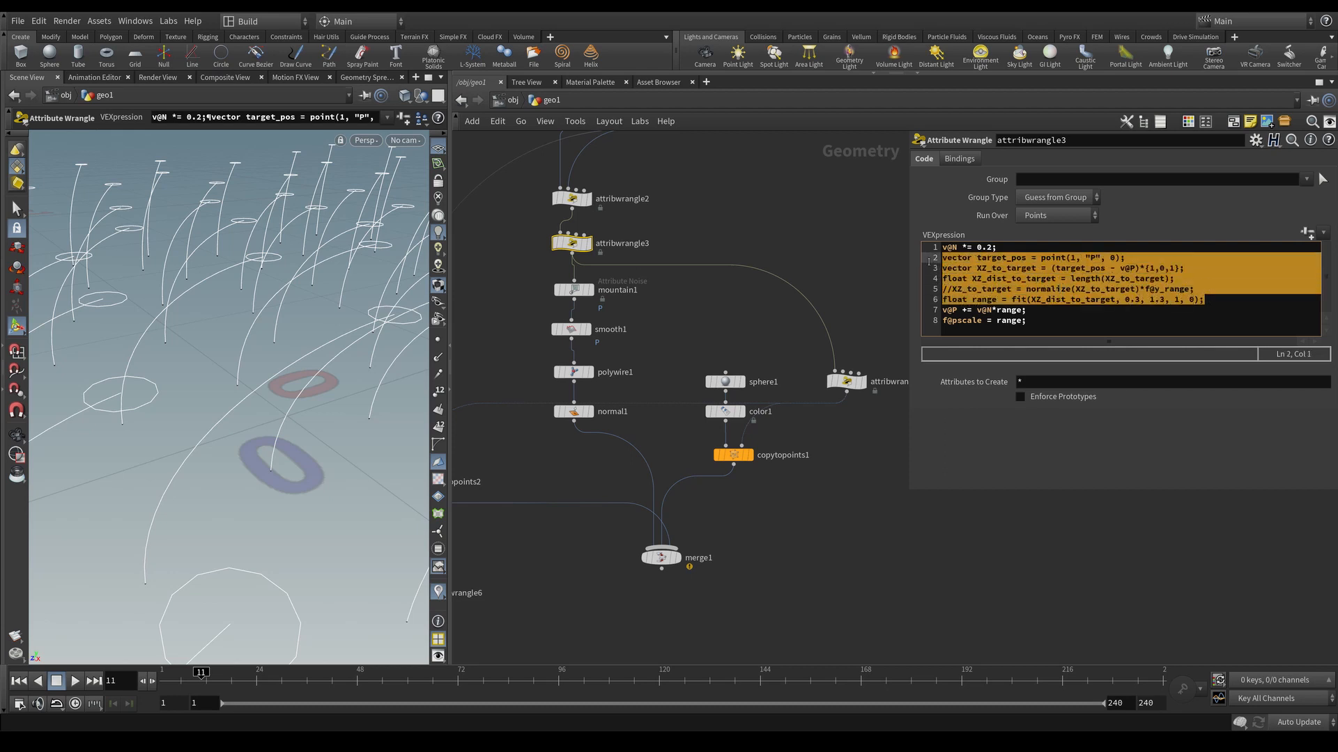
Step: Paste the copied code into attribwrangle6's expression and delete the commented-out XZ_to_target normalize line
{"action": "middle_click_drag", "start_coordinate": [709, 347], "coordinate": [1195, 280]}
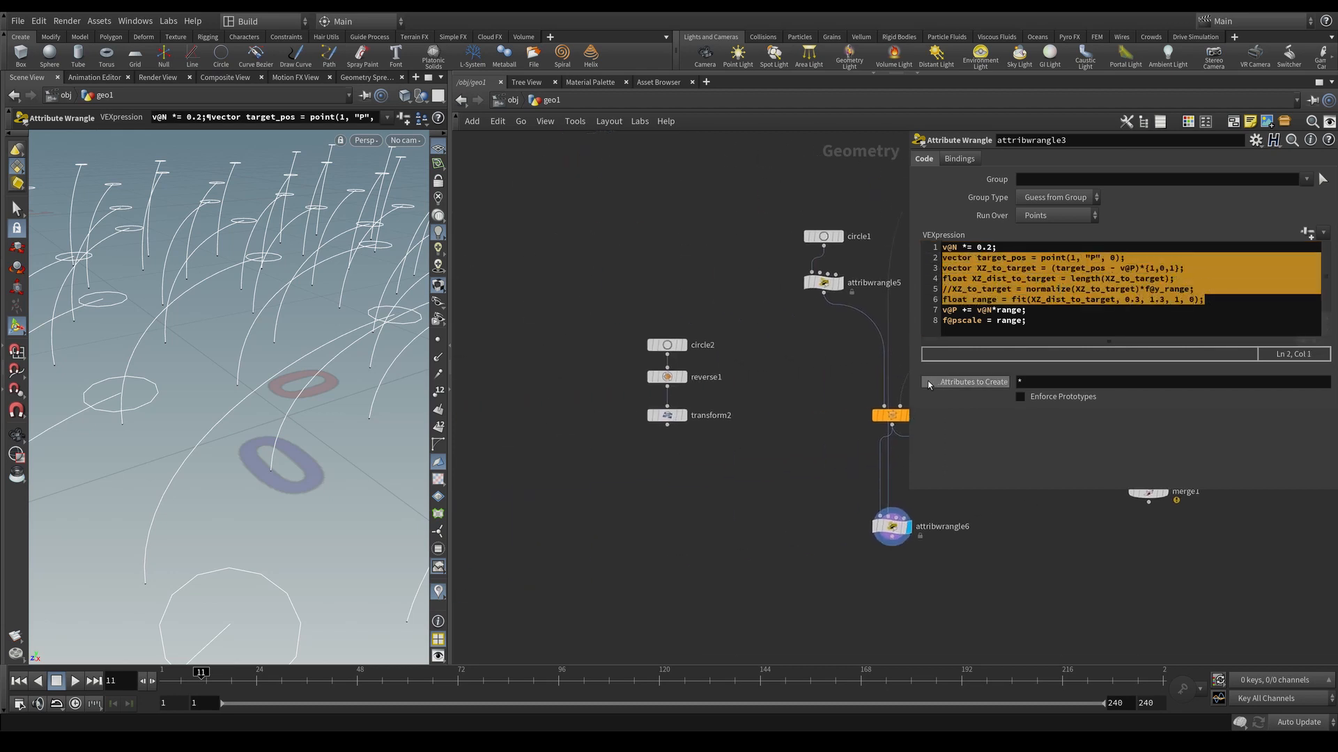
{"action": "middle_click_drag", "start_coordinate": [893, 510], "coordinate": [694, 458]}
{"action": "left_click", "coordinate": [693, 458]}
{"action": "left_click", "coordinate": [1017, 300]}
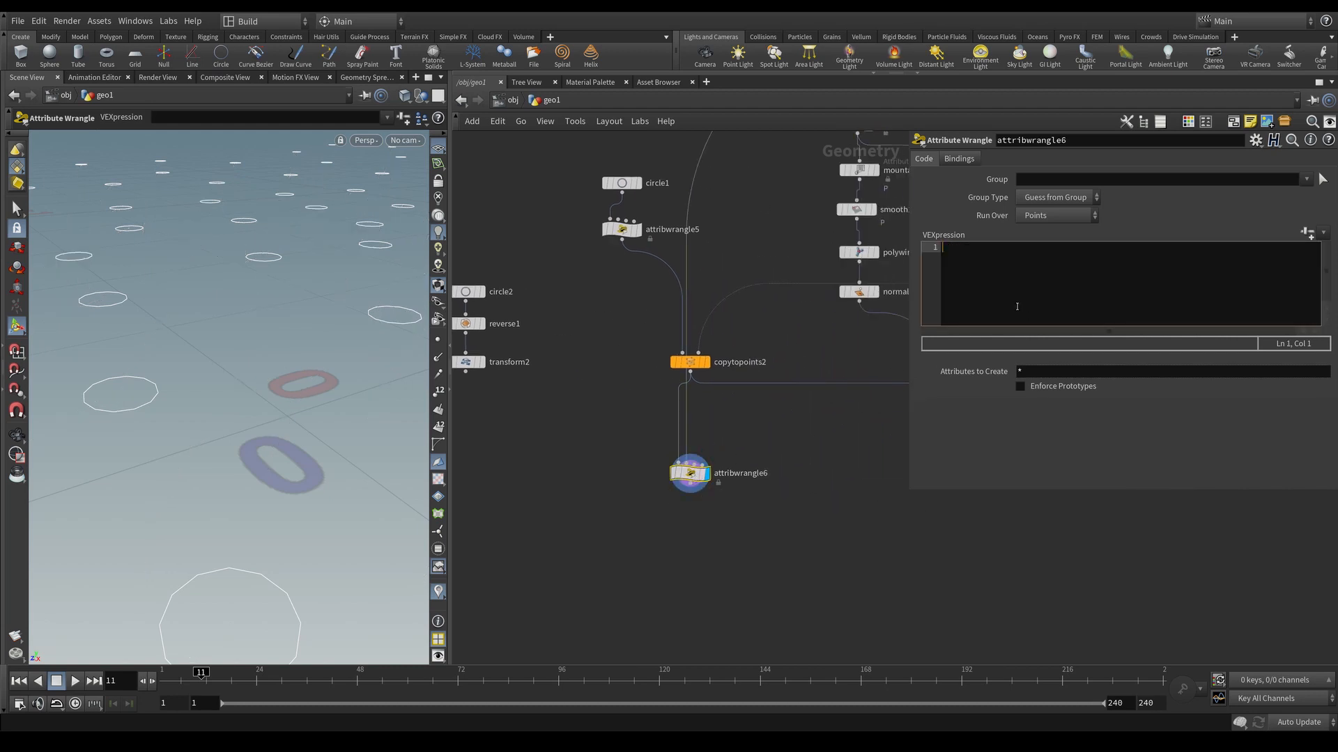
{"action": "key", "text": "ctrl+v"}
{"action": "left_click", "coordinate": [894, 443]}
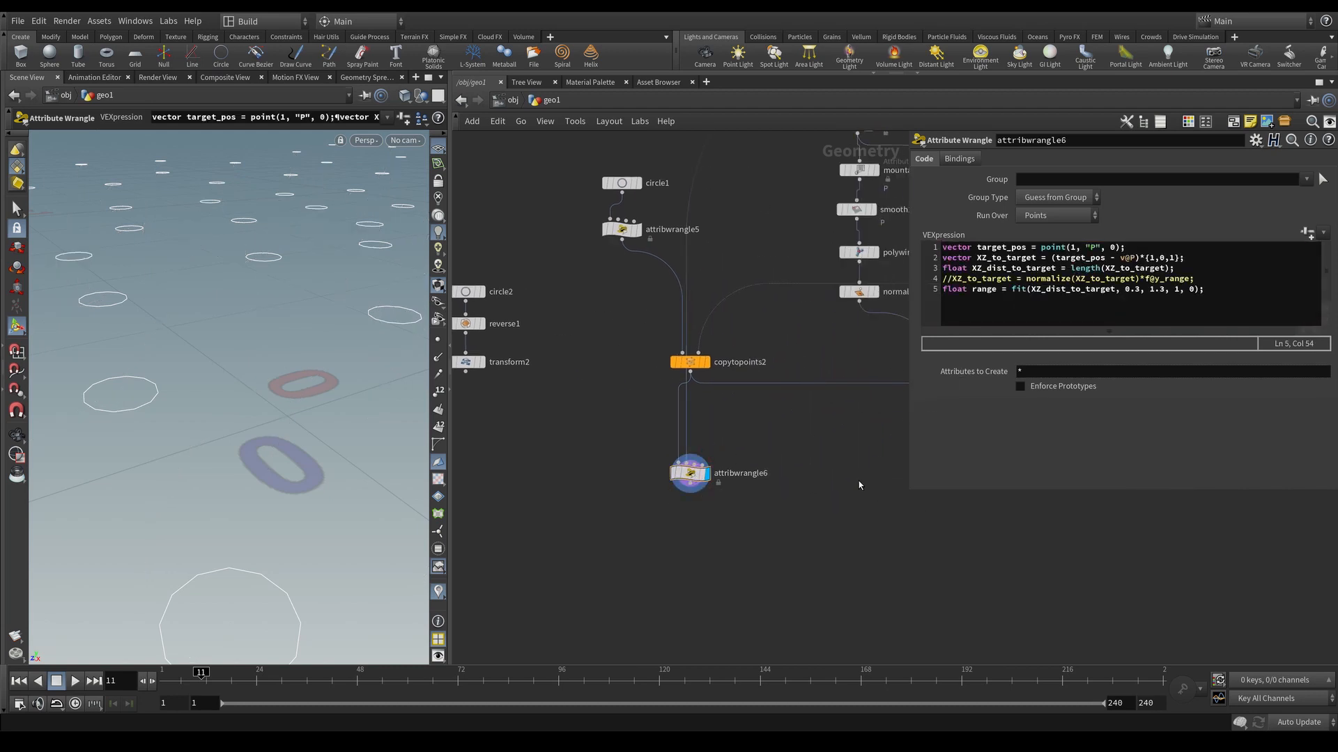
{"action": "left_click_drag", "start_coordinate": [1211, 275], "coordinate": [929, 279]}
{"action": "key", "text": "BackSpace"}
{"action": "key", "text": "BackSpace"}
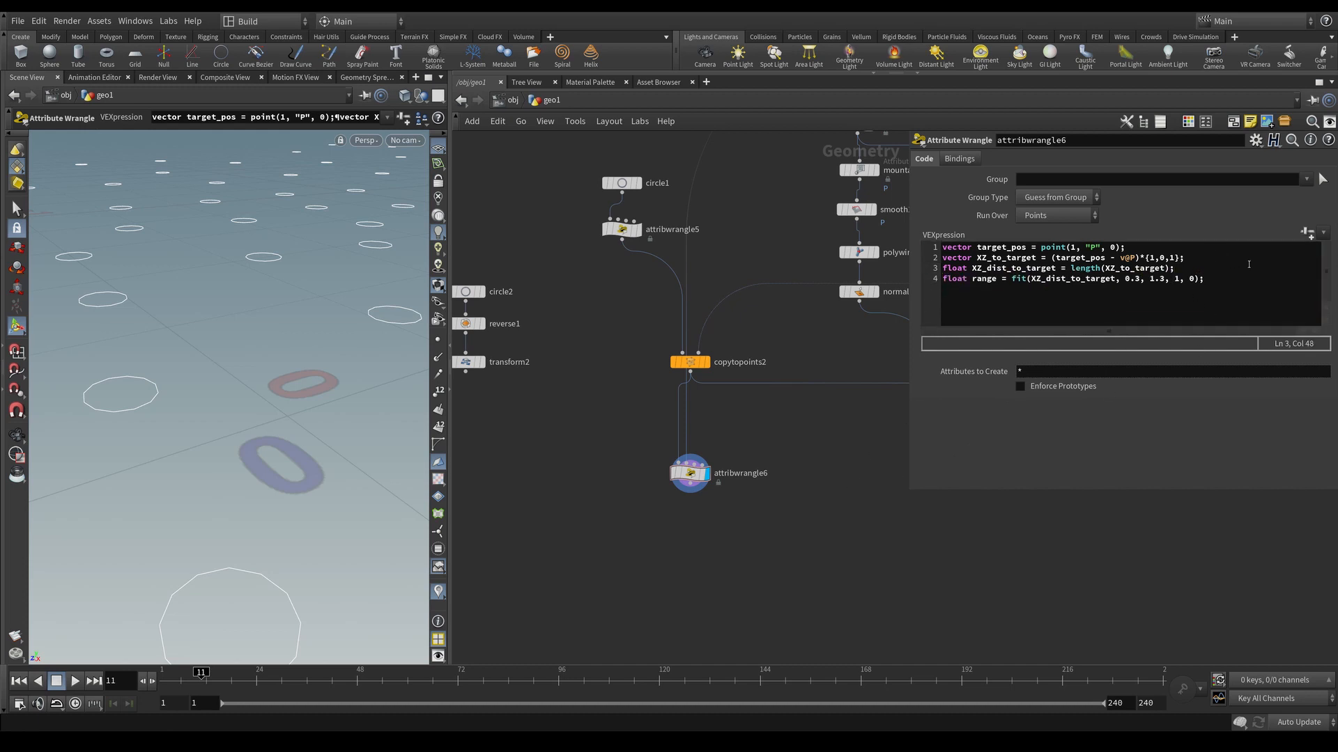
Step: Append the line v@N = lerp({0,1,0}, v@N, range+0.1); to attribwrangle6's expression
{"action": "left_click", "coordinate": [1218, 279]}
{"action": "key", "text": "Return"}
{"action": "type", "text": "v@"}
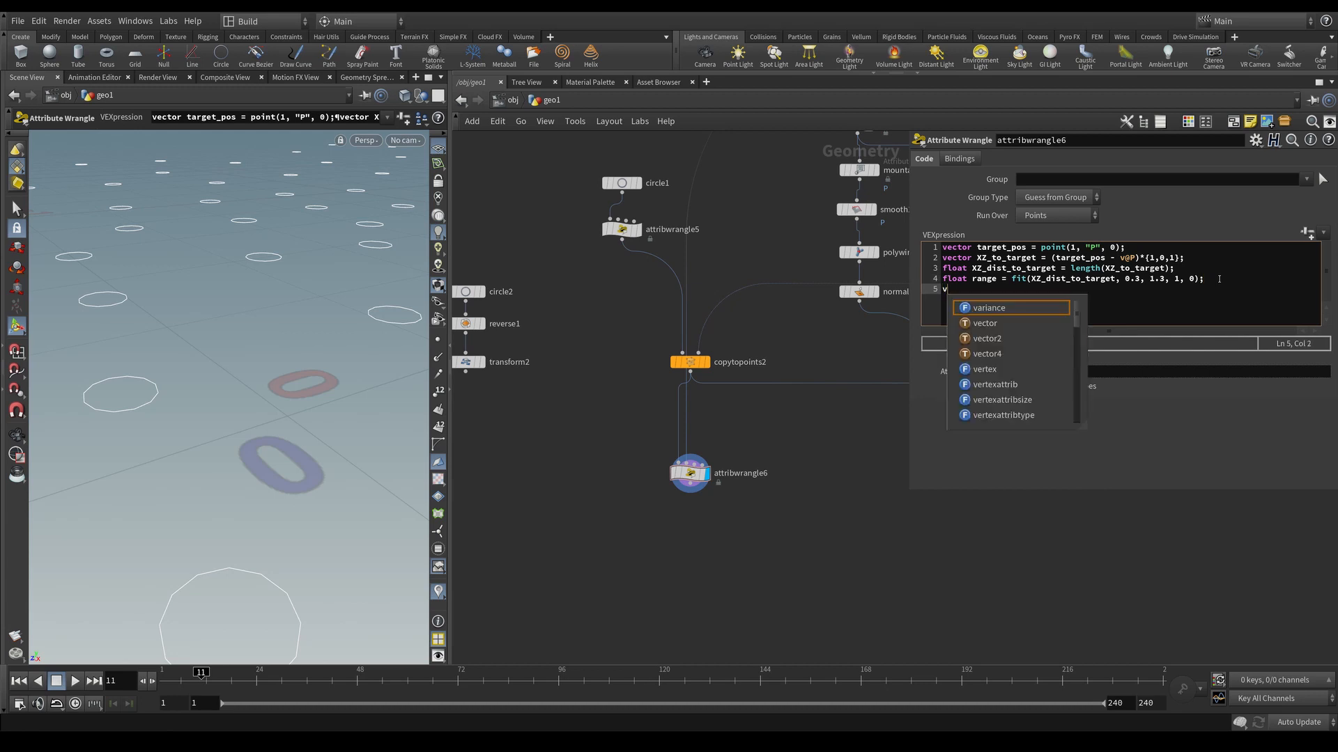
{"action": "key", "text": "Caps_Lock"}
{"action": "type", "text": "N"}
{"action": "key", "text": "Caps_Lock"}
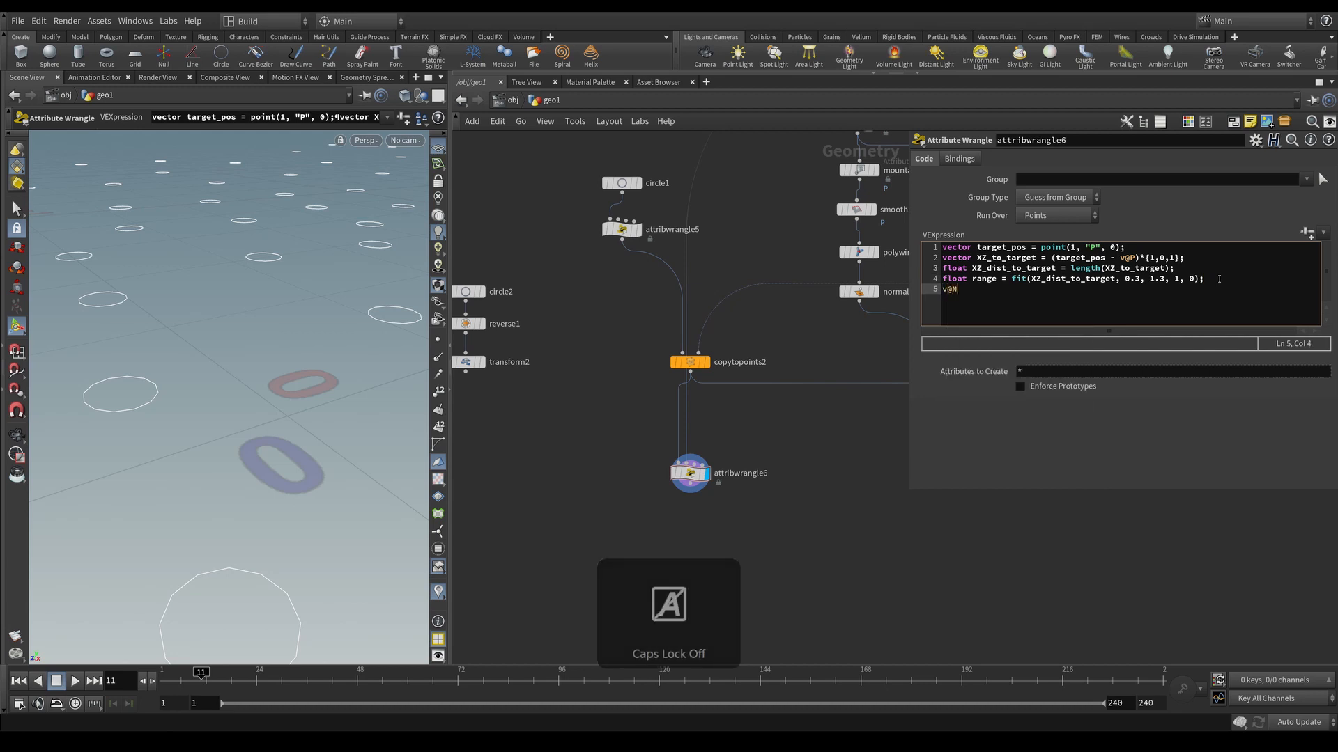
{"action": "type", "text": "= lerp("}
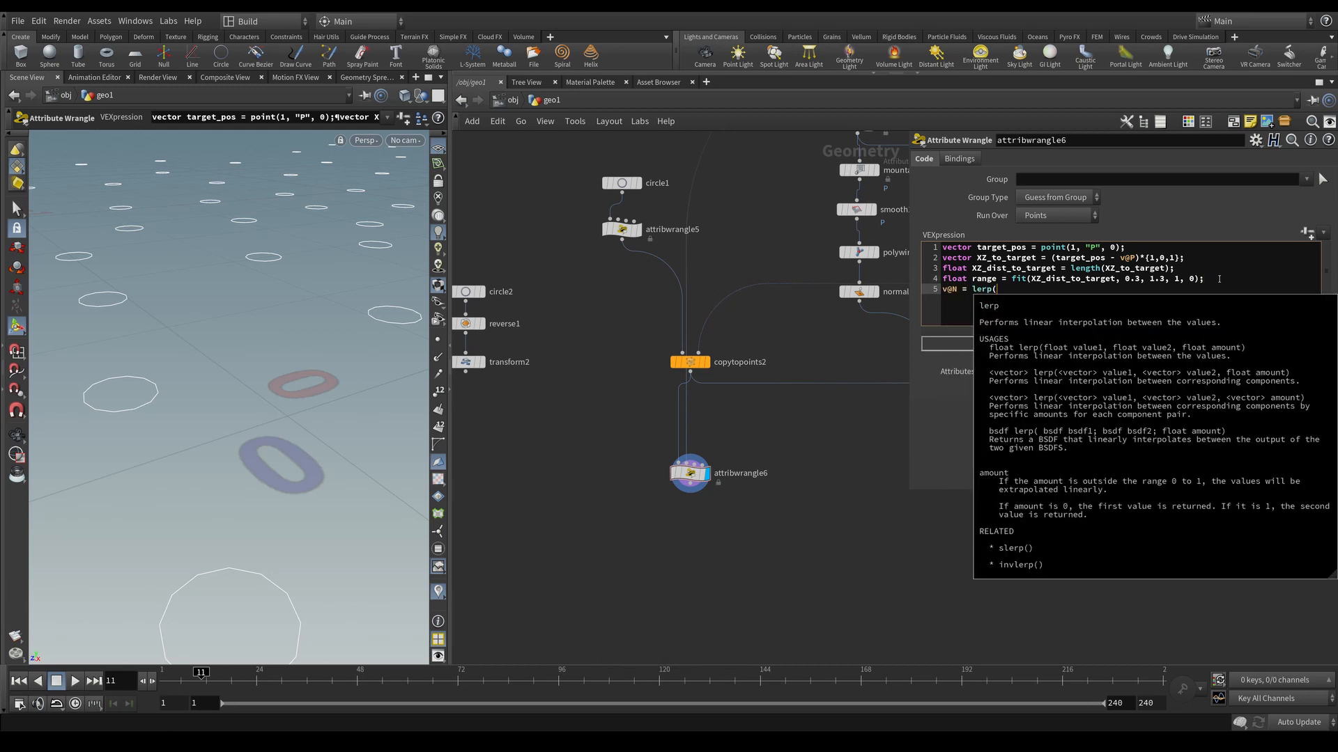
{"action": "type", "text": "{0,1,0"}
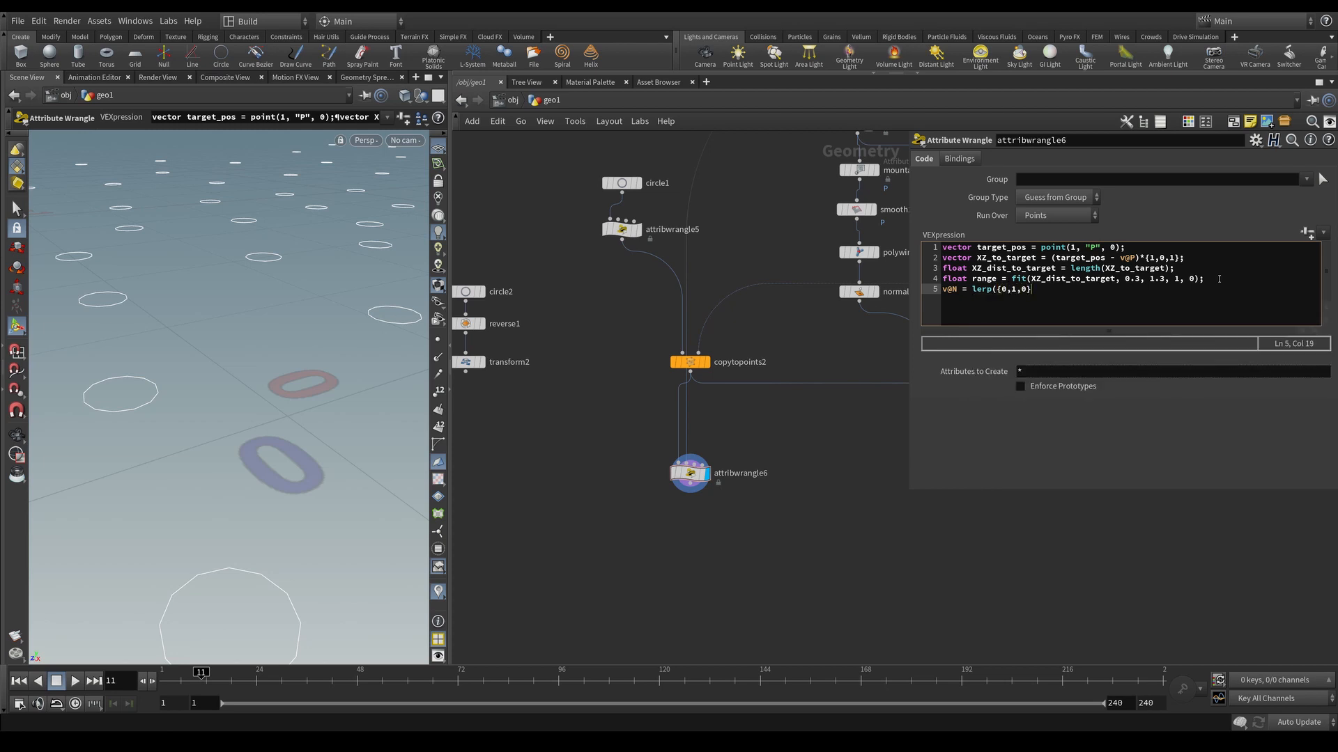
{"action": "type", "text": "}, v@"}
{"action": "key", "text": "Caps_Lock"}
{"action": "type", "text": "N"}
{"action": "key", "text": "Caps_Lock"}
{"action": "type", "text": ","}
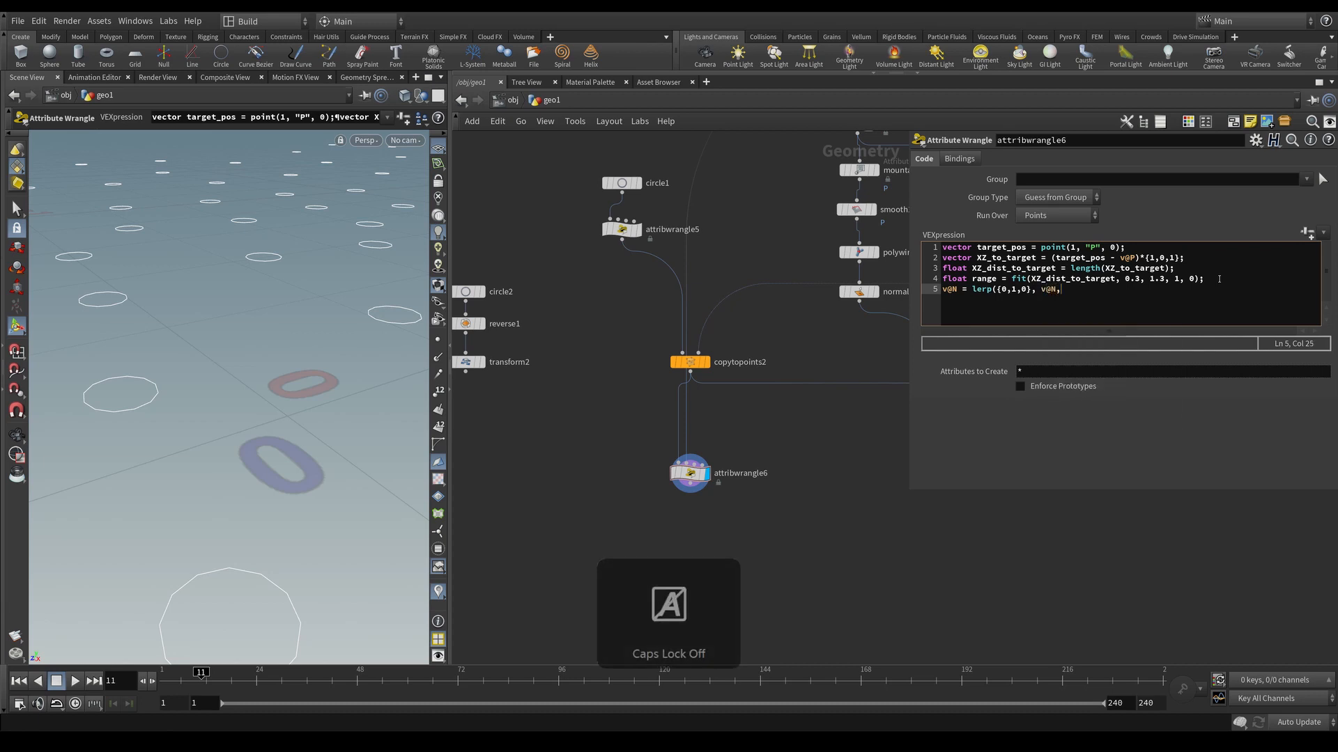
{"action": "type", "text": " r"}
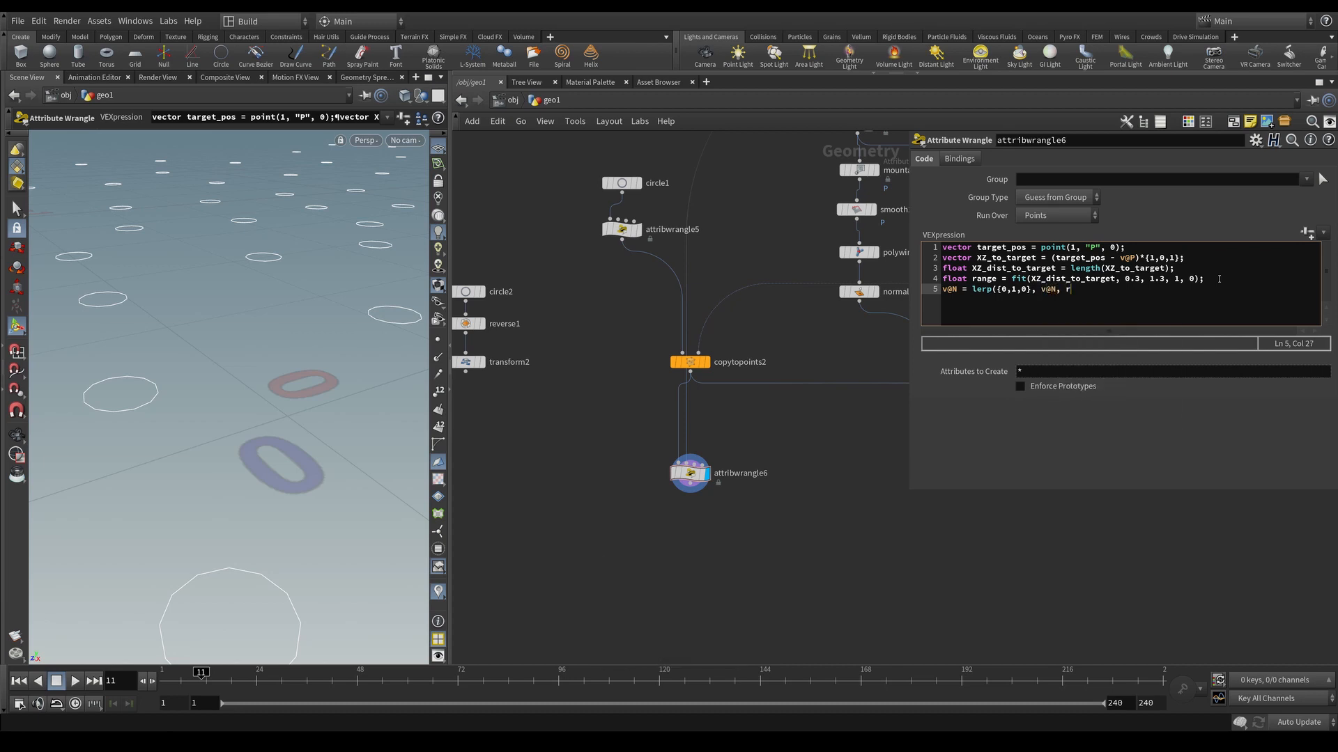
{"action": "type", "text": "ange+0.1);"}
{"action": "key", "text": "Return"}
{"action": "type", "text": "f@pscal"}
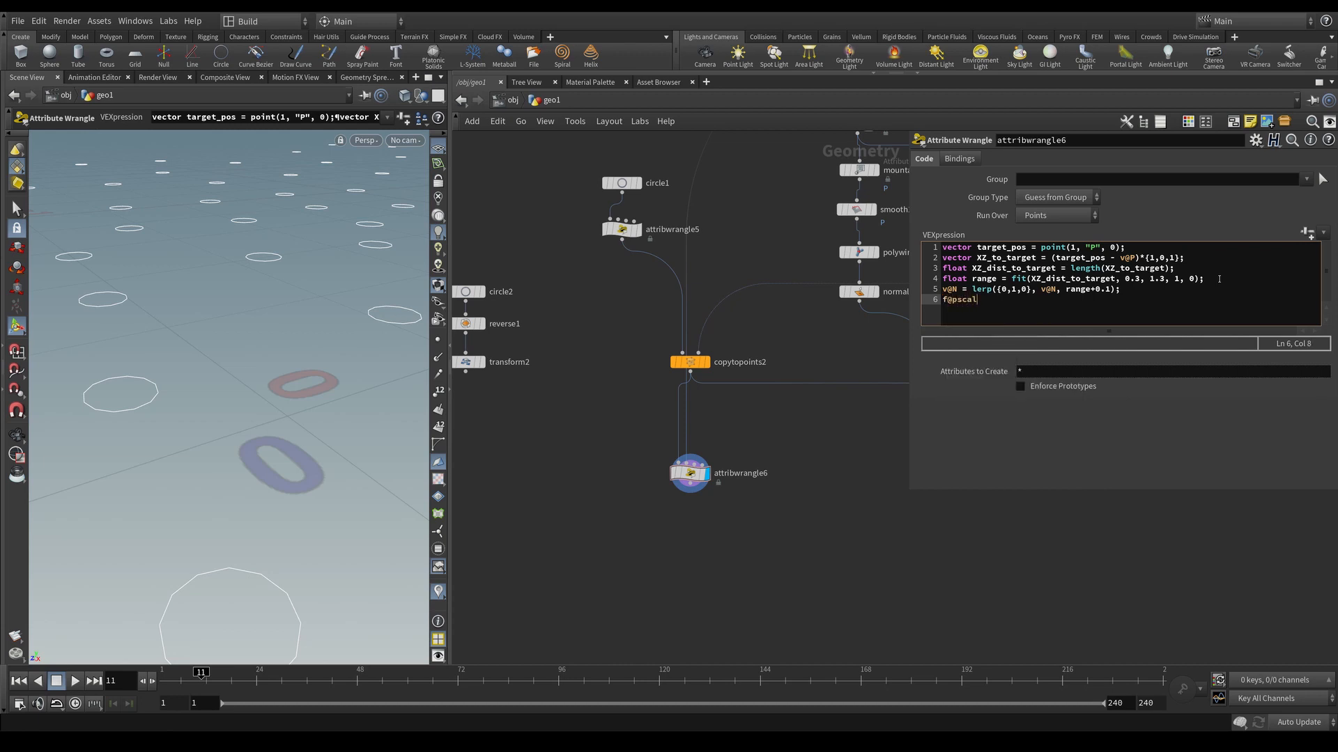
{"action": "type", "text": "e = 0.5+ra"}
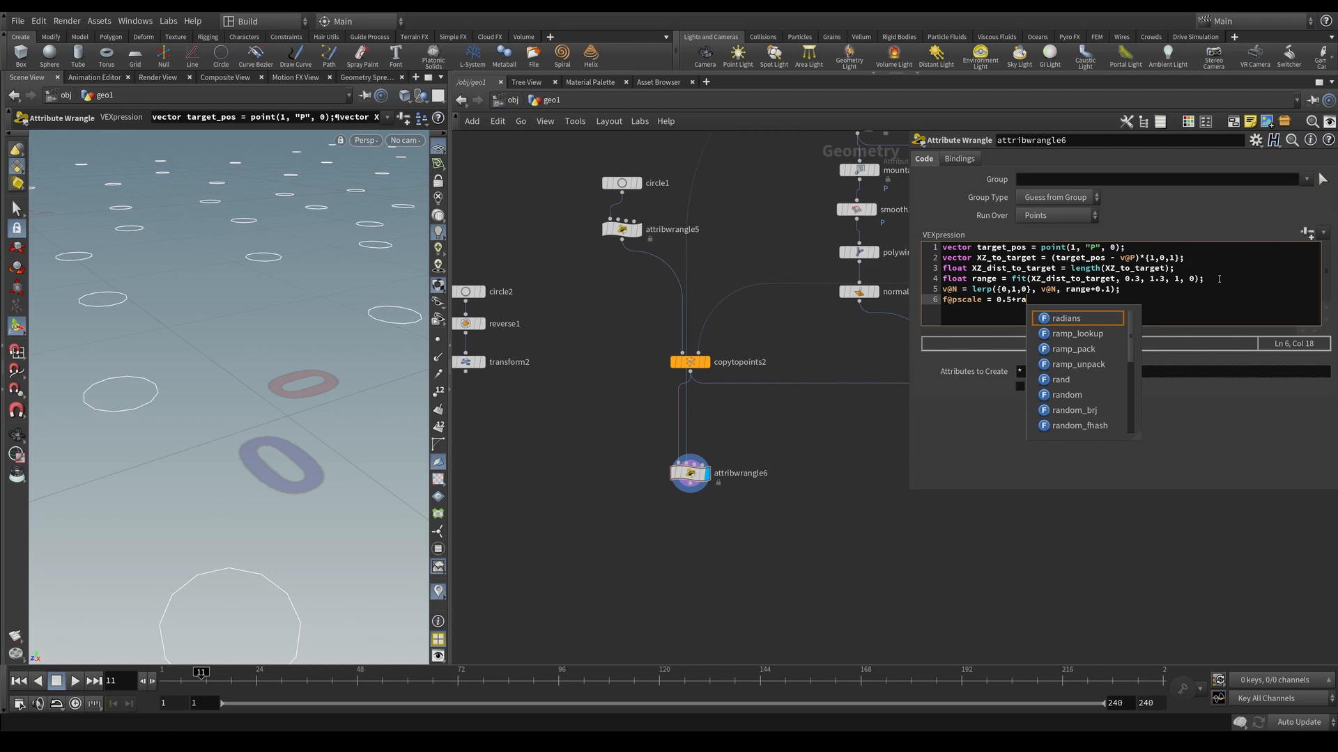
{"action": "type", "text": "nd("}
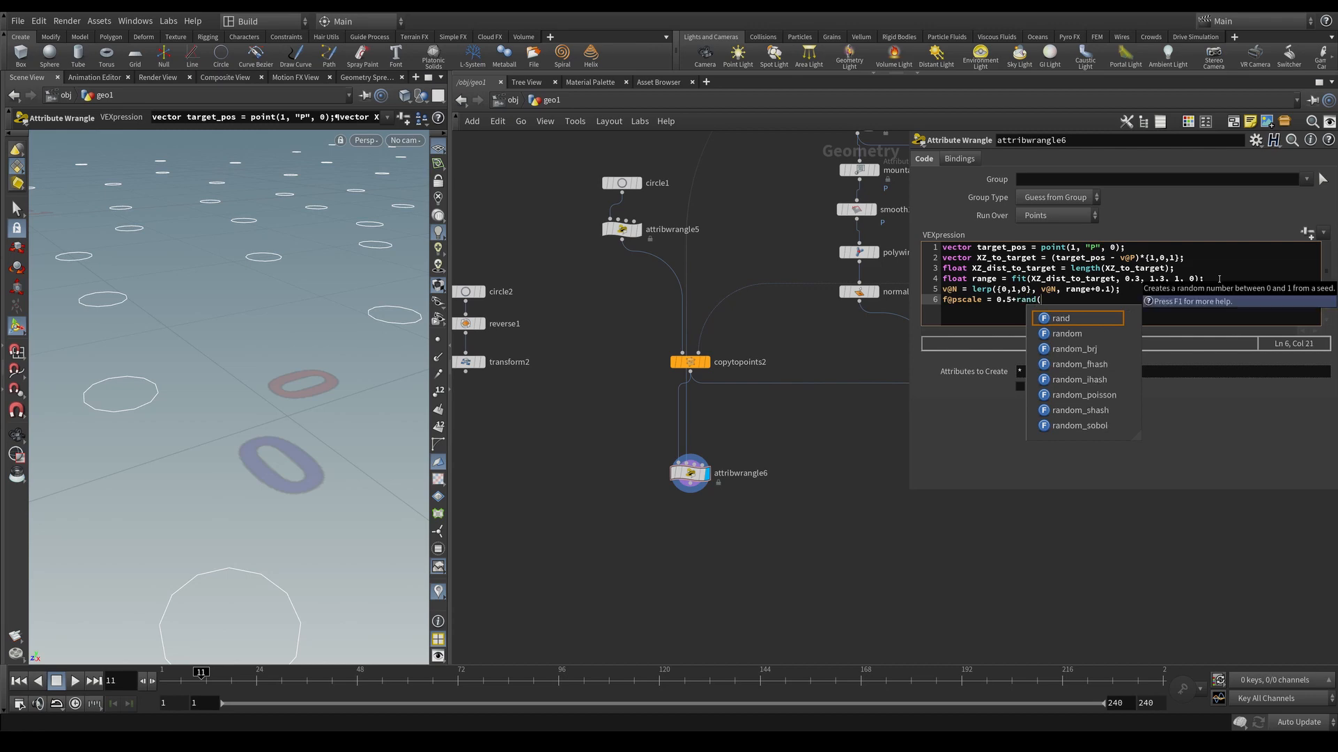
{"action": "type", "text": "@ptnum"}
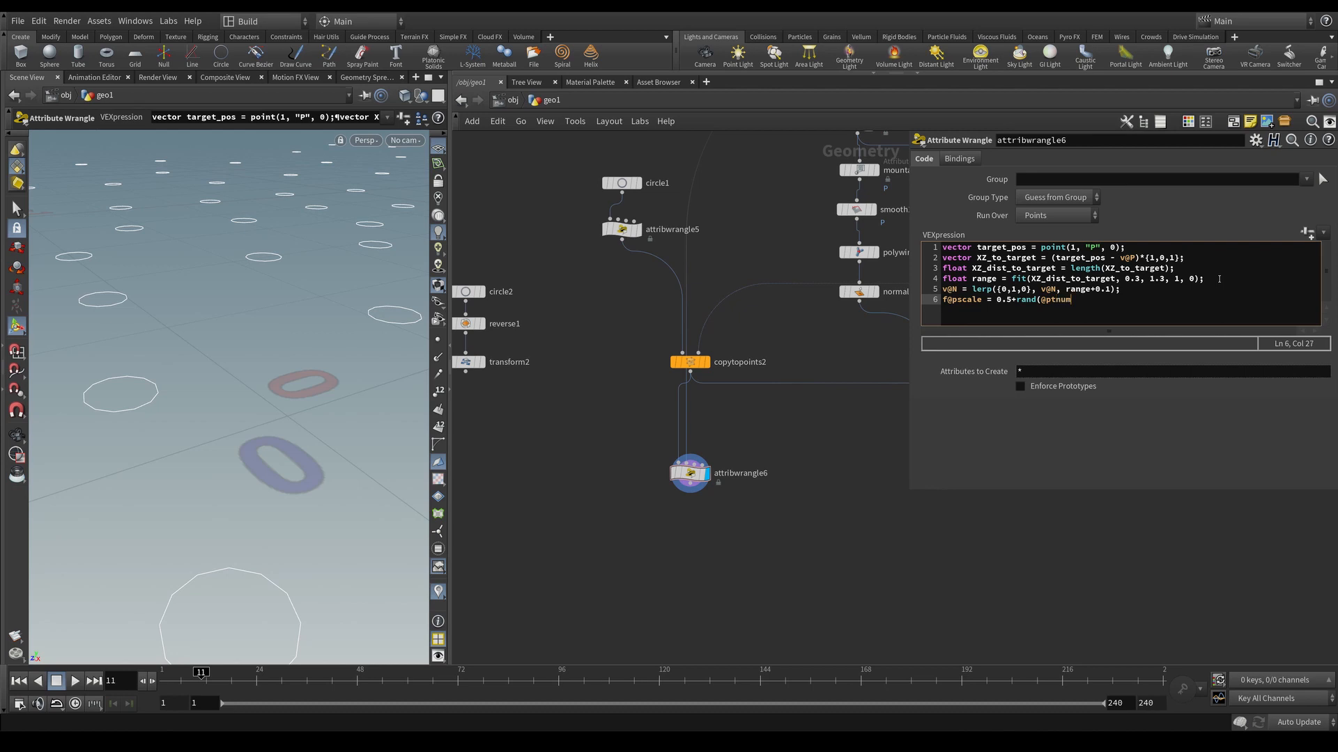
{"action": "type", "text": ");"}
{"action": "key", "text": "Return"}
{"action": "key", "text": "Return"}
{"action": "key", "text": "BackSpace"}
{"action": "left_click", "coordinate": [838, 495]}
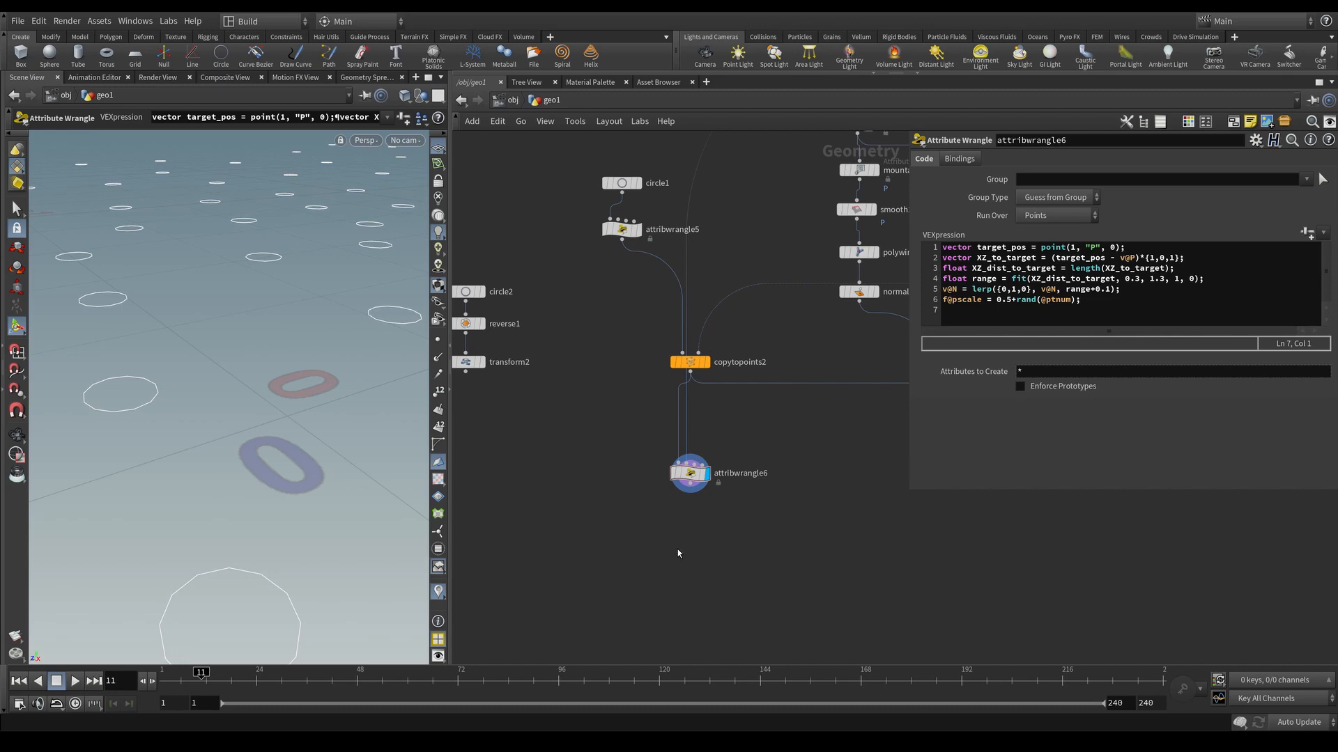
Step: Add a Copy to Points node in the empty area below attribwrangle6
{"action": "middle_click_drag", "start_coordinate": [677, 553], "coordinate": [687, 454]}
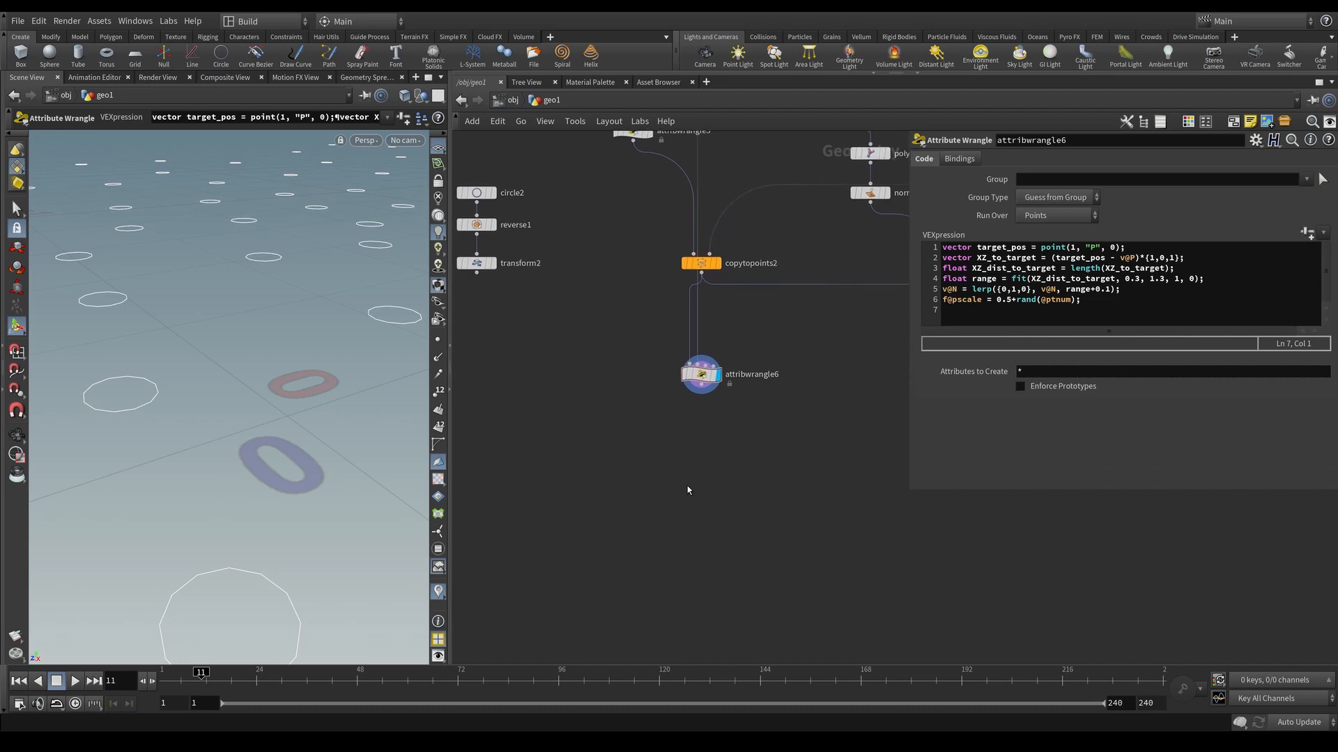
{"action": "key", "text": "Tab"}
{"action": "type", "text": "copyt"}
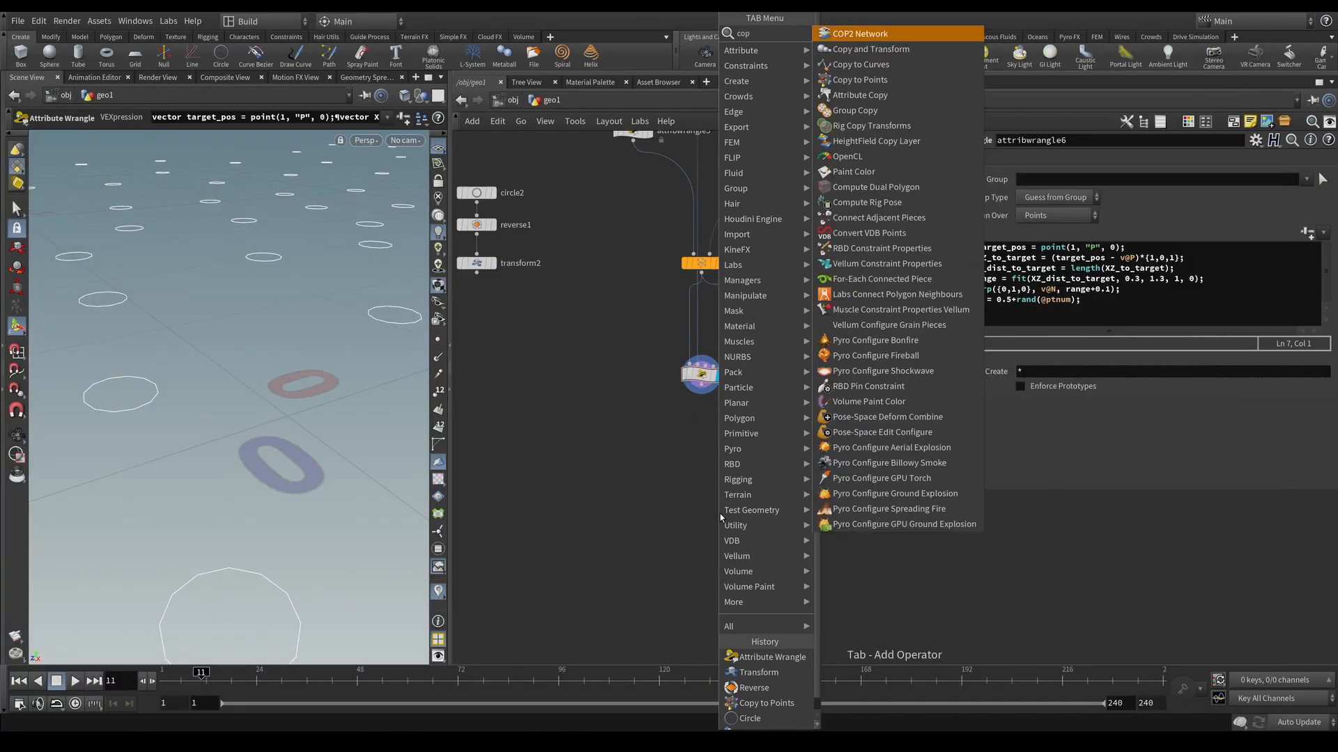
{"action": "key", "text": "Down"}
{"action": "key", "text": "Down"}
{"action": "key", "text": "Return"}
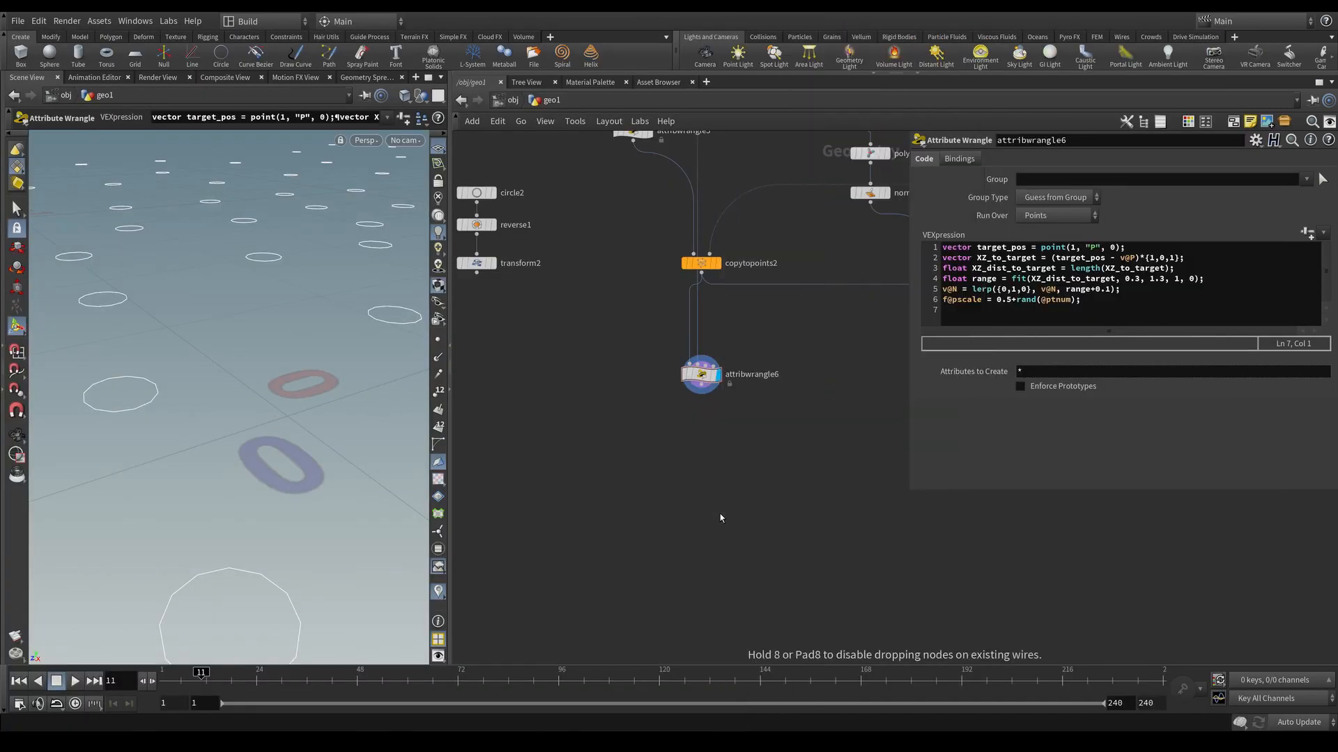
{"action": "left_click", "coordinate": [688, 507]}
{"action": "left_click_drag", "start_coordinate": [688, 507], "coordinate": [679, 493]}
{"action": "middle_click_drag", "start_coordinate": [619, 426], "coordinate": [645, 453]}
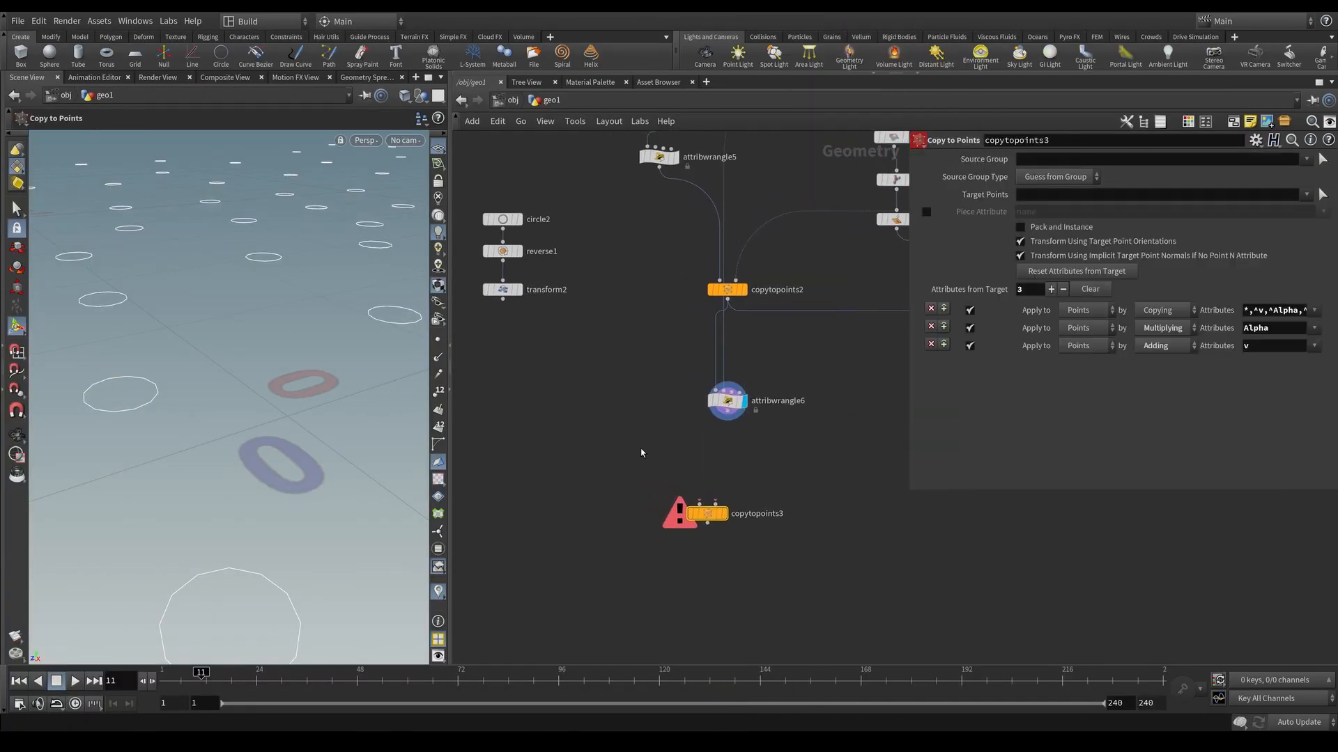
Step: Connect transform2 to copytopoints3's first input and attribwrangle6 to its second, display copytopoints3, and inspect the petals
{"action": "middle_click_drag", "start_coordinate": [524, 332], "coordinate": [588, 326]}
{"action": "left_click_drag", "start_coordinate": [581, 319], "coordinate": [764, 496]}
{"action": "left_click_drag", "start_coordinate": [793, 404], "coordinate": [800, 468]}
{"action": "left_click", "coordinate": [790, 505]}
{"action": "left_click_drag", "start_coordinate": [377, 318], "coordinate": [209, 409], "text": "alt"}
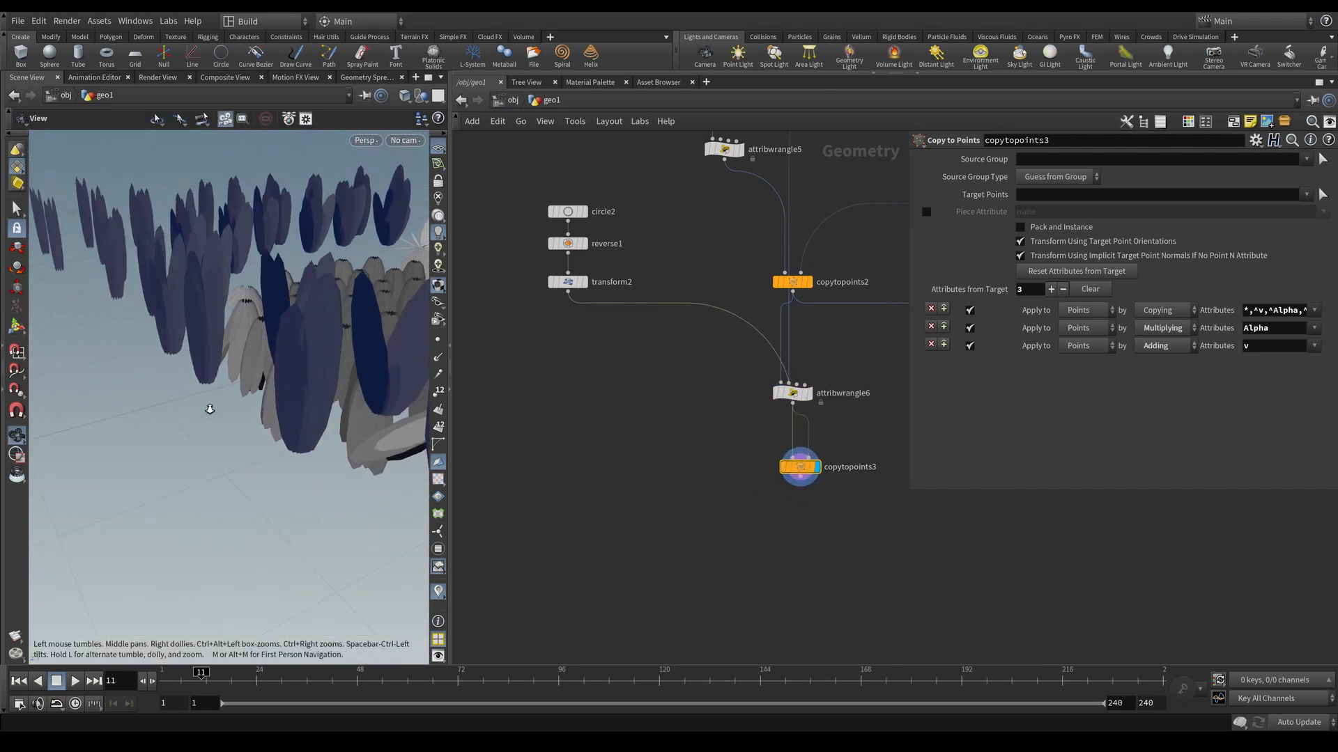
{"action": "right_click_drag", "start_coordinate": [209, 409], "coordinate": [359, 379], "text": "alt"}
{"action": "left_click_drag", "start_coordinate": [359, 380], "coordinate": [327, 411], "text": "alt"}
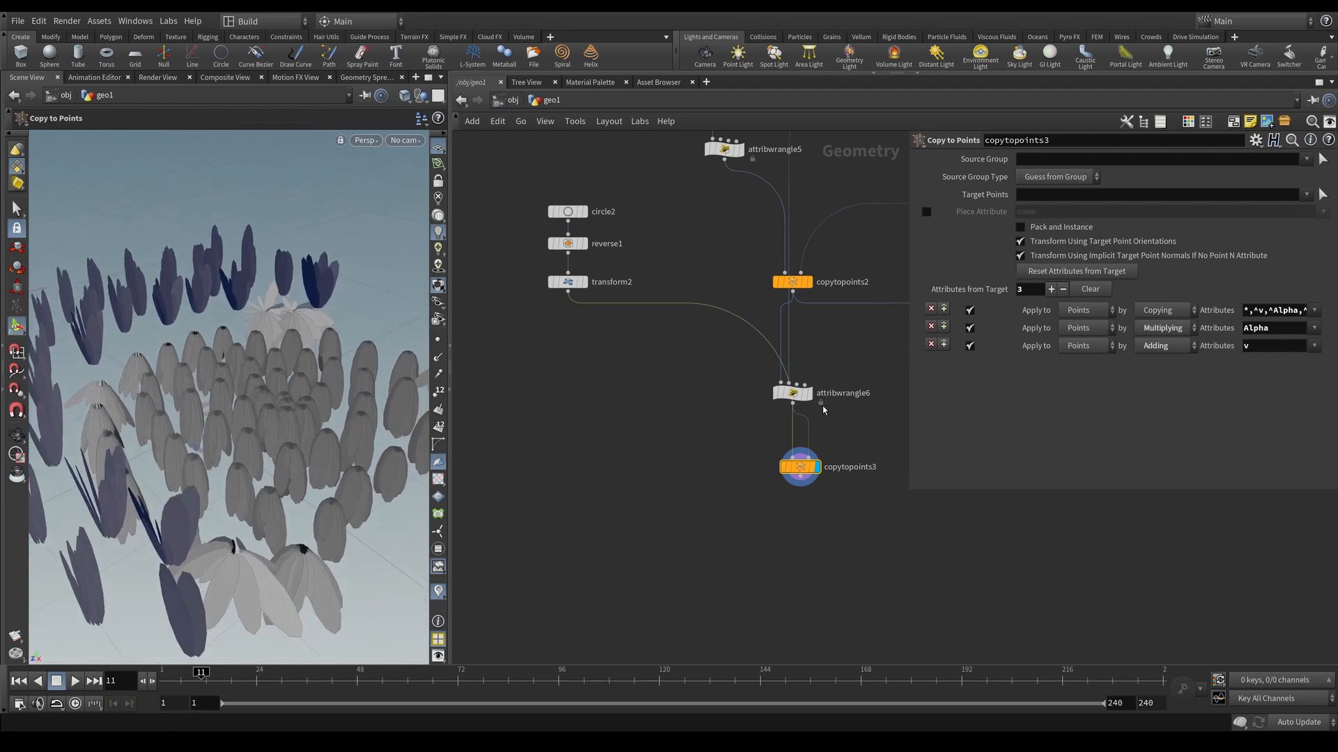
{"action": "left_click", "coordinate": [793, 393]}
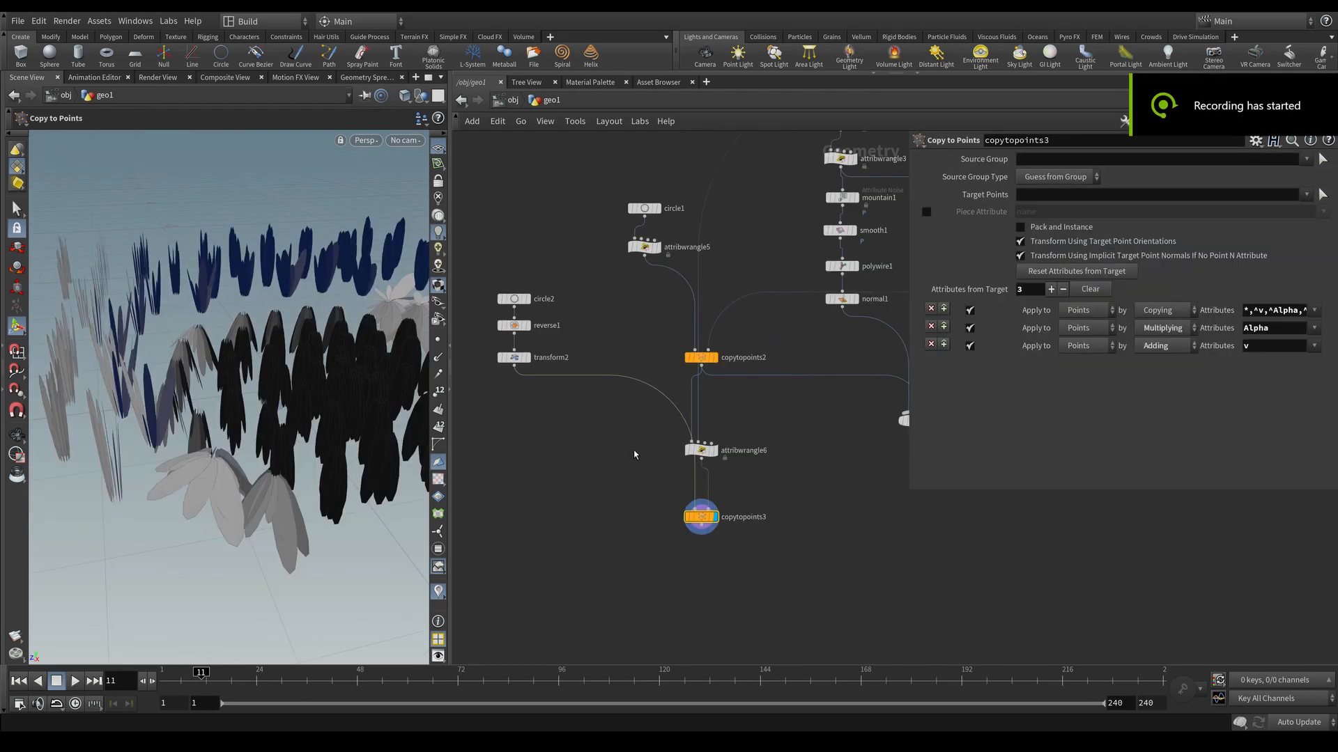
Step: Change attribwrangle5's expression to v@N = normalize(v@P); and inspect the petals from another angle
{"action": "middle_click_drag", "start_coordinate": [634, 454], "coordinate": [659, 507]}
{"action": "scroll", "coordinate": [635, 271], "scroll_direction": "up", "scroll_amount": 3}
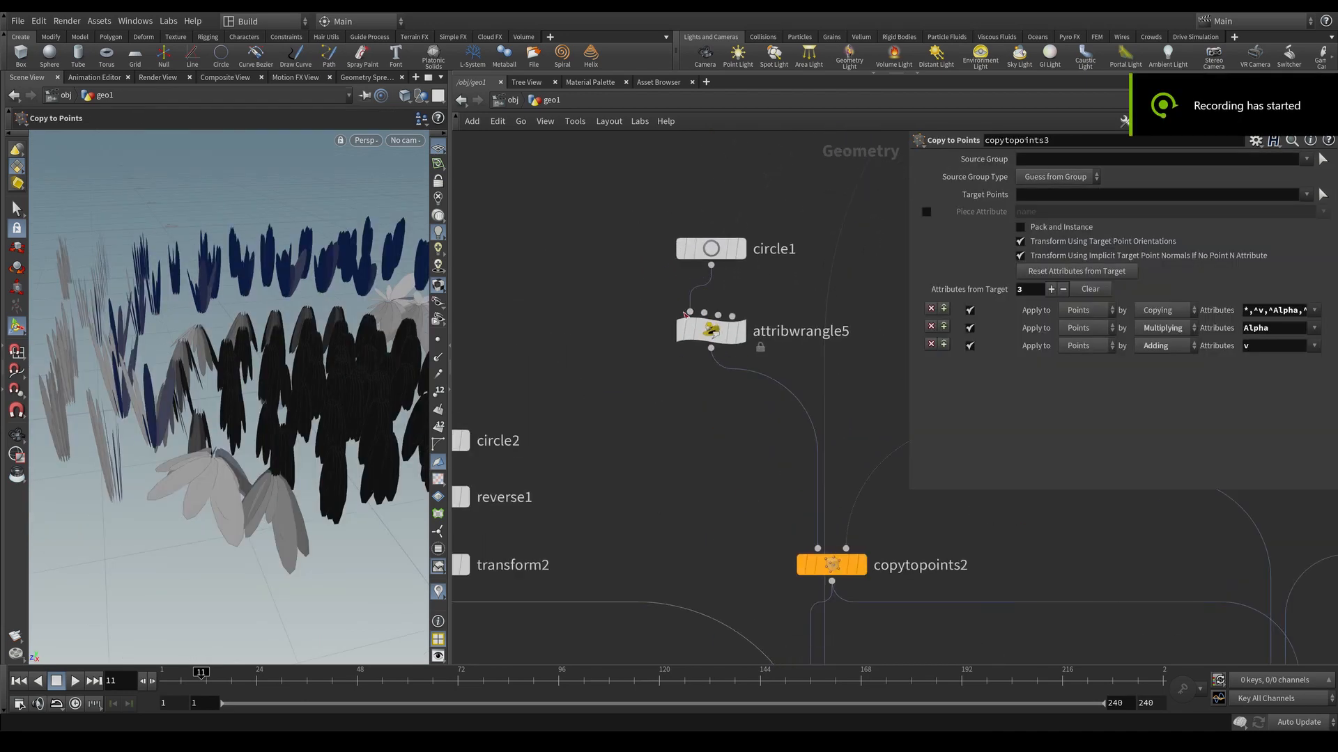
{"action": "left_click", "coordinate": [711, 330]}
{"action": "middle_click_drag", "start_coordinate": [778, 286], "coordinate": [691, 293]}
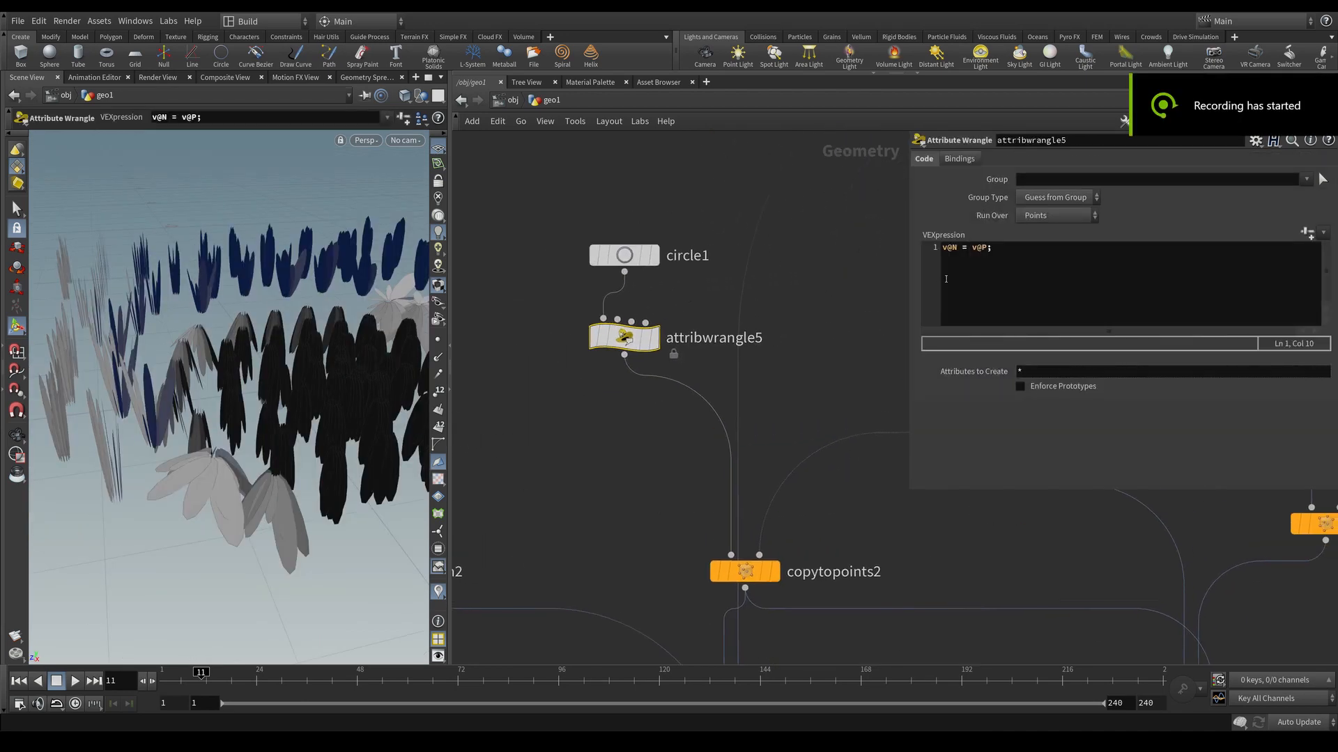
{"action": "left_click", "coordinate": [972, 249]}
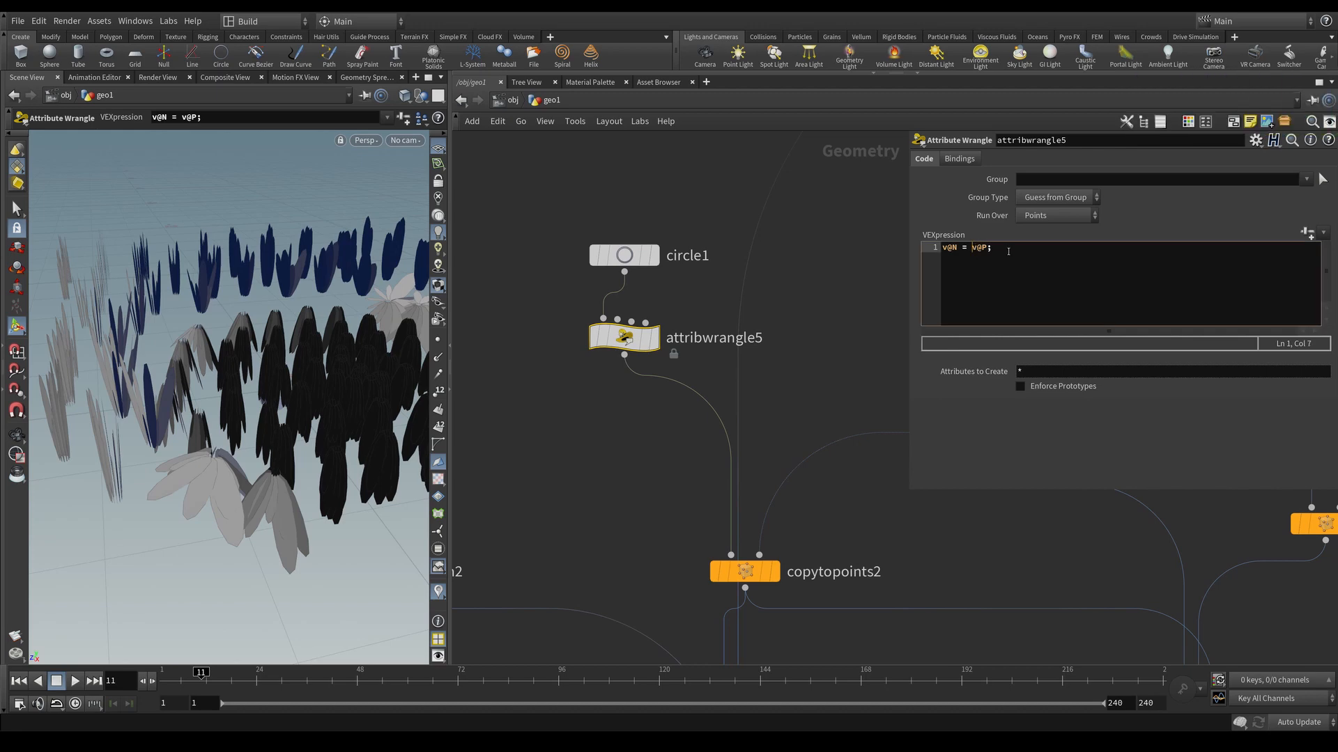
{"action": "type", "text": "normalize("}
{"action": "left_click", "coordinate": [1040, 247]}
{"action": "type", "text": ")"}
{"action": "key", "text": "Escape"}
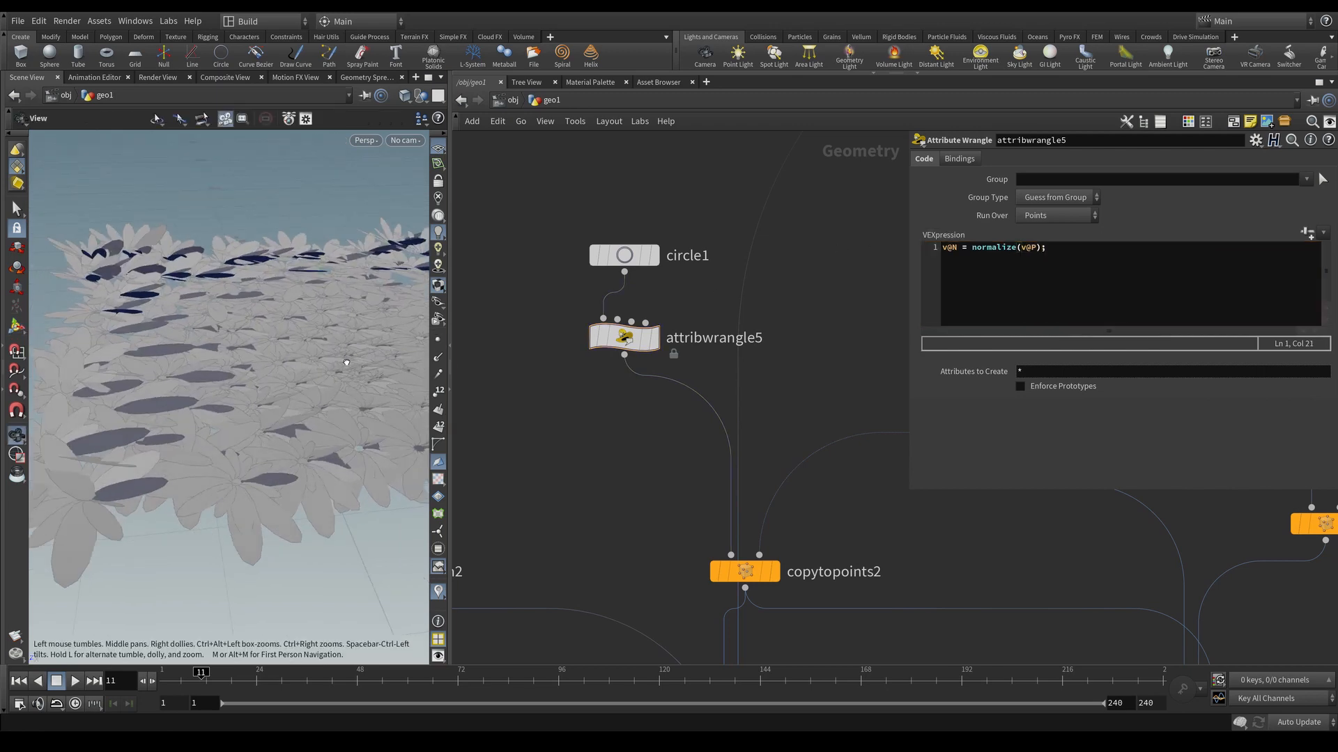
{"action": "left_click_drag", "start_coordinate": [346, 362], "coordinate": [247, 391]}
{"action": "key", "text": "Return"}
Step: Try a smaller uniform scale on transform2 and undo the change
{"action": "middle_click_drag", "start_coordinate": [592, 470], "coordinate": [731, 363]}
{"action": "scroll", "coordinate": [767, 368], "scroll_direction": "down", "scroll_amount": 2}
{"action": "scroll", "coordinate": [732, 364], "scroll_direction": "up", "scroll_amount": 1}
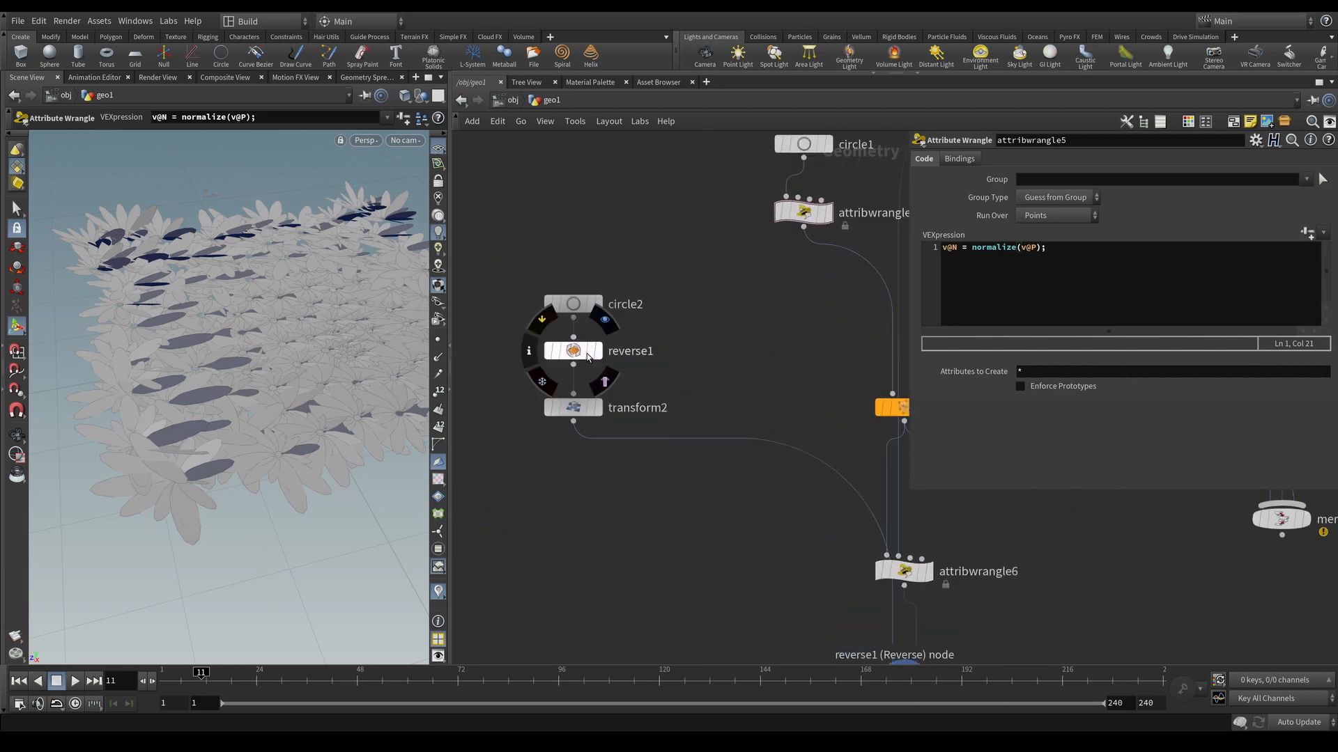
{"action": "scroll", "coordinate": [587, 357], "scroll_direction": "up", "scroll_amount": 1}
{"action": "left_click", "coordinate": [570, 418]}
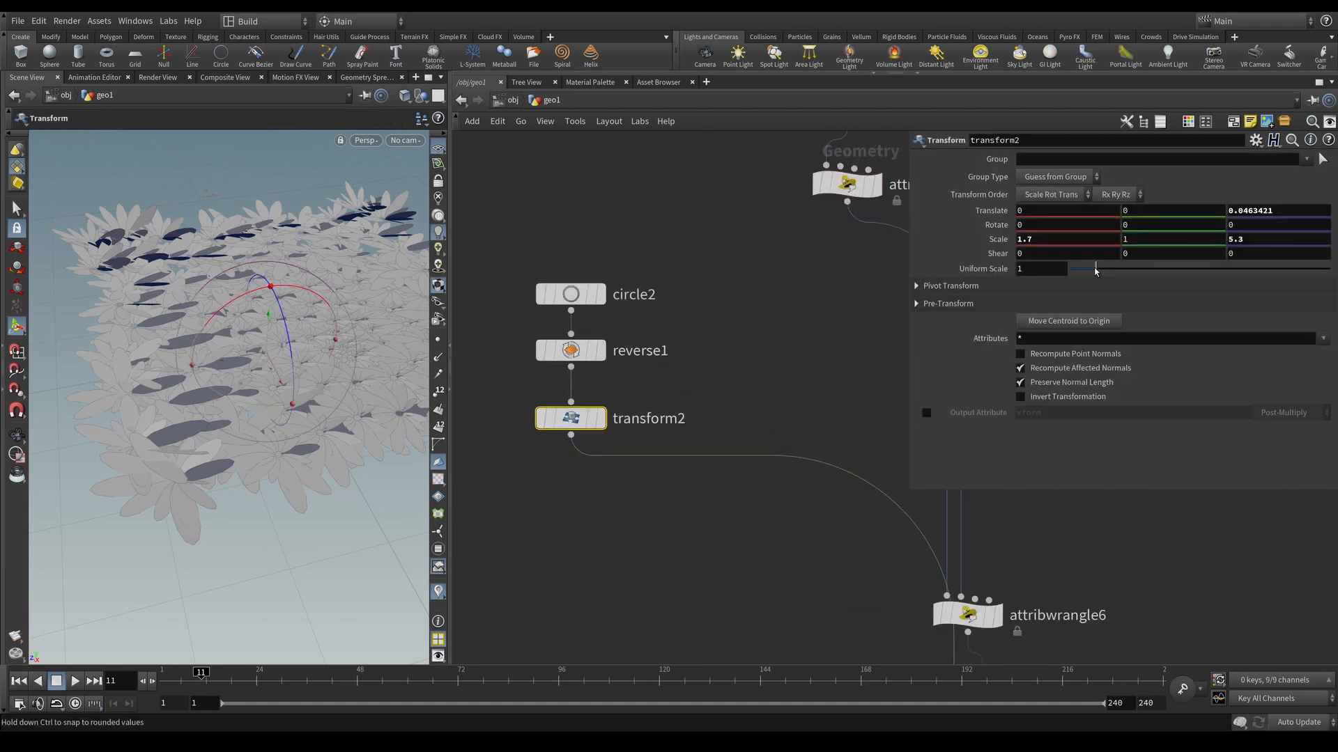
{"action": "left_click_drag", "start_coordinate": [1095, 270], "coordinate": [1091, 270]}
{"action": "key", "text": "ctrl+z"}
Step: Insert a Transform node on the wire directly below transform2 and set its uniform scale to 0.39
{"action": "key", "text": "Tab"}
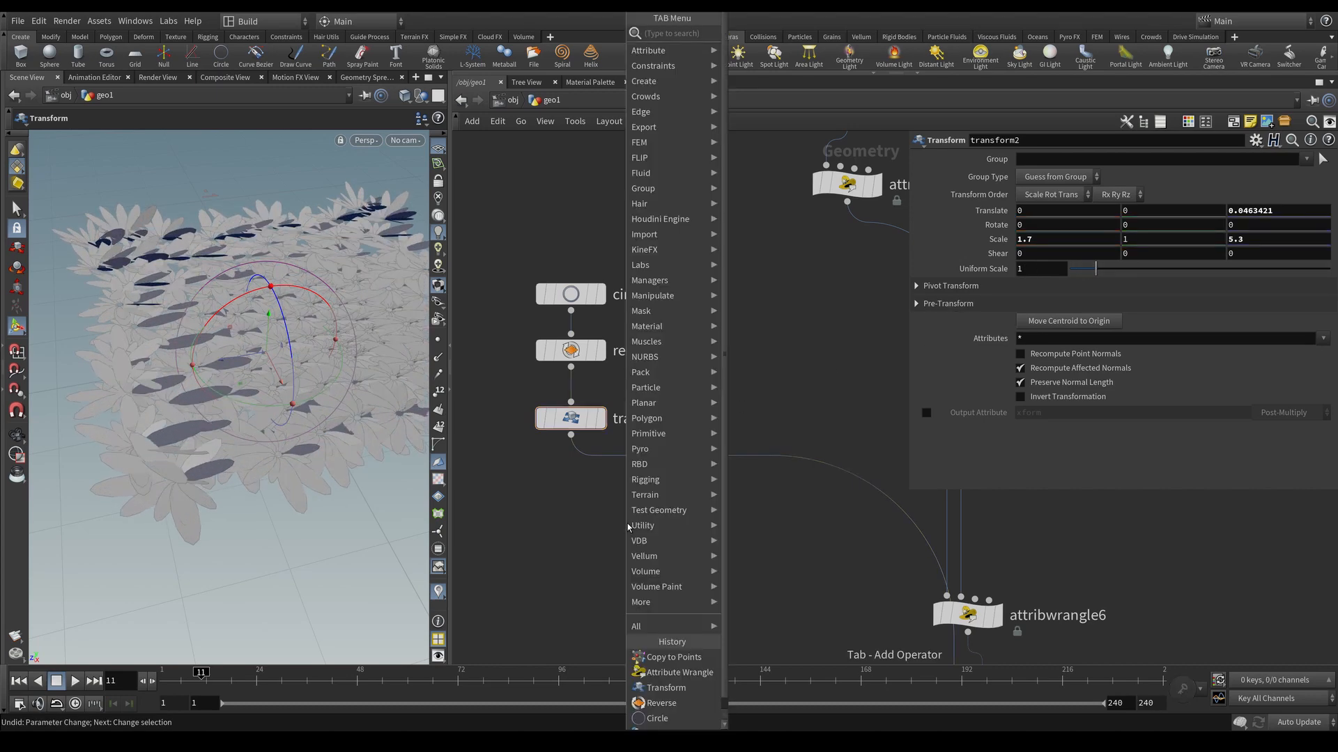
{"action": "type", "text": "transform"}
{"action": "key", "text": "Return"}
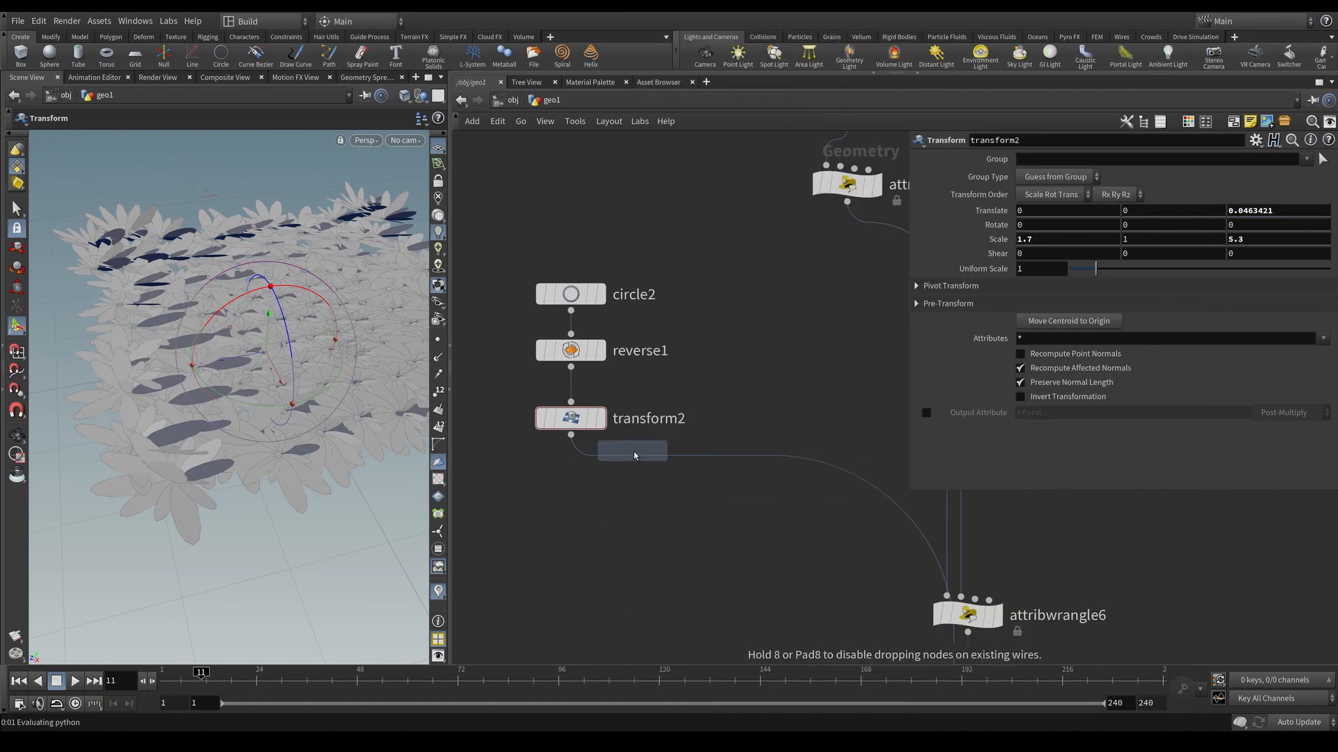
{"action": "left_click", "coordinate": [632, 482]}
{"action": "left_click_drag", "start_coordinate": [655, 498], "coordinate": [595, 491]}
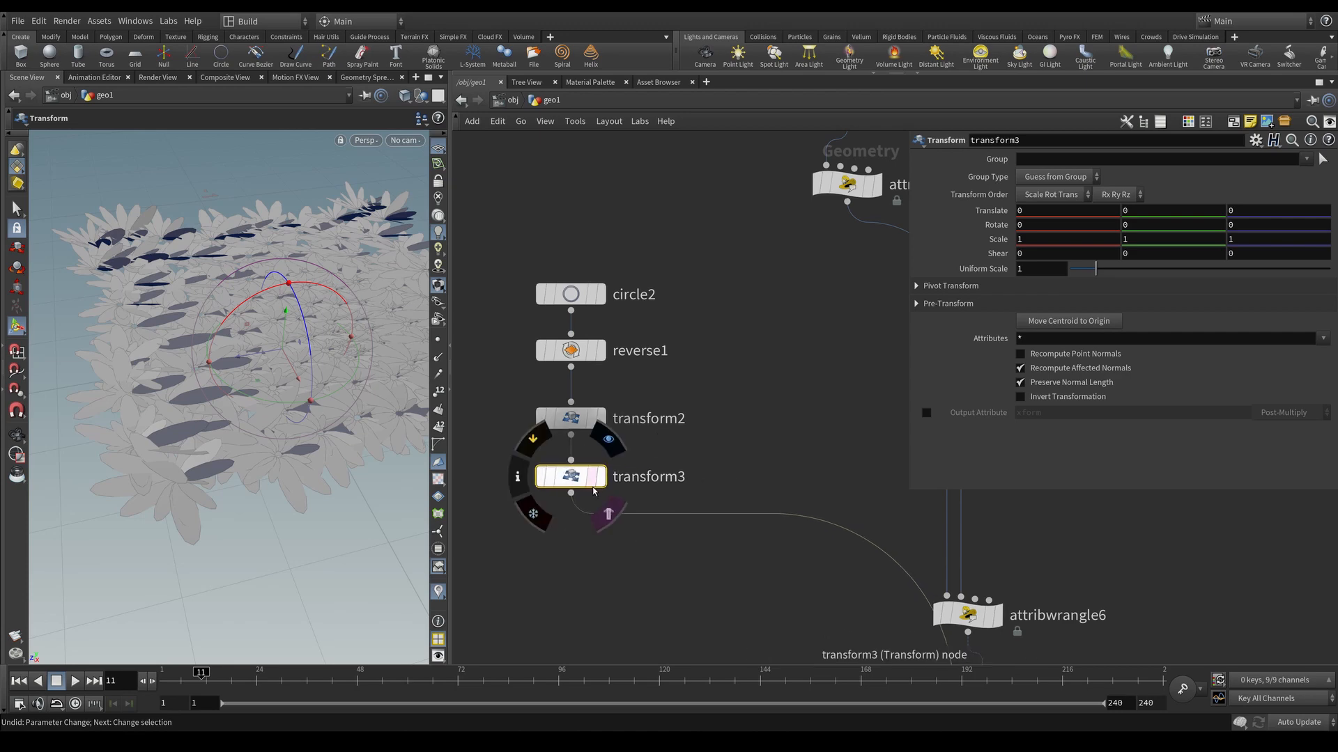
{"action": "left_click_drag", "start_coordinate": [1093, 270], "coordinate": [1082, 275]}
{"action": "left_click_drag", "start_coordinate": [260, 460], "coordinate": [324, 376], "text": "alt"}
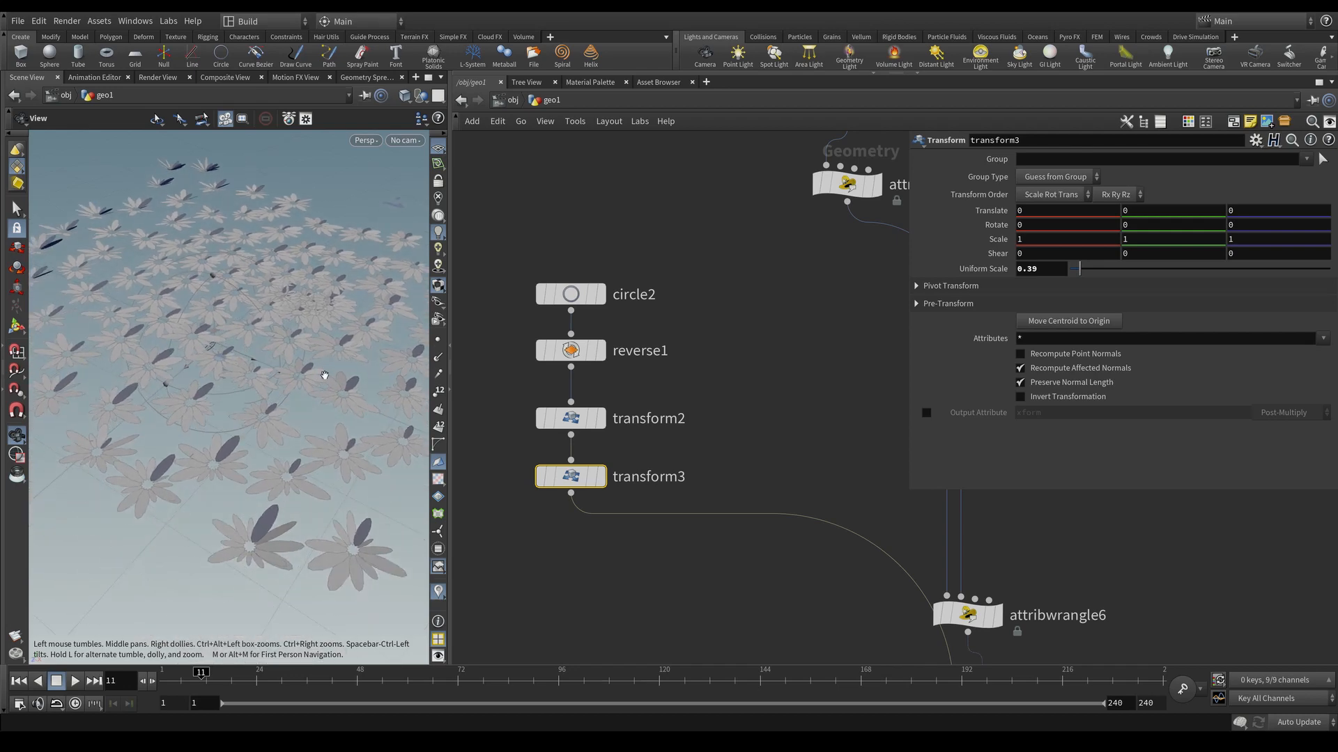
{"action": "left_click_drag", "start_coordinate": [277, 521], "coordinate": [245, 451]}
Step: Move merge1 lower in the network, connect copytopoints3 into it, and display the merged flowers
{"action": "middle_click_drag", "start_coordinate": [836, 590], "coordinate": [641, 492]}
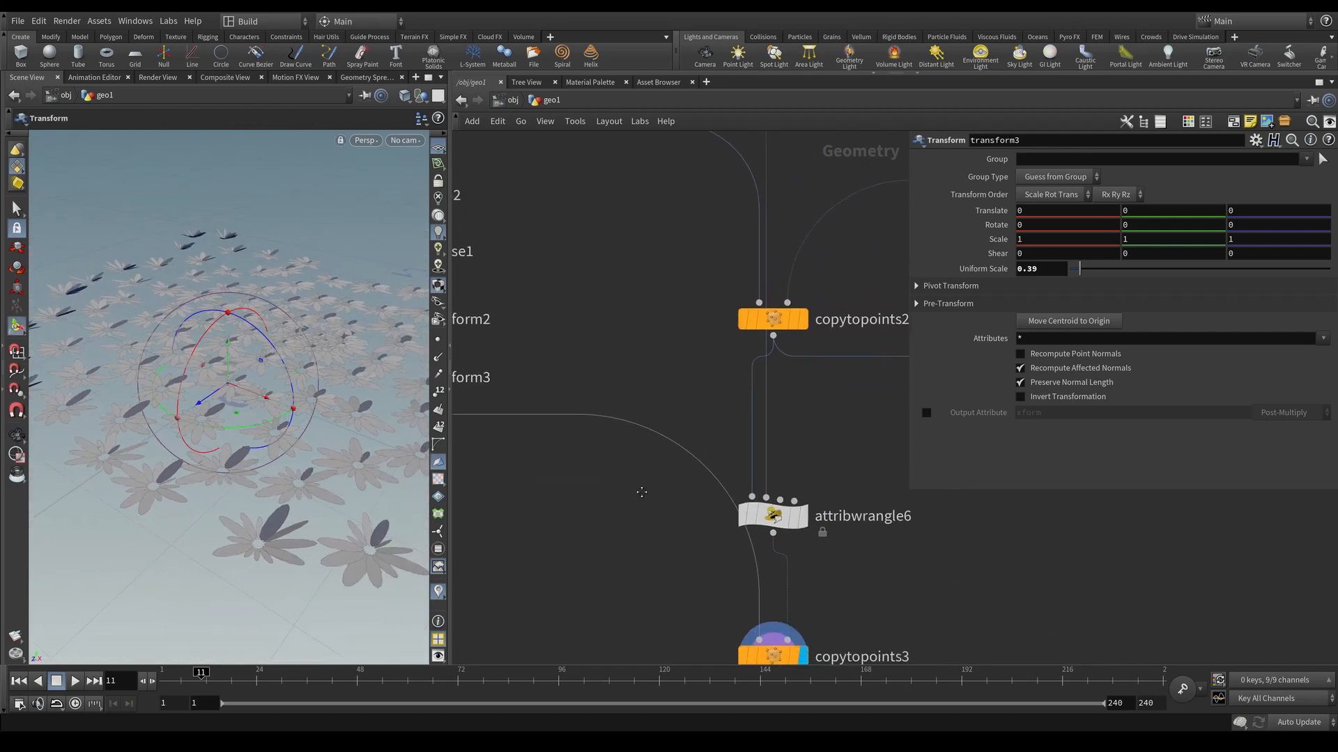
{"action": "scroll", "coordinate": [641, 492], "scroll_direction": "down", "scroll_amount": 3}
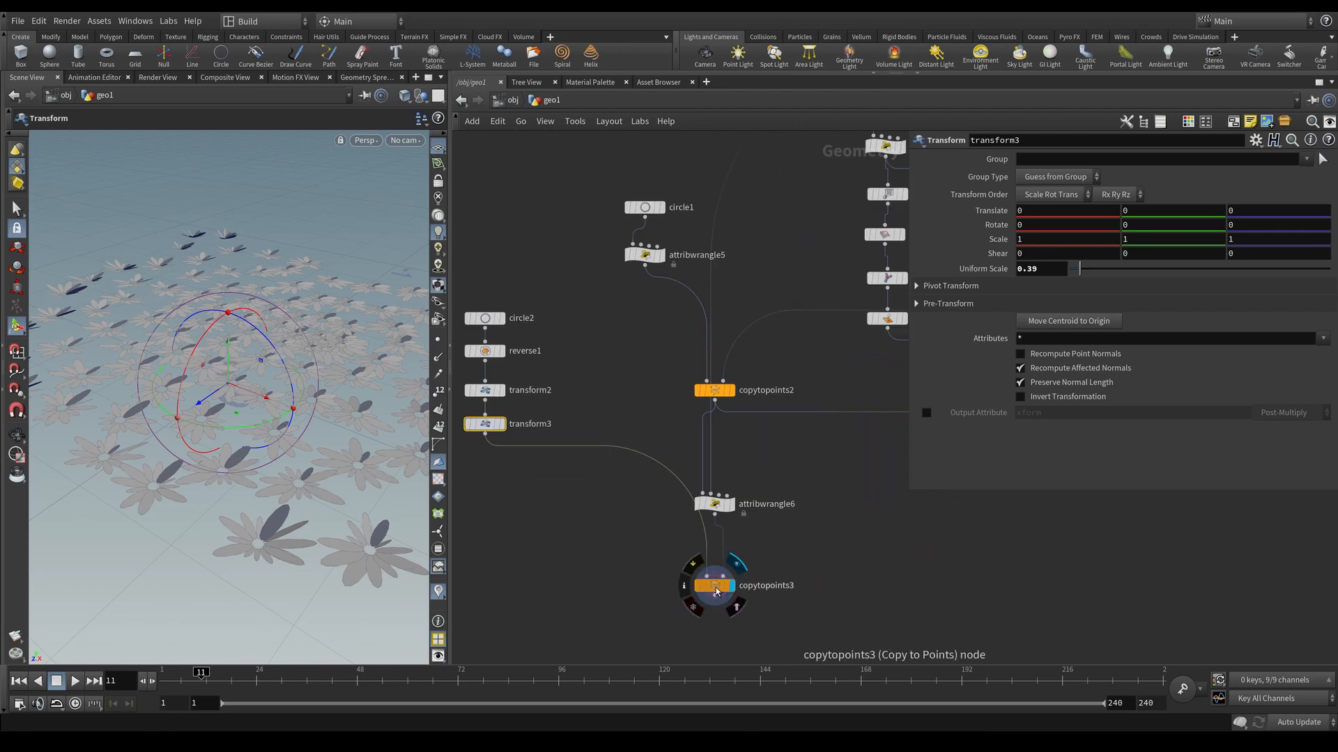
{"action": "middle_click_drag", "start_coordinate": [776, 525], "coordinate": [629, 474]}
{"action": "scroll", "coordinate": [629, 474], "scroll_direction": "down", "scroll_amount": 2}
{"action": "middle_click_drag", "start_coordinate": [720, 475], "coordinate": [684, 483]}
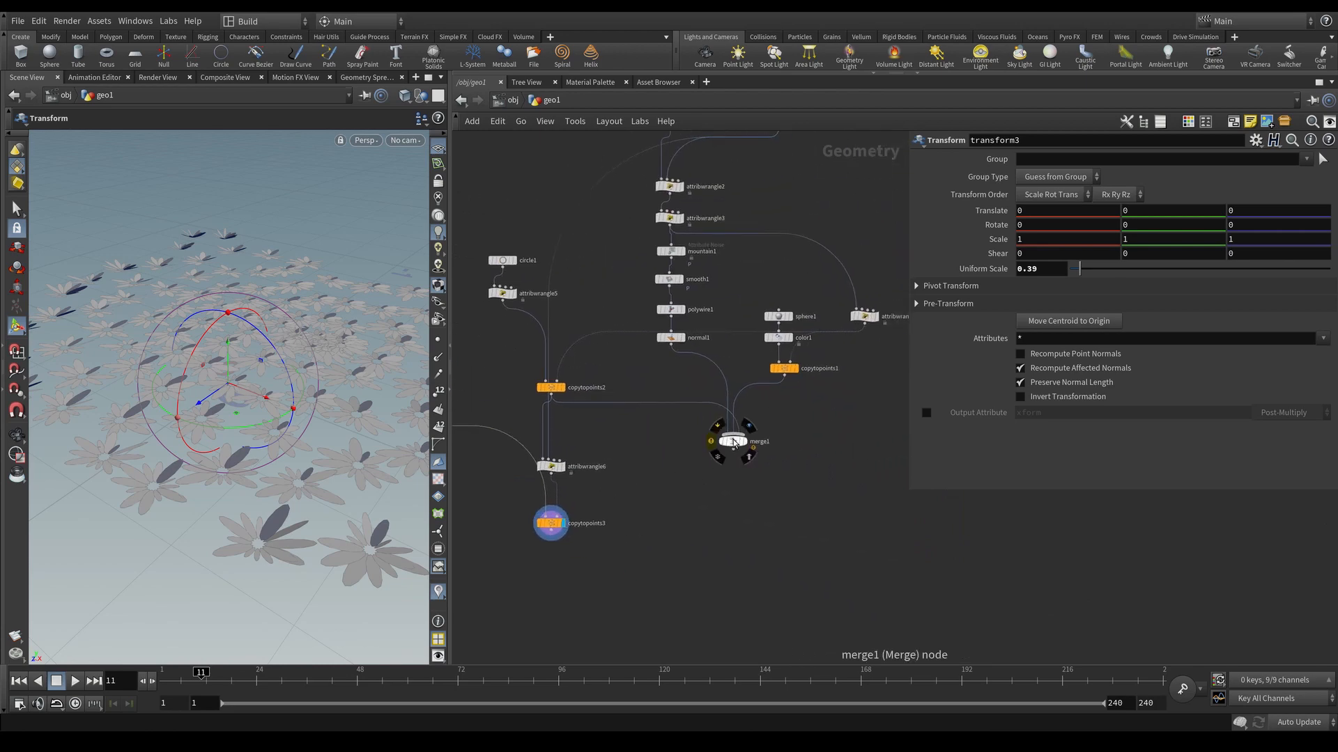
{"action": "left_click_drag", "start_coordinate": [732, 440], "coordinate": [730, 597]}
{"action": "left_click", "coordinate": [551, 533]}
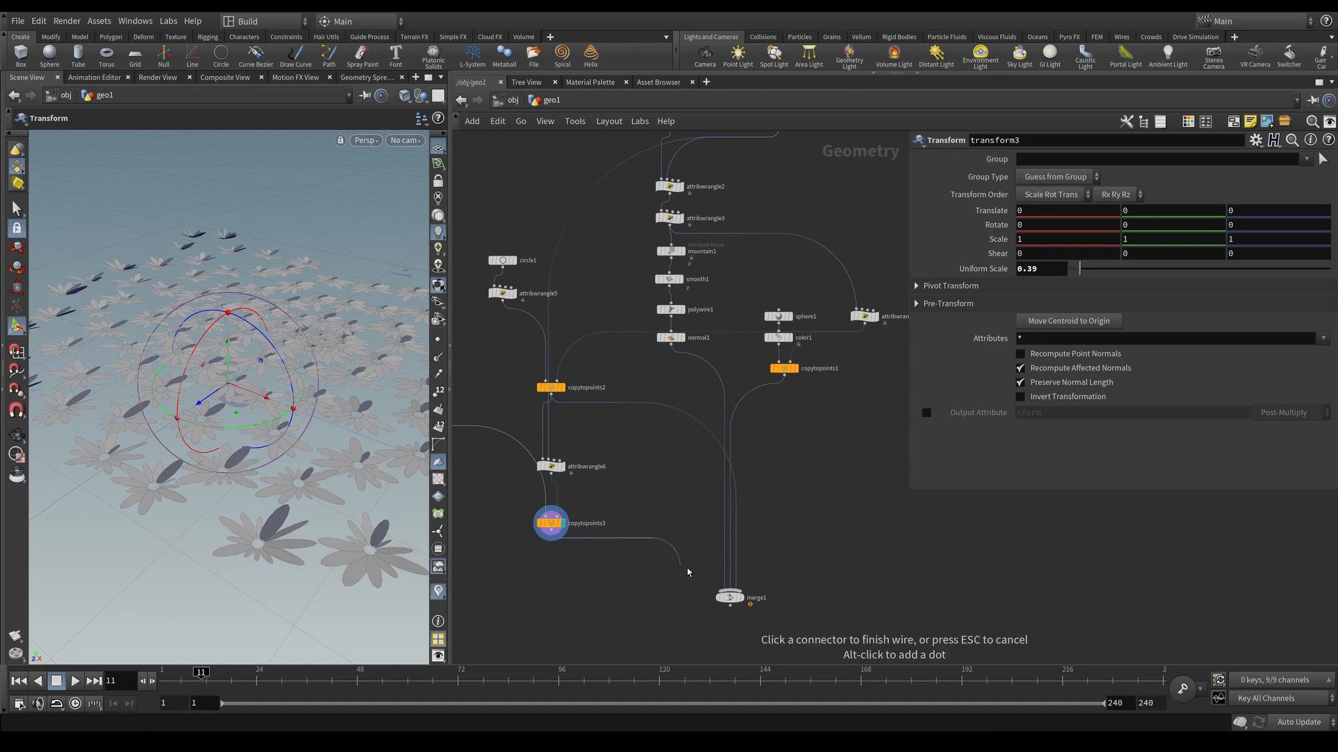
{"action": "left_click", "coordinate": [730, 589]}
{"action": "left_click", "coordinate": [743, 602]}
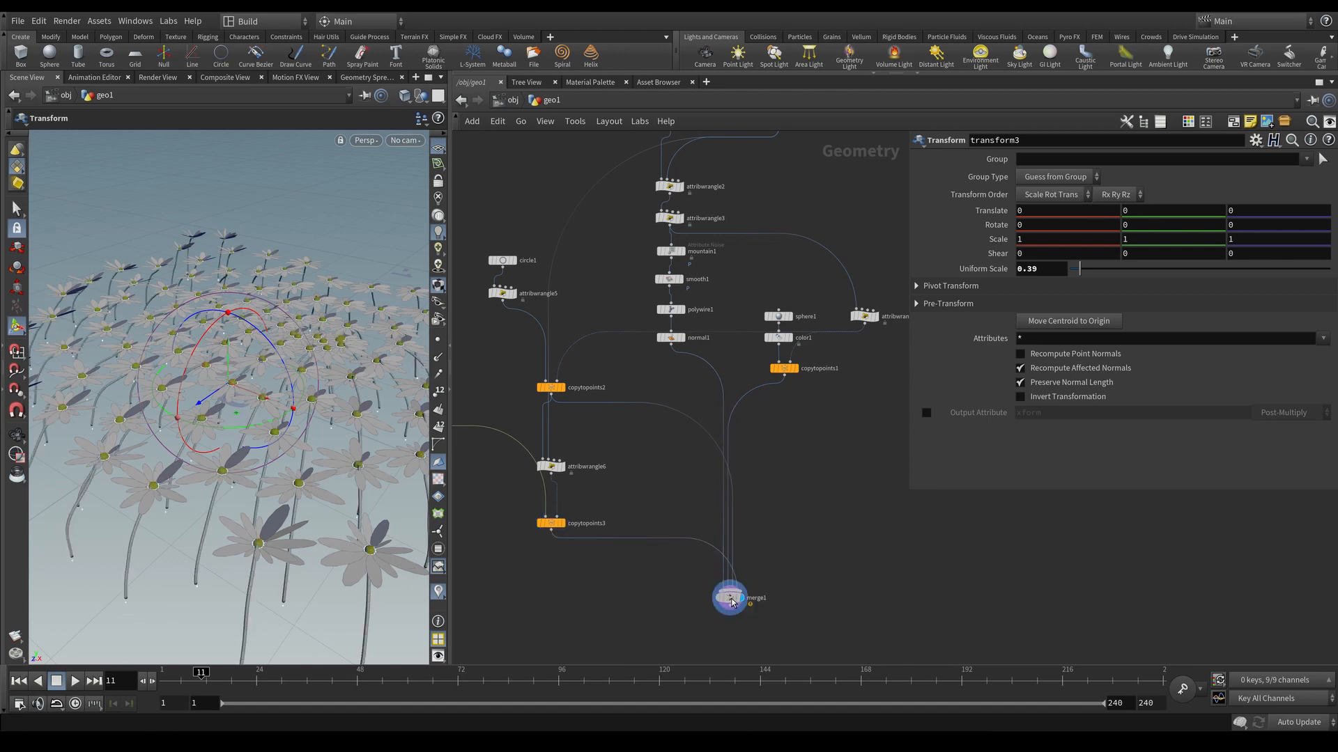
{"action": "left_click_drag", "start_coordinate": [271, 452], "coordinate": [305, 437]}
{"action": "middle_click_drag", "start_coordinate": [305, 436], "coordinate": [321, 461]}
{"action": "right_click_drag", "start_coordinate": [321, 462], "coordinate": [230, 475]}
Step: Set grid1's size to 2 by 2 and inspect the enlarged flower field
{"action": "scroll", "coordinate": [760, 212], "scroll_direction": "down", "scroll_amount": 2}
{"action": "middle_click_drag", "start_coordinate": [752, 209], "coordinate": [804, 484]}
{"action": "scroll", "coordinate": [768, 391], "scroll_direction": "up", "scroll_amount": 5}
{"action": "left_click", "coordinate": [770, 392]}
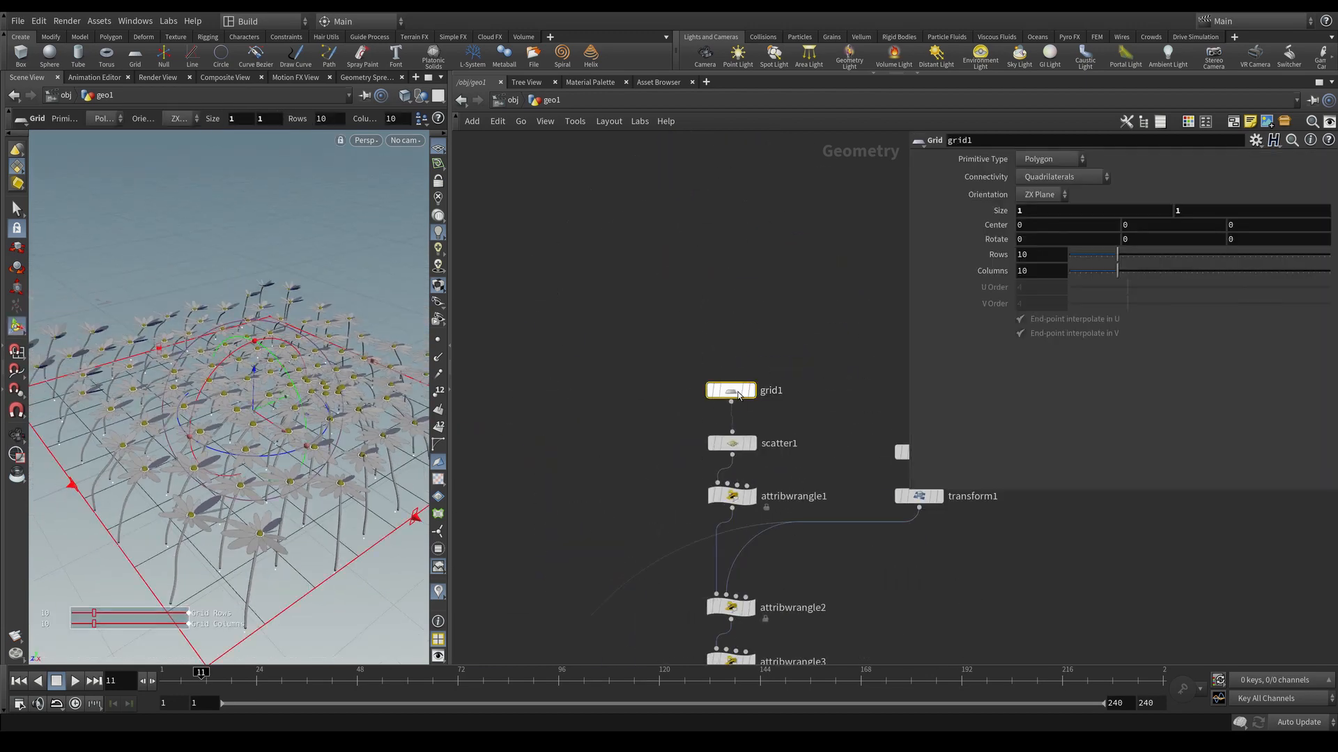
{"action": "left_click", "coordinate": [1094, 210]}
{"action": "type", "text": "2"}
{"action": "double_click", "coordinate": [1190, 212]}
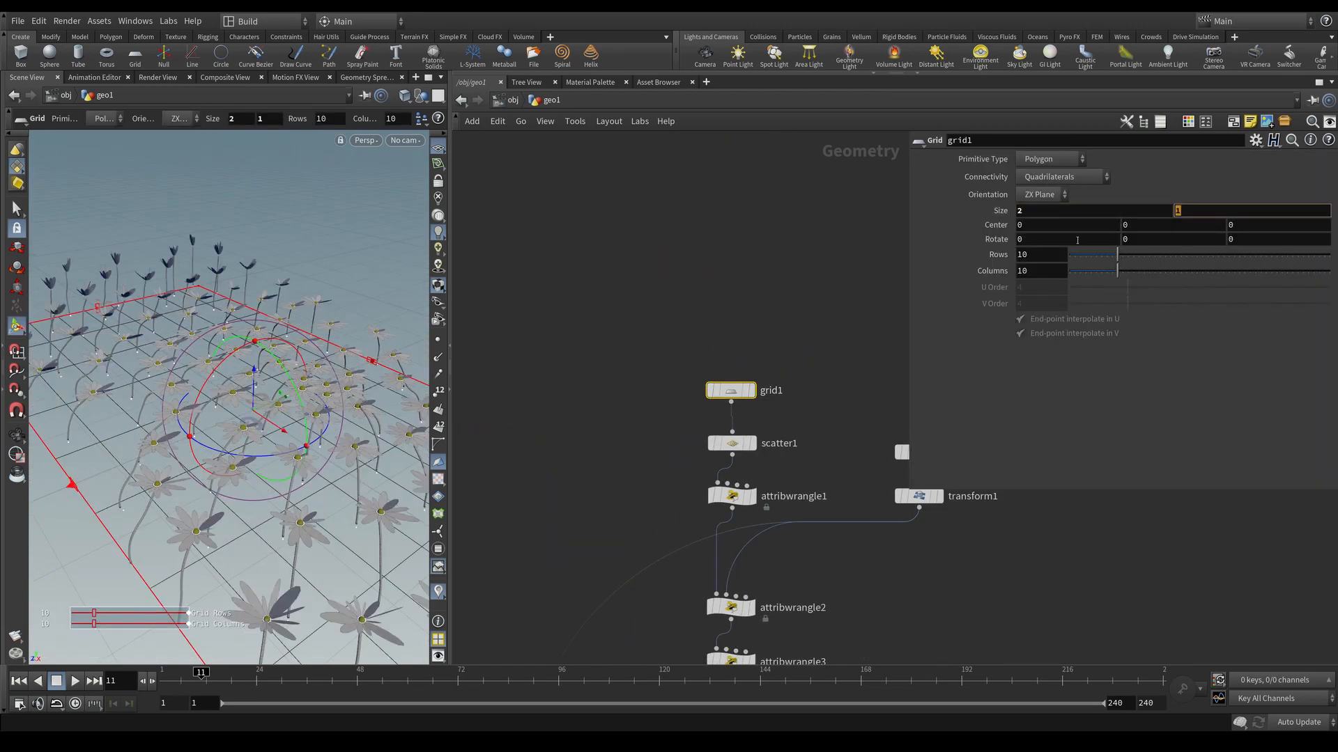
{"action": "type", "text": "2"}
{"action": "key", "text": "Return"}
{"action": "right_click_drag", "start_coordinate": [346, 386], "coordinate": [248, 452]}
{"action": "left_click_drag", "start_coordinate": [248, 452], "coordinate": [275, 442]}
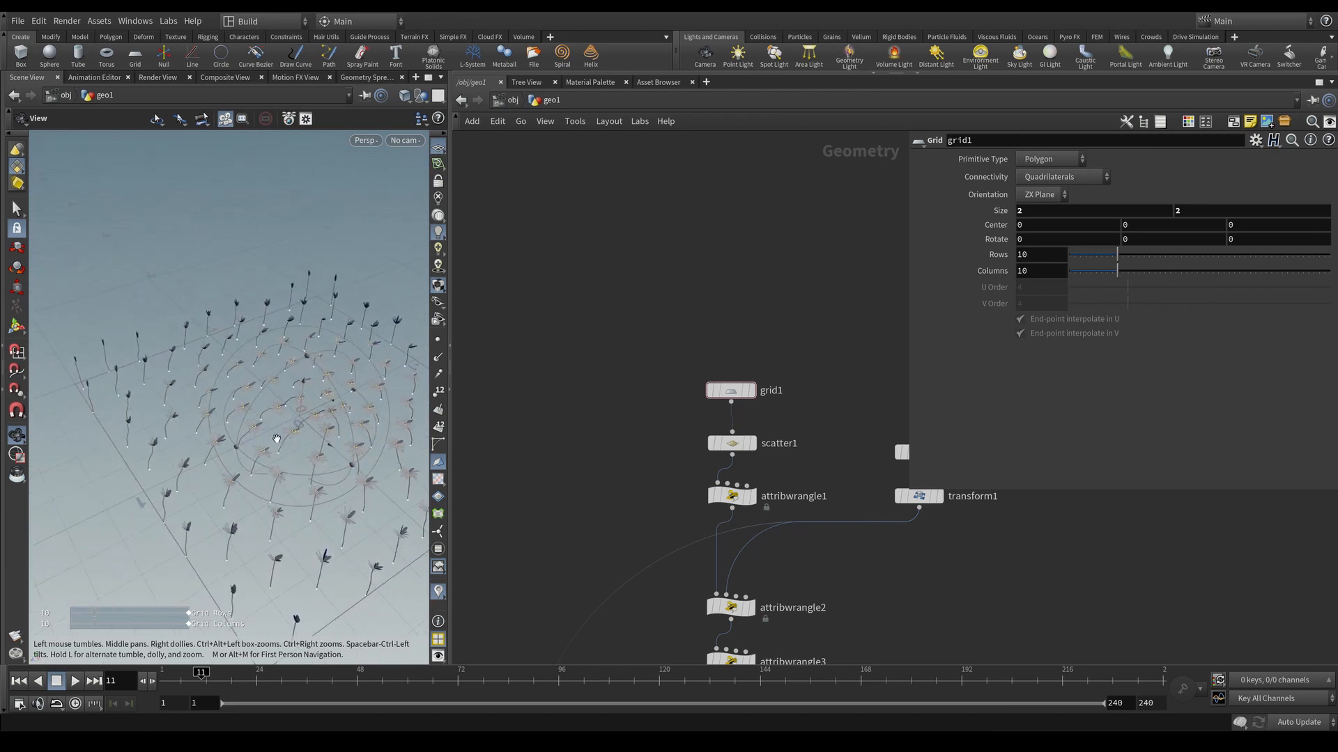
{"action": "right_click_drag", "start_coordinate": [274, 441], "coordinate": [387, 396]}
{"action": "mouse_move", "coordinate": [350, 423]}
{"action": "left_mouse_down"}
{"action": "mouse_move", "coordinate": [322, 454]}
{"action": "mouse_move", "coordinate": [348, 446]}
{"action": "left_mouse_up"}
Step: Move copytopoints3 lower in the network to make room beneath attribwrangle6
{"action": "scroll", "coordinate": [605, 510], "scroll_direction": "down", "scroll_amount": 4}
{"action": "middle_click_drag", "start_coordinate": [605, 511], "coordinate": [755, 217]}
{"action": "scroll", "coordinate": [723, 414], "scroll_direction": "down", "scroll_amount": 2}
{"action": "scroll", "coordinate": [808, 496], "scroll_direction": "up", "scroll_amount": 4}
{"action": "middle_click_drag", "start_coordinate": [808, 496], "coordinate": [789, 494]}
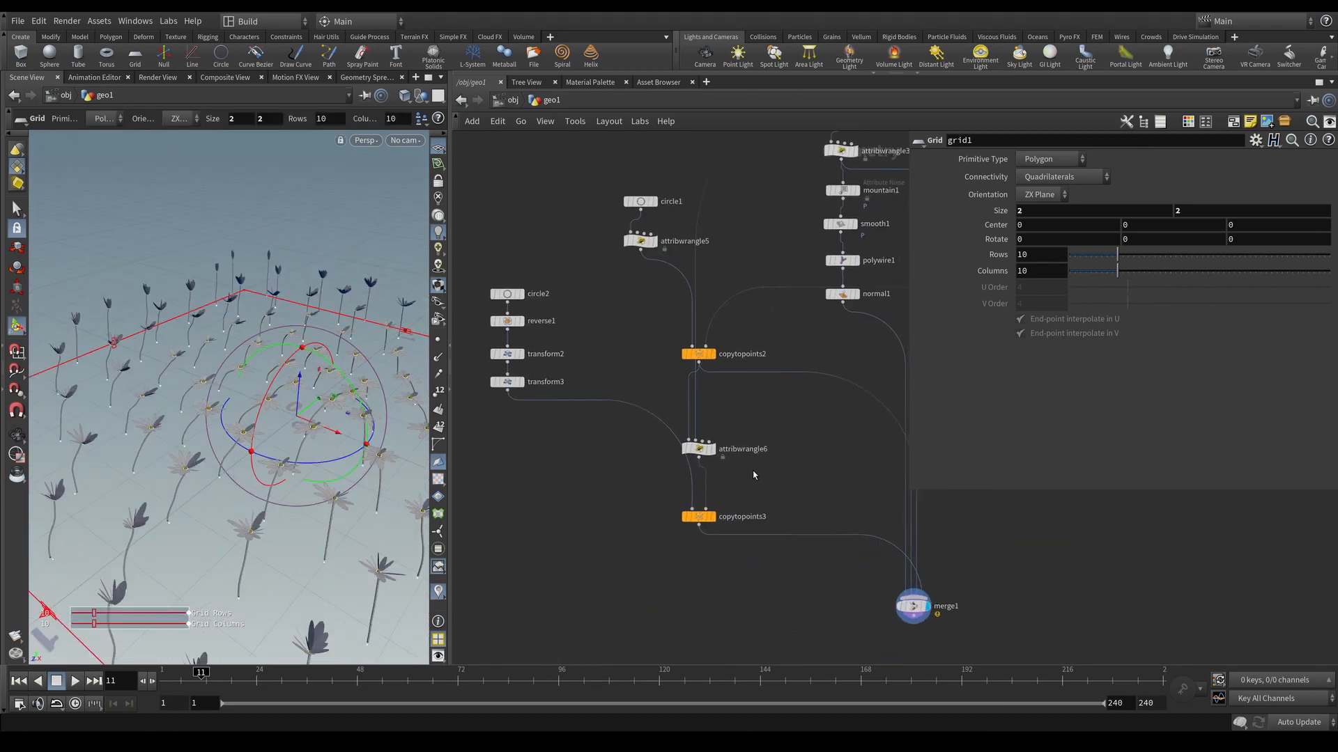
{"action": "left_click_drag", "start_coordinate": [698, 517], "coordinate": [677, 545]}
{"action": "middle_click_drag", "start_coordinate": [794, 477], "coordinate": [761, 496]}
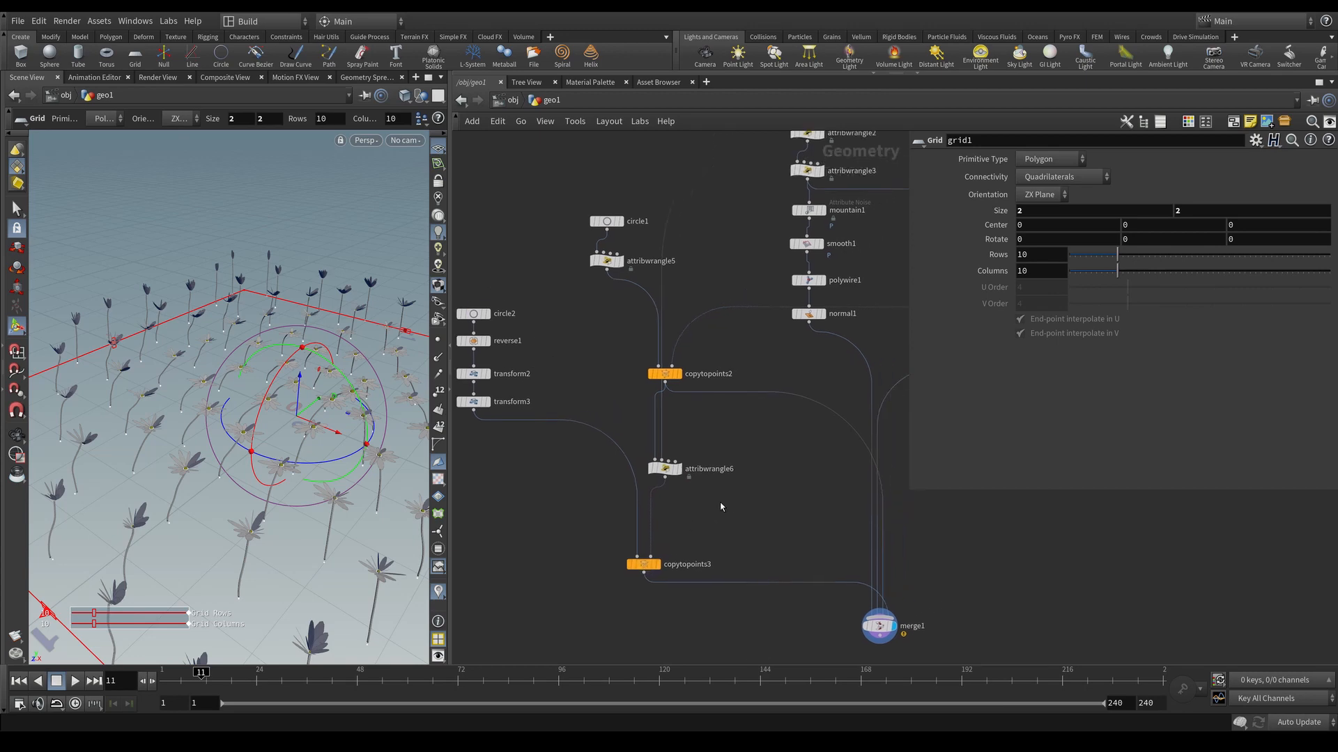
Step: Display attribwrangle6 and insert a Color node between it and copytopoints3
{"action": "left_click", "coordinate": [678, 468]}
{"action": "left_click_drag", "start_coordinate": [720, 516], "coordinate": [737, 536]}
{"action": "key", "text": "Tab"}
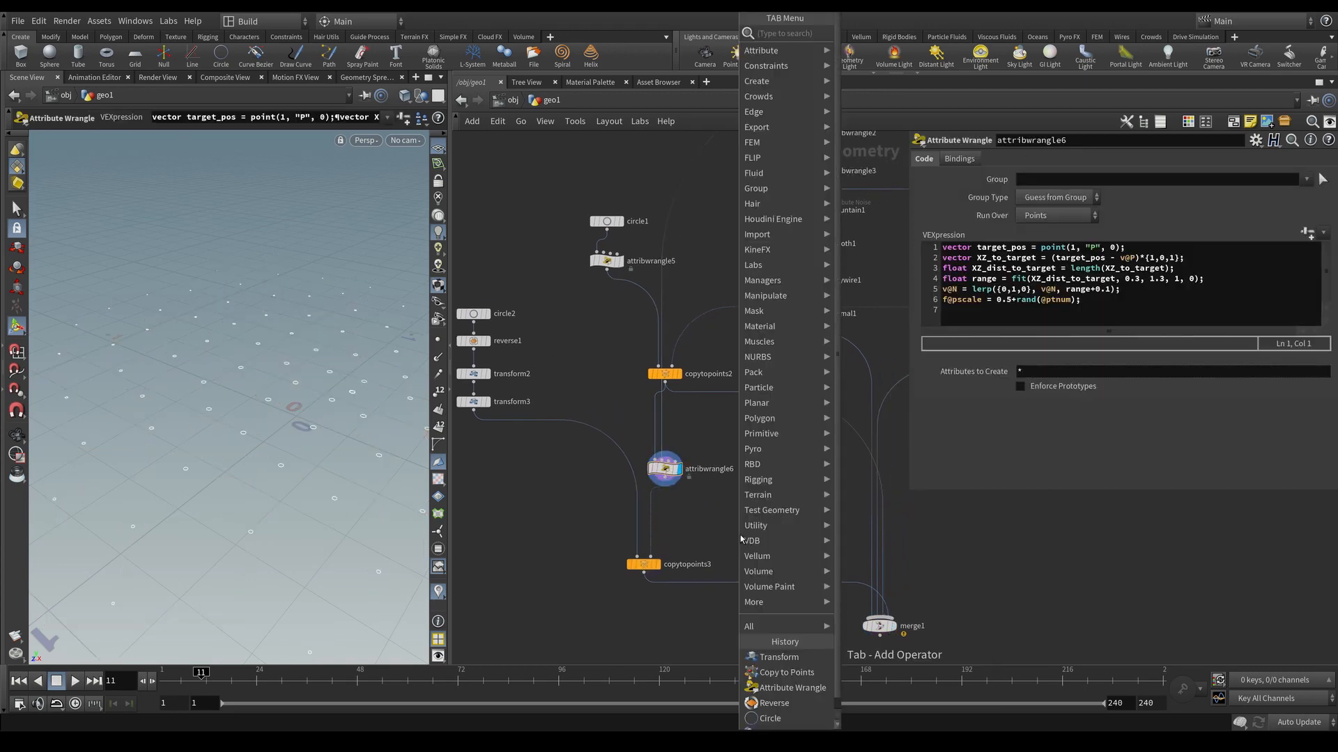
{"action": "type", "text": "color"}
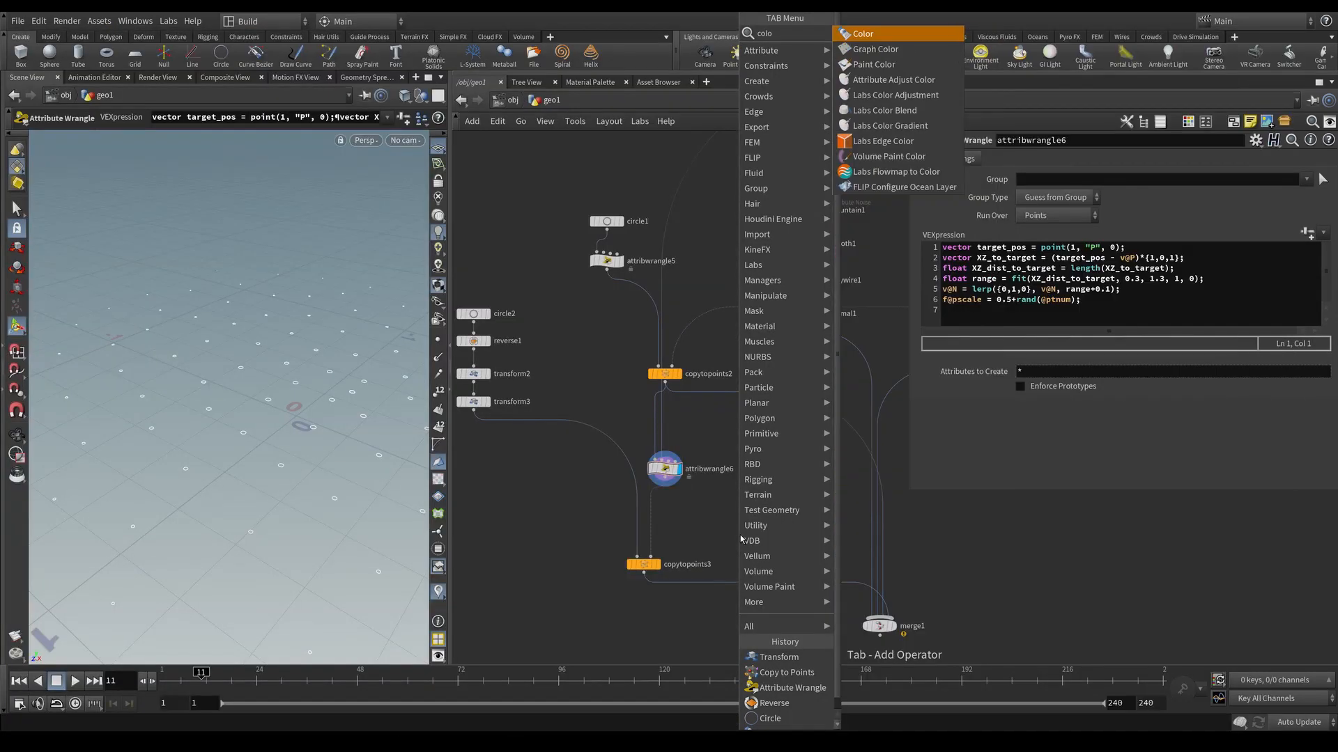
{"action": "key", "text": "Return"}
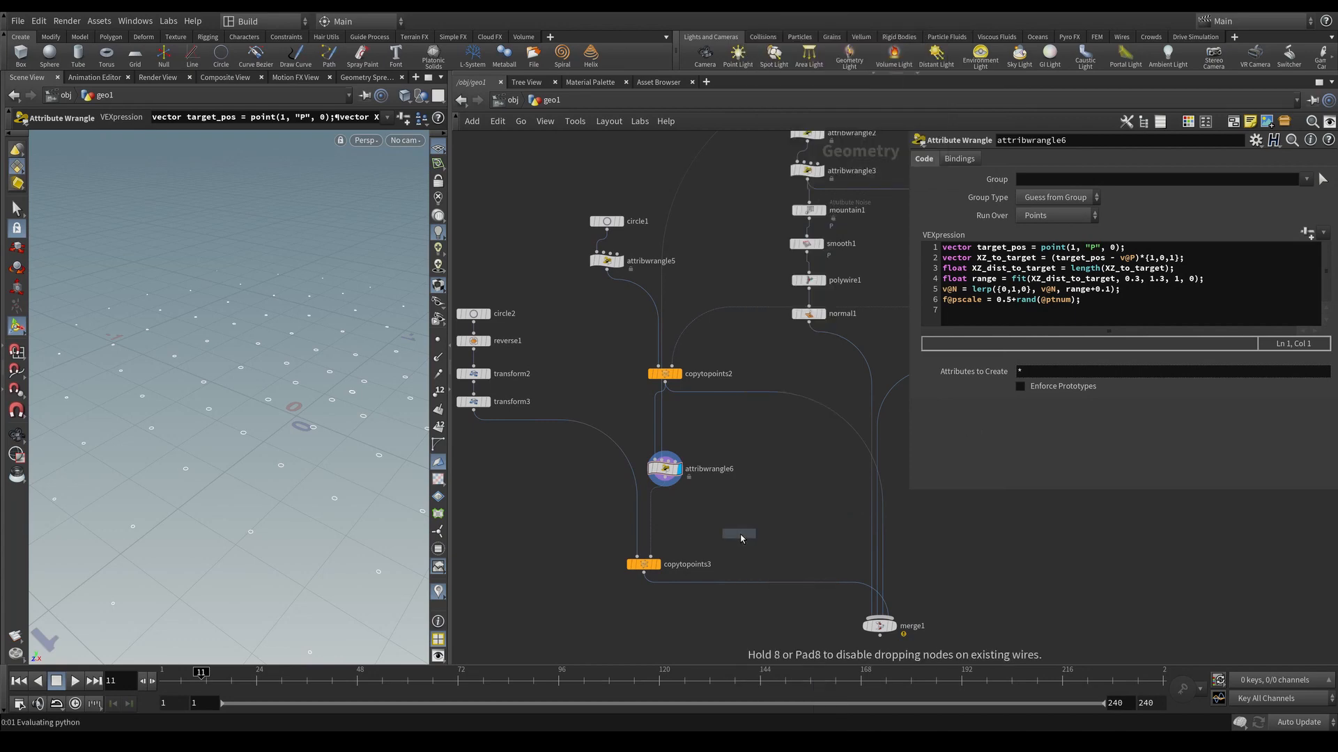
{"action": "left_click", "coordinate": [655, 514]}
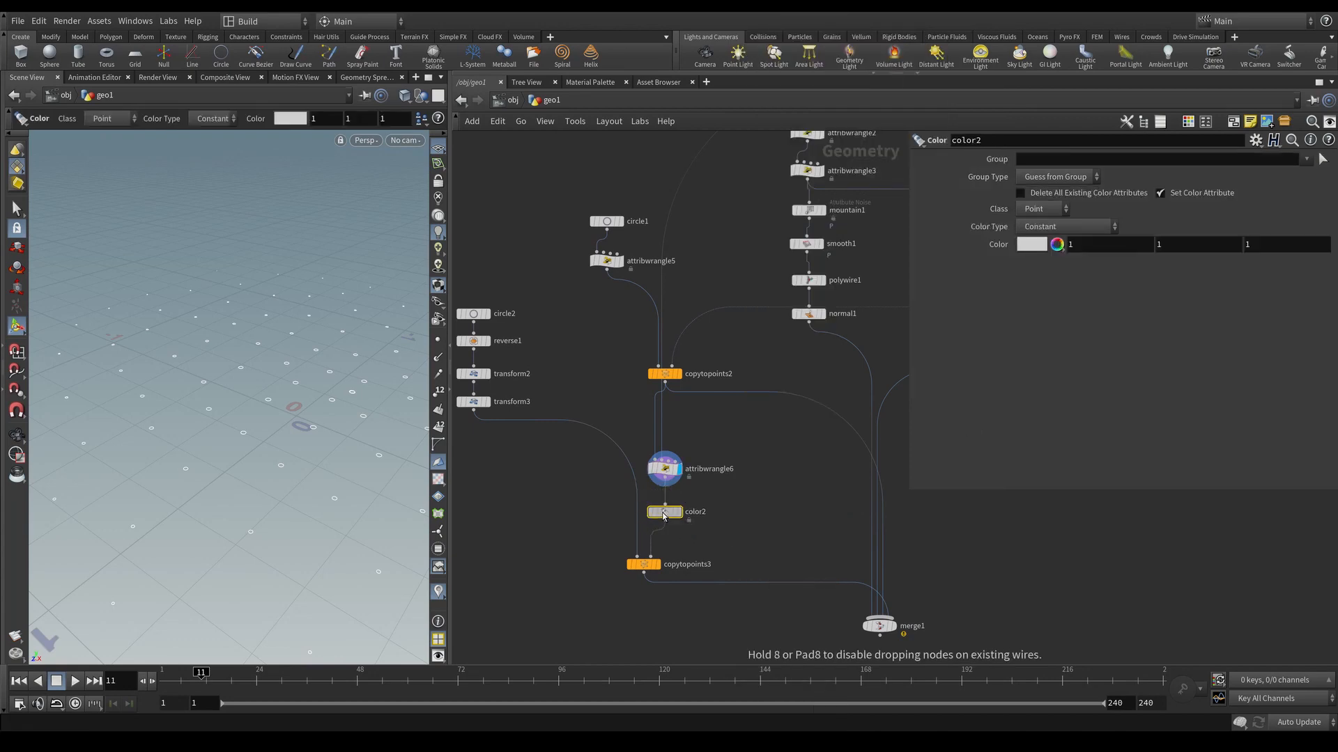
{"action": "left_click", "coordinate": [665, 470]}
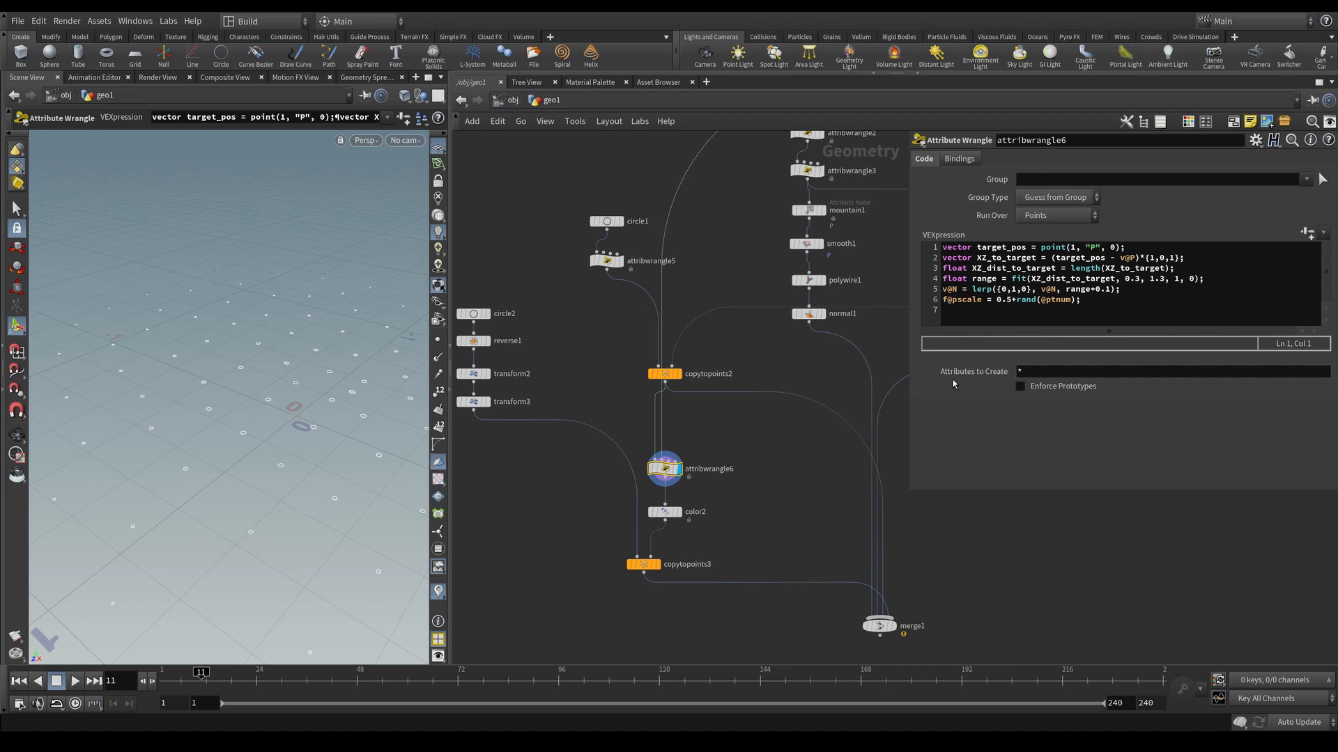
{"action": "left_click", "coordinate": [1103, 304]}
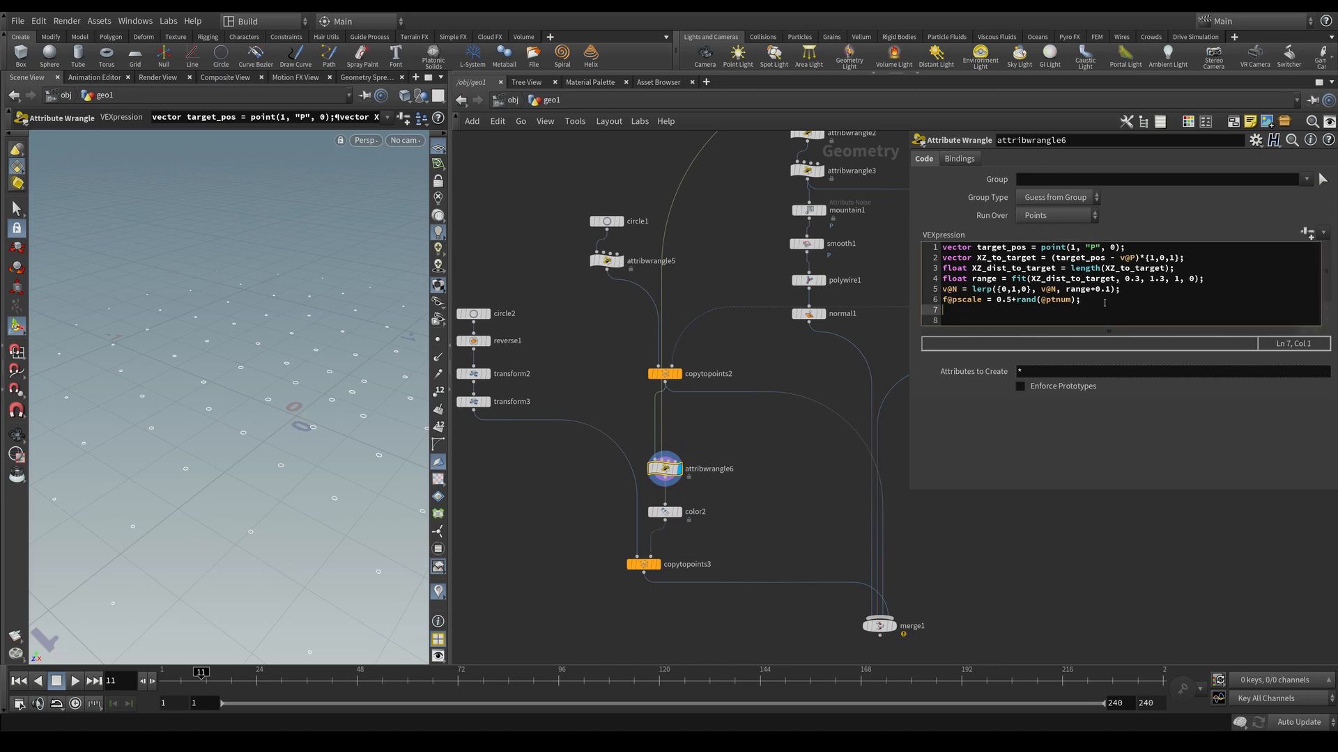
{"action": "key", "text": "Return"}
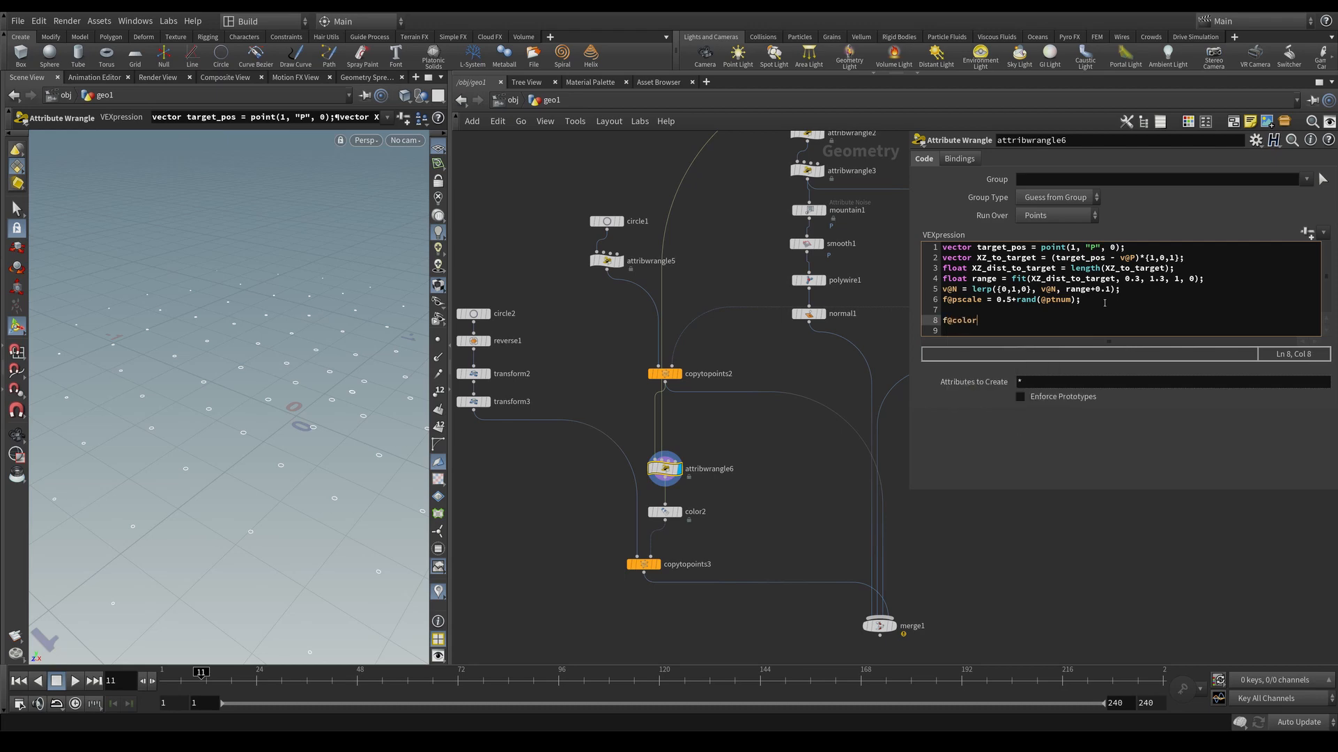
{"action": "type", "text": "f@color = rand"}
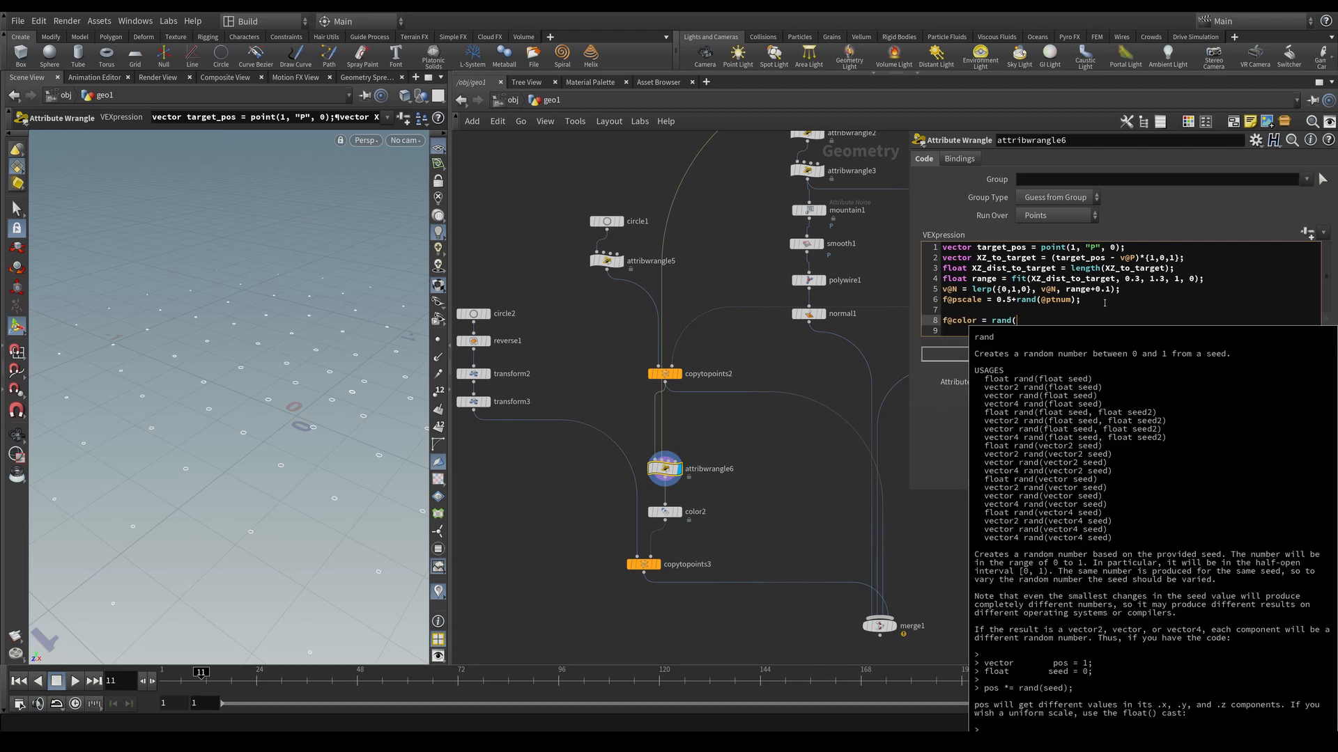
{"action": "type", "text": "(@ptnum);"}
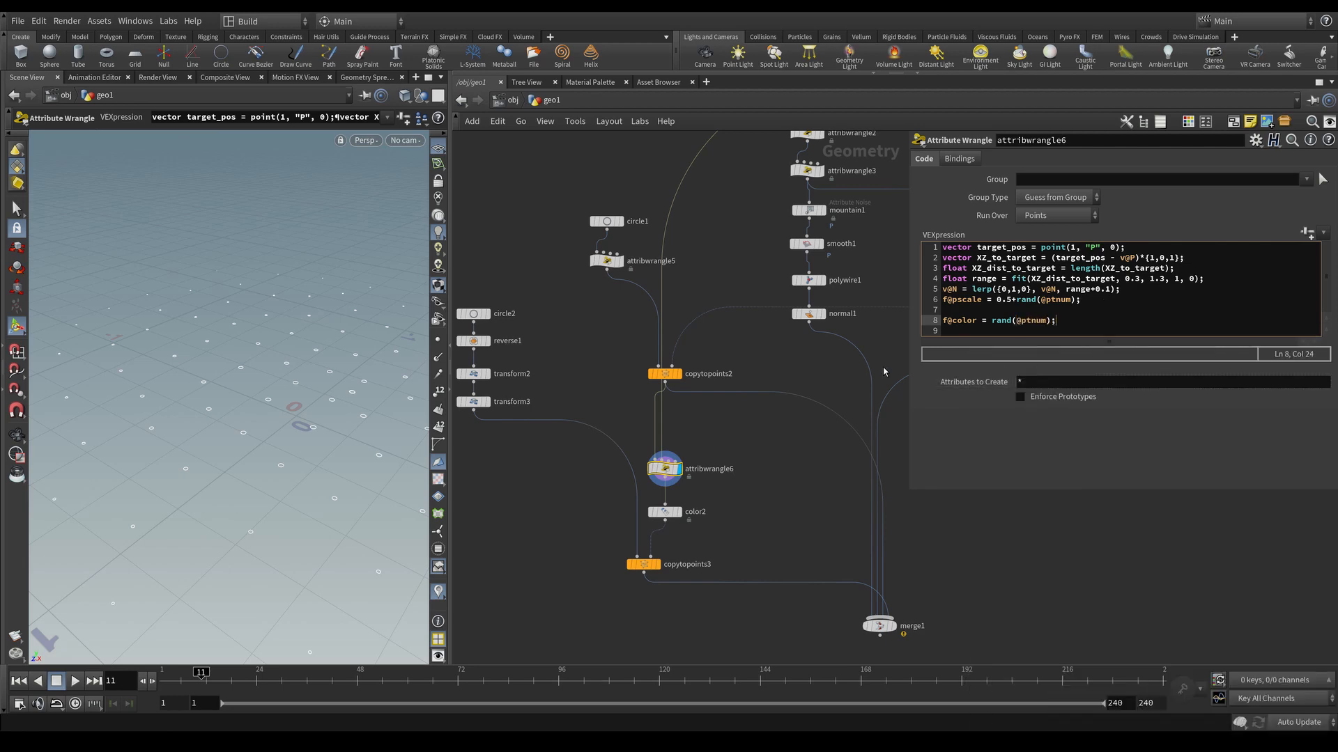
{"action": "left_click", "coordinate": [822, 377]}
Step: Display color2 briefly, then set the display to copytopoints3 to show the petals
{"action": "left_click", "coordinate": [669, 515]}
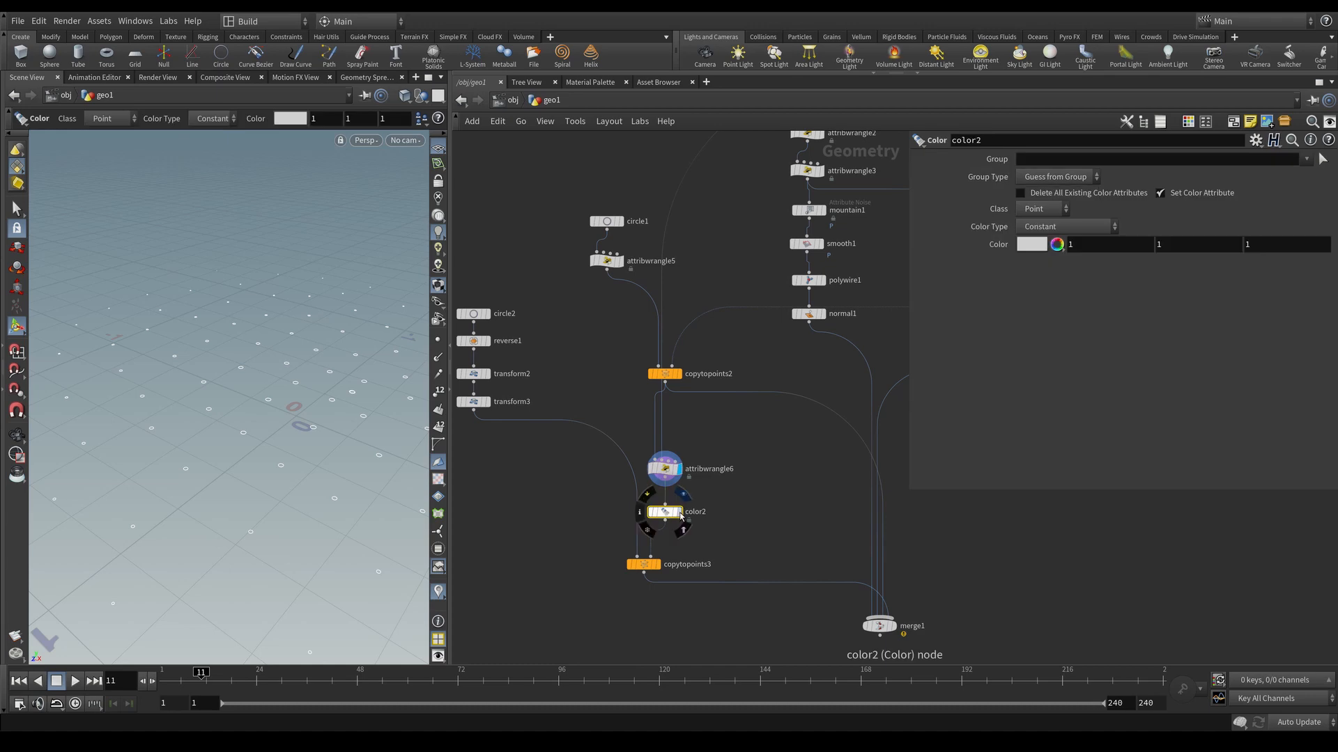
{"action": "left_click", "coordinate": [680, 513]}
{"action": "left_click", "coordinate": [658, 565]}
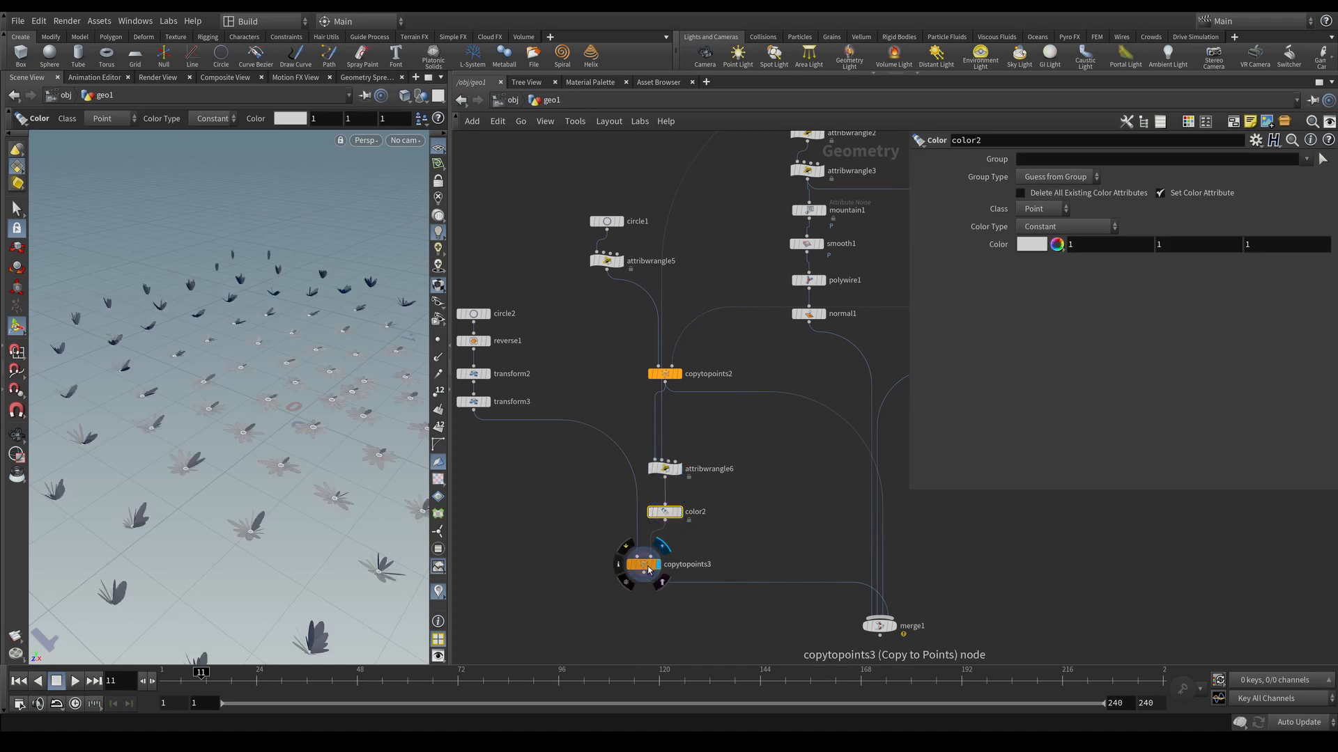
{"action": "left_click", "coordinate": [650, 566]}
Step: Set color2's color type to Ramp from Attribute, driven by the attribute color
{"action": "left_click", "coordinate": [668, 516]}
{"action": "left_click", "coordinate": [1045, 228]}
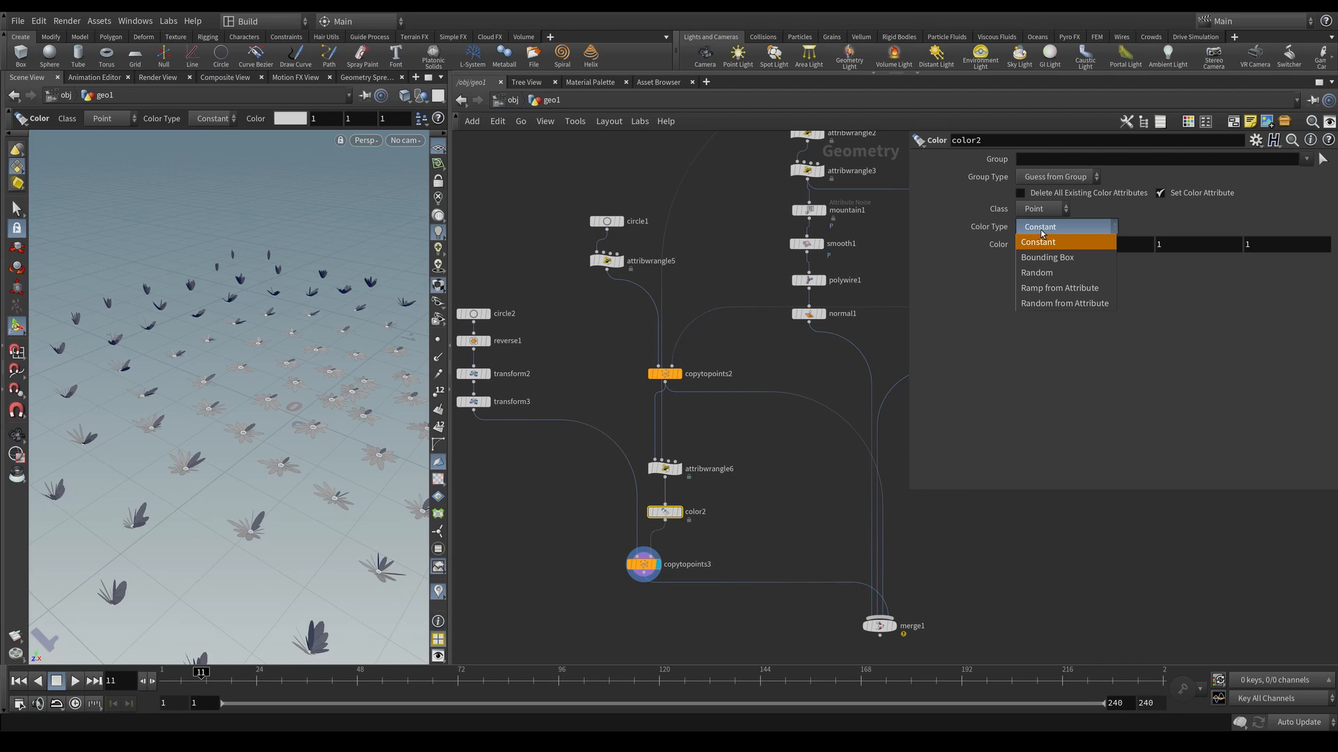
{"action": "left_click", "coordinate": [1070, 291]}
{"action": "left_click", "coordinate": [1042, 245]}
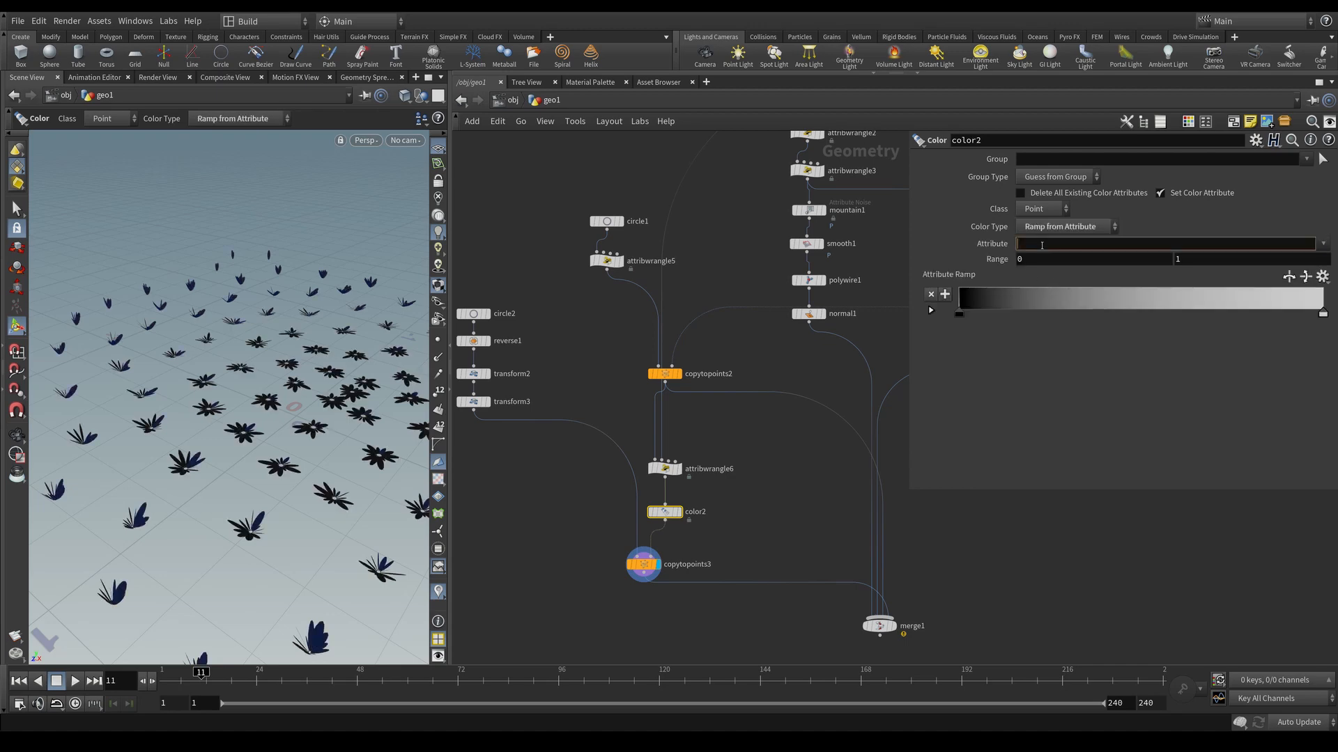
{"action": "type", "text": "color"}
{"action": "key", "text": "Return"}
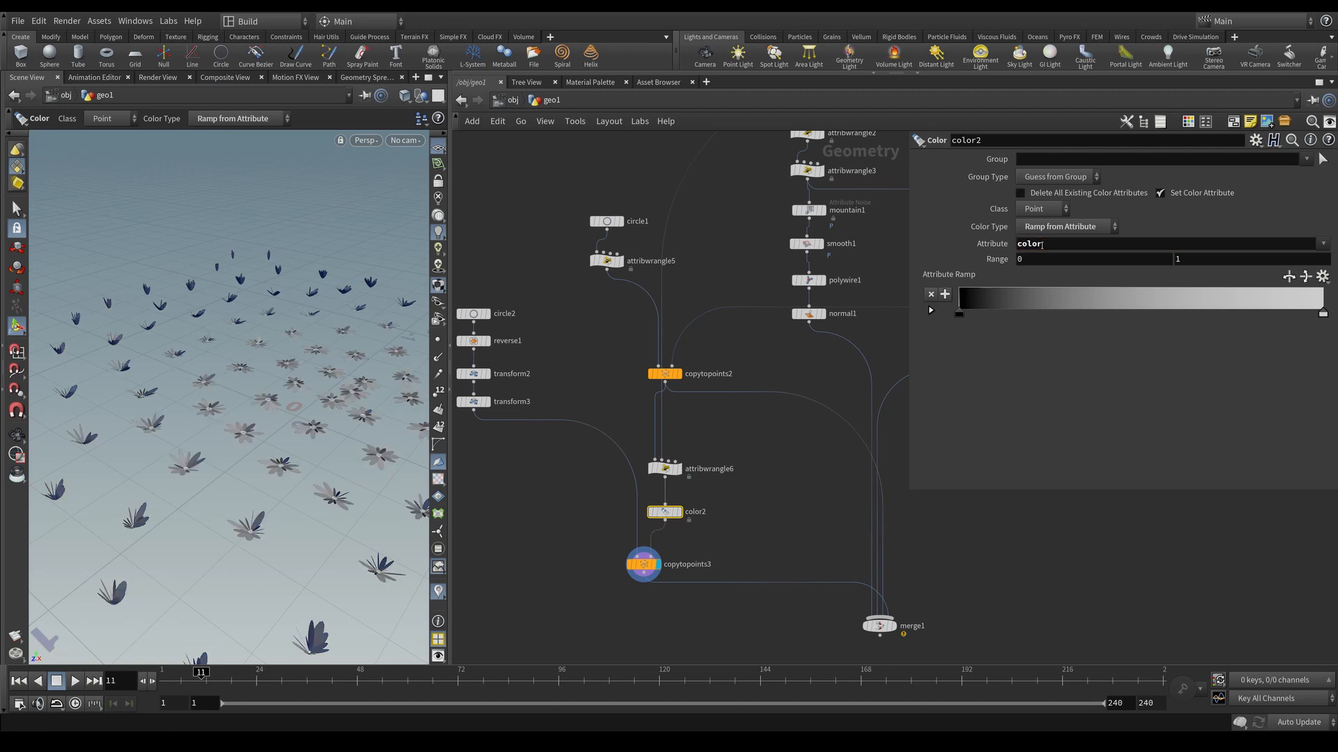
Step: Set the start color of color2's attribute ramp to cyan and its end color to pure blue
{"action": "left_click", "coordinate": [961, 314]}
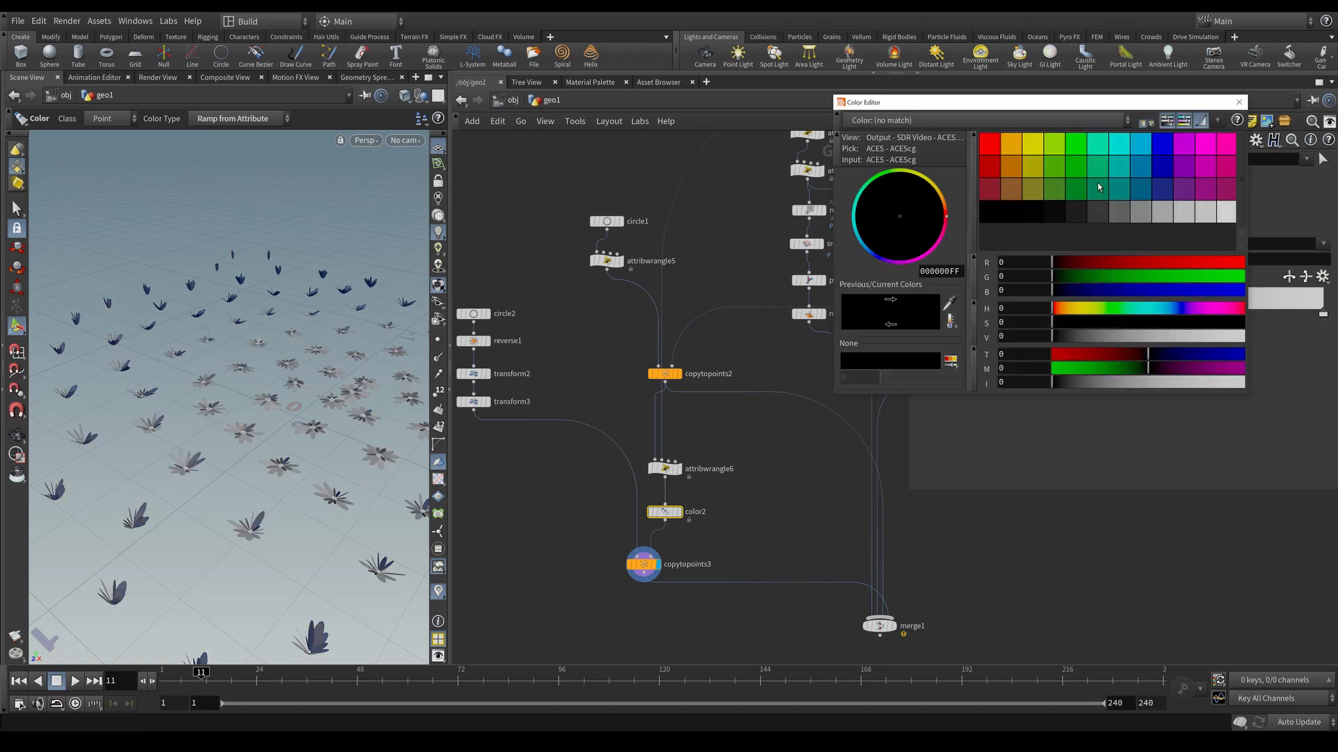
{"action": "left_click", "coordinate": [1120, 146]}
{"action": "left_click", "coordinate": [1238, 105]}
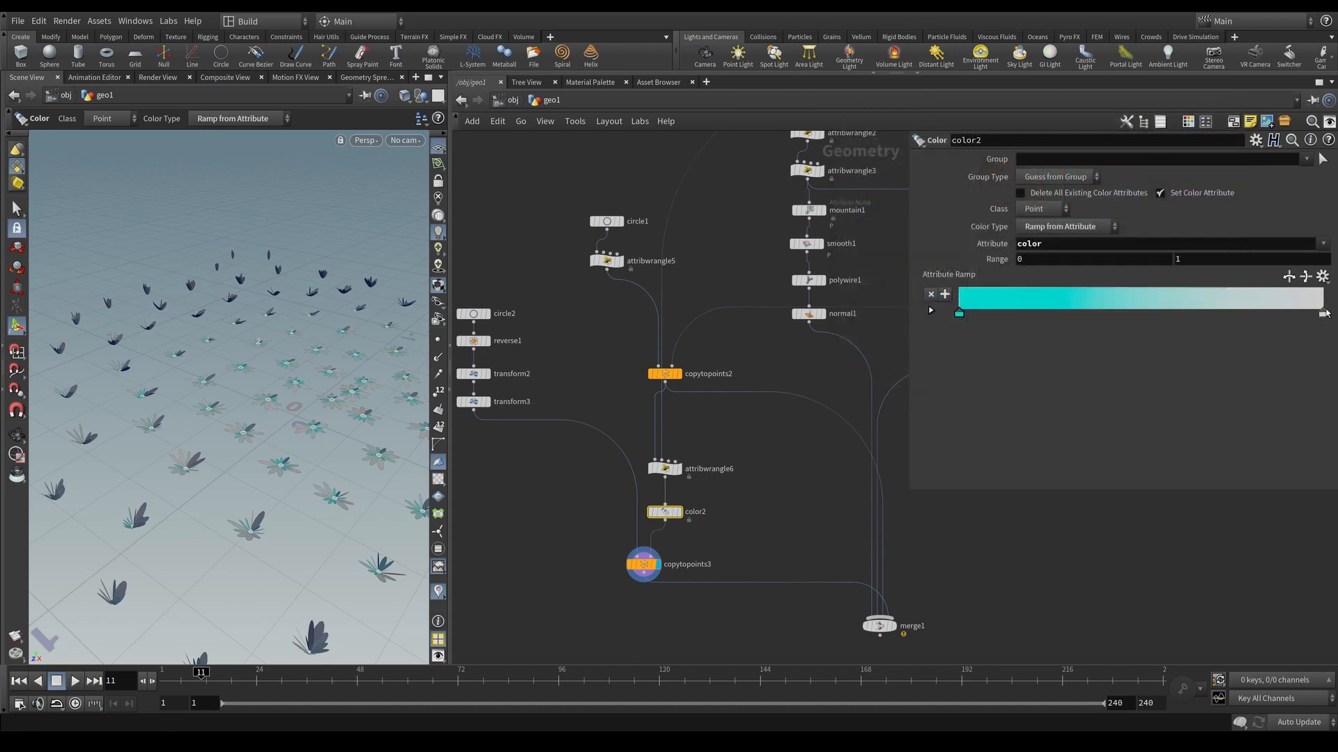
{"action": "left_click", "coordinate": [1324, 315]}
{"action": "left_click", "coordinate": [1162, 146]}
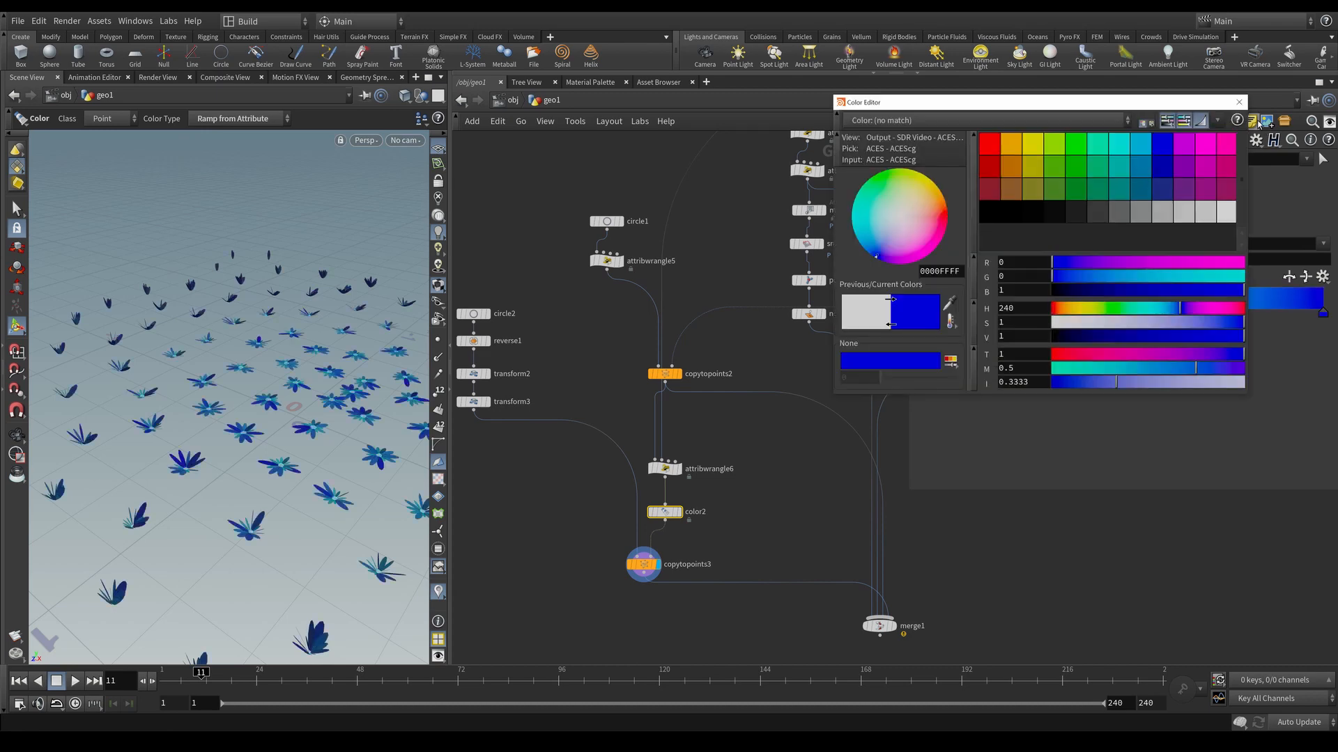
{"action": "left_click", "coordinate": [1237, 103]}
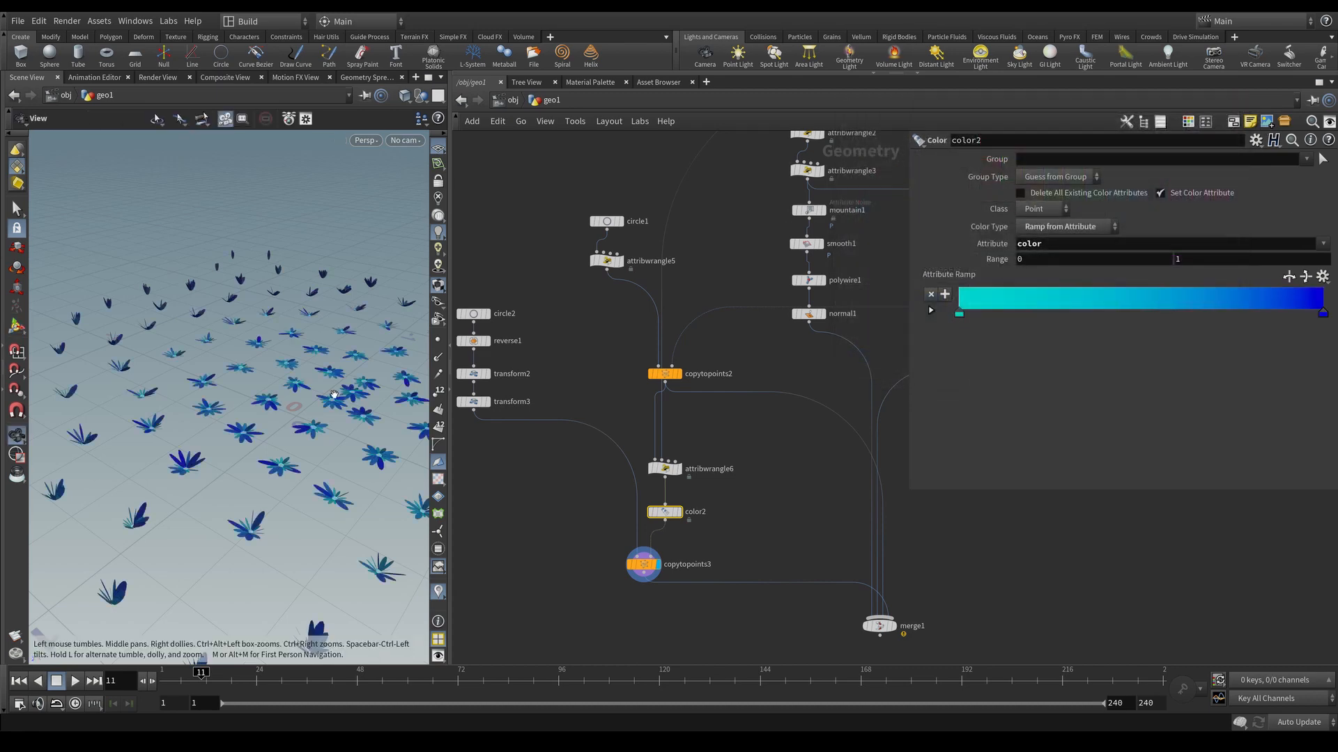
Step: Display merge1, hide the viewport's reference grid, and inspect the colored flower field from several distances
{"action": "middle_click_drag", "start_coordinate": [893, 603], "coordinate": [763, 507]}
{"action": "left_click", "coordinate": [762, 530]}
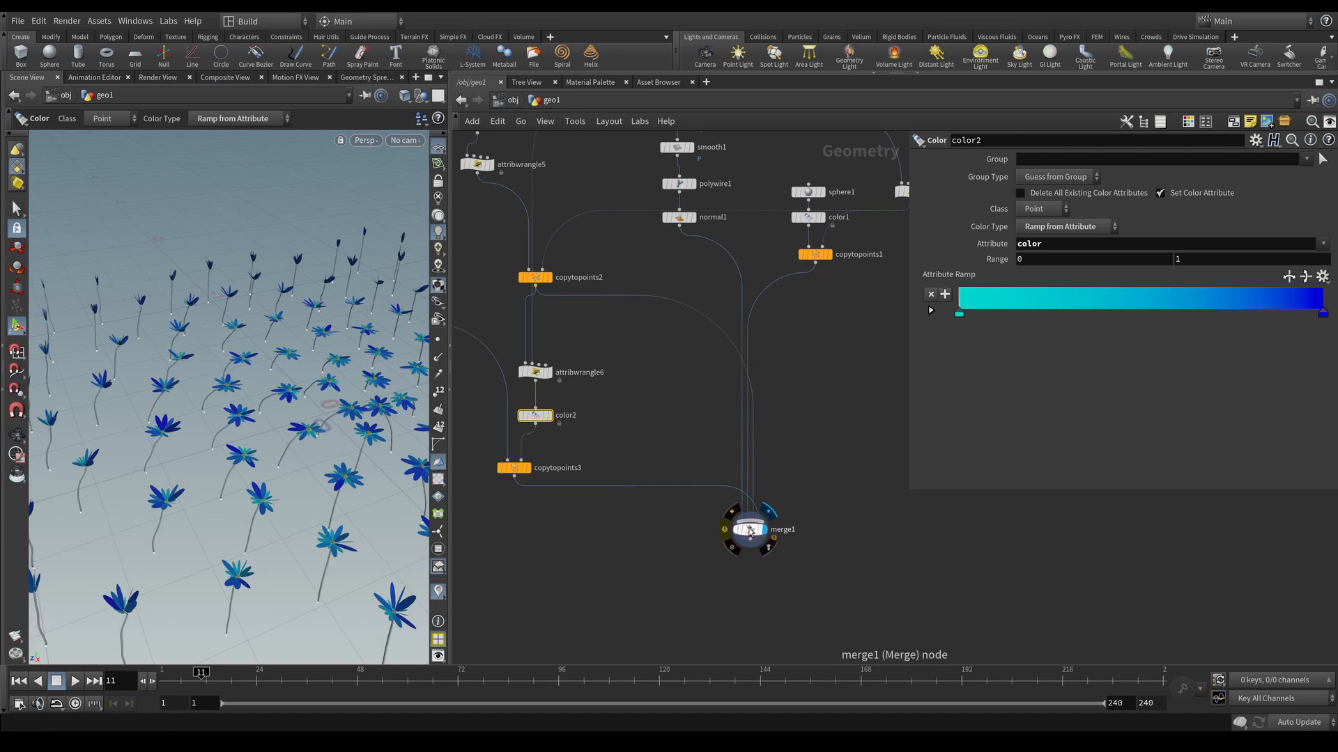
{"action": "left_click", "coordinate": [750, 530]}
{"action": "mouse_move", "coordinate": [307, 443]}
{"action": "right_mouse_down"}
{"action": "mouse_move", "coordinate": [586, 365]}
{"action": "mouse_move", "coordinate": [354, 427]}
{"action": "right_mouse_up"}
{"action": "key", "text": "shift+w"}
{"action": "left_click_drag", "start_coordinate": [354, 426], "coordinate": [370, 363], "text": "alt"}
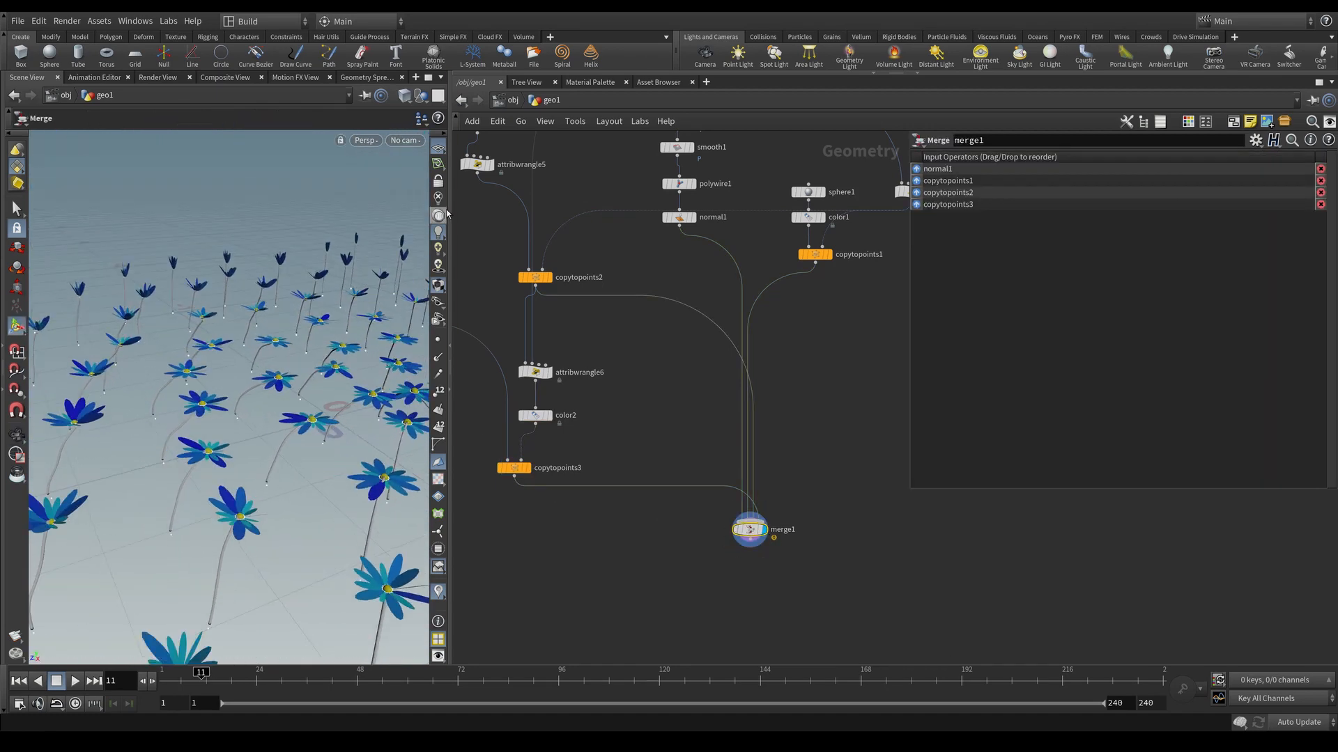
{"action": "left_click", "coordinate": [442, 152]}
{"action": "right_click_drag", "start_coordinate": [296, 397], "coordinate": [256, 436], "text": "alt"}
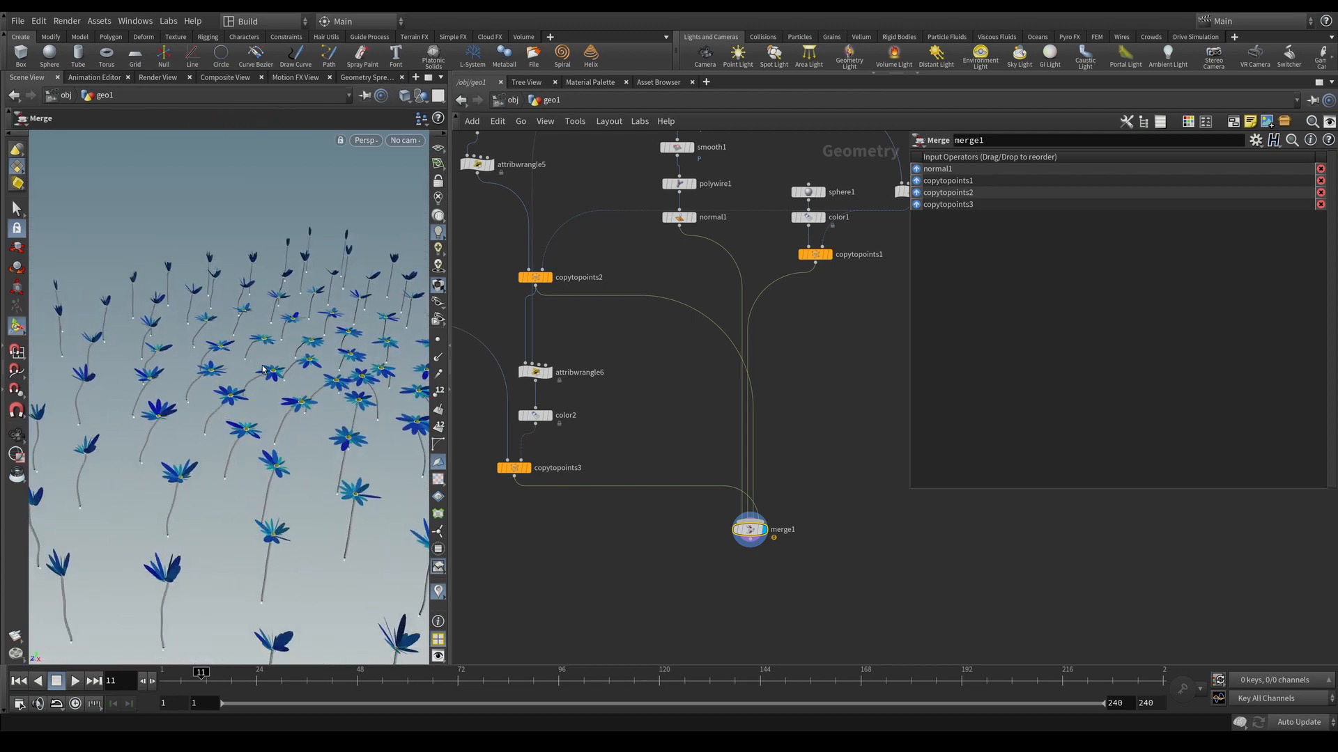
Step: Set the viewport background's color scheme to the black one in the display options
{"action": "key", "text": "d"}
{"action": "left_click", "coordinate": [379, 231]}
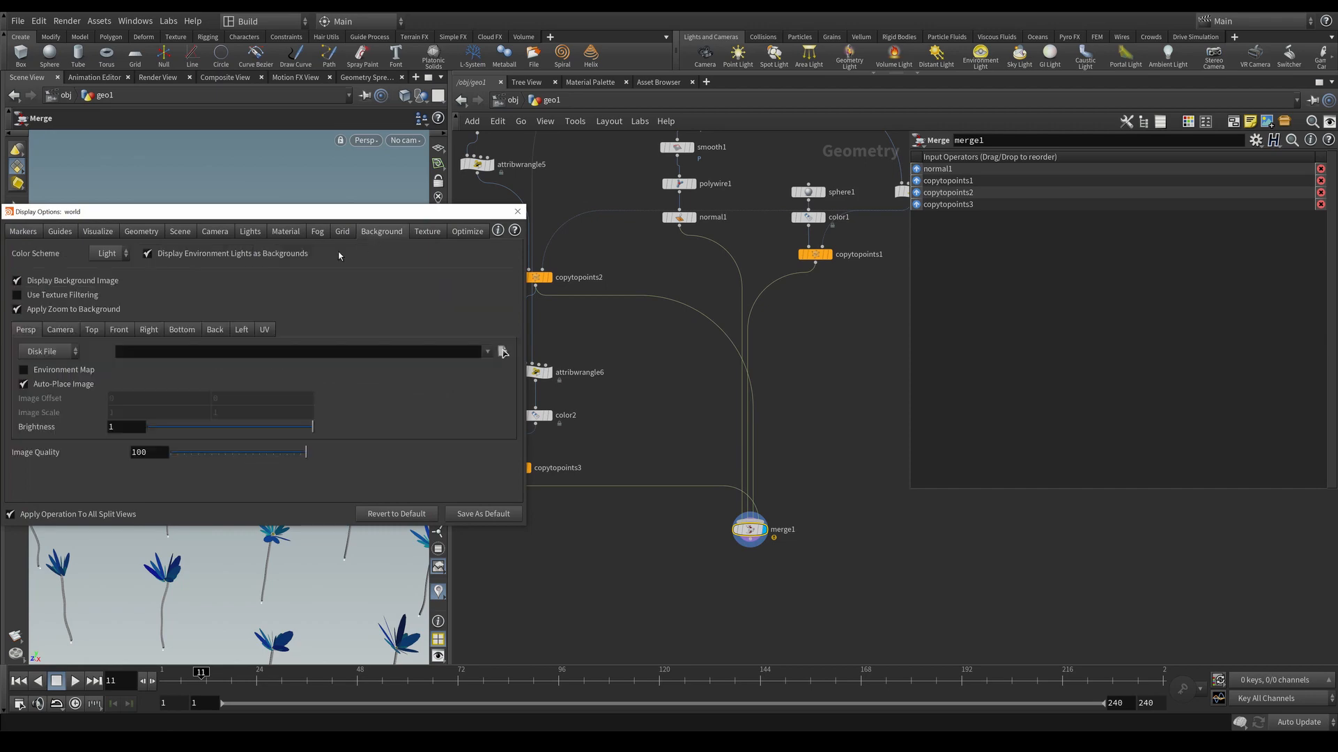
{"action": "left_click", "coordinate": [108, 253]}
{"action": "left_click", "coordinate": [105, 268]}
{"action": "left_click", "coordinate": [518, 212]}
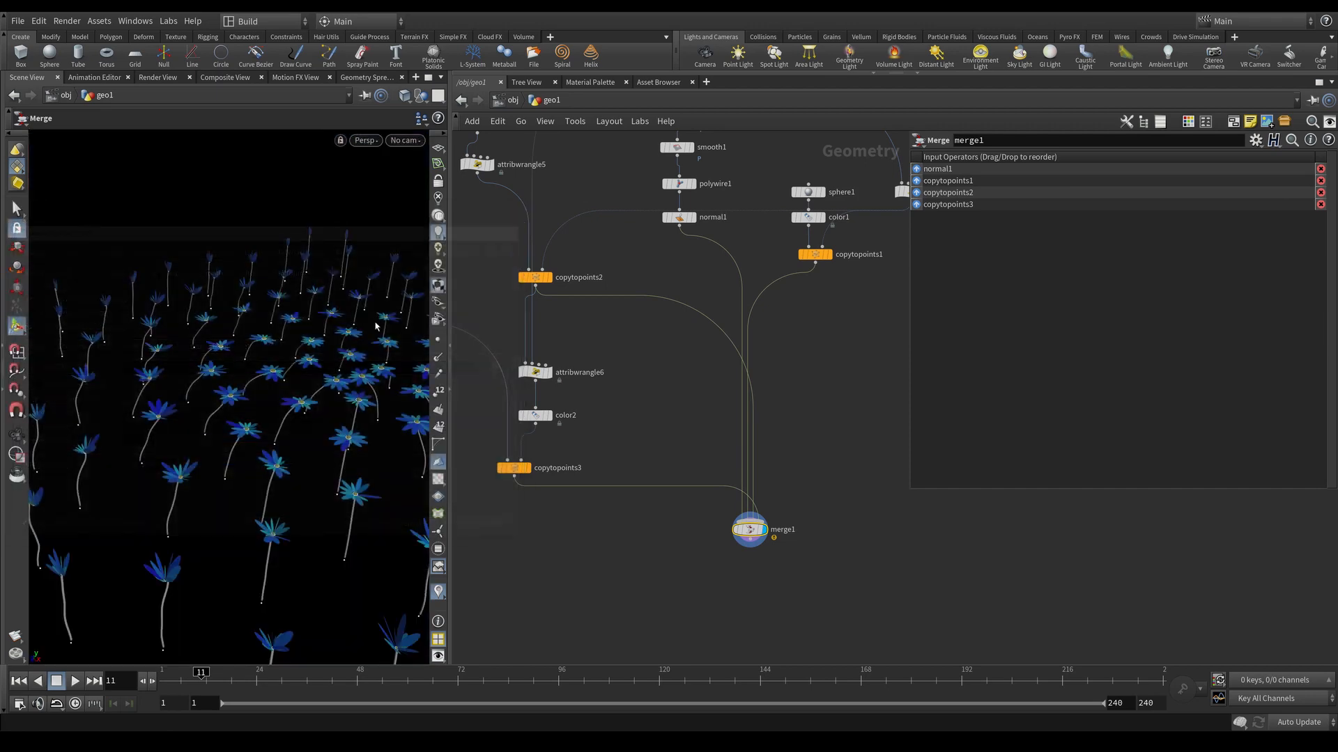
{"action": "left_click_drag", "start_coordinate": [341, 365], "coordinate": [273, 410], "text": "alt"}
Step: Select transform1 and move the control point to about 0.27, 0.01, 0.01 within the flower field
{"action": "middle_click_drag", "start_coordinate": [781, 341], "coordinate": [713, 478]}
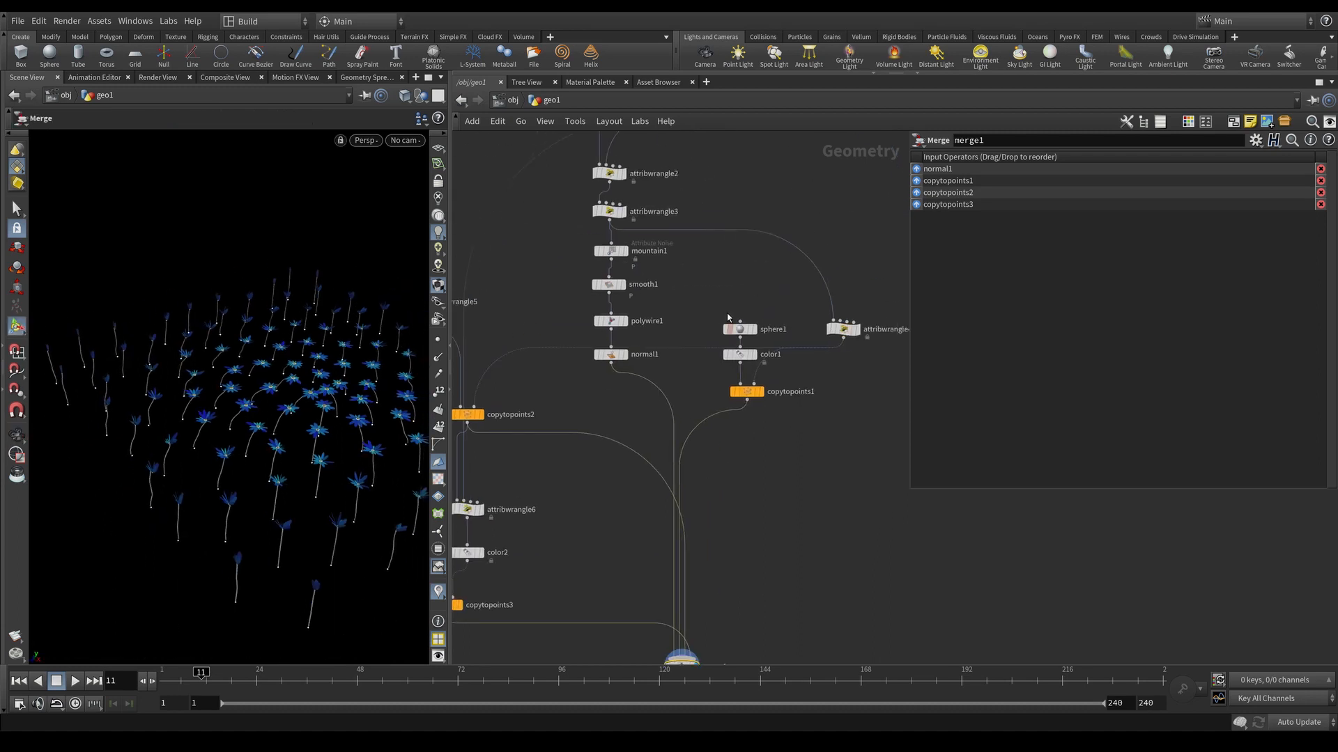
{"action": "mouse_move", "coordinate": [772, 222]}
{"action": "middle_mouse_down"}
{"action": "mouse_move", "coordinate": [767, 344]}
{"action": "mouse_move", "coordinate": [728, 425]}
{"action": "middle_mouse_up"}
{"action": "left_click", "coordinate": [697, 301]}
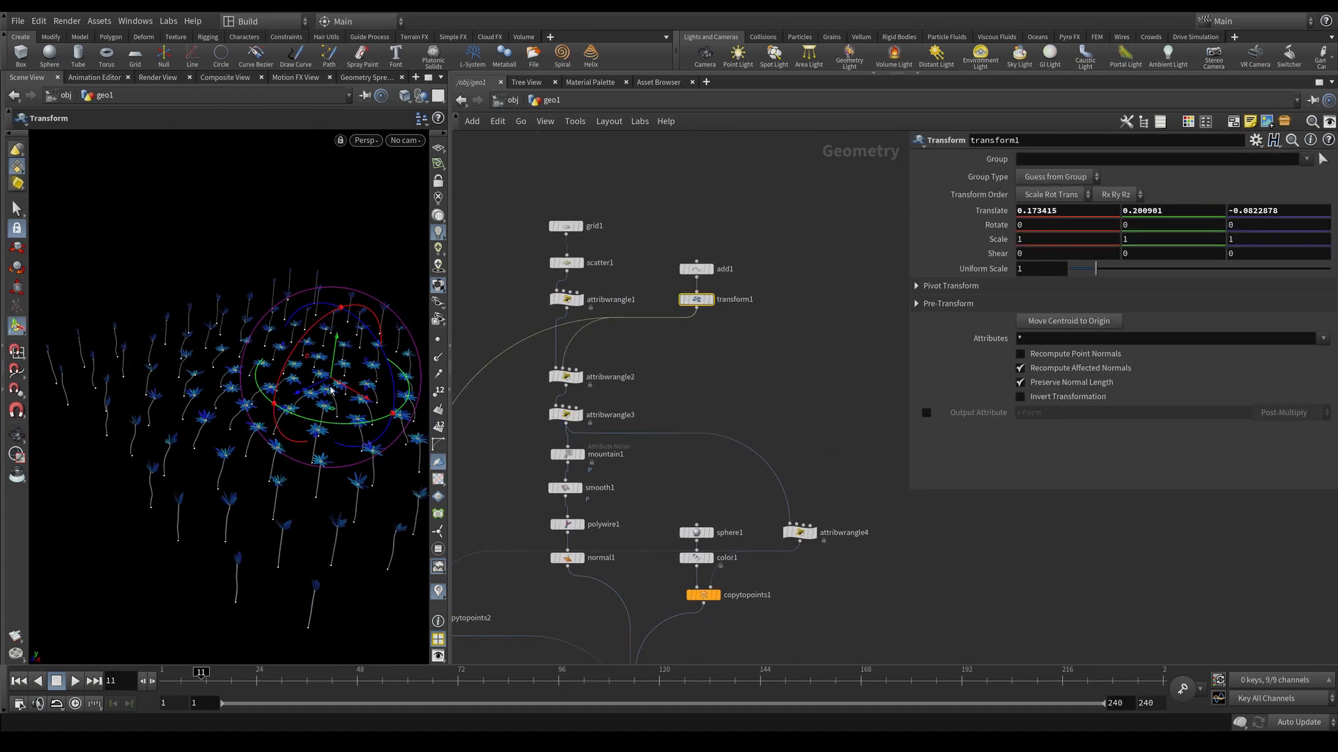
{"action": "left_click_drag", "start_coordinate": [331, 380], "coordinate": [320, 418]}
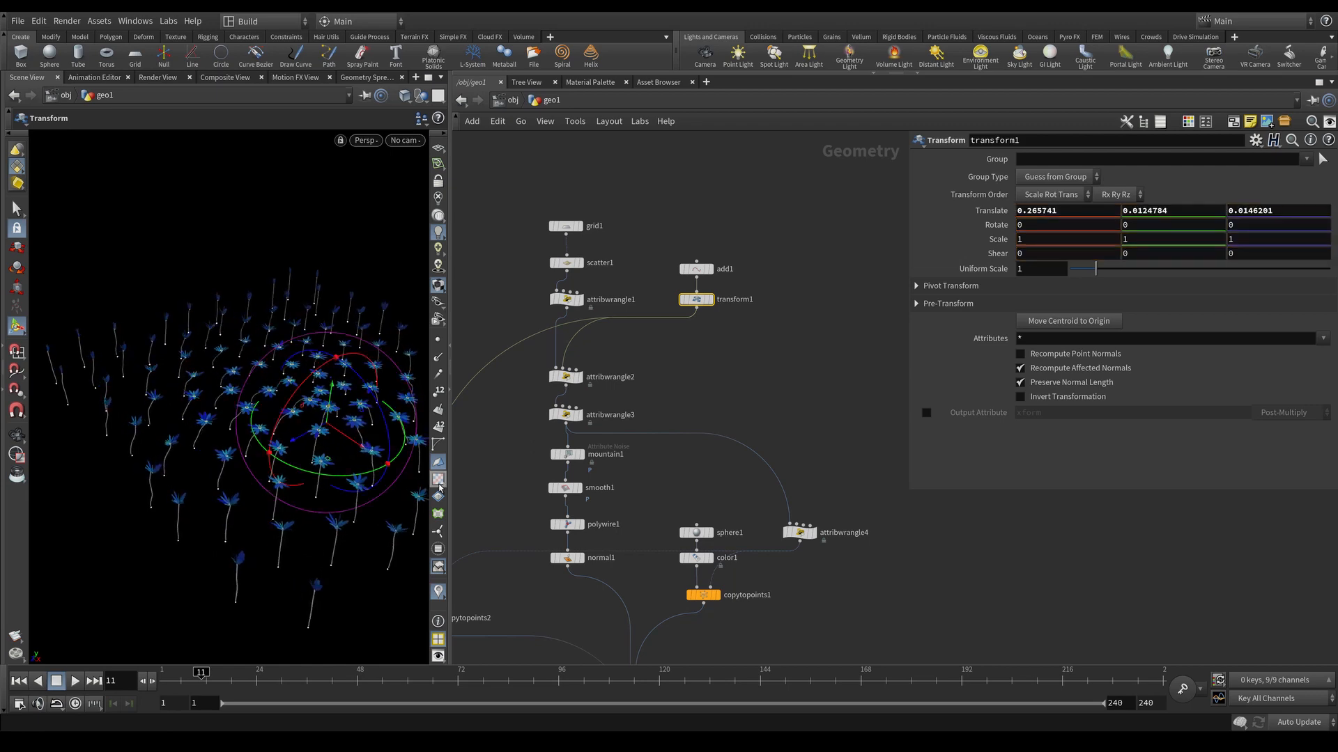
Step: Maximize the viewport and move the control point through the flower field to about 0.02, 0.10, 0.24
{"action": "key", "text": "ctrl+b"}
{"action": "right_click_drag", "start_coordinate": [510, 503], "coordinate": [363, 470], "text": "alt"}
{"action": "middle_click_drag", "start_coordinate": [637, 390], "coordinate": [476, 419], "text": "alt"}
{"action": "left_click_drag", "start_coordinate": [477, 418], "coordinate": [567, 403]}
{"action": "key", "text": "t"}
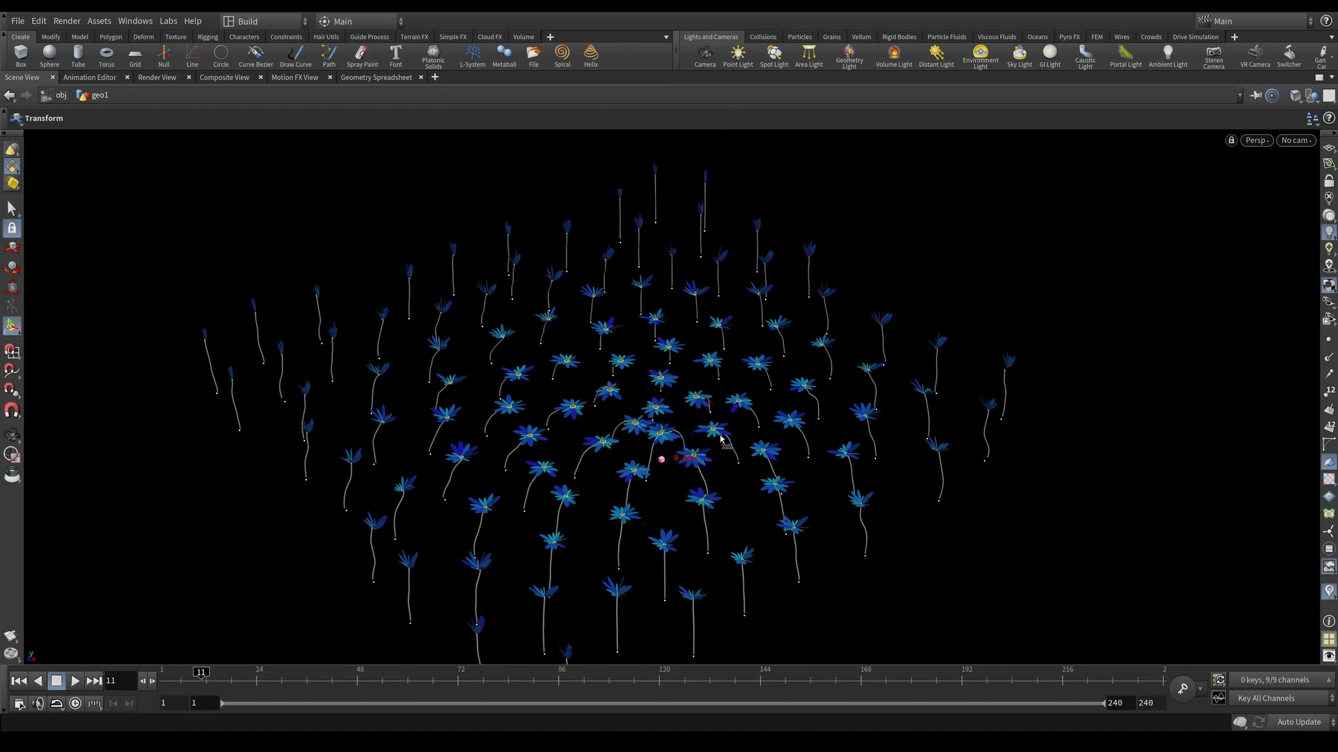
{"action": "left_click_drag", "start_coordinate": [711, 448], "coordinate": [559, 429]}
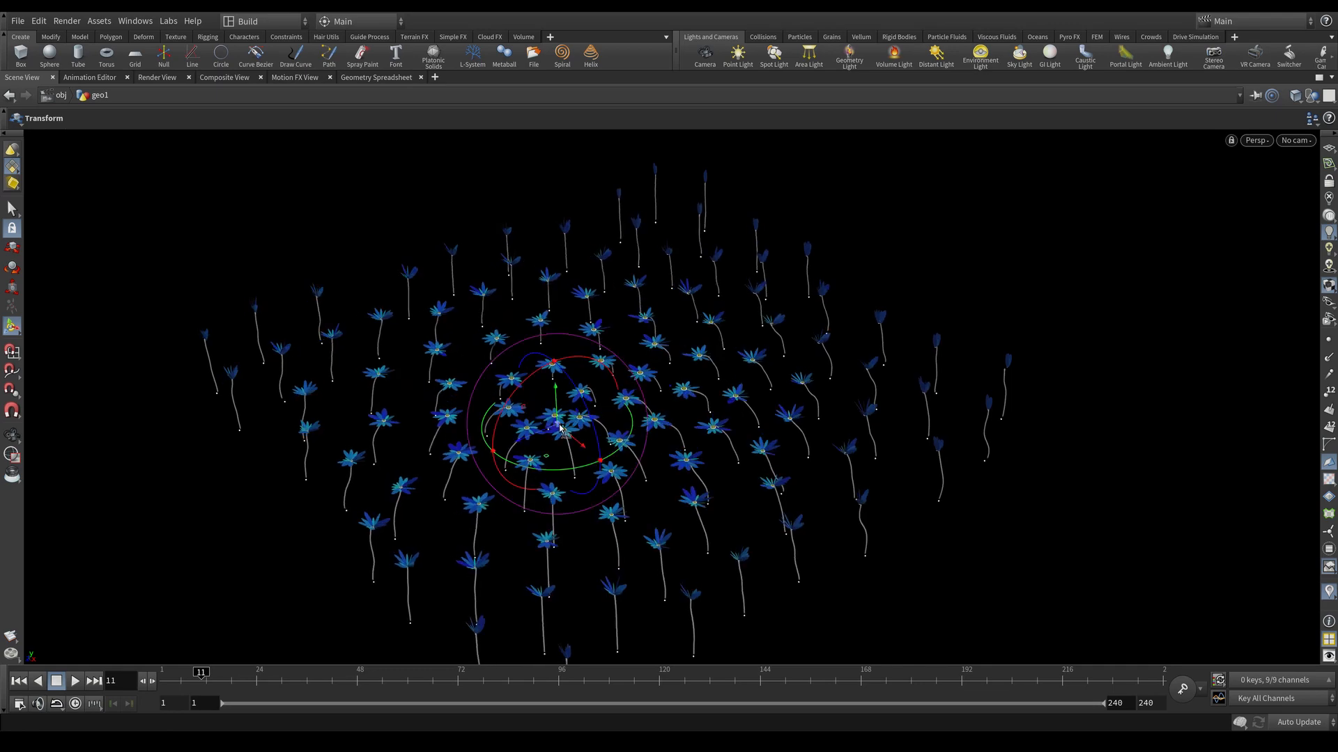
Step: Restore the full pane layout and inspect the open flowers up close
{"action": "key", "text": "ctrl+b"}
{"action": "right_click_drag", "start_coordinate": [279, 411], "coordinate": [355, 443], "text": "alt"}
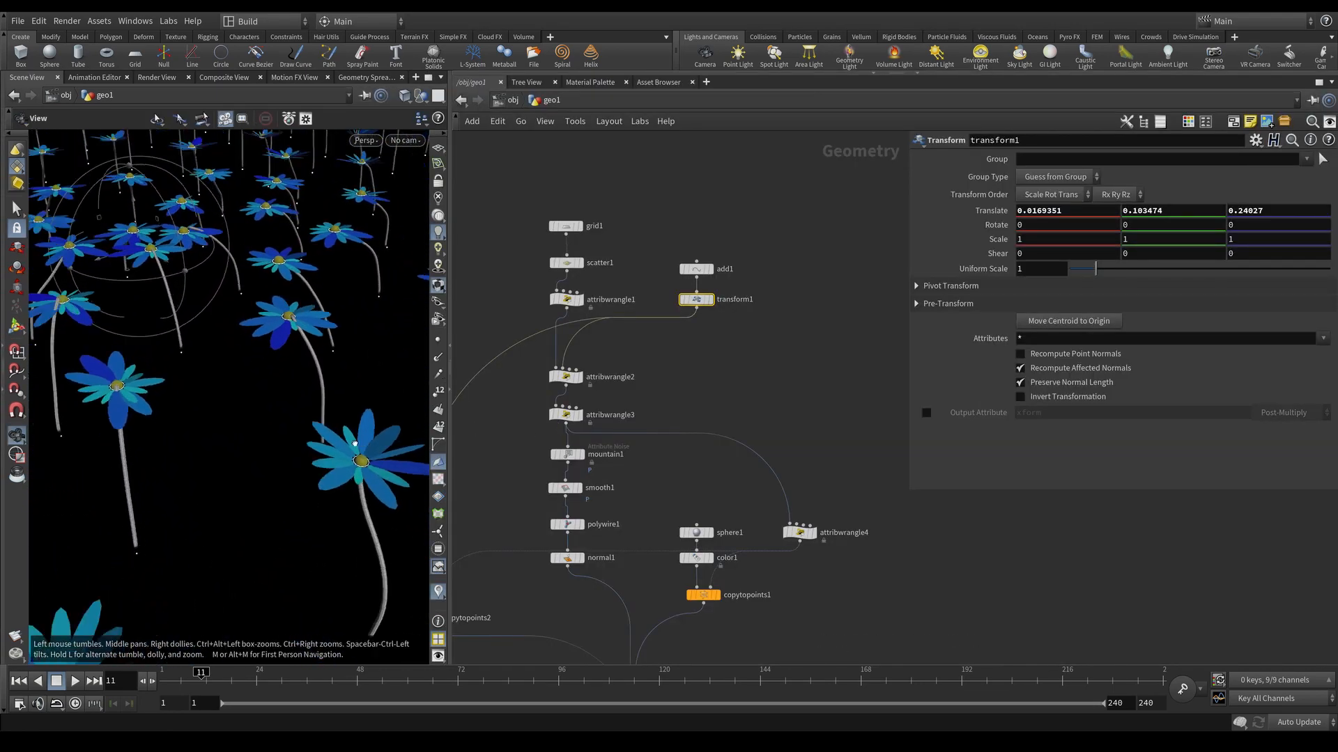
{"action": "left_click_drag", "start_coordinate": [354, 443], "coordinate": [261, 439]}
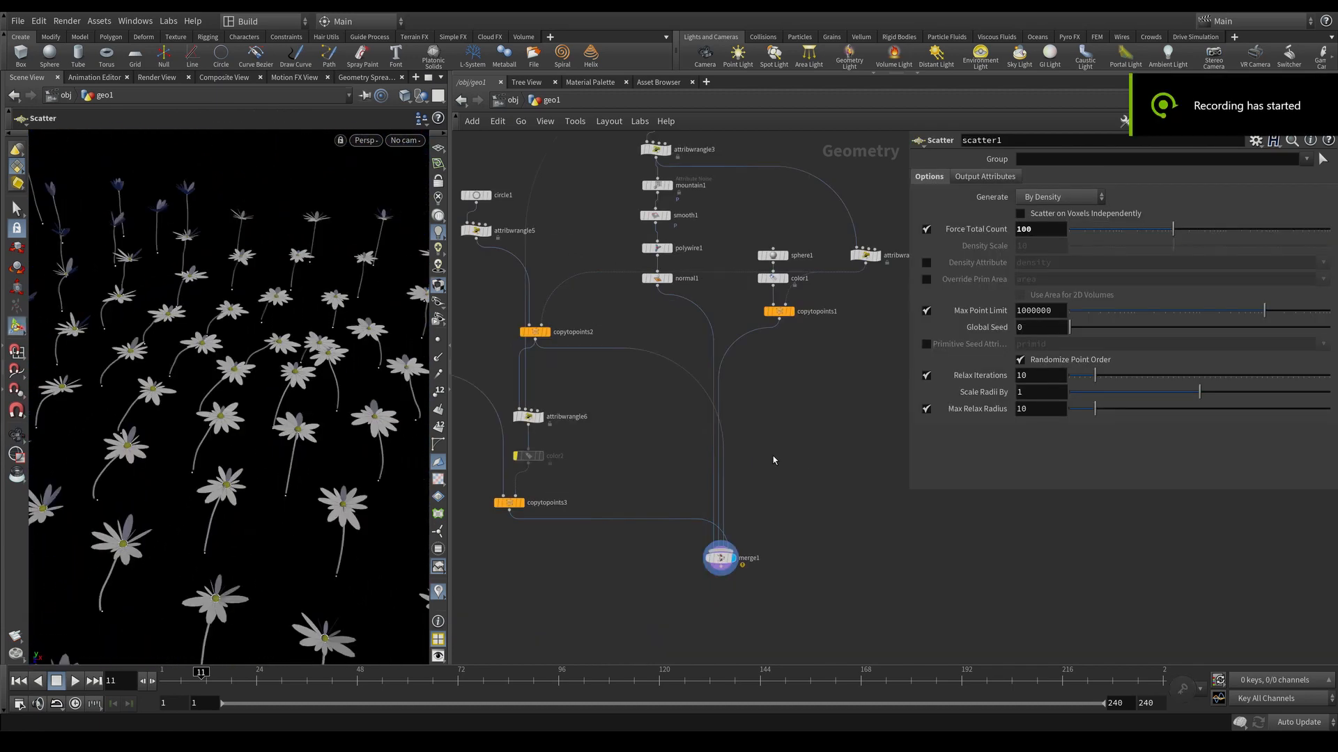
Step: Display circle1 on its own and examine its shape up close
{"action": "middle_click_drag", "start_coordinate": [613, 399], "coordinate": [671, 487]}
{"action": "middle_click_drag", "start_coordinate": [627, 318], "coordinate": [679, 275]}
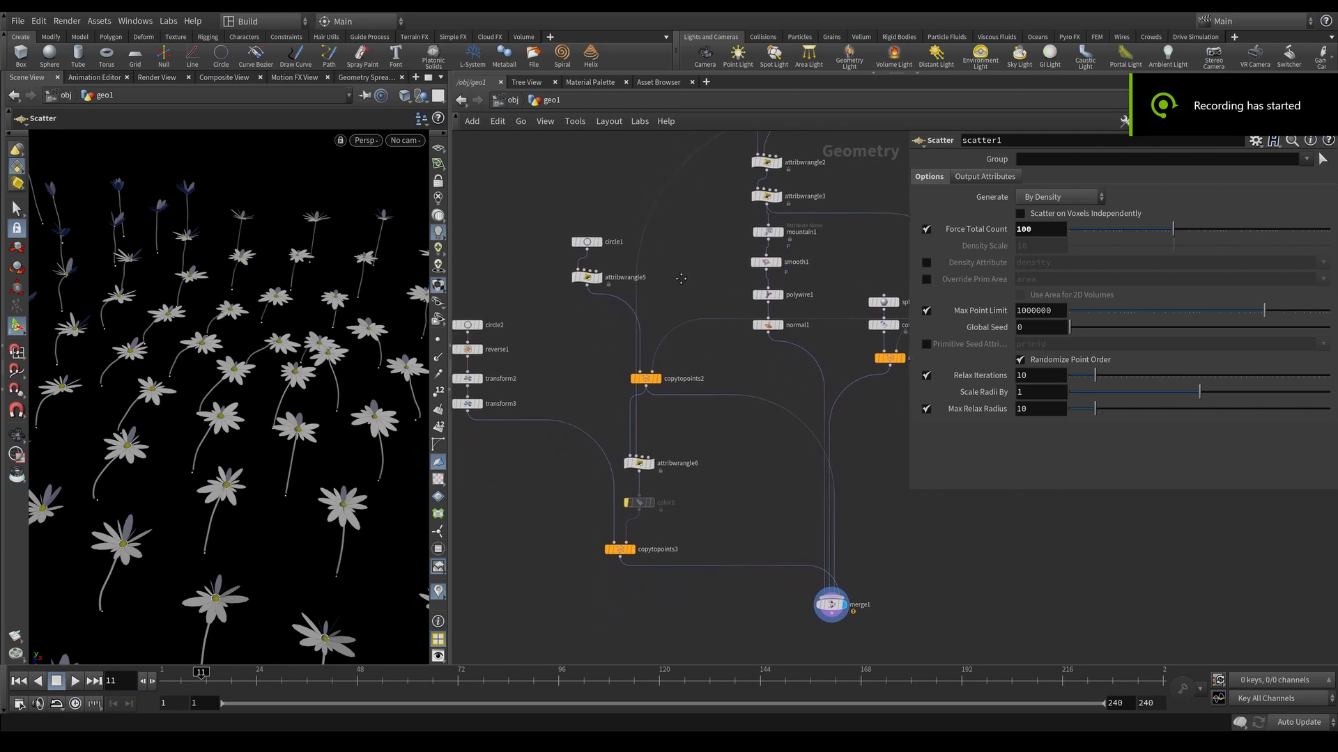
{"action": "left_click", "coordinate": [592, 245]}
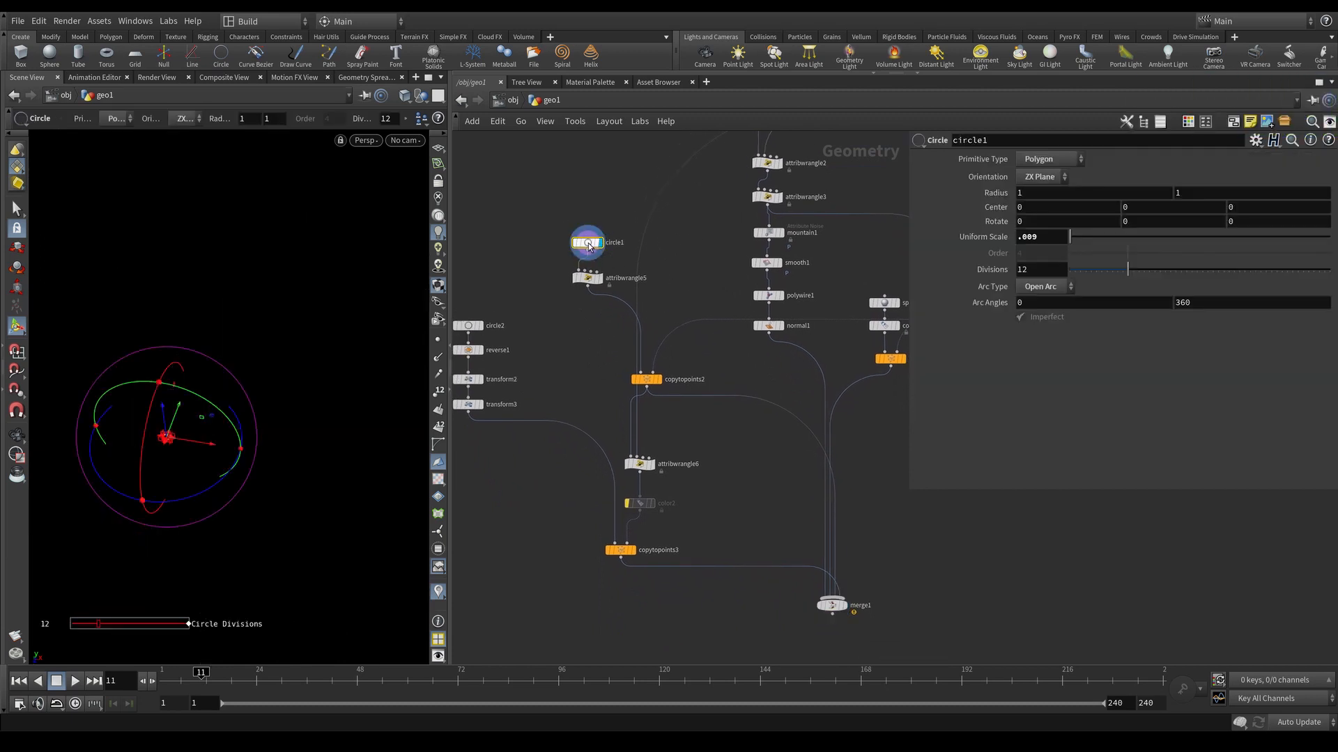
{"action": "right_click_drag", "start_coordinate": [179, 449], "coordinate": [465, 378], "text": "alt"}
{"action": "middle_click_drag", "start_coordinate": [245, 374], "coordinate": [262, 398], "text": "alt"}
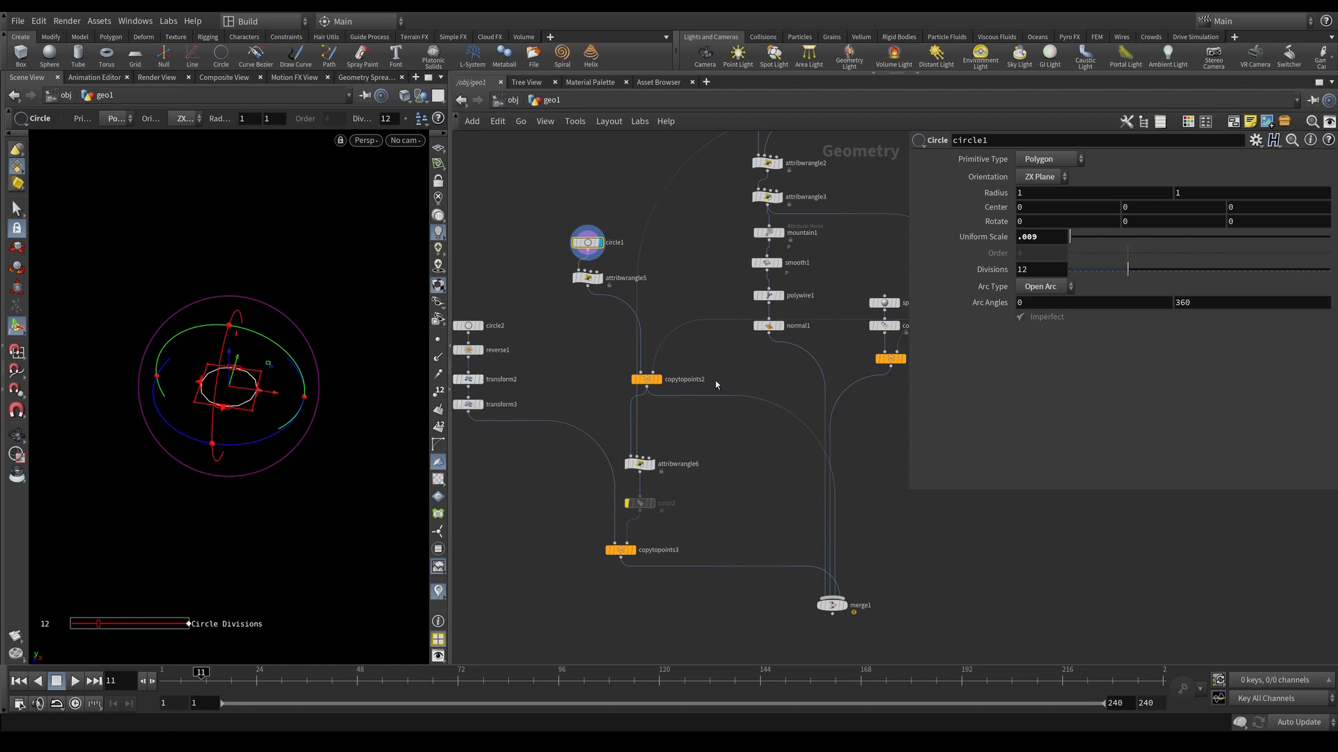
Step: Display merge1 again and examine the petal arrangement on the uncolored flowers up close
{"action": "left_click", "coordinate": [833, 606]}
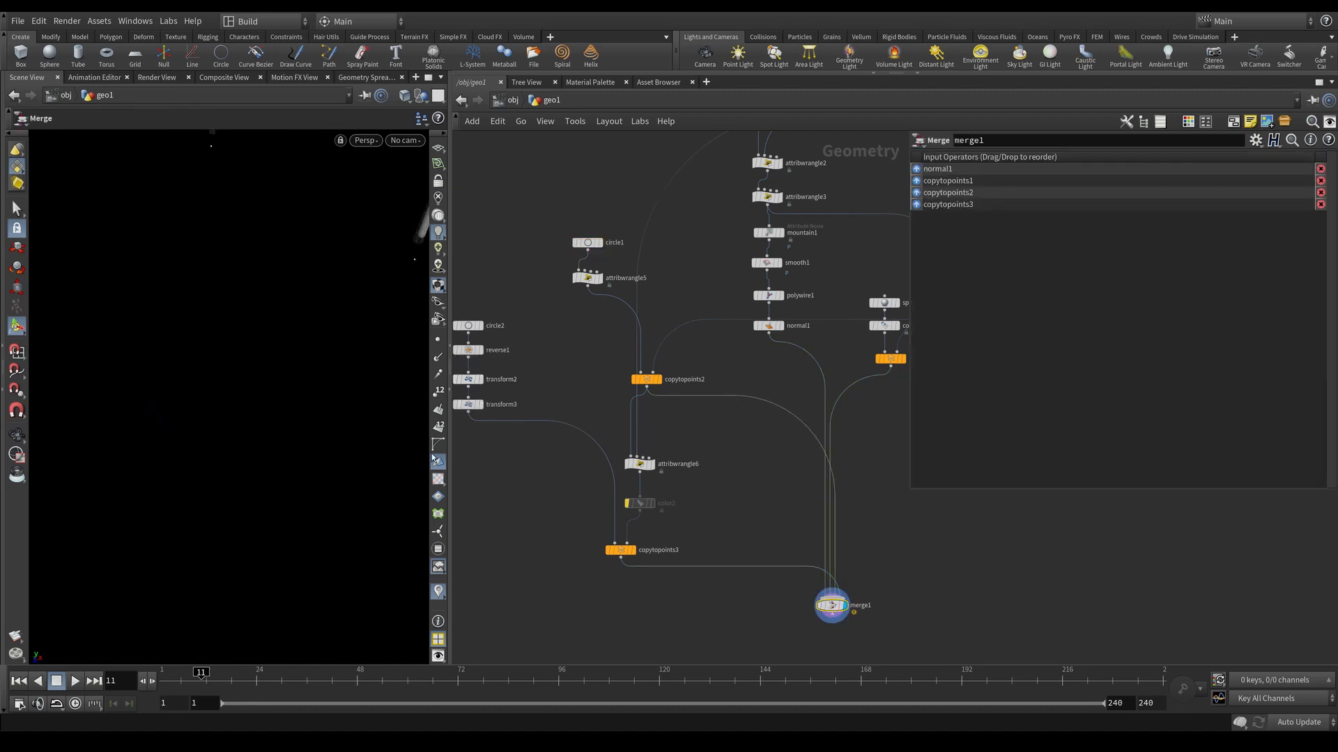
{"action": "key", "text": "Escape"}
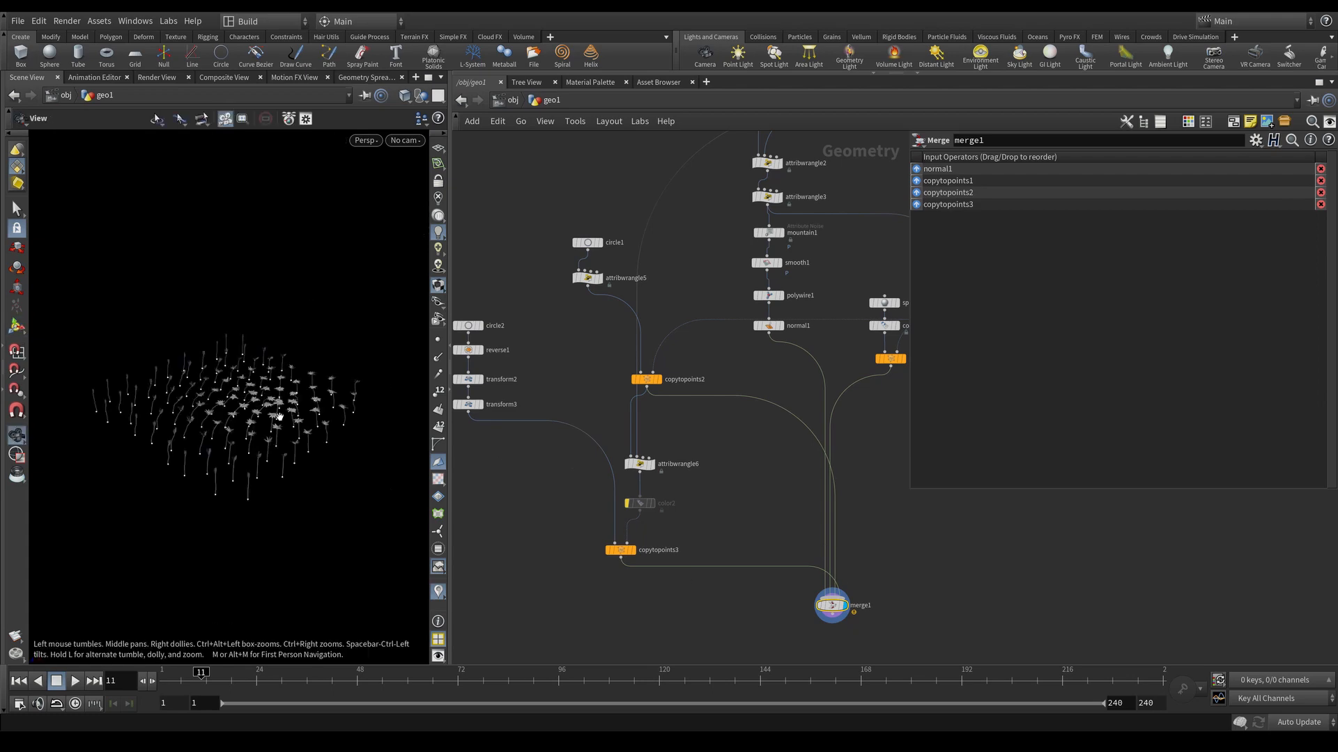
{"action": "mouse_move", "coordinate": [301, 371]}
{"action": "left_mouse_down"}
{"action": "mouse_move", "coordinate": [403, 335]}
{"action": "mouse_move", "coordinate": [298, 366]}
{"action": "left_mouse_up"}
{"action": "key", "text": "Return"}
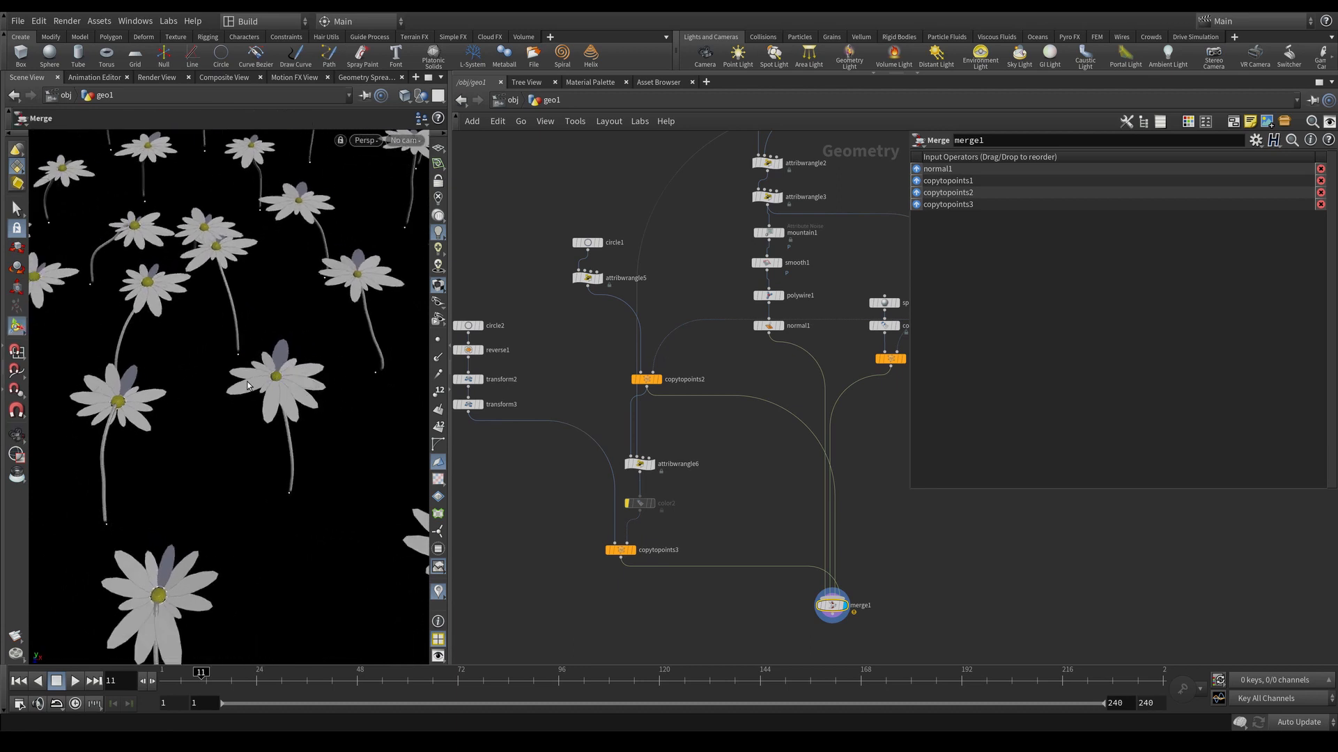
Step: Rotate circle1 about its Y axis, trying -5 and -10 before settling on -11
{"action": "middle_click_drag", "start_coordinate": [583, 328], "coordinate": [635, 381]}
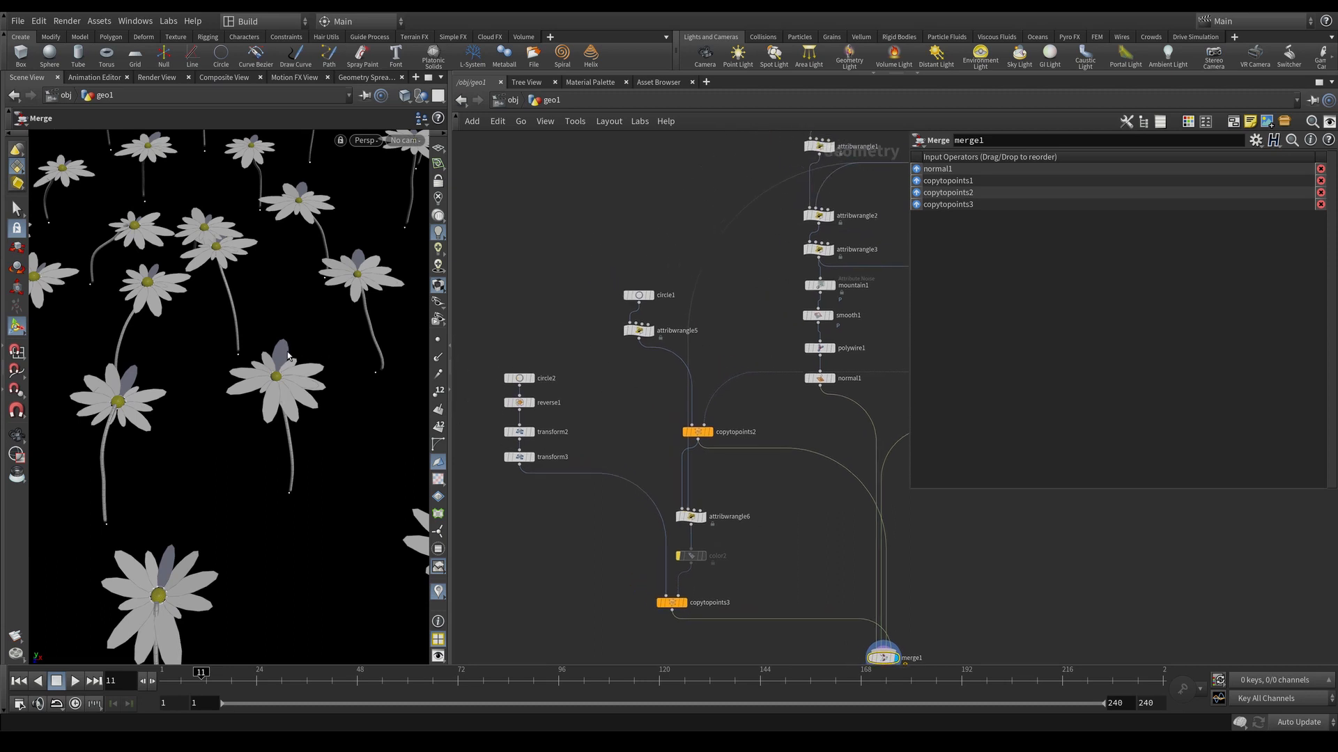
{"action": "middle_click_drag", "start_coordinate": [508, 372], "coordinate": [501, 398]}
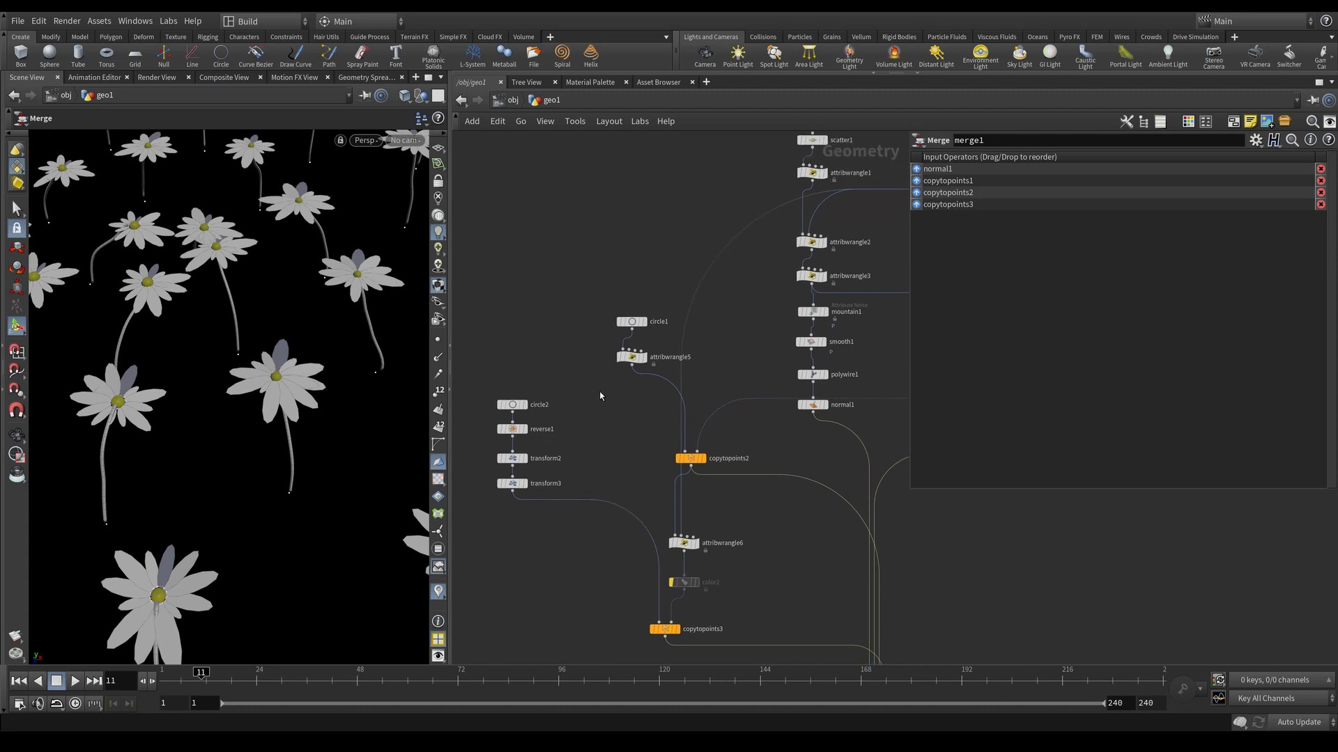
{"action": "middle_click_drag", "start_coordinate": [601, 386], "coordinate": [606, 402]}
{"action": "left_click", "coordinate": [636, 339]}
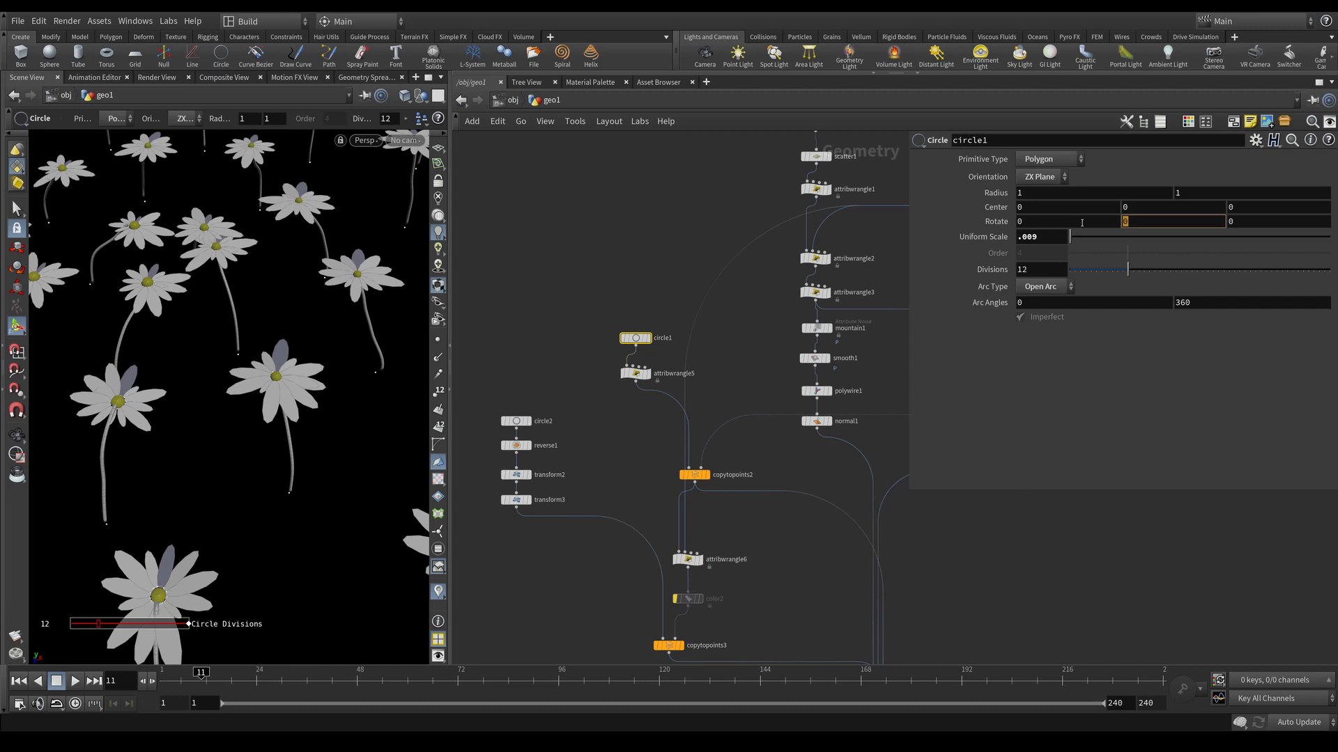
{"action": "key", "text": "Return"}
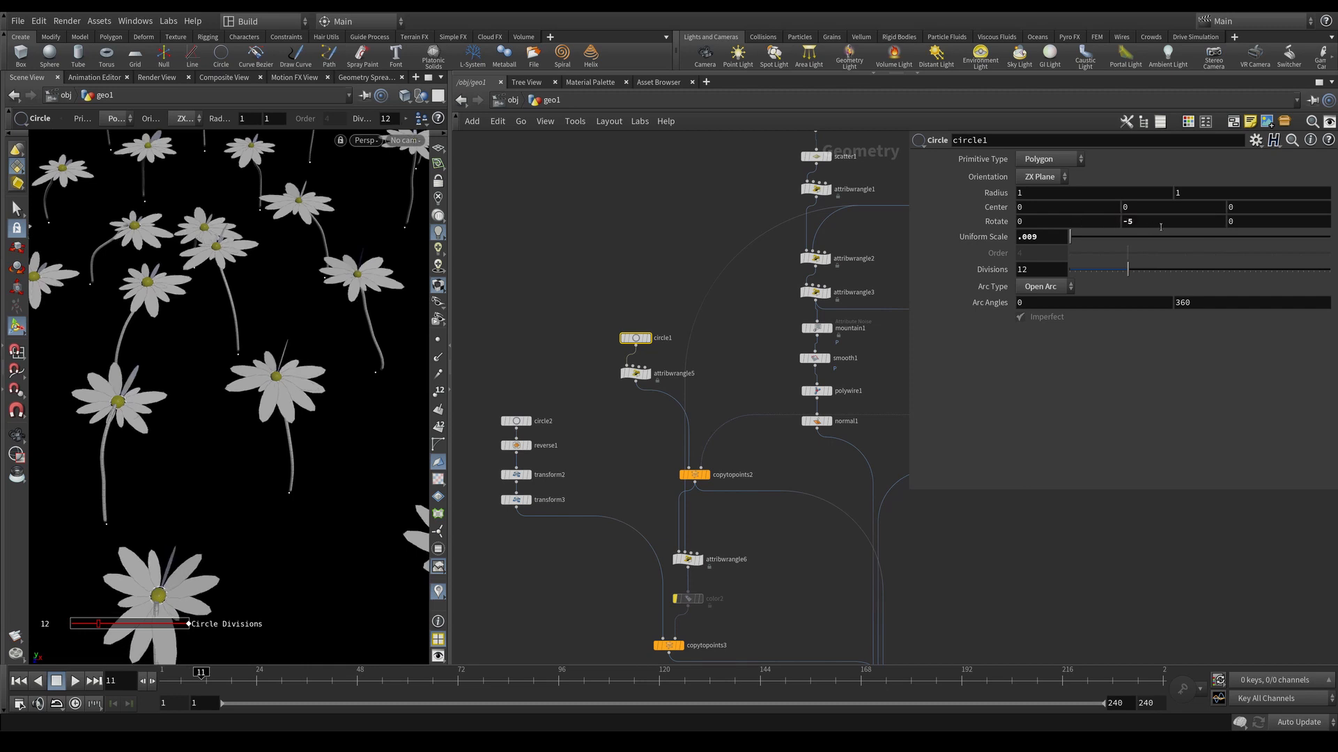
{"action": "left_click_drag", "start_coordinate": [1161, 227], "coordinate": [970, 216]}
{"action": "type", "text": "-10"}
{"action": "key", "text": "Return"}
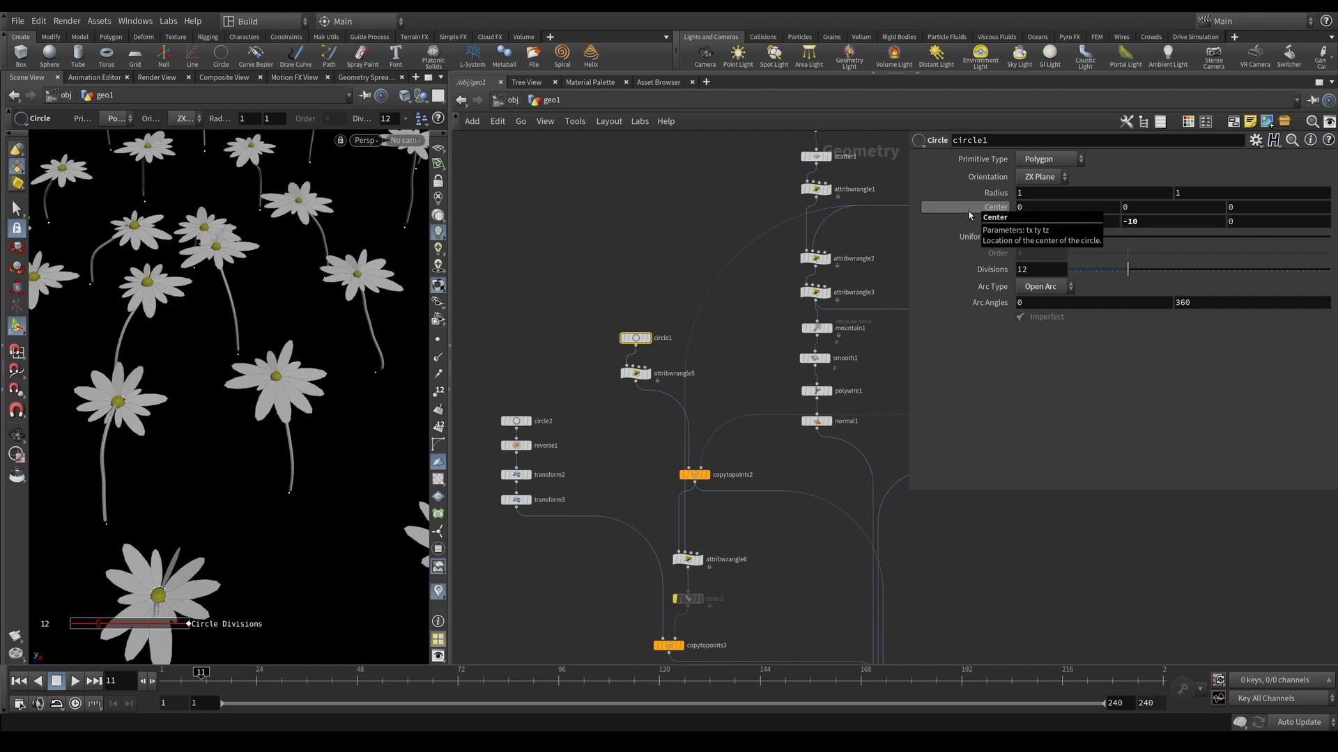
{"action": "left_click_drag", "start_coordinate": [1153, 224], "coordinate": [955, 210]}
{"action": "type", "text": "-11"}
{"action": "key", "text": "Return"}
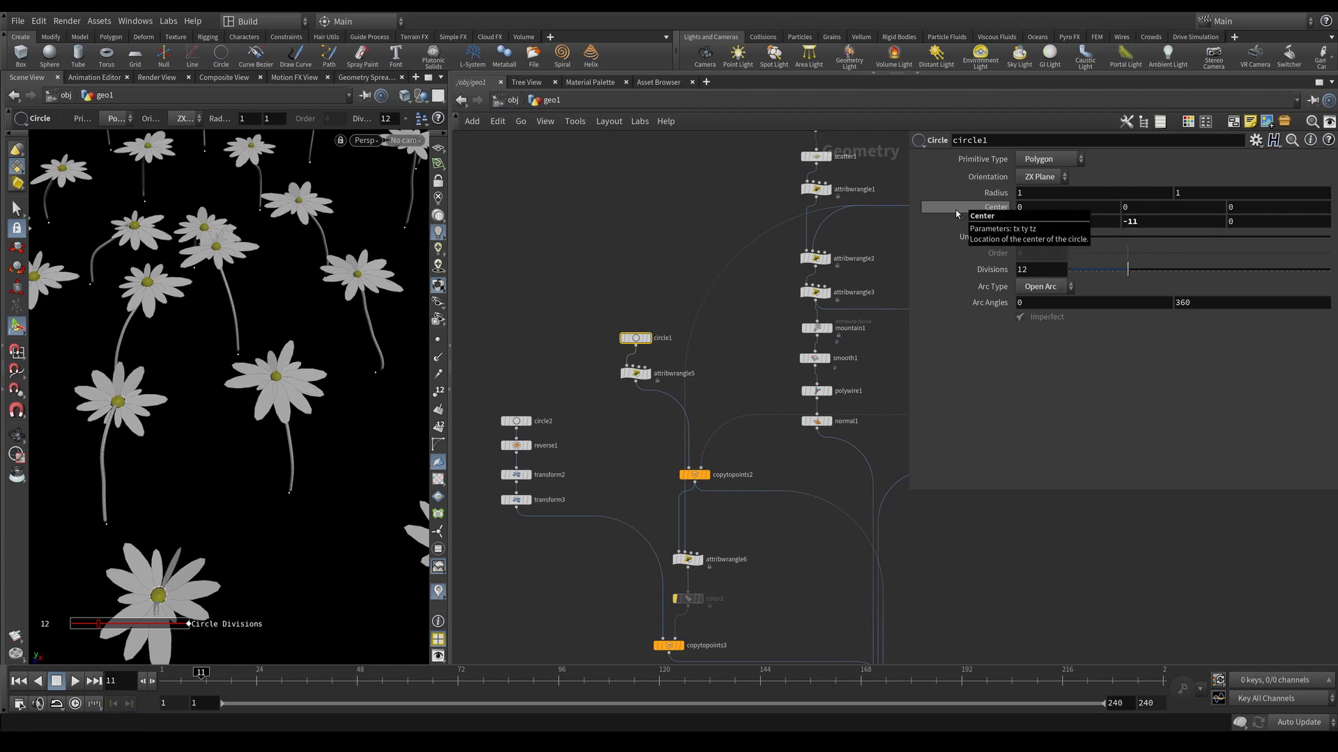
Step: Select merge1 and turn off the bypass on color2 to restore the petal colors
{"action": "right_click_drag", "start_coordinate": [260, 368], "coordinate": [162, 397], "text": "alt"}
{"action": "mouse_move", "coordinate": [163, 397]}
{"action": "left_mouse_down"}
{"action": "mouse_move", "coordinate": [217, 393]}
{"action": "mouse_move", "coordinate": [211, 421]}
{"action": "mouse_move", "coordinate": [189, 428]}
{"action": "mouse_move", "coordinate": [164, 397]}
{"action": "left_mouse_up"}
{"action": "middle_click_drag", "start_coordinate": [691, 557], "coordinate": [692, 342]}
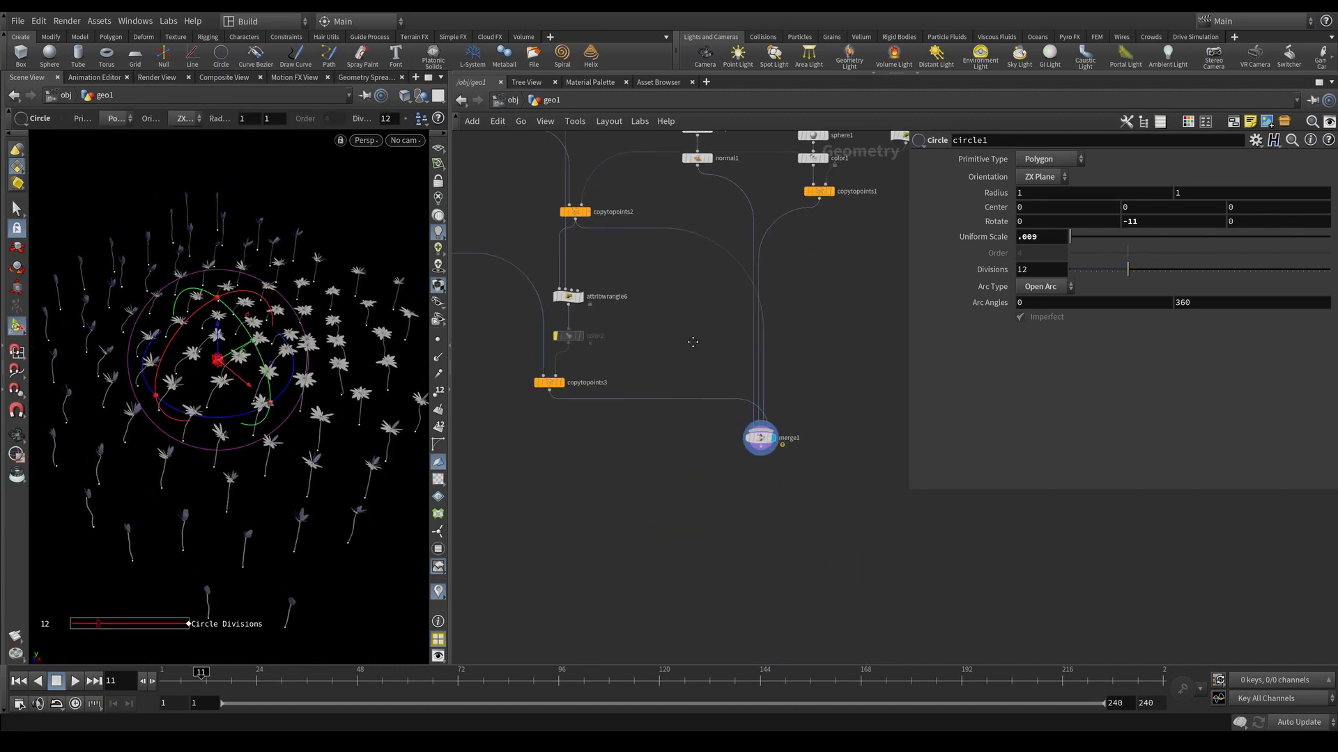
{"action": "left_click", "coordinate": [762, 439]}
{"action": "left_click", "coordinate": [557, 337]}
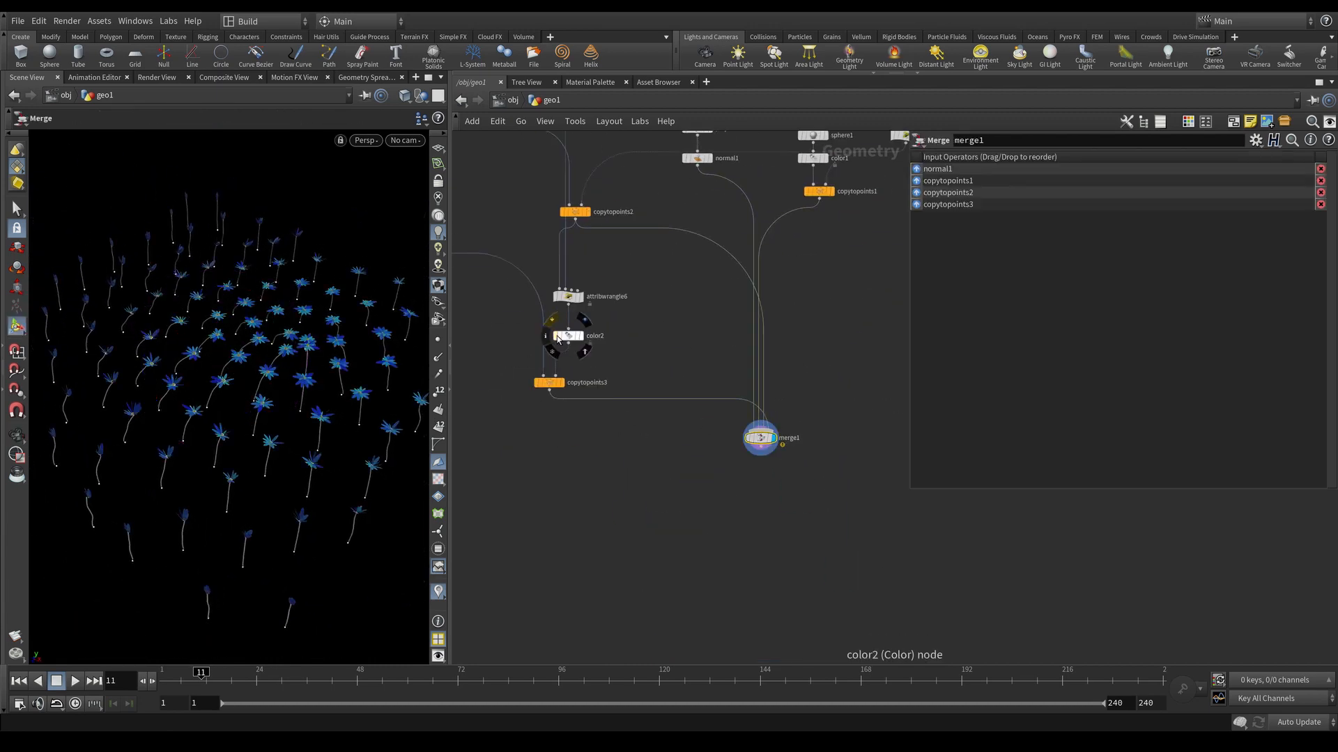
{"action": "left_click_drag", "start_coordinate": [324, 368], "coordinate": [295, 362]}
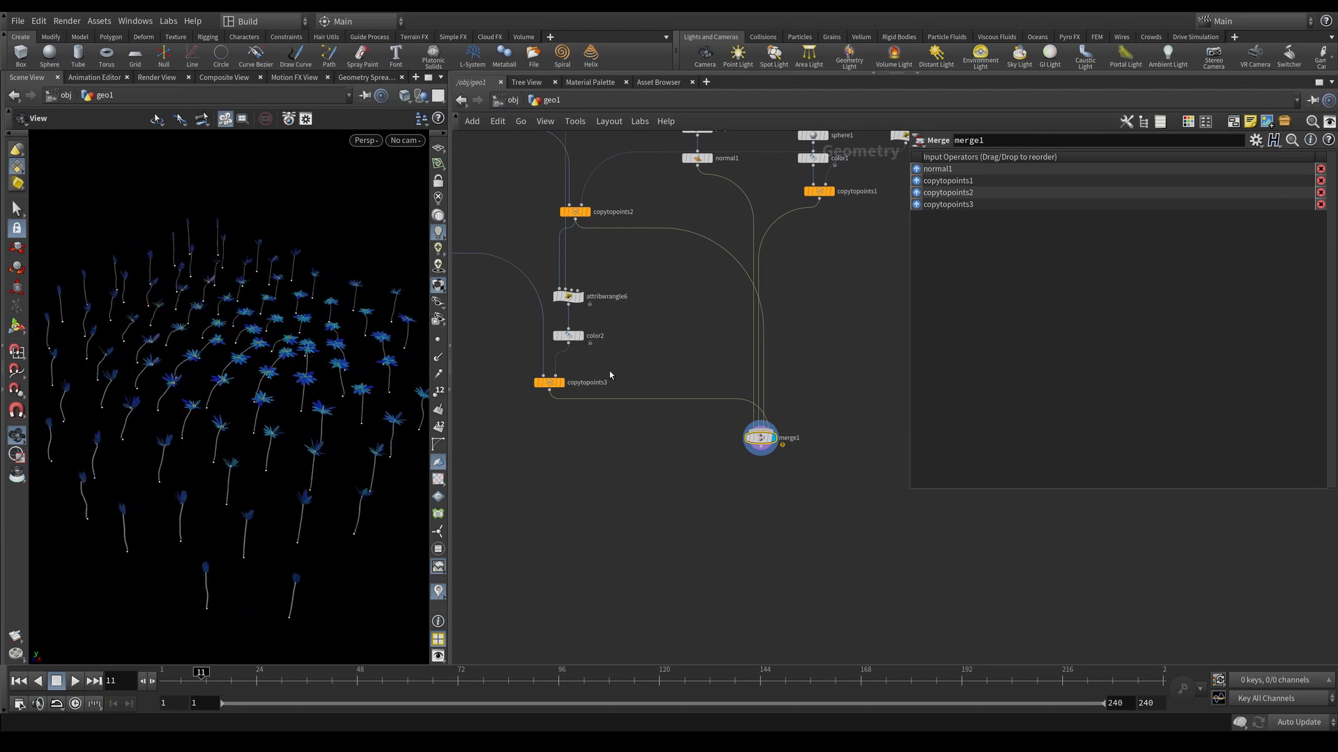
Step: Display normal1 and insert a Color node between normal1 and merge1 for the stems
{"action": "middle_click_drag", "start_coordinate": [714, 353], "coordinate": [631, 465]}
{"action": "left_click", "coordinate": [627, 269]}
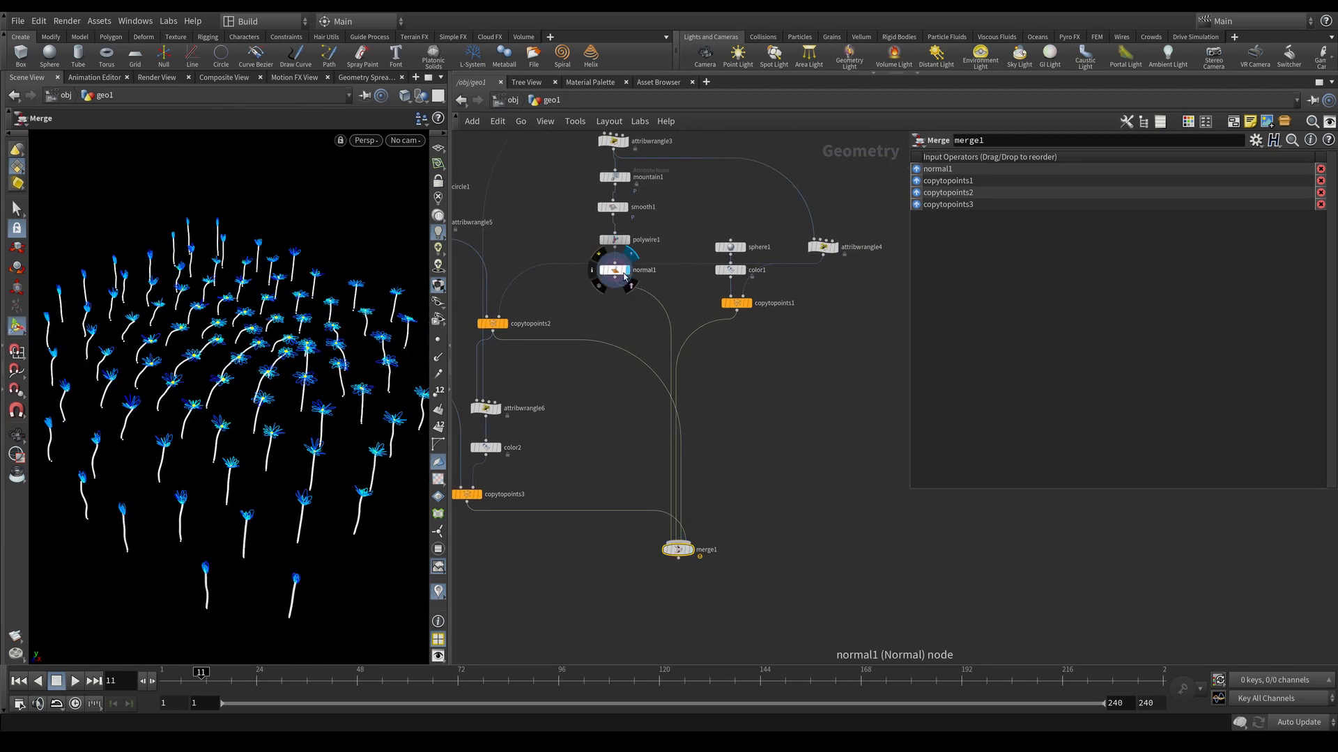
{"action": "left_click", "coordinate": [614, 273]}
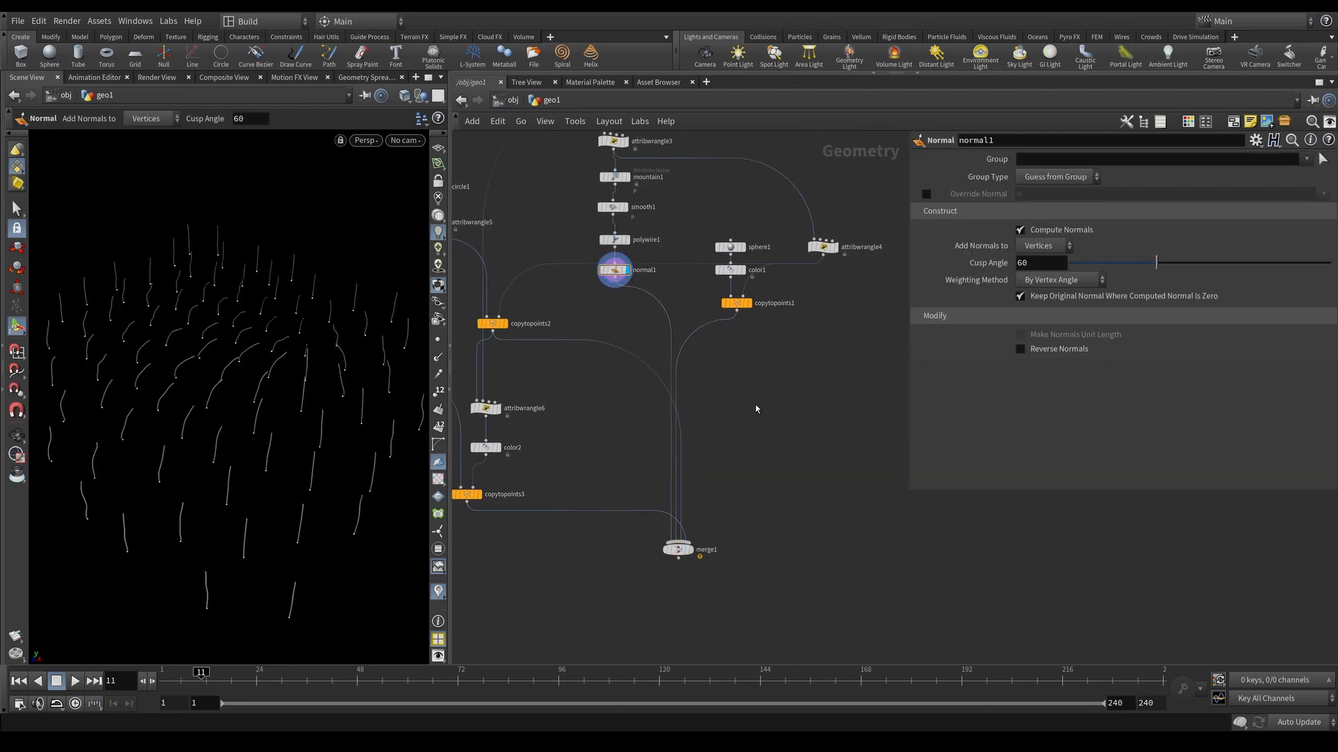
{"action": "key", "text": "Tab"}
{"action": "type", "text": "color"}
{"action": "key", "text": "Return"}
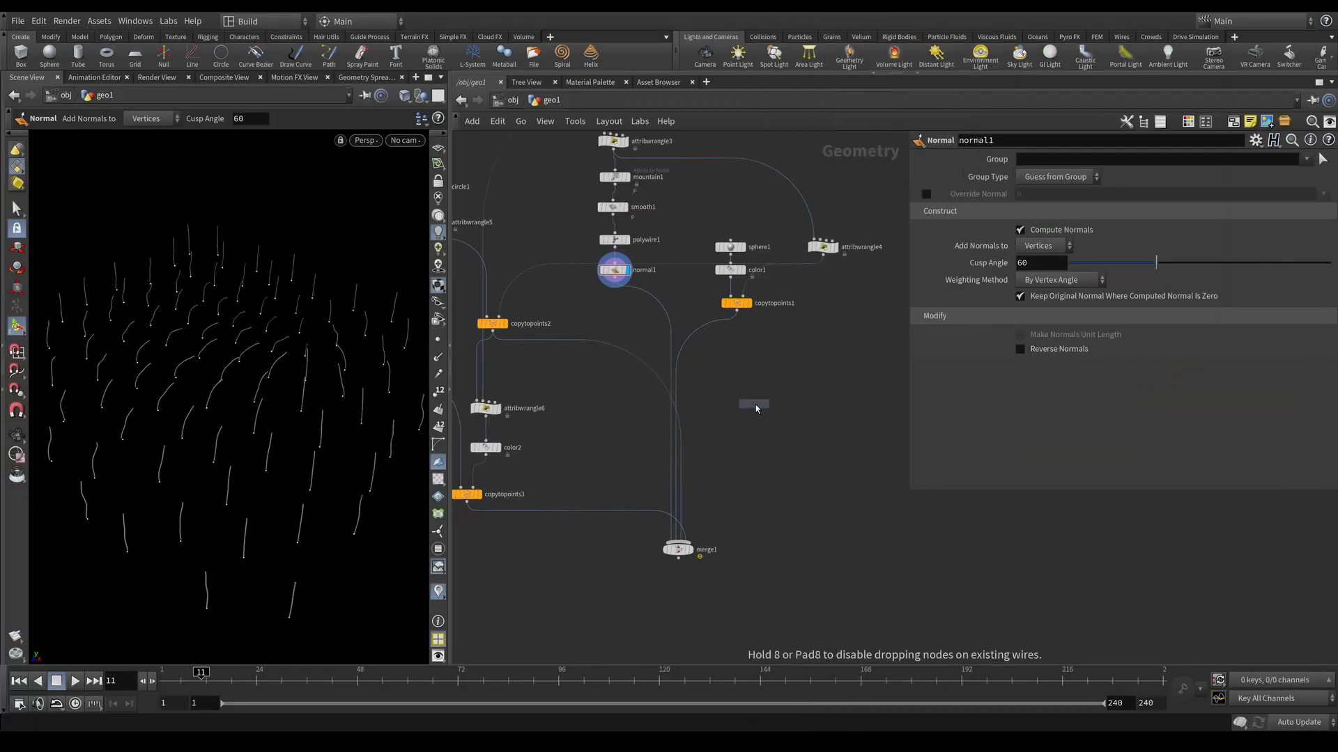
{"action": "left_click", "coordinate": [615, 299]}
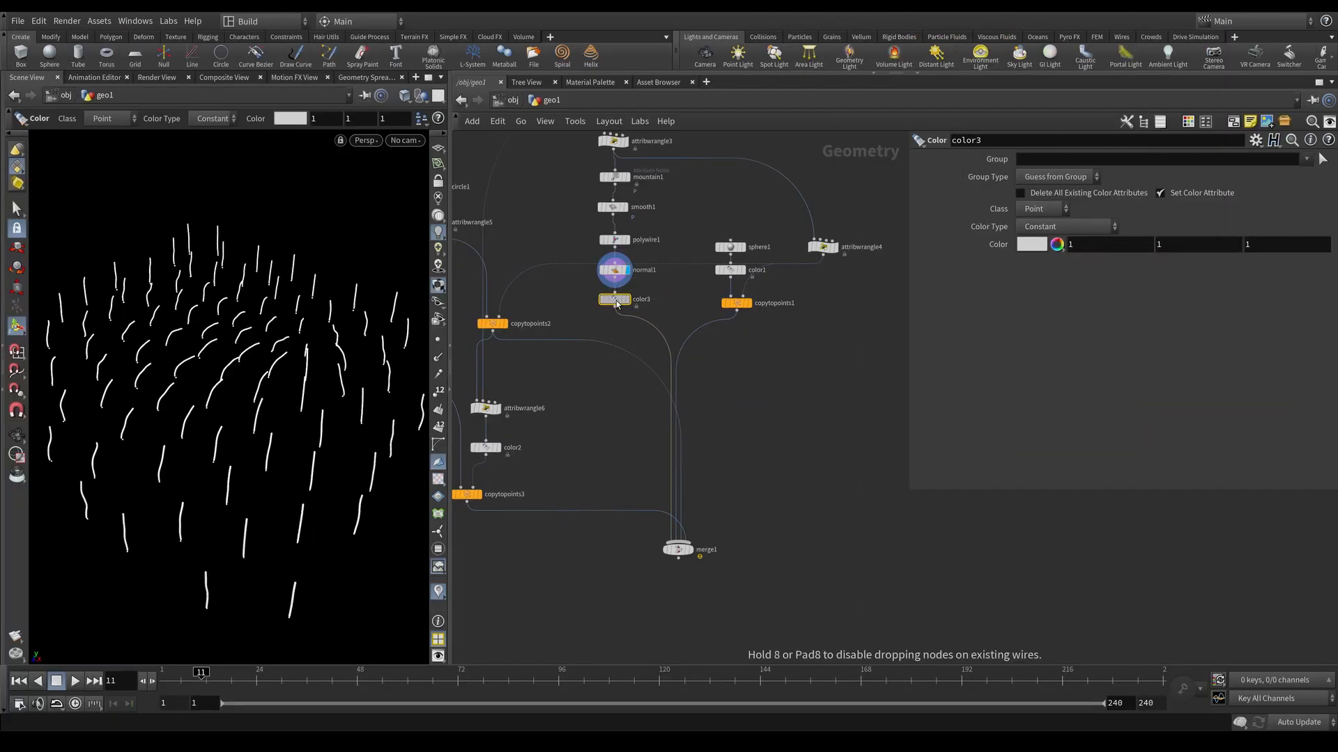
Step: Set color3's constant color to dark green with RGB values 0, 0.316, 0
{"action": "left_click", "coordinate": [1041, 248]}
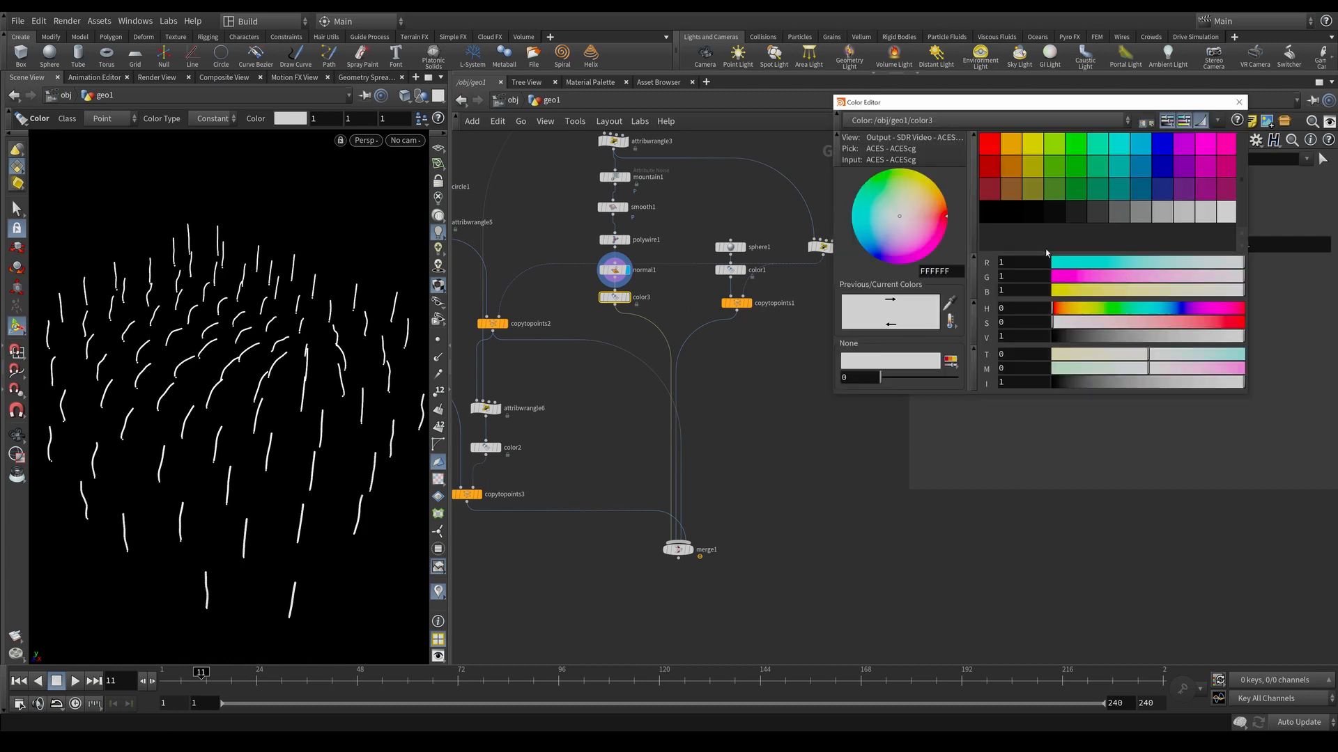
{"action": "left_click", "coordinate": [1079, 152]}
{"action": "mouse_move", "coordinate": [1118, 276]}
{"action": "left_mouse_down"}
{"action": "mouse_move", "coordinate": [1106, 276]}
{"action": "mouse_move", "coordinate": [1140, 274]}
{"action": "mouse_move", "coordinate": [1112, 276]}
{"action": "left_mouse_up"}
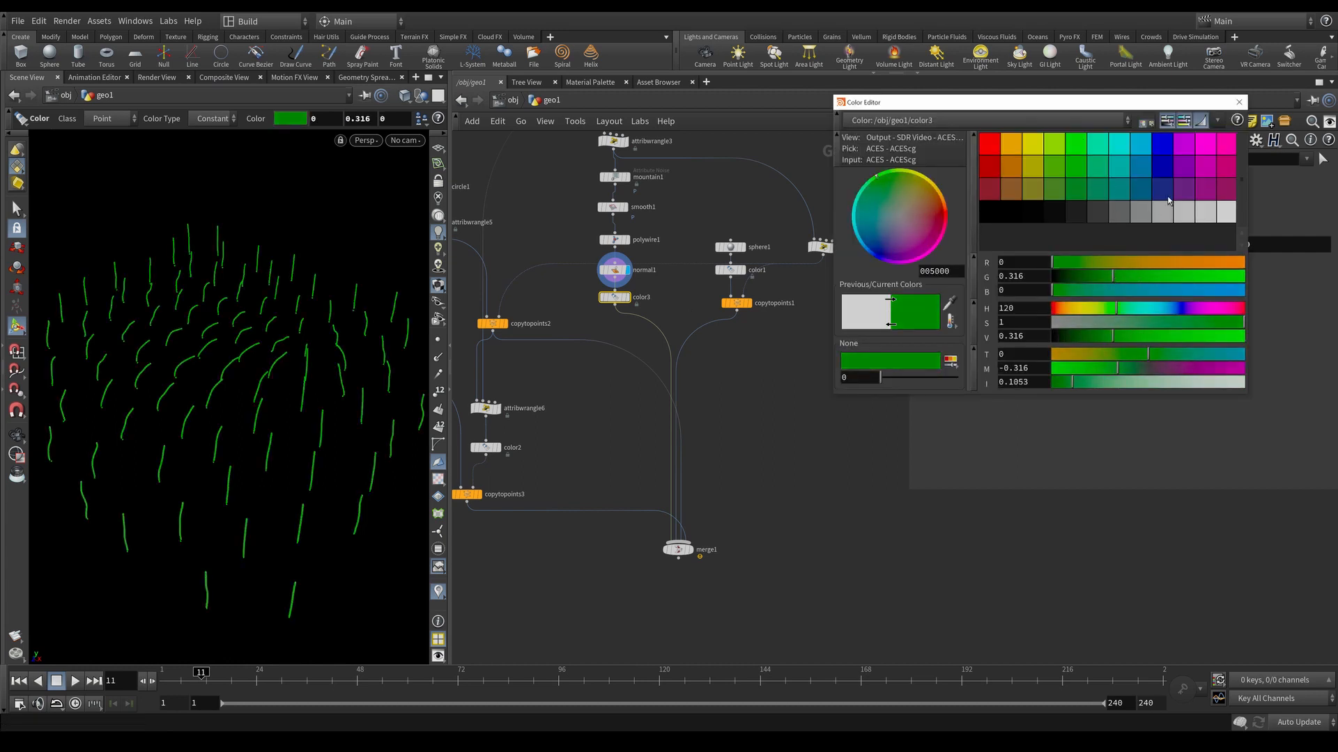
{"action": "left_click", "coordinate": [1240, 102]}
Step: Display and select merge1, viewing the flower field with its green stems up close
{"action": "left_click", "coordinate": [688, 549]}
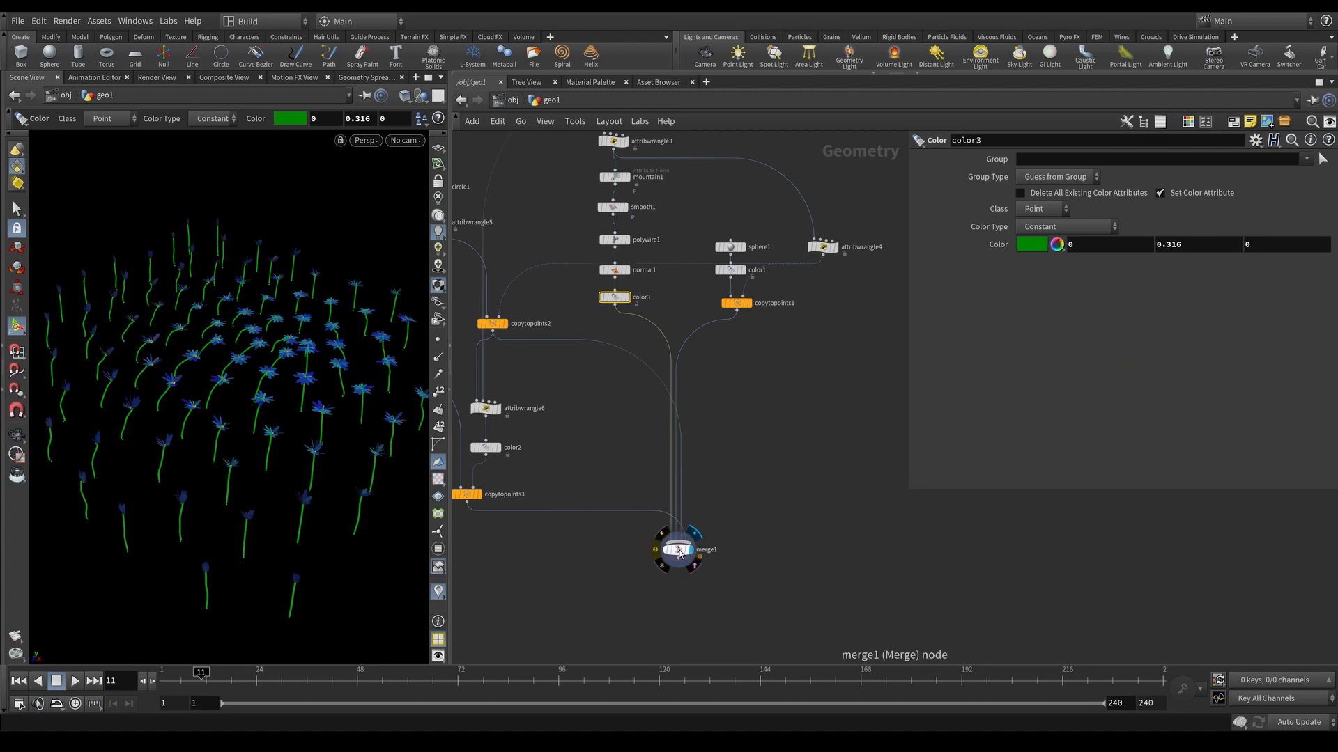
{"action": "left_click", "coordinate": [676, 550]}
{"action": "key", "text": "Escape"}
{"action": "left_click_drag", "start_coordinate": [298, 388], "coordinate": [356, 358]}
Step: Set polywire1's wire radius to 0.003 to thicken the stems
{"action": "left_click", "coordinate": [613, 241]}
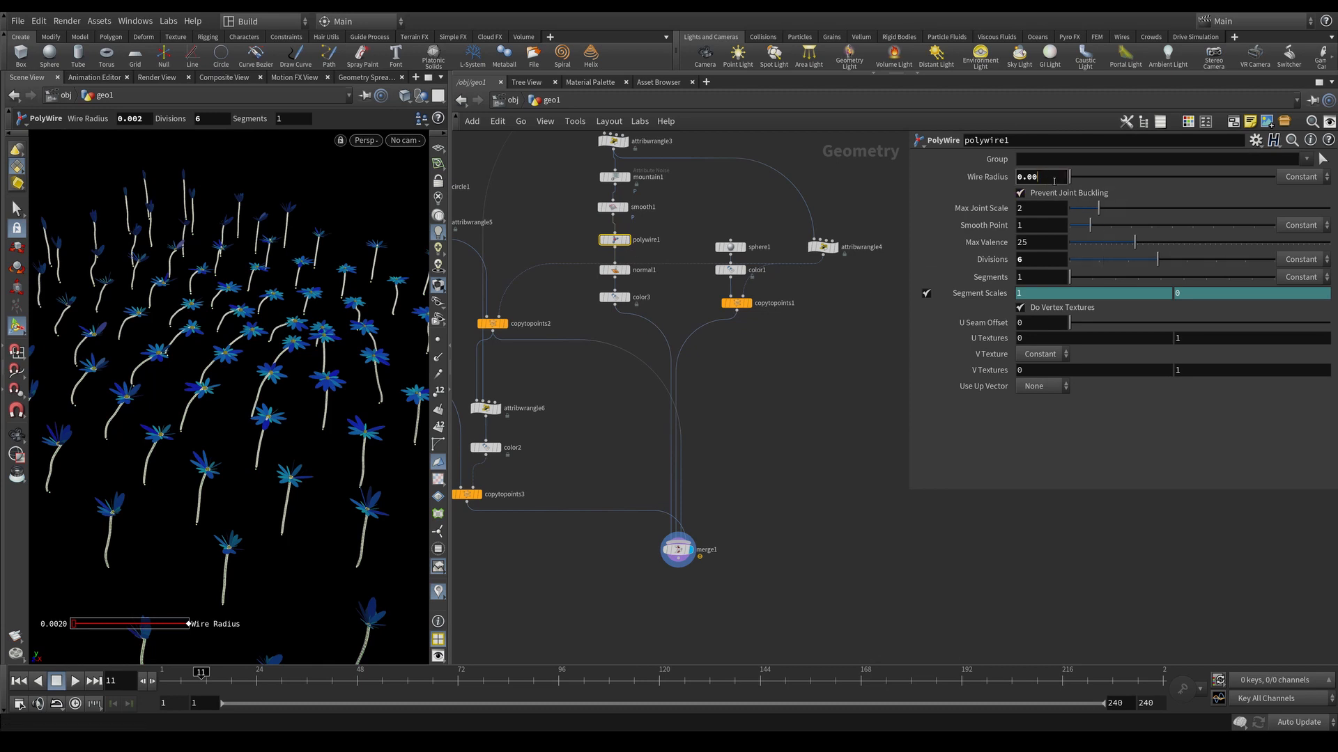
{"action": "key", "text": "Escape"}
{"action": "left_click_drag", "start_coordinate": [306, 418], "coordinate": [356, 400]}
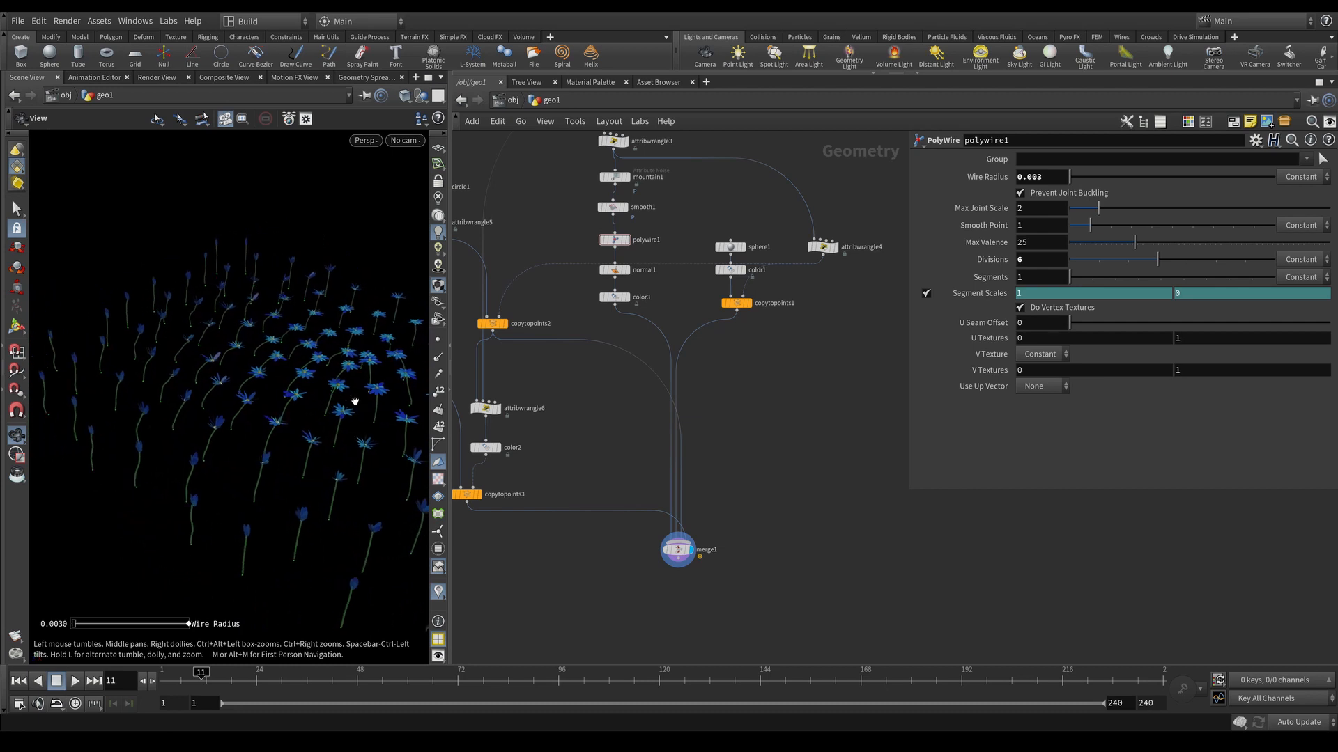
Step: Set transform2's Z scale to 8.4 and adjust its X scale to reshape the circle-based flower parts
{"action": "middle_click_drag", "start_coordinate": [555, 463], "coordinate": [833, 425]}
{"action": "middle_click_drag", "start_coordinate": [624, 391], "coordinate": [653, 466]}
{"action": "scroll", "coordinate": [622, 313], "scroll_direction": "up", "scroll_amount": 4}
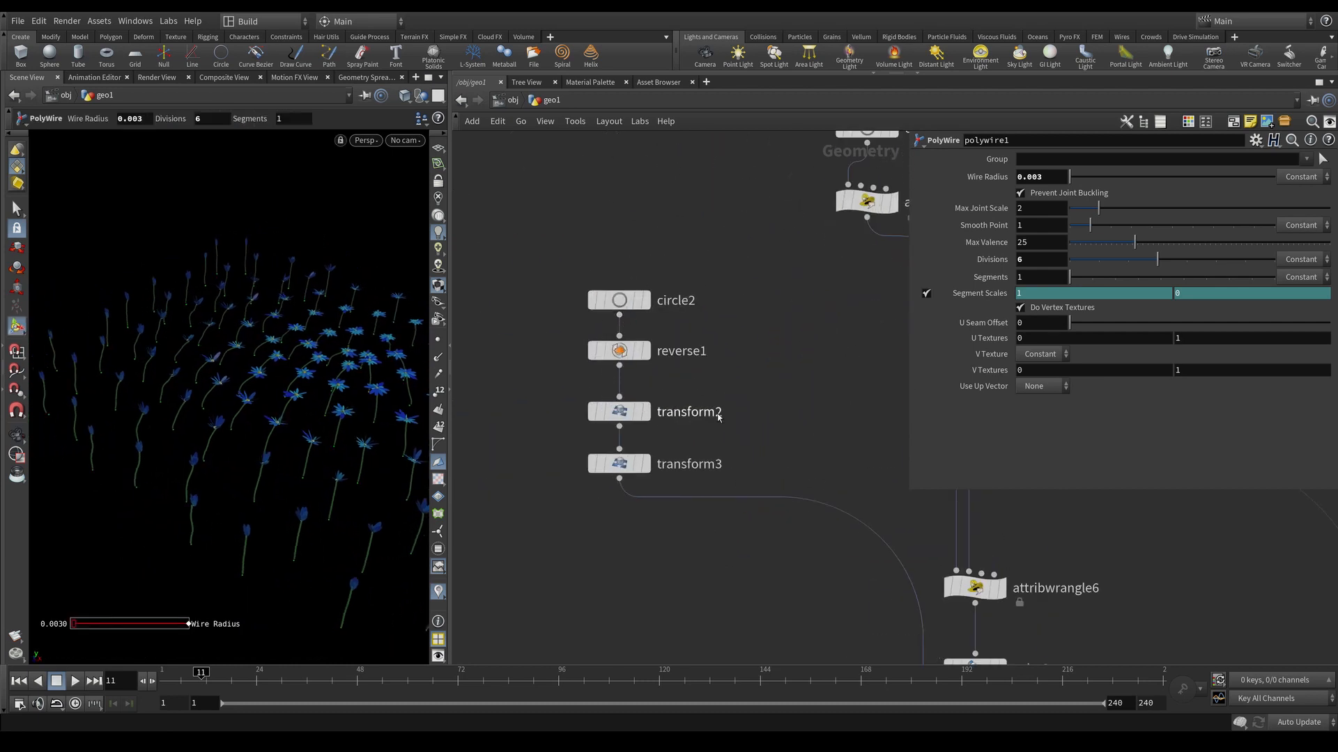
{"action": "key", "text": "space"}
{"action": "left_click_drag", "start_coordinate": [301, 390], "coordinate": [279, 371]}
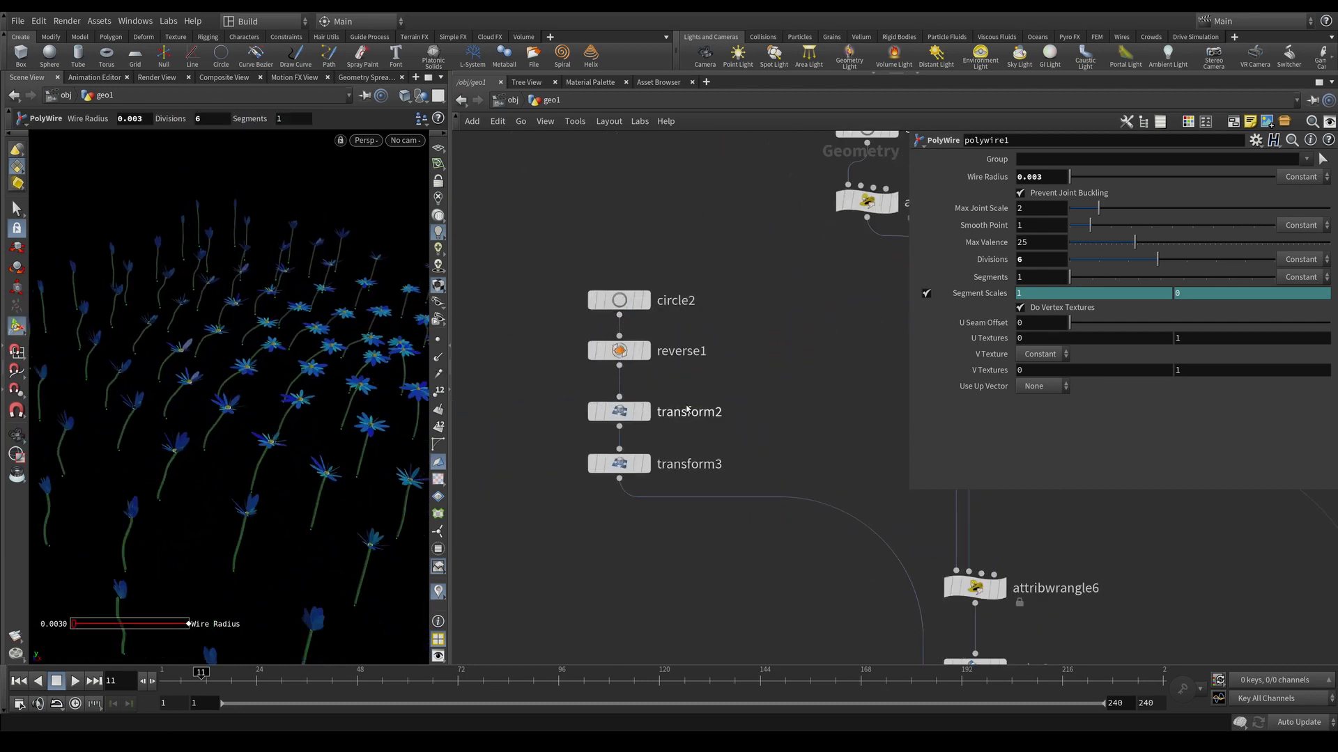
{"action": "middle_click_drag", "start_coordinate": [762, 373], "coordinate": [747, 353]}
{"action": "left_click", "coordinate": [610, 397]}
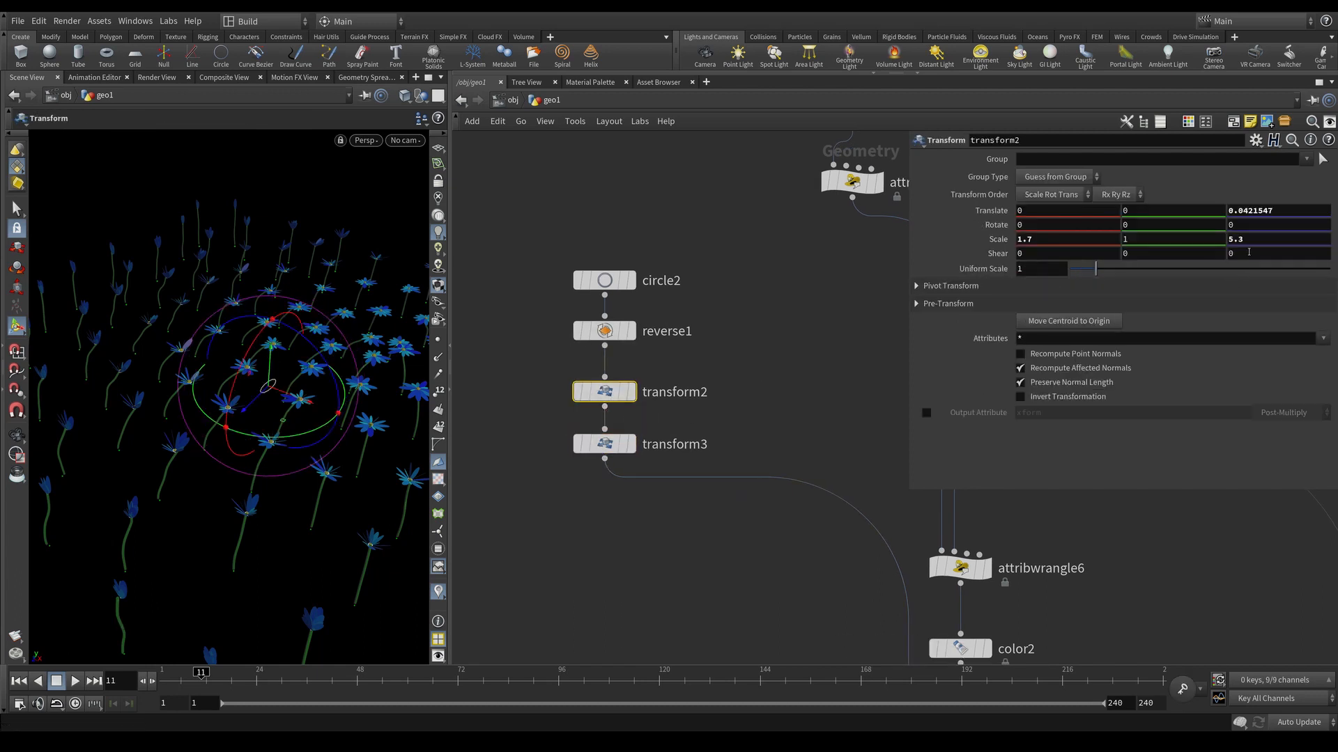
{"action": "middle_click_drag", "start_coordinate": [1269, 239], "coordinate": [1242, 240]}
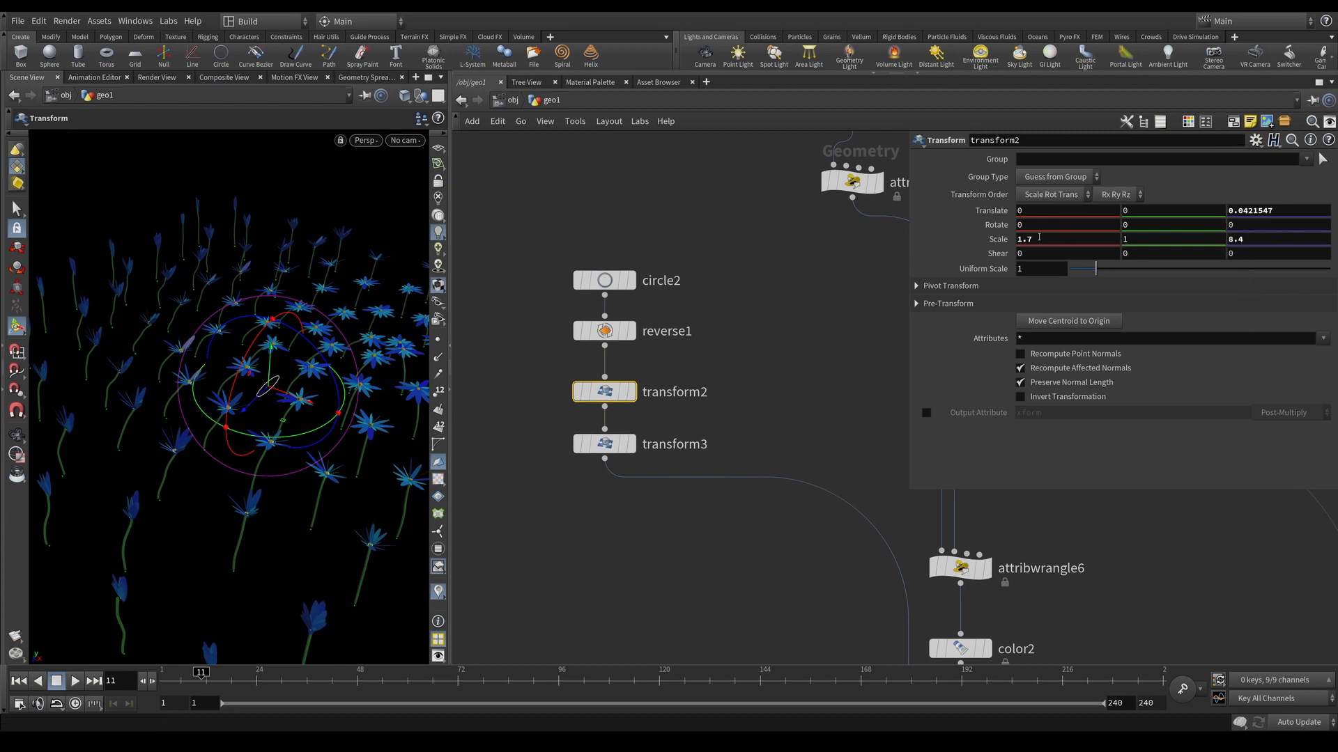
{"action": "middle_click_drag", "start_coordinate": [1039, 237], "coordinate": [1066, 256]}
Step: Shift the circle-based flower parts about 0.0069 along Z with transform3 and view the whole flower field
{"action": "left_click", "coordinate": [606, 446]}
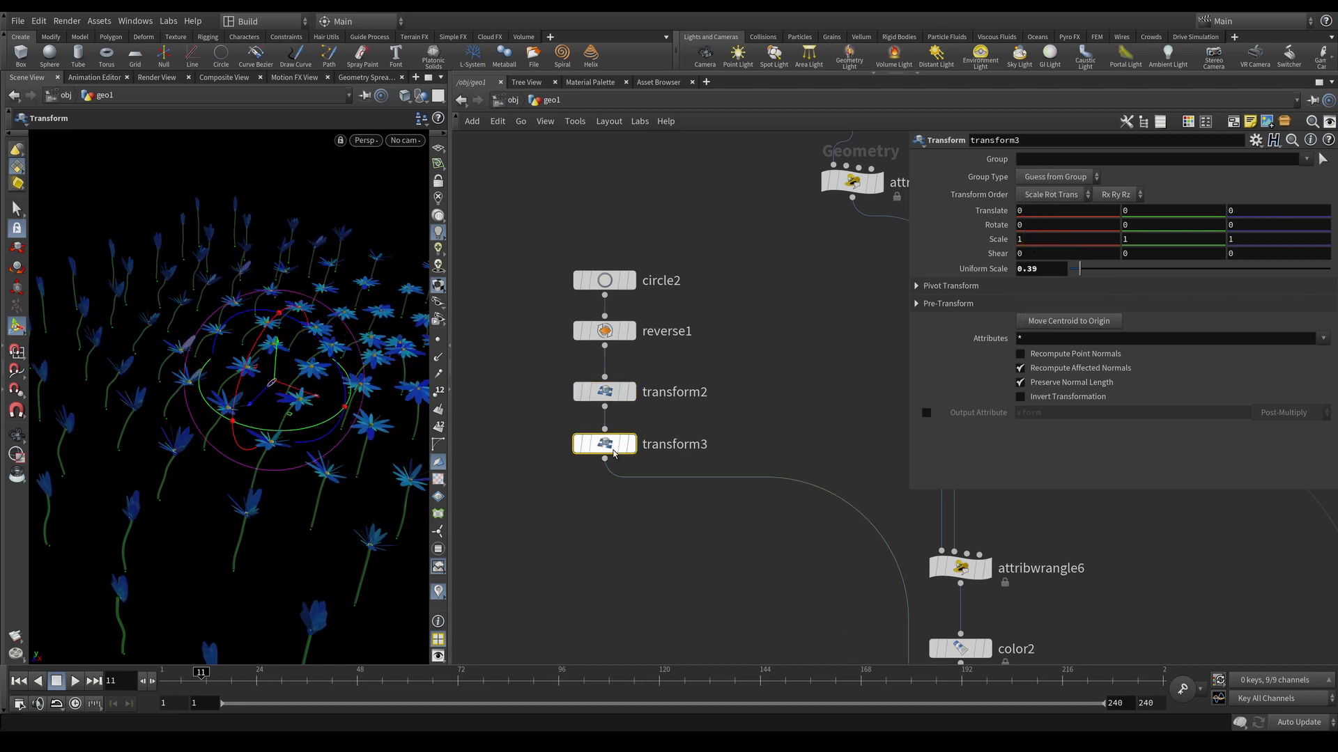
{"action": "left_click_drag", "start_coordinate": [258, 398], "coordinate": [263, 403]}
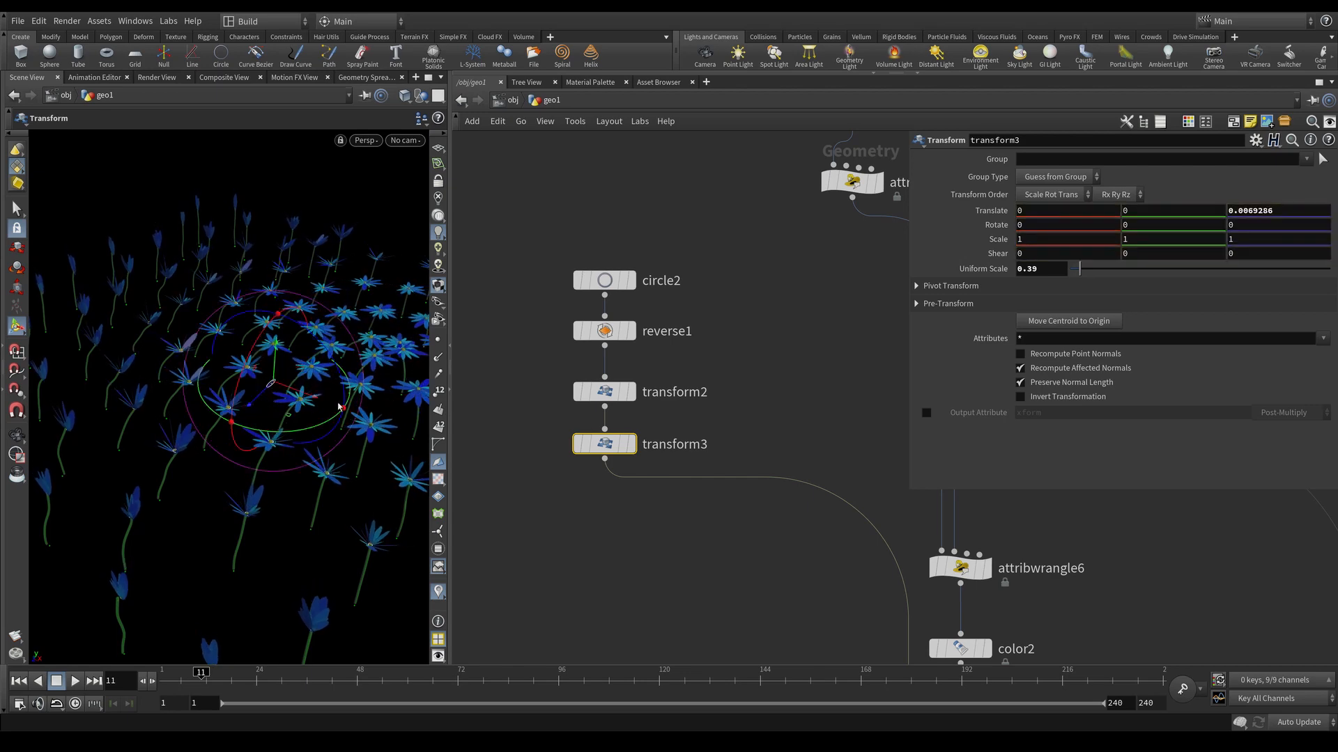
{"action": "middle_click_drag", "start_coordinate": [279, 404], "coordinate": [352, 398], "text": "alt"}
{"action": "right_click_drag", "start_coordinate": [352, 398], "coordinate": [254, 431], "text": "alt"}
{"action": "middle_click_drag", "start_coordinate": [312, 408], "coordinate": [253, 421], "text": "alt"}
{"action": "left_click_drag", "start_coordinate": [253, 422], "coordinate": [333, 397], "text": "alt"}
Step: Move grid1 and scatter1 farther up, away from attribwrangle1 in the network
{"action": "middle_click_drag", "start_coordinate": [761, 361], "coordinate": [655, 453]}
{"action": "scroll", "coordinate": [655, 390], "scroll_direction": "down", "scroll_amount": 5}
{"action": "middle_click_drag", "start_coordinate": [785, 400], "coordinate": [544, 431]}
{"action": "scroll", "coordinate": [544, 430], "scroll_direction": "down", "scroll_amount": 3}
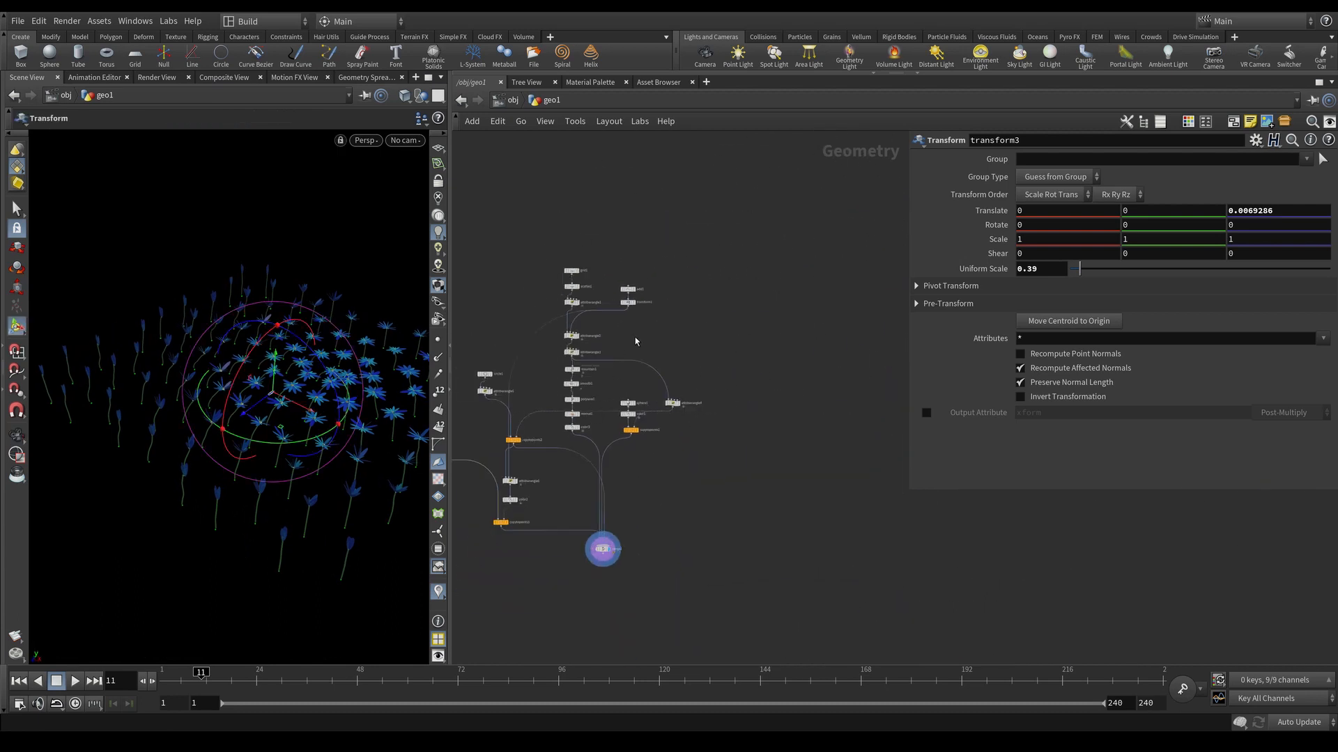
{"action": "middle_click_drag", "start_coordinate": [636, 341], "coordinate": [612, 362]}
{"action": "scroll", "coordinate": [585, 292], "scroll_direction": "up", "scroll_amount": 4}
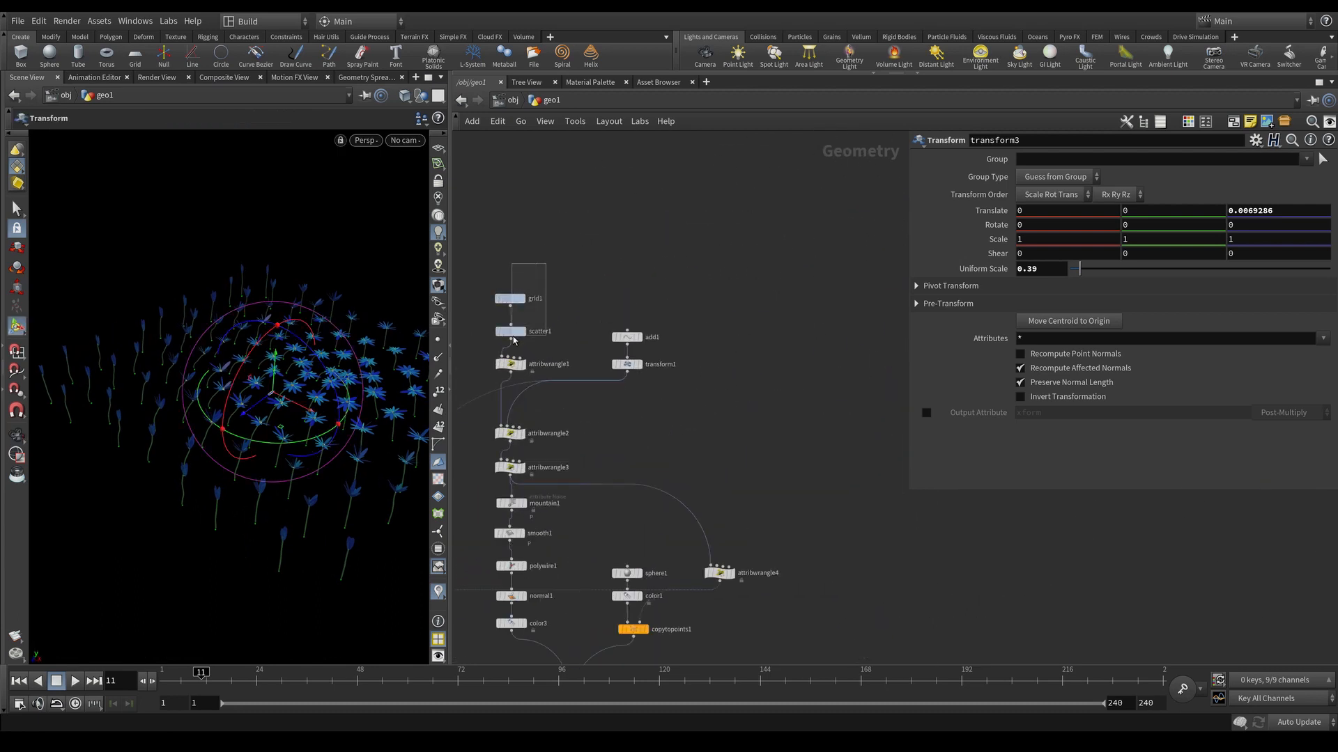
{"action": "left_click_drag", "start_coordinate": [513, 337], "coordinate": [512, 338]}
{"action": "left_click_drag", "start_coordinate": [512, 333], "coordinate": [512, 280]}
{"action": "middle_click_drag", "start_coordinate": [595, 270], "coordinate": [613, 212]}
{"action": "scroll", "coordinate": [609, 215], "scroll_direction": "down", "scroll_amount": 2}
{"action": "left_click", "coordinate": [580, 210]}
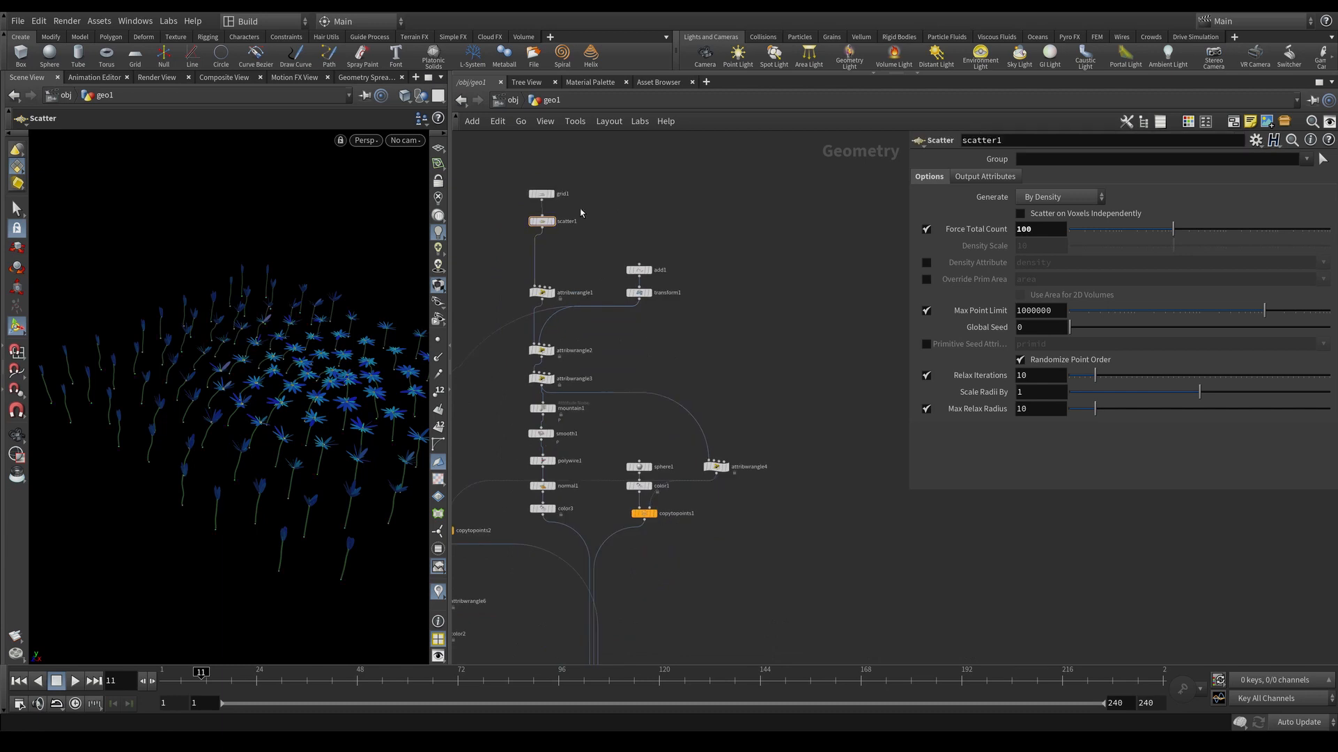
Step: Connect grid1's output to merge1 as an additional input and select merge1
{"action": "left_click", "coordinate": [547, 205]}
{"action": "middle_click_drag", "start_coordinate": [765, 318], "coordinate": [839, 159]}
{"action": "middle_click_drag", "start_coordinate": [785, 467], "coordinate": [786, 426]}
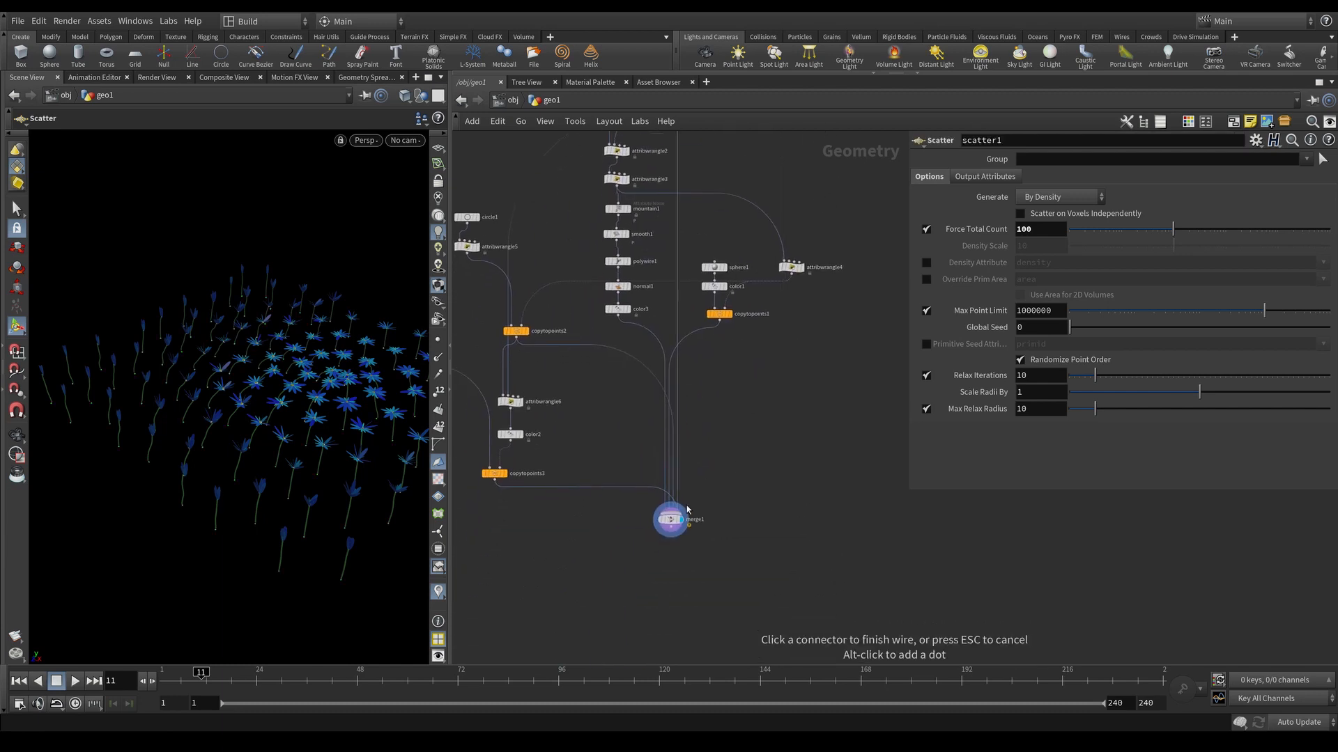
{"action": "left_click", "coordinate": [687, 512]}
{"action": "left_click", "coordinate": [672, 522]}
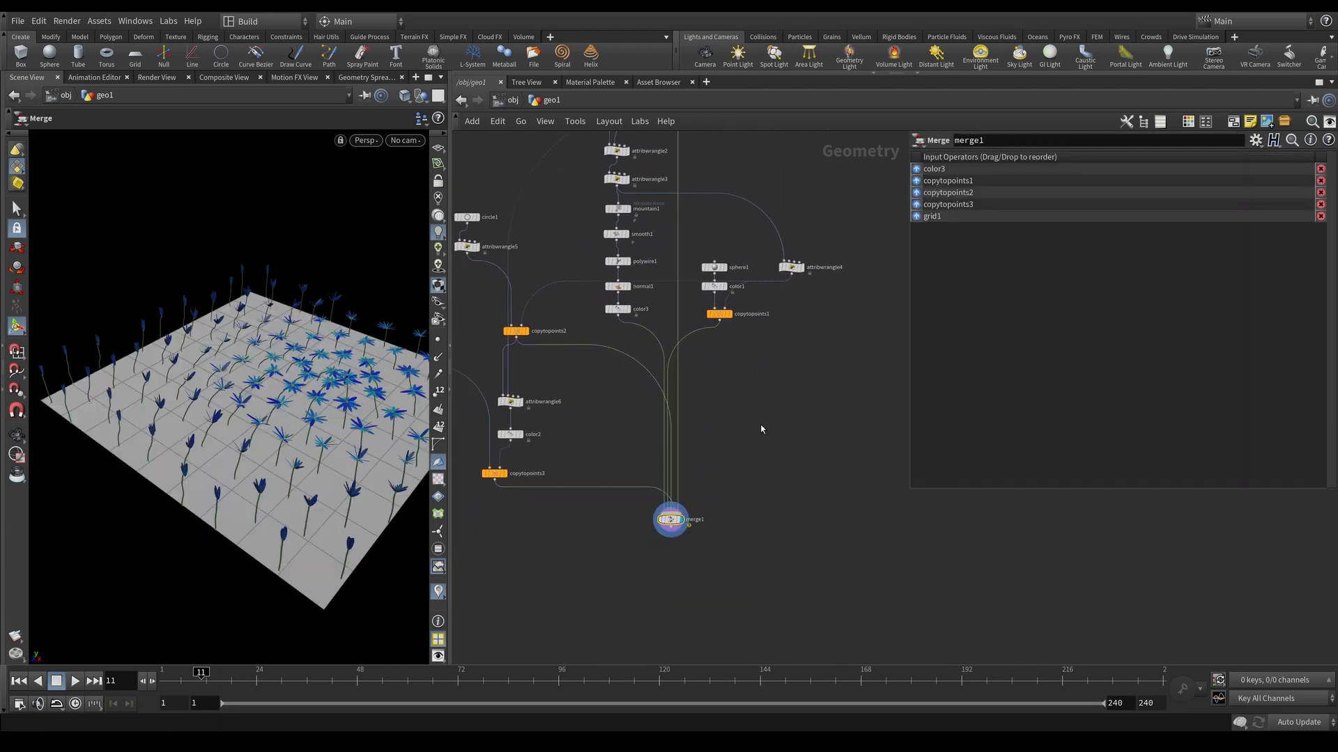
Step: Move grid1 above scatter1 and insert a Color node on the wire between grid1 and merge1
{"action": "middle_click_drag", "start_coordinate": [737, 146], "coordinate": [713, 334]}
{"action": "middle_click_drag", "start_coordinate": [753, 223], "coordinate": [750, 348]}
{"action": "left_click_drag", "start_coordinate": [594, 312], "coordinate": [593, 262]}
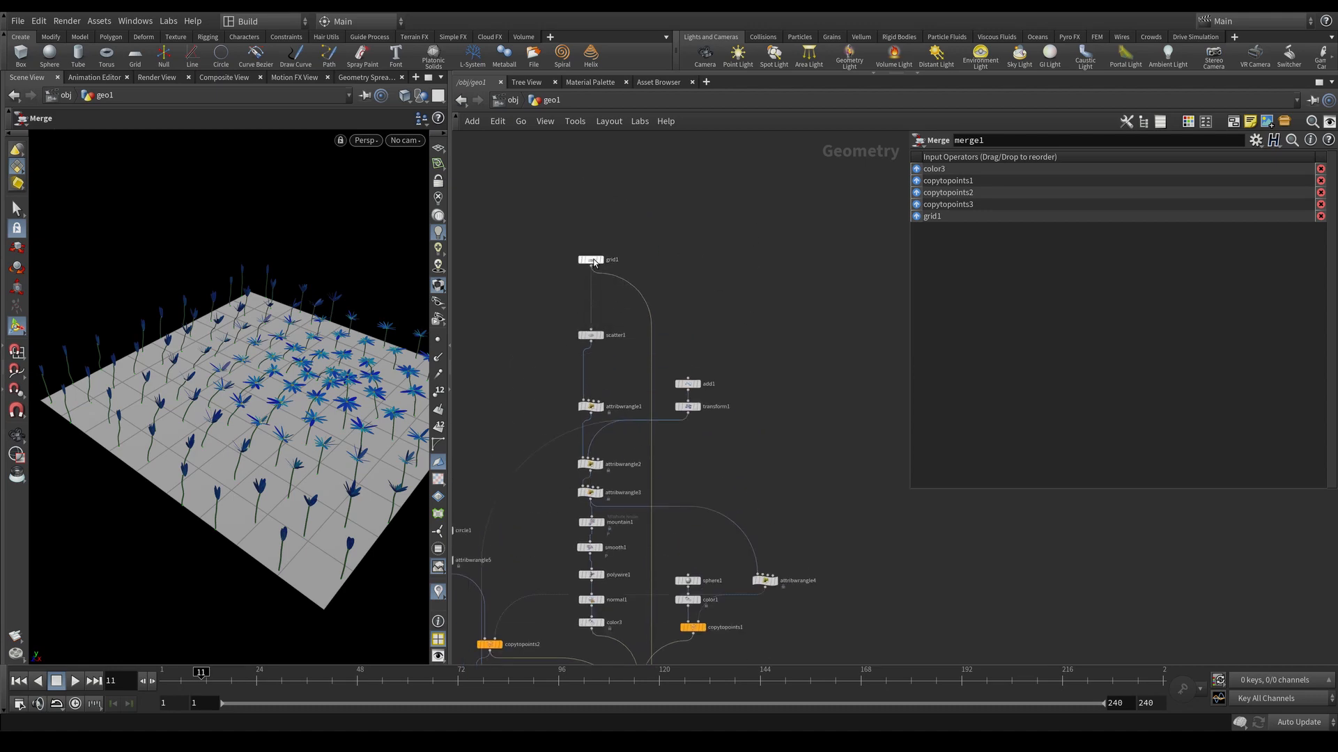
{"action": "key", "text": "Tab"}
{"action": "type", "text": "color"}
{"action": "key", "text": "Return"}
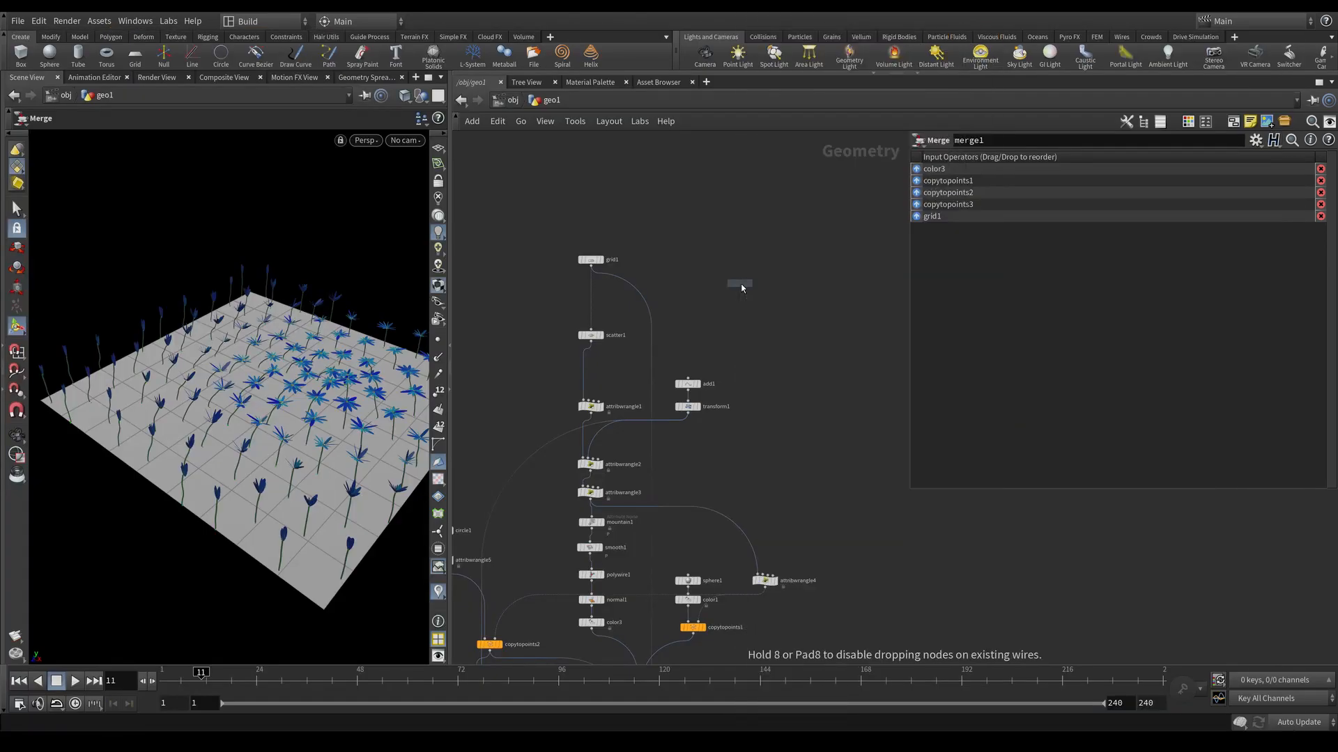
{"action": "left_click", "coordinate": [635, 288]}
Step: Set the ground's color4 to dark teal with RGB values 0.025, 0.069, 0.069, select merge1, and close the color editor
{"action": "left_click", "coordinate": [1042, 254]}
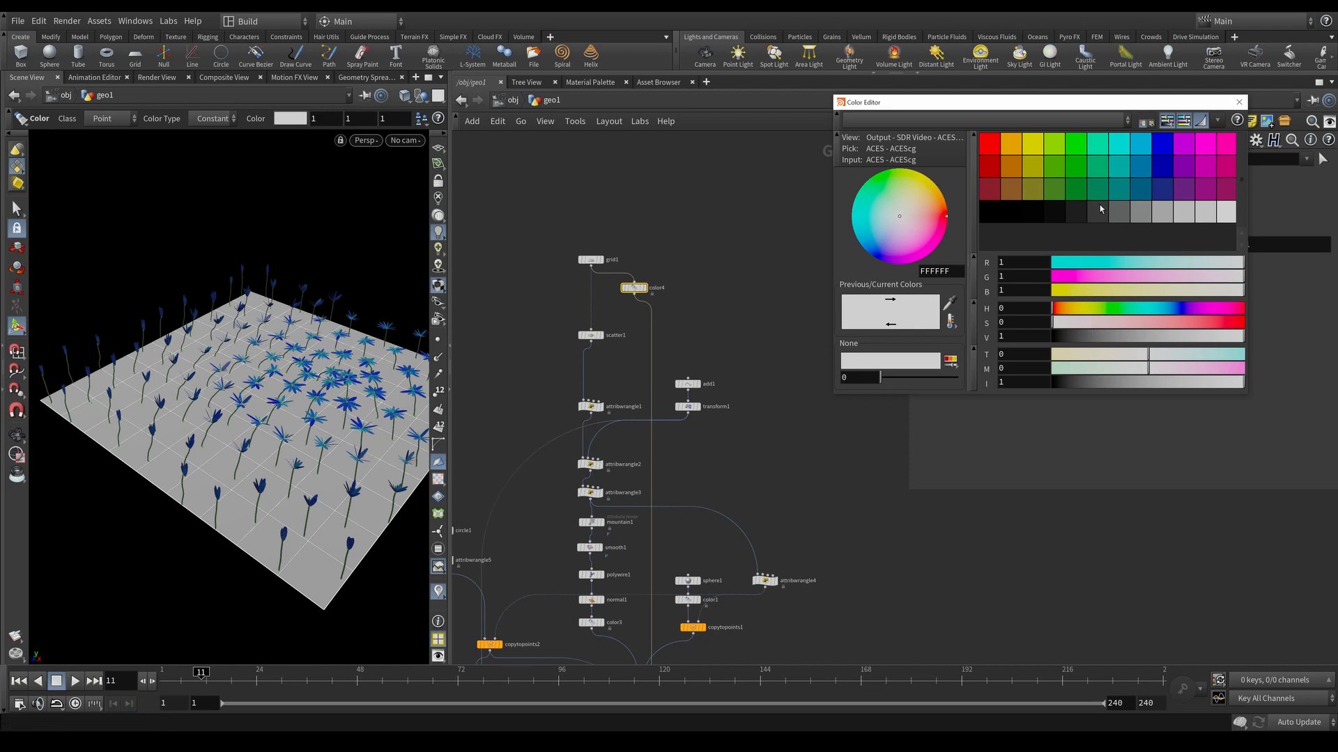
{"action": "left_click", "coordinate": [1061, 217]}
{"action": "mouse_move", "coordinate": [1065, 277]}
{"action": "left_mouse_down"}
{"action": "mouse_move", "coordinate": [1083, 279]}
{"action": "mouse_move", "coordinate": [1068, 293]}
{"action": "left_mouse_up"}
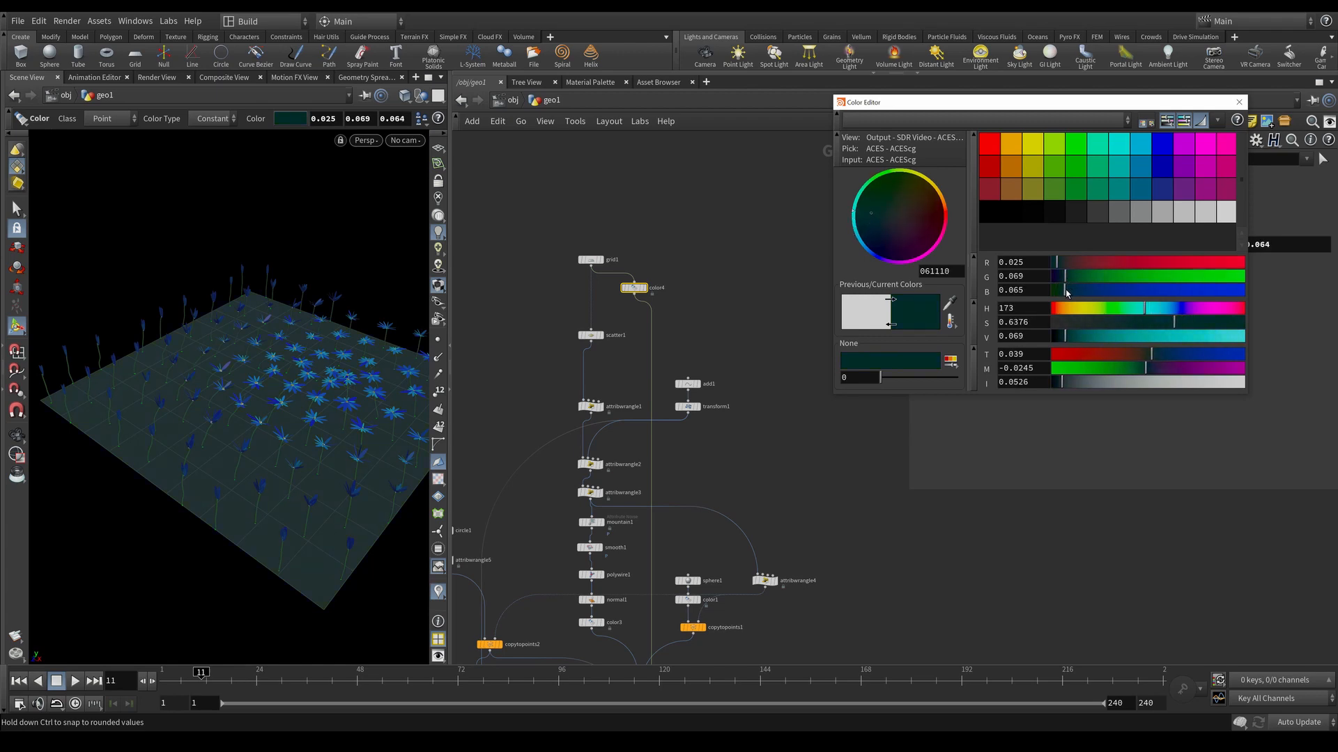
{"action": "middle_click_drag", "start_coordinate": [776, 553], "coordinate": [747, 409]}
{"action": "middle_click_drag", "start_coordinate": [756, 574], "coordinate": [727, 292]}
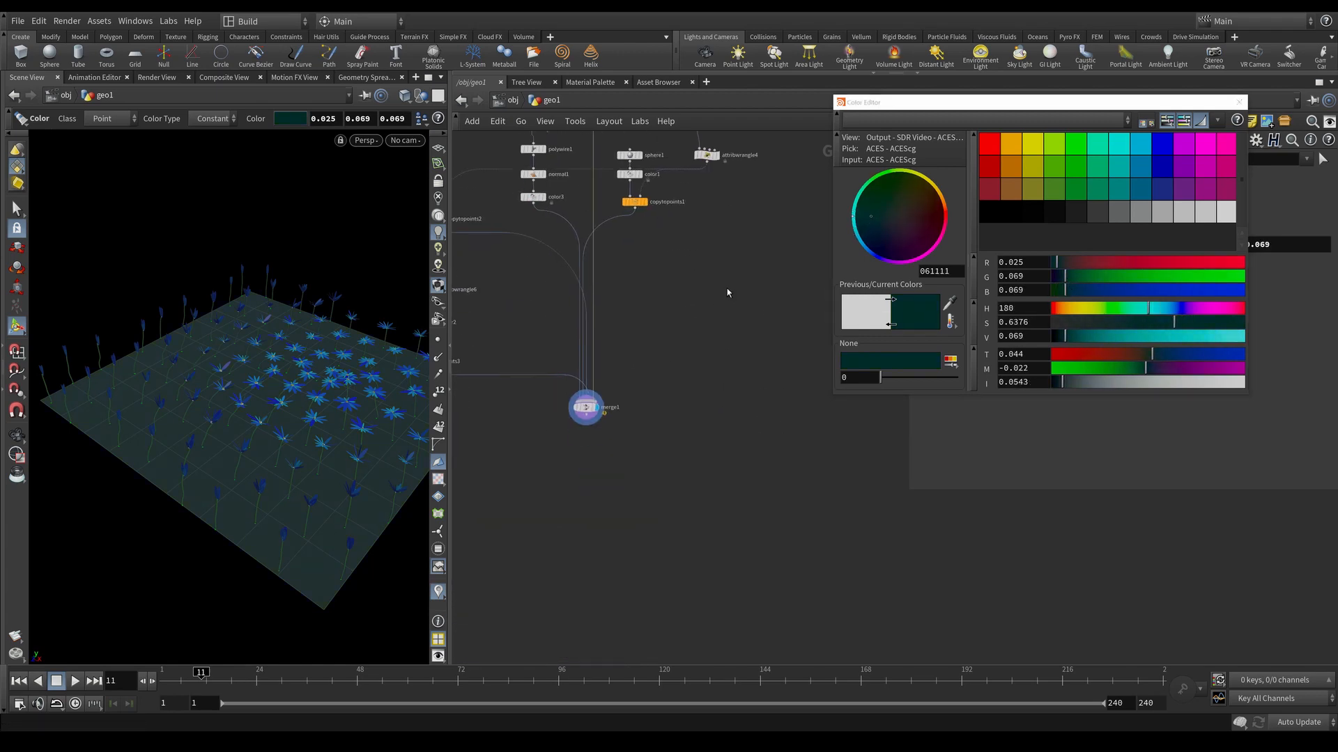
{"action": "left_click", "coordinate": [586, 409]}
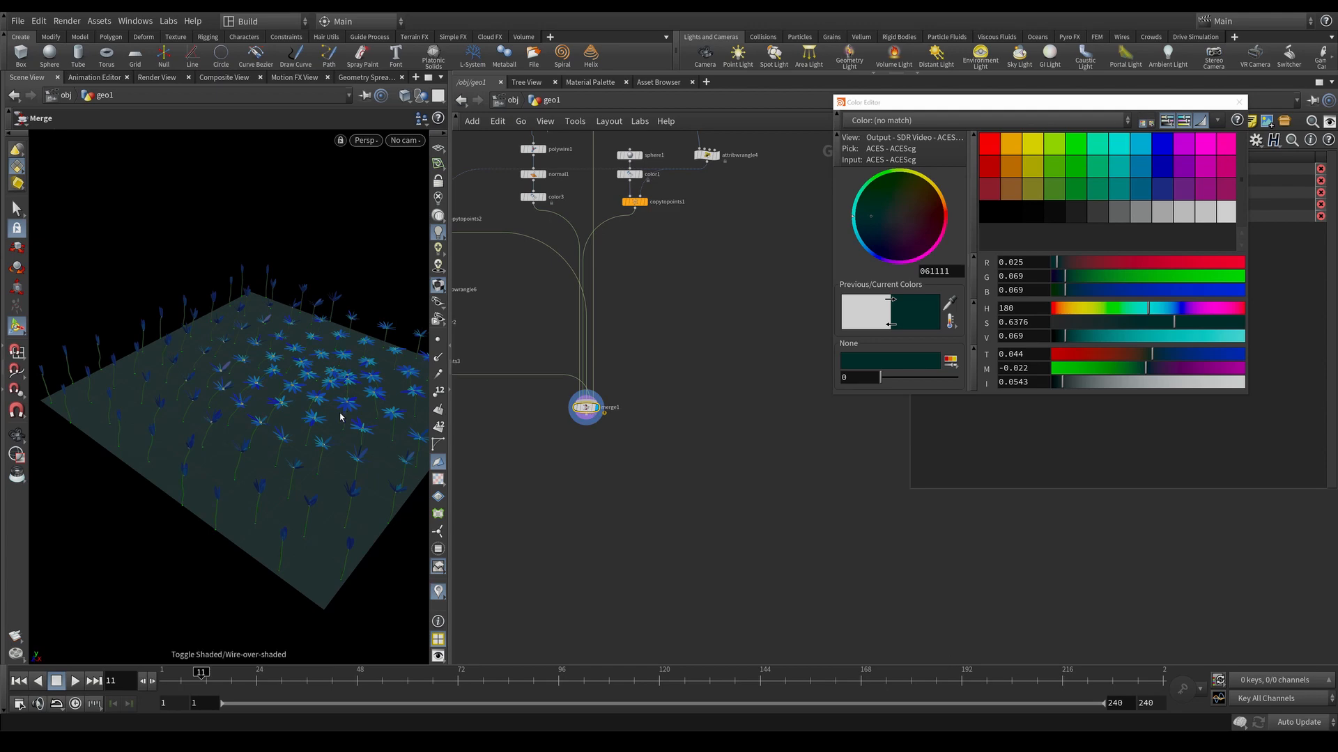
{"action": "mouse_move", "coordinate": [340, 417]}
{"action": "left_mouse_down", "text": "alt"}
{"action": "mouse_move", "coordinate": [333, 396]}
{"action": "mouse_move", "coordinate": [348, 406]}
{"action": "left_mouse_up", "text": "alt"}
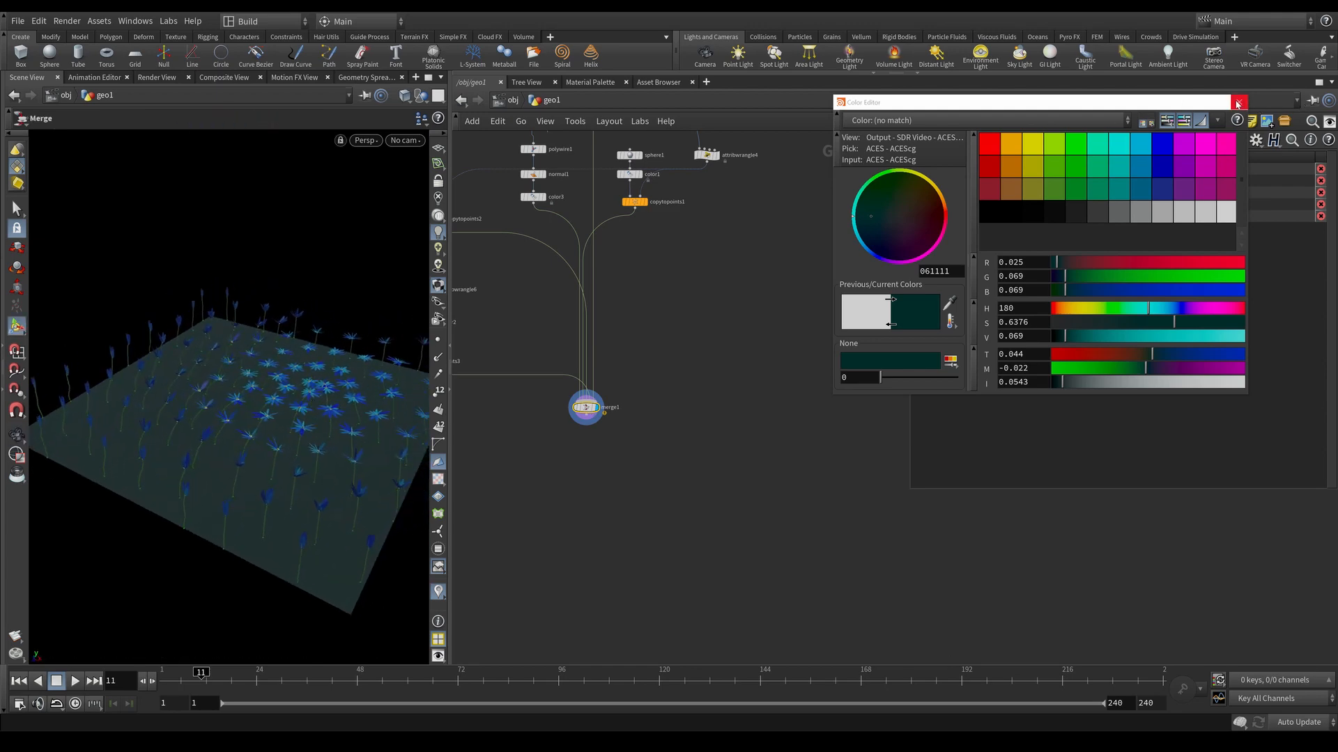
{"action": "left_click", "coordinate": [1237, 104]}
Step: Try a forced total count of 500 on scatter1, and settle on 200
{"action": "scroll", "coordinate": [744, 266], "scroll_direction": "down", "scroll_amount": 2}
{"action": "middle_click_drag", "start_coordinate": [709, 143], "coordinate": [728, 379]}
{"action": "scroll", "coordinate": [583, 327], "scroll_direction": "up", "scroll_amount": 5}
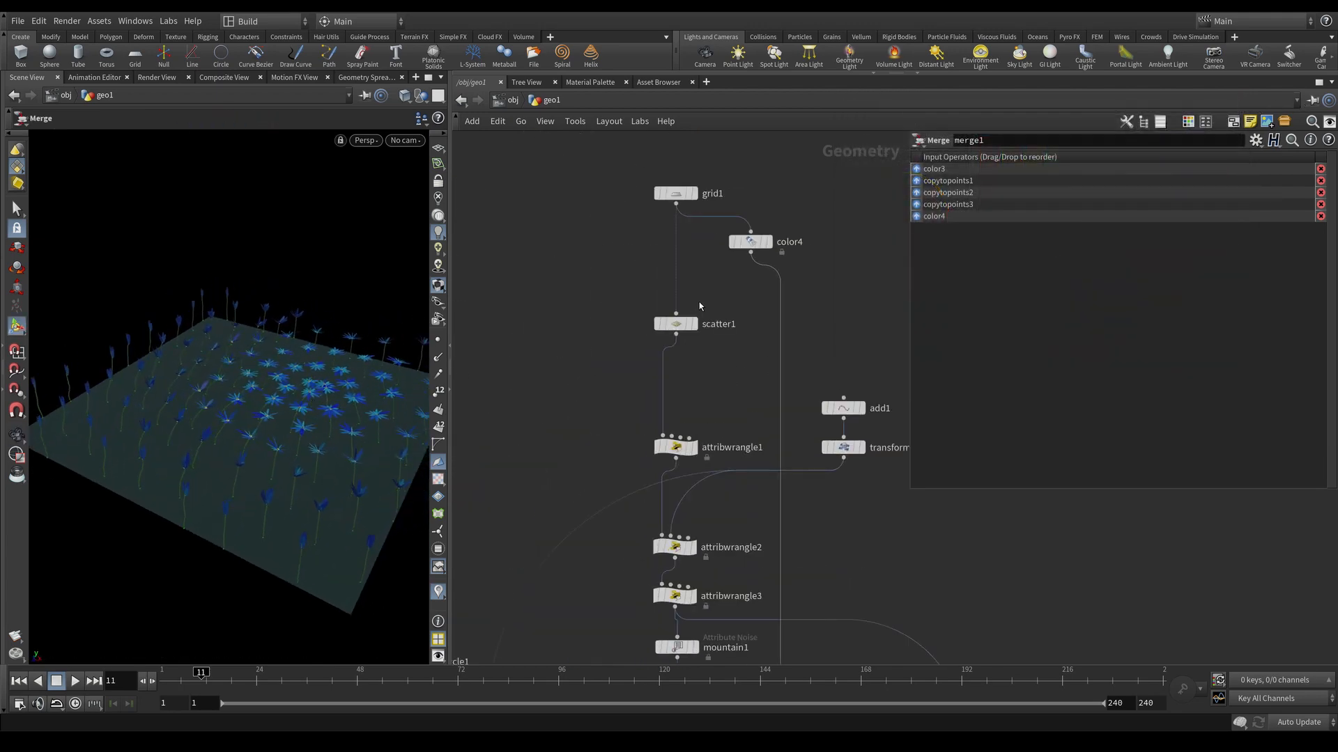
{"action": "left_click", "coordinate": [675, 324]}
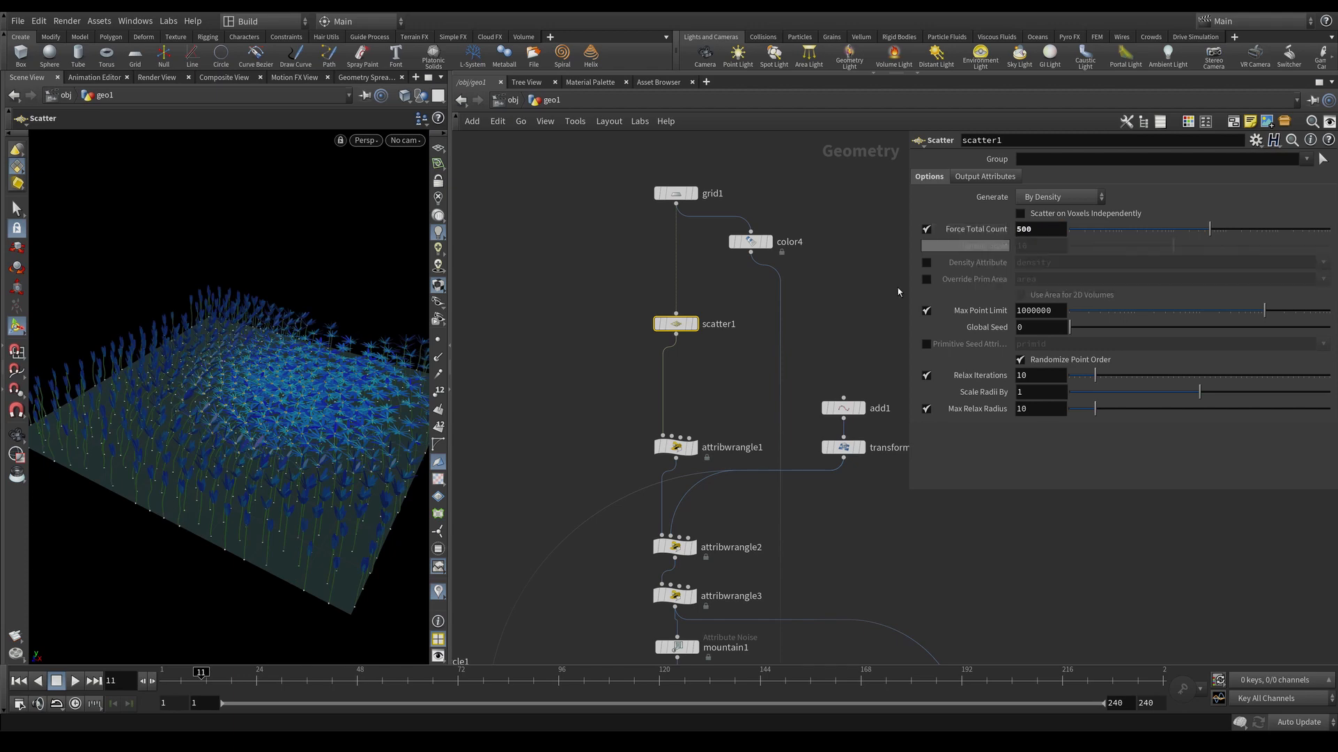
{"action": "mouse_move", "coordinate": [289, 413]}
{"action": "left_mouse_down"}
{"action": "mouse_move", "coordinate": [224, 391]}
{"action": "mouse_move", "coordinate": [302, 406]}
{"action": "mouse_move", "coordinate": [280, 397]}
{"action": "mouse_move", "coordinate": [269, 424]}
{"action": "mouse_move", "coordinate": [304, 432]}
{"action": "left_mouse_up"}
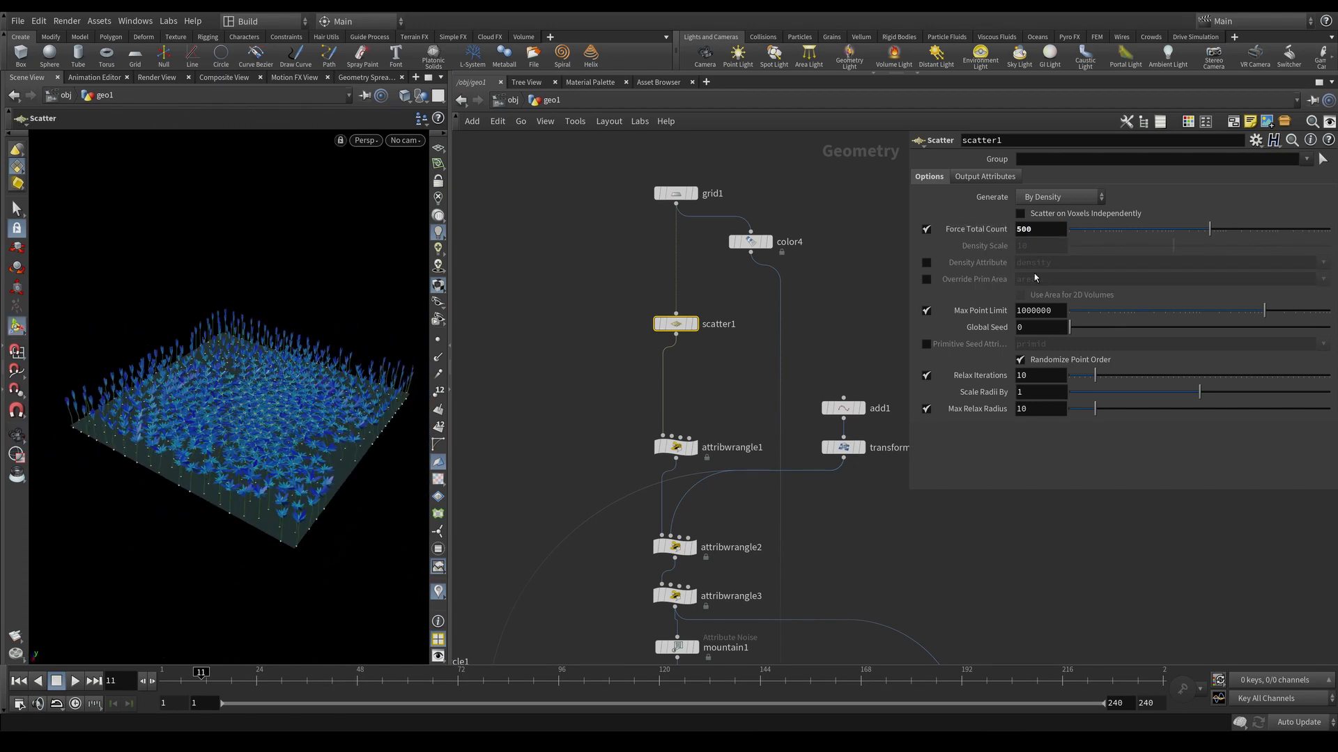
{"action": "key", "text": "Return"}
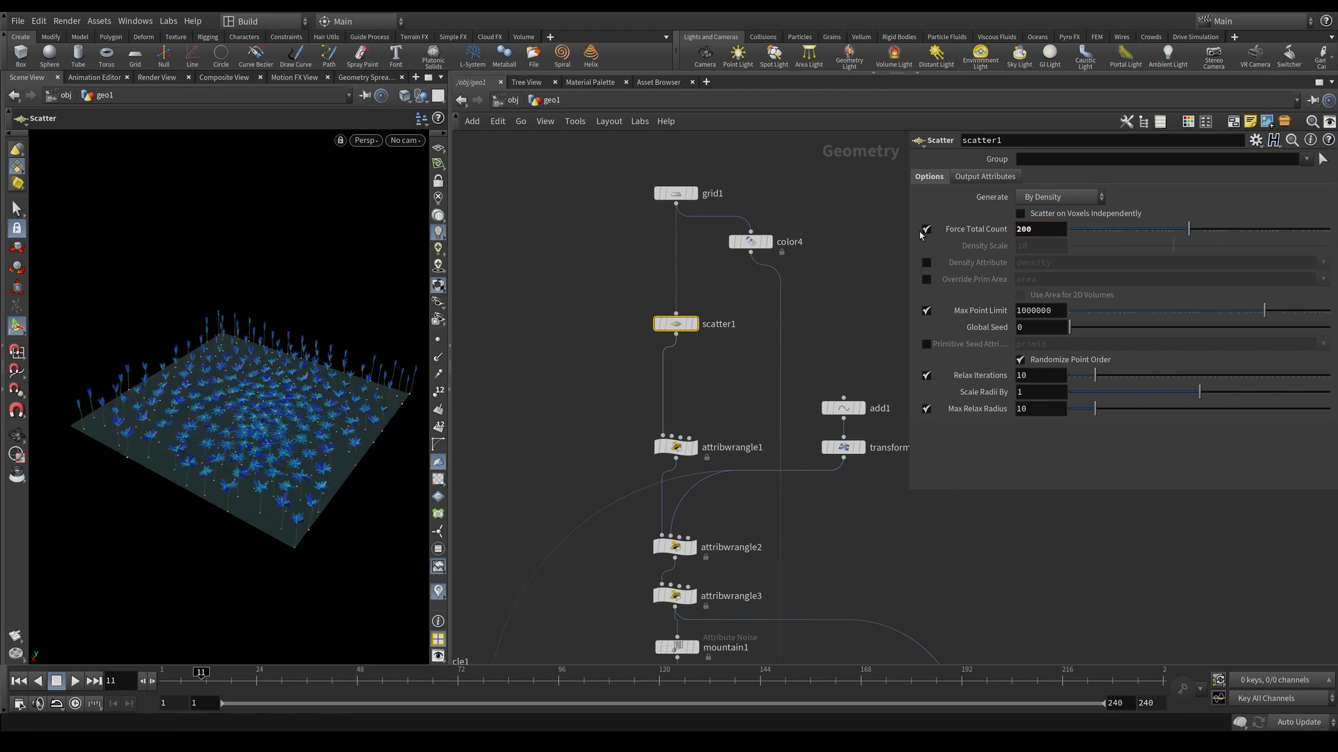
{"action": "mouse_move", "coordinate": [351, 434]}
{"action": "left_mouse_down"}
{"action": "mouse_move", "coordinate": [318, 460]}
{"action": "mouse_move", "coordinate": [353, 448]}
{"action": "left_mouse_up"}
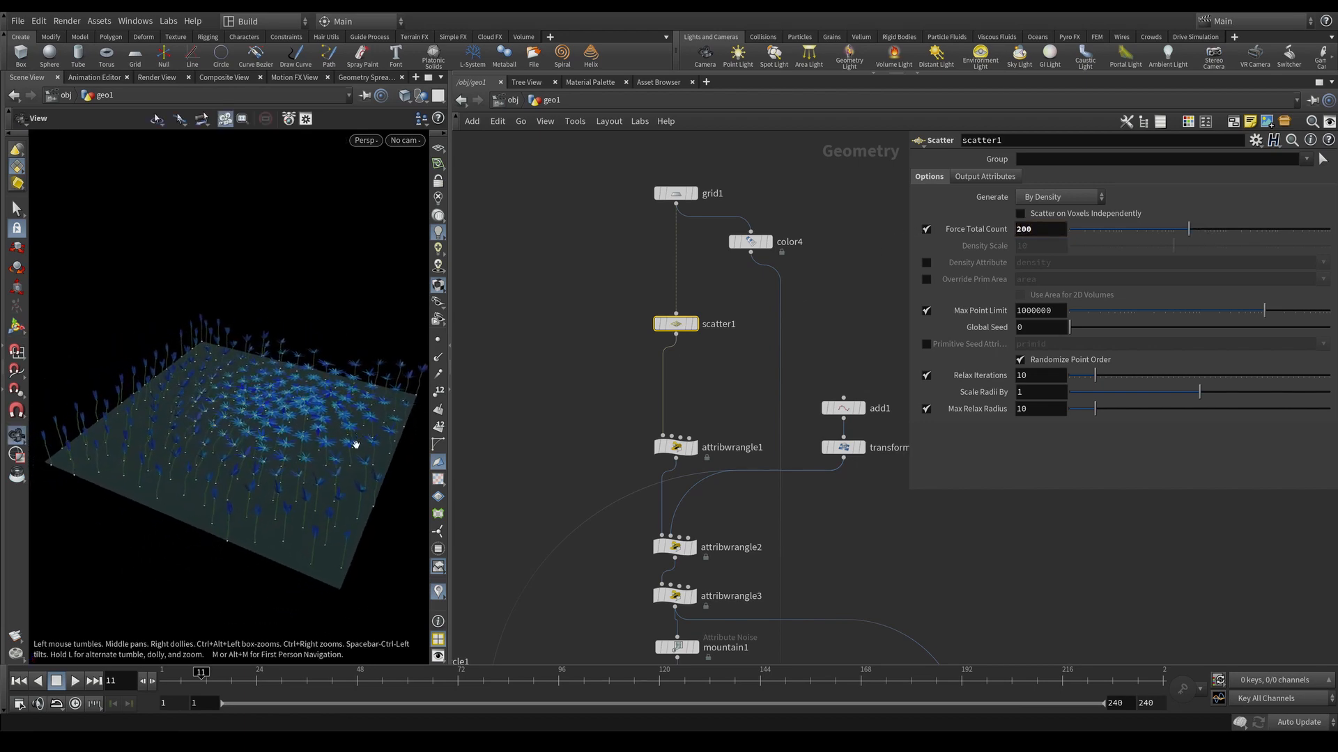
Step: Widen the scene view and select transform1, which controls the movable point
{"action": "left_click_drag", "start_coordinate": [450, 526], "coordinate": [525, 526]}
{"action": "left_click_drag", "start_coordinate": [348, 468], "coordinate": [323, 448]}
{"action": "middle_click_drag", "start_coordinate": [882, 426], "coordinate": [723, 393]}
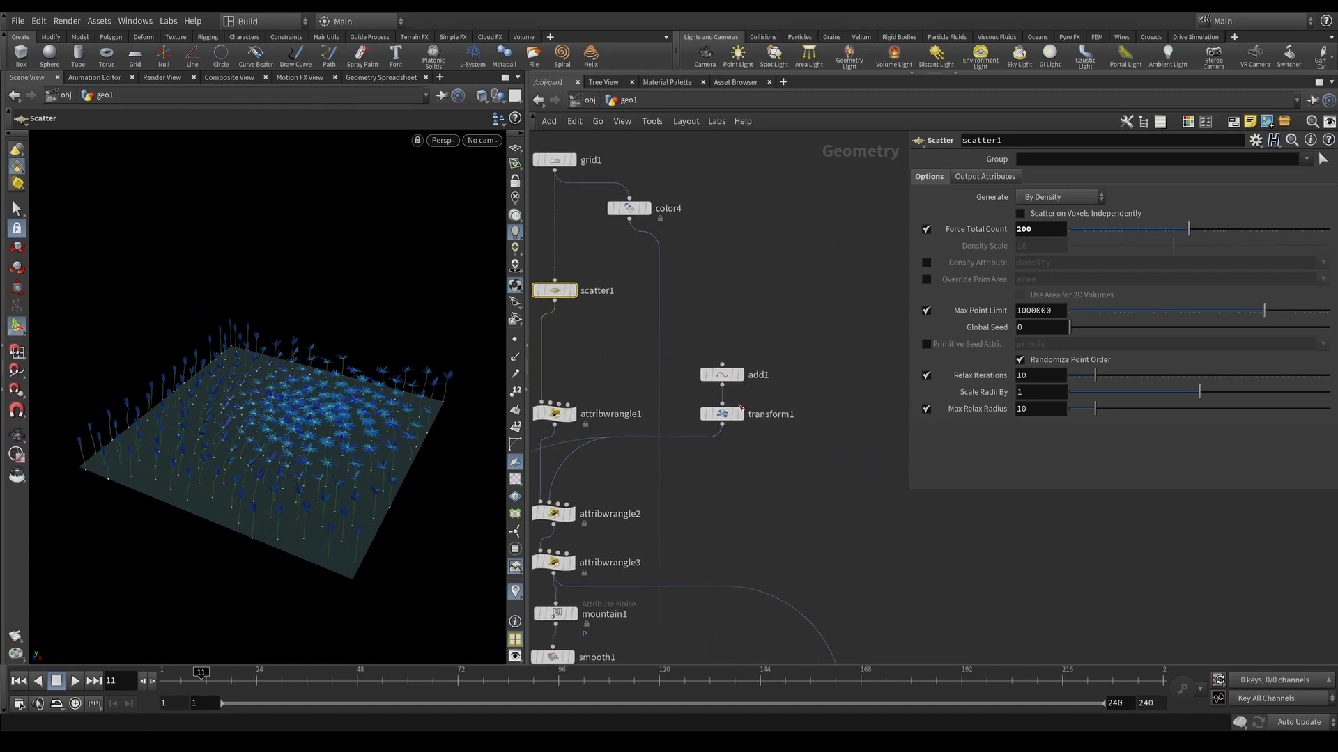
{"action": "left_click", "coordinate": [724, 414]}
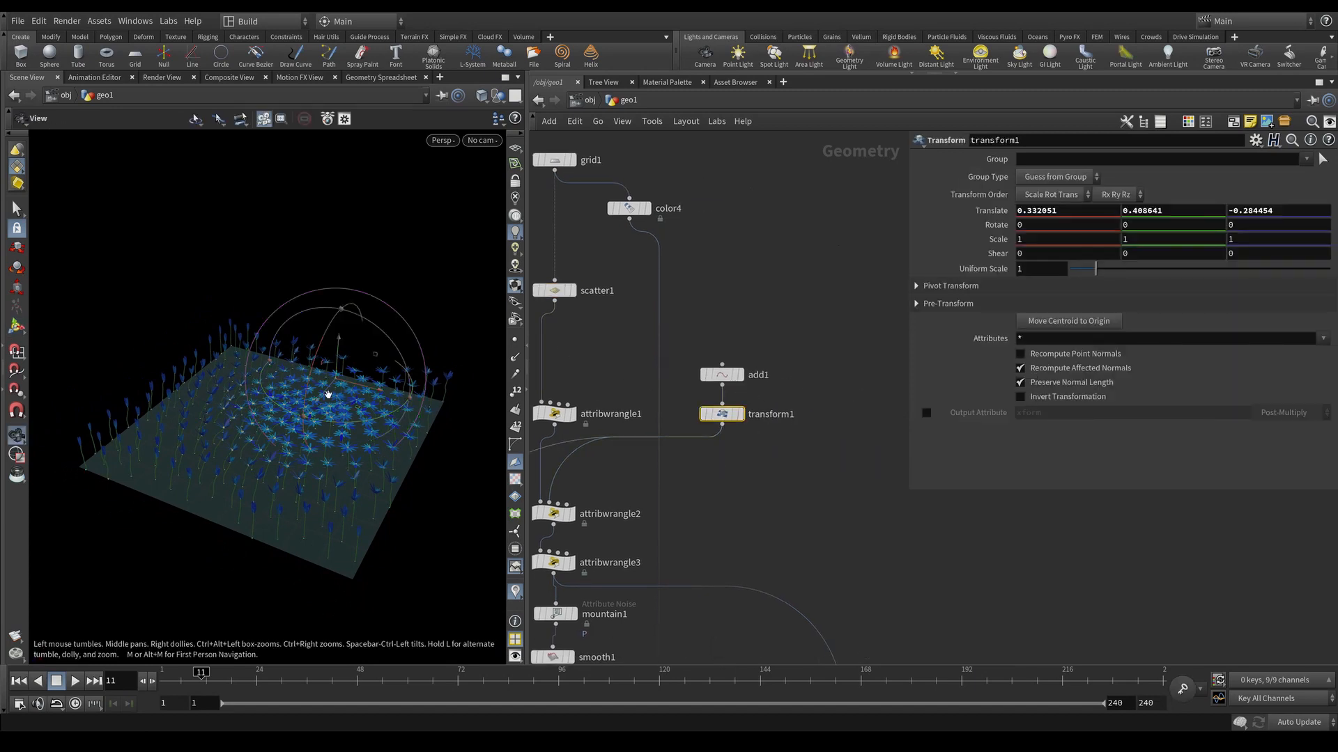
Step: Move transform1's point toward the field's edge, to about X 1.1 and Z 0.066, to test the flowers' reaction
{"action": "left_click_drag", "start_coordinate": [328, 394], "coordinate": [384, 402], "text": "alt"}
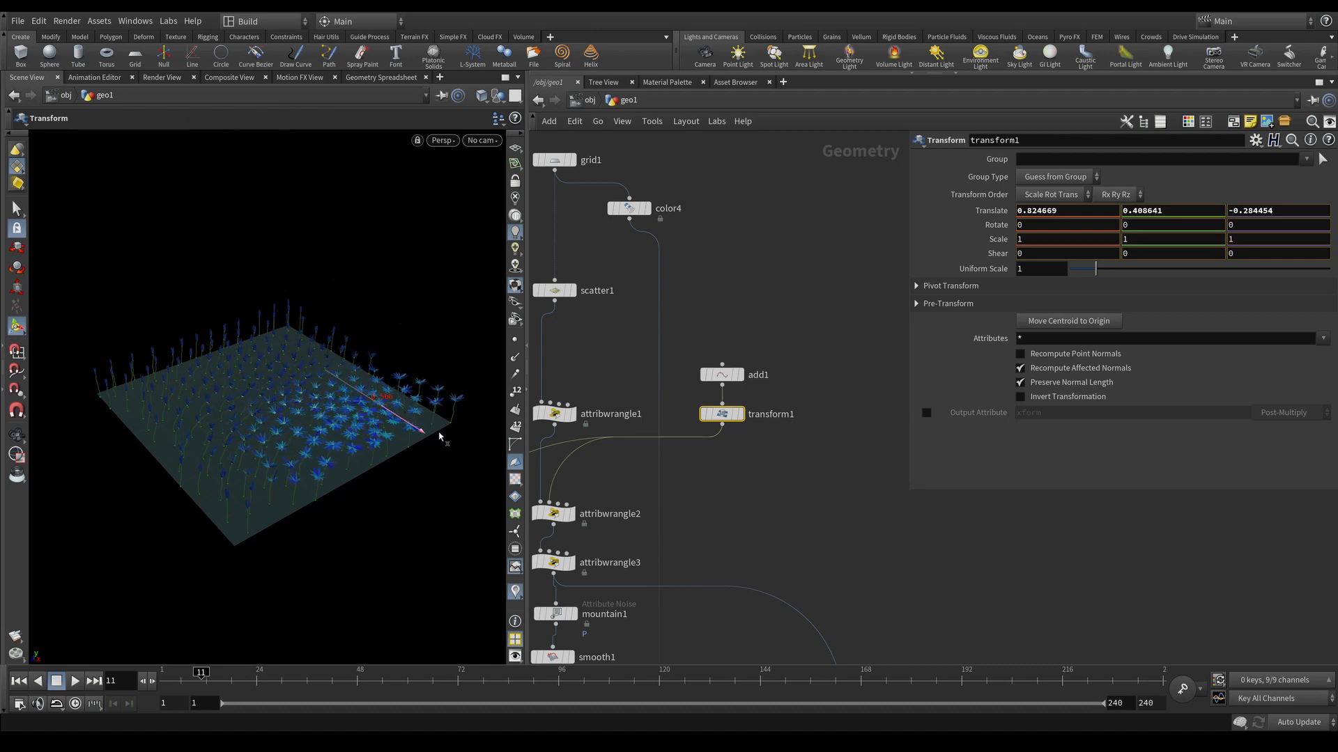
{"action": "left_click_drag", "start_coordinate": [440, 437], "coordinate": [470, 455]}
{"action": "right_click_drag", "start_coordinate": [446, 432], "coordinate": [362, 367], "text": "alt"}
{"action": "left_click_drag", "start_coordinate": [389, 393], "coordinate": [392, 392]}
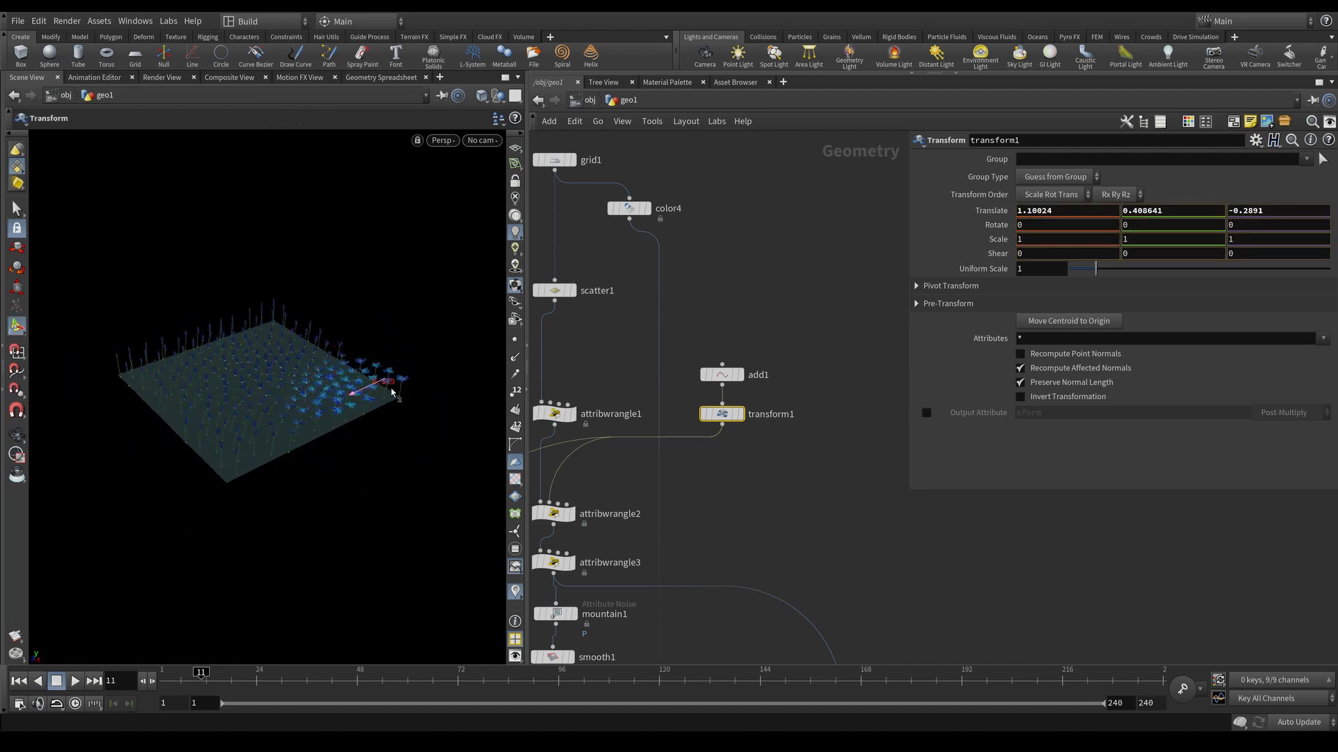
{"action": "left_click_drag", "start_coordinate": [292, 406], "coordinate": [289, 359]}
{"action": "middle_click_drag", "start_coordinate": [286, 343], "coordinate": [332, 352], "text": "alt"}
{"action": "right_click_drag", "start_coordinate": [331, 352], "coordinate": [421, 373], "text": "alt"}
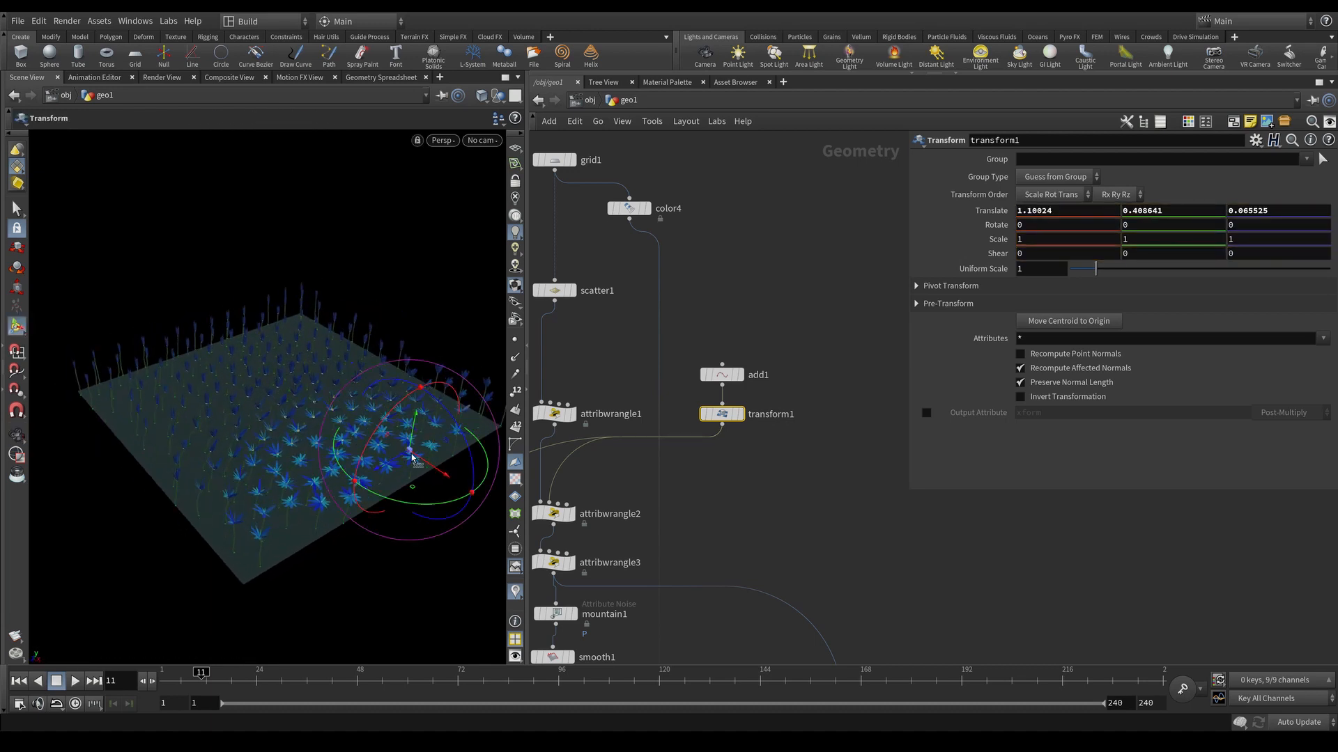
Step: Move transform1's point around and above the flowers, ending at a translation of about 0.327, 0.379, -0.002
{"action": "left_click_drag", "start_coordinate": [413, 453], "coordinate": [292, 418]}
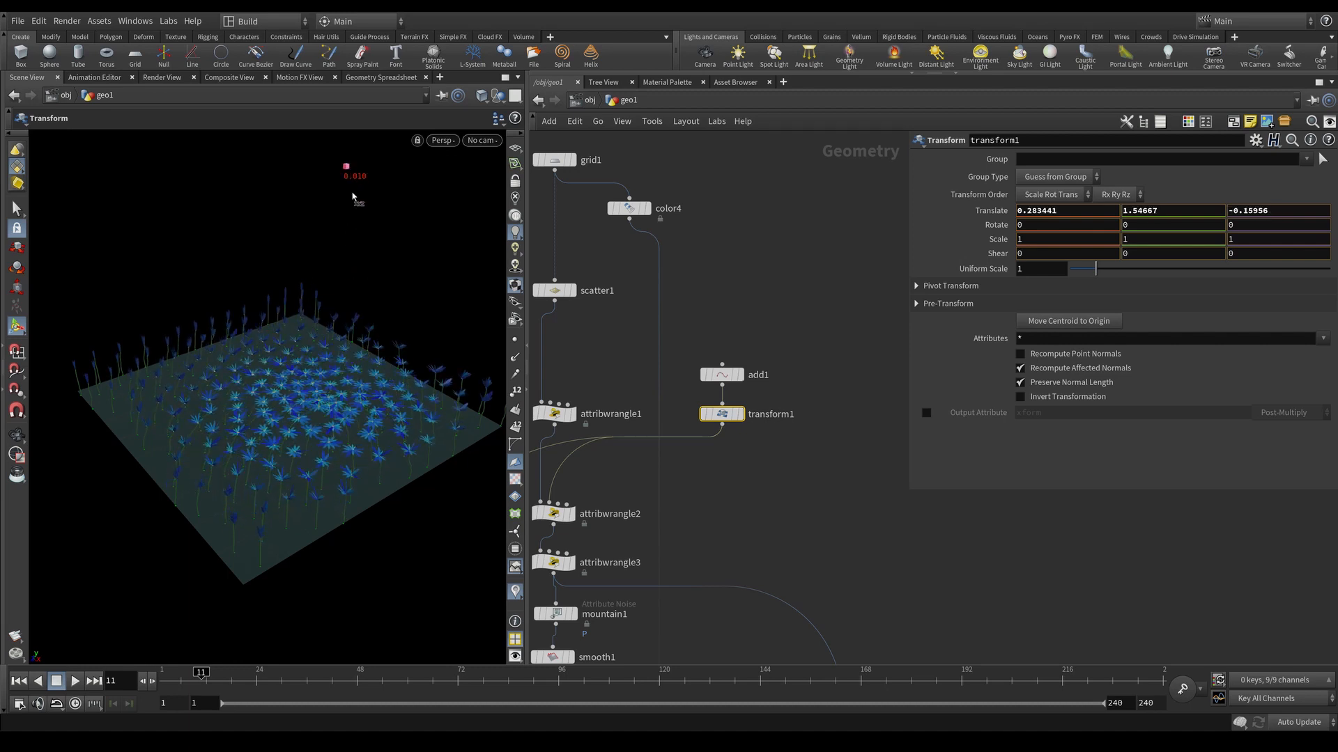
{"action": "left_click_drag", "start_coordinate": [354, 197], "coordinate": [355, 206]}
{"action": "left_click_drag", "start_coordinate": [348, 149], "coordinate": [293, 440]}
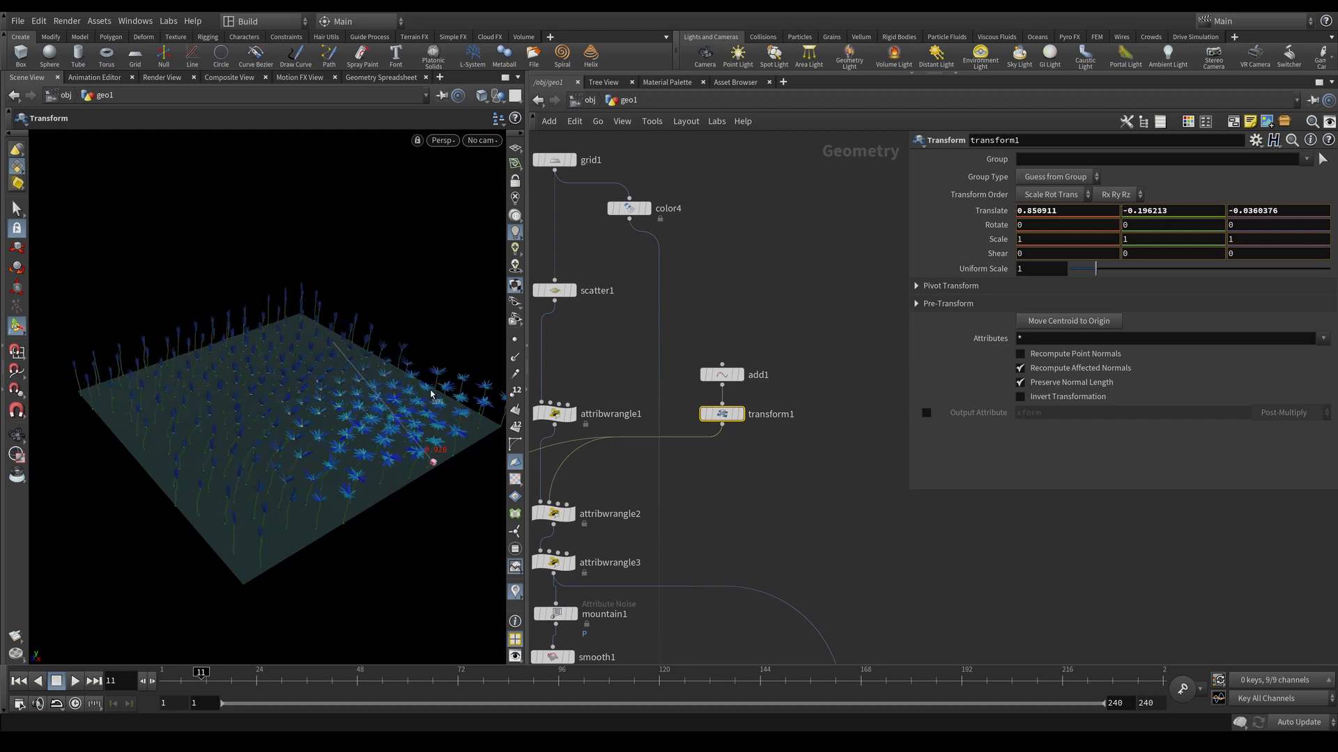
{"action": "left_click_drag", "start_coordinate": [282, 271], "coordinate": [367, 415]}
{"action": "left_click_drag", "start_coordinate": [258, 470], "coordinate": [318, 382]}
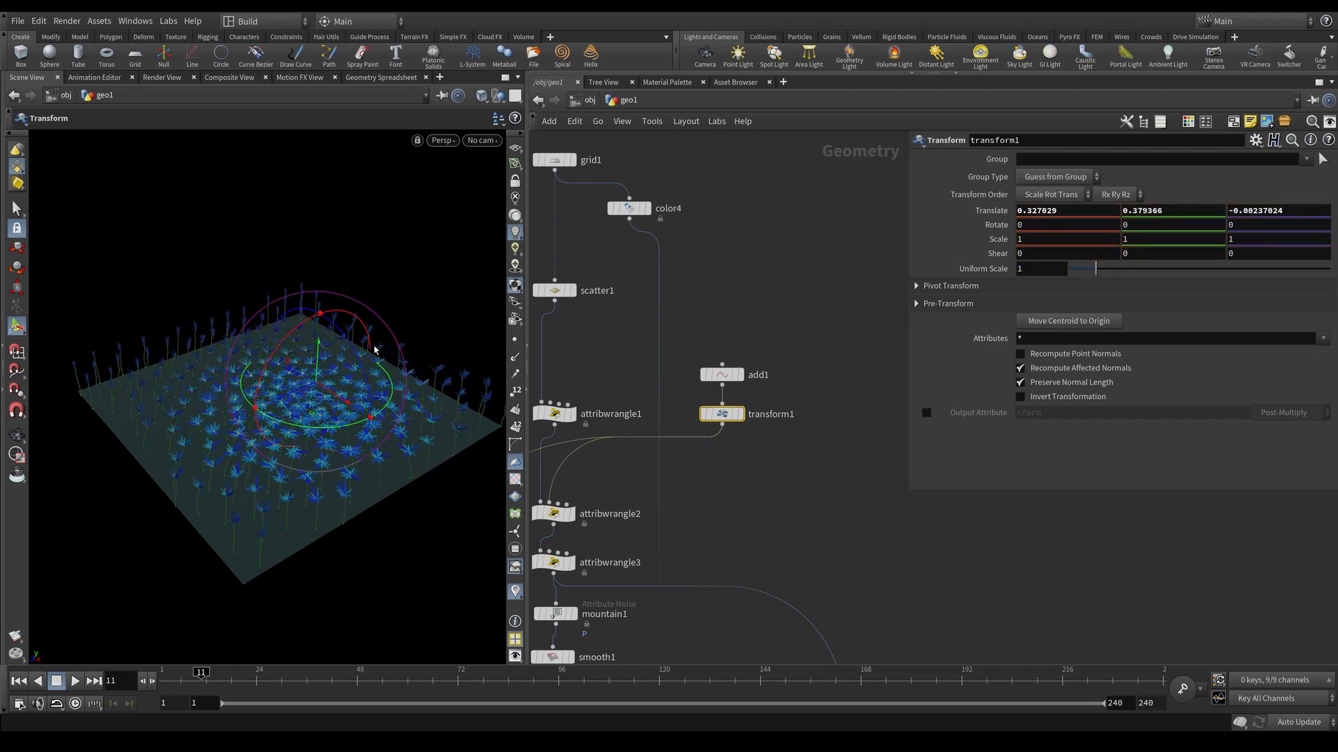
Step: In the top view, move transform1's point beyond the grid's corner to X 1.36365, Z 1.42804, and keyframe its translation at frame 1
{"action": "right_click_drag", "start_coordinate": [395, 398], "coordinate": [379, 409], "text": "alt"}
{"action": "key", "text": "space+4"}
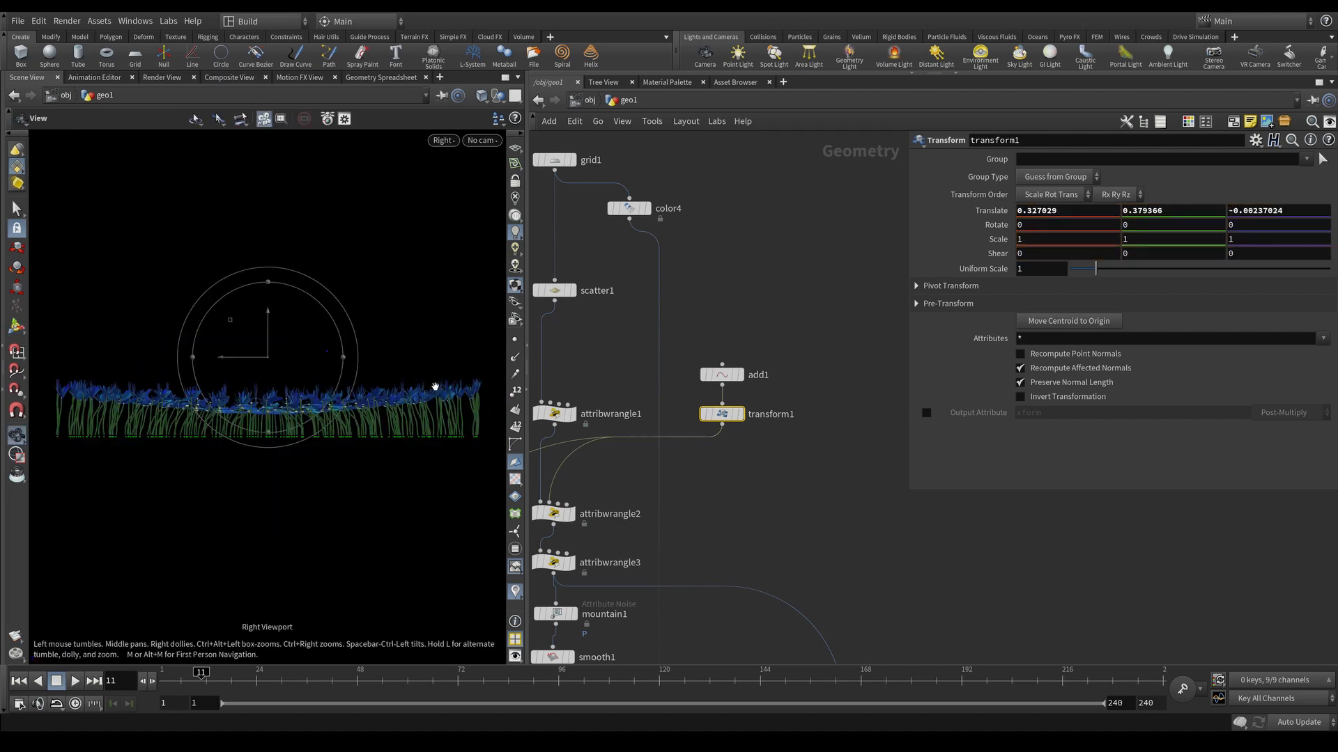
{"action": "key", "text": "space+3"}
{"action": "key", "text": "space+2"}
{"action": "scroll", "coordinate": [438, 397], "scroll_direction": "down", "scroll_amount": 5}
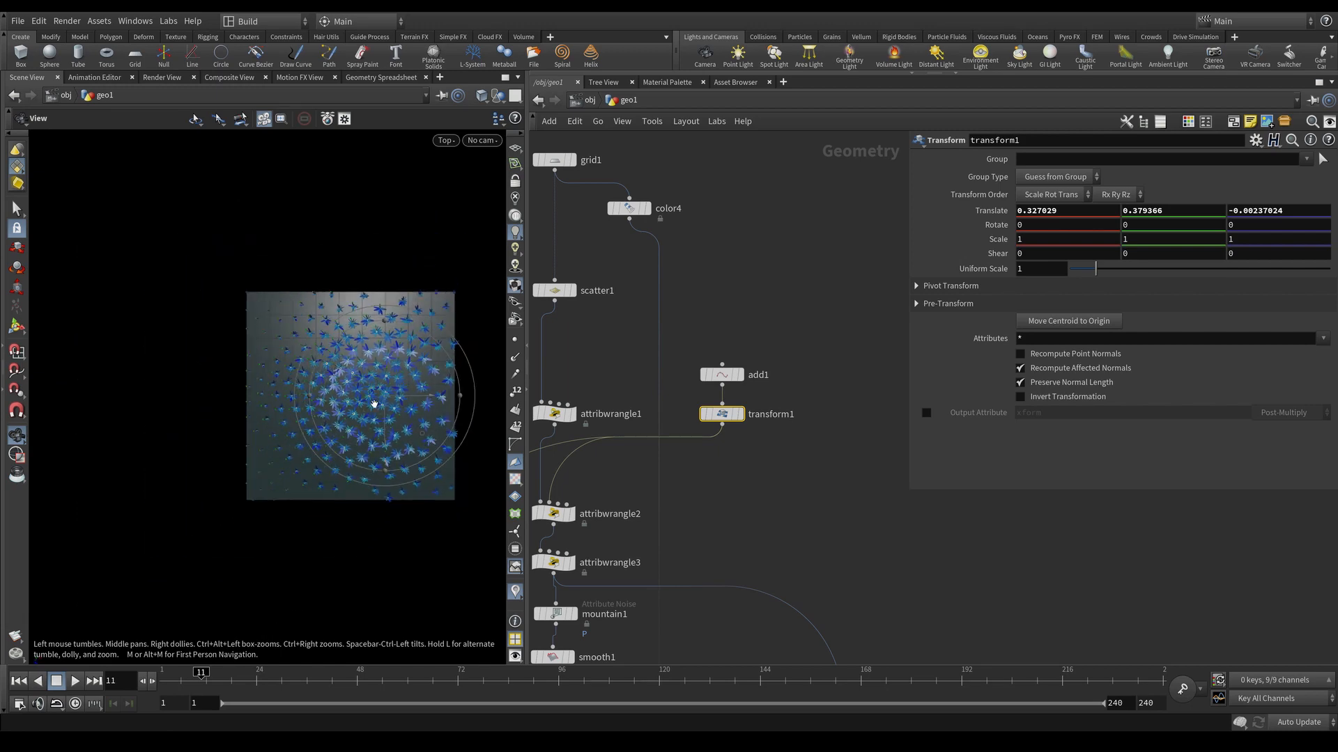
{"action": "middle_click_drag", "start_coordinate": [411, 438], "coordinate": [315, 438]}
{"action": "left_click_drag", "start_coordinate": [316, 437], "coordinate": [403, 550]}
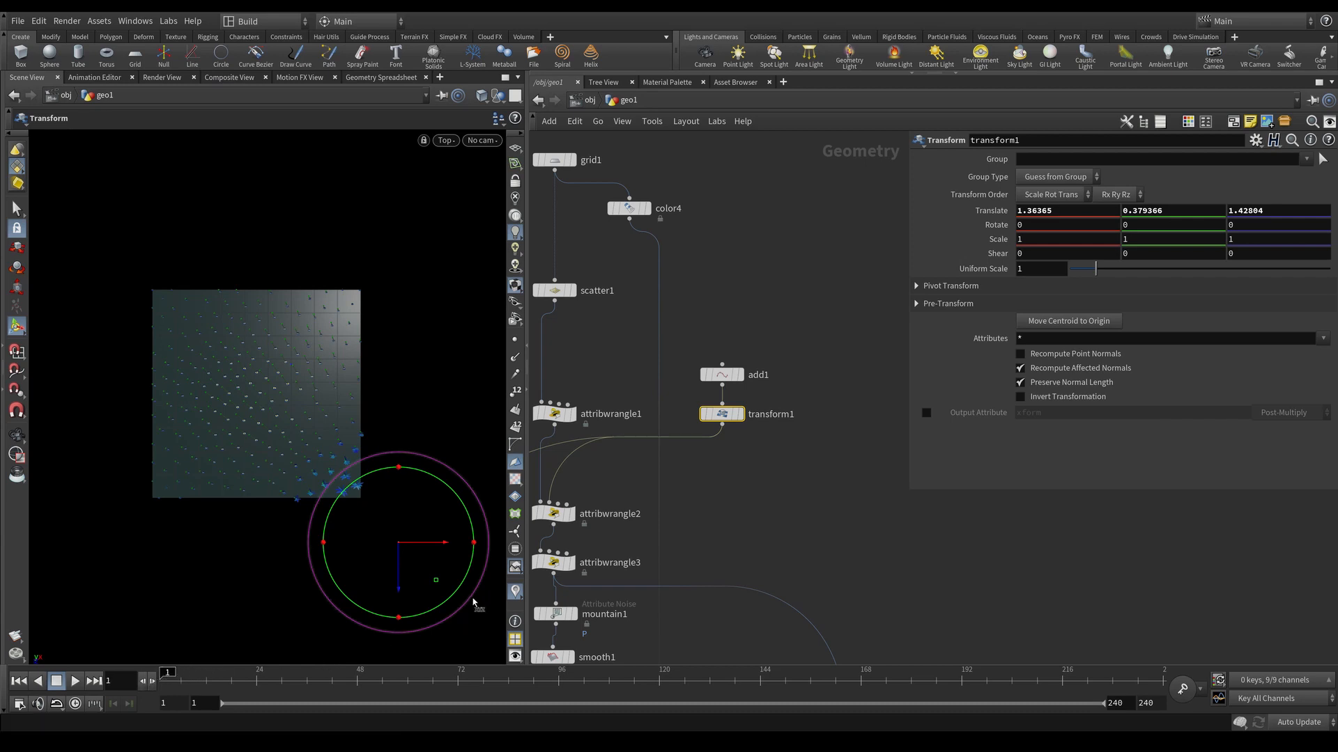
{"action": "key", "text": "k"}
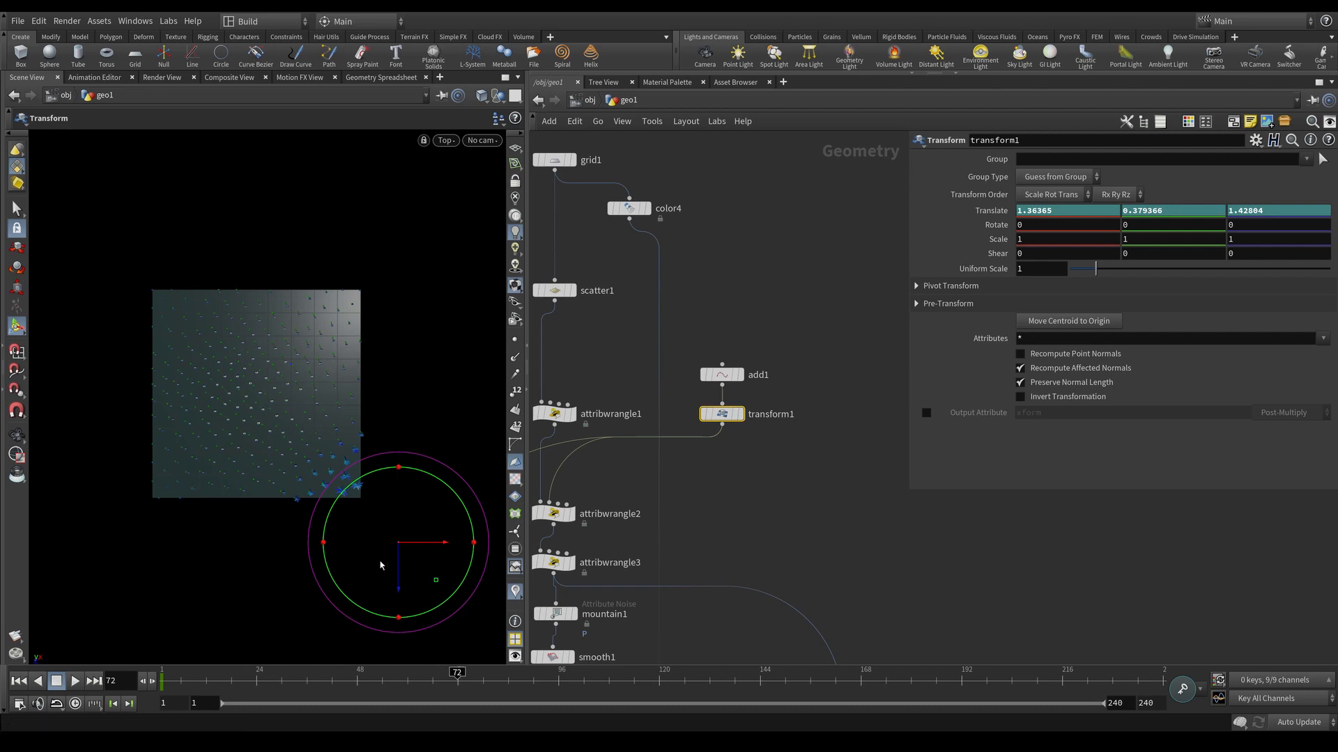
Step: At frame 72, keyframe transform1's point beyond the opposite grid corner at X -1.47228, Z -1.57195, and return to frame 1 in perspective view
{"action": "left_click_drag", "start_coordinate": [399, 546], "coordinate": [104, 234]}
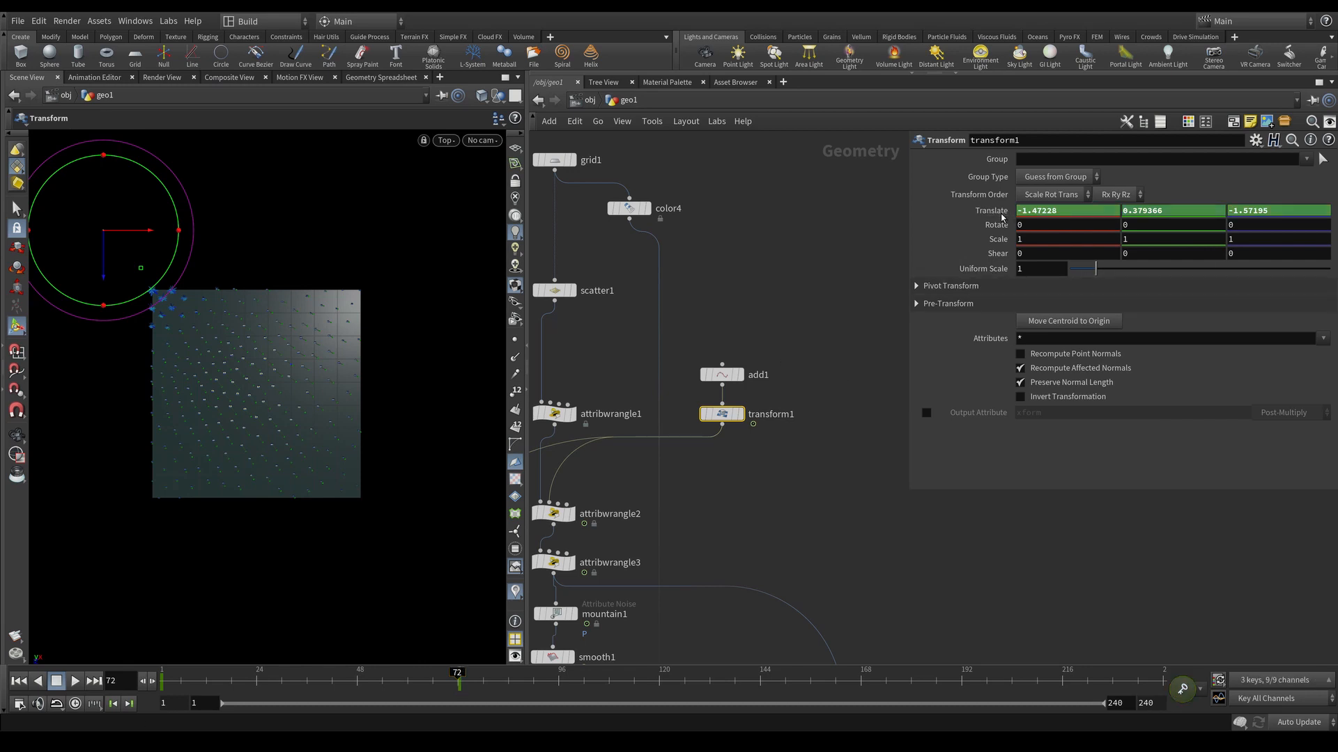
{"action": "left_click", "coordinate": [165, 675]}
{"action": "key", "text": "space+1"}
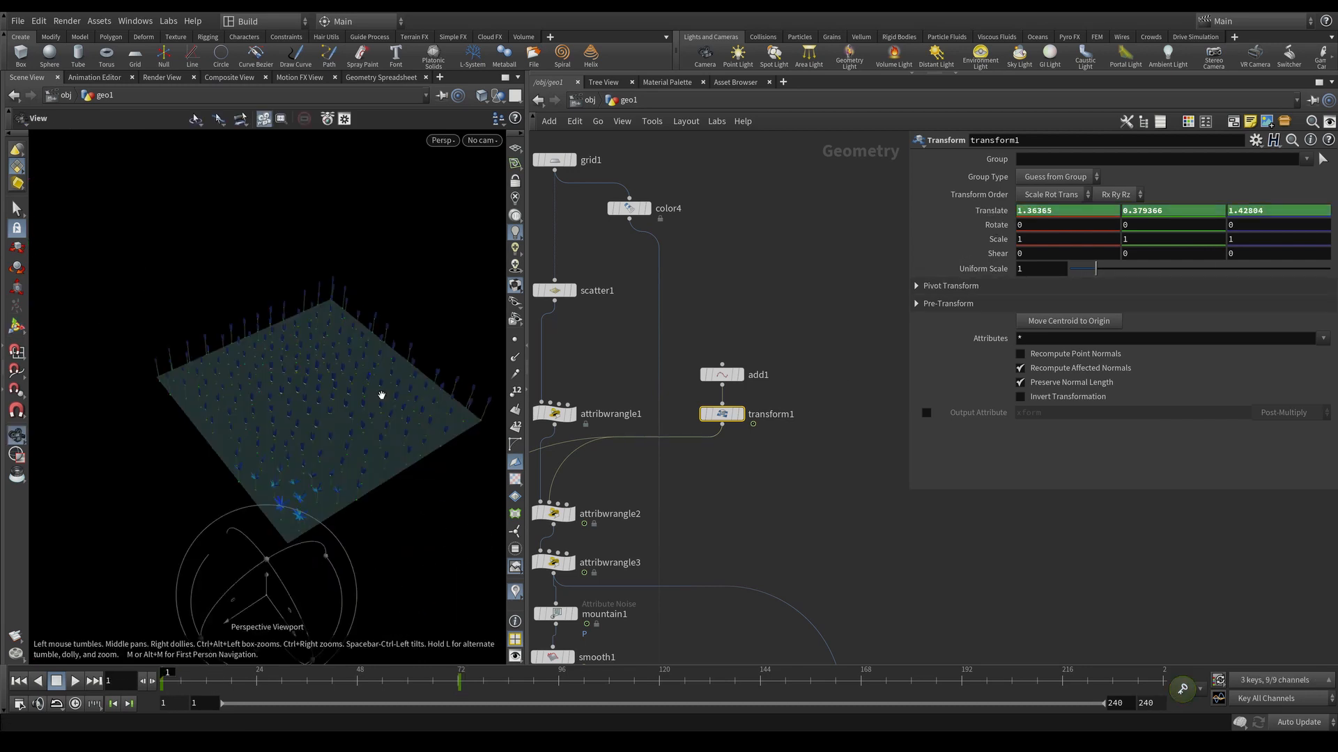
Step: Play the point's animation from frame 1, replay it from a closer angle, and stop at frame 43 to check the flowers' reaction
{"action": "left_click_drag", "start_coordinate": [328, 461], "coordinate": [418, 446]}
{"action": "key", "text": "Return"}
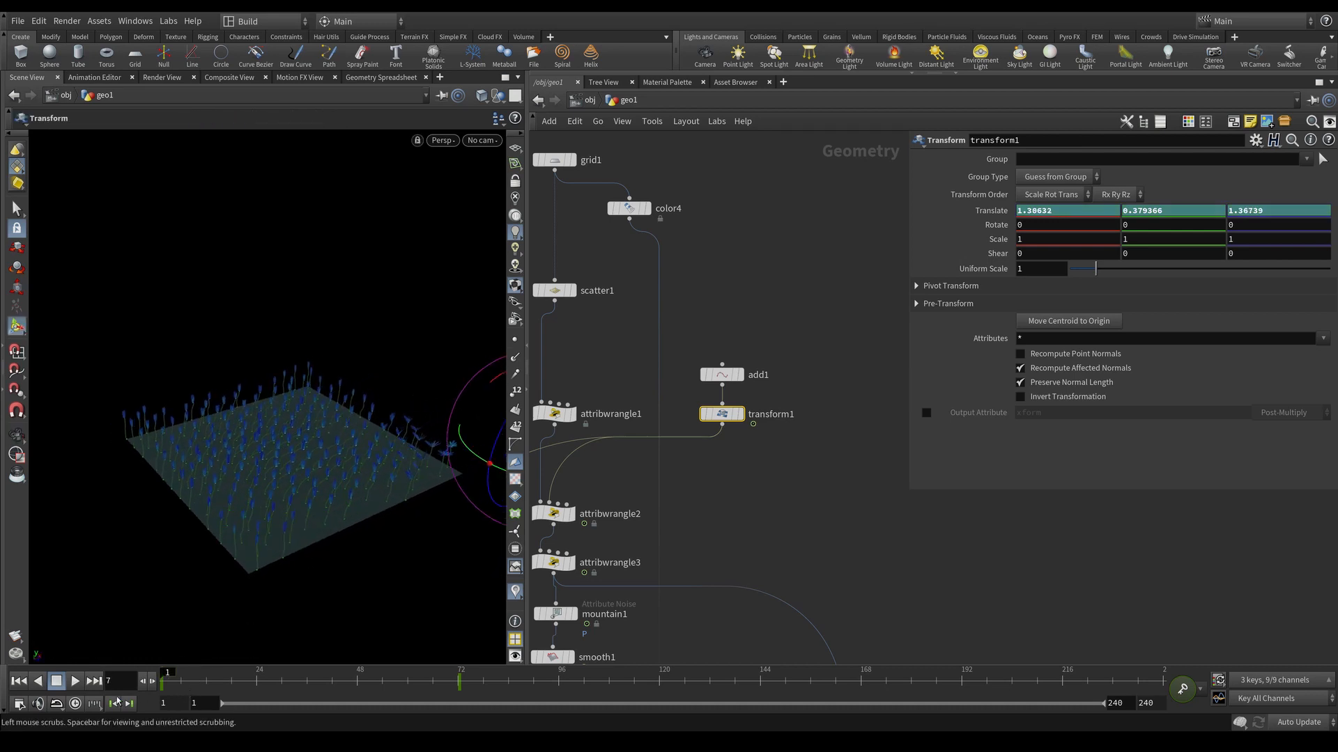
{"action": "left_click", "coordinate": [76, 682]}
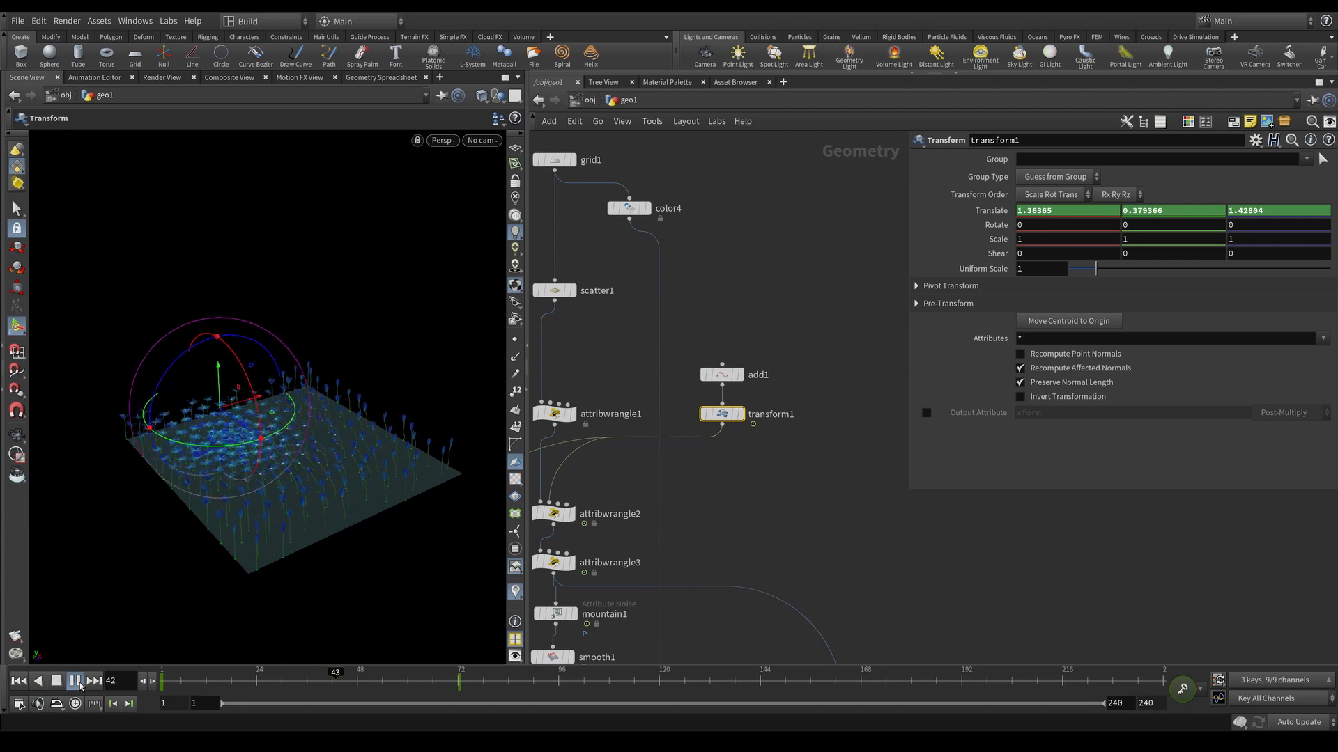
{"action": "left_click", "coordinate": [77, 682]}
{"action": "right_click_drag", "start_coordinate": [248, 492], "coordinate": [308, 474], "text": "alt"}
{"action": "left_click_drag", "start_coordinate": [307, 475], "coordinate": [338, 482], "text": "alt"}
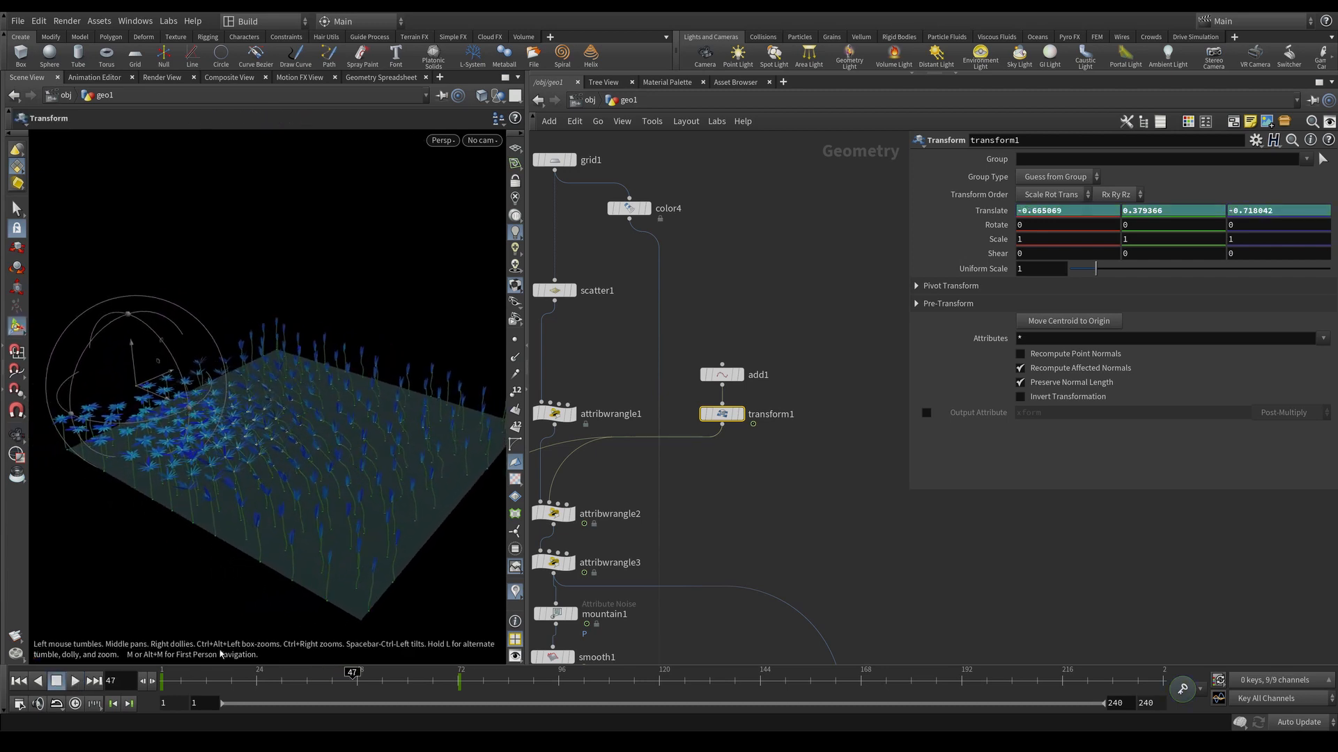
{"action": "left_click_drag", "start_coordinate": [187, 678], "coordinate": [160, 681]}
{"action": "left_click", "coordinate": [77, 685]}
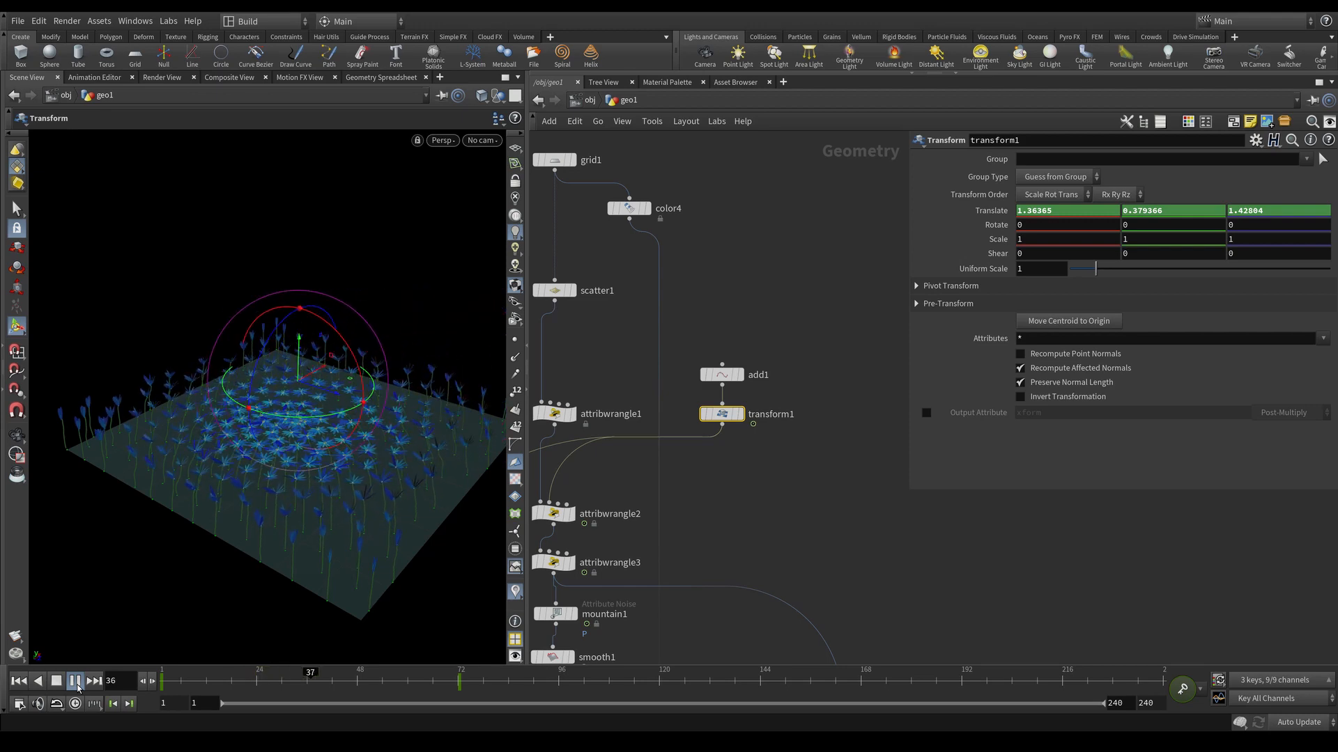
{"action": "left_click", "coordinate": [76, 682]}
Step: Examine the open and closed flowers and their bent stems at frame 43, up close and from several angles
{"action": "key", "text": "Escape"}
{"action": "left_click_drag", "start_coordinate": [397, 525], "coordinate": [314, 451]}
{"action": "scroll", "coordinate": [374, 469], "scroll_direction": "up", "scroll_amount": 4}
{"action": "scroll", "coordinate": [364, 466], "scroll_direction": "down", "scroll_amount": 1}
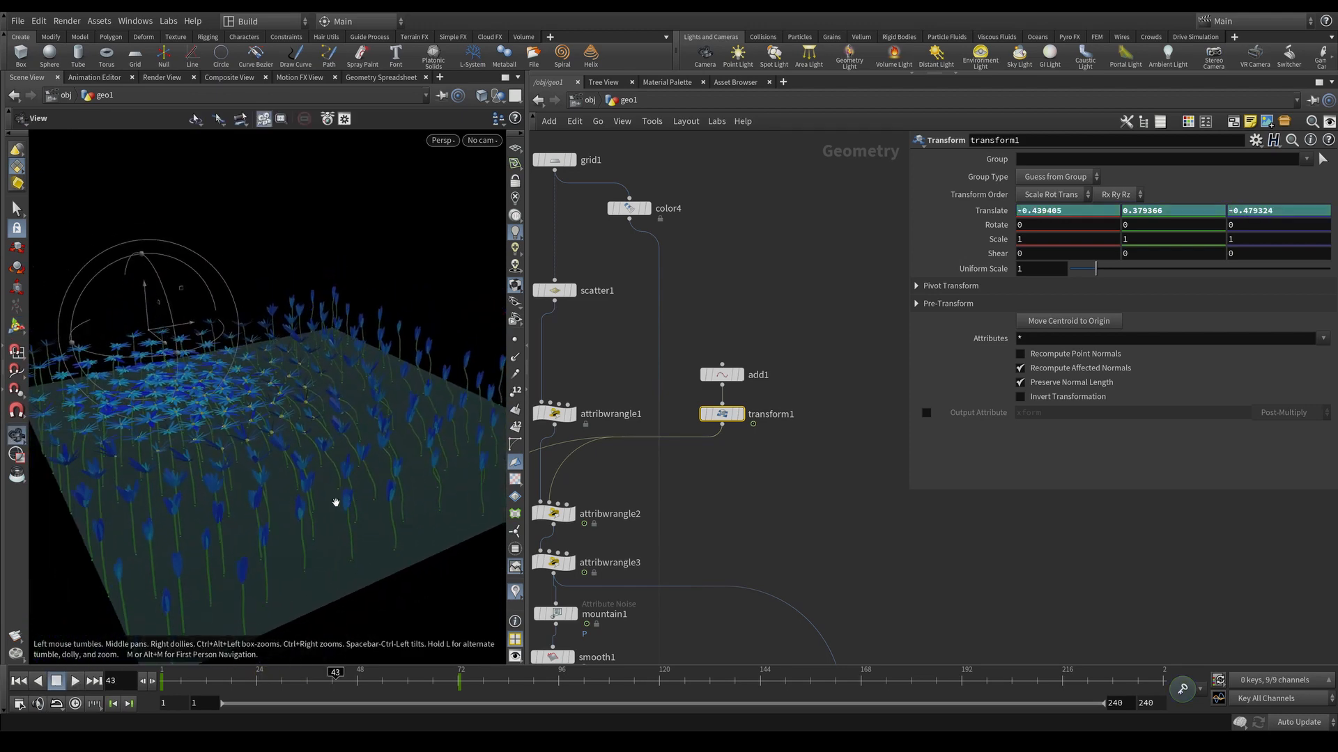
{"action": "scroll", "coordinate": [333, 468], "scroll_direction": "down", "scroll_amount": 5}
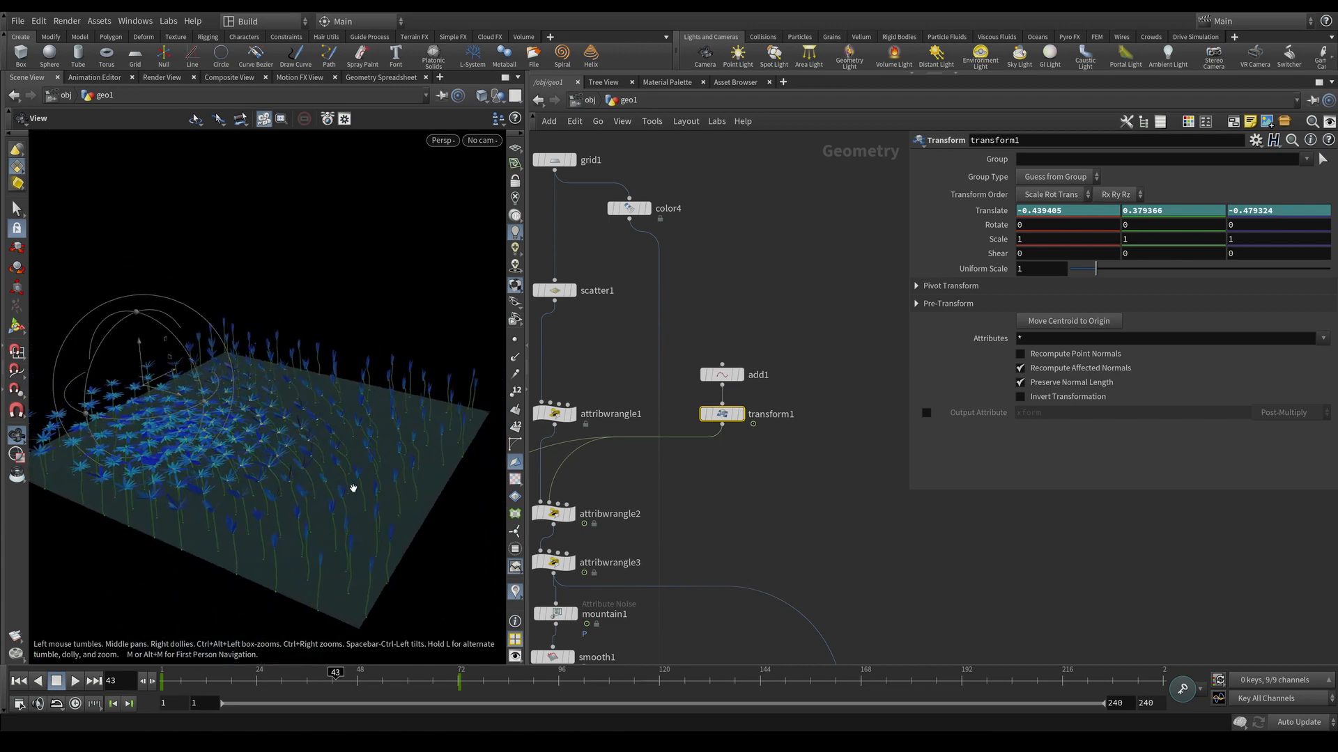
{"action": "middle_click_drag", "start_coordinate": [333, 474], "coordinate": [335, 485]}
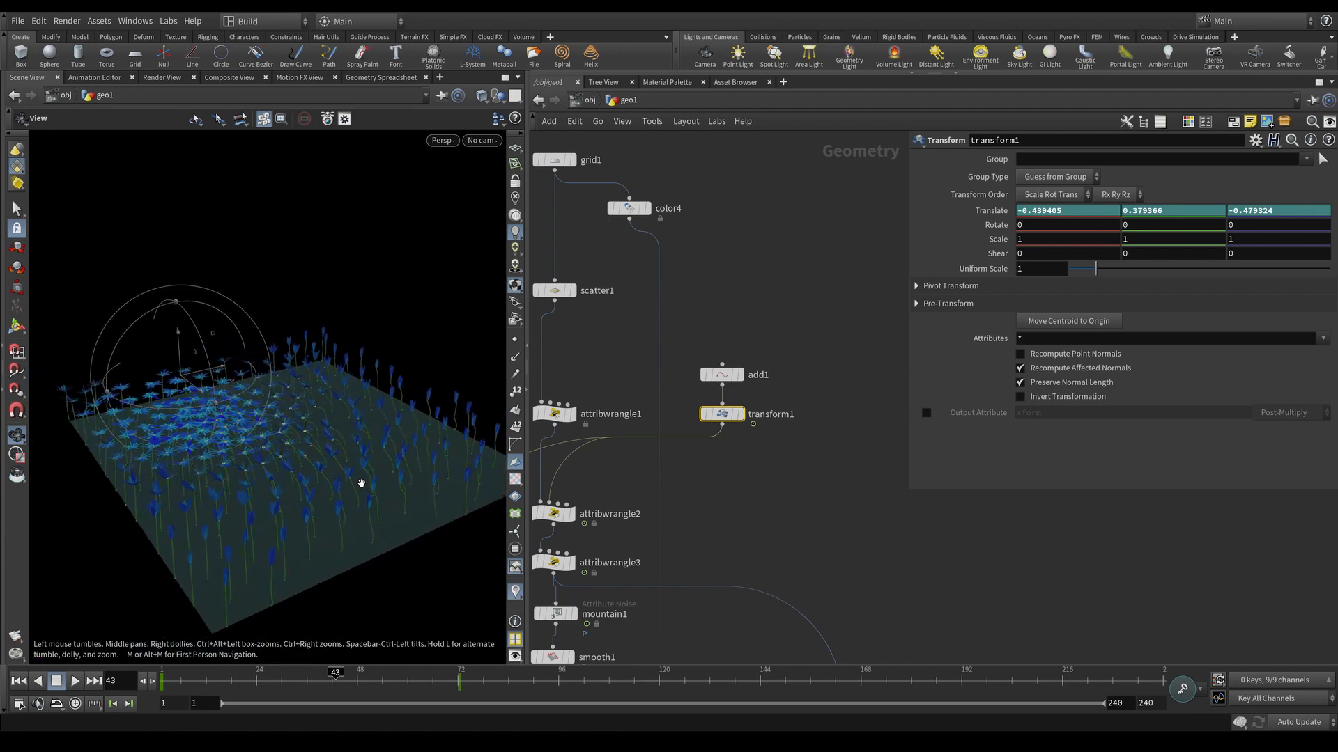
{"action": "left_click_drag", "start_coordinate": [361, 484], "coordinate": [325, 445]}
{"action": "right_click_drag", "start_coordinate": [325, 444], "coordinate": [410, 462]}
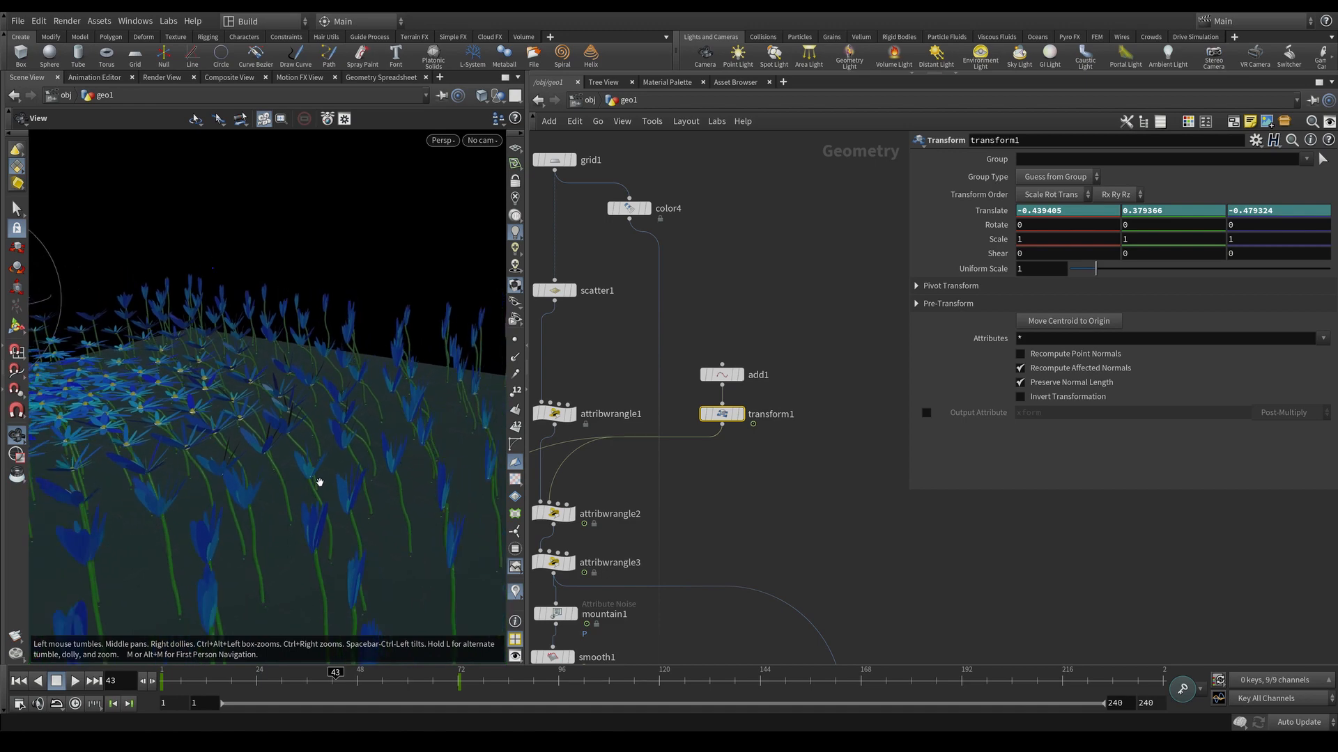
{"action": "left_click_drag", "start_coordinate": [319, 482], "coordinate": [263, 499]}
{"action": "right_click_drag", "start_coordinate": [263, 499], "coordinate": [334, 474]}
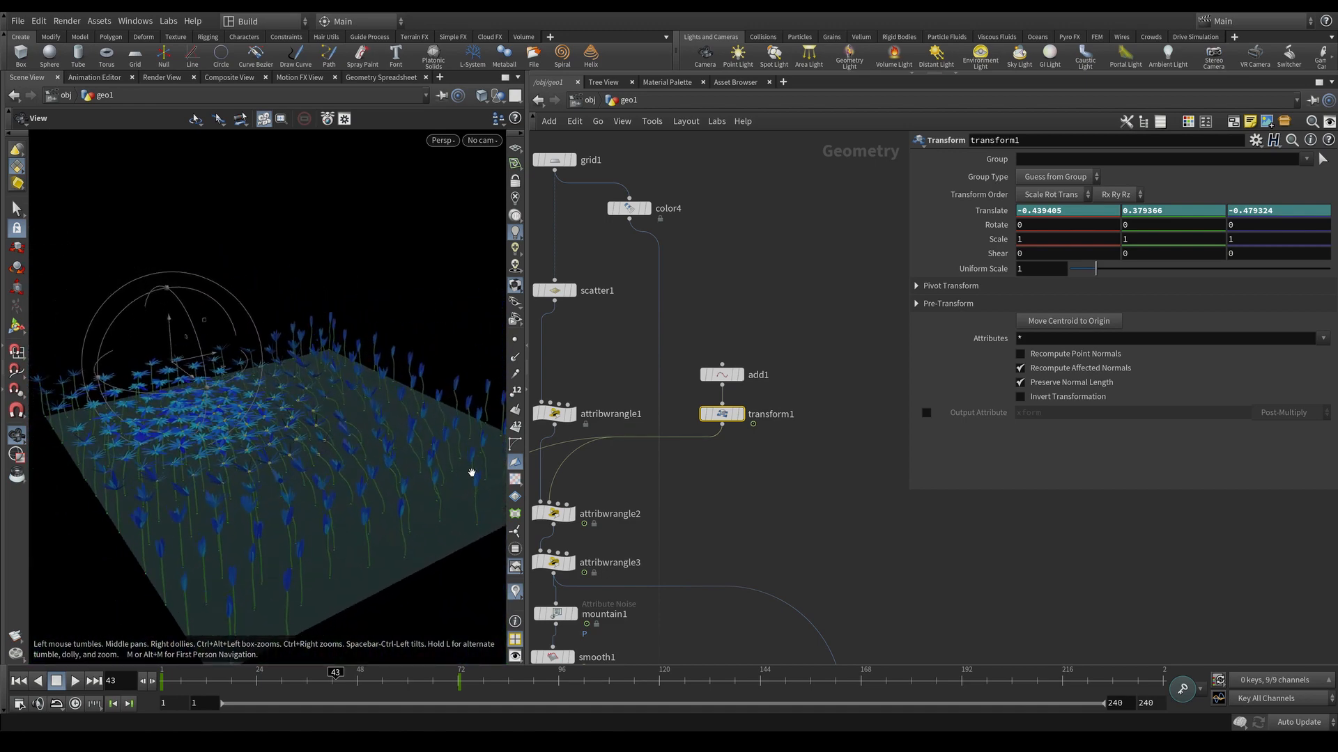
{"action": "key", "text": "Return"}
Step: Group the petal nodes circle2, reverse1, transform2 and transform3 in a network box
{"action": "middle_click_drag", "start_coordinate": [617, 500], "coordinate": [713, 424]}
{"action": "scroll", "coordinate": [704, 483], "scroll_direction": "down", "scroll_amount": 6}
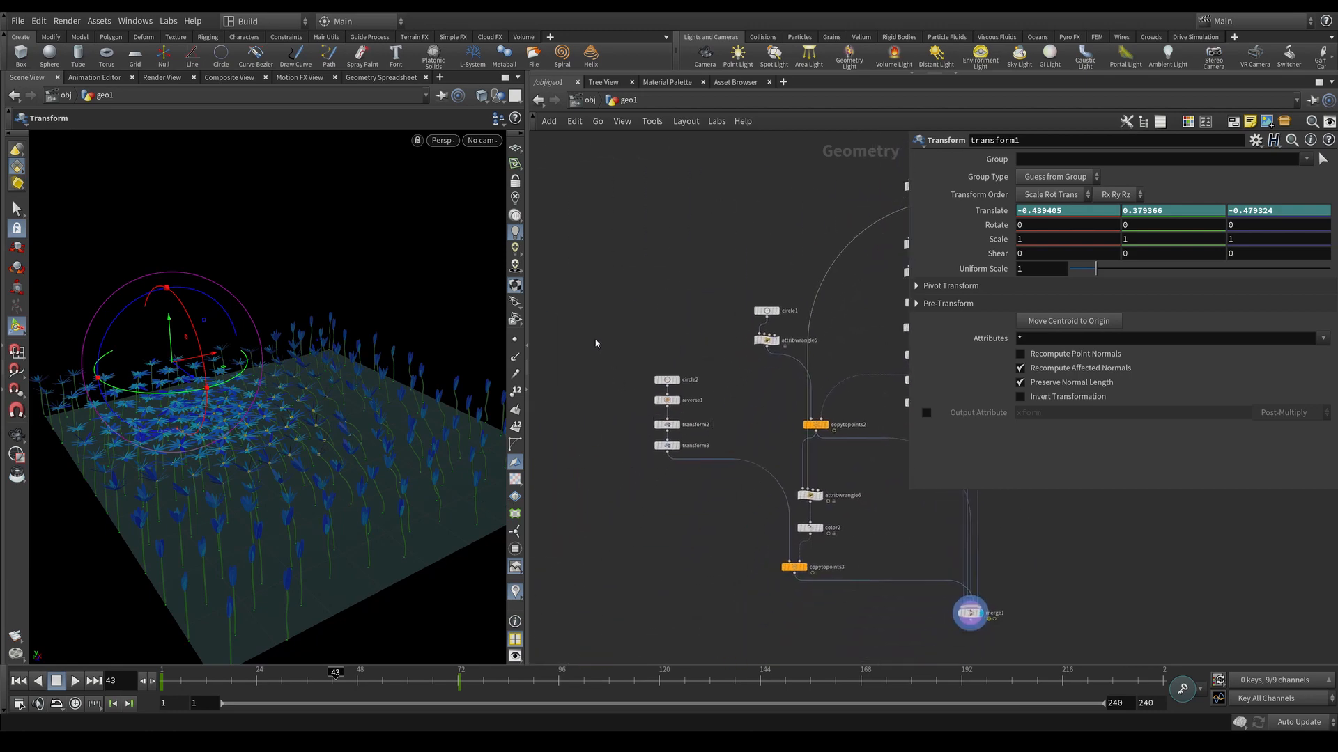
{"action": "left_click_drag", "start_coordinate": [596, 344], "coordinate": [706, 474]}
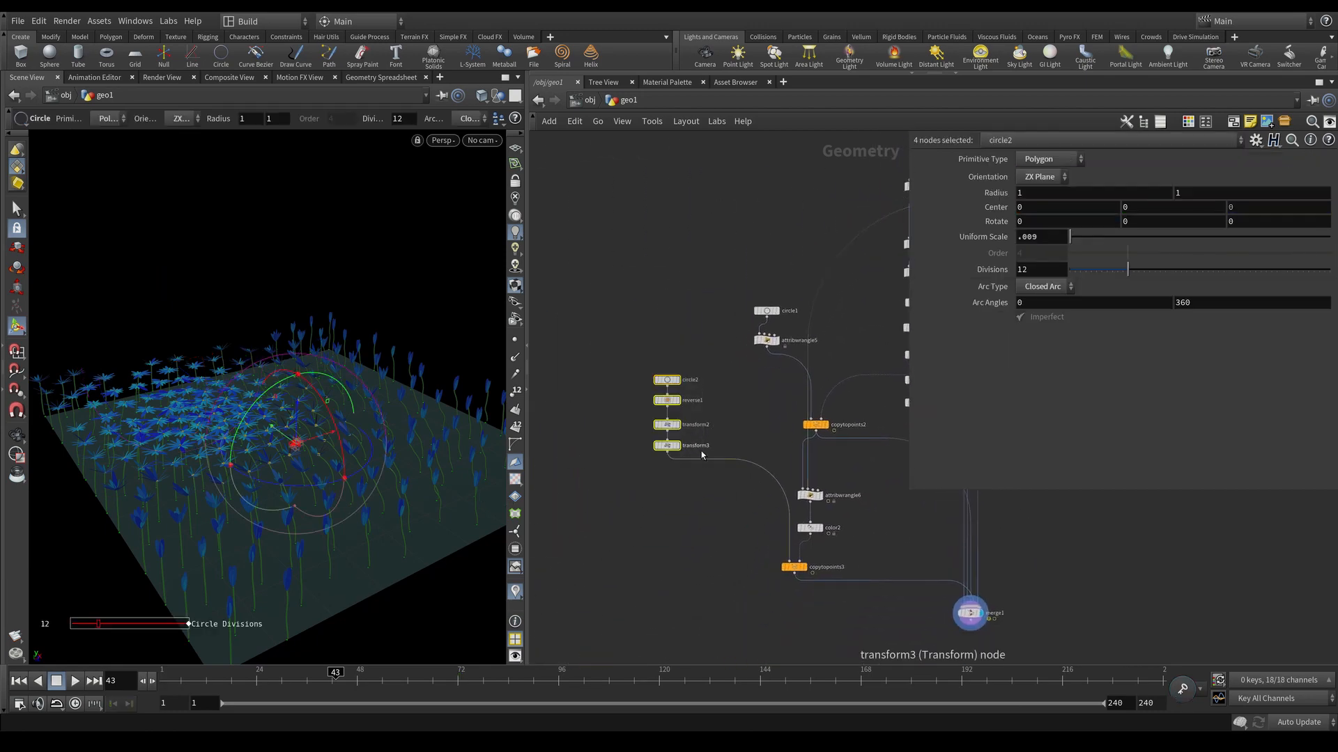
{"action": "key", "text": "shift+o"}
{"action": "scroll", "coordinate": [688, 399], "scroll_direction": "up", "scroll_amount": 2}
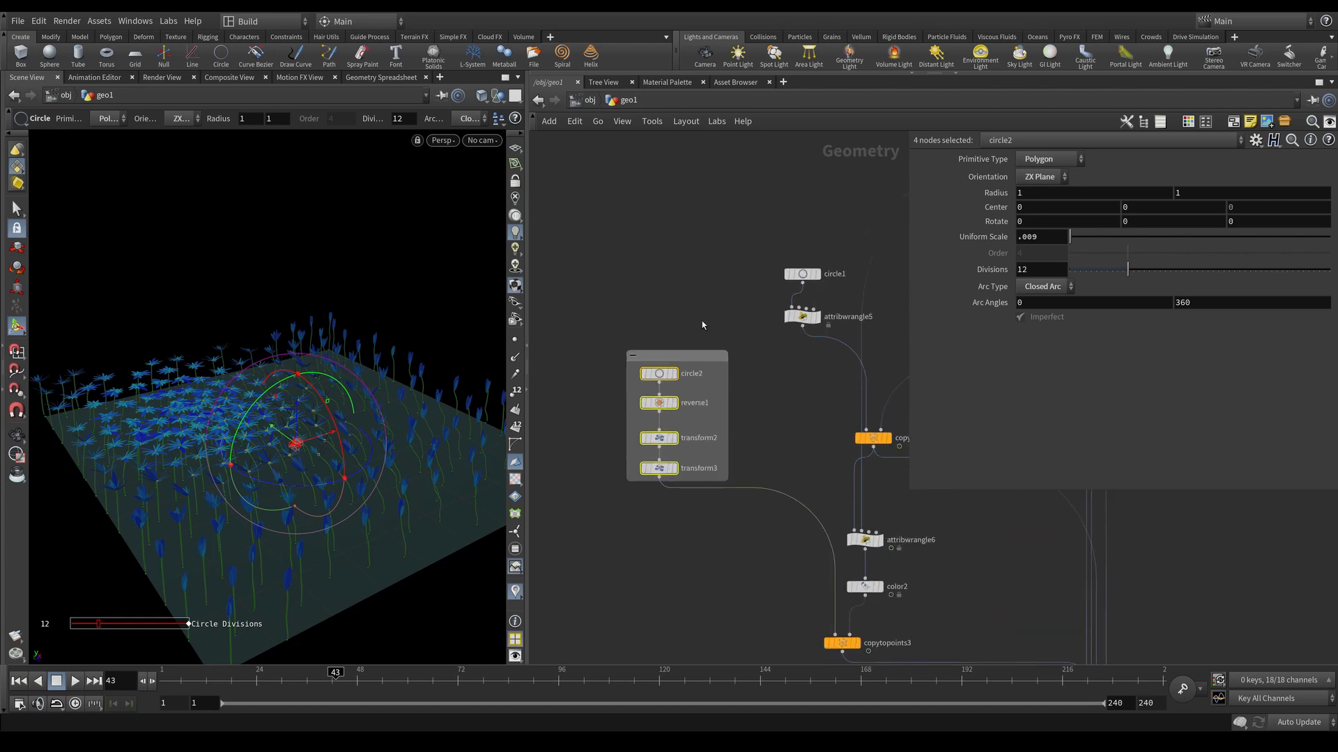
Step: Display transform3's output on its own and inspect the shape of the single petal
{"action": "left_click", "coordinate": [672, 469]}
{"action": "left_click", "coordinate": [659, 469]}
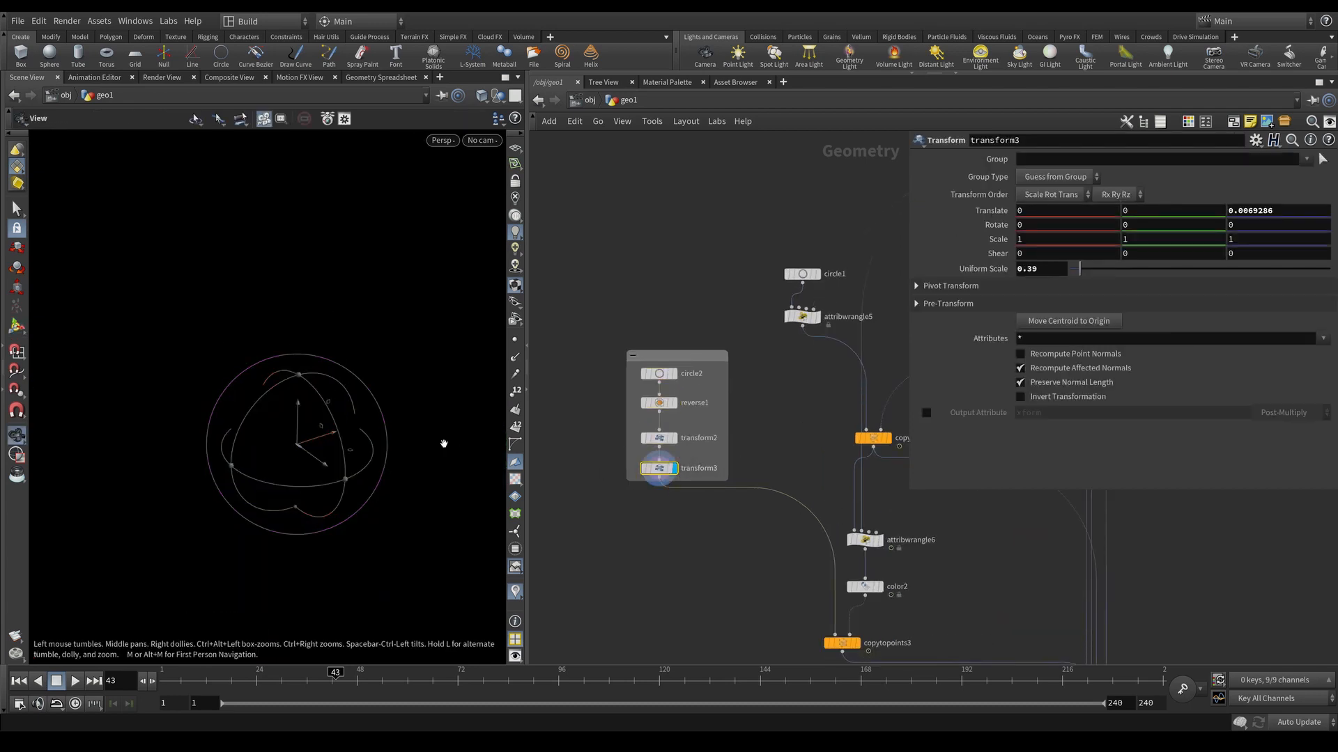
{"action": "key", "text": "space+g"}
{"action": "left_click_drag", "start_coordinate": [379, 403], "coordinate": [311, 423], "text": "alt"}
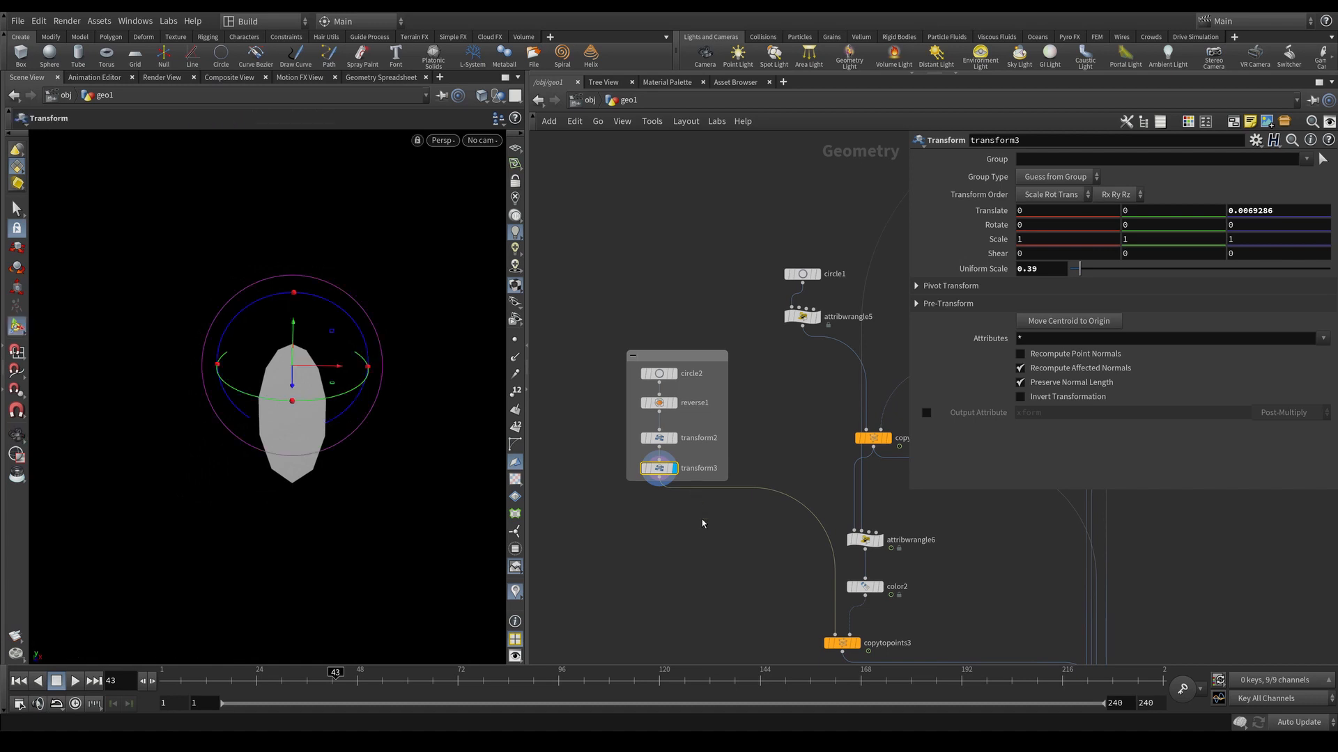
{"action": "scroll", "coordinate": [702, 524], "scroll_direction": "down", "scroll_amount": 2}
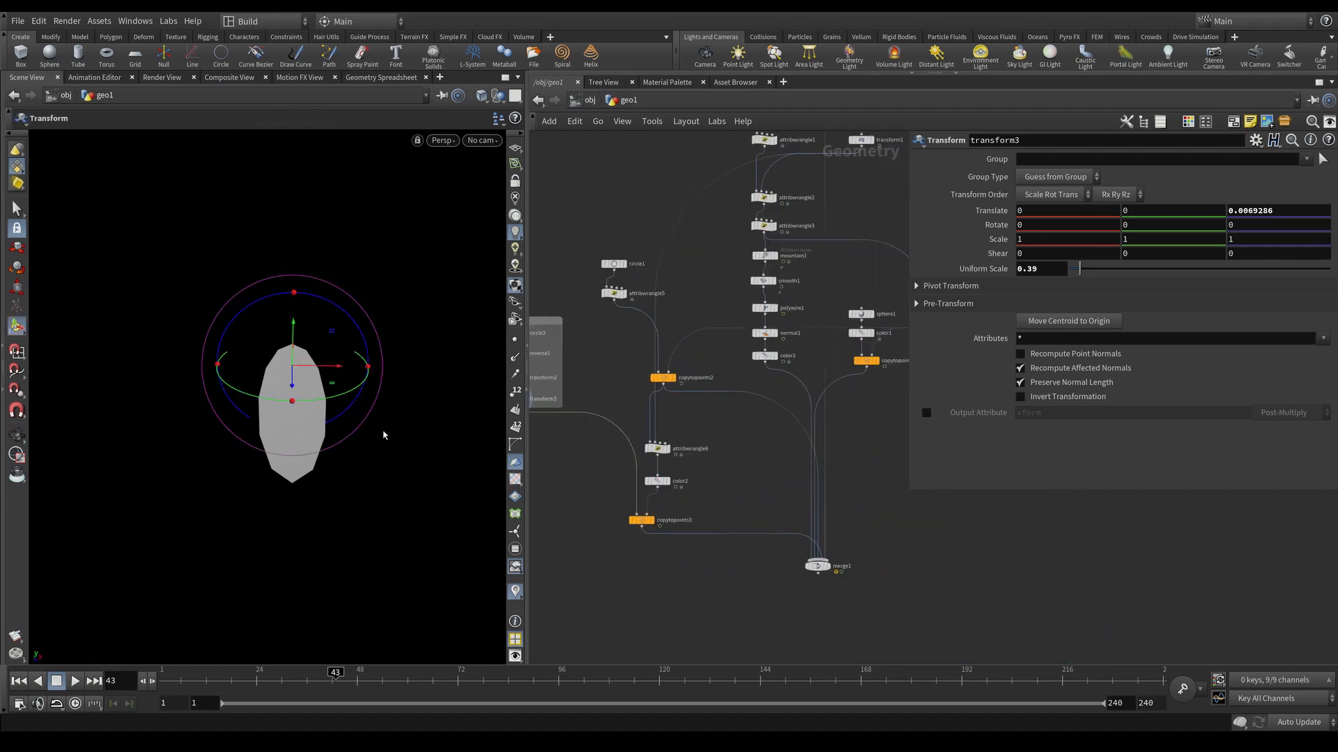
{"action": "left_click_drag", "start_coordinate": [384, 435], "coordinate": [353, 427], "text": "alt"}
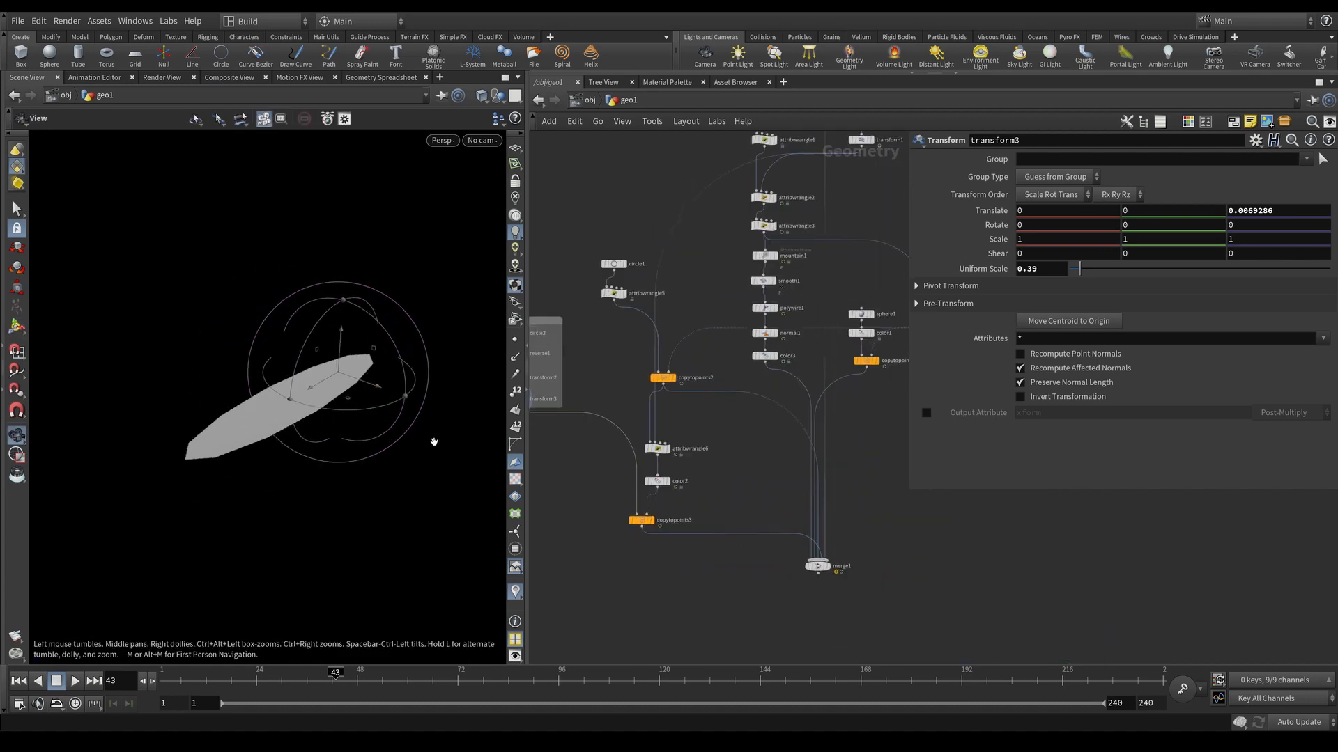
{"action": "middle_click_drag", "start_coordinate": [434, 442], "coordinate": [411, 434]}
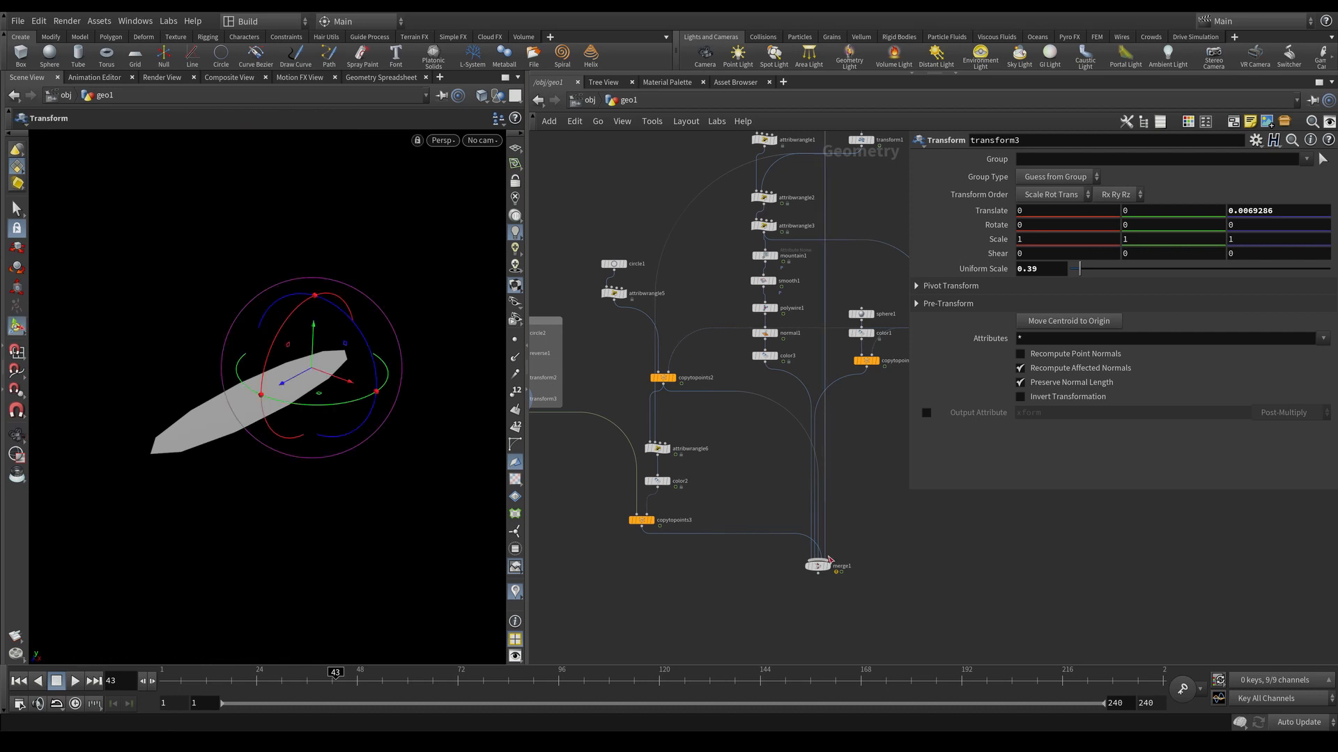
Step: Display merge1 again and frame the complete flower field
{"action": "left_click", "coordinate": [829, 565]}
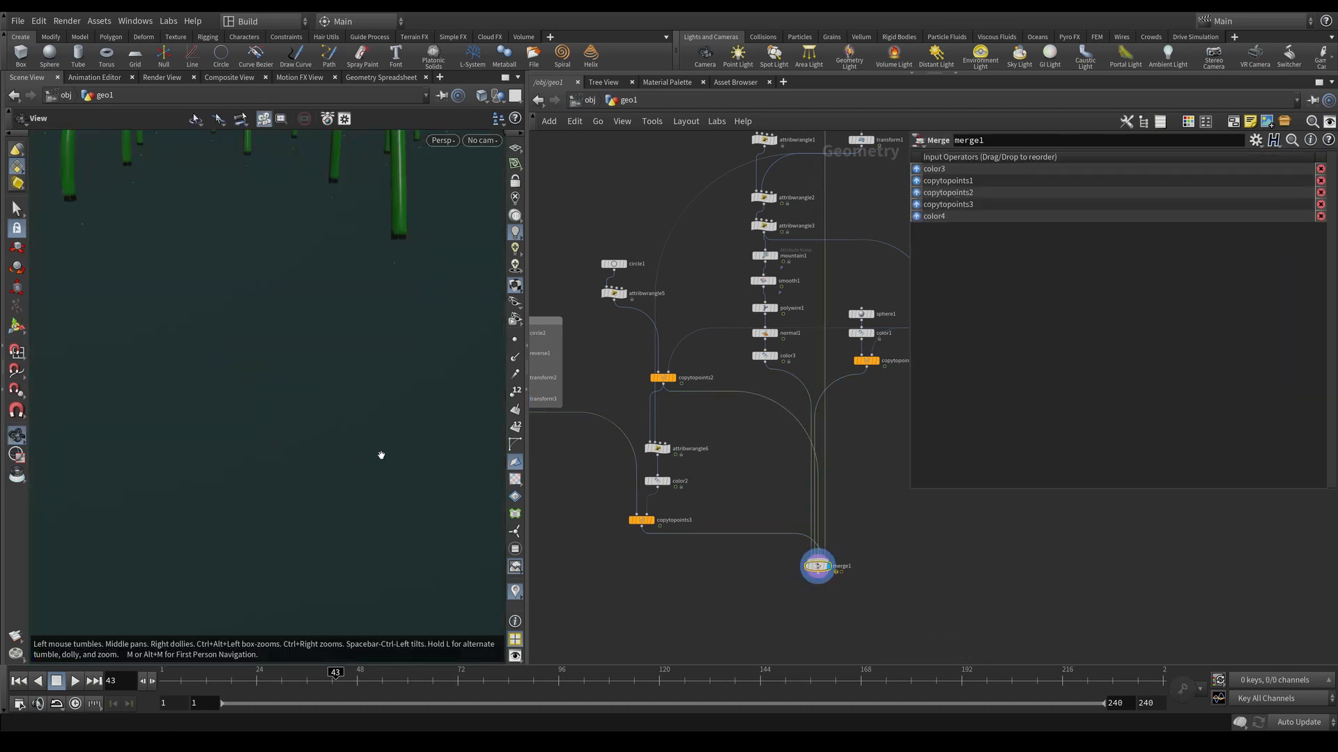
{"action": "key", "text": "space+h"}
{"action": "right_click_drag", "start_coordinate": [367, 450], "coordinate": [401, 356], "text": "alt"}
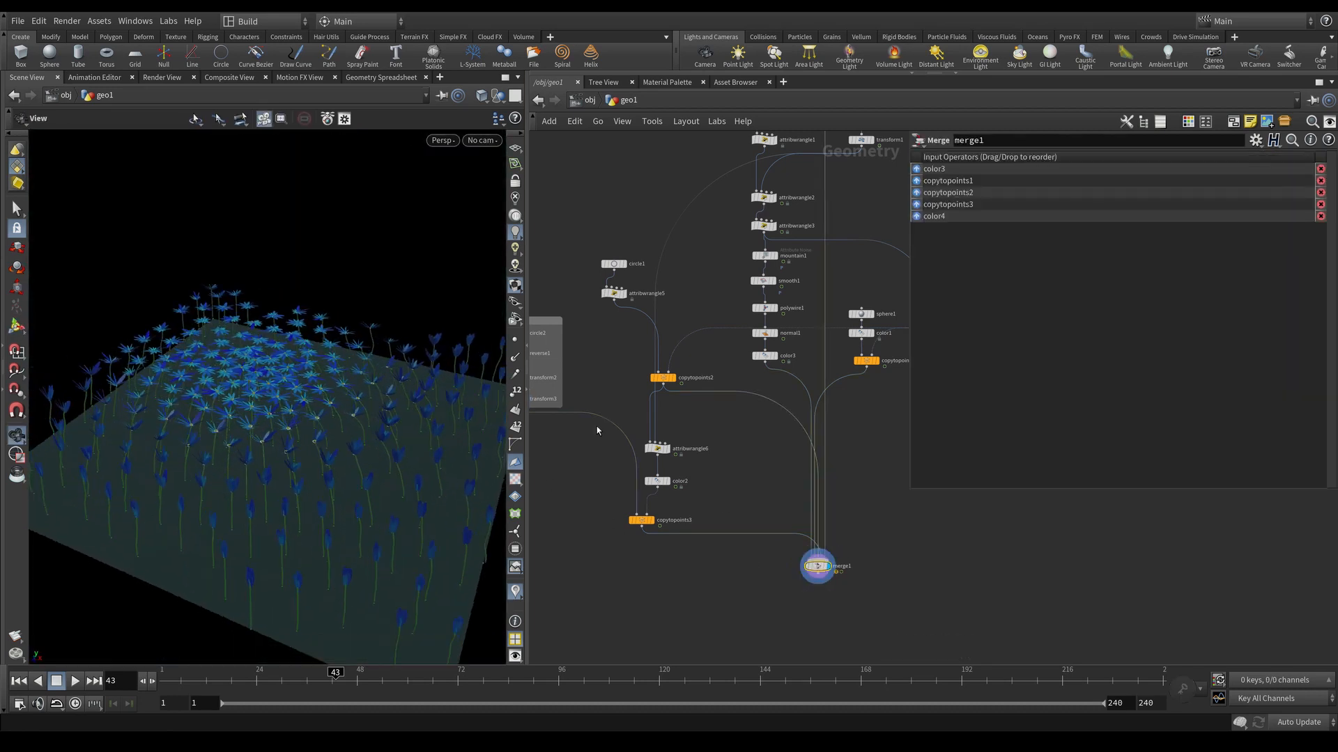
Step: Display color3 to inspect the green stems alone, and switch the display back to merge1 for the whole field
{"action": "key", "text": "Escape"}
{"action": "middle_click_drag", "start_coordinate": [756, 428], "coordinate": [687, 499]}
{"action": "left_click", "coordinate": [698, 432]}
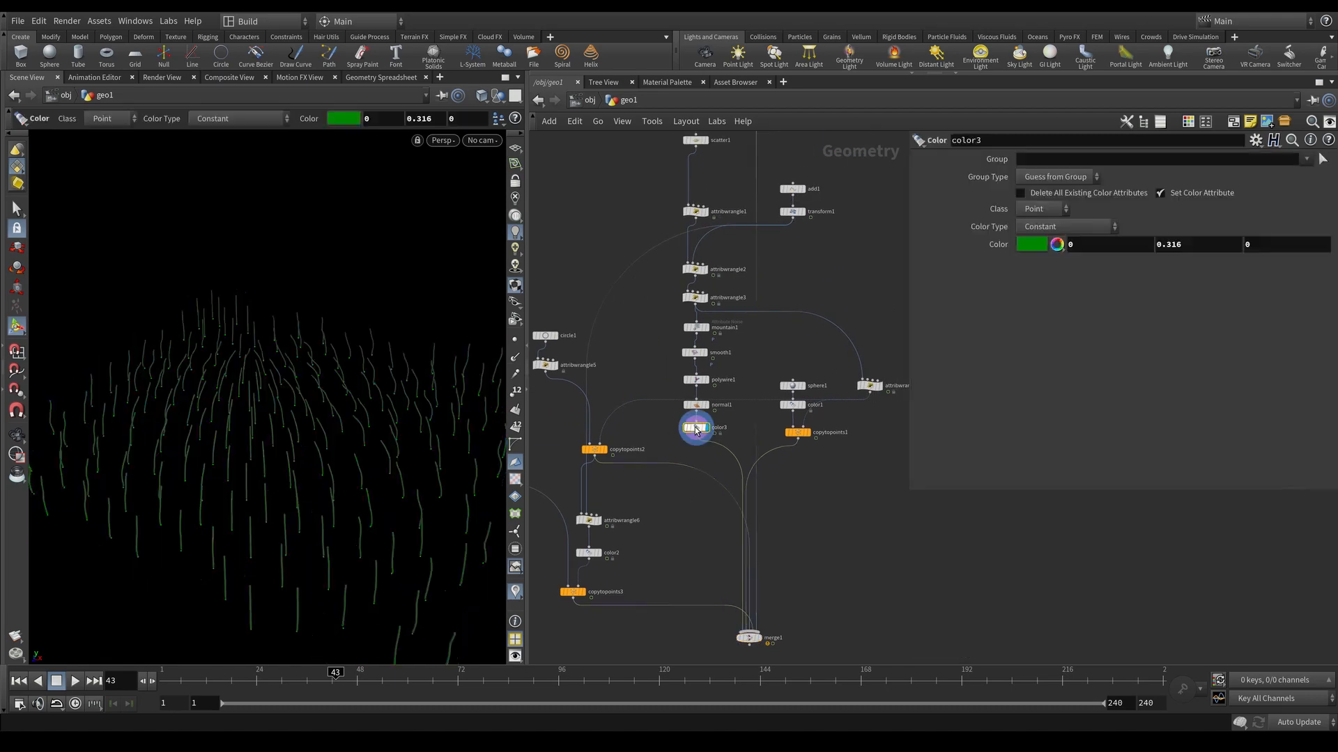
{"action": "mouse_move", "coordinate": [358, 490]}
{"action": "left_mouse_down", "text": "alt"}
{"action": "mouse_move", "coordinate": [376, 469]}
{"action": "mouse_move", "coordinate": [334, 487]}
{"action": "left_mouse_up", "text": "alt"}
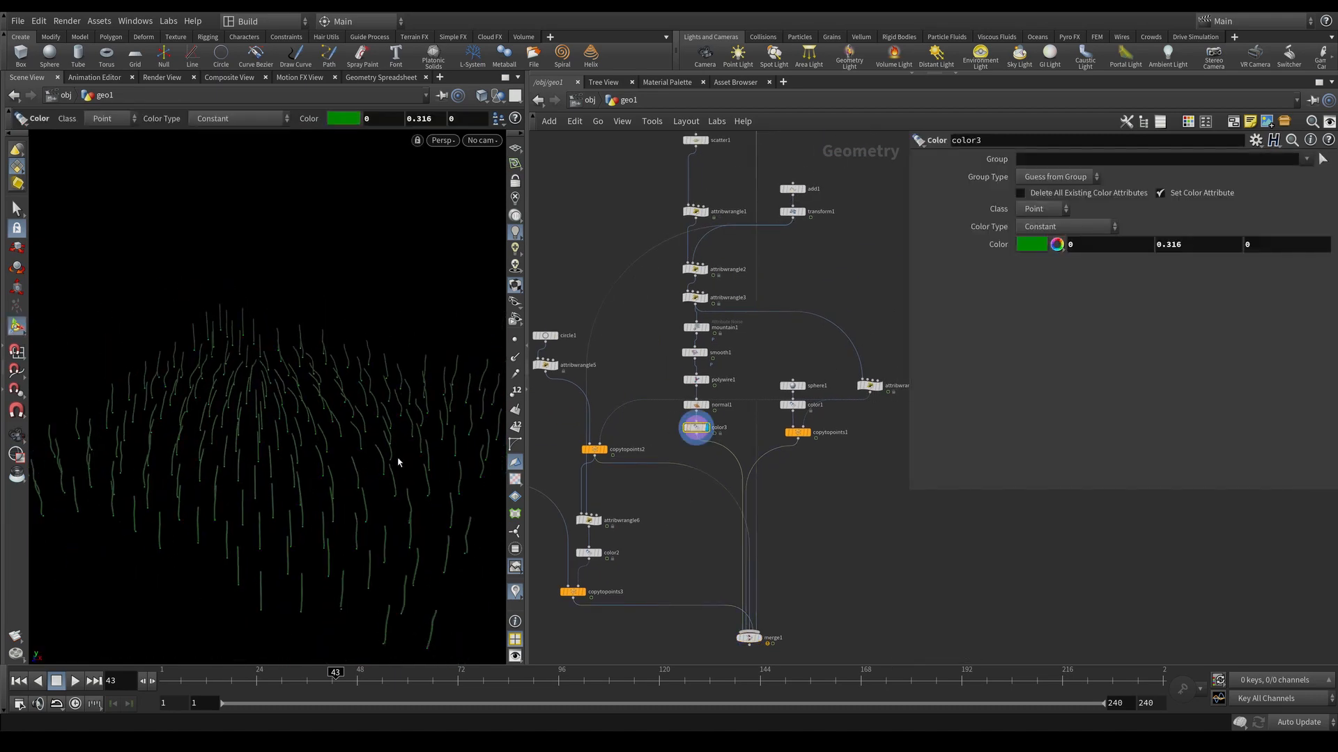
{"action": "left_click", "coordinate": [749, 638]}
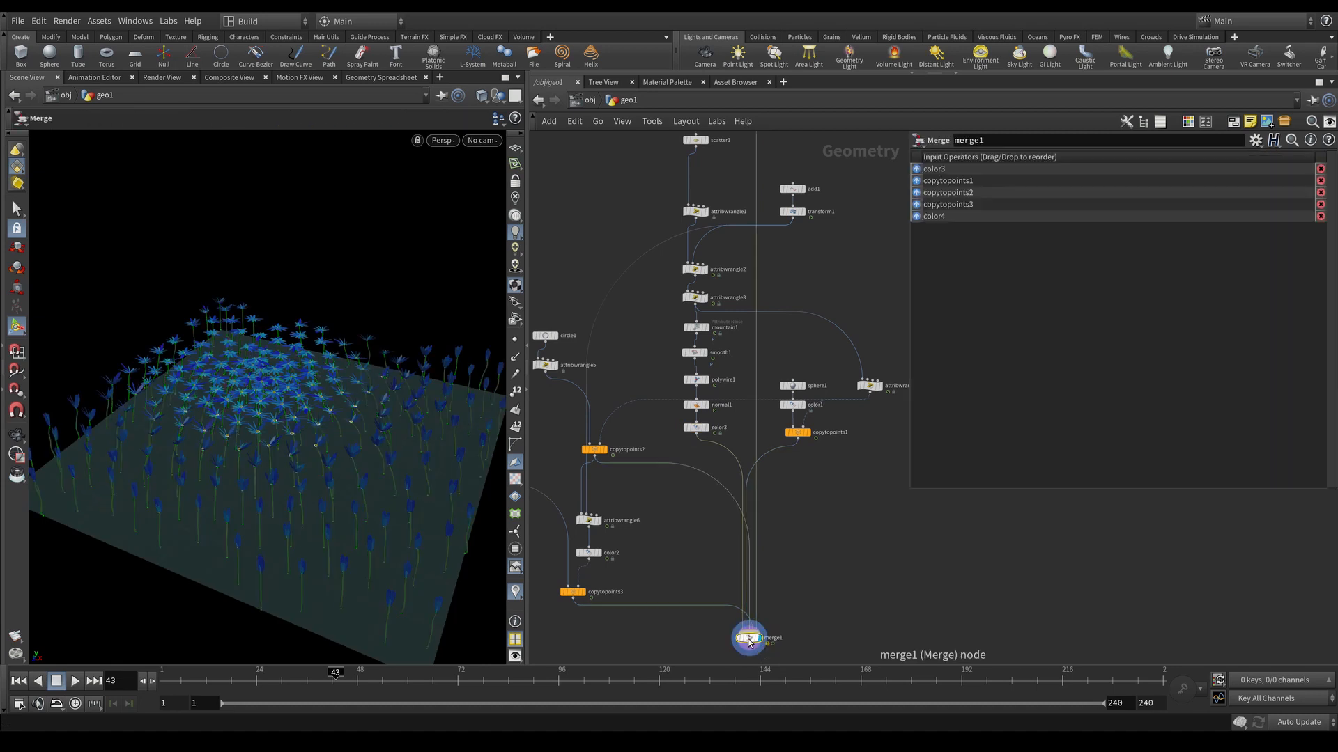
{"action": "left_click_drag", "start_coordinate": [370, 460], "coordinate": [349, 425]}
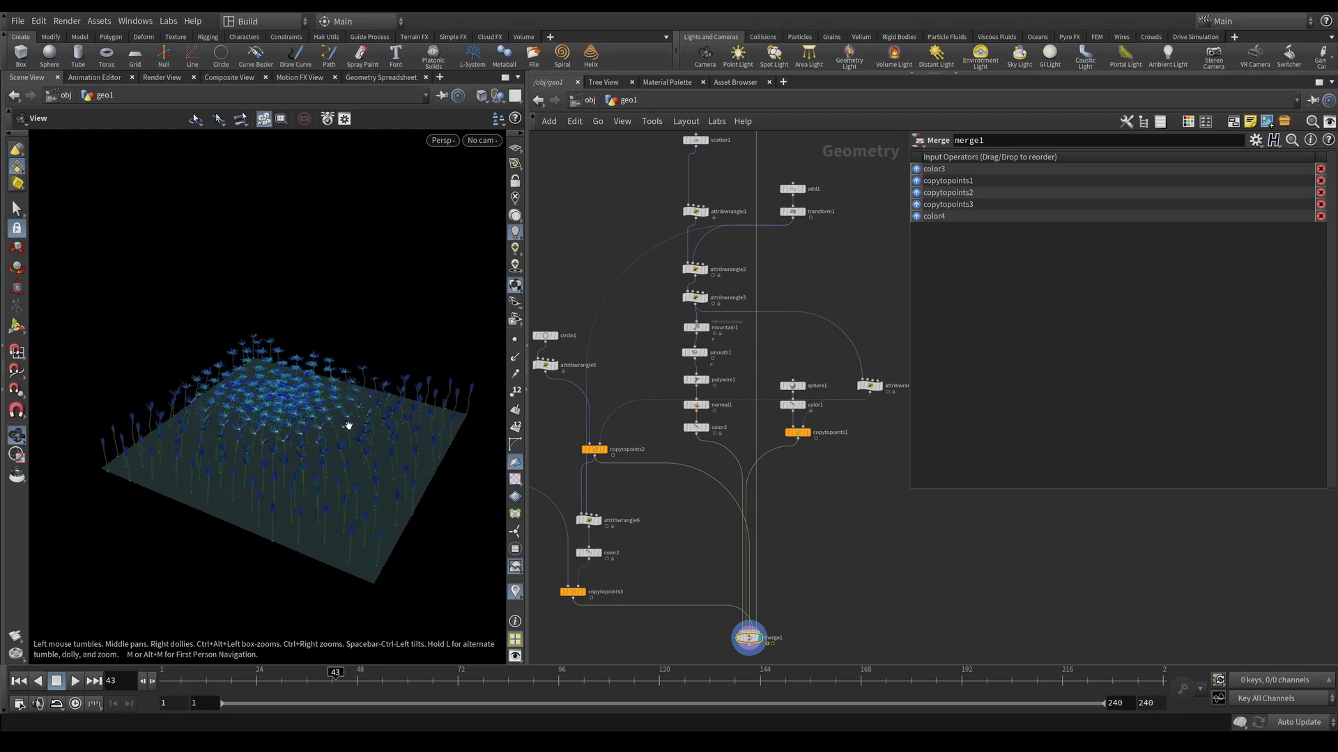